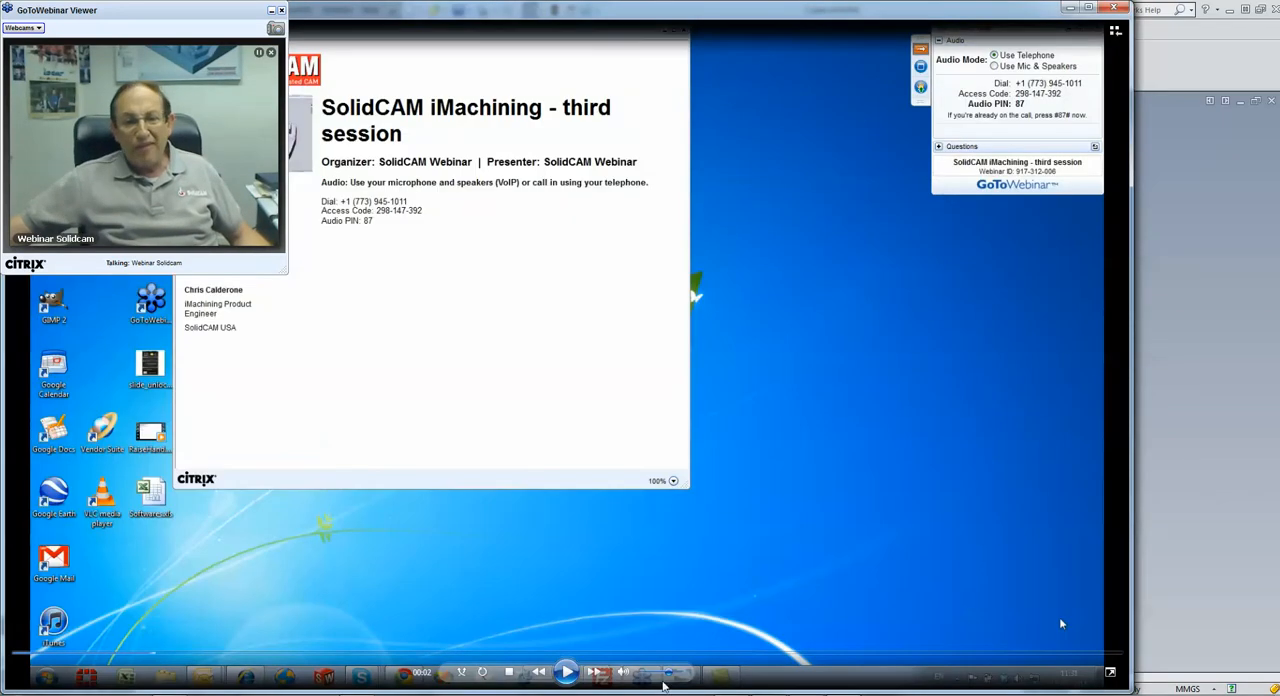
Play the recorded webinar video to its end and close the media player
click(566, 672)
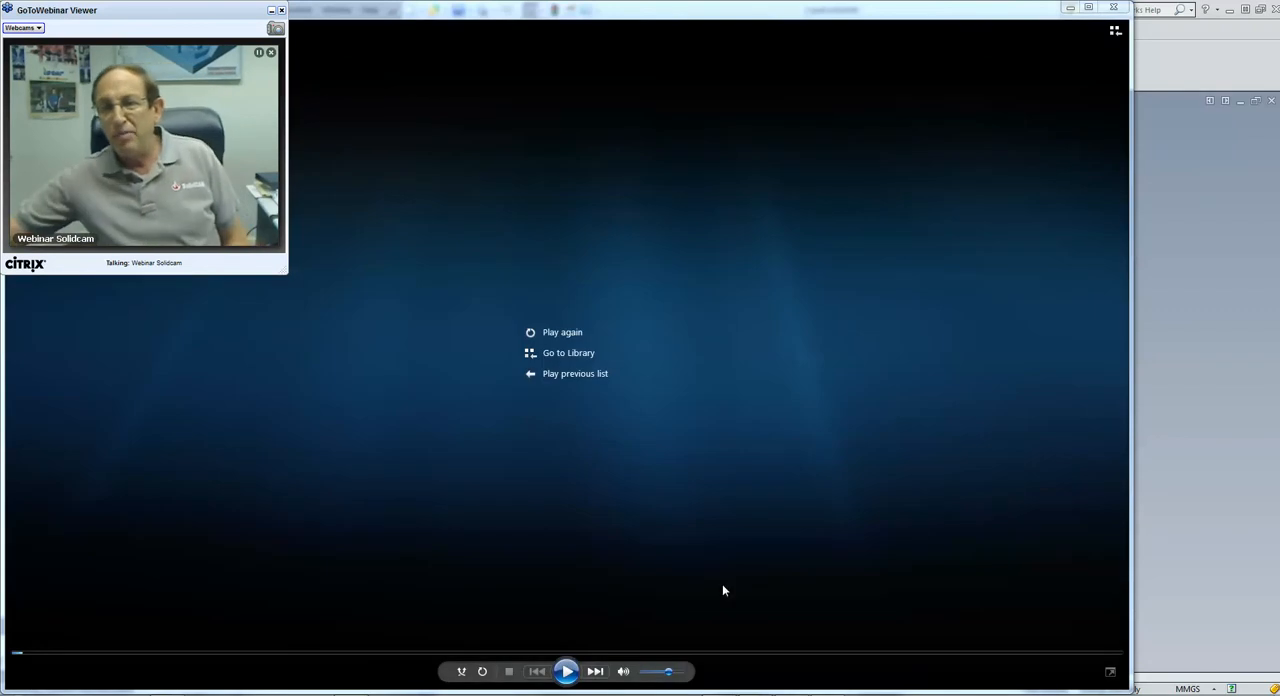
click(1116, 10)
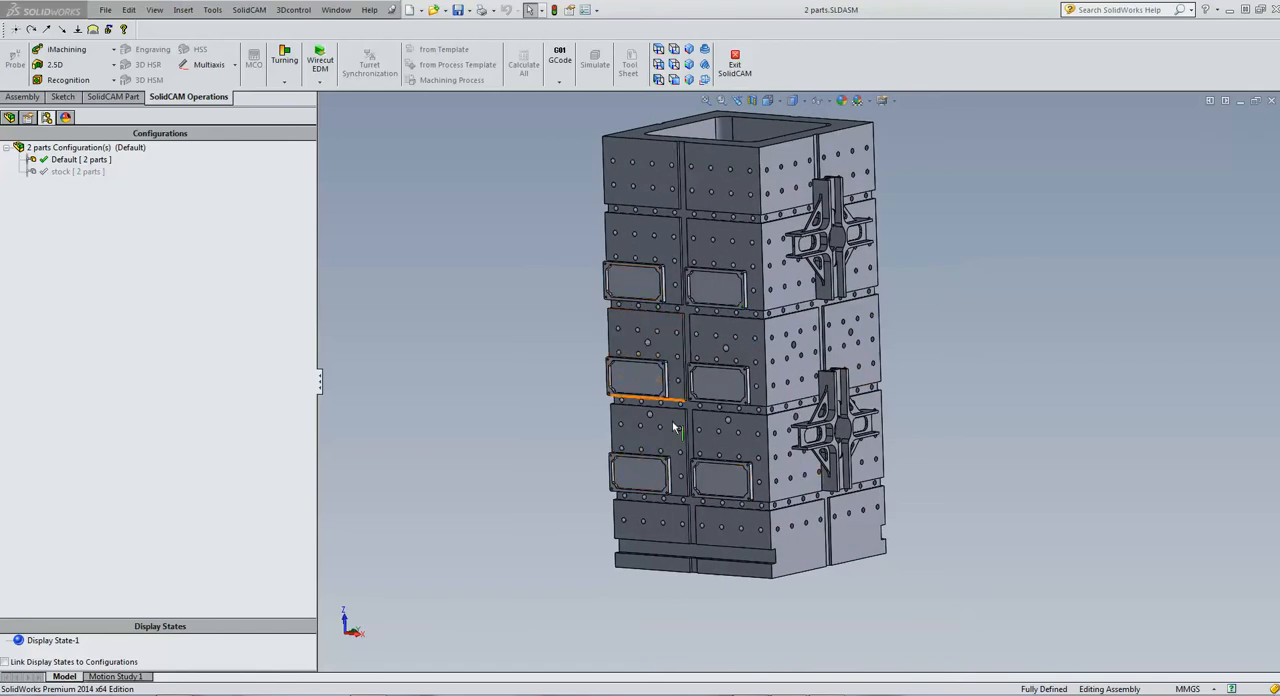
View the tombstone assembly in its stock configuration and return to the Default configuration
mouse_move(957, 385)
middle_down()
mouse_move(937, 384)
mouse_move(954, 379)
middle_up()
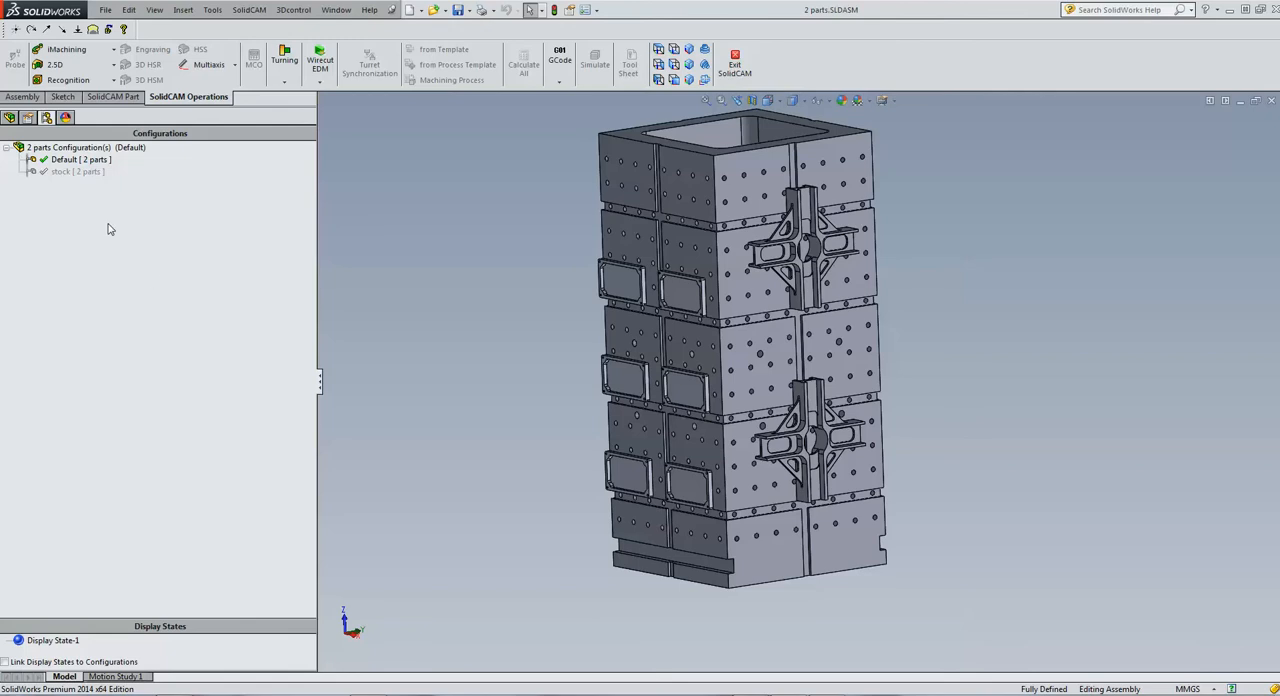
double_click(80, 172)
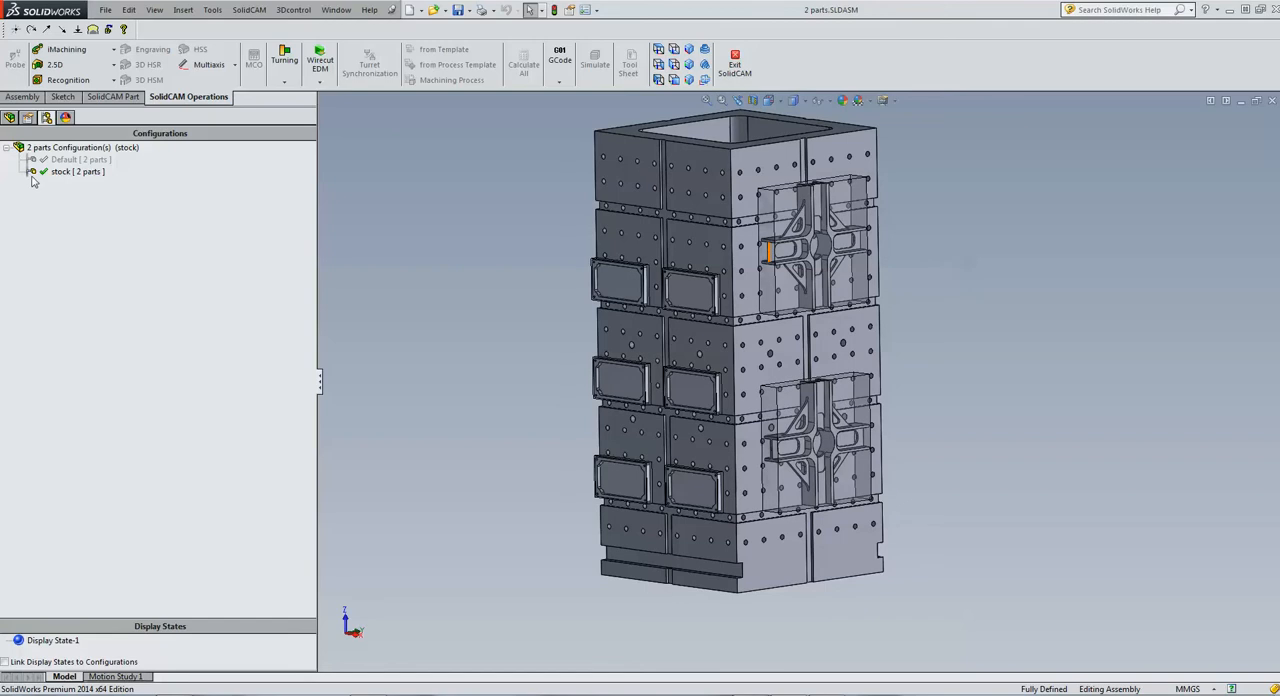
double_click(68, 159)
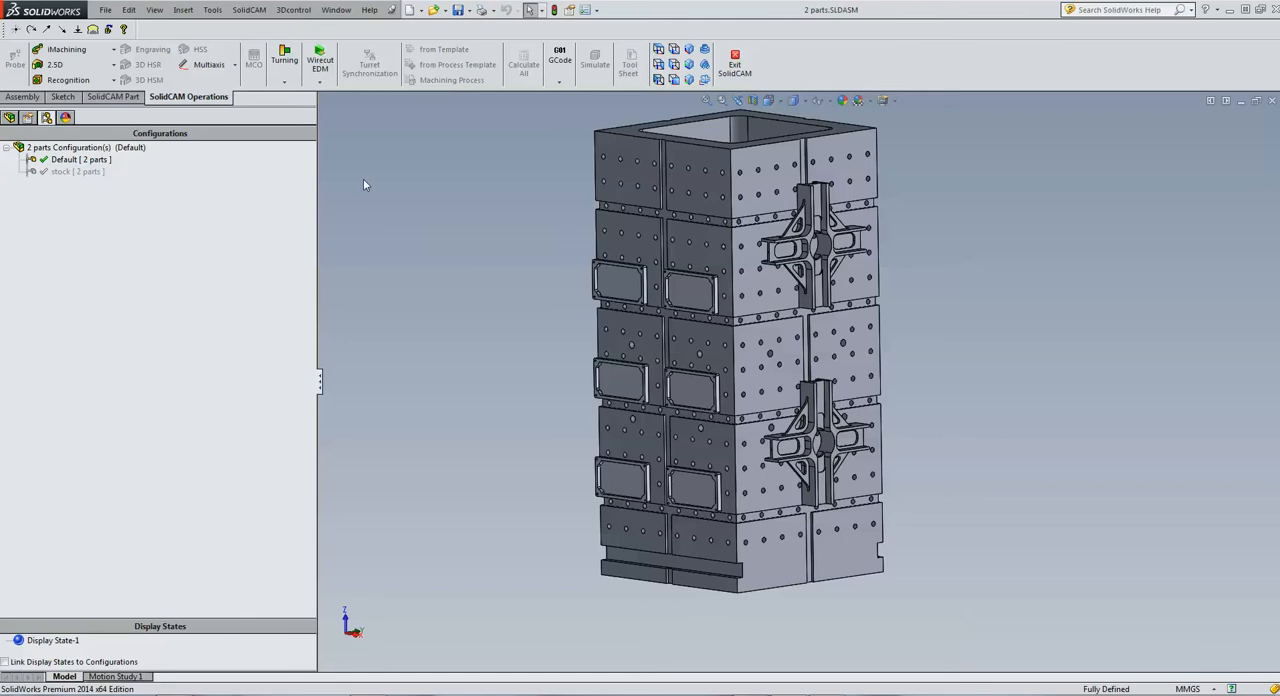
Create a new external milling CAM-Part named "2 parts-2" in the model file directory with metric units
click(250, 10)
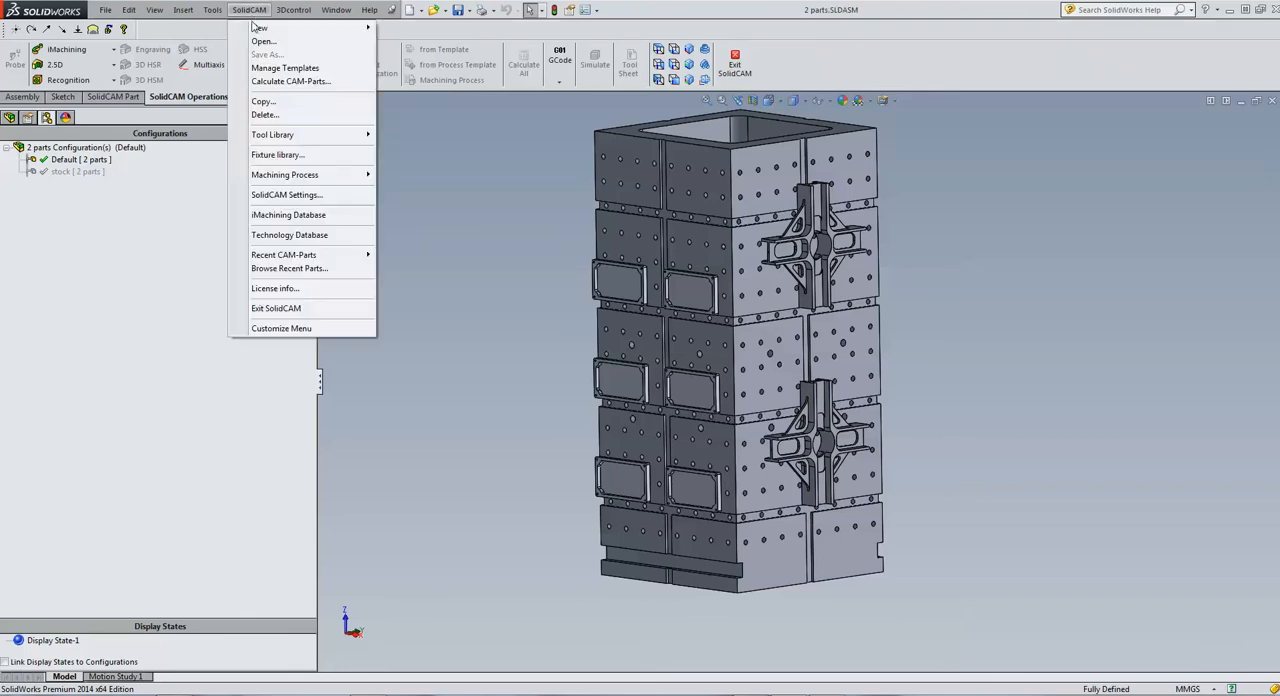
mouse_move(340, 29)
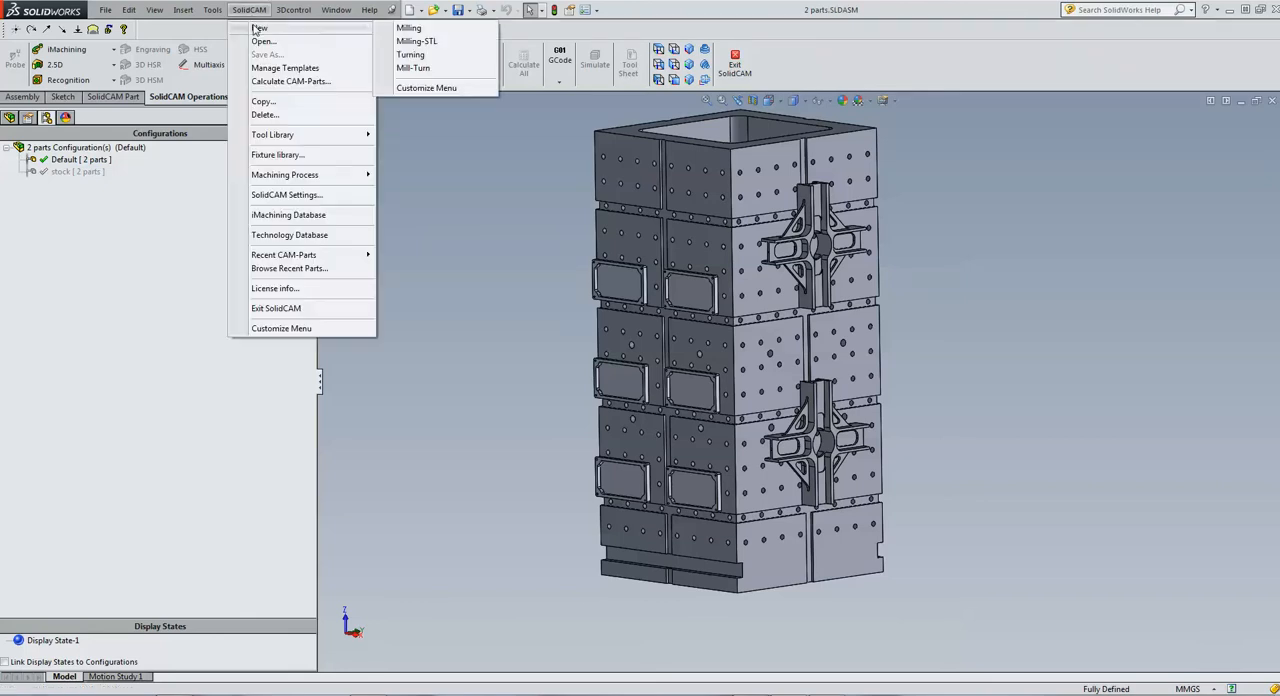
click(405, 29)
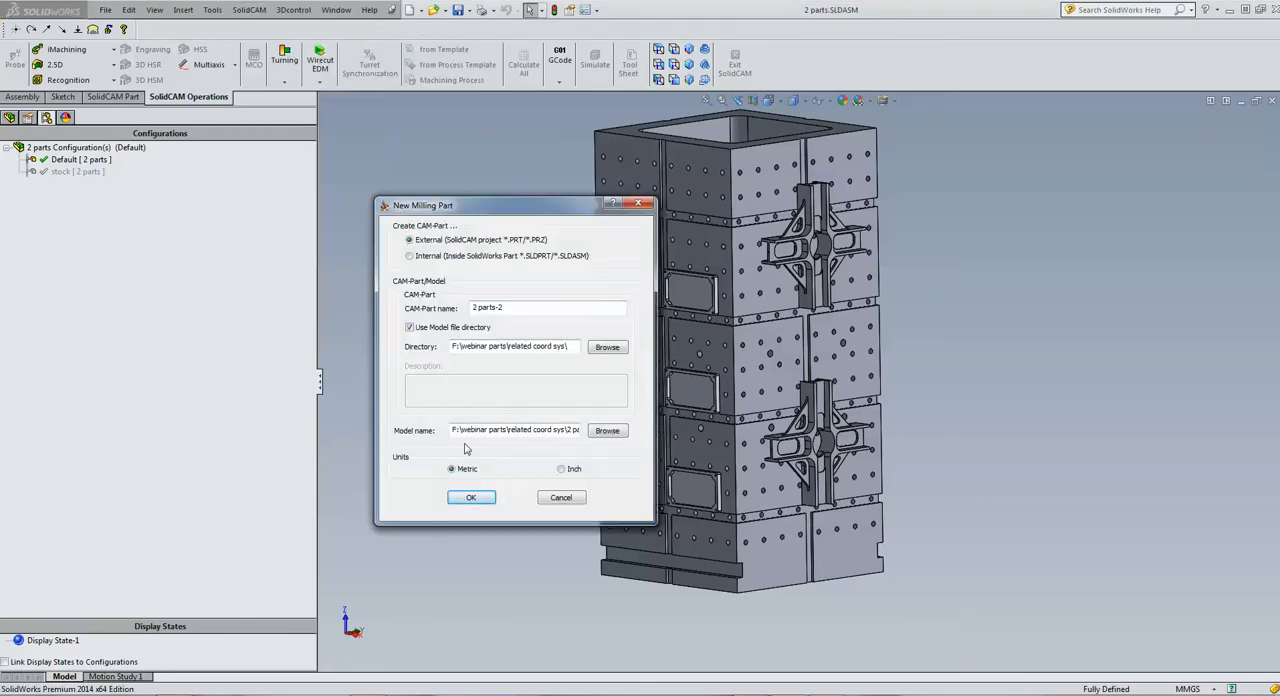
click(472, 497)
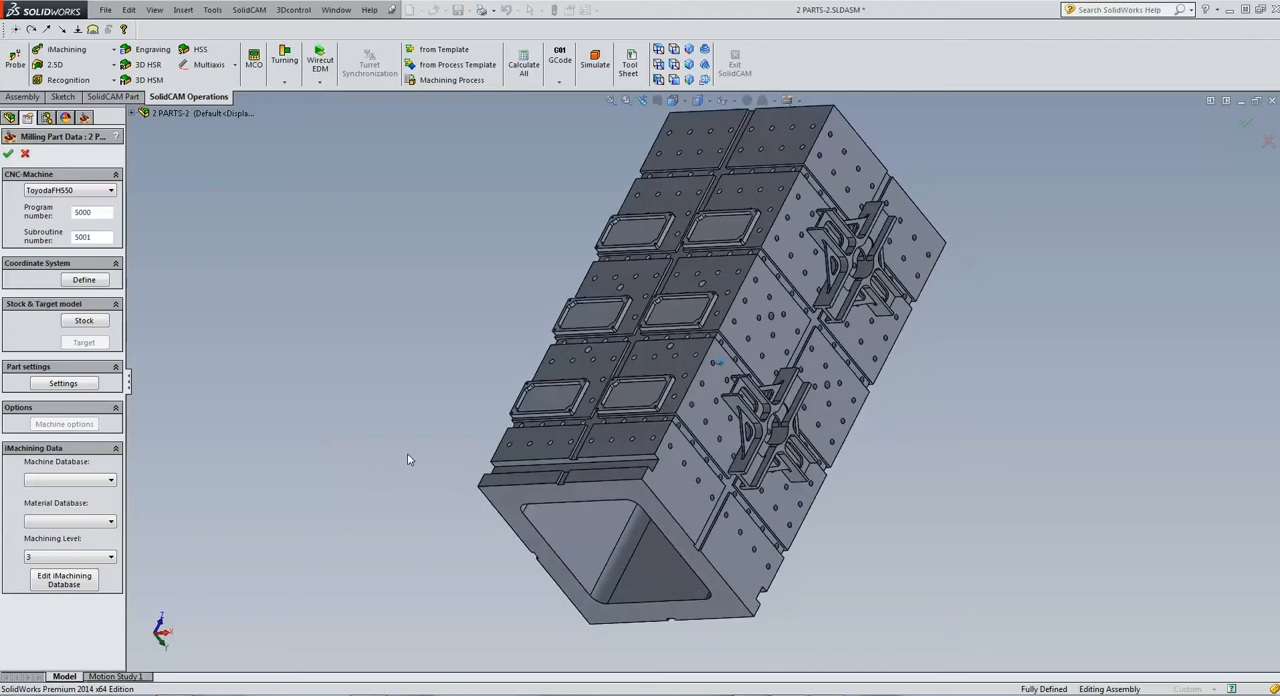
click(549, 395)
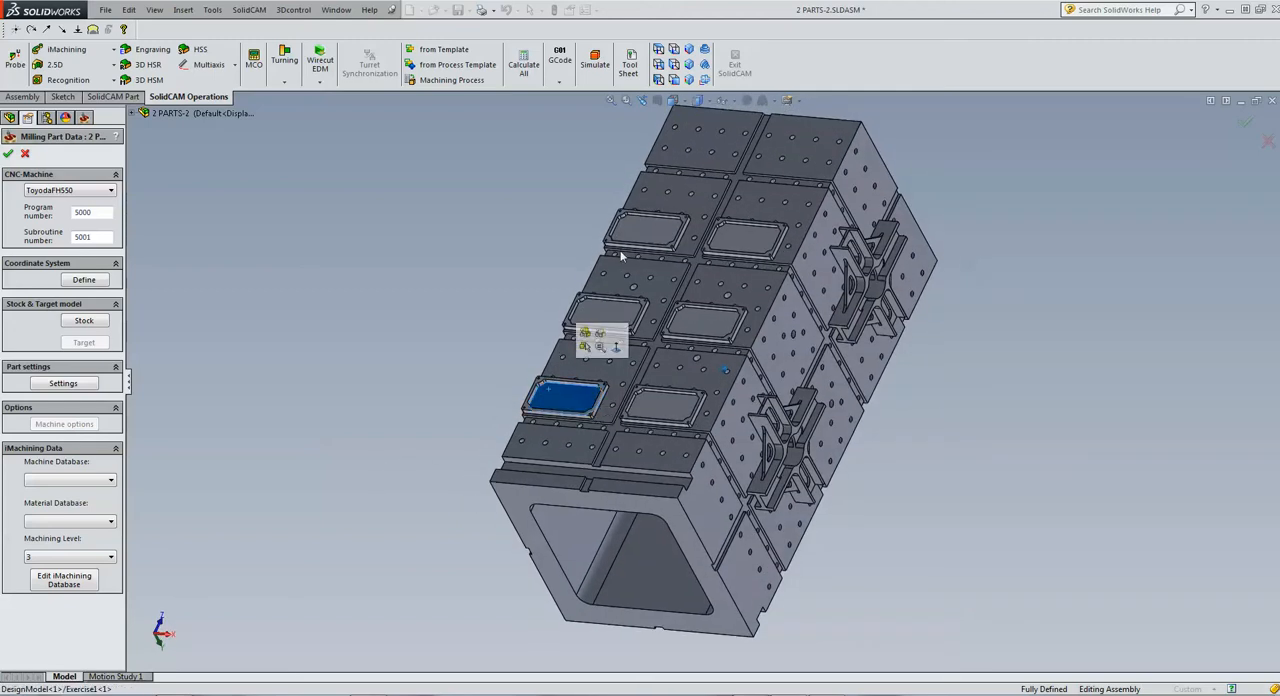
click(438, 271)
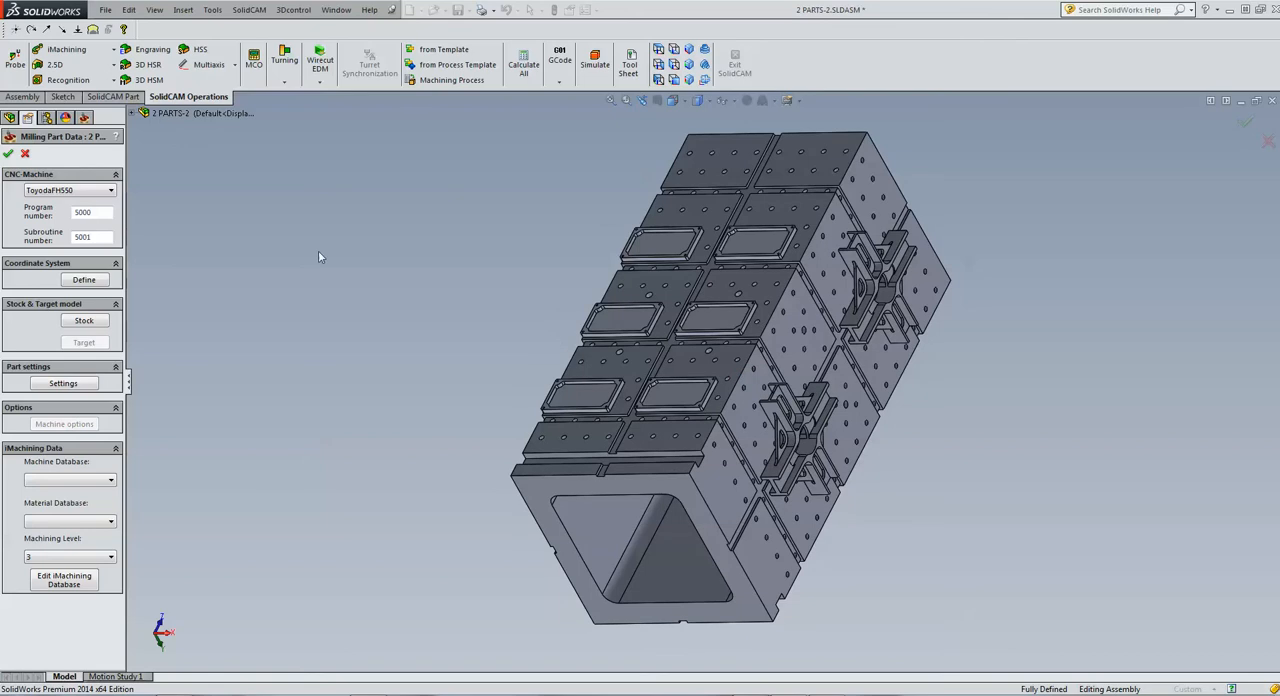
Define Mac CoordSys 1 by selecting the tombstone's open end face, with the origin at its centre
click(88, 283)
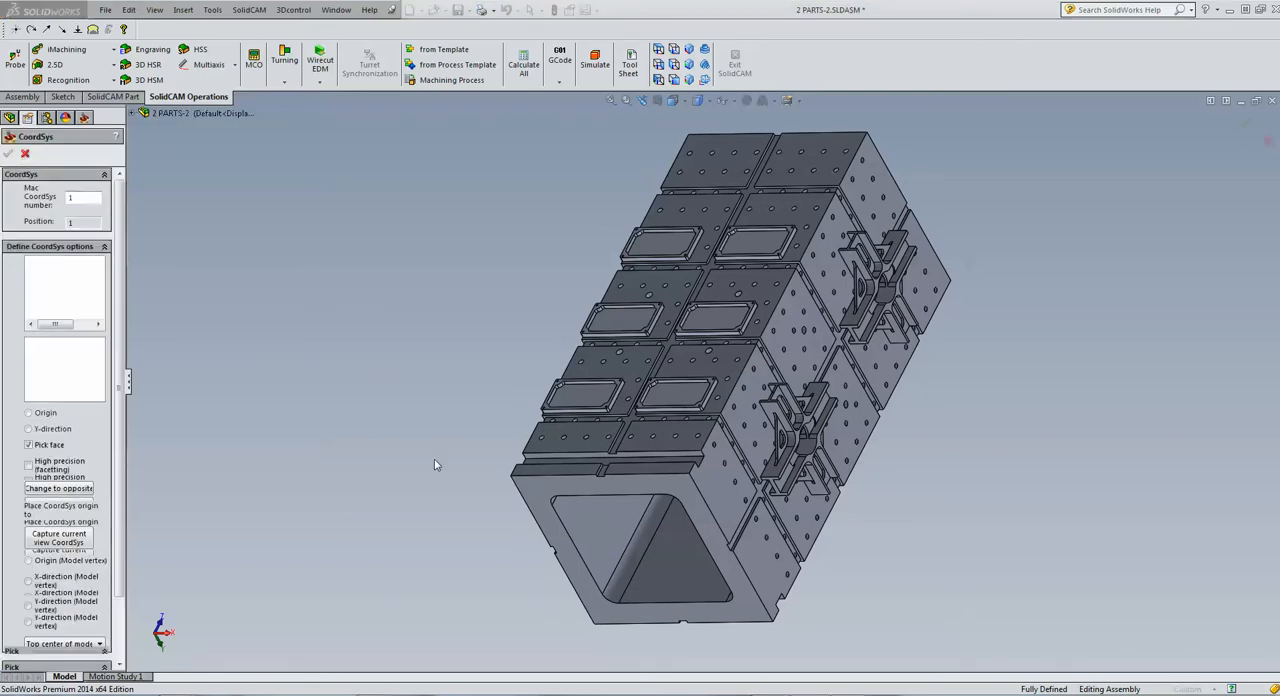
click(539, 490)
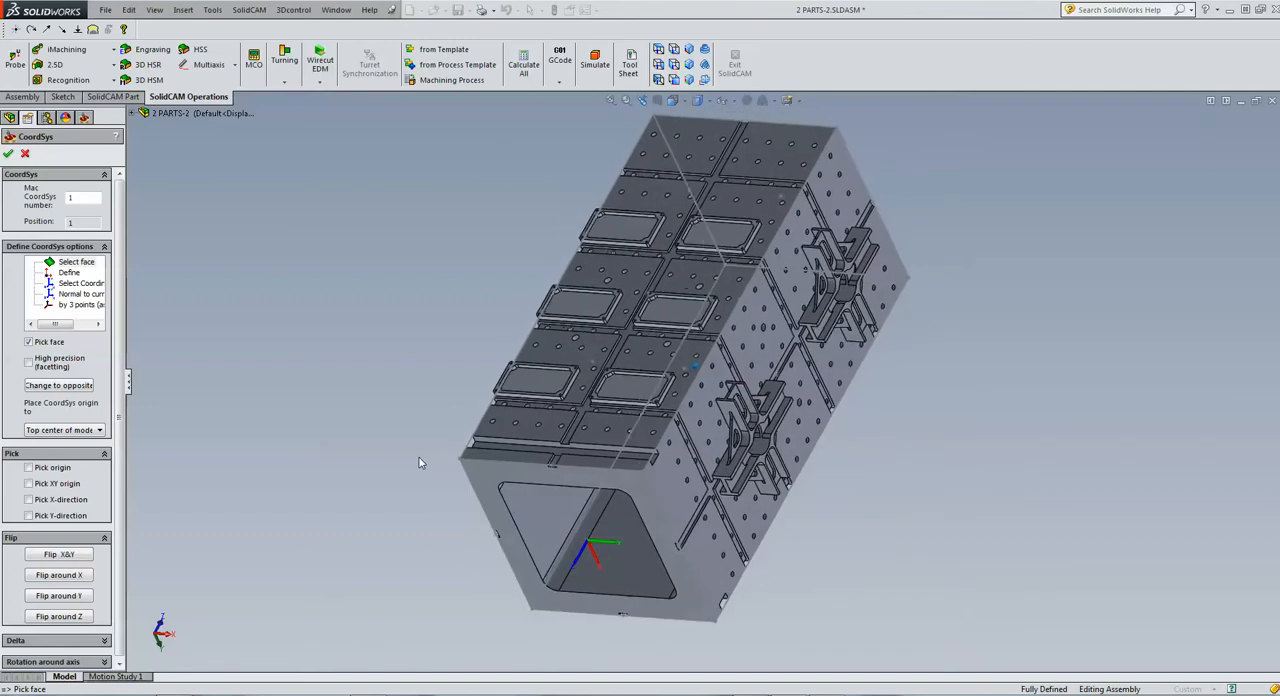
click(519, 392)
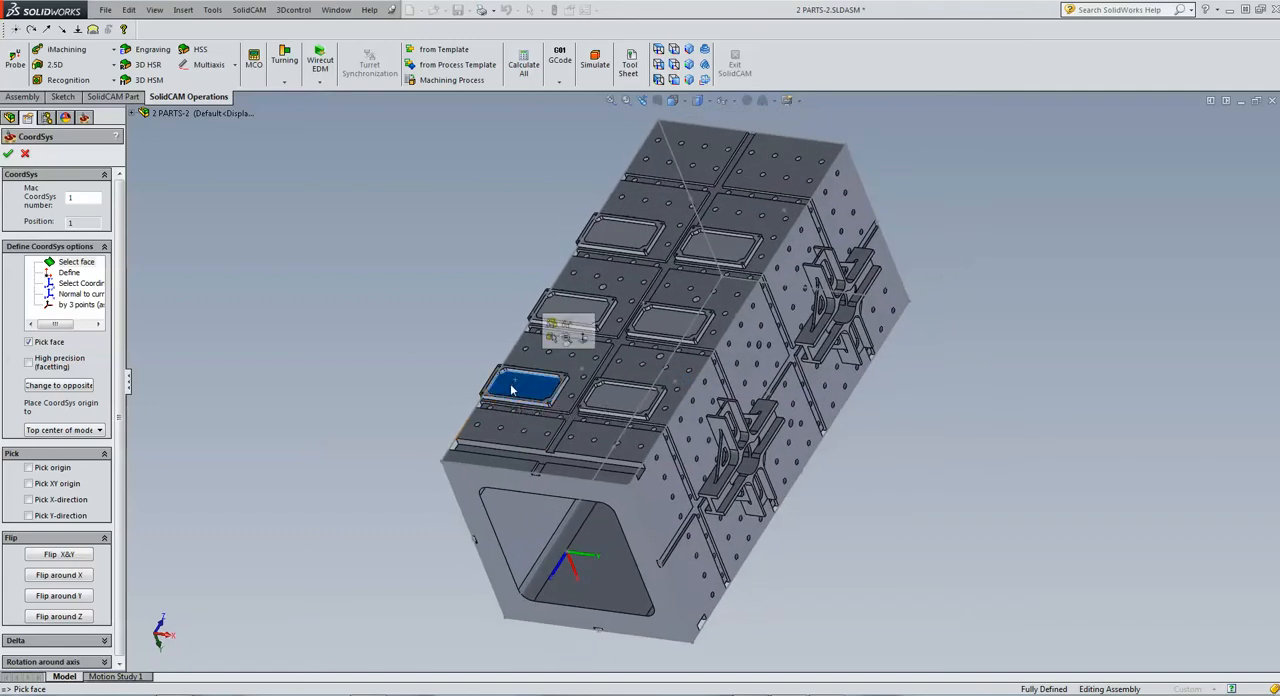
click(463, 490)
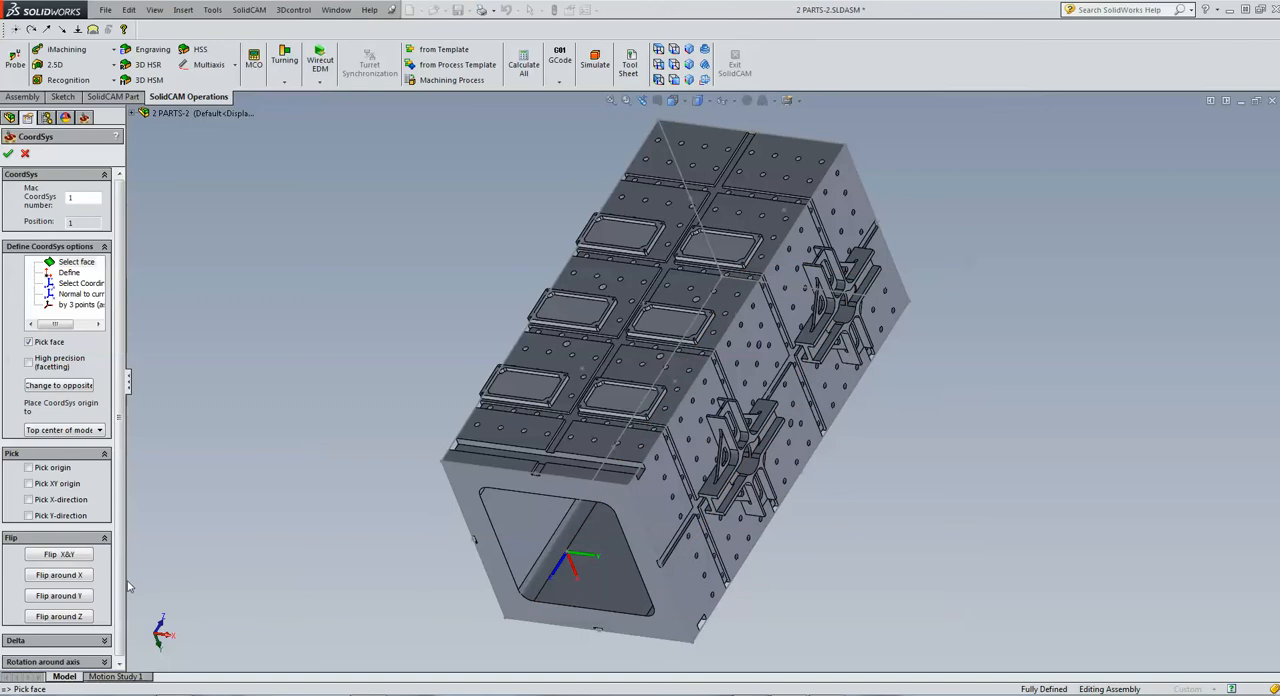
Flip the axes of Mac CoordSys 1 until Z points toward the plates and Y runs along the tombstone, and accept it
click(73, 597)
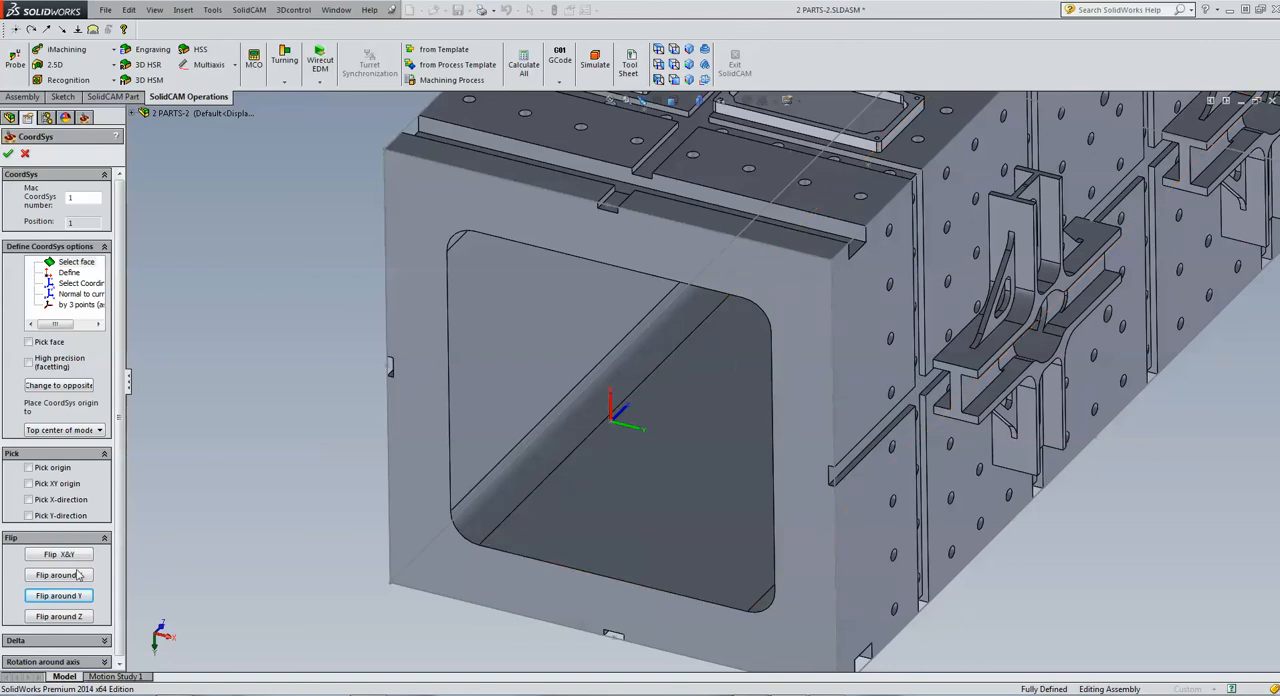
click(64, 616)
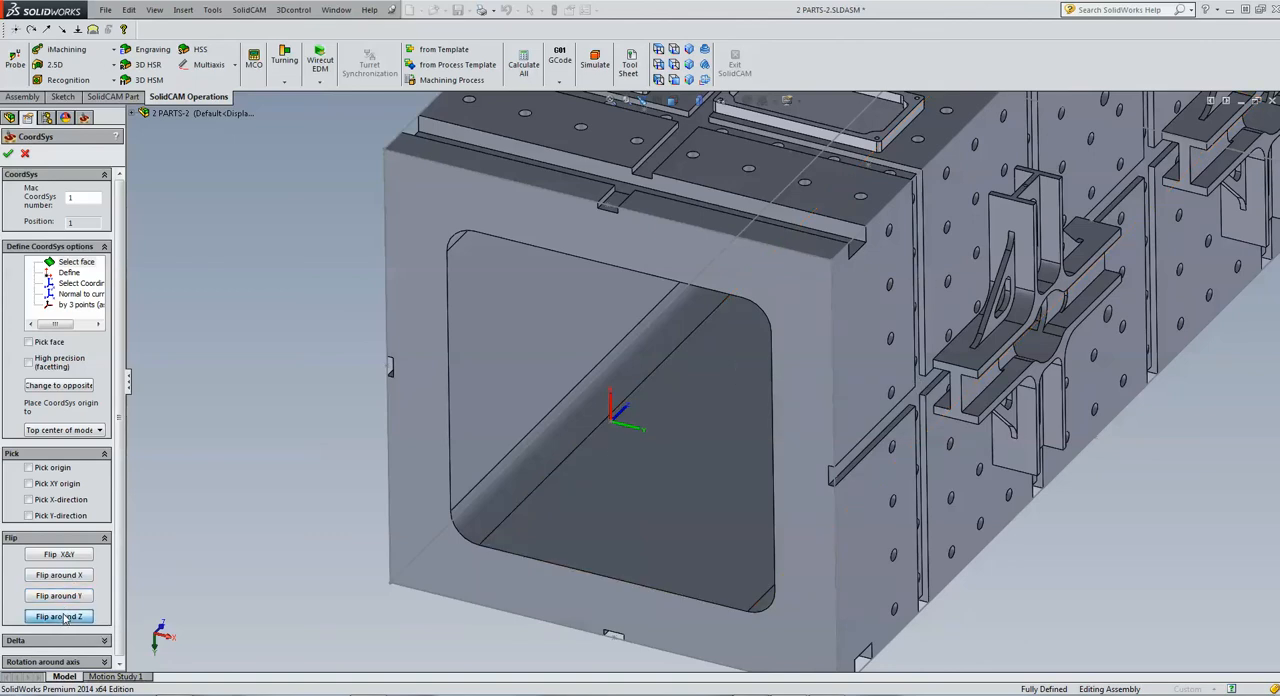
click(64, 616)
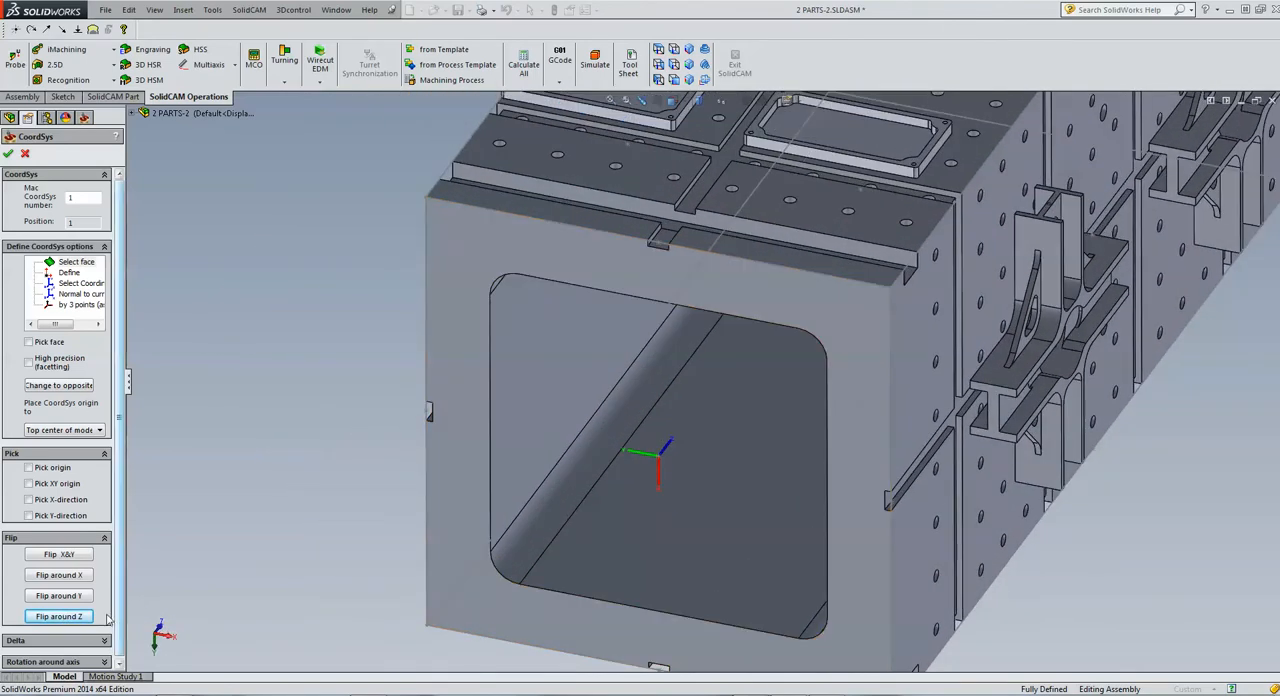
click(77, 600)
click(77, 600)
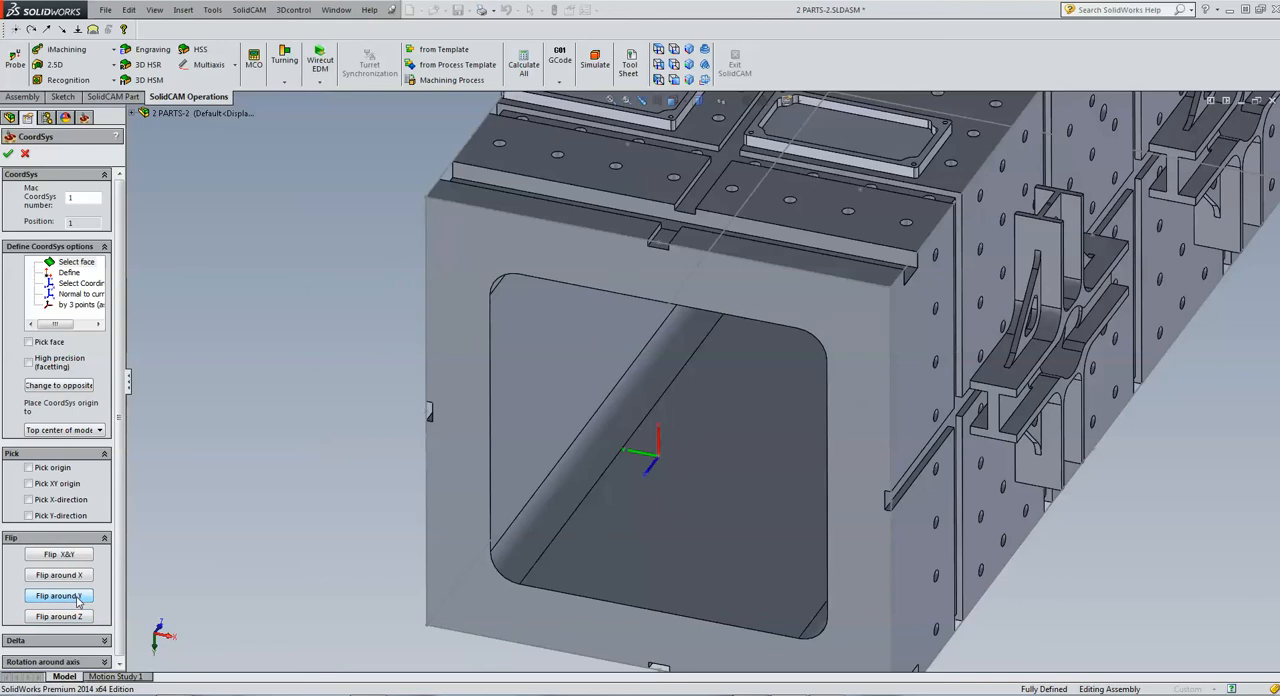
click(77, 600)
click(68, 619)
click(69, 620)
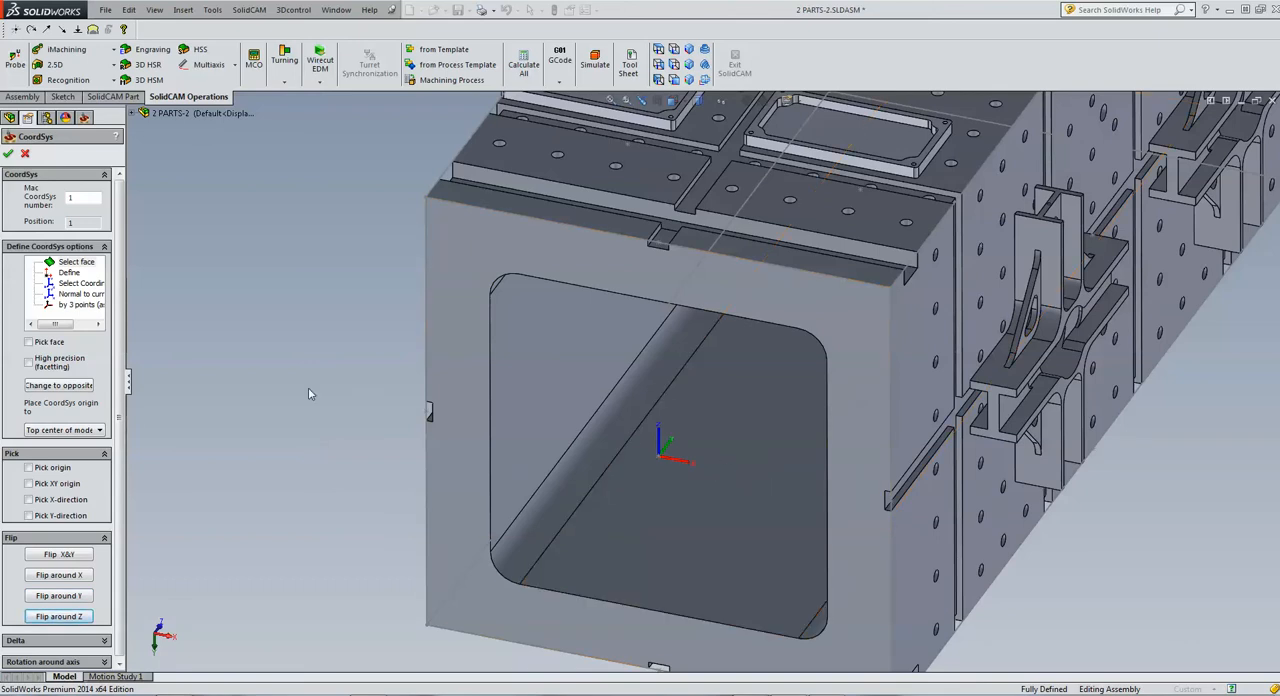
scroll(308, 387, up, 3)
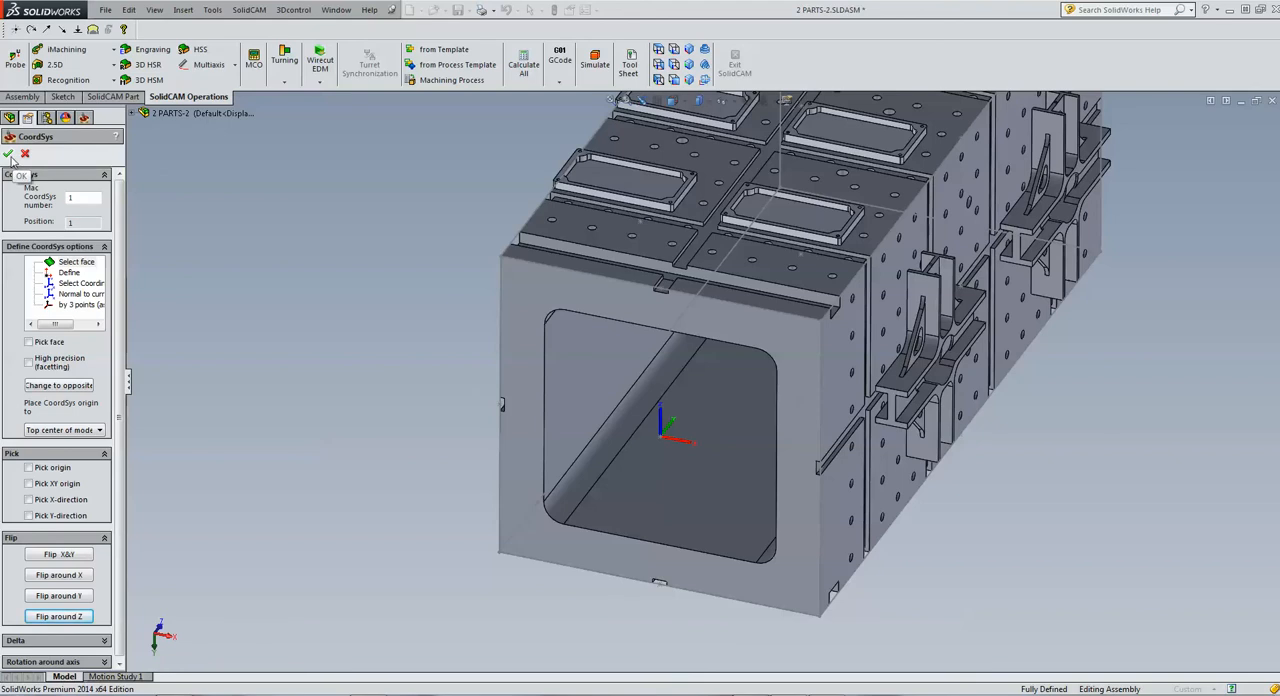
key(f)
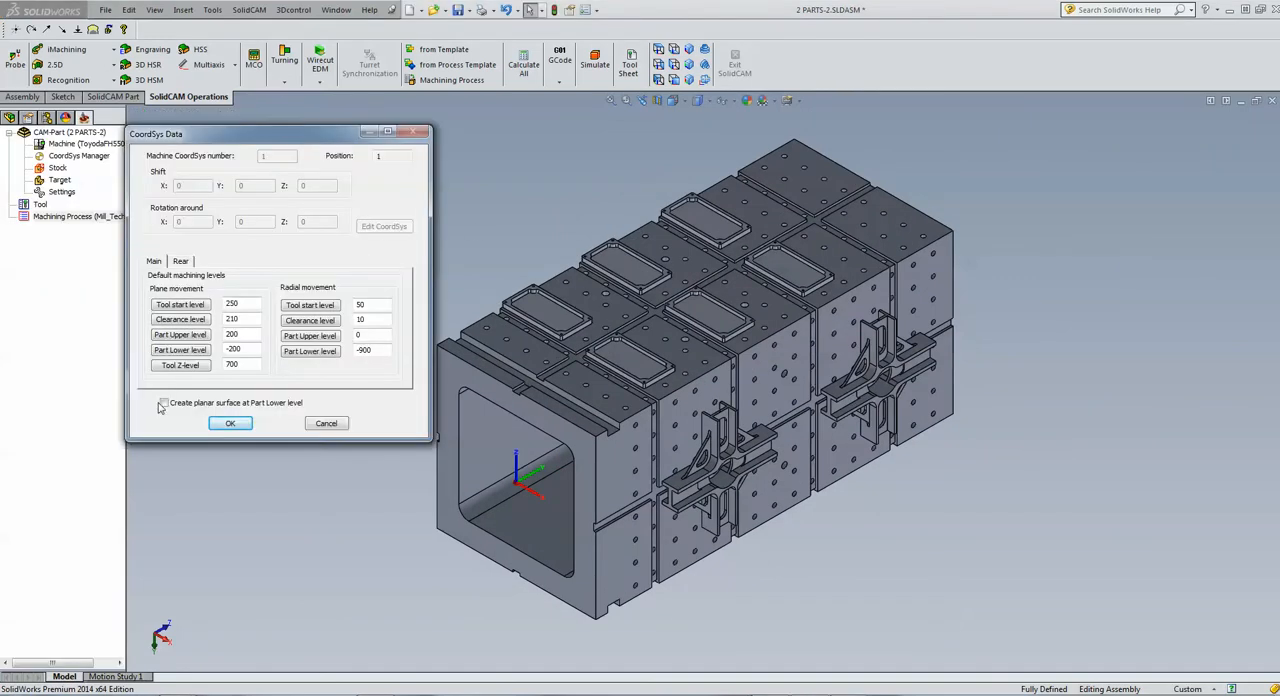
Take Mac CoordSys 1's Part Upper level from the top face of the plate nearest the open end and enter a new Clearance level
click(196, 336)
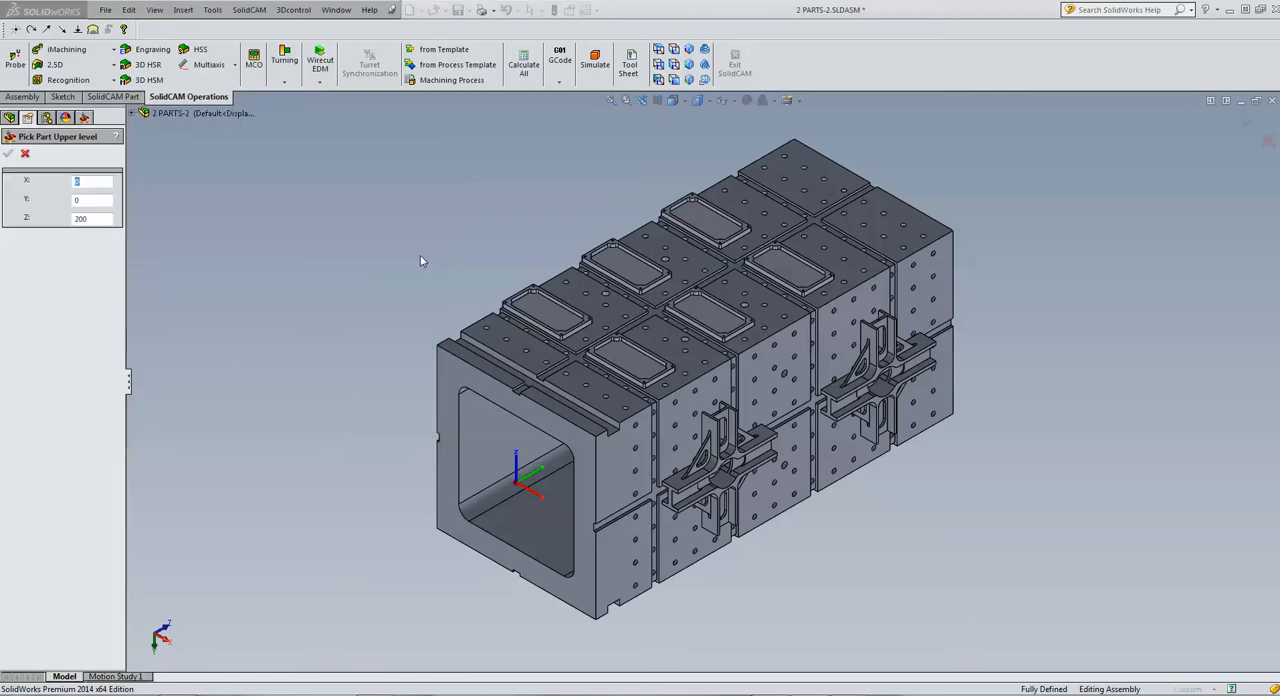
scroll(455, 297, down, 5)
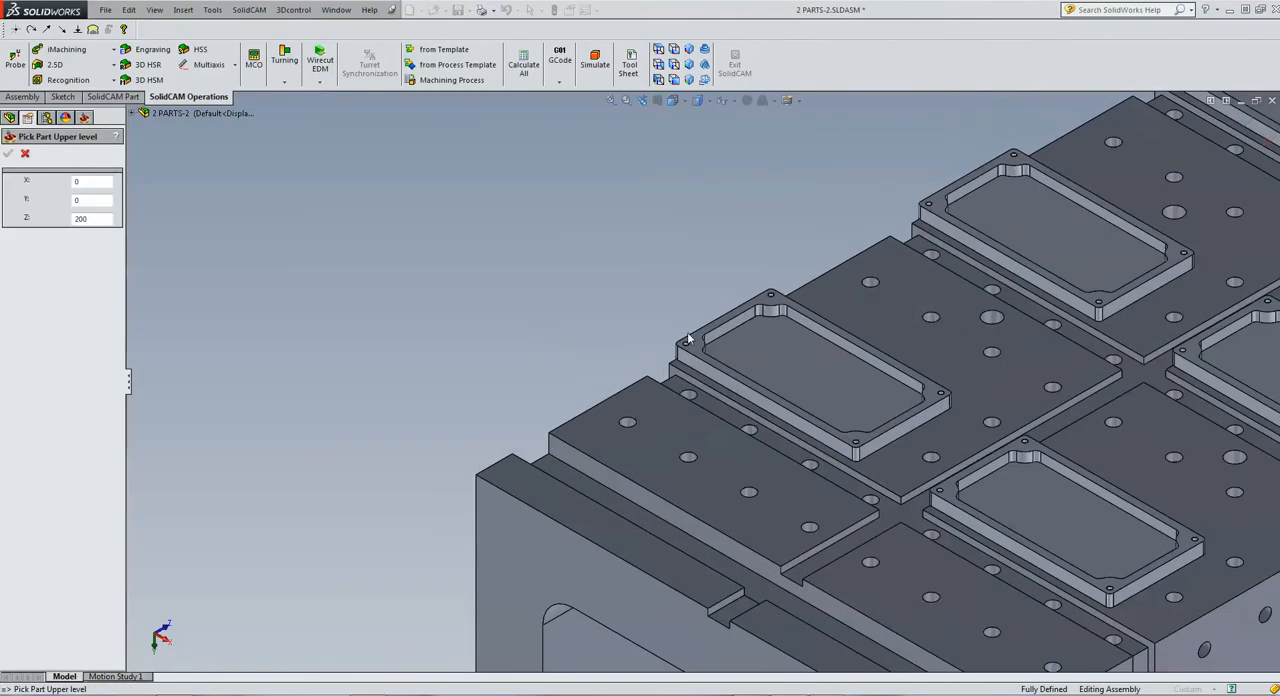
click(696, 343)
click(8, 153)
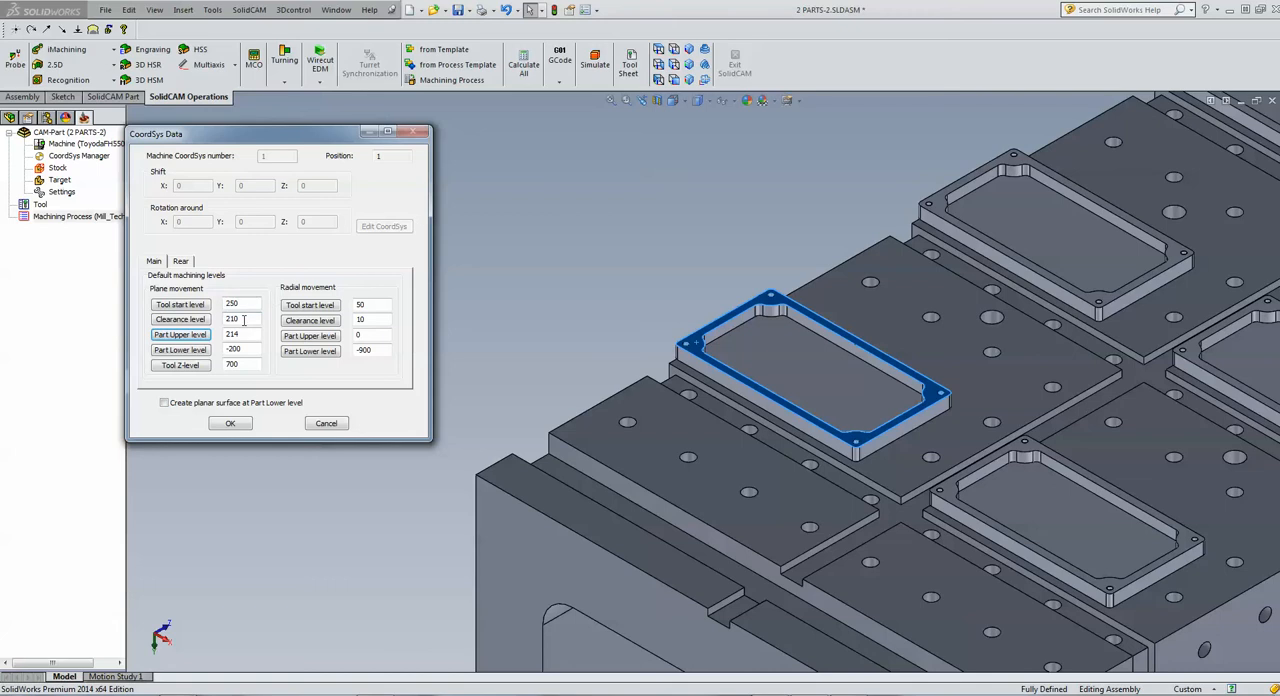
double_click(243, 320)
text(225)
click(230, 423)
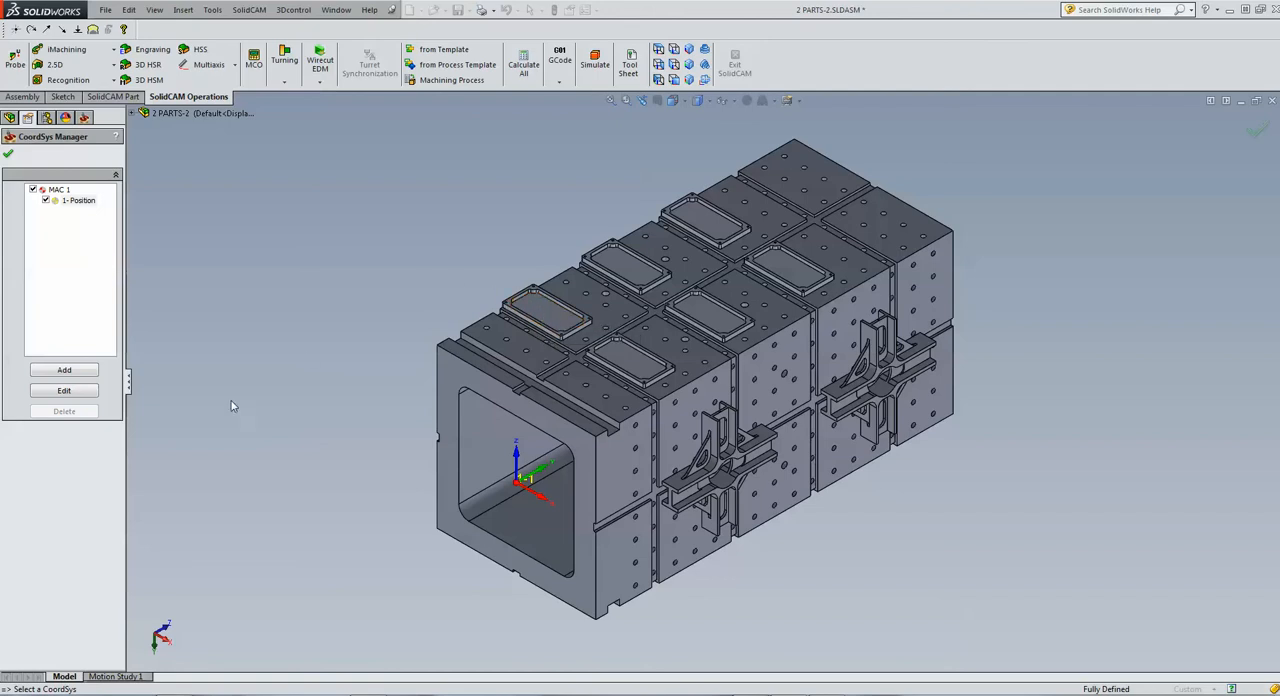
Add Mac CoordSys 2 on the top face of the same plate and accept its default machining levels
click(69, 372)
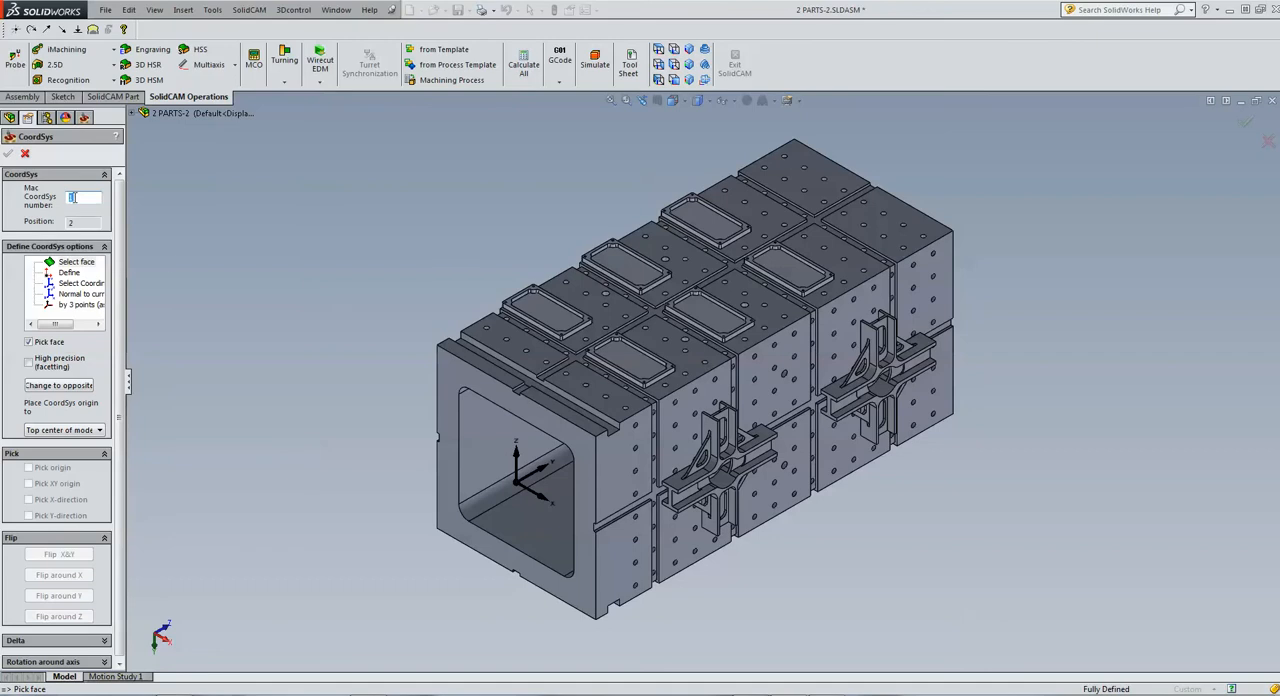
click(315, 239)
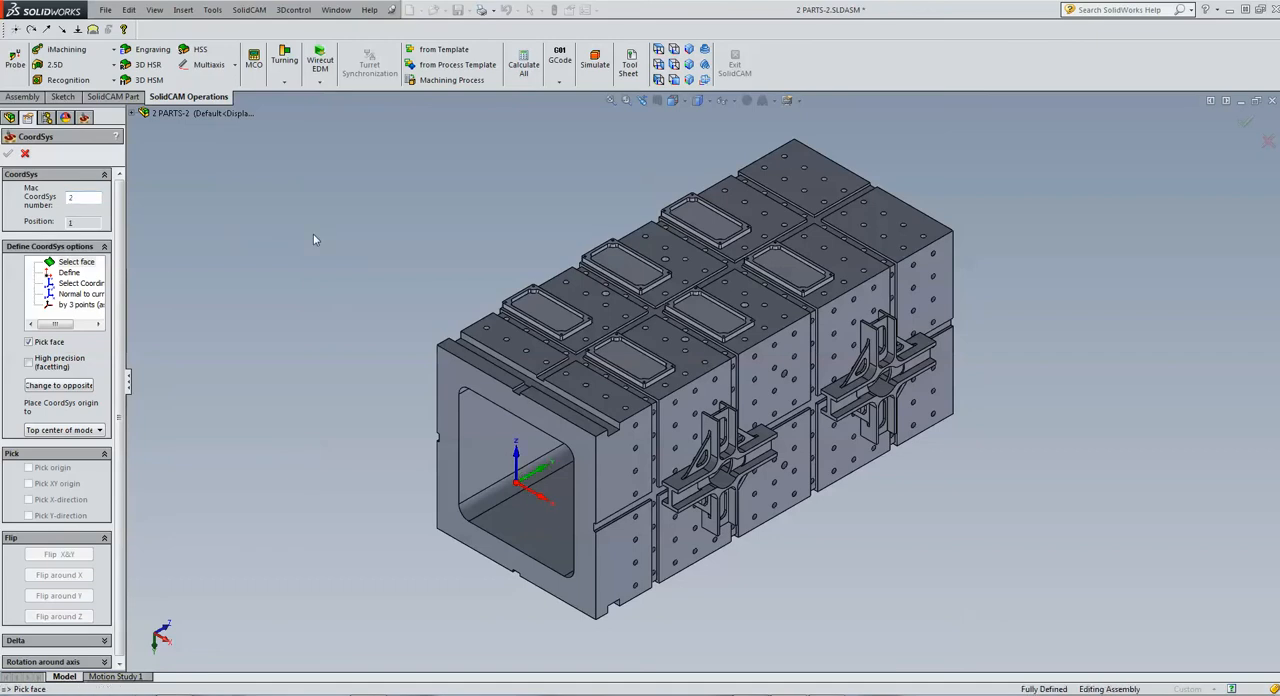
click(510, 300)
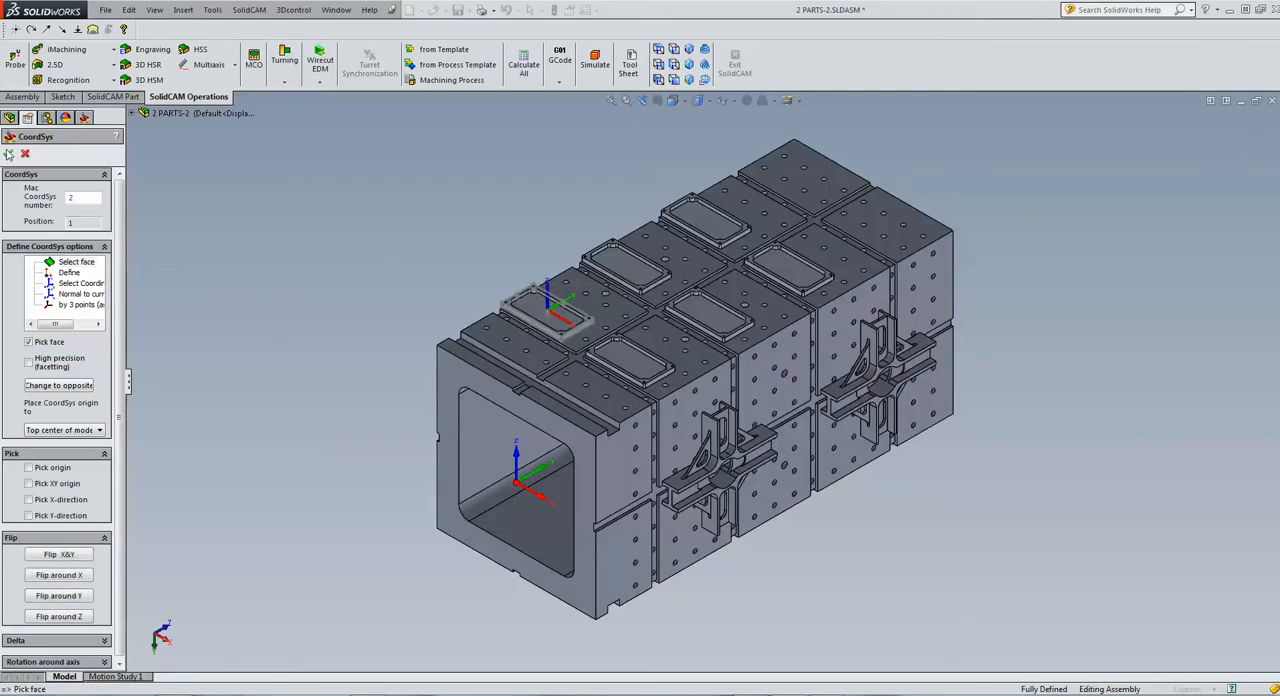
click(9, 154)
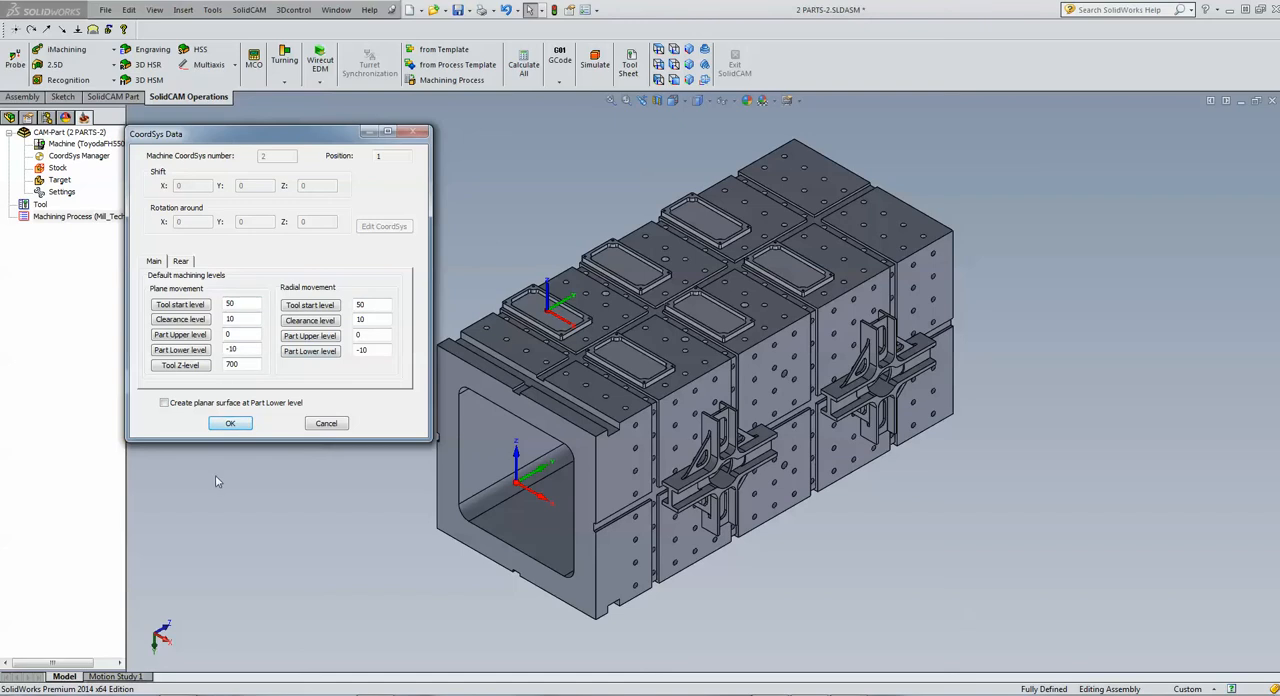
click(236, 423)
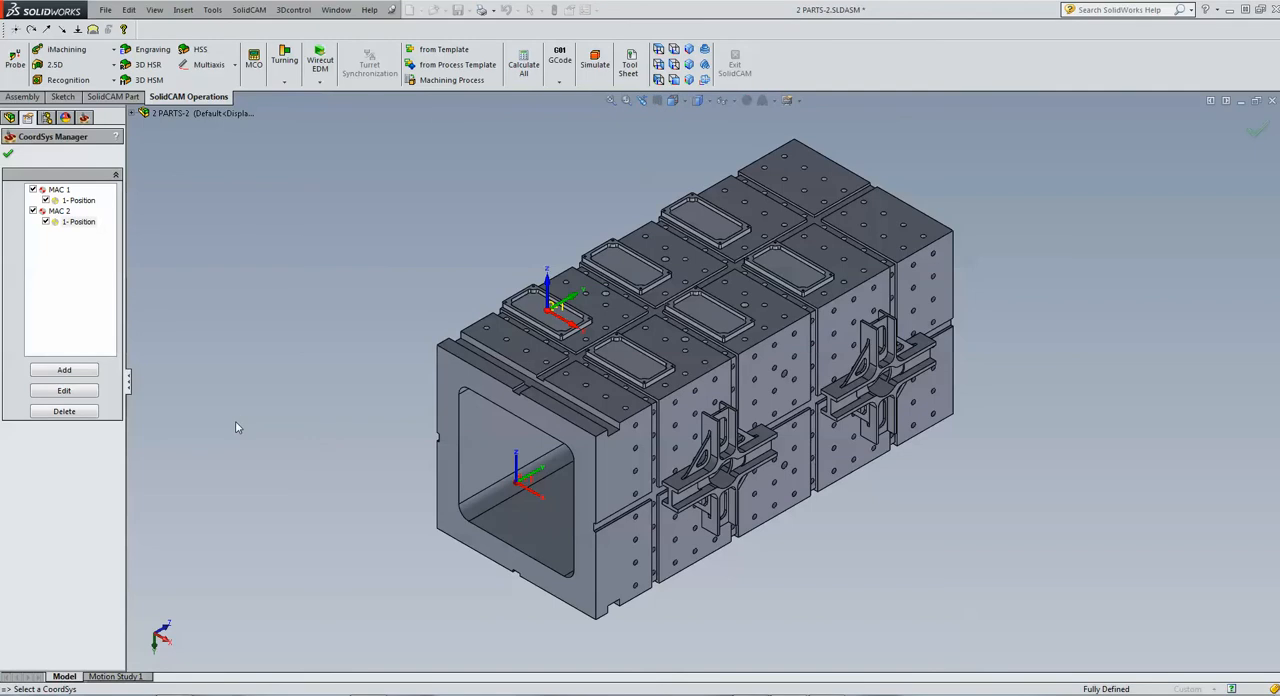
Add Mac CoordSys 3 on the cross-shaped bracket nearest the open end, flip it around Z to run Y along the tombstone, and accept the default levels
click(85, 372)
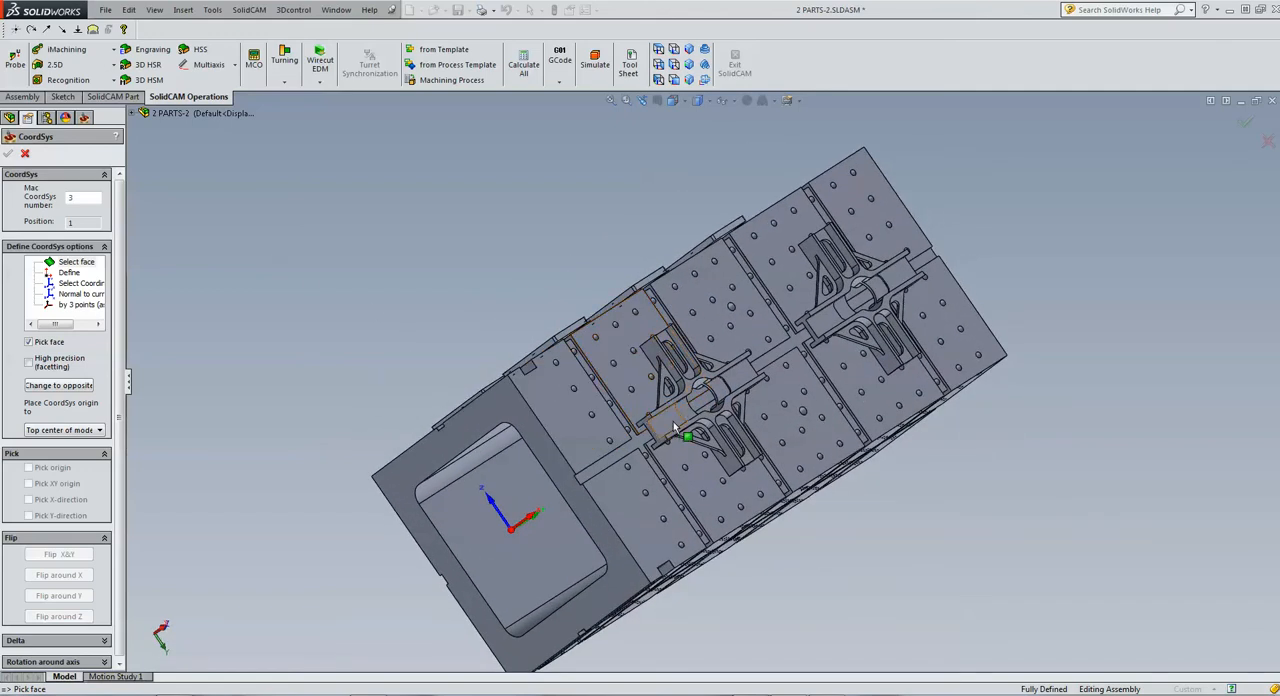
click(664, 418)
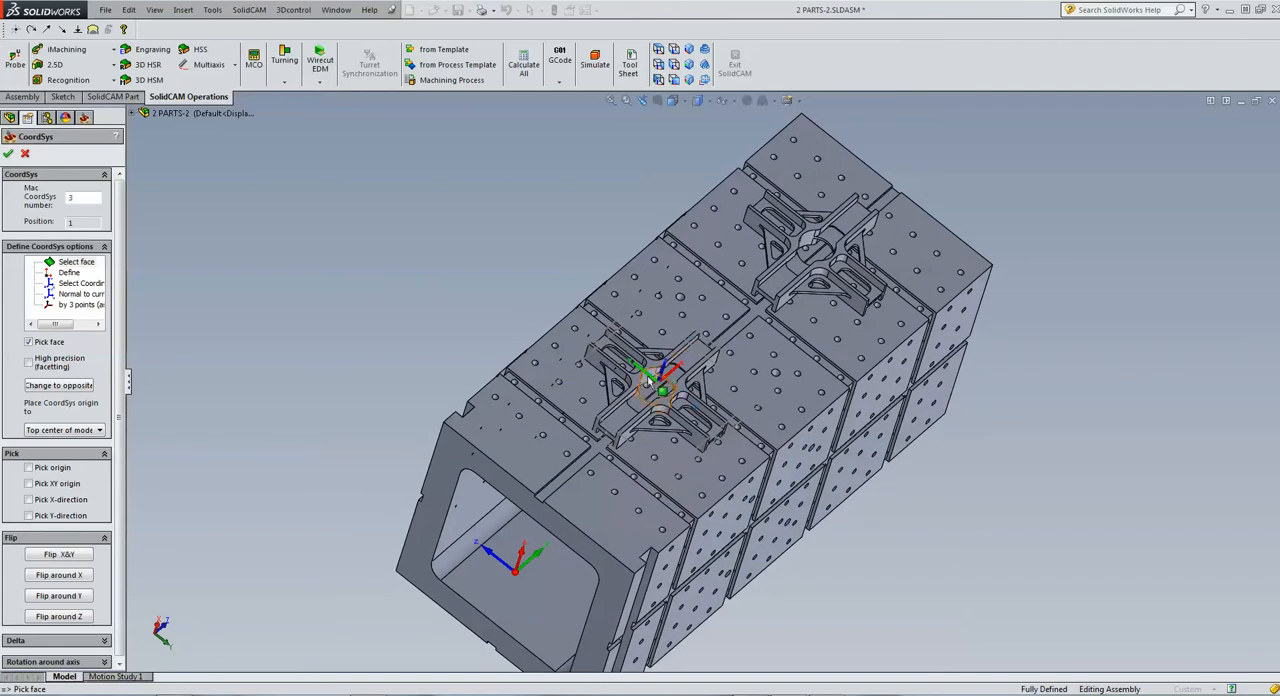
click(70, 618)
click(70, 618)
click(70, 617)
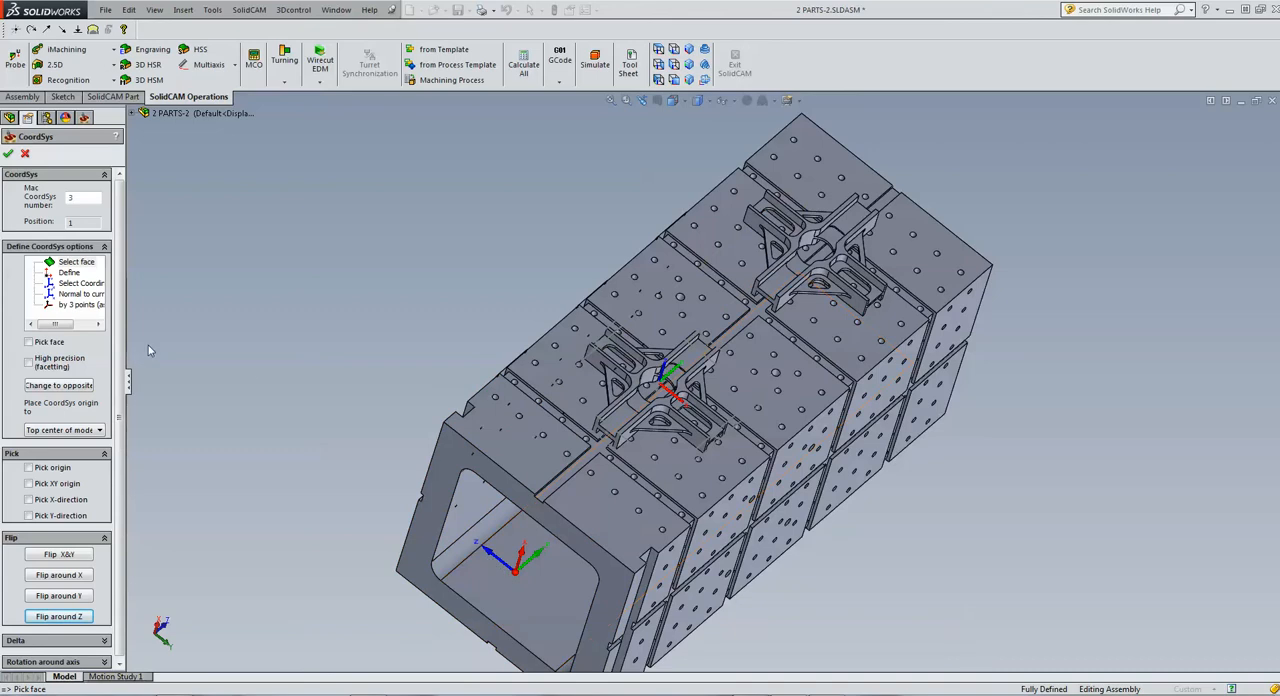
click(9, 154)
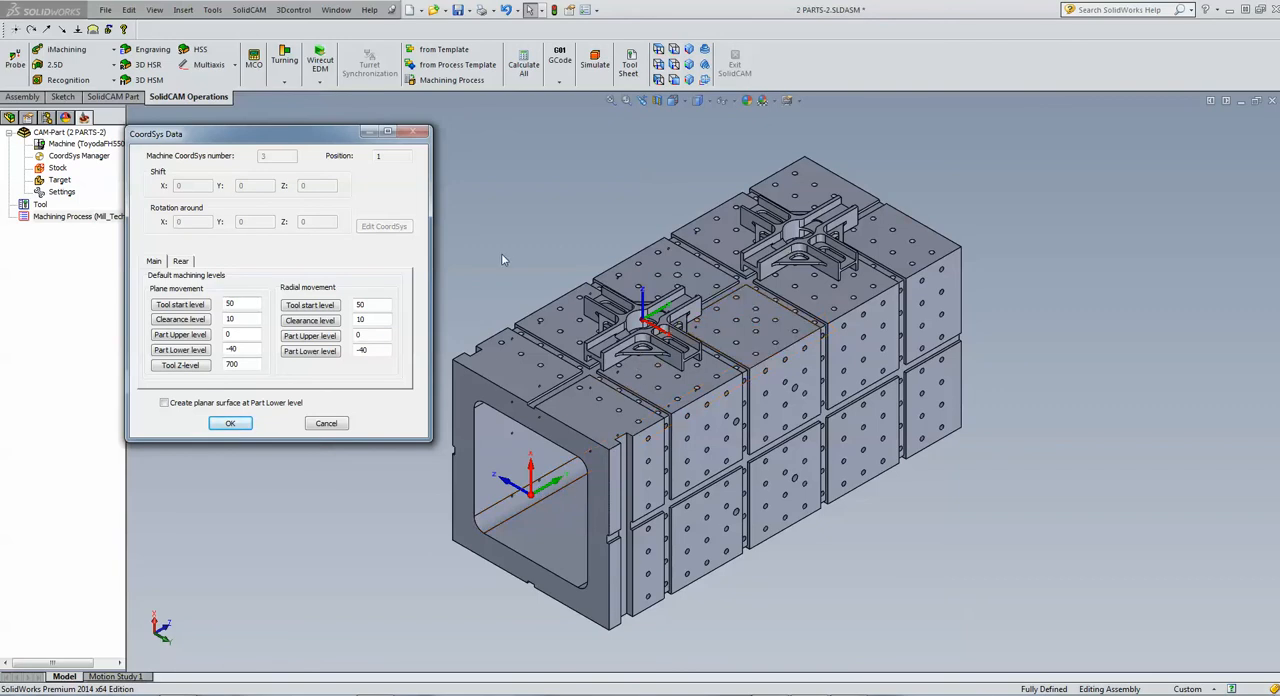
click(234, 426)
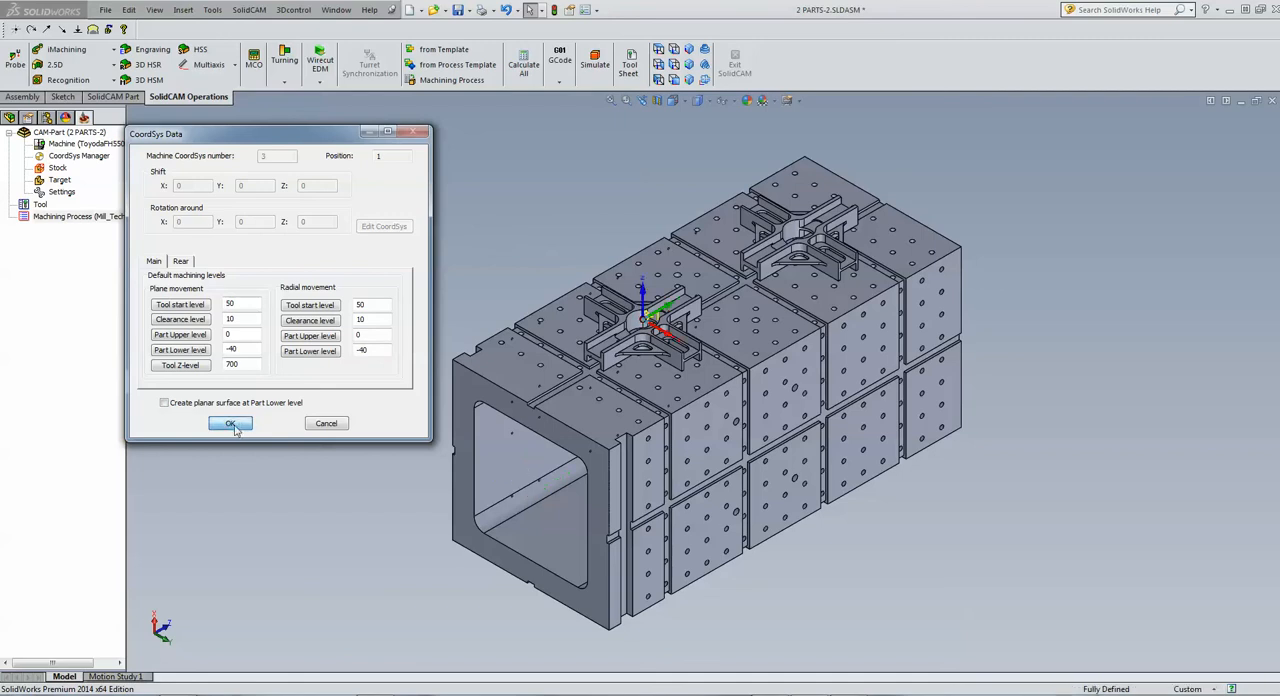
Accept Mac CoordSys 3's machining levels, check the positions of MAC 1, MAC 2 and MAC 3, and finish the coordinate system definition
click(230, 424)
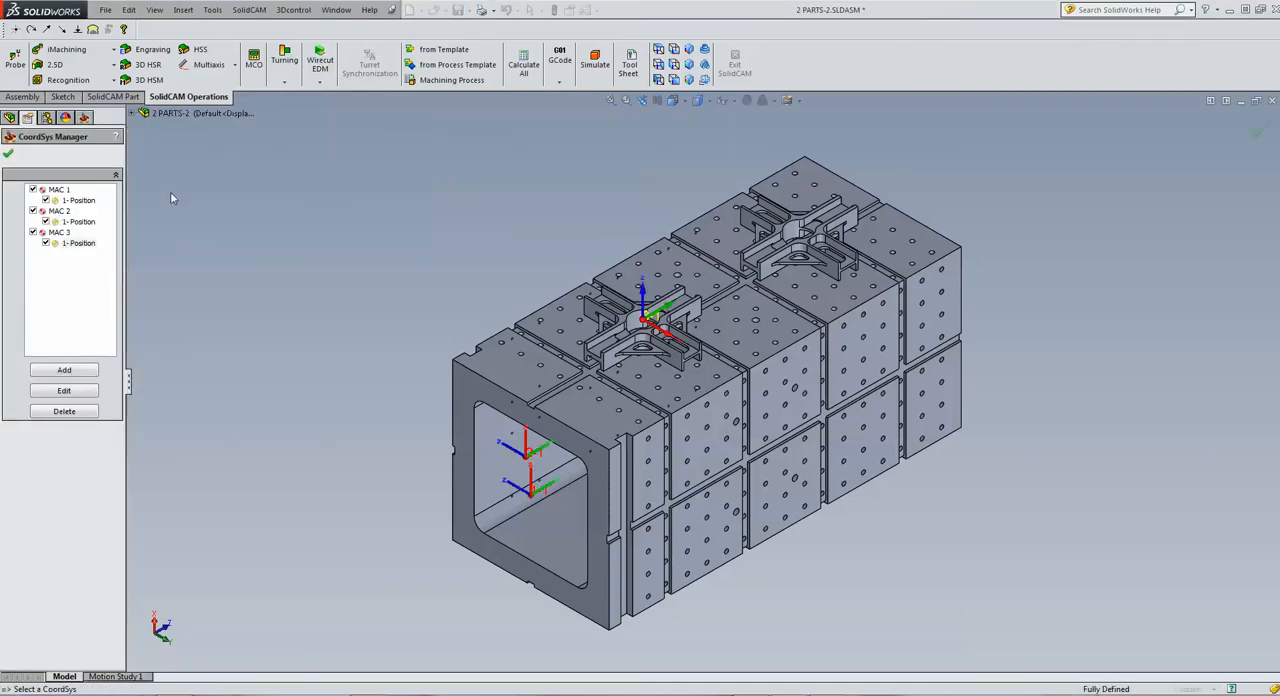
click(80, 201)
click(80, 222)
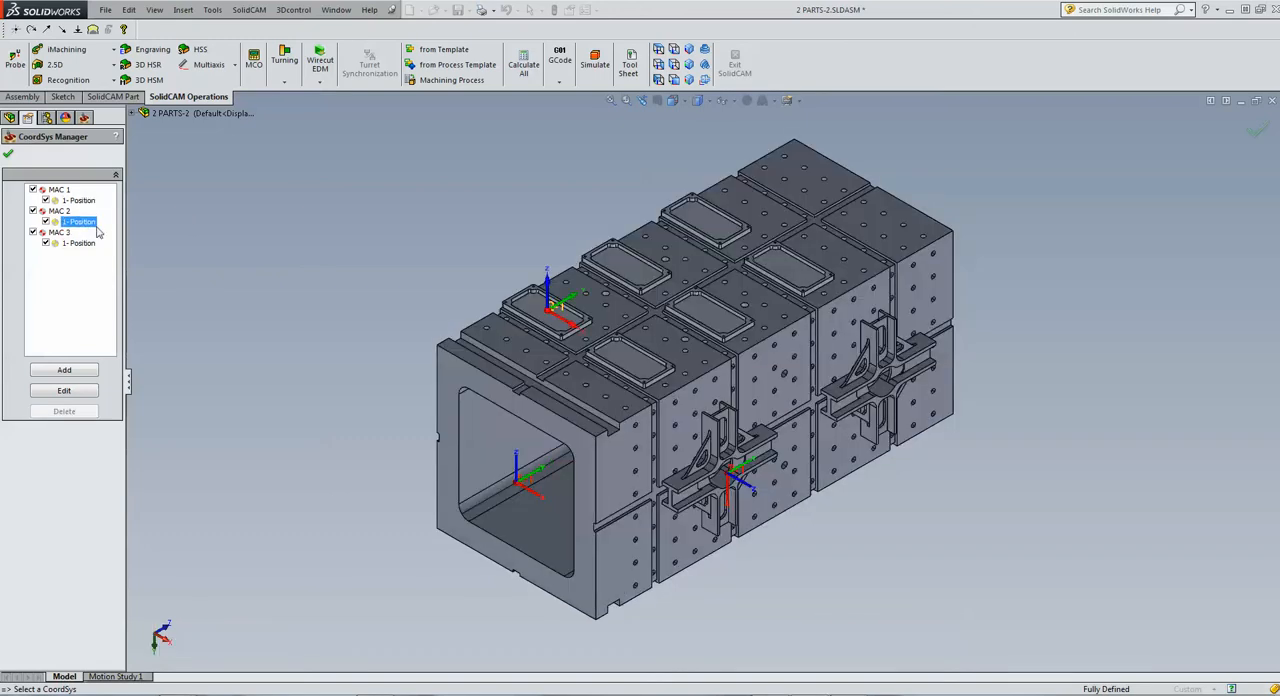
click(79, 243)
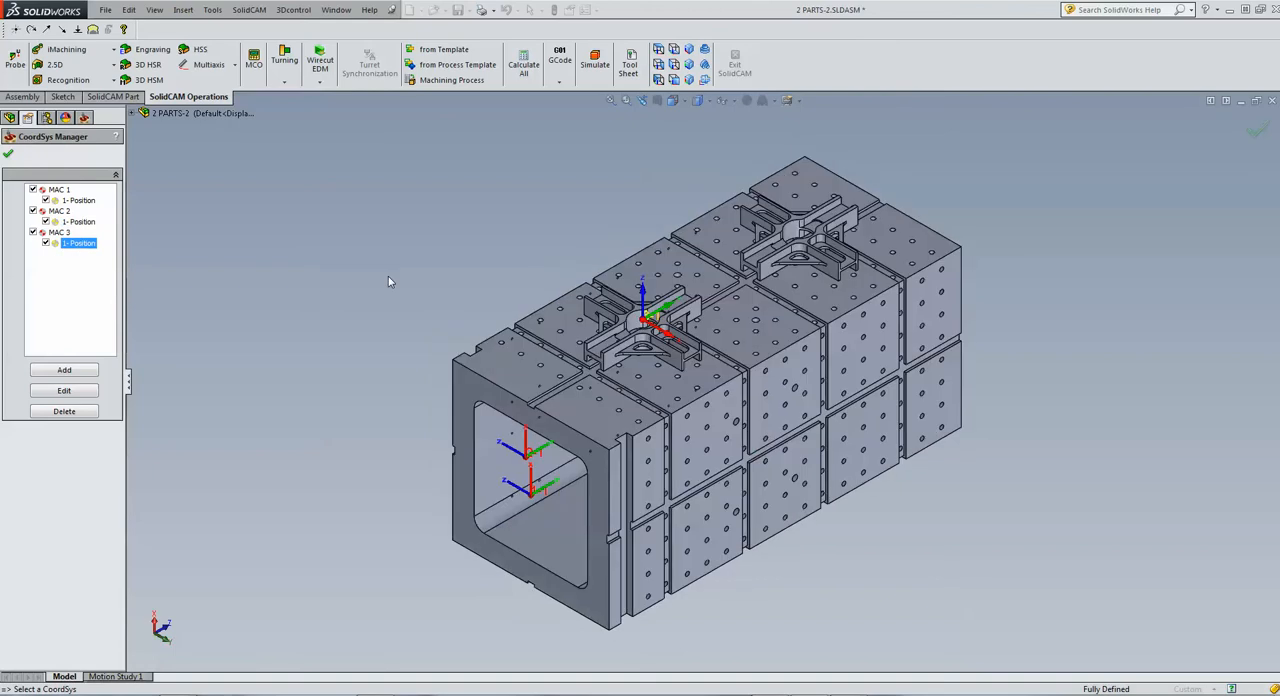
click(8, 153)
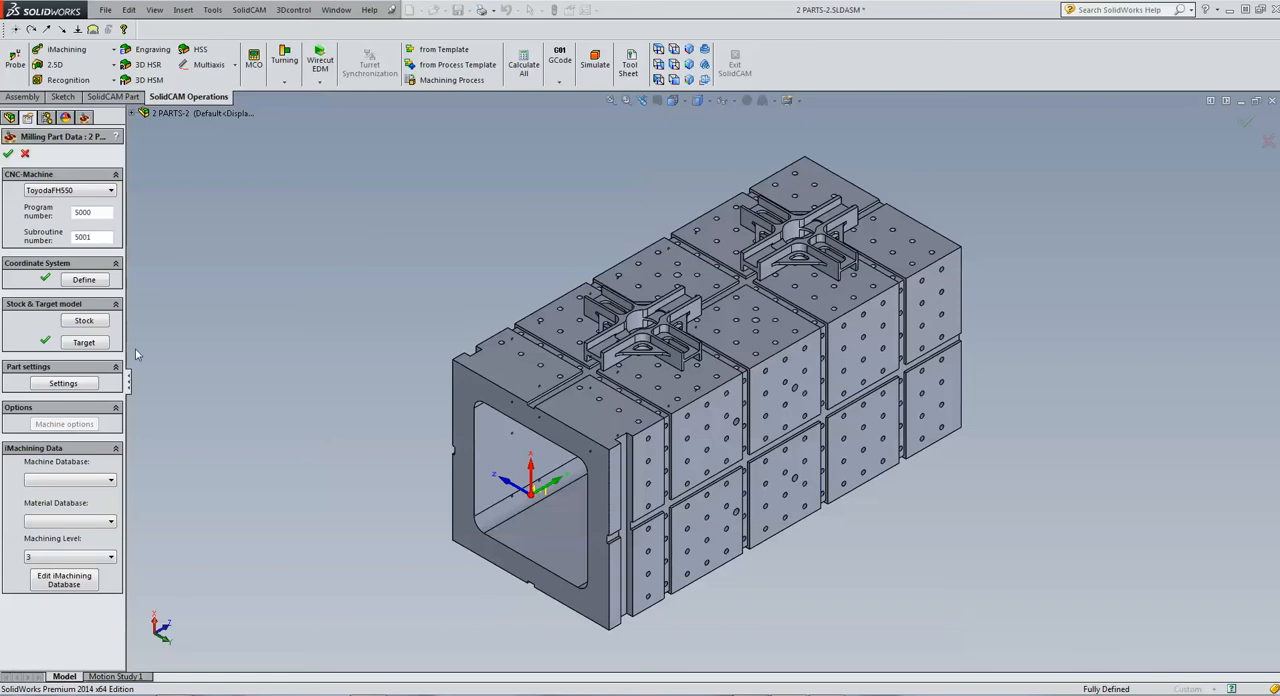
Start the stock definition as a 3D Model based on the assembly's stock configuration
click(87, 321)
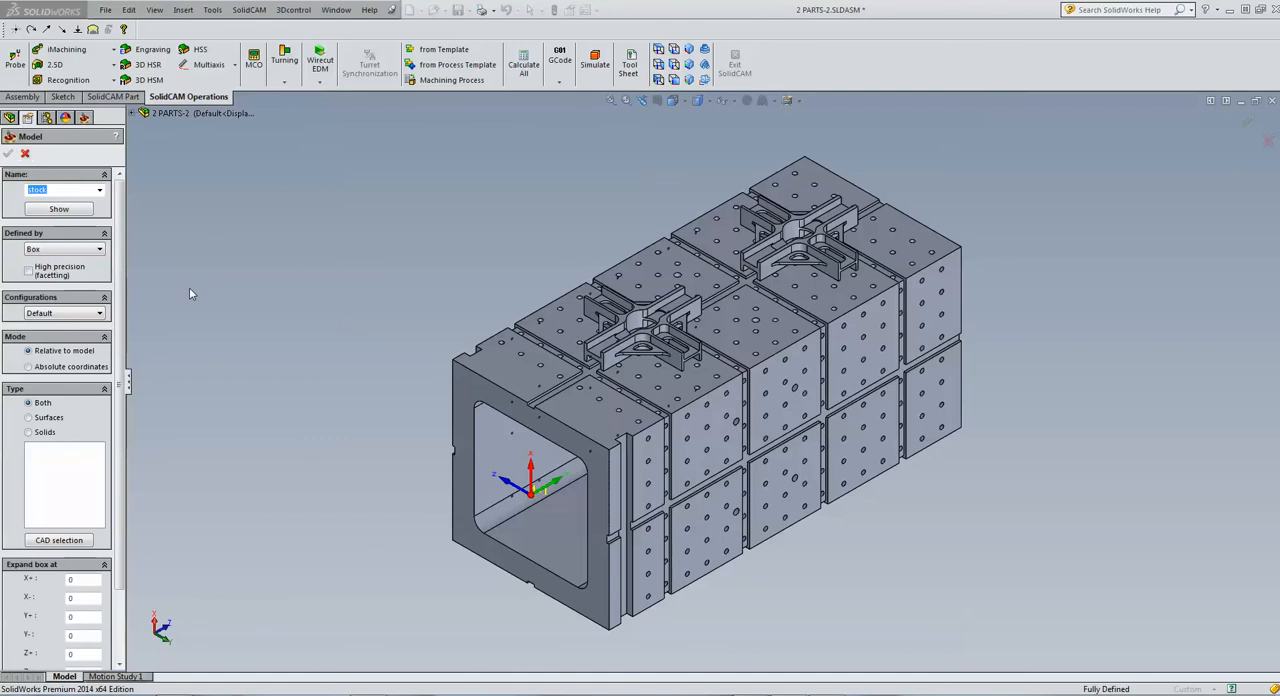
click(40, 250)
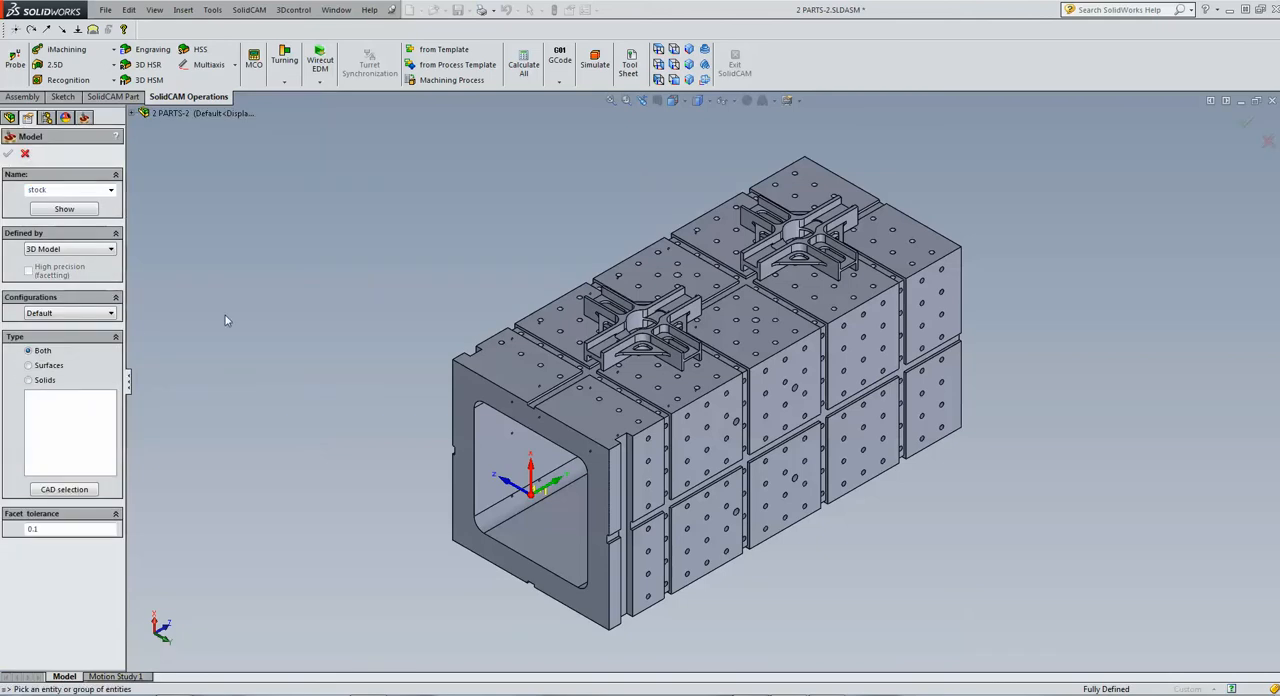
click(82, 314)
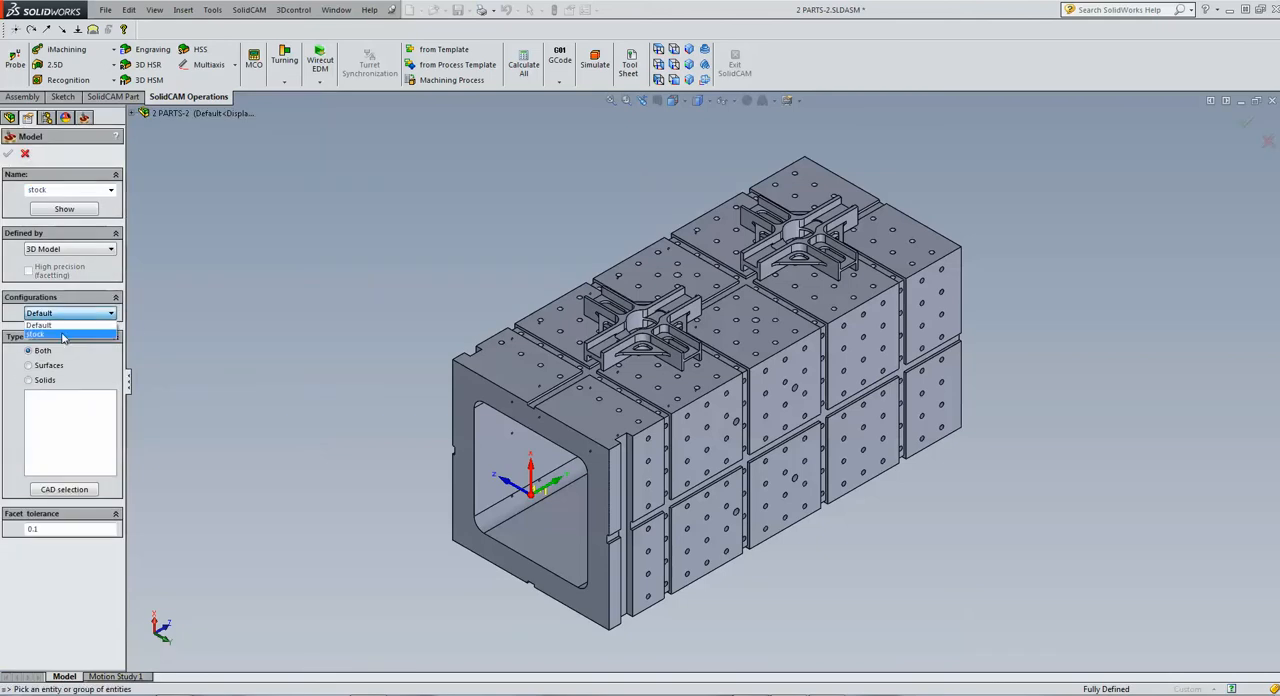
click(66, 333)
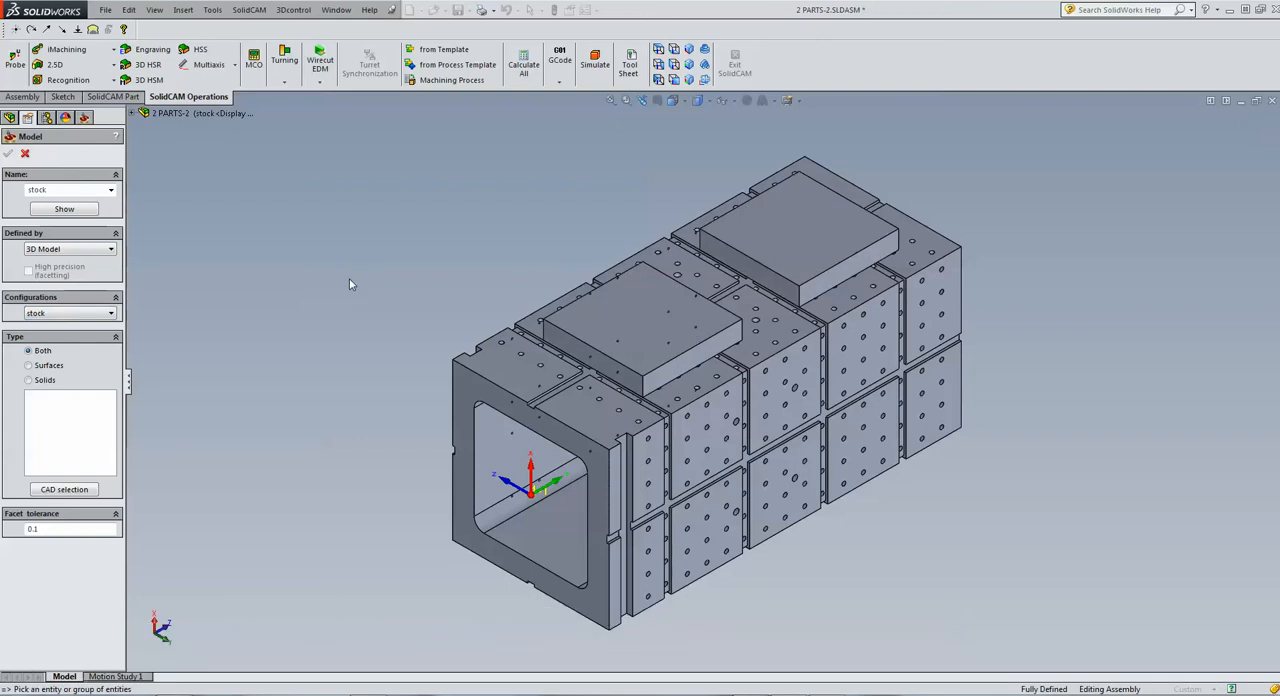
click(624, 322)
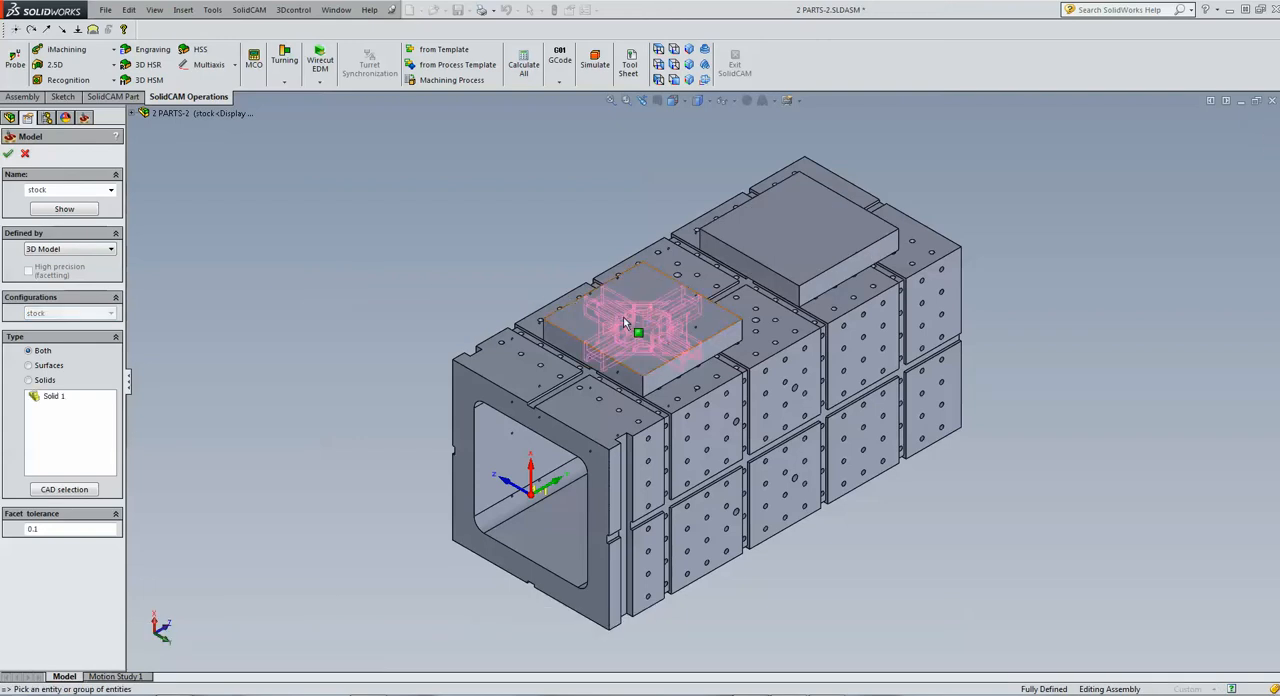
right_click(60, 400)
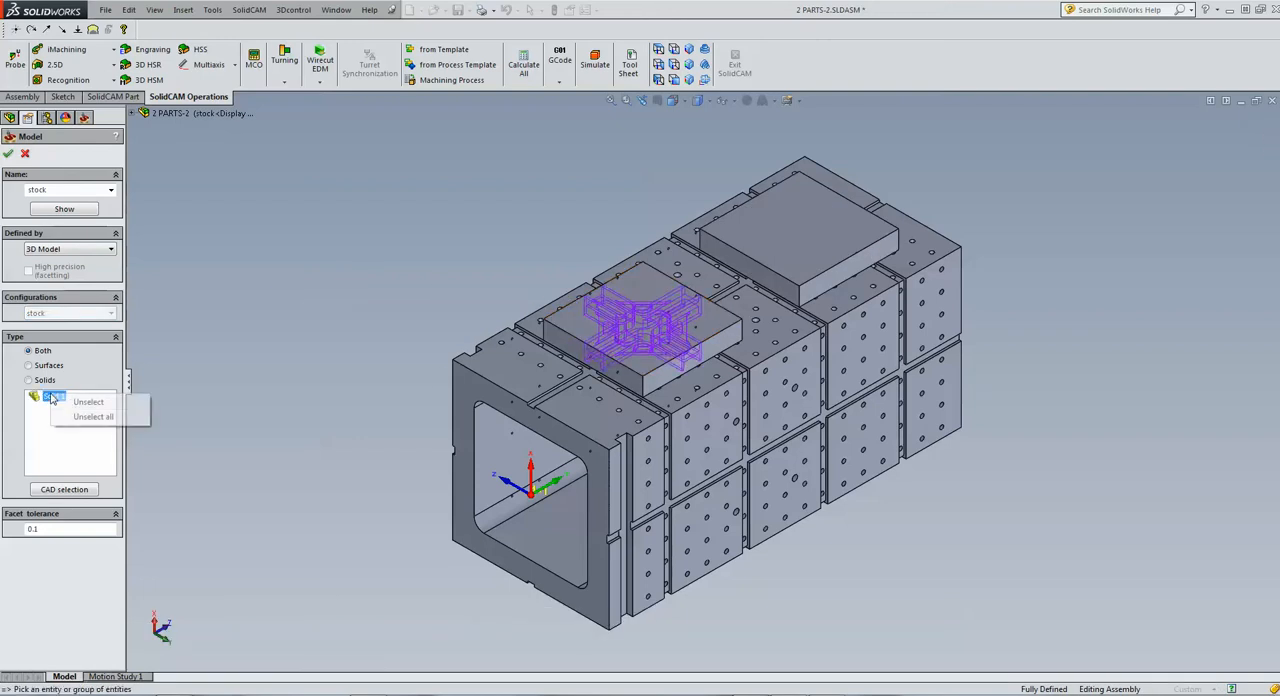
click(75, 404)
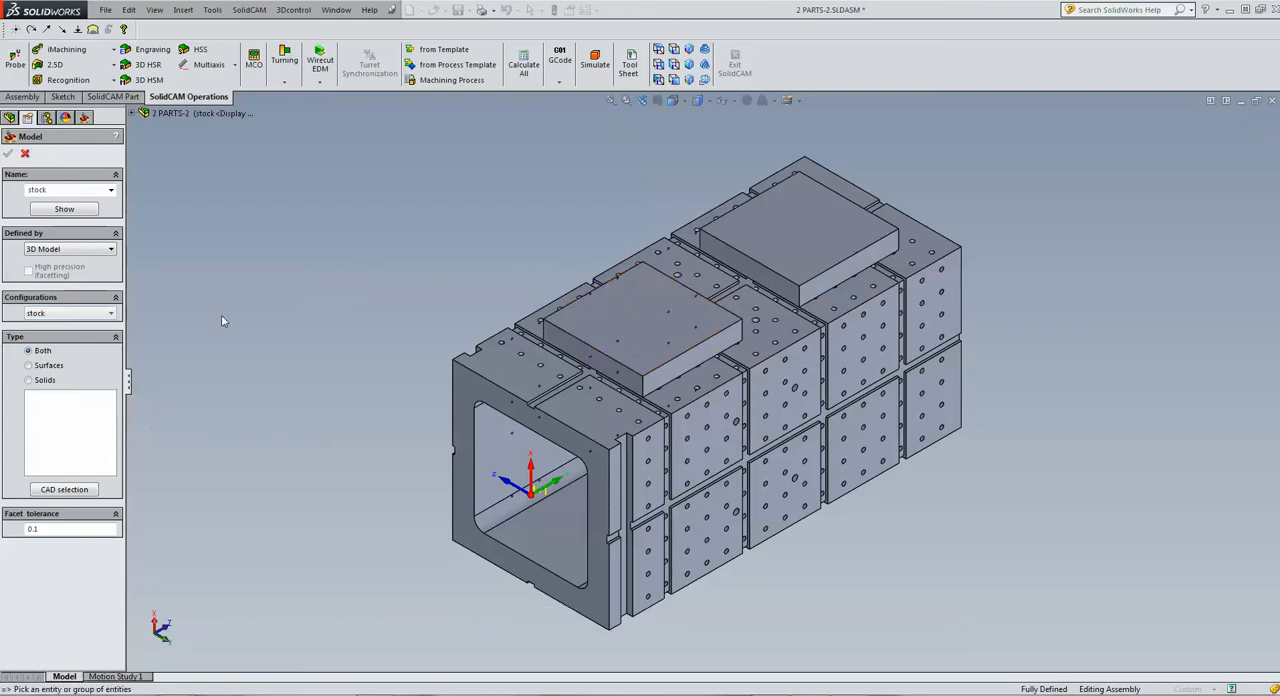
Select the two large bracket blanks and the six plate blanks as stock solids and accept the stock model
click(645, 285)
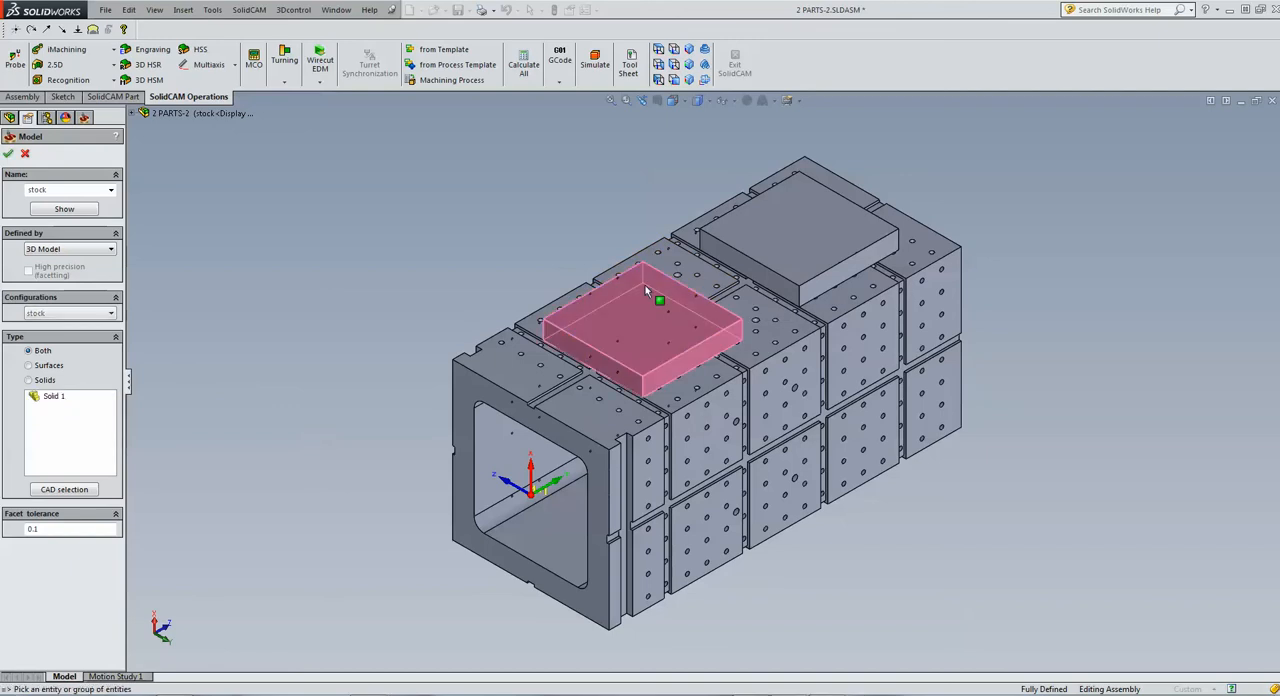
click(728, 233)
middle_drag(543, 211, 626, 235)
click(669, 232)
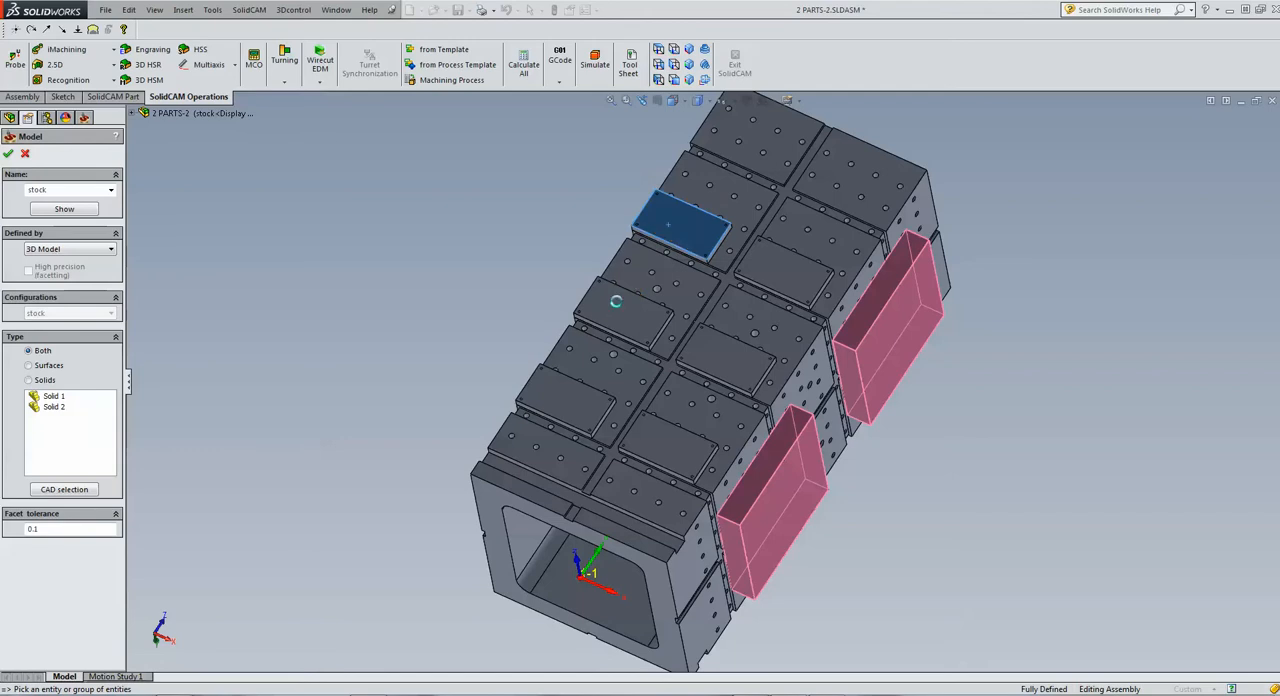
click(616, 311)
click(563, 407)
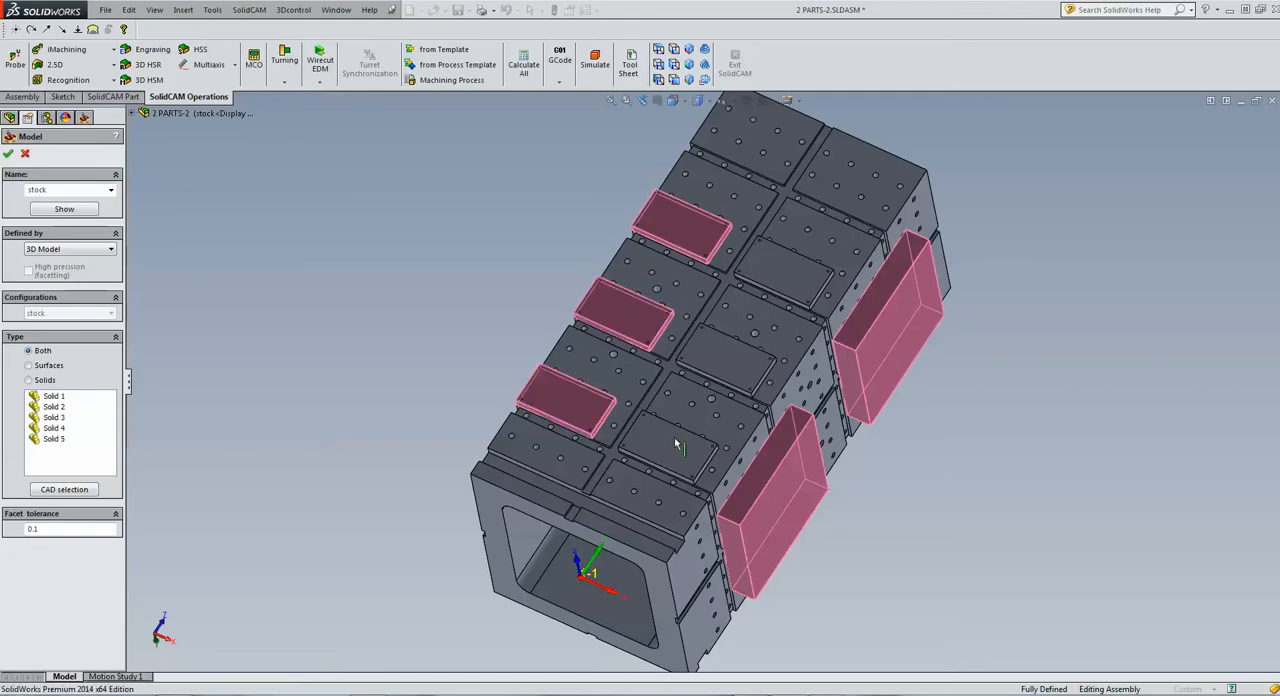
click(677, 437)
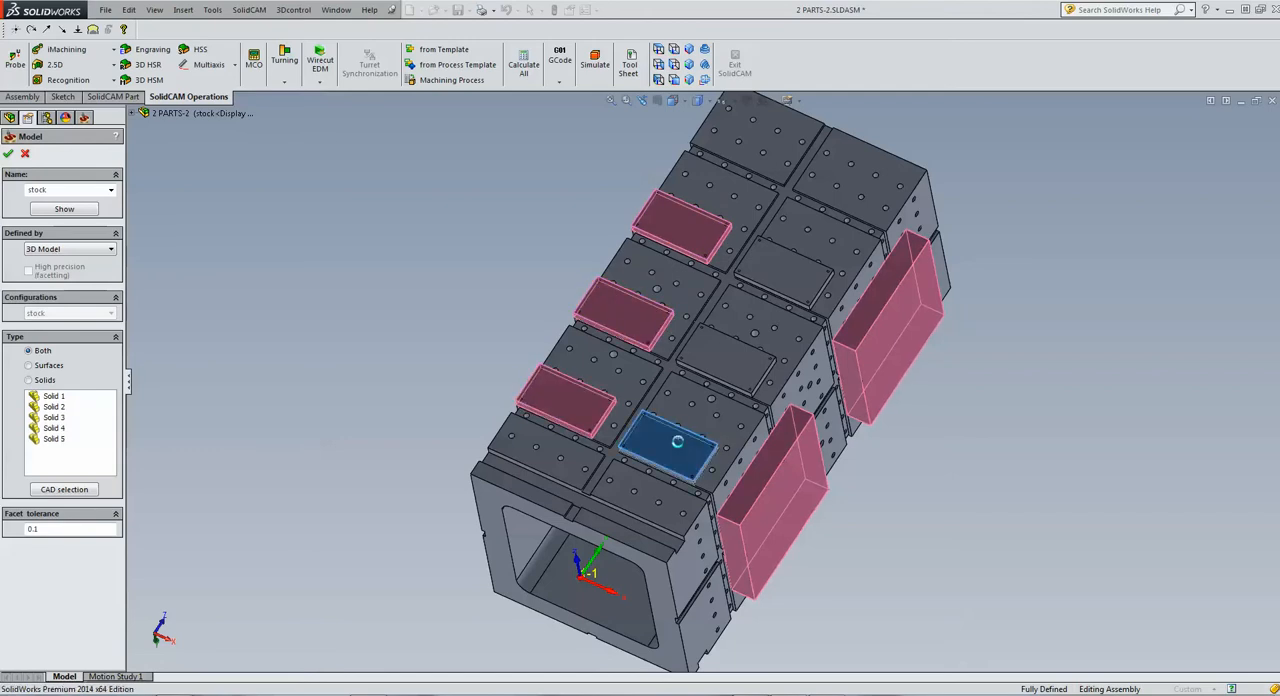
click(719, 369)
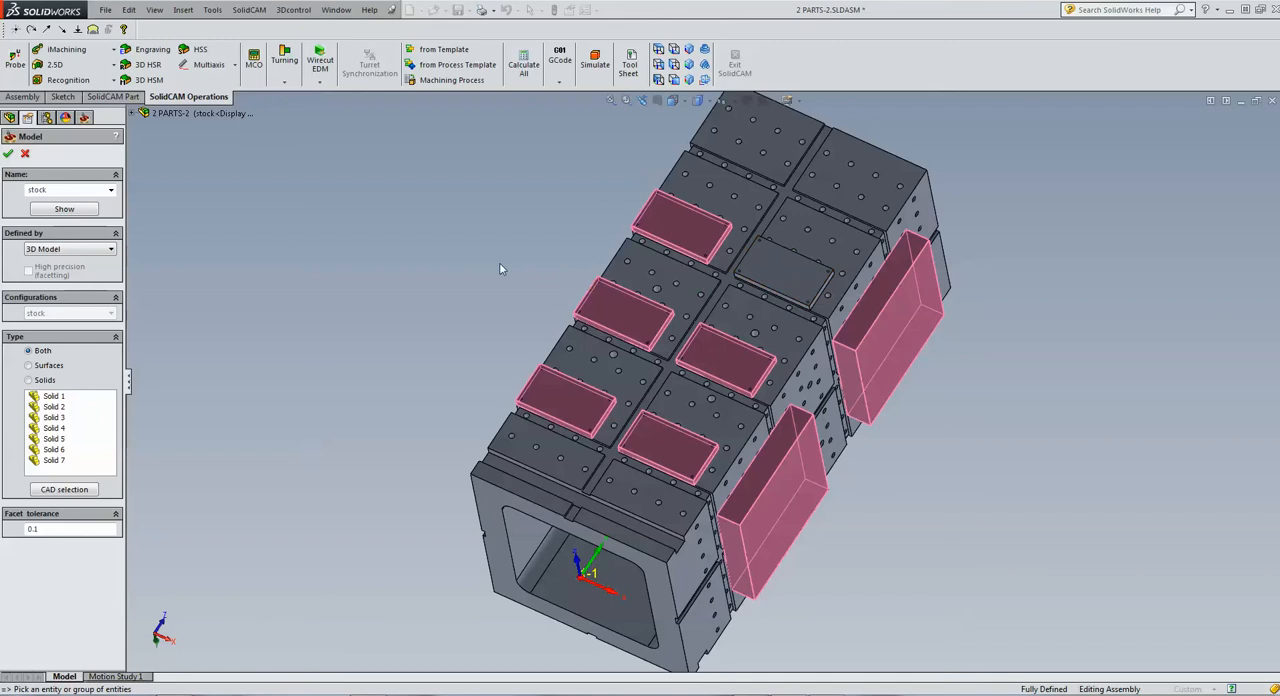
click(765, 275)
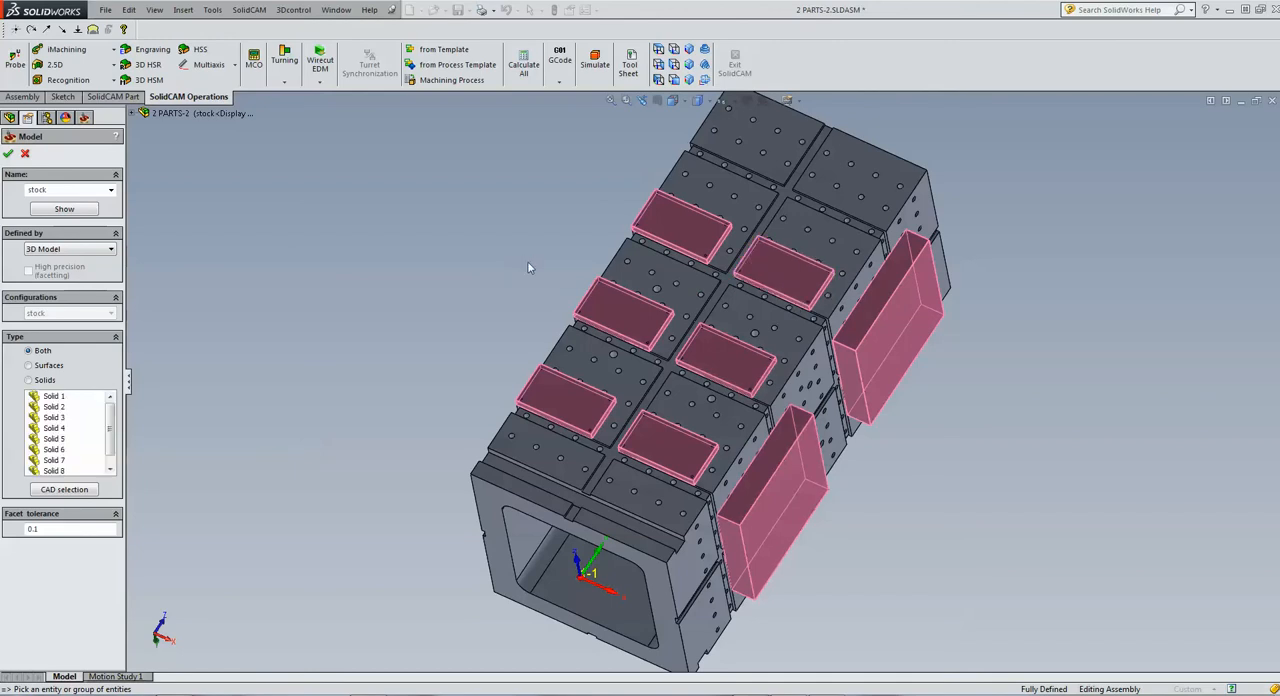
click(8, 153)
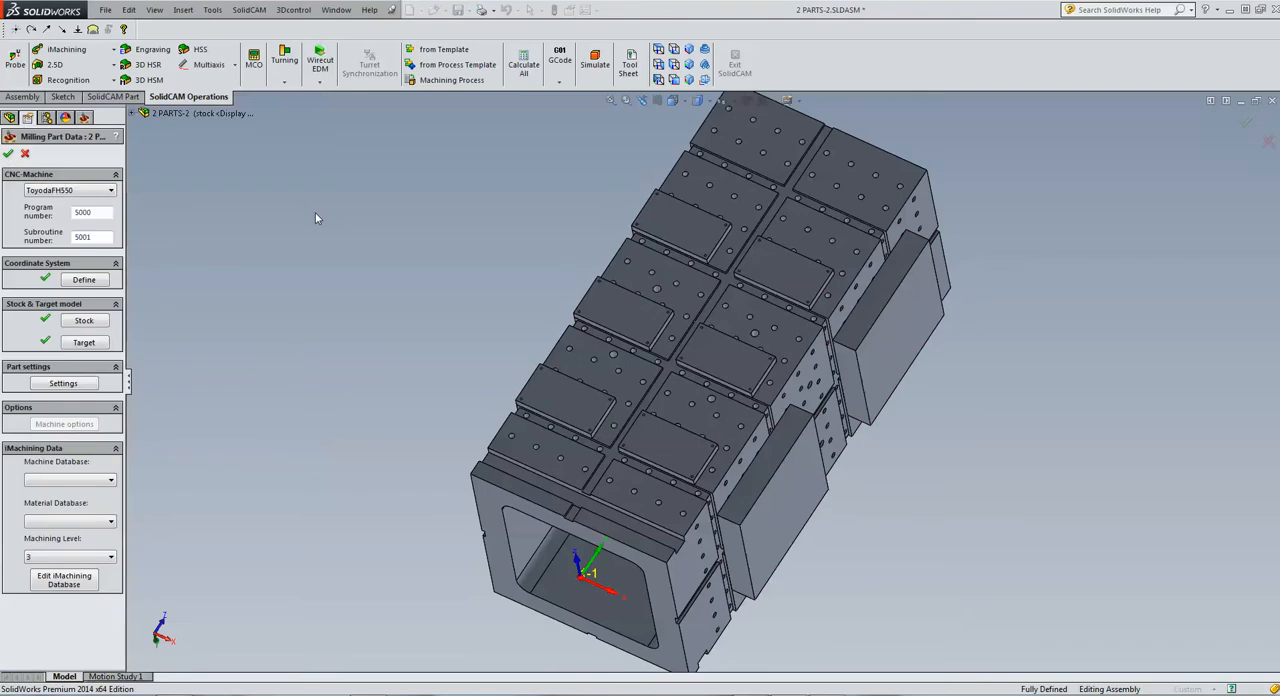
Edit the target model and unselect all of its solids
click(81, 343)
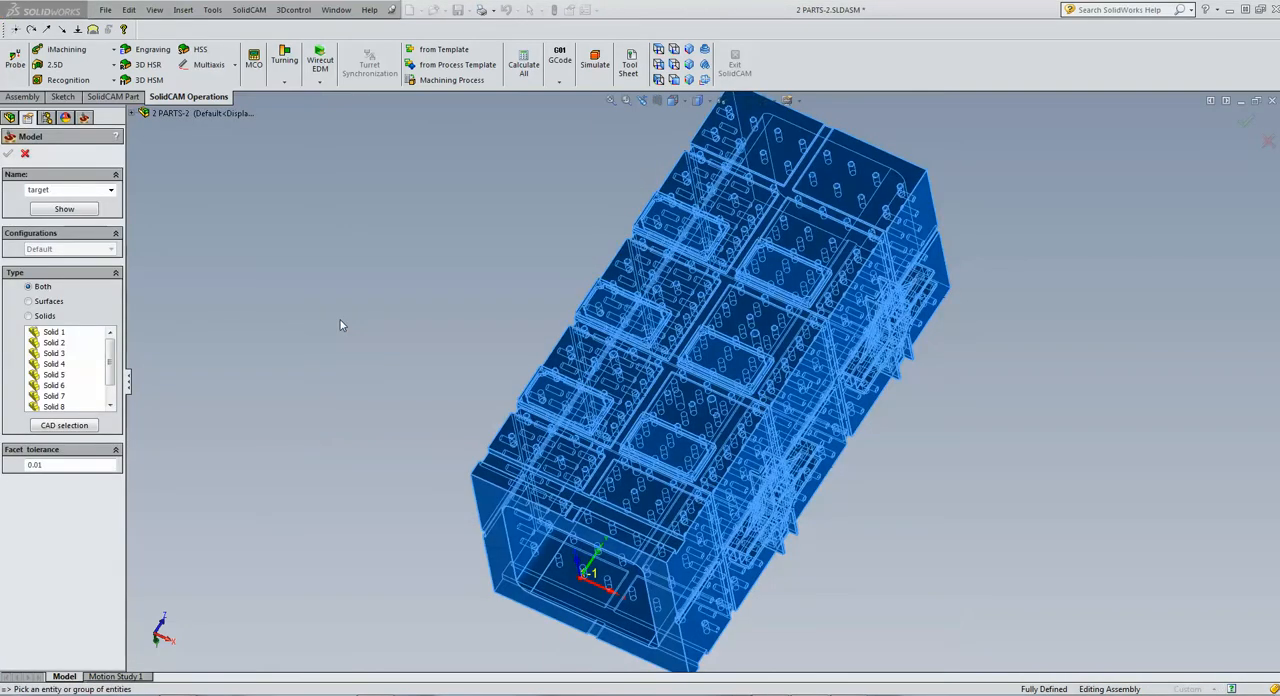
right_click(54, 343)
click(72, 367)
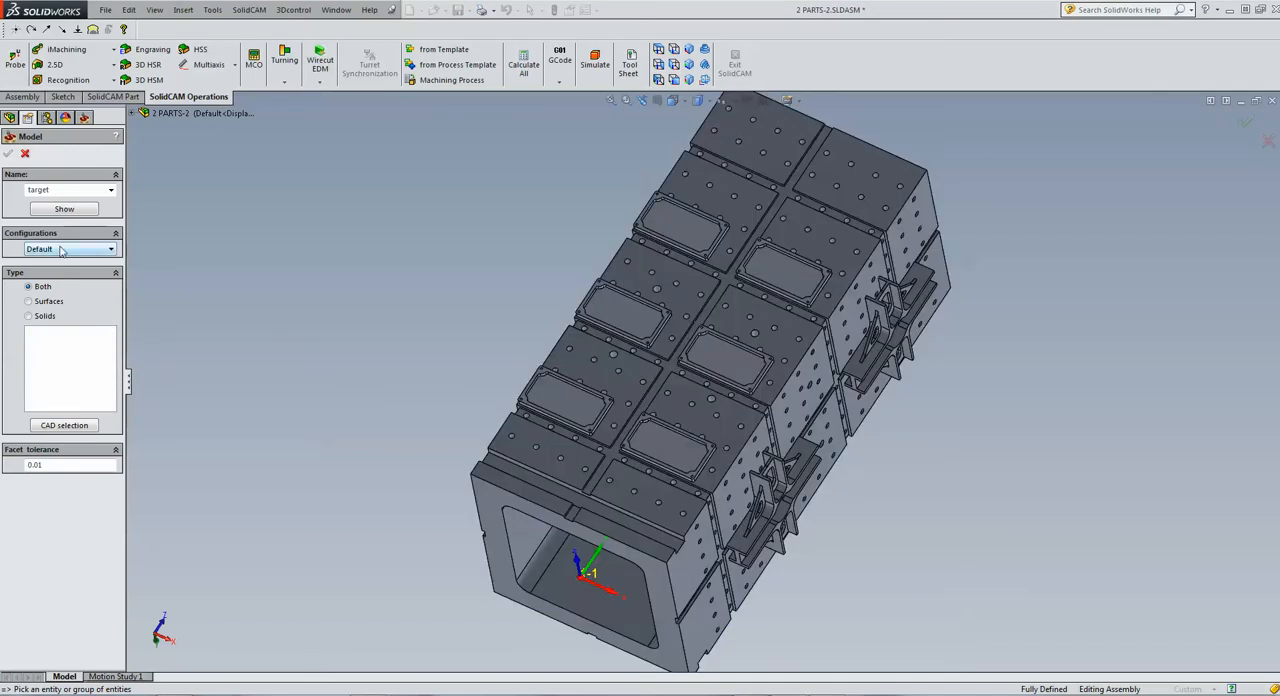
Select the six machined plates on the tombstone as target solids
click(560, 402)
click(619, 322)
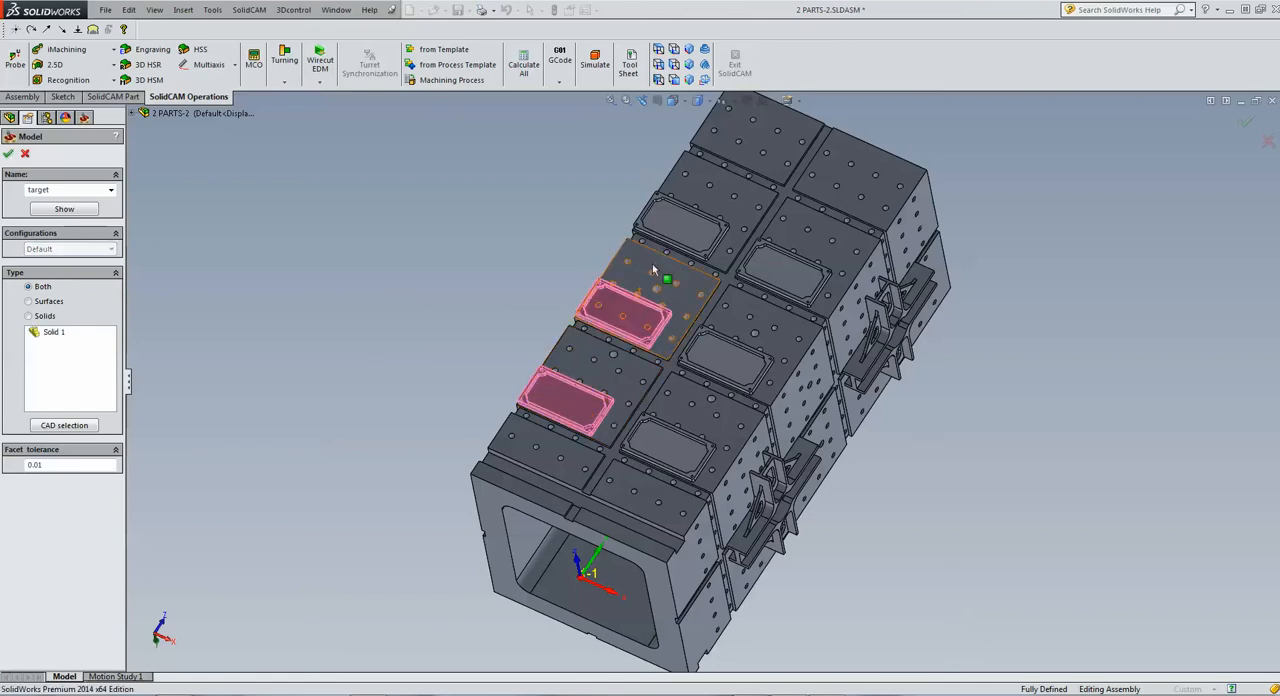
click(680, 228)
click(775, 272)
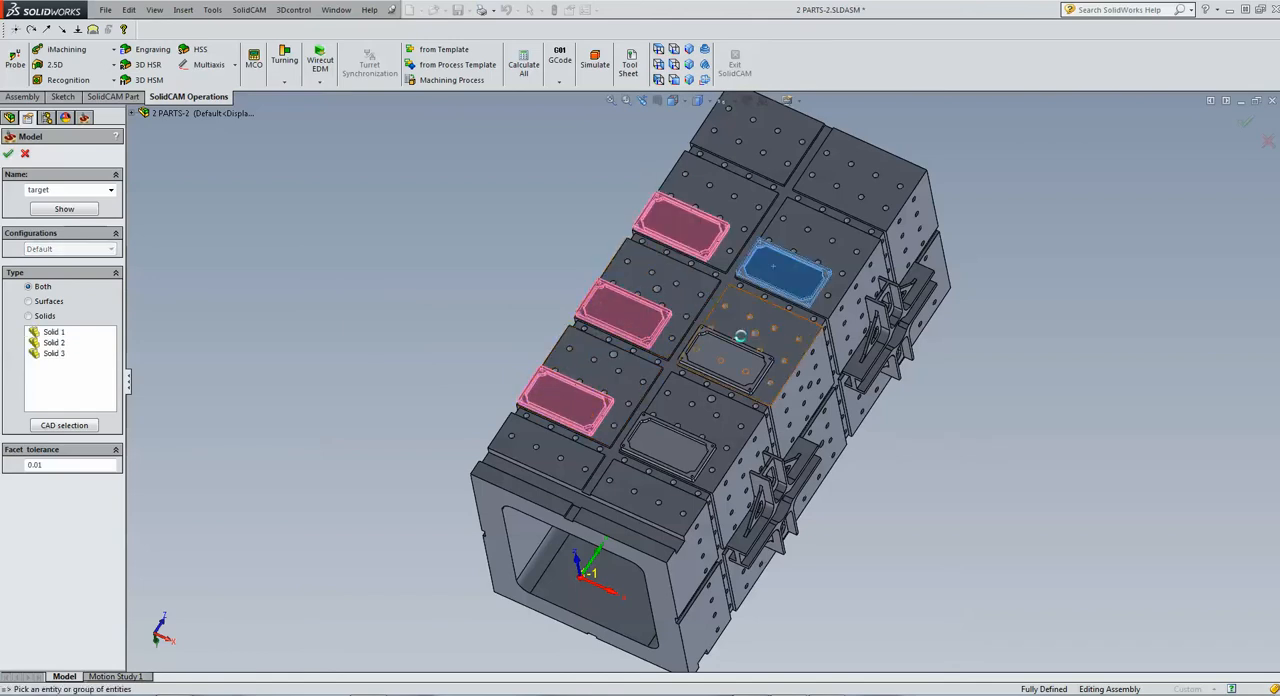
click(745, 372)
click(677, 459)
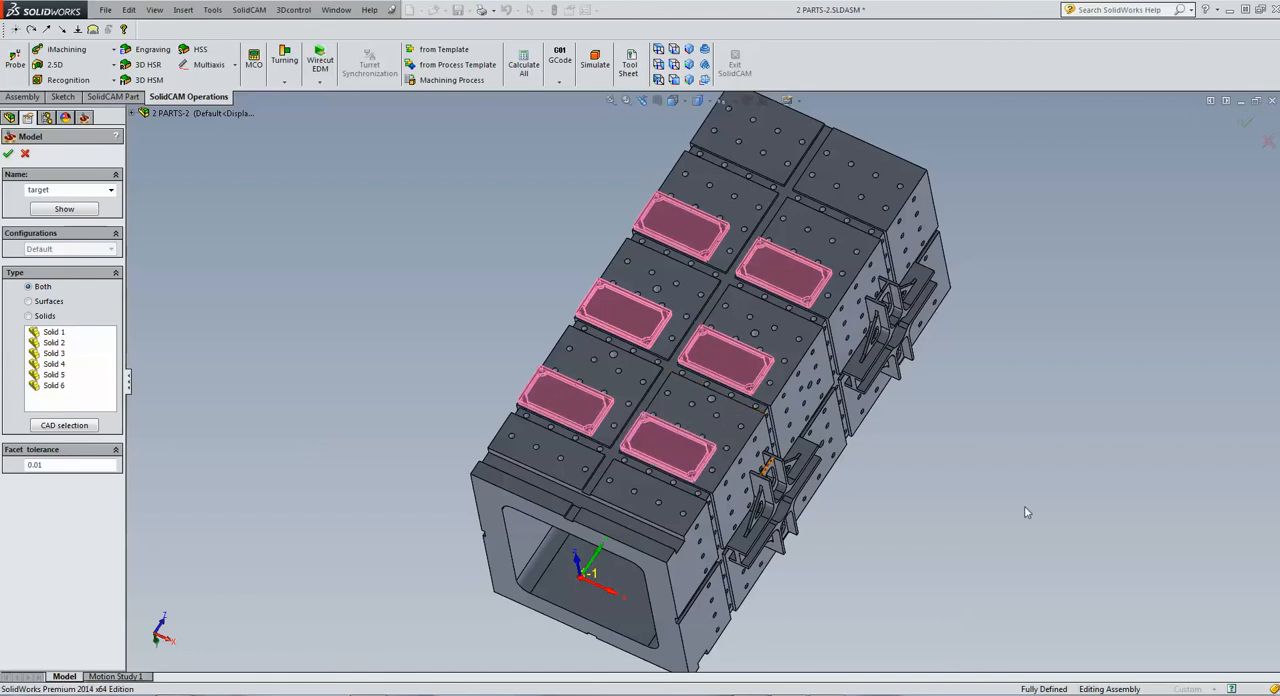
Add both cross-shaped brackets on the adjacent tombstone face to the target solids
middle_drag(677, 459, 900, 430)
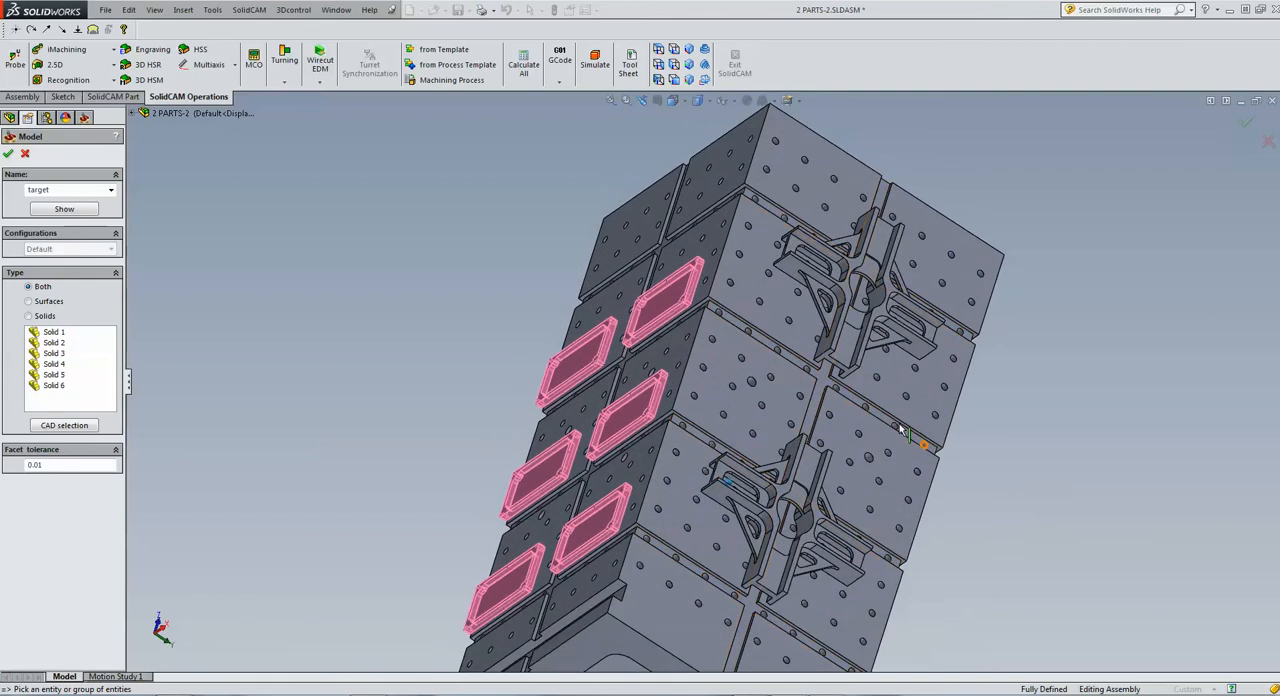
click(852, 362)
click(808, 478)
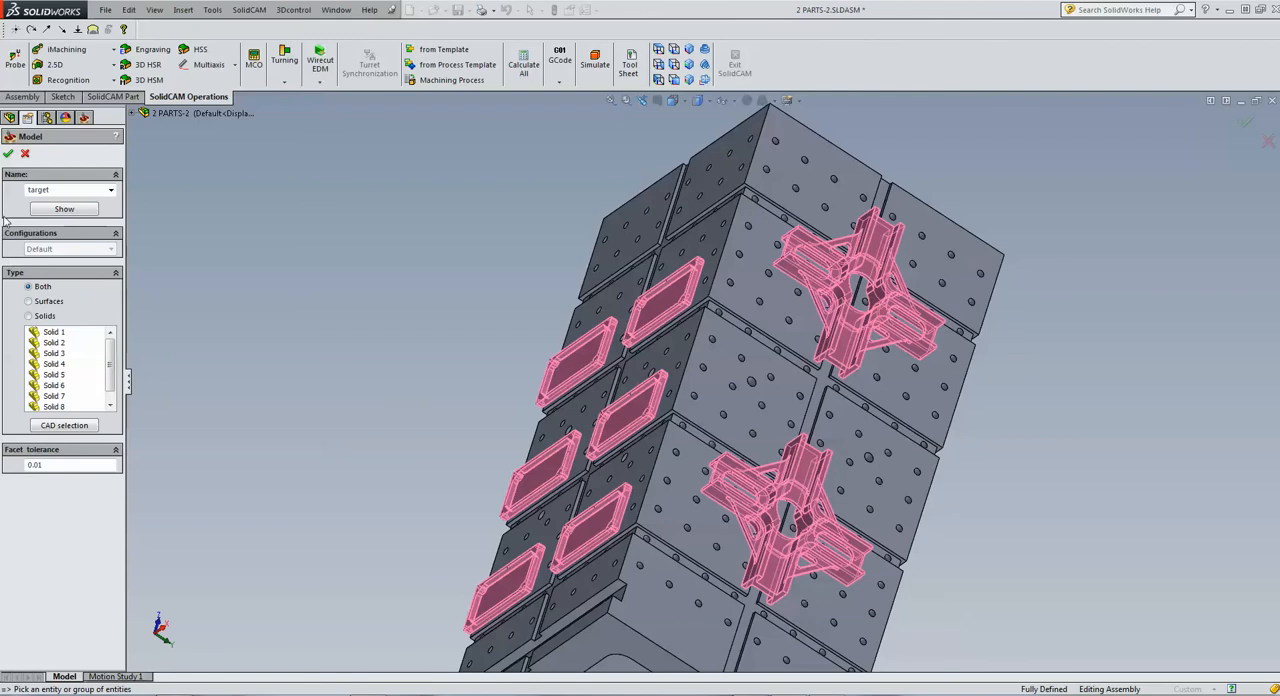
Preview the target model, then accept it and the milling part data
click(53, 212)
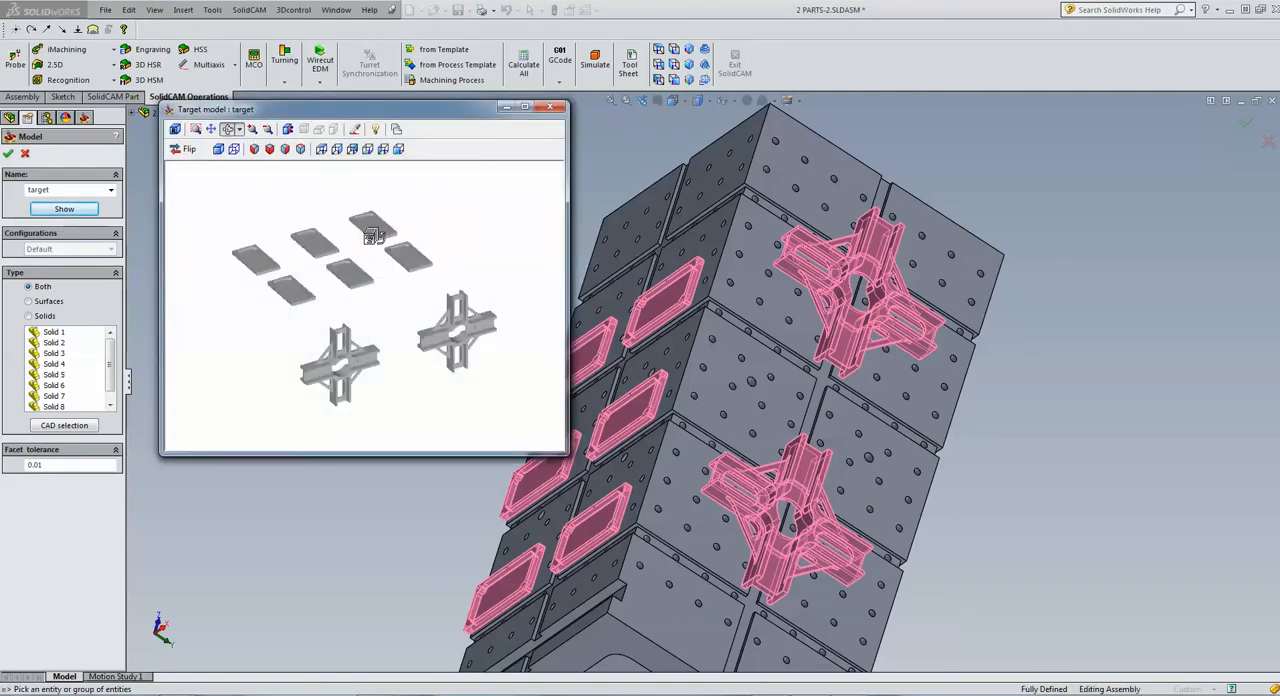
click(549, 106)
click(8, 154)
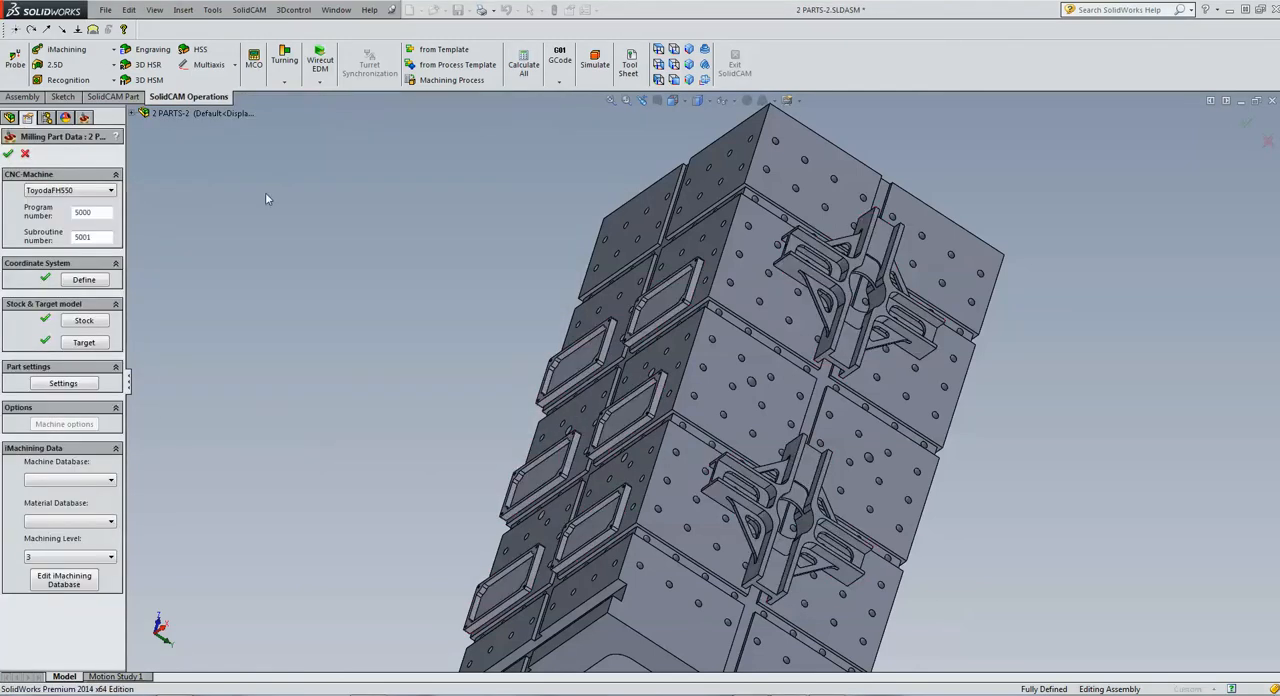
click(8, 154)
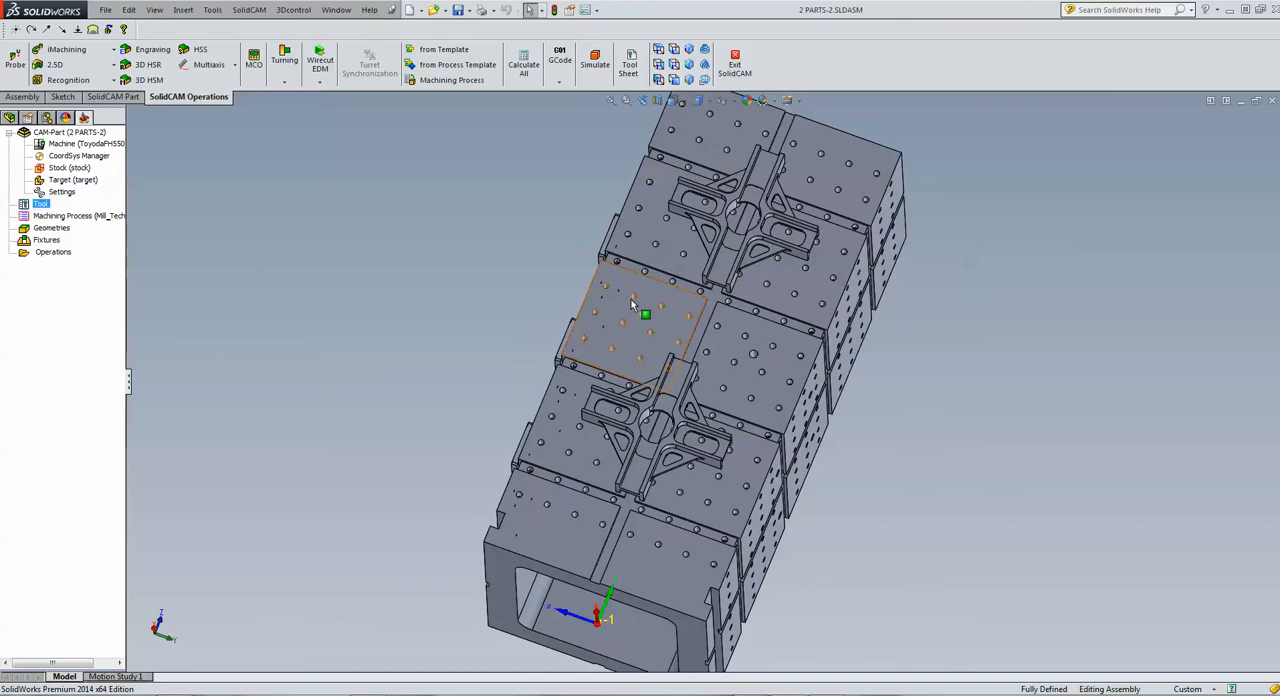
Define the tombstone body as the clamping fixture and accept it
click(46, 240)
right_click(46, 240)
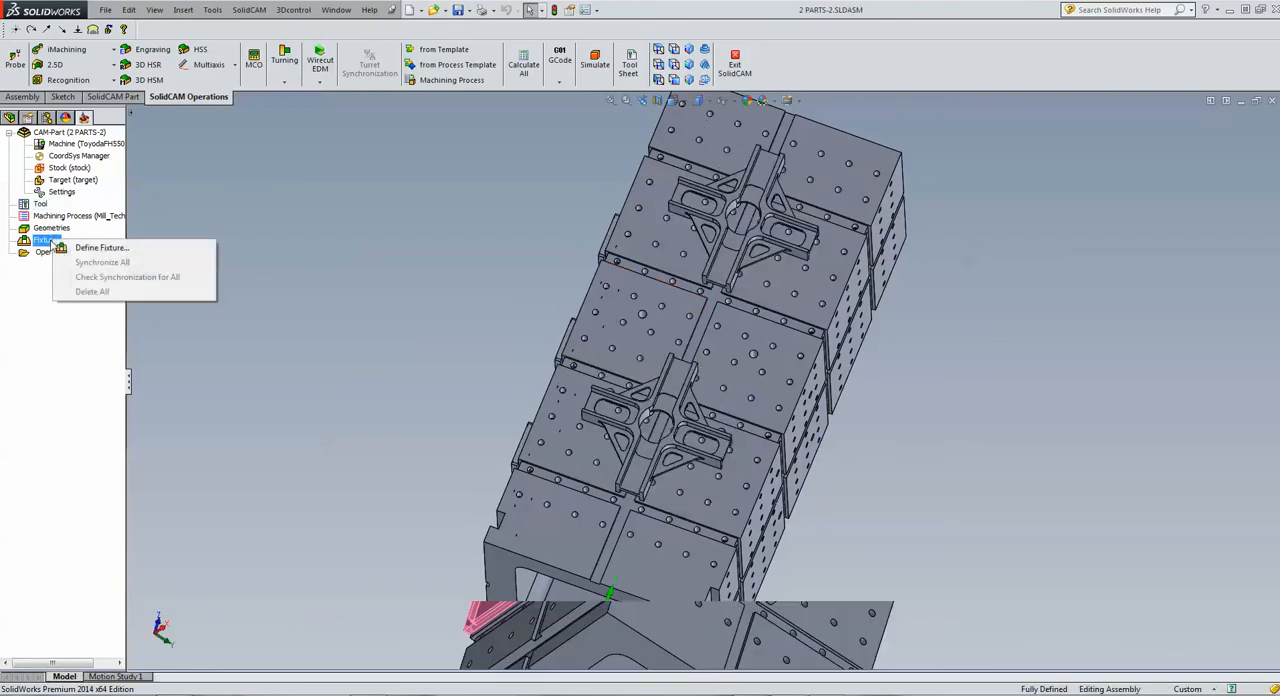
click(82, 248)
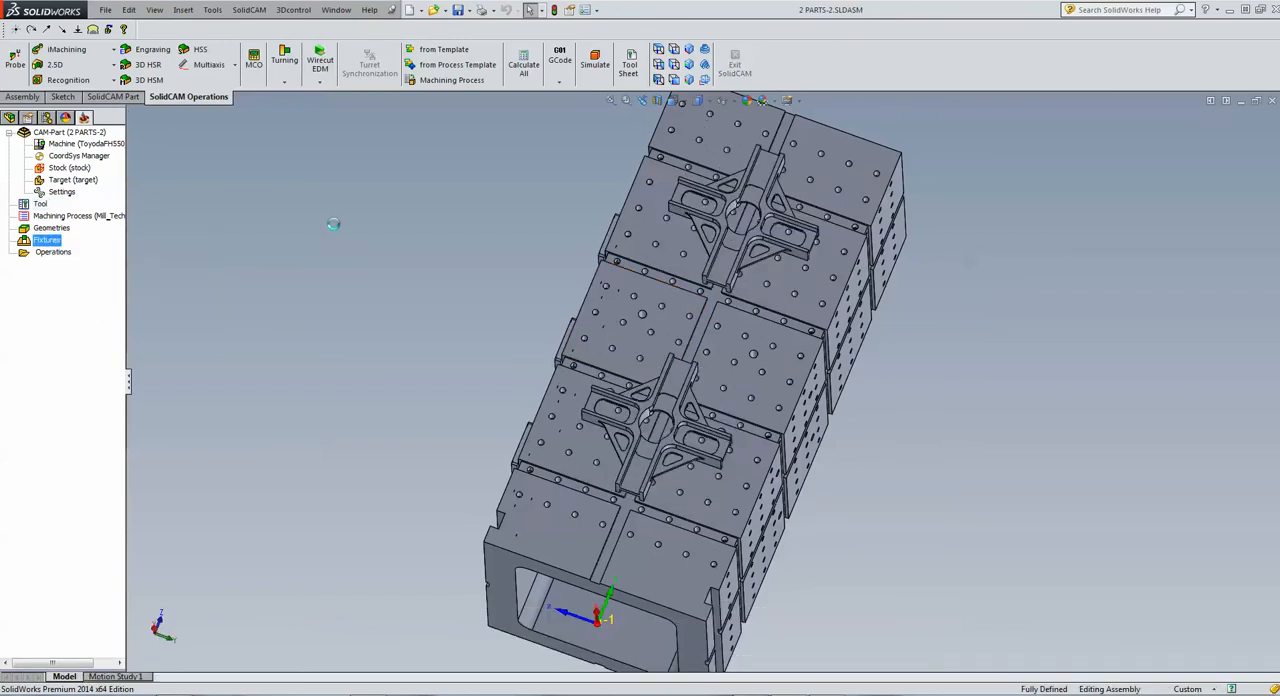
click(535, 540)
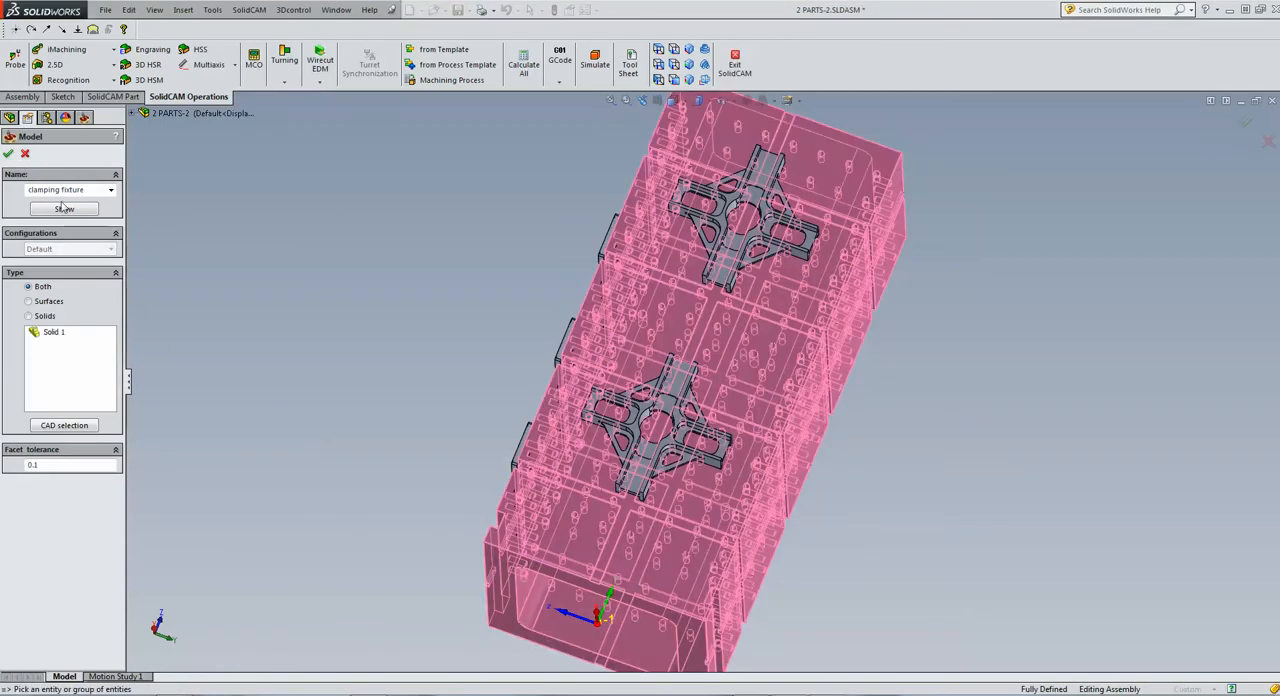
click(8, 153)
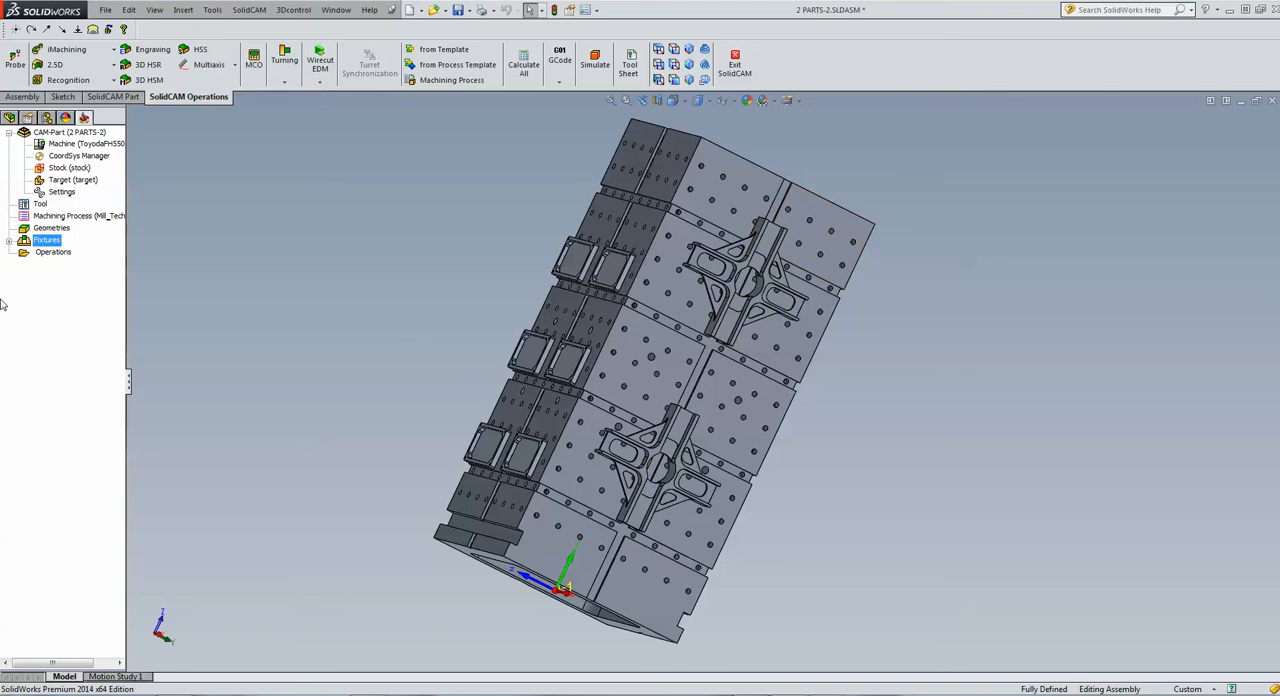
Create a machine setup that includes MAC 2 and MAC 3 as related coordinate systems
right_click(46, 254)
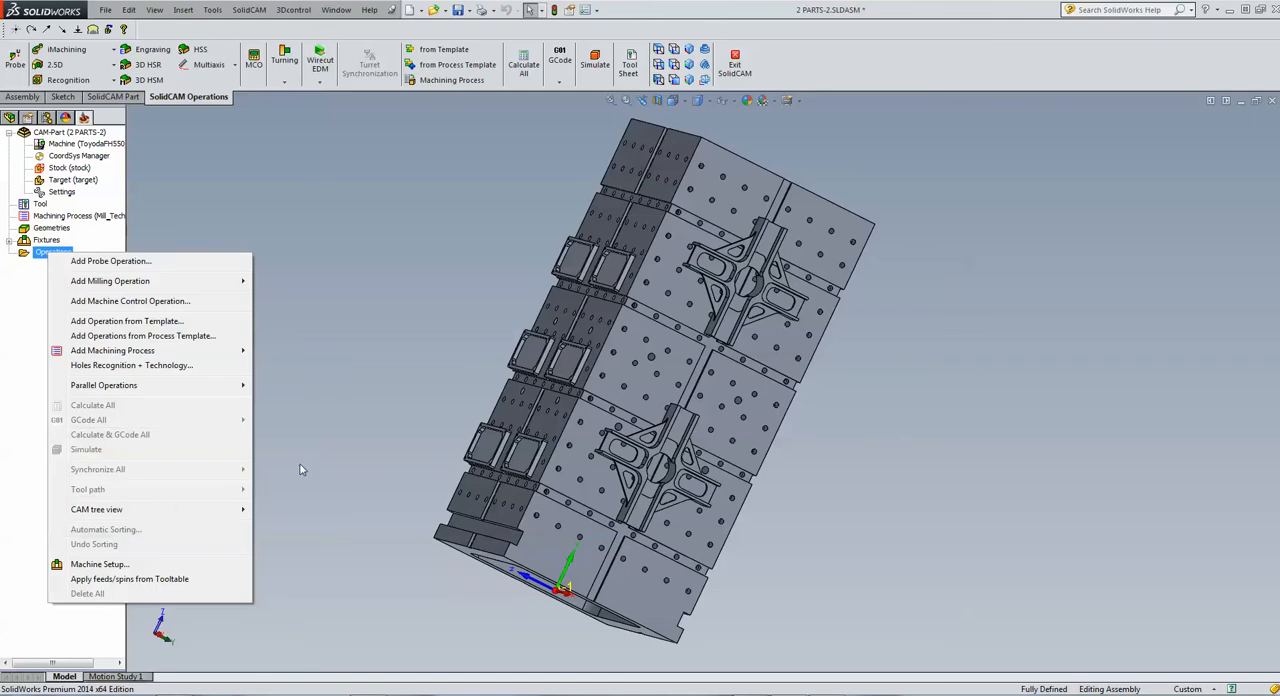
click(126, 566)
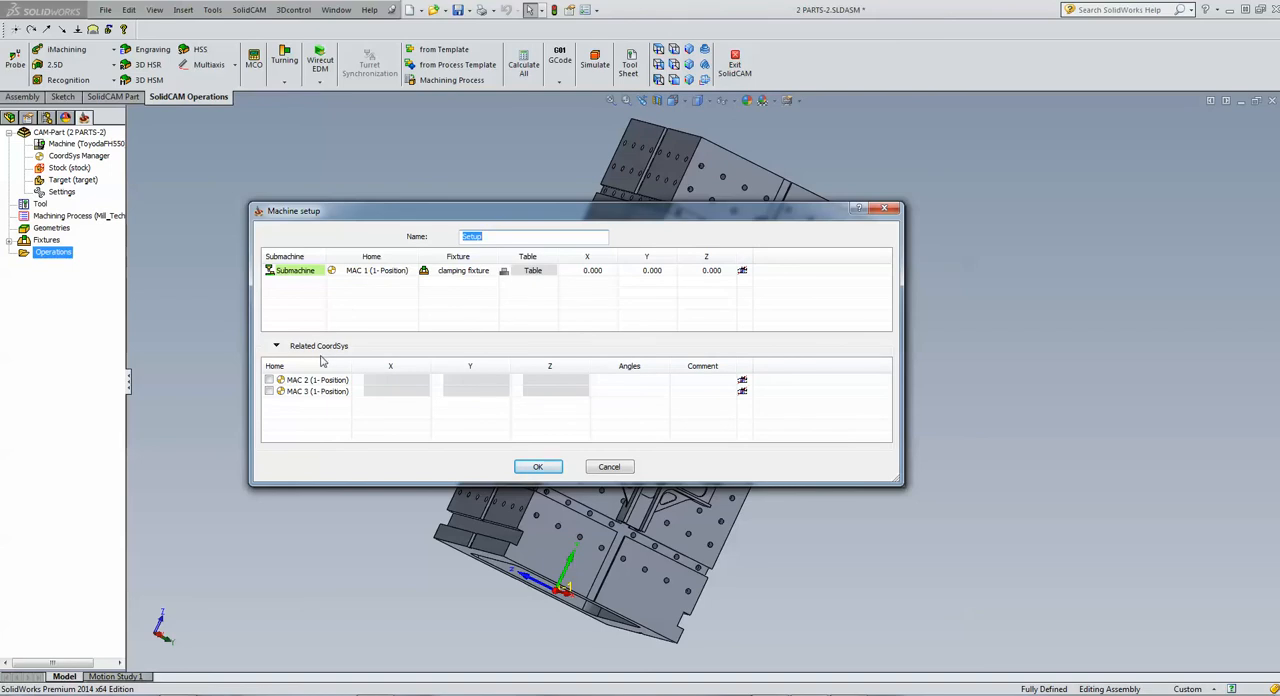
click(268, 381)
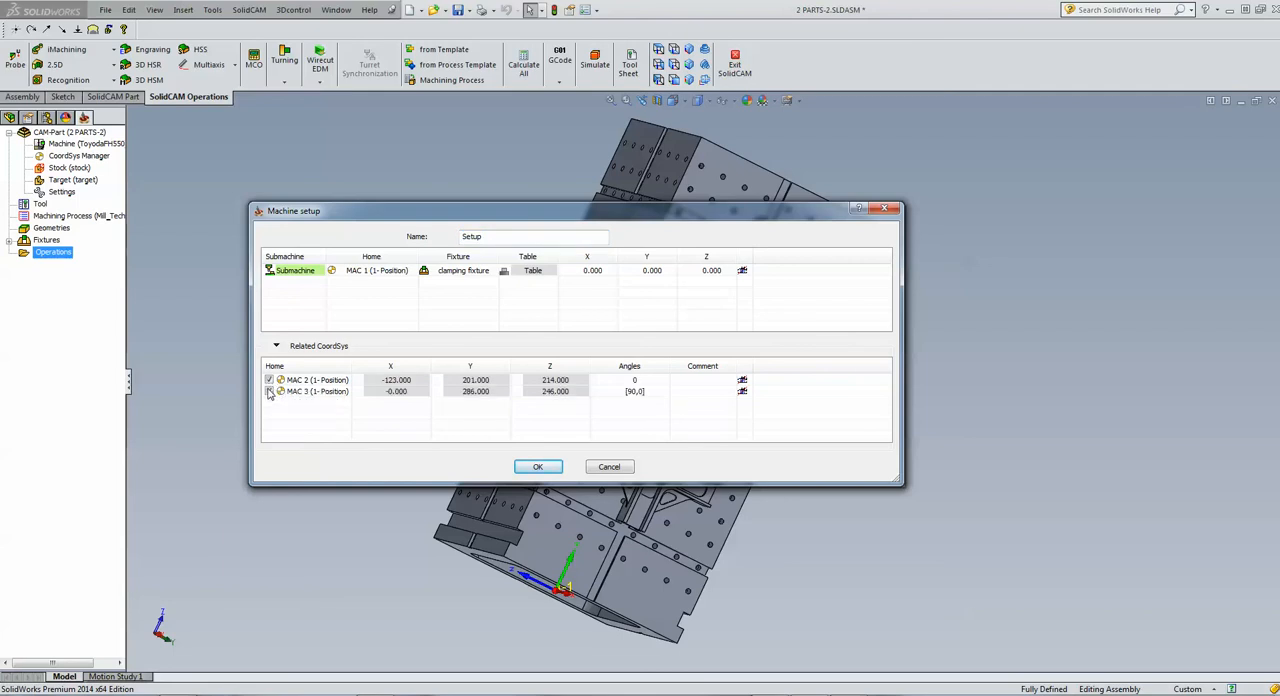
click(268, 391)
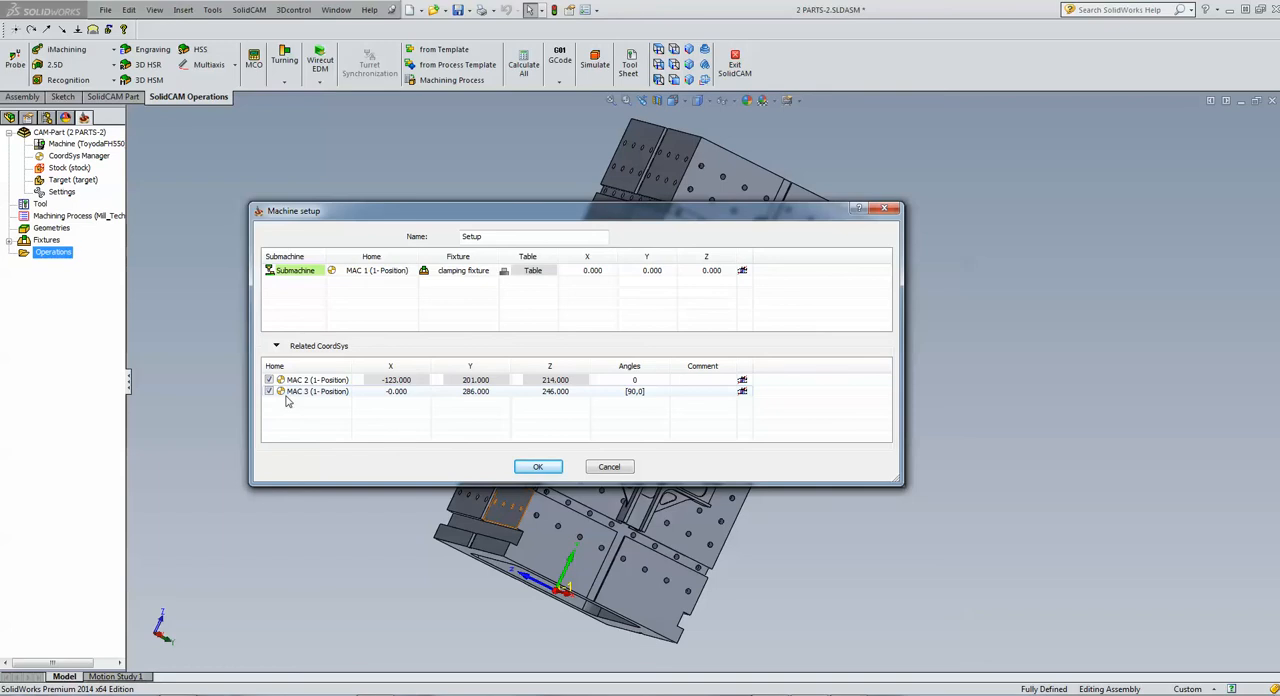
click(528, 467)
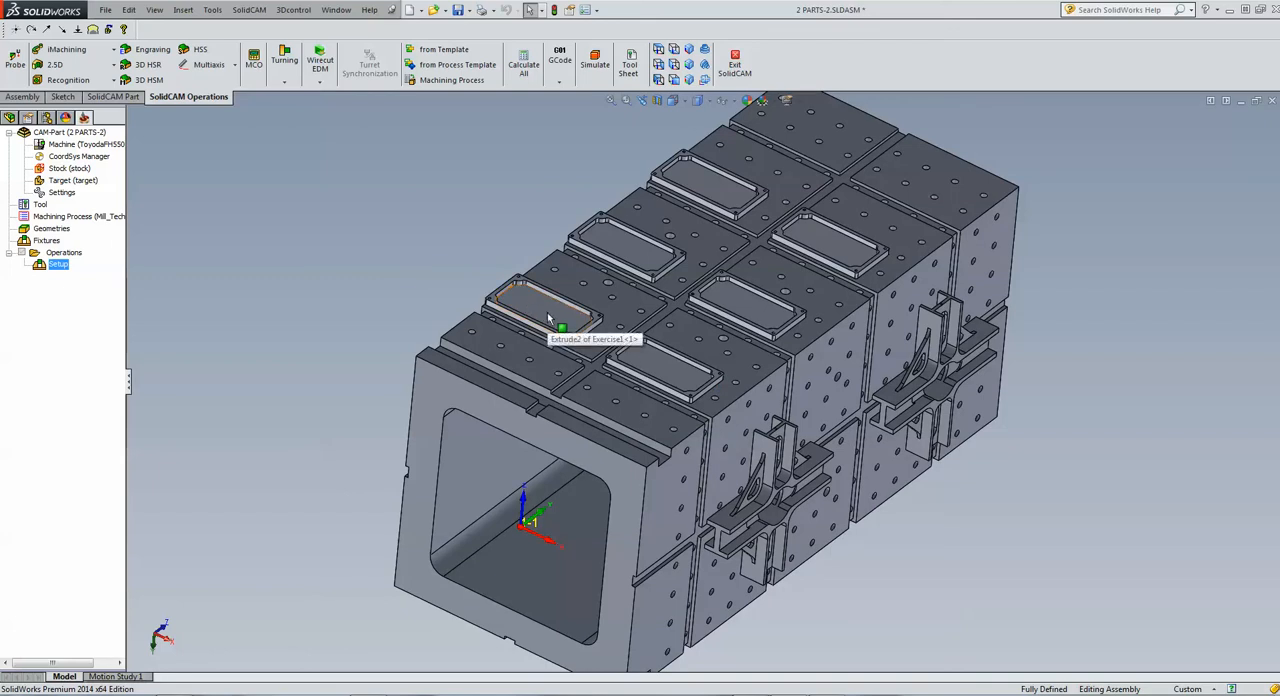
Start a Face Milling operation and assign it to the MAC 2 (1- Position) coordinate system
click(68, 65)
click(64, 79)
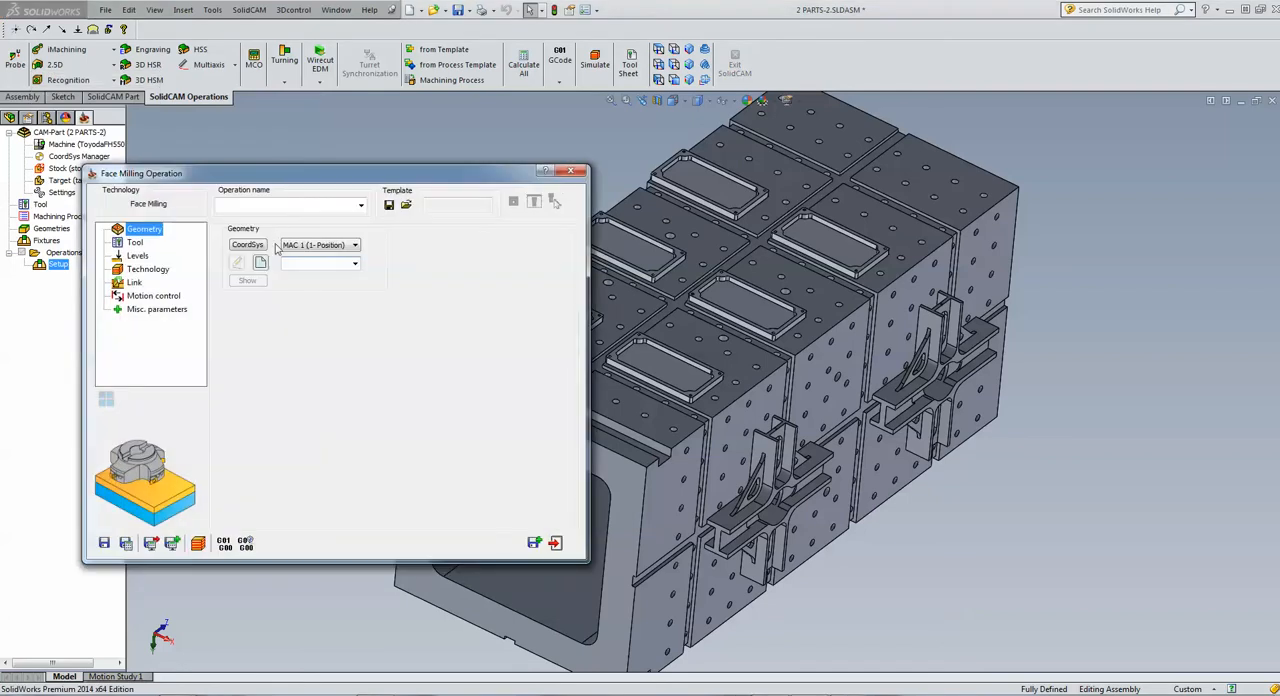
click(313, 247)
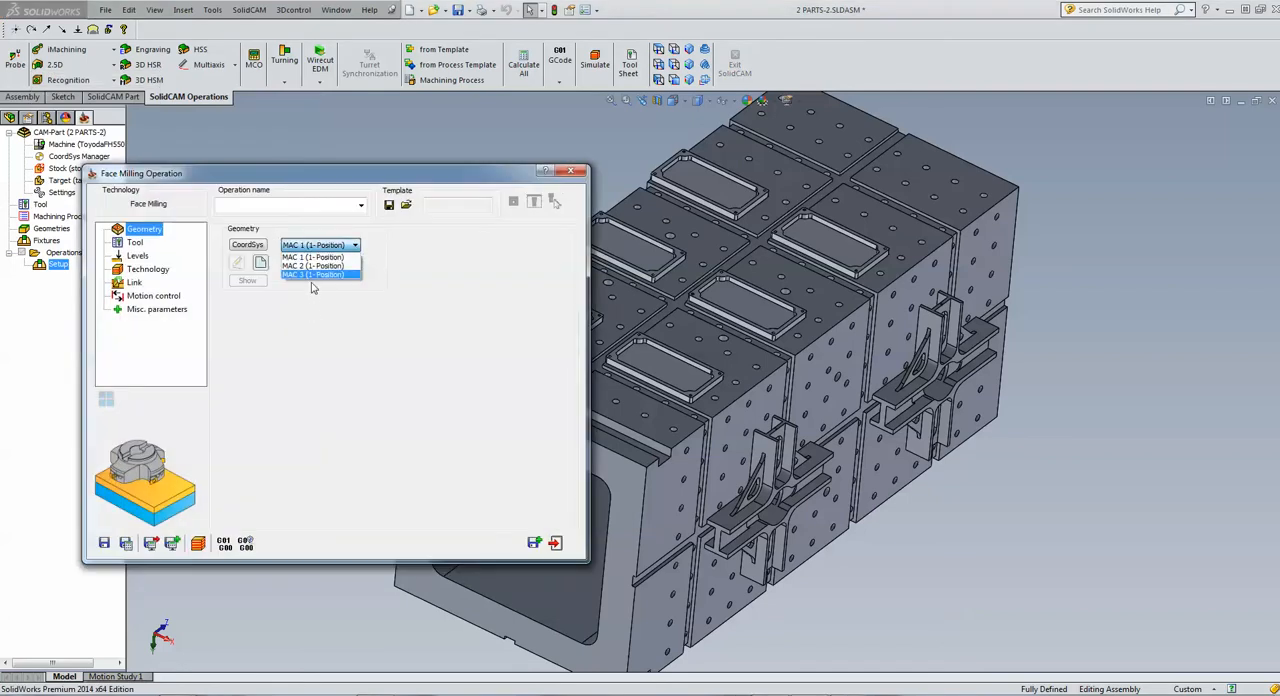
click(316, 266)
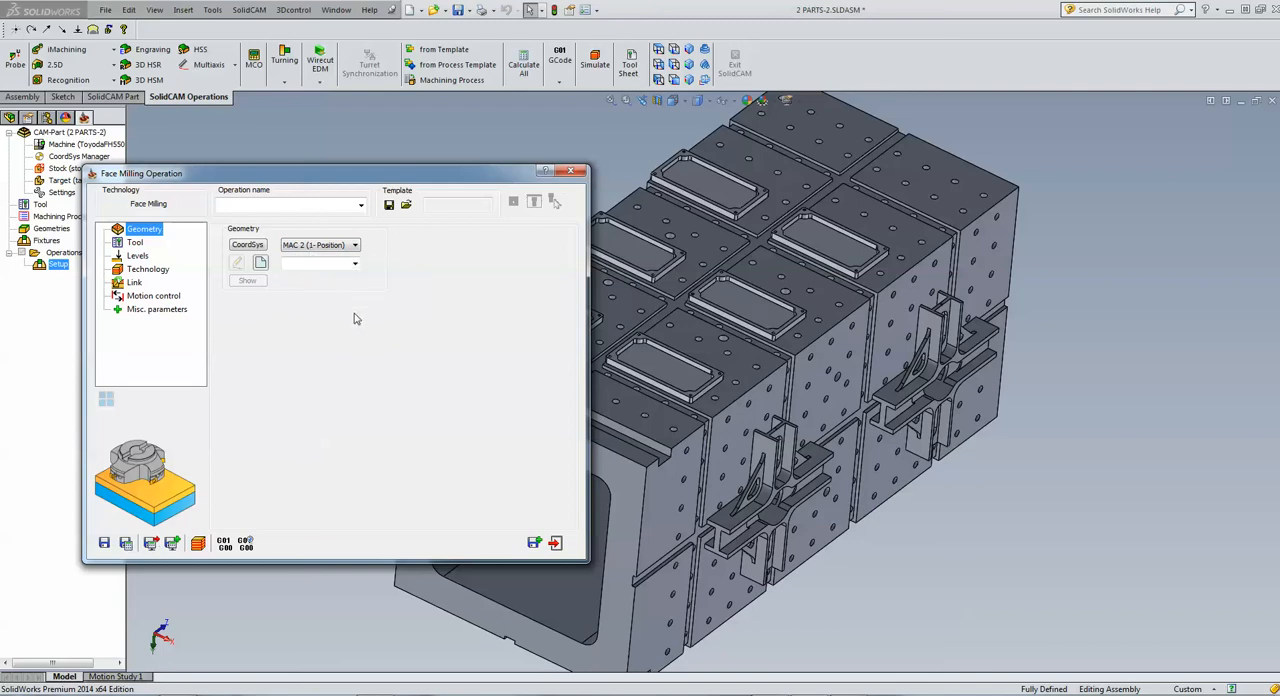
Define new model-based face milling geometry using the box around the plate carrying the MAC 2 origin
click(259, 263)
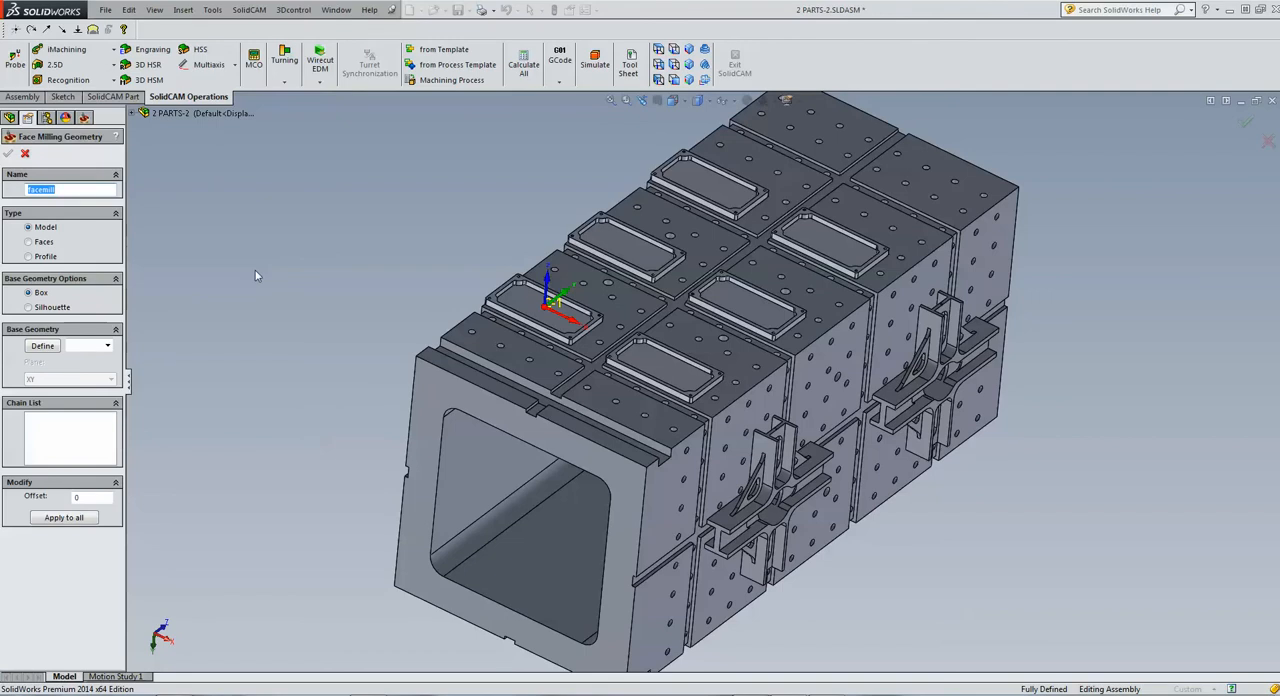
click(44, 348)
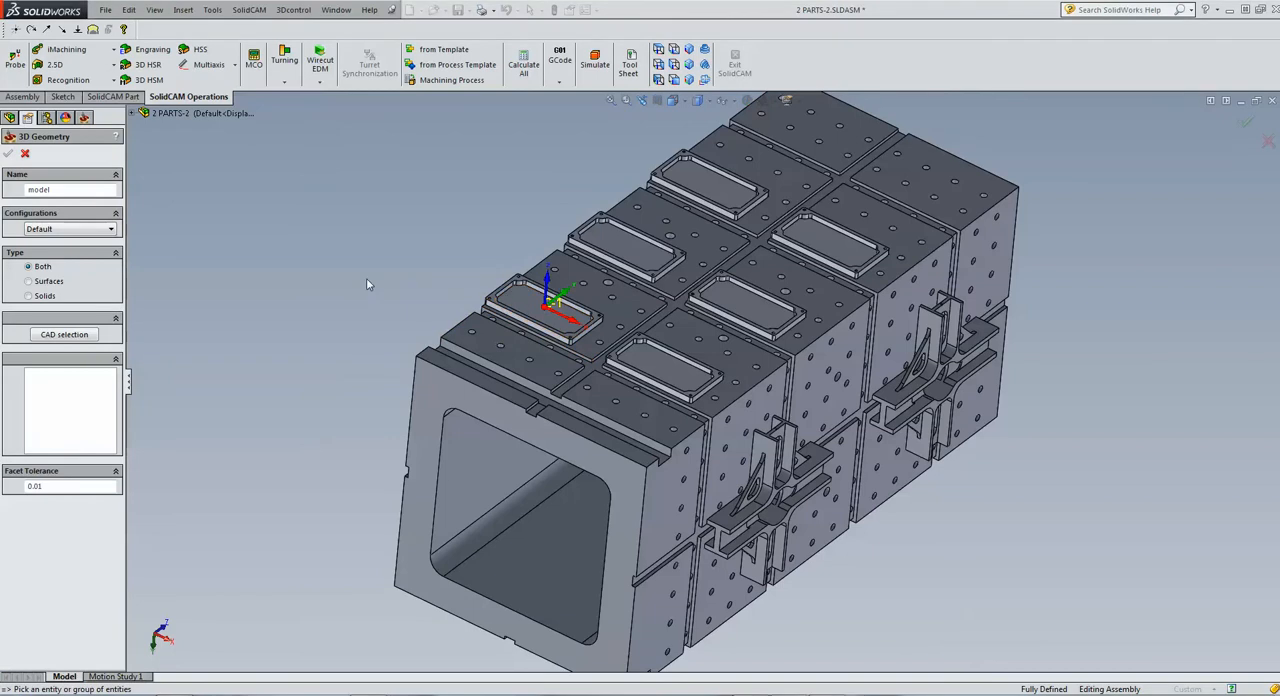
click(519, 302)
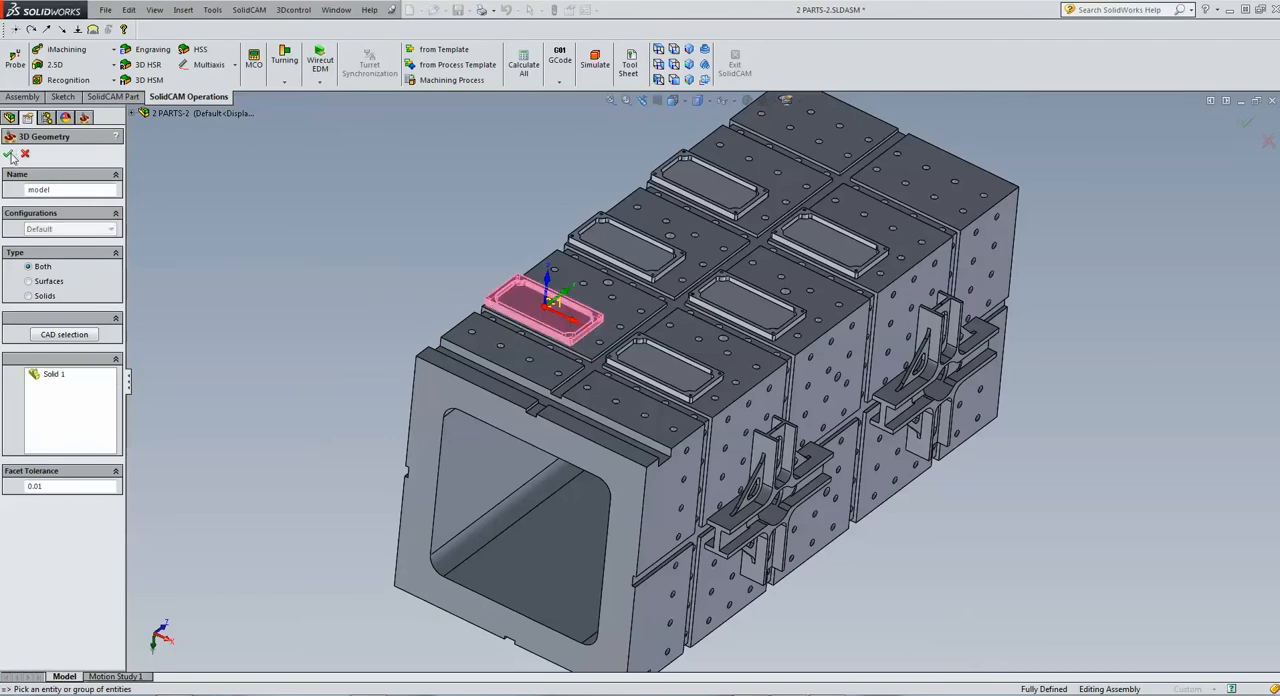
click(9, 155)
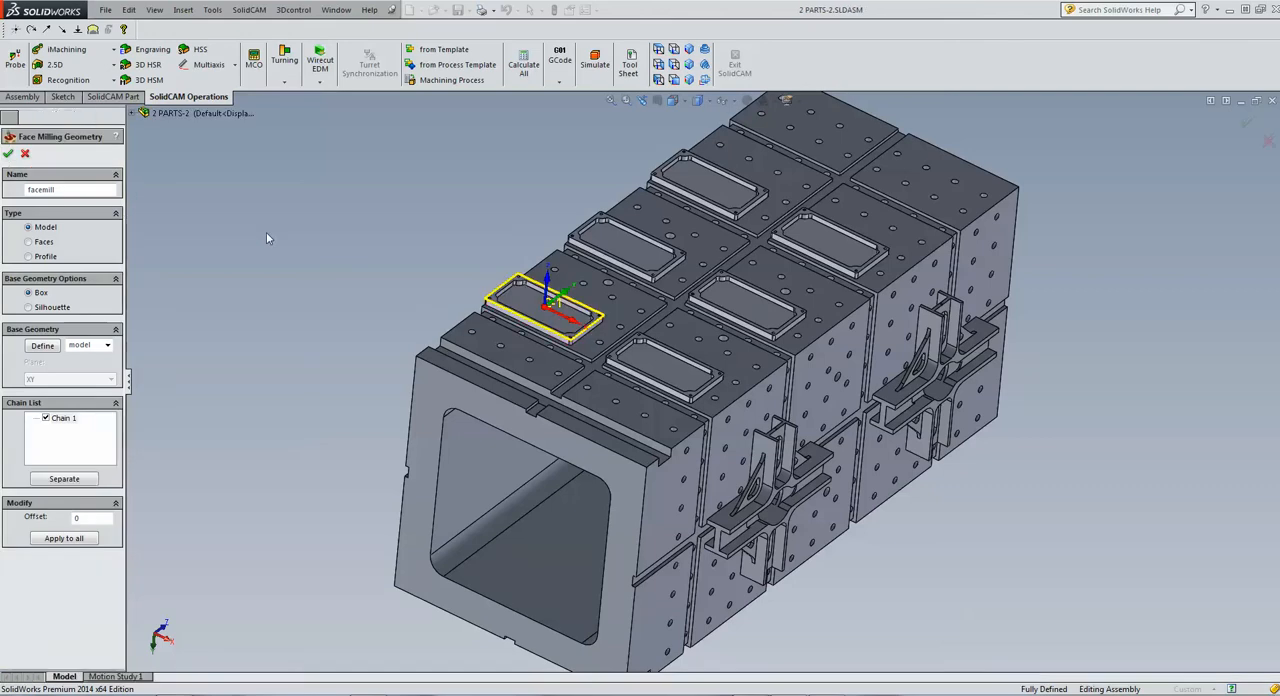
click(9, 155)
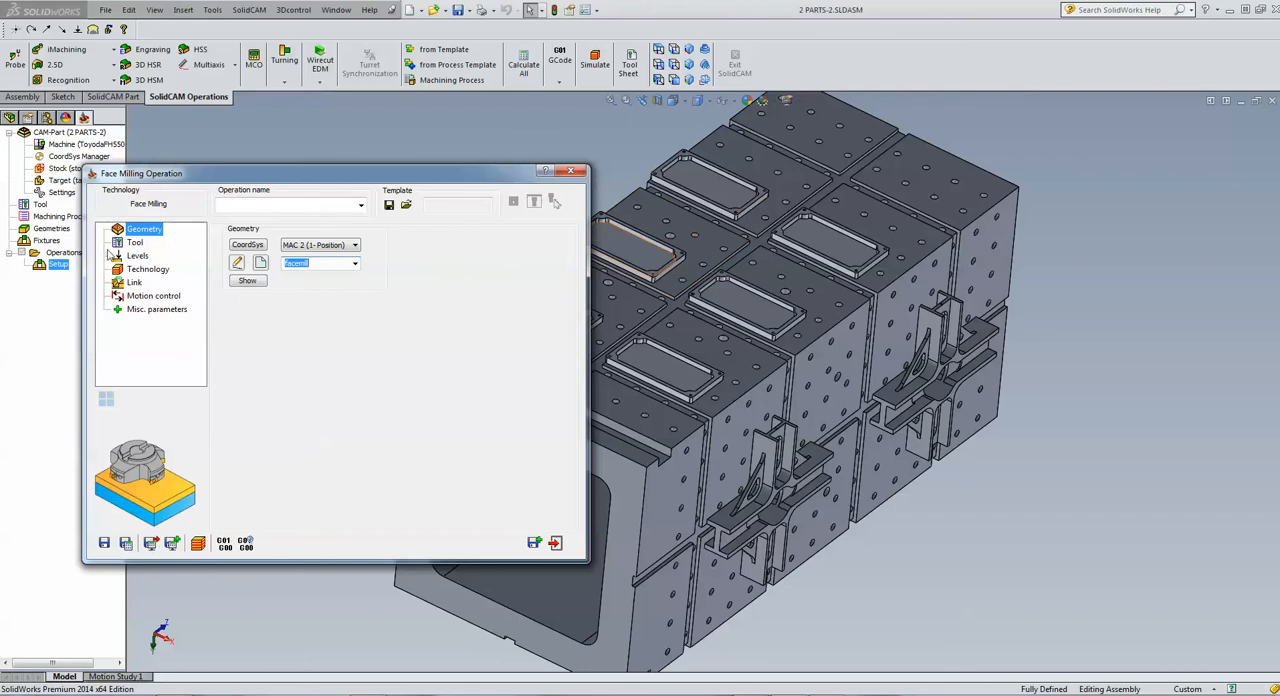
Add a new face mill as the tool for the face milling operation
click(135, 244)
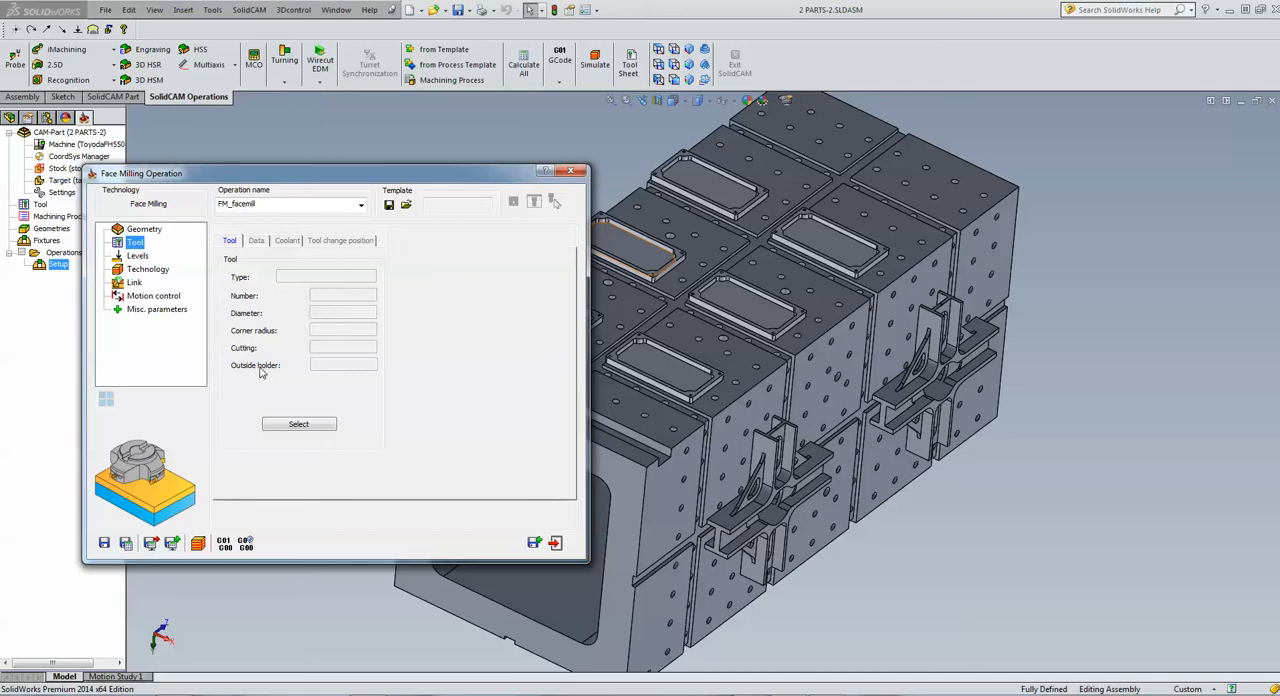
click(286, 428)
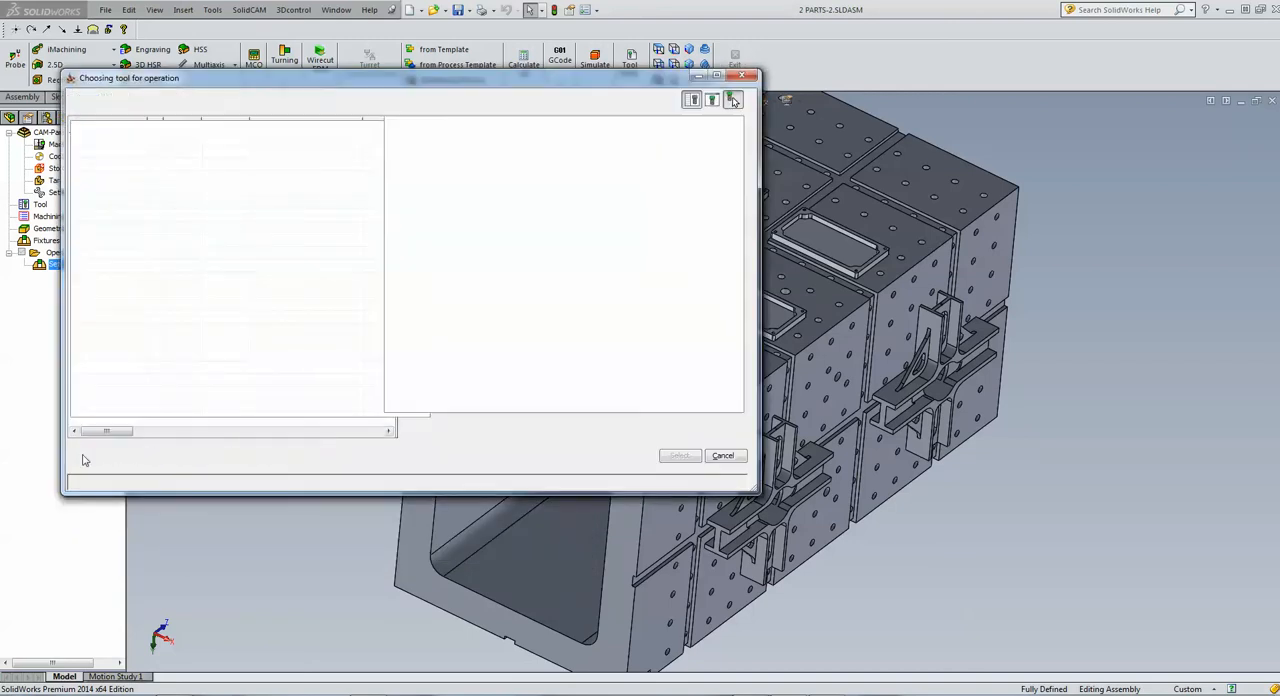
click(612, 157)
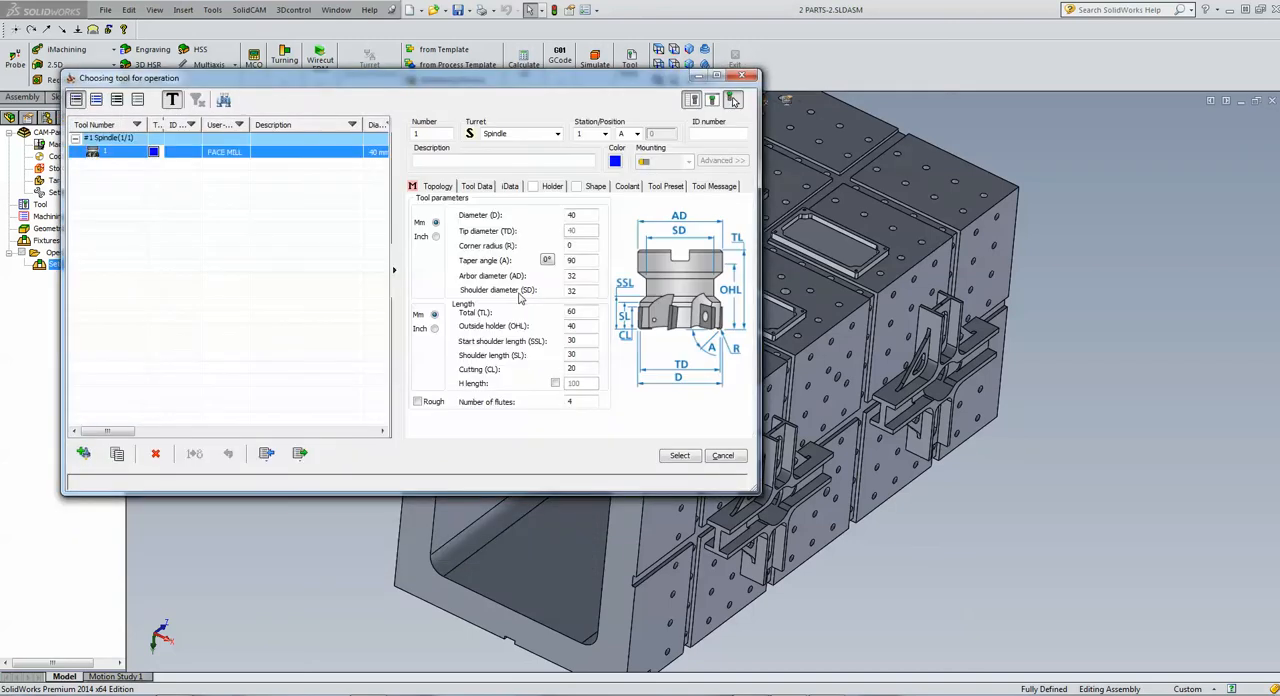
Assign the global BT50 ER 40x100 holder to the face mill and select the tool for the operation
click(548, 188)
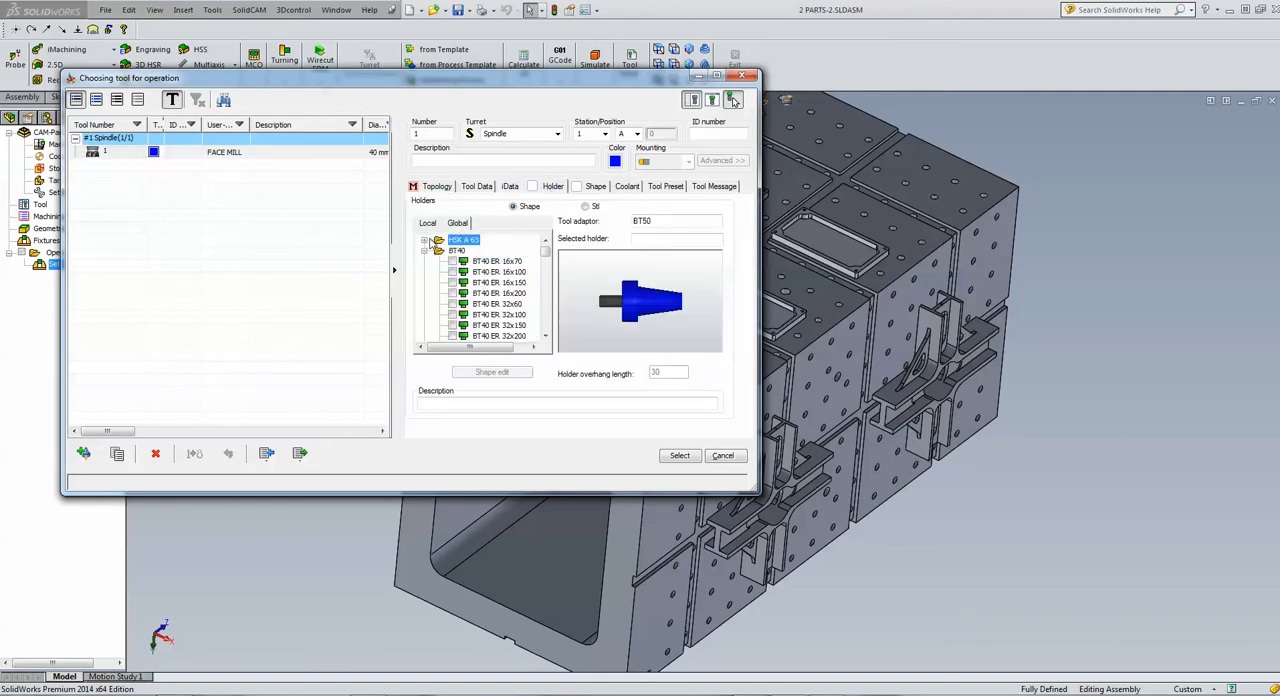
click(424, 250)
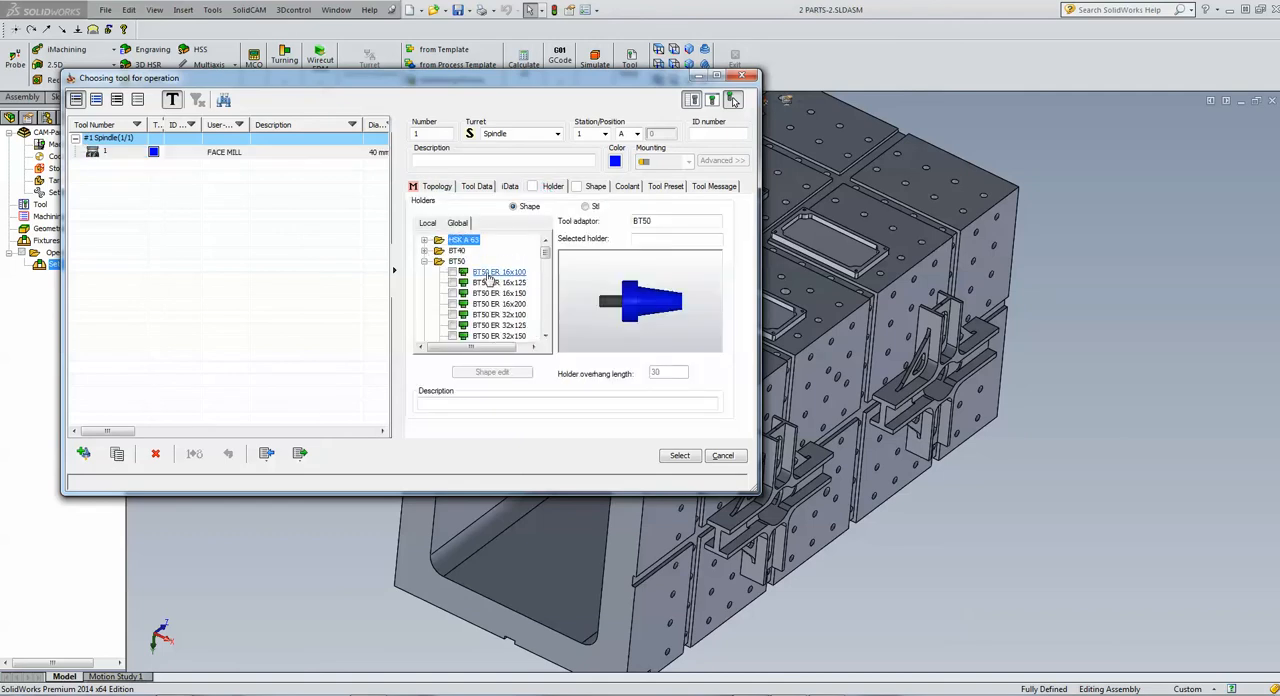
click(545, 336)
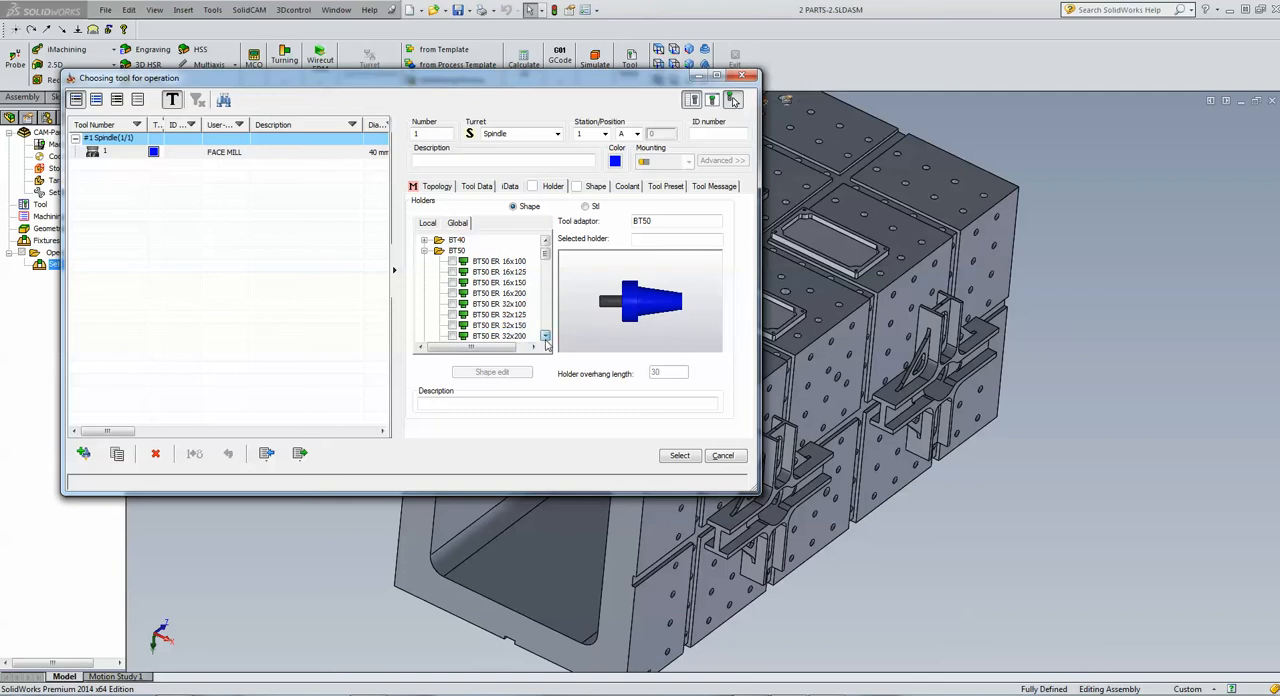
click(545, 336)
click(545, 336)
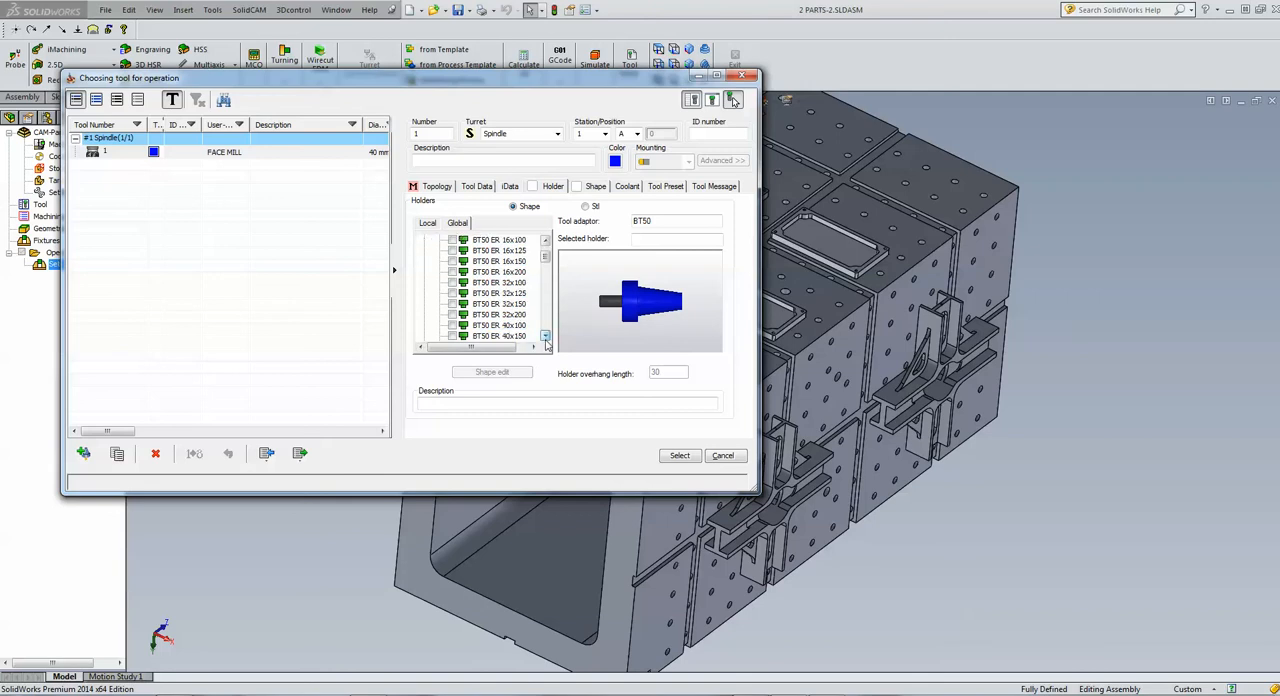
click(452, 325)
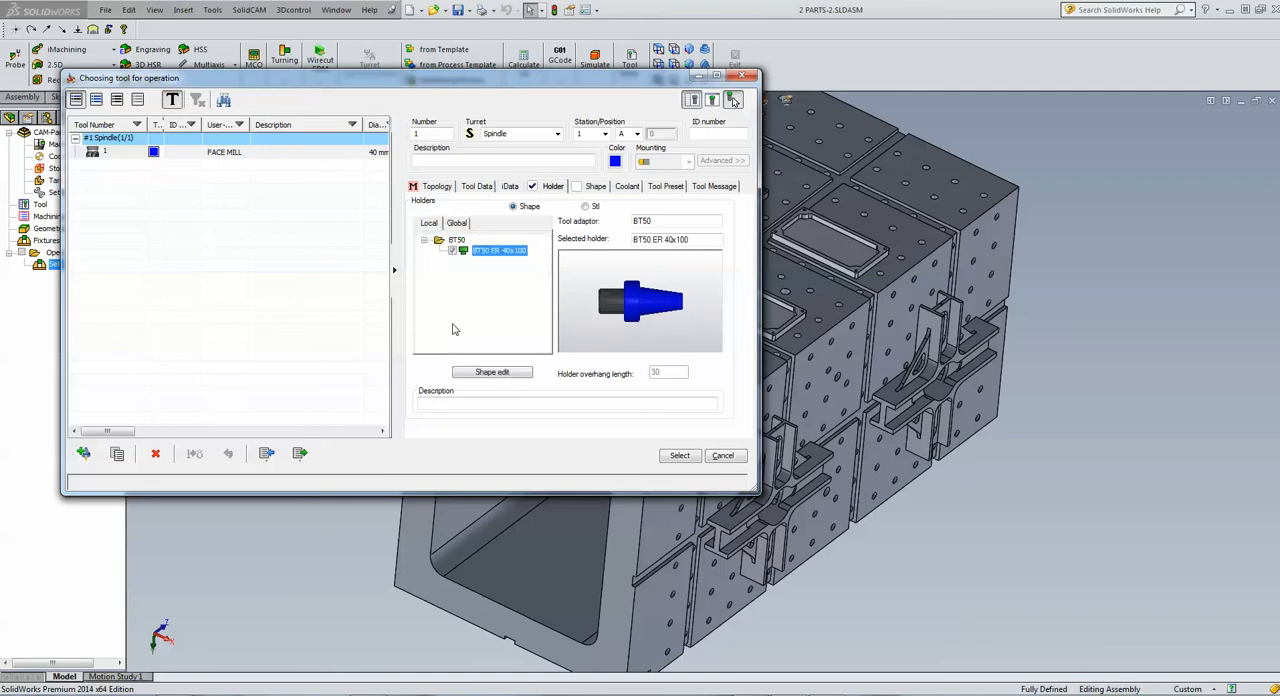
click(679, 455)
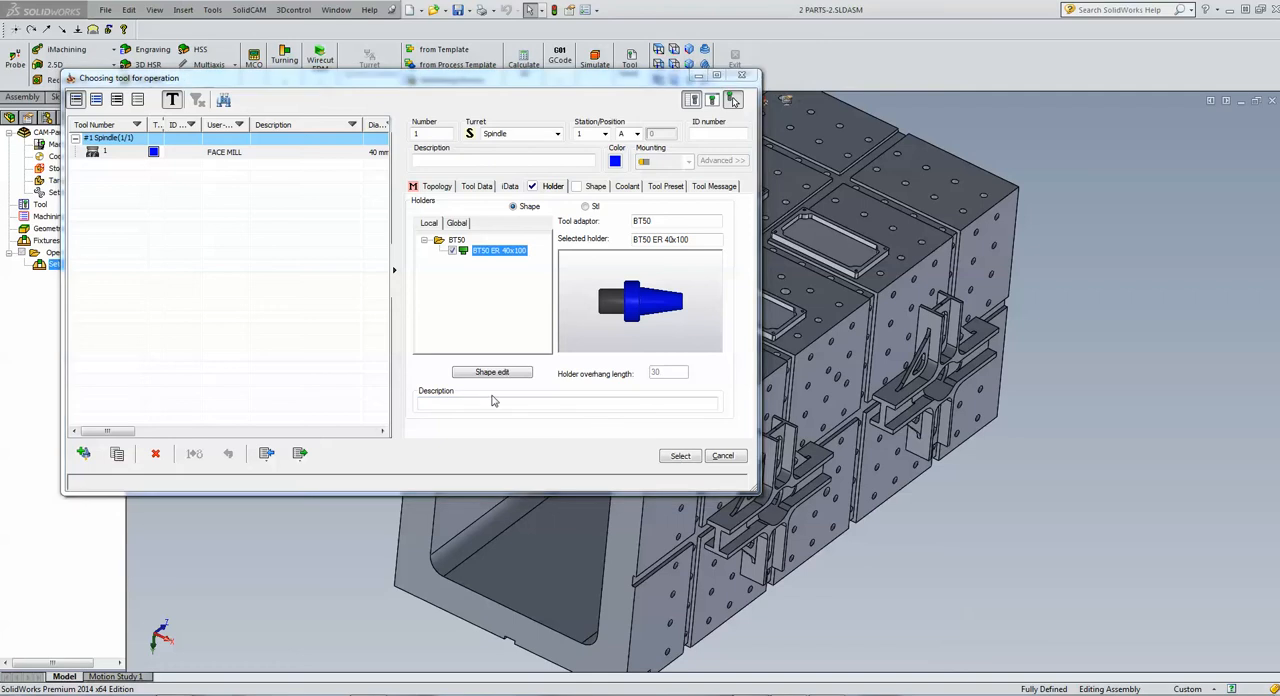
Define the upper level and the face depth from the top face of the plate at the MAC 2 origin
click(140, 257)
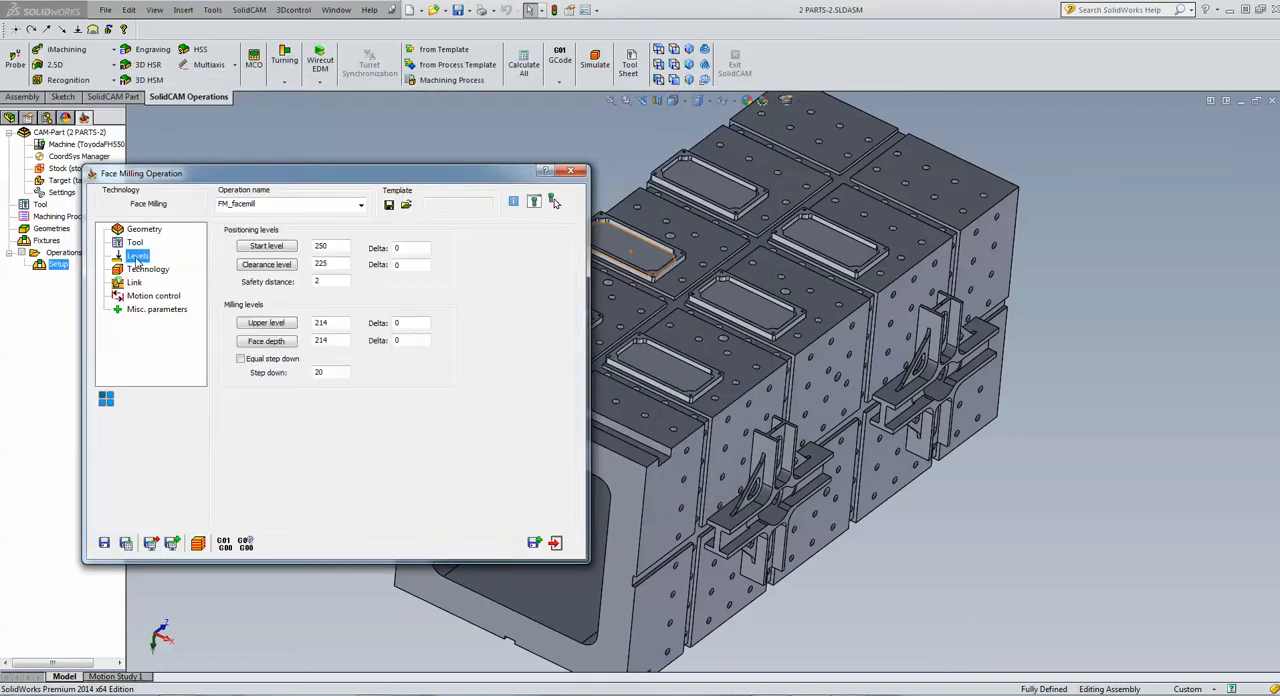
click(266, 323)
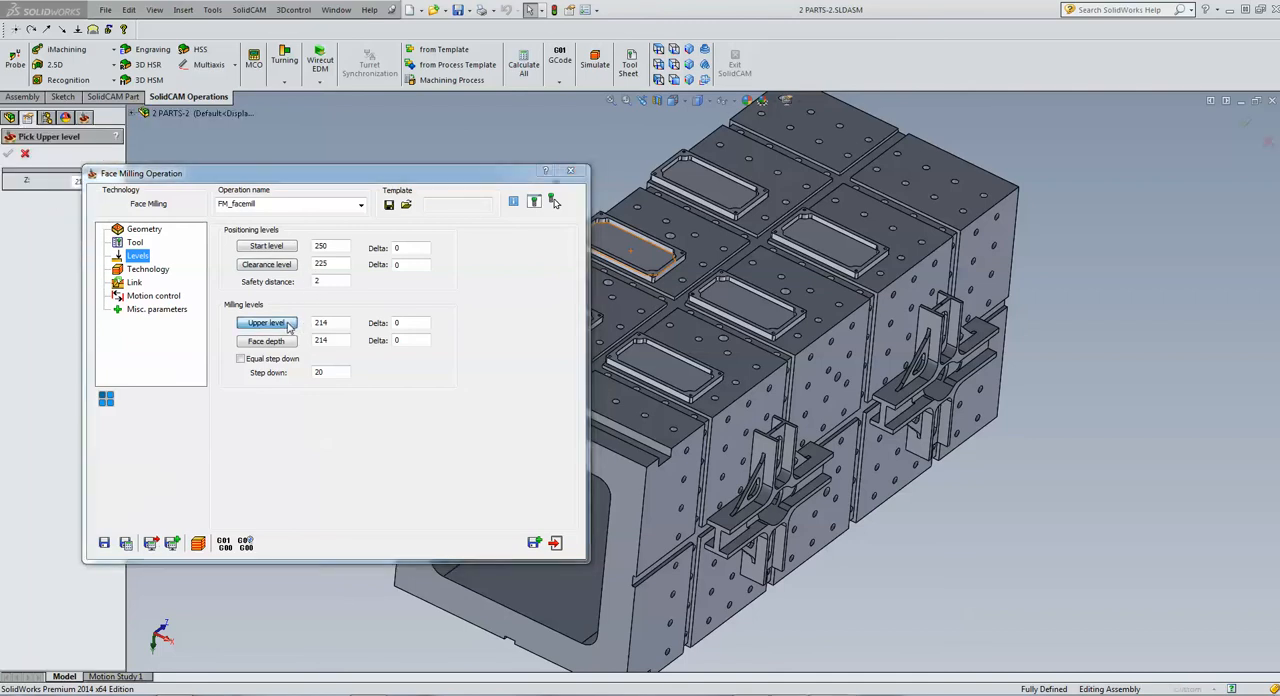
scroll(470, 298, up, 4)
scroll(483, 296, up, 4)
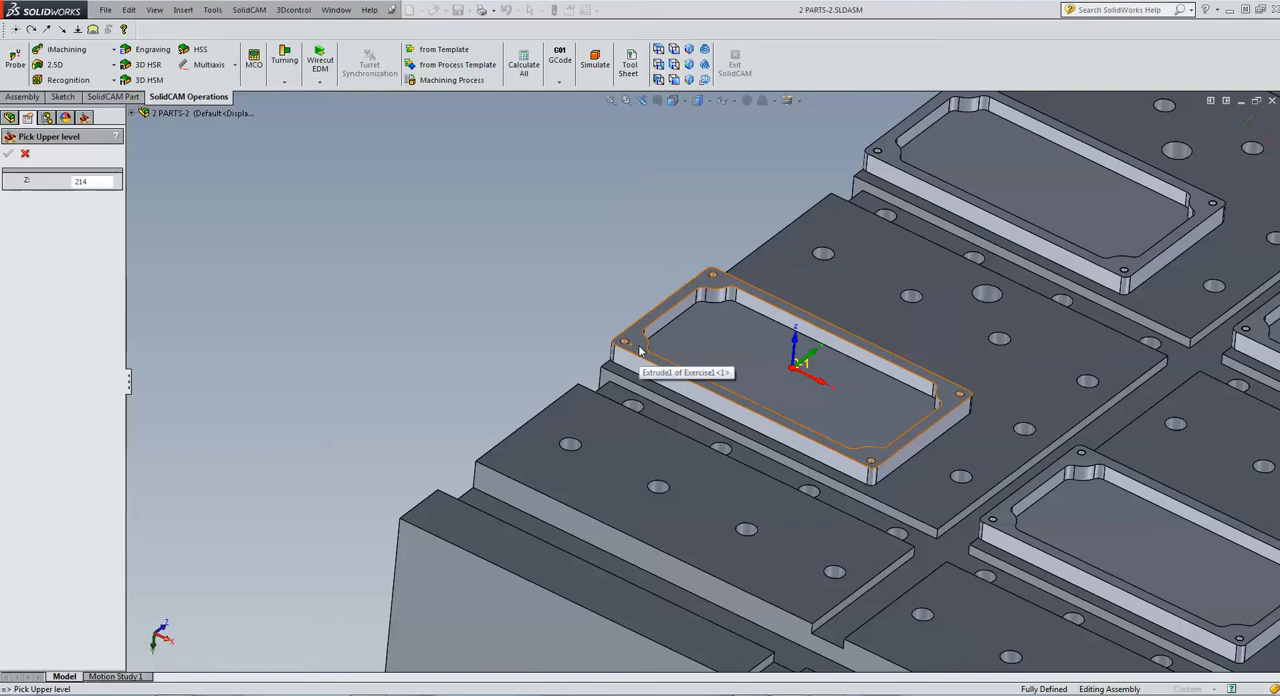
click(637, 347)
click(8, 153)
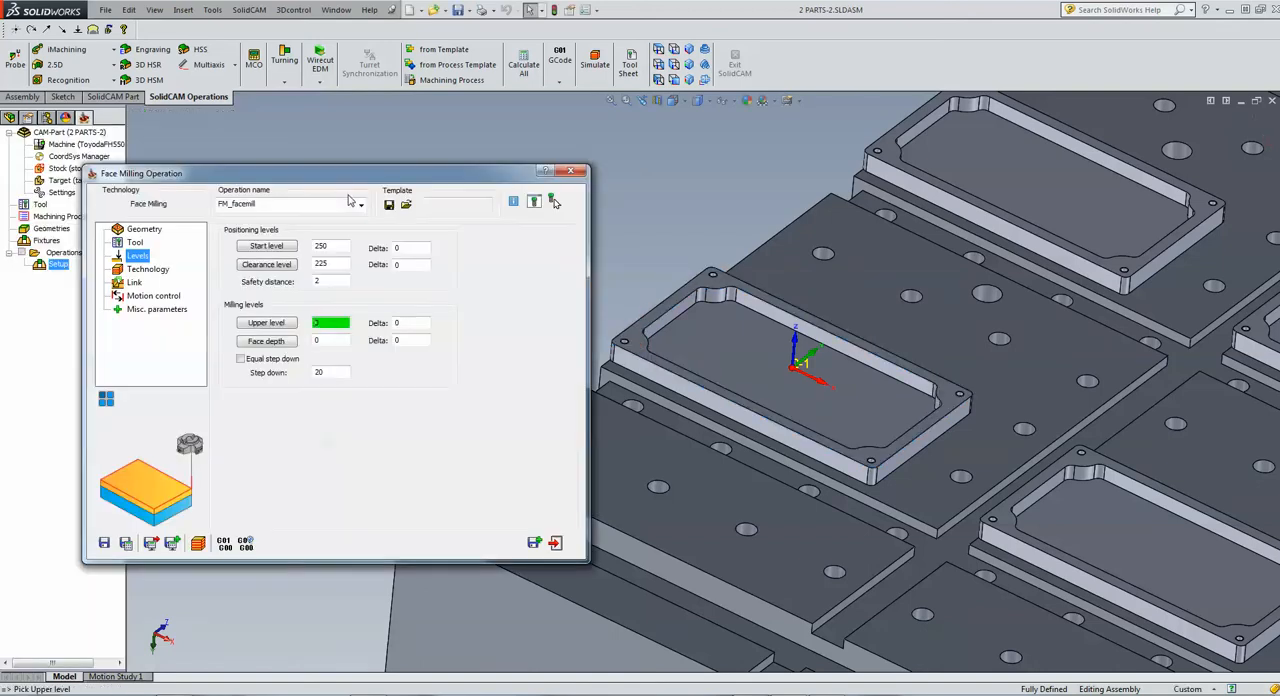
click(282, 341)
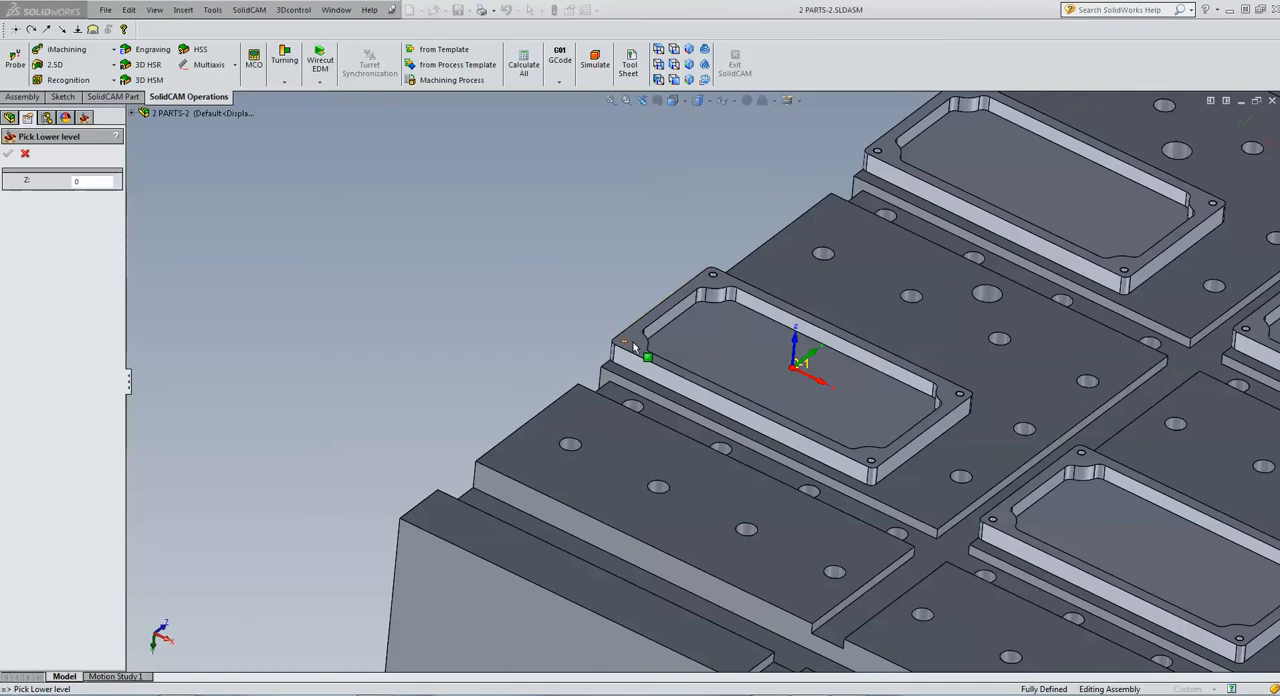
click(633, 342)
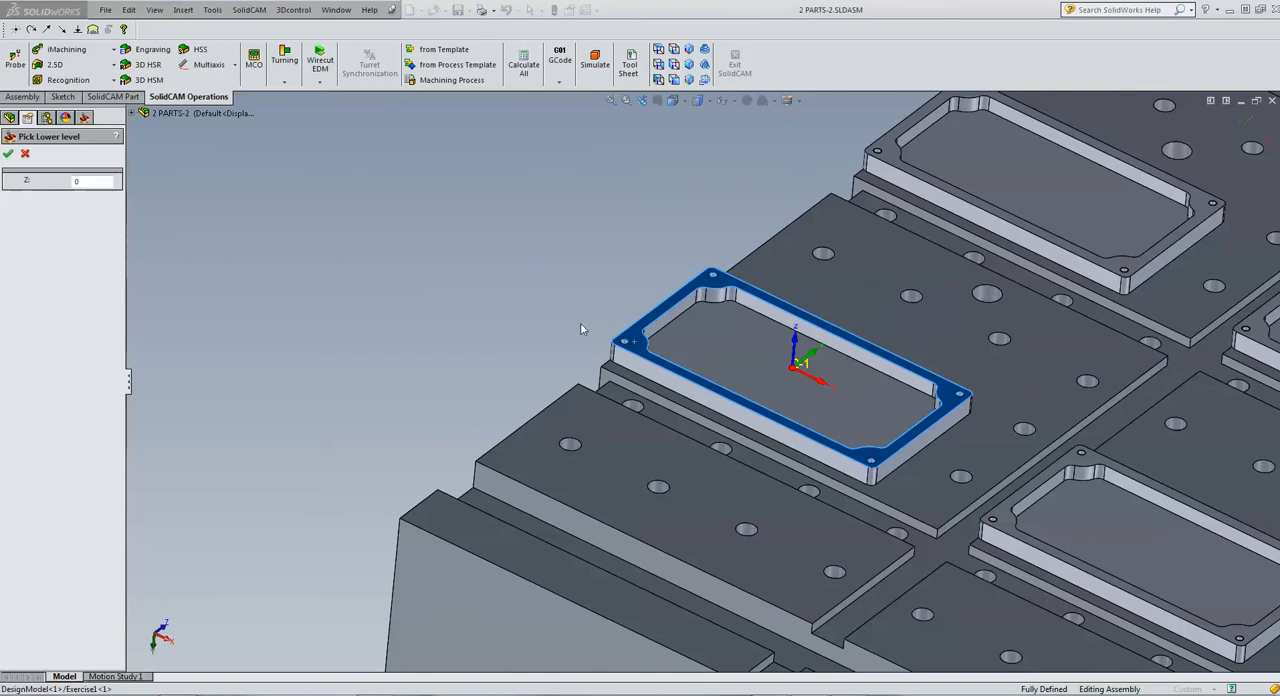
click(9, 154)
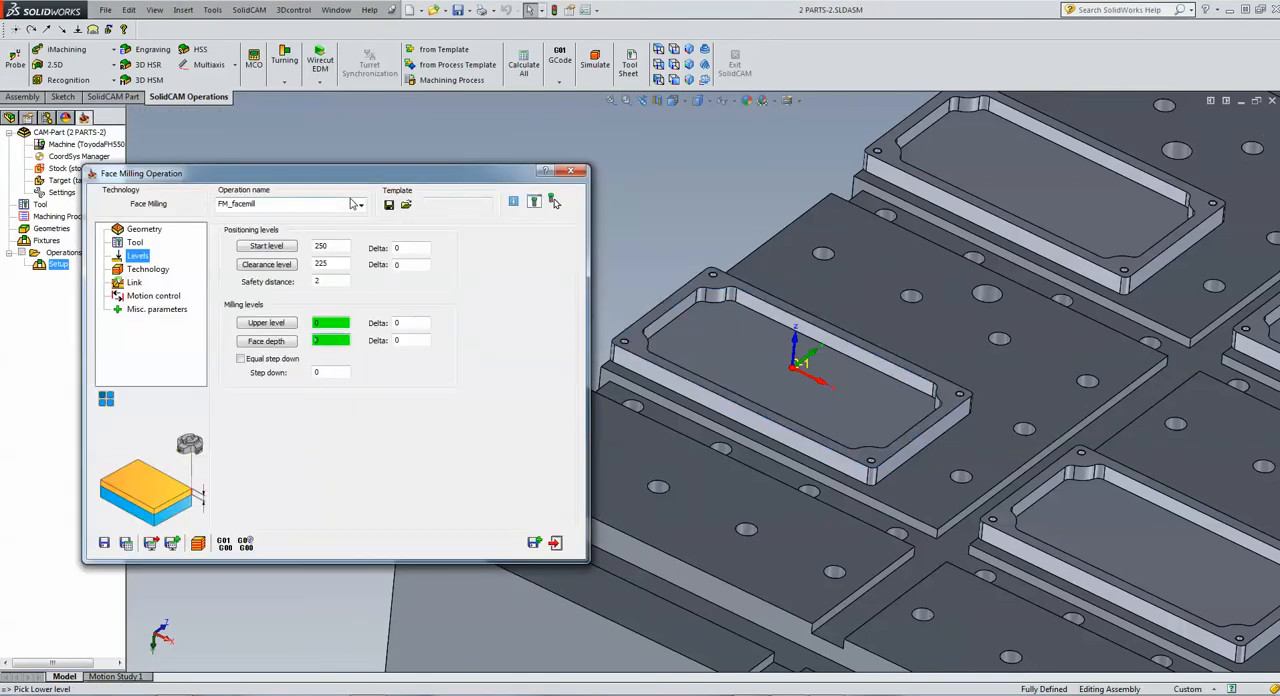
Set the face milling clearance level to 10 and the start level to 25
click(324, 263)
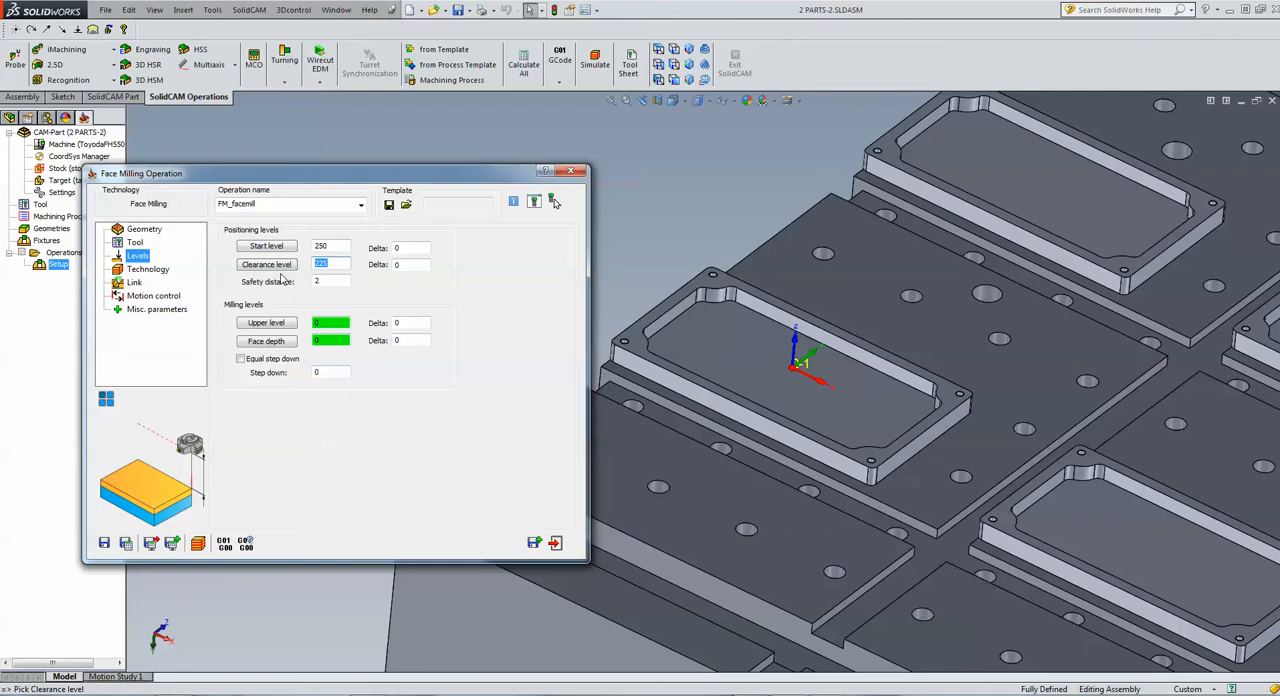
text(25)
drag(329, 266, 268, 273)
text(10)
click(330, 246)
text(25)
Set the hatch corner type to Fillet for the face milling passes
click(162, 271)
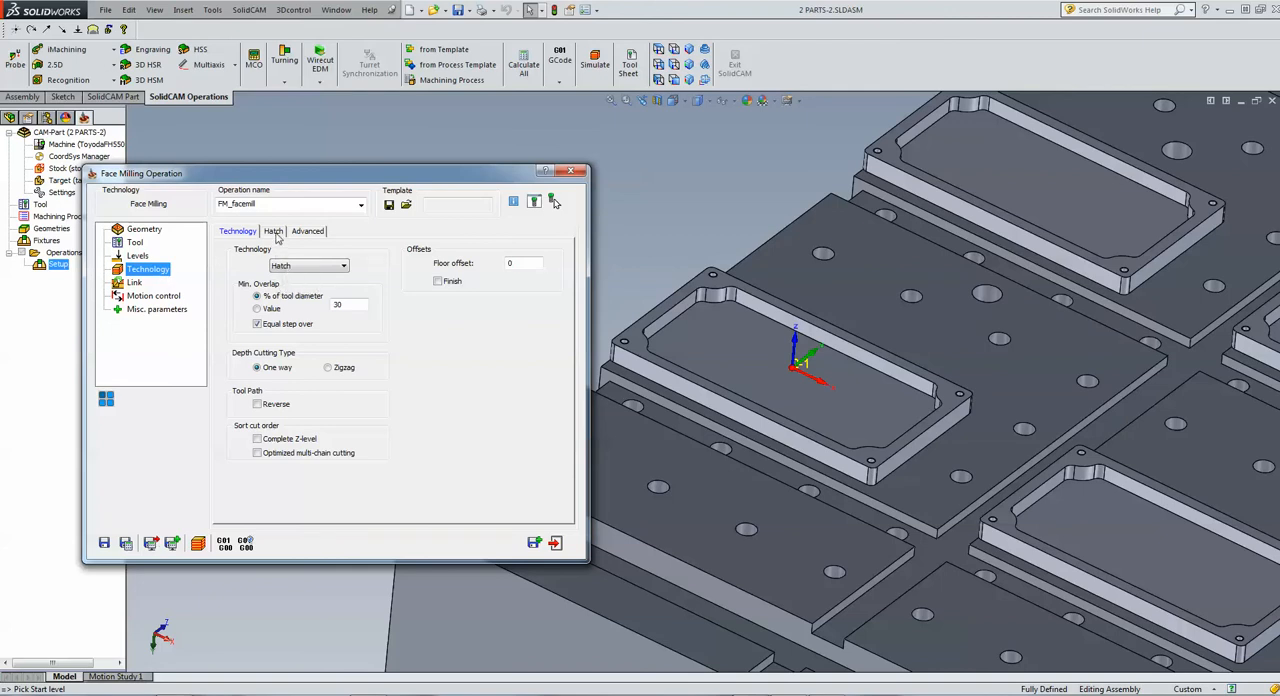
click(274, 232)
click(462, 402)
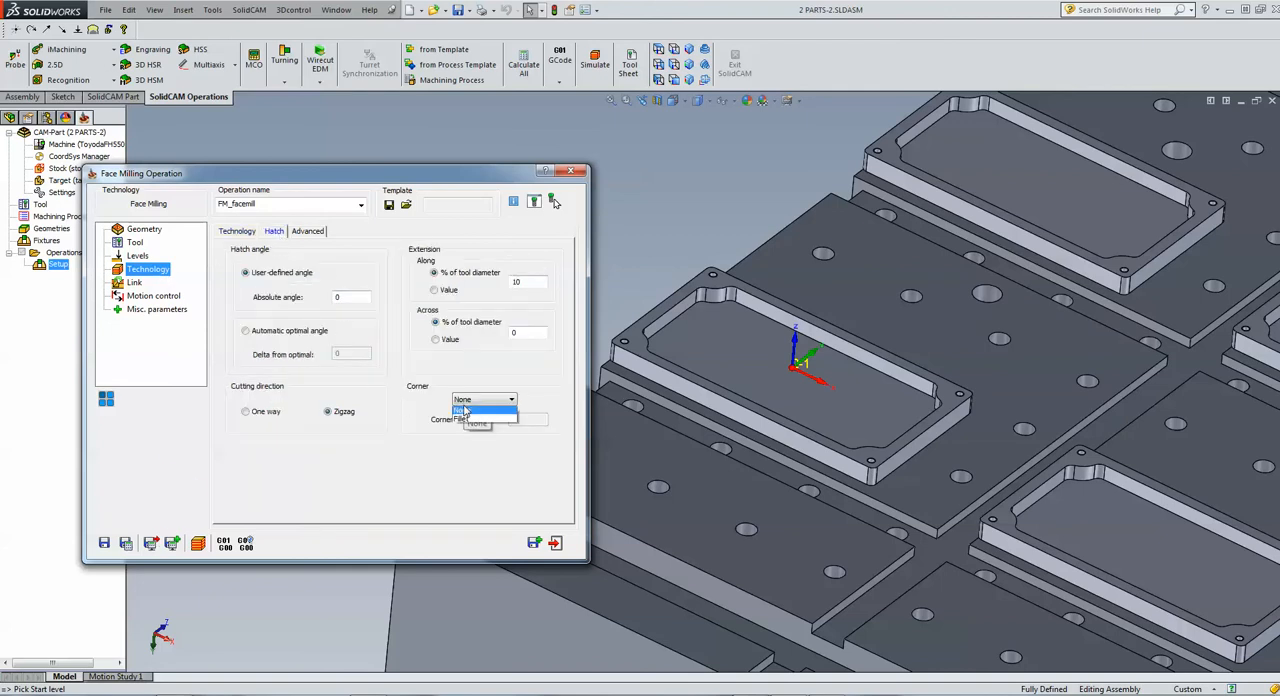
click(462, 420)
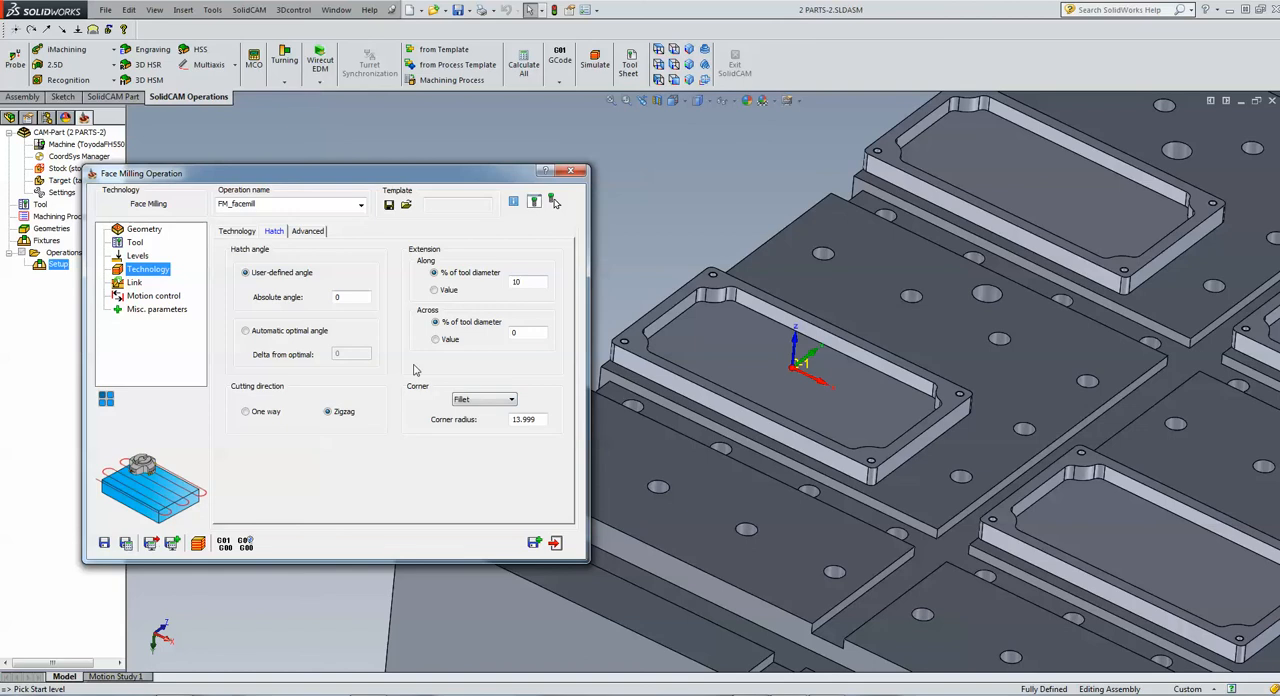
Simulate the face milling operation in Host CAD mode with solid verification enabled
click(197, 543)
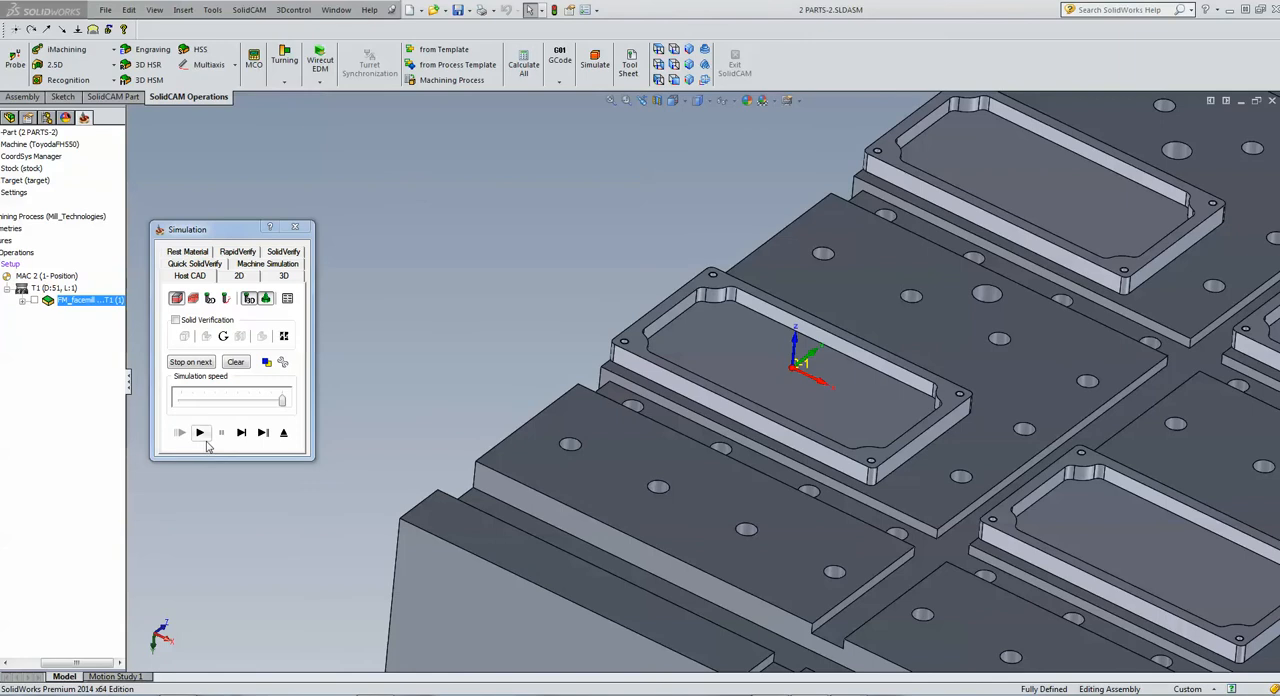
click(180, 321)
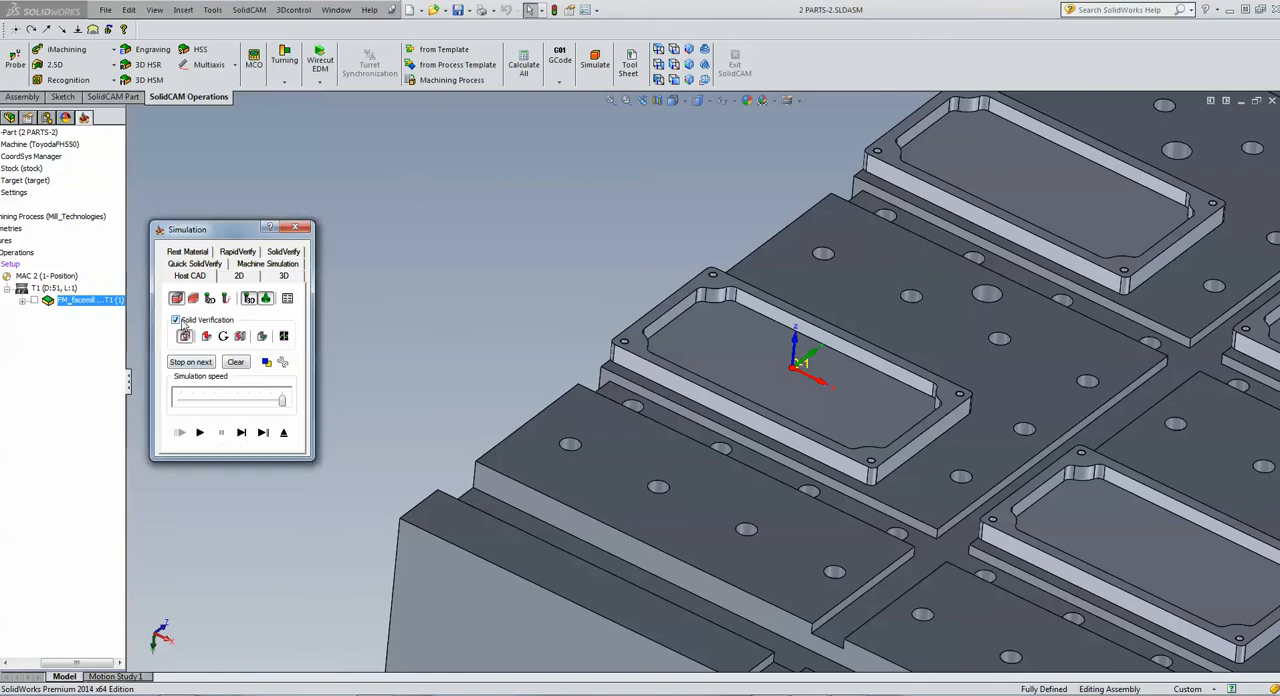
click(241, 432)
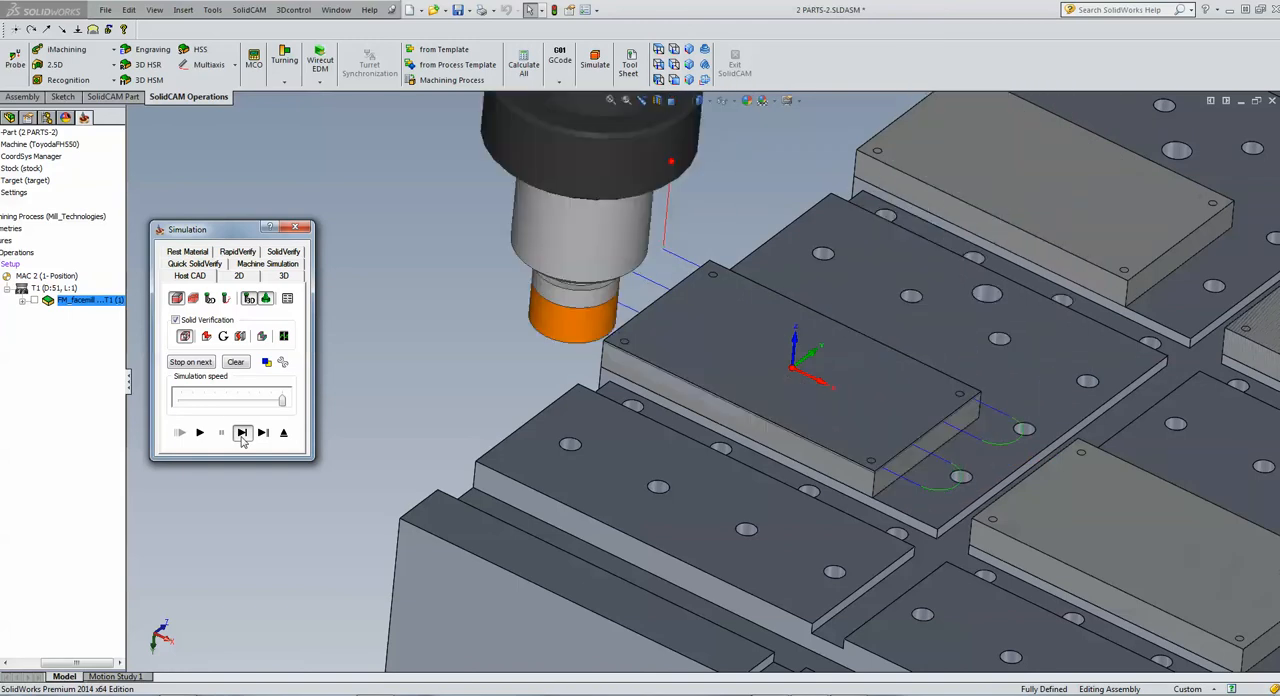
Add a matrix translation to the face milling operation with 2 copies on X at step 209 and 3 copies on Y at step 200
click(283, 434)
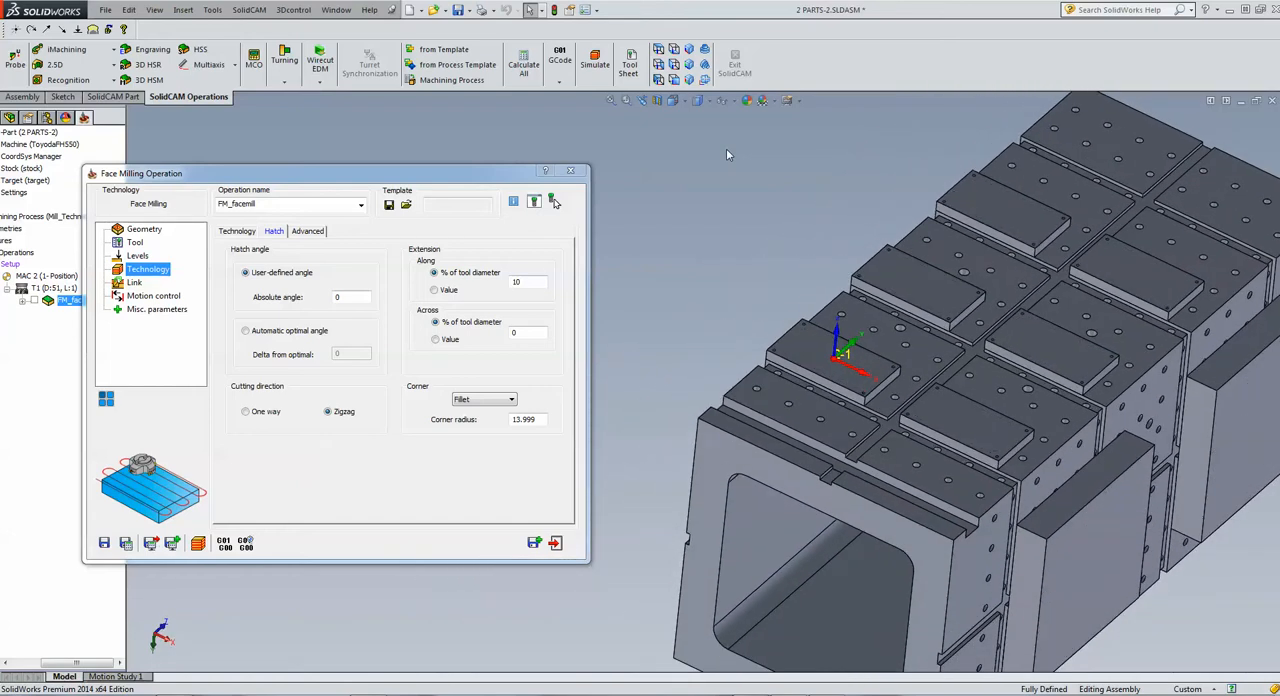
click(106, 401)
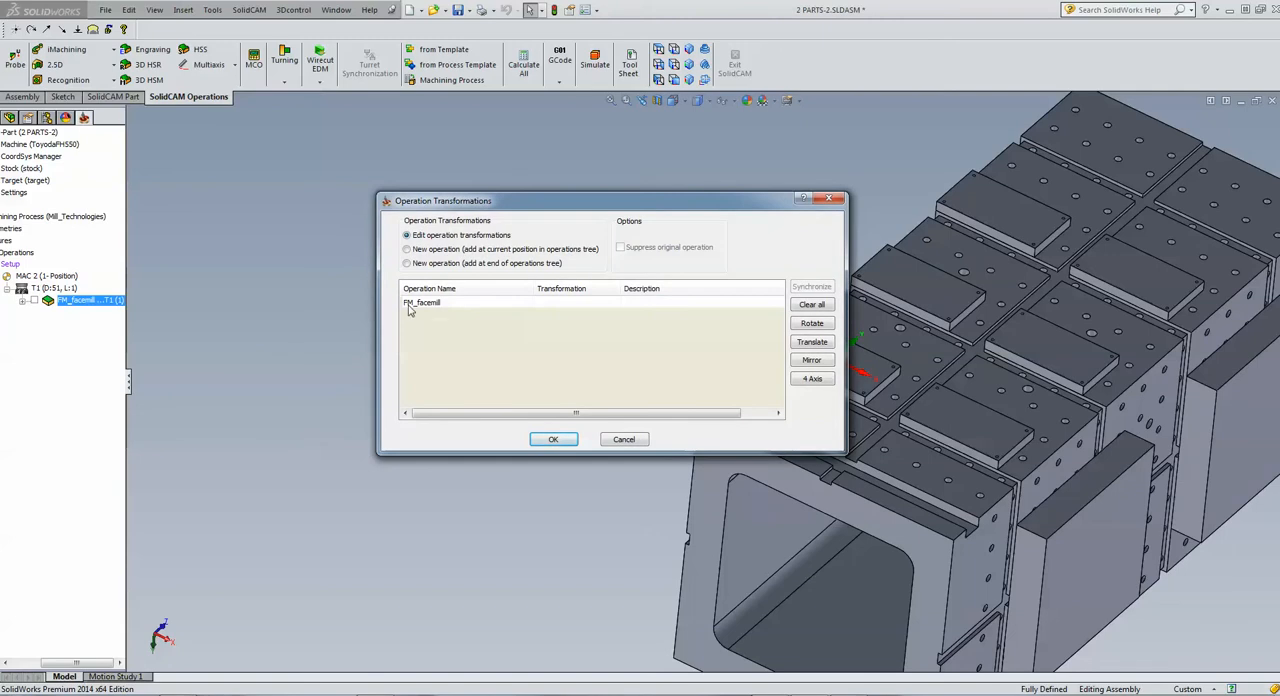
click(815, 345)
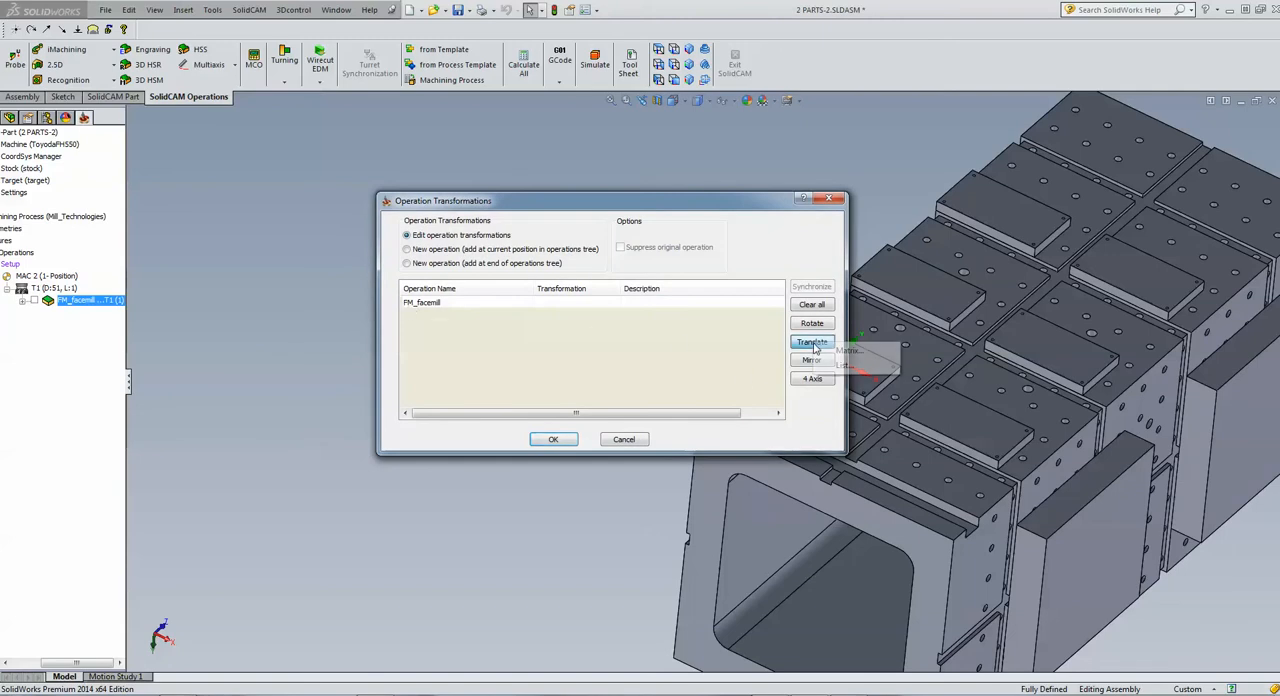
click(862, 350)
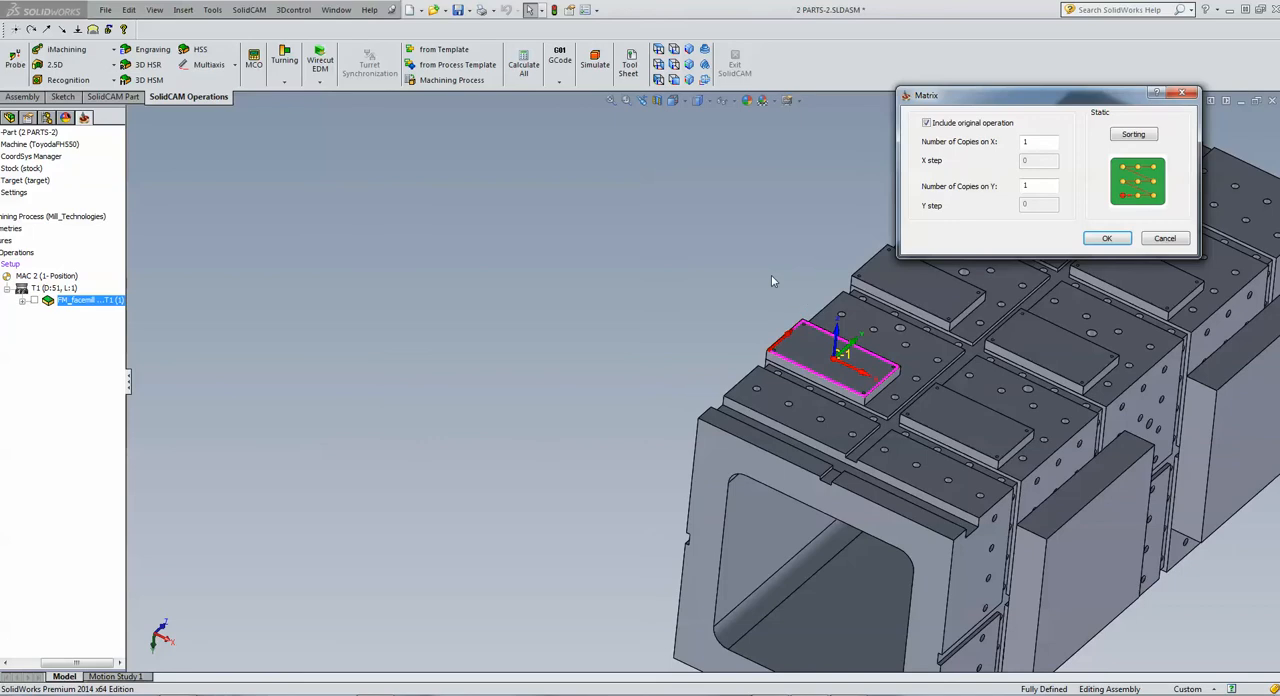
click(658, 49)
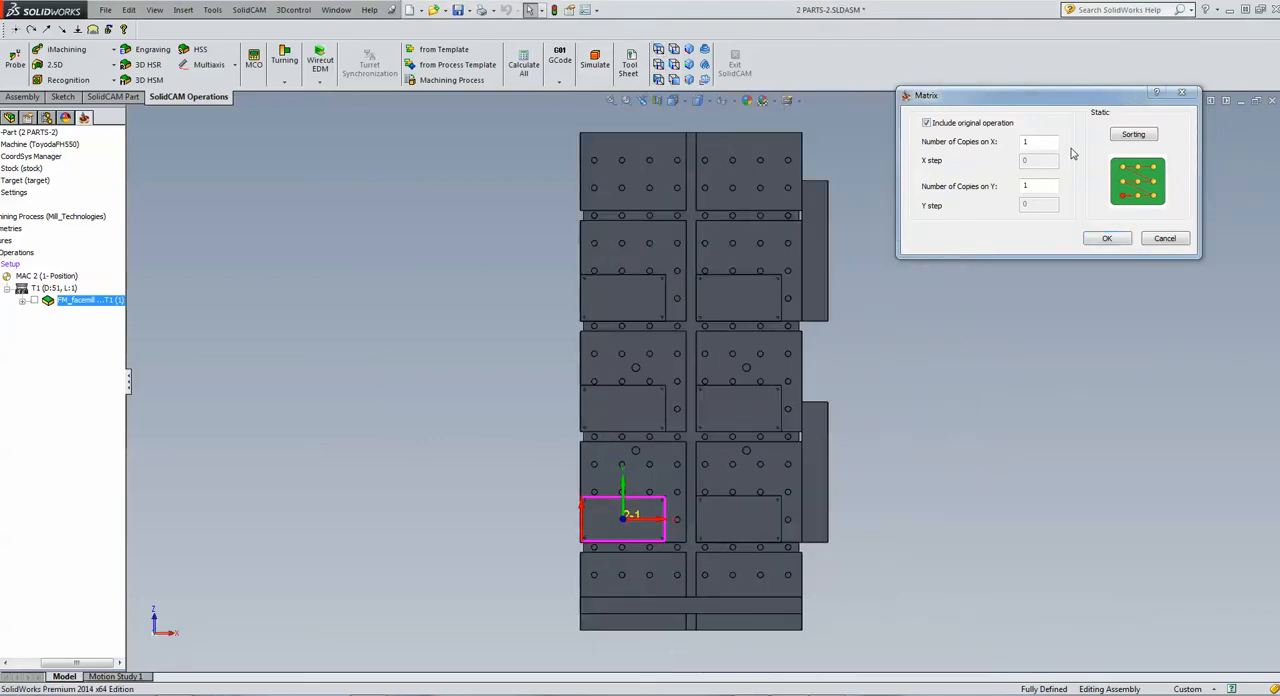
drag(1033, 143, 964, 151)
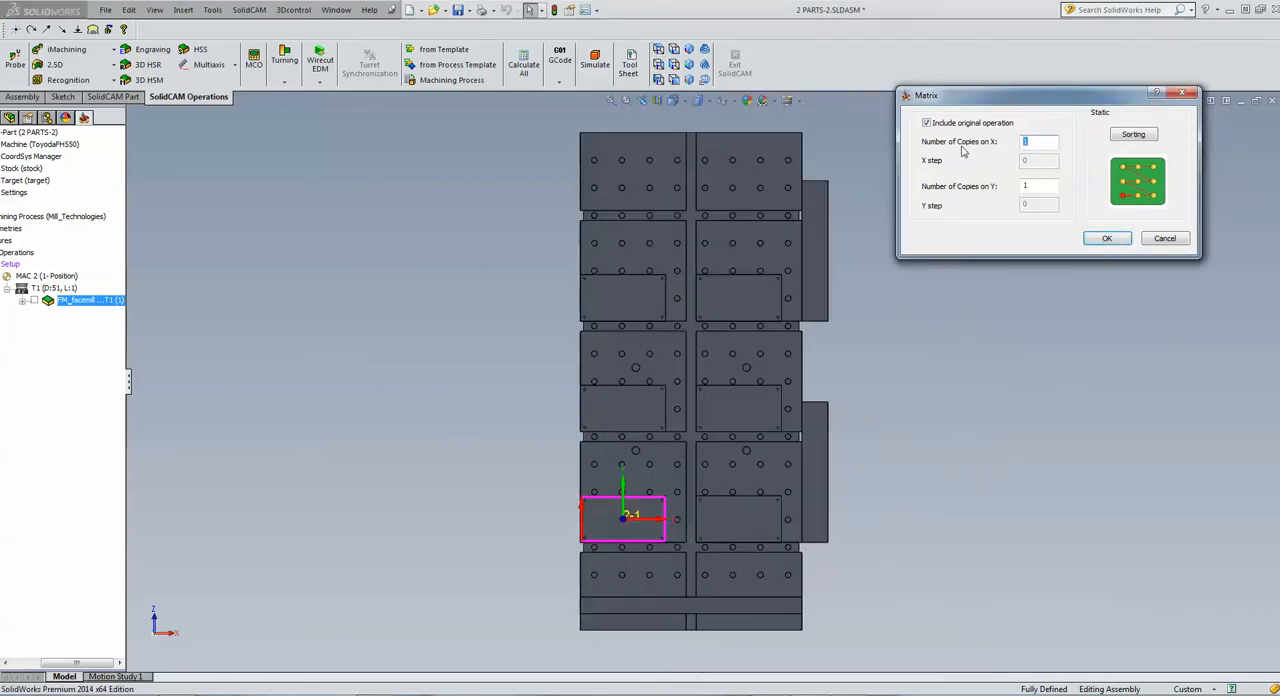
text(2)
double_click(1032, 160)
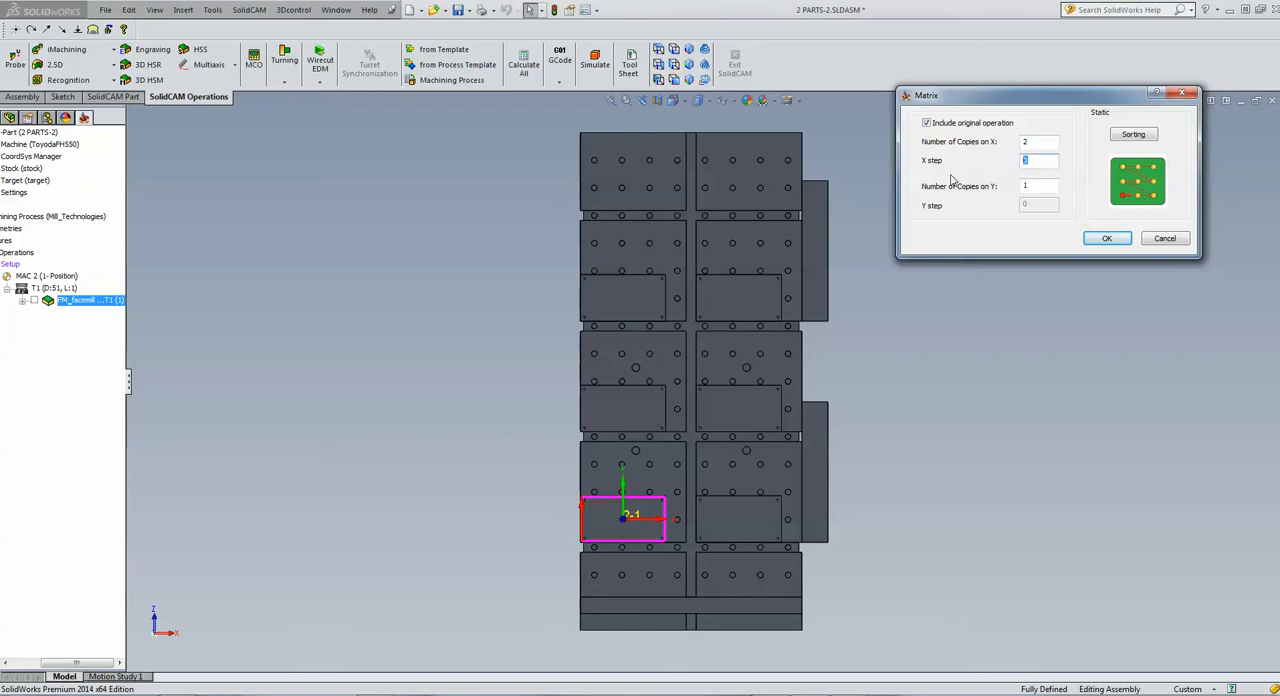
text(209)
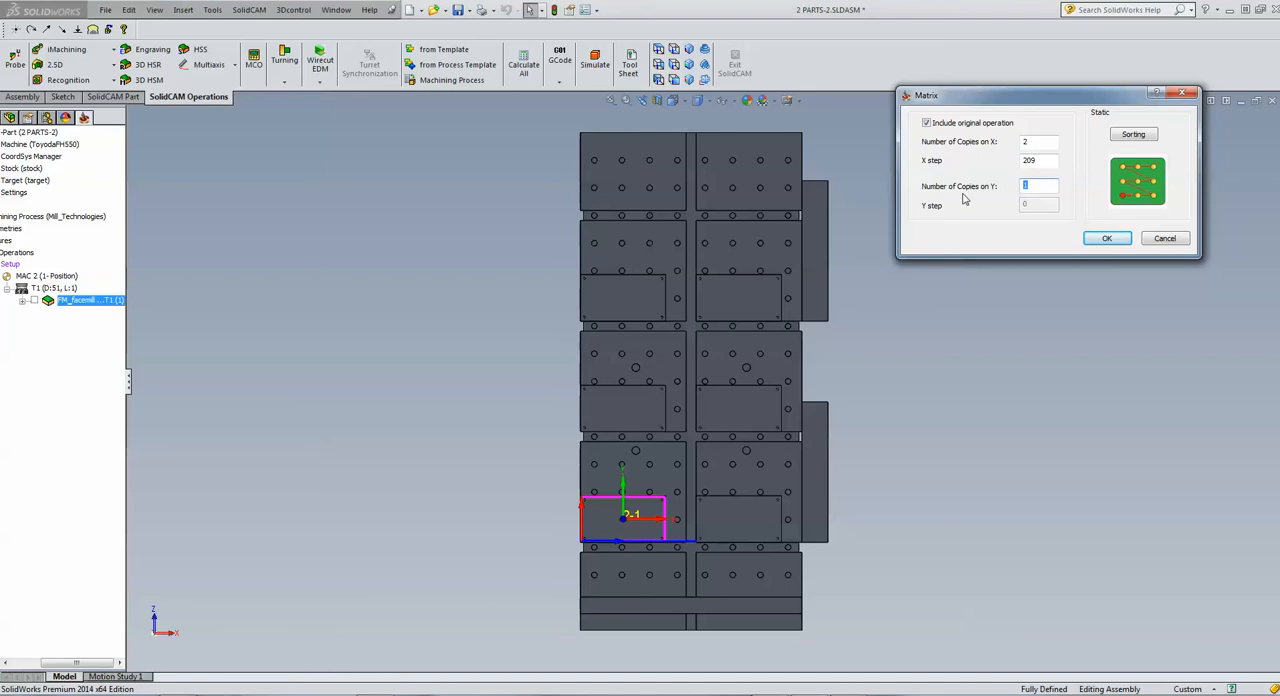
text(3)
key(Tab)
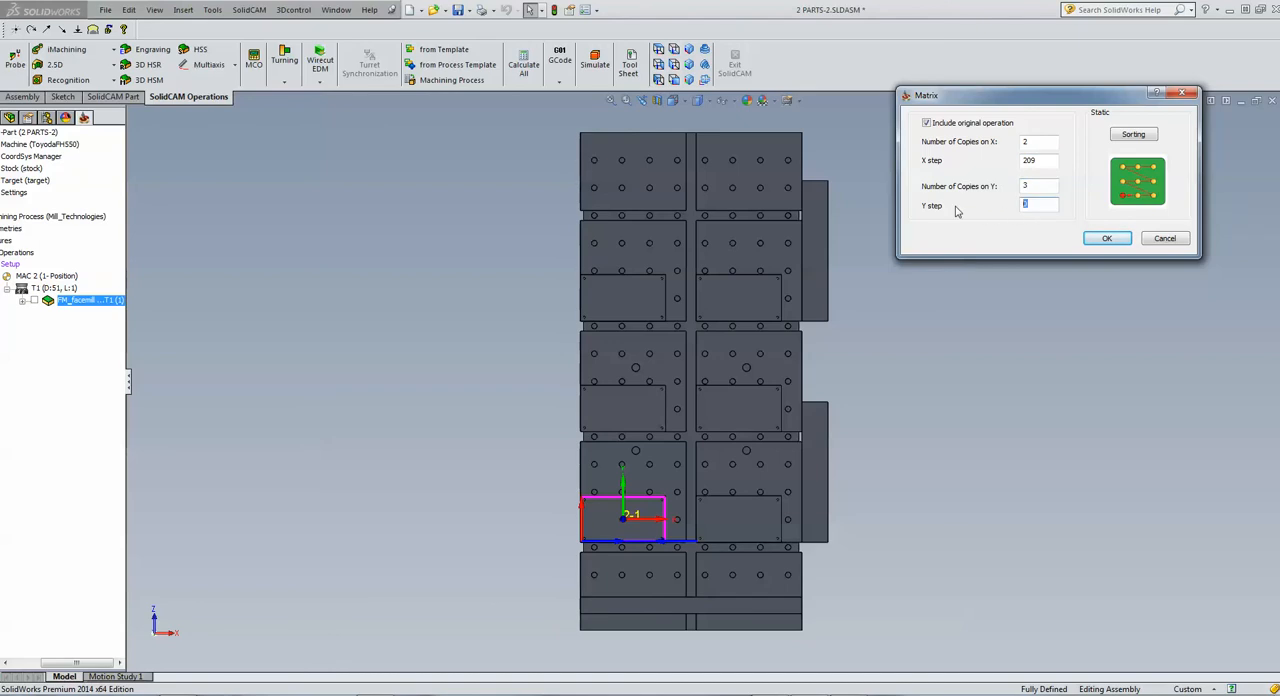
text(200)
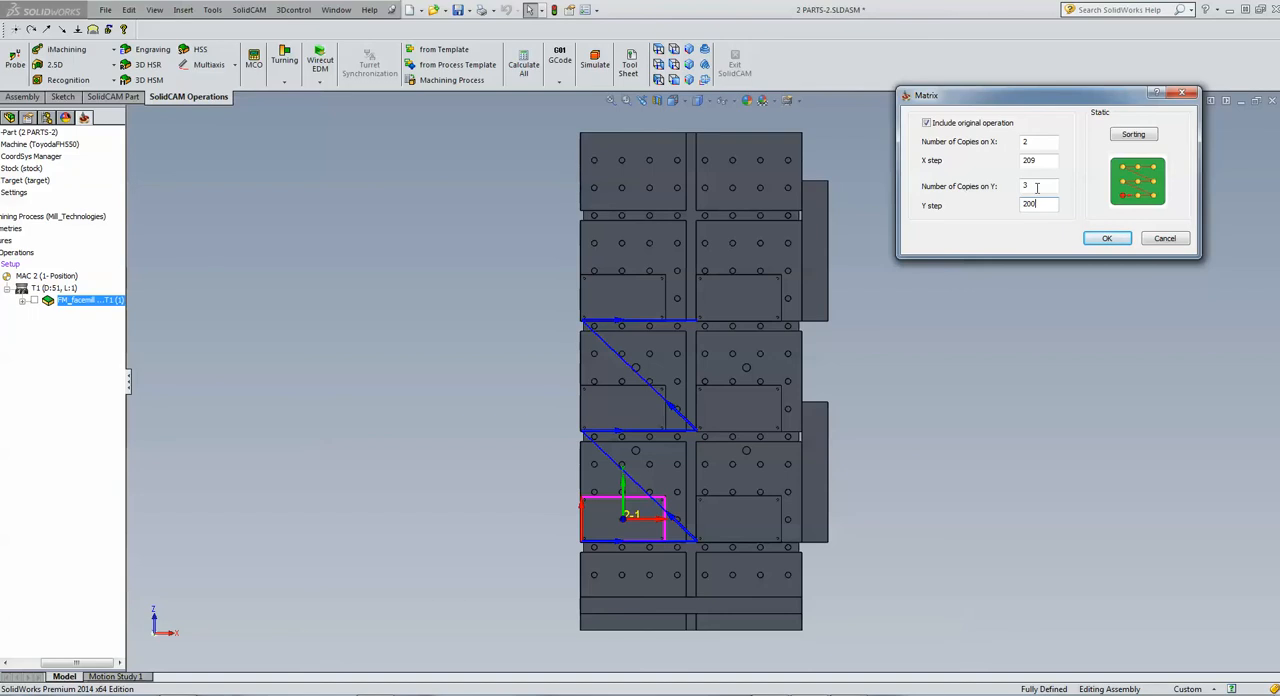
Set the matrix sorting to a row-by-row zigzag starting at the upper-left copy and accept the operation transformation
click(1138, 177)
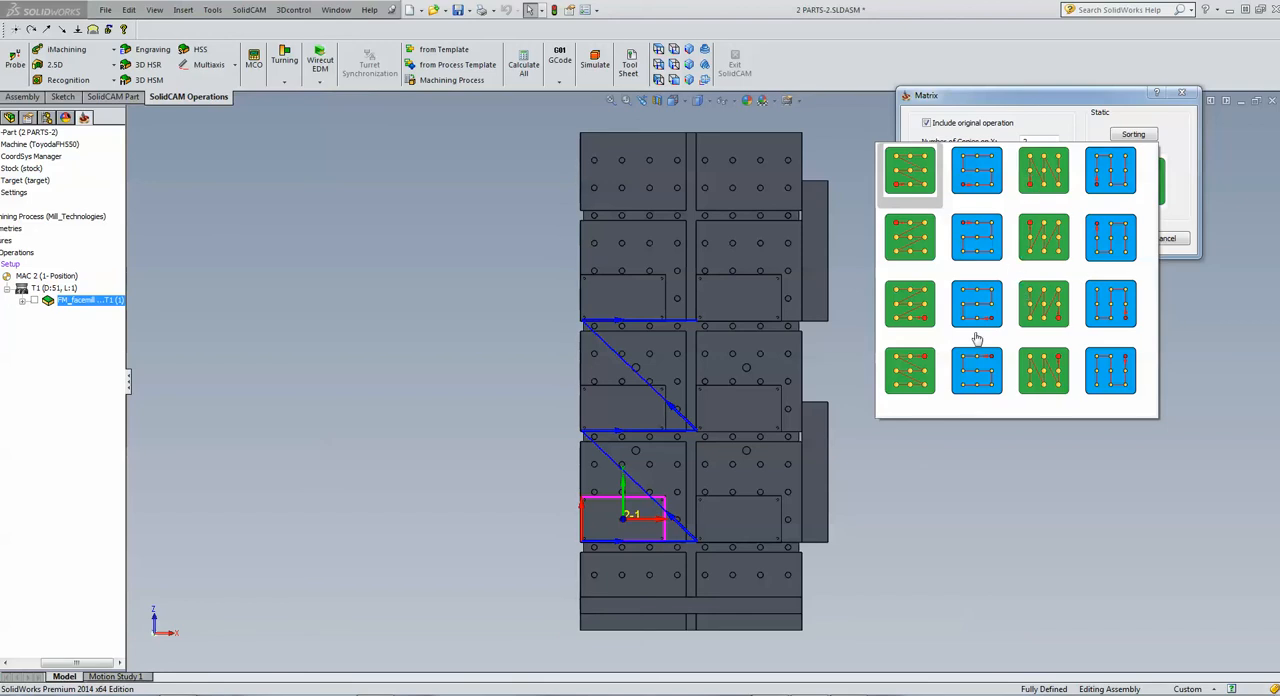
click(1110, 172)
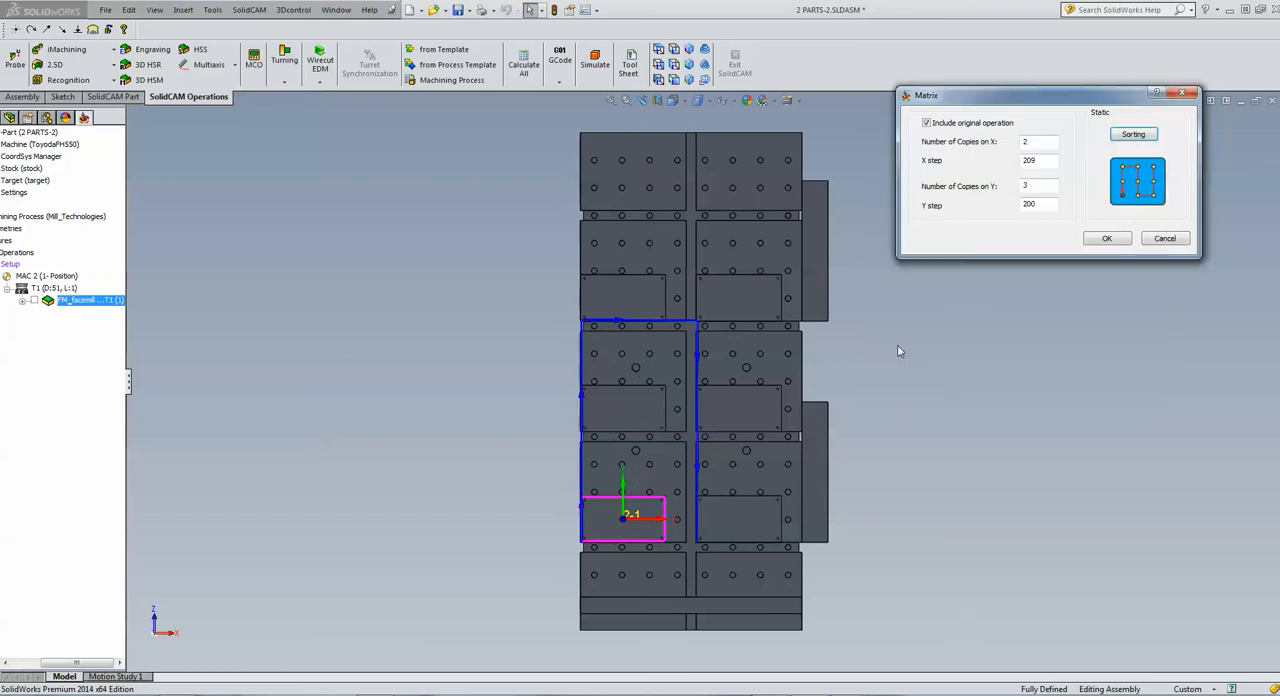
click(1131, 137)
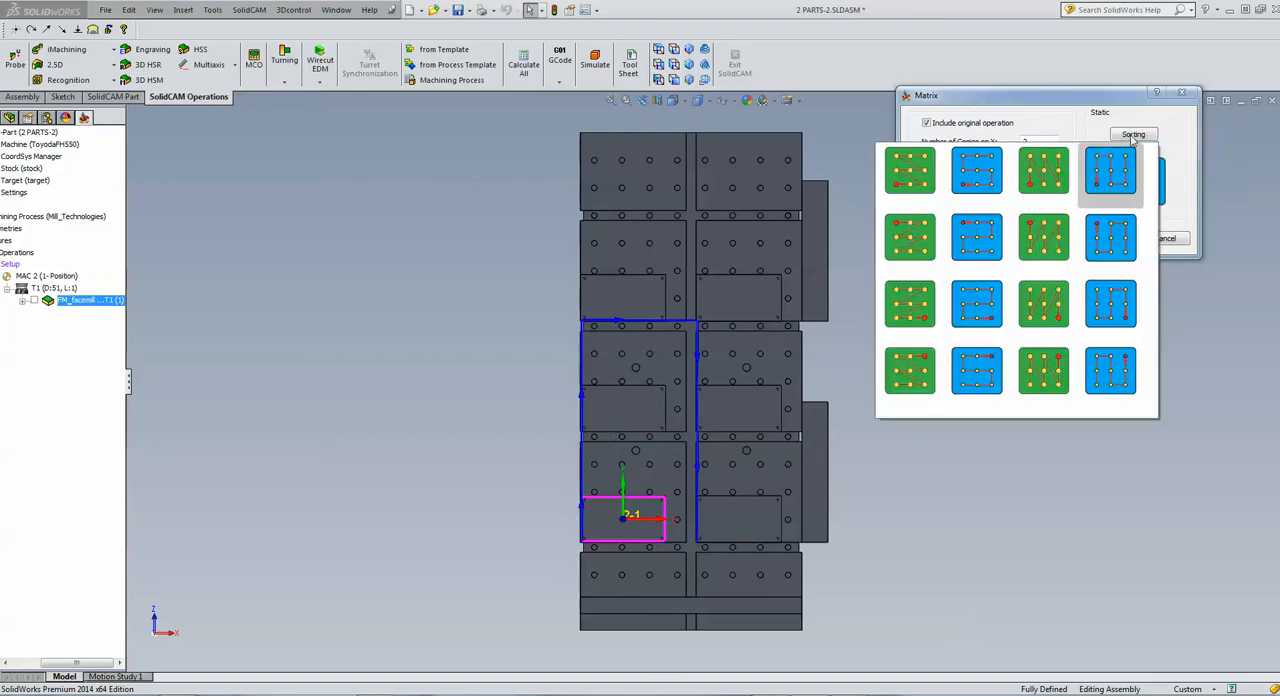
click(979, 234)
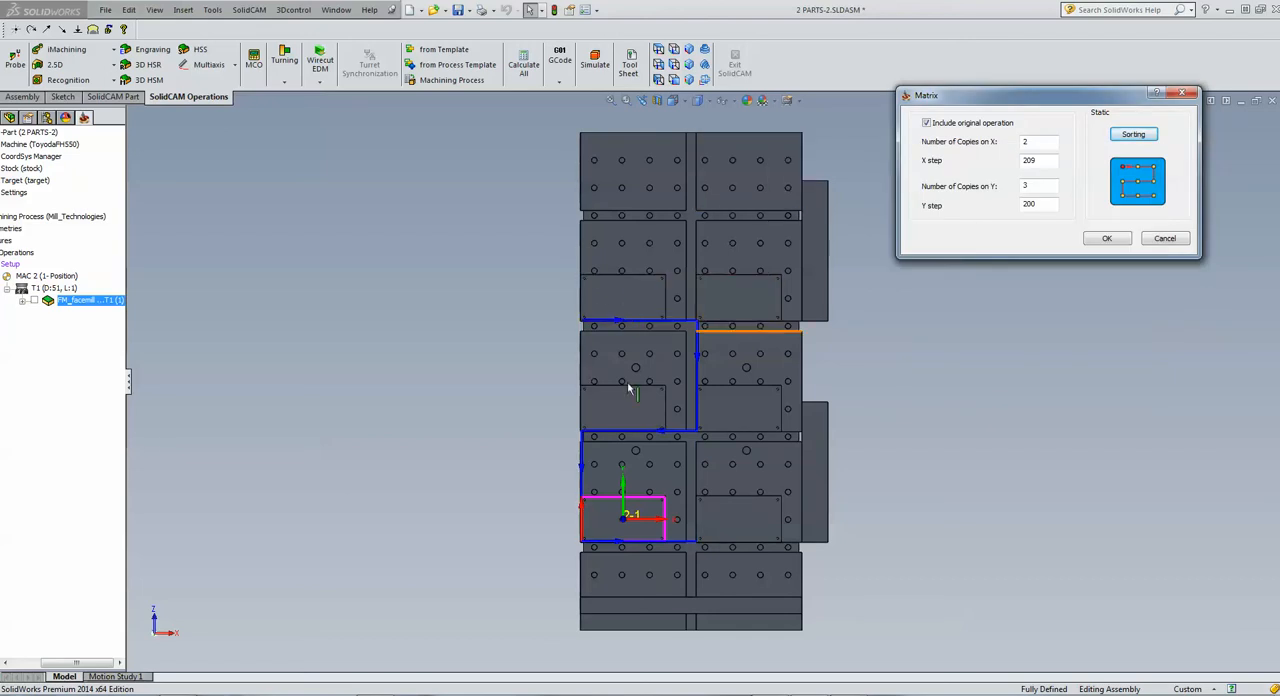
click(1107, 238)
click(554, 441)
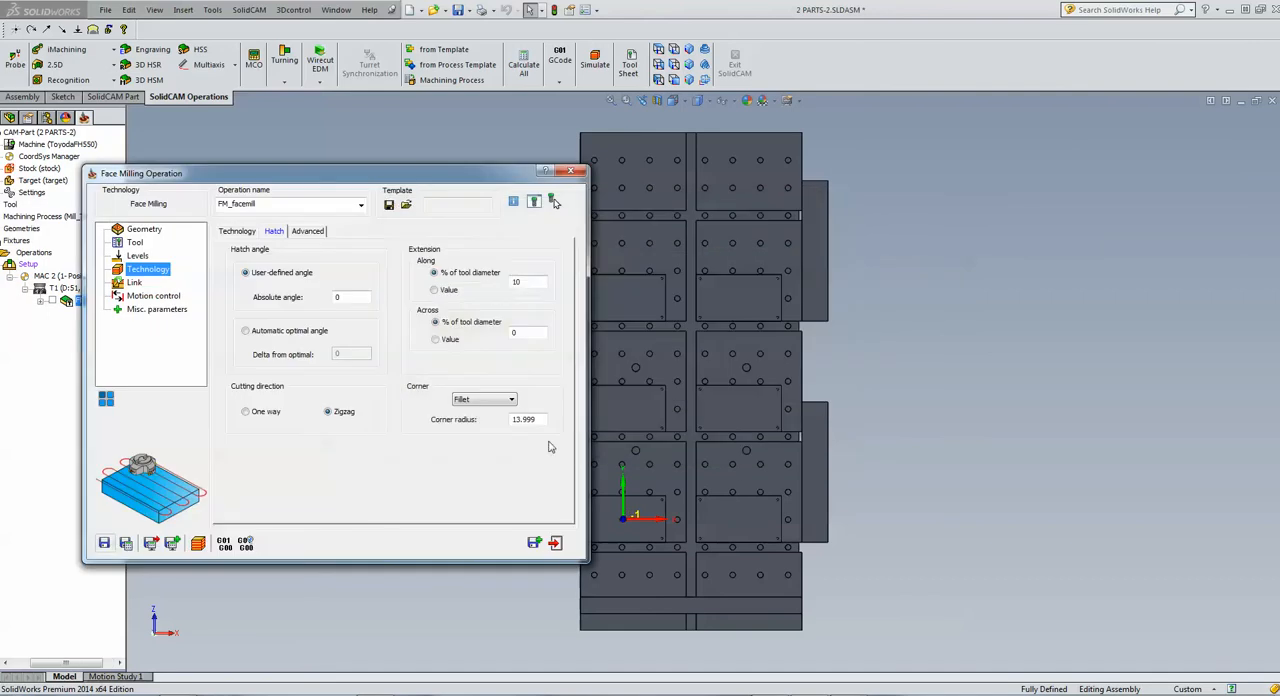
Save and calculate the transformed face milling operation, and simulate it across all the plates in Host CAD mode
click(125, 543)
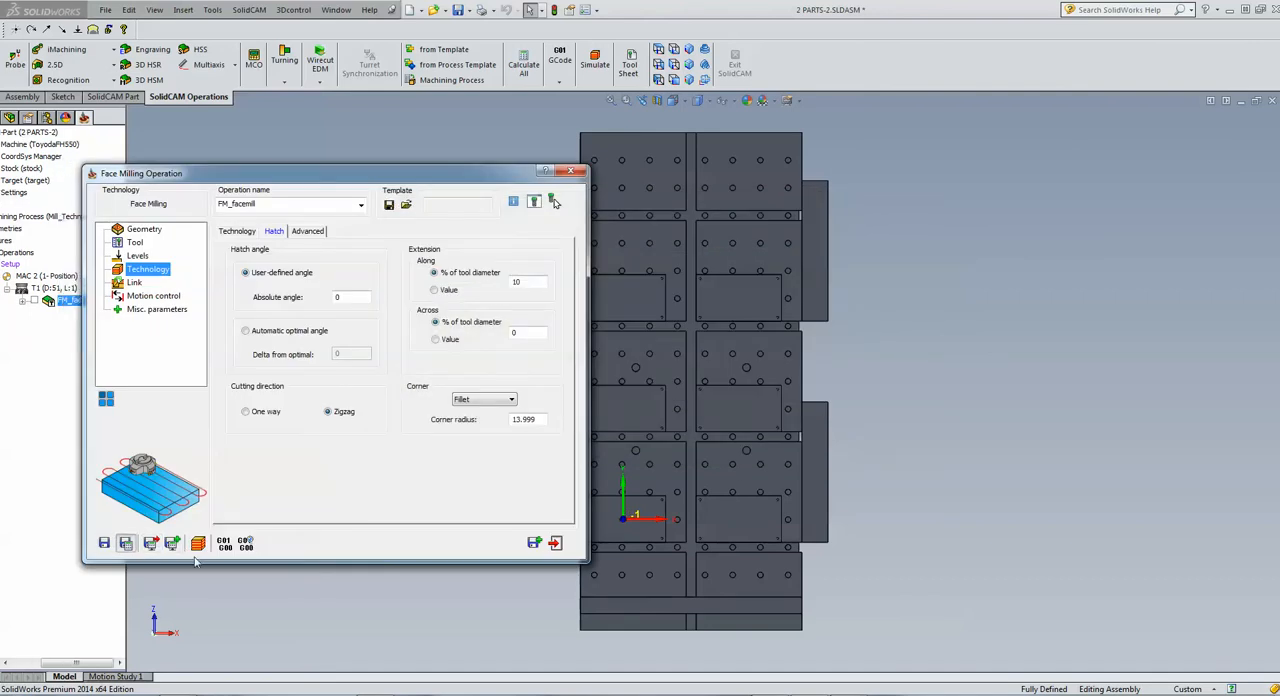
click(197, 543)
click(242, 432)
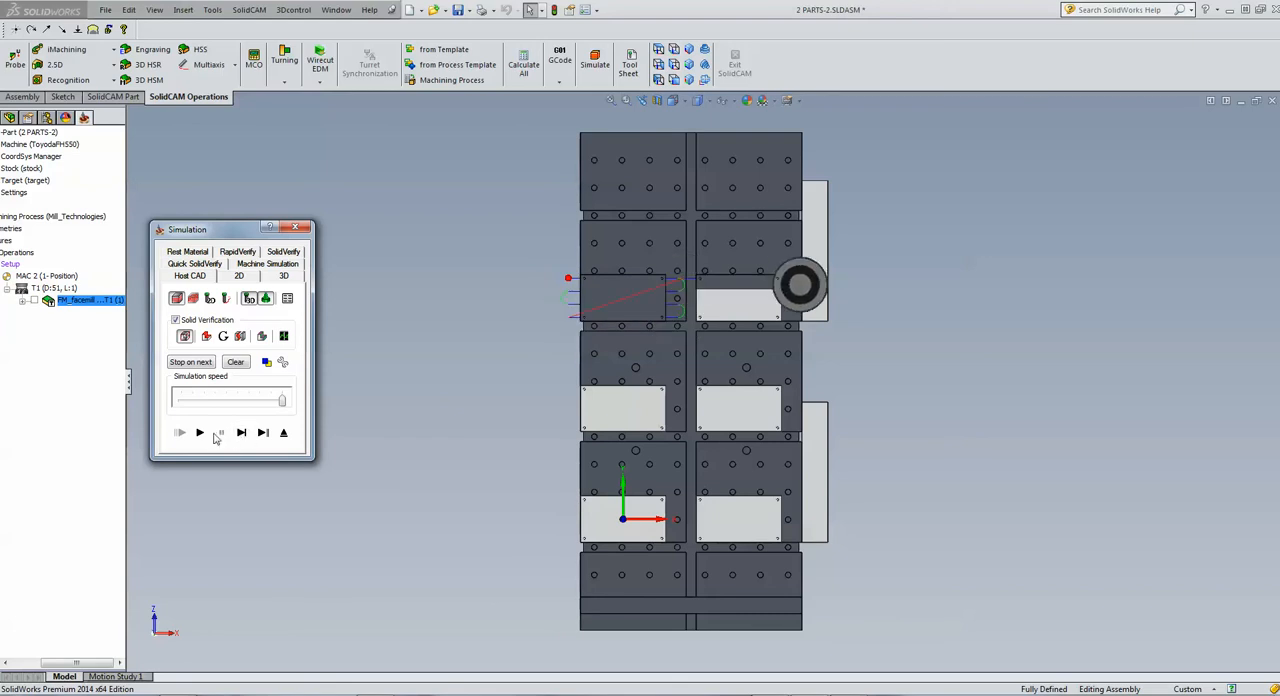
click(200, 432)
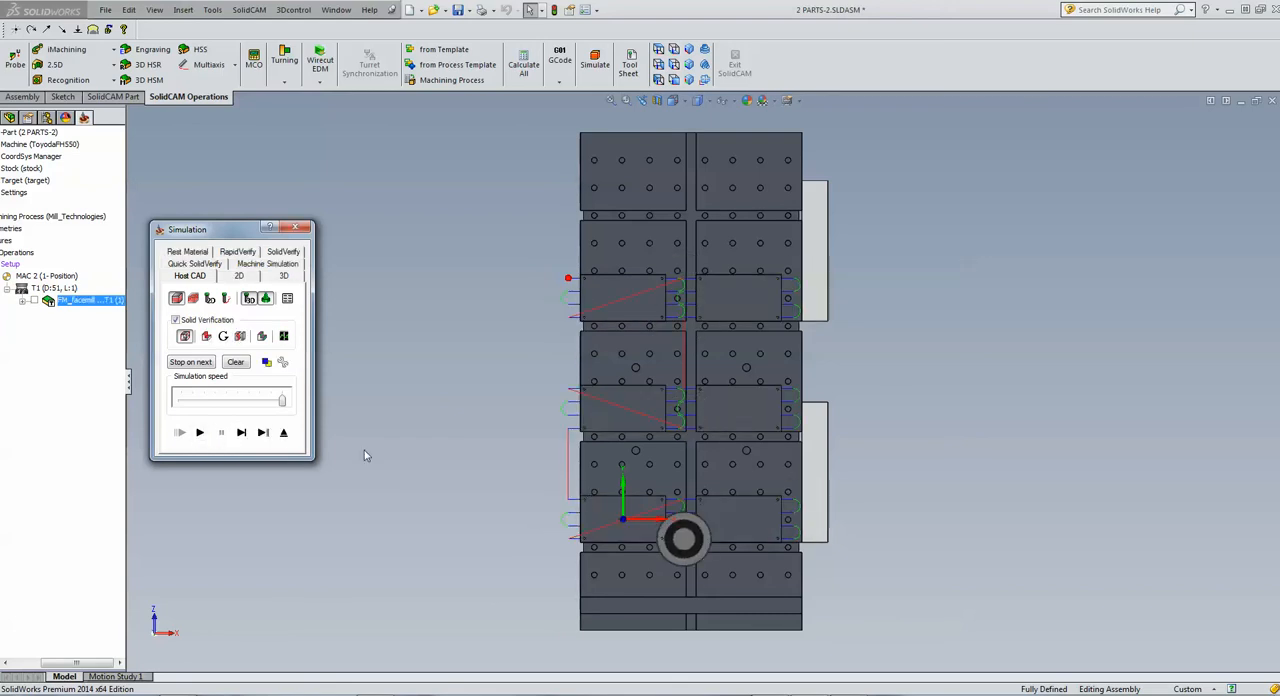
click(283, 432)
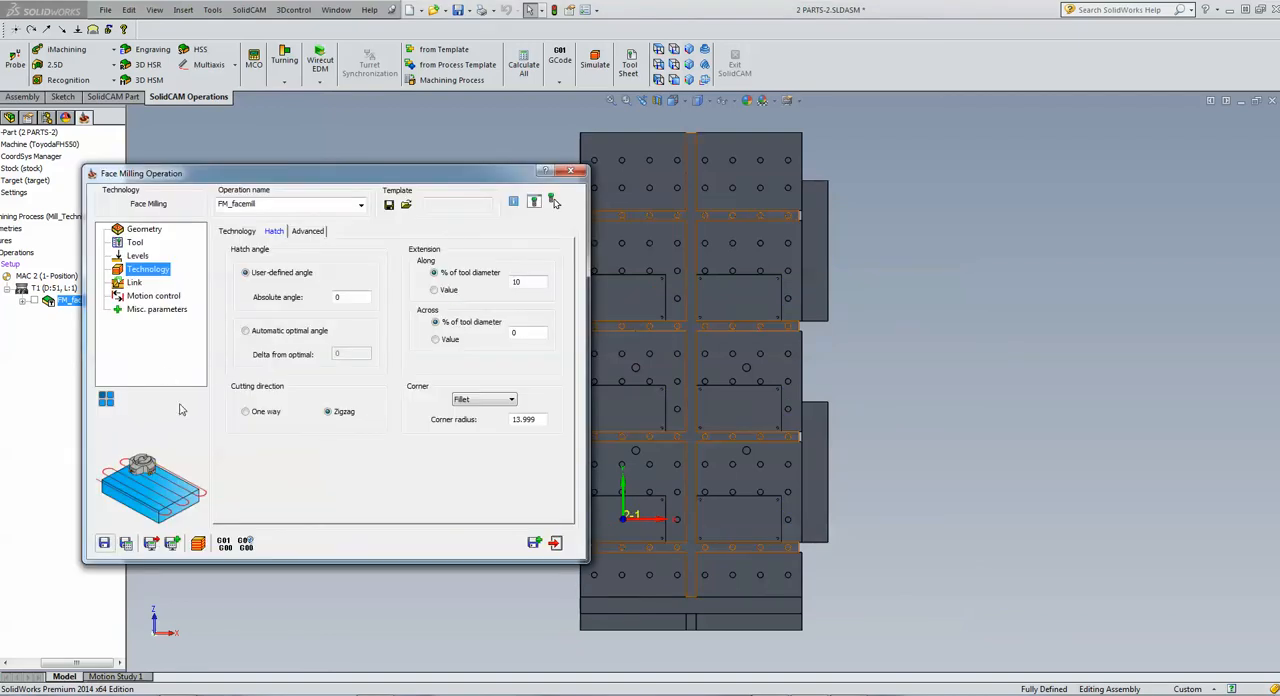
Save and copy the face milling operation, and assign the copy to the MAC 3 (1-Position) coordinate system
click(946, 343)
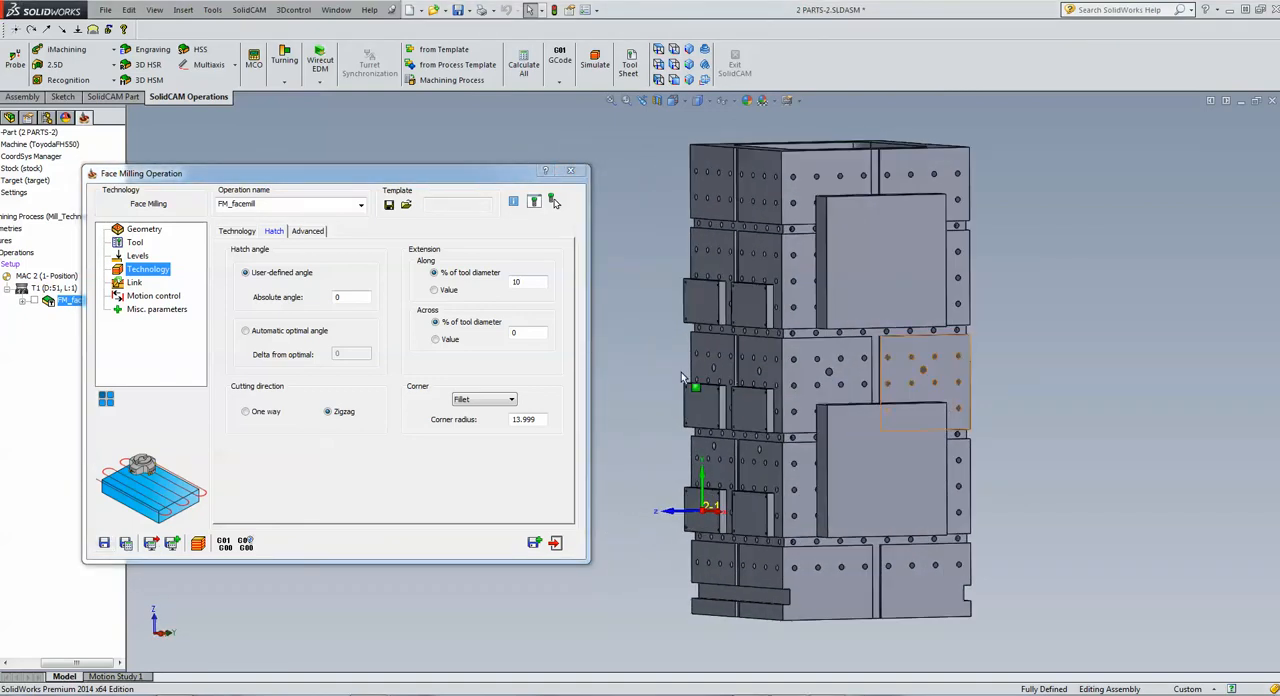
click(535, 543)
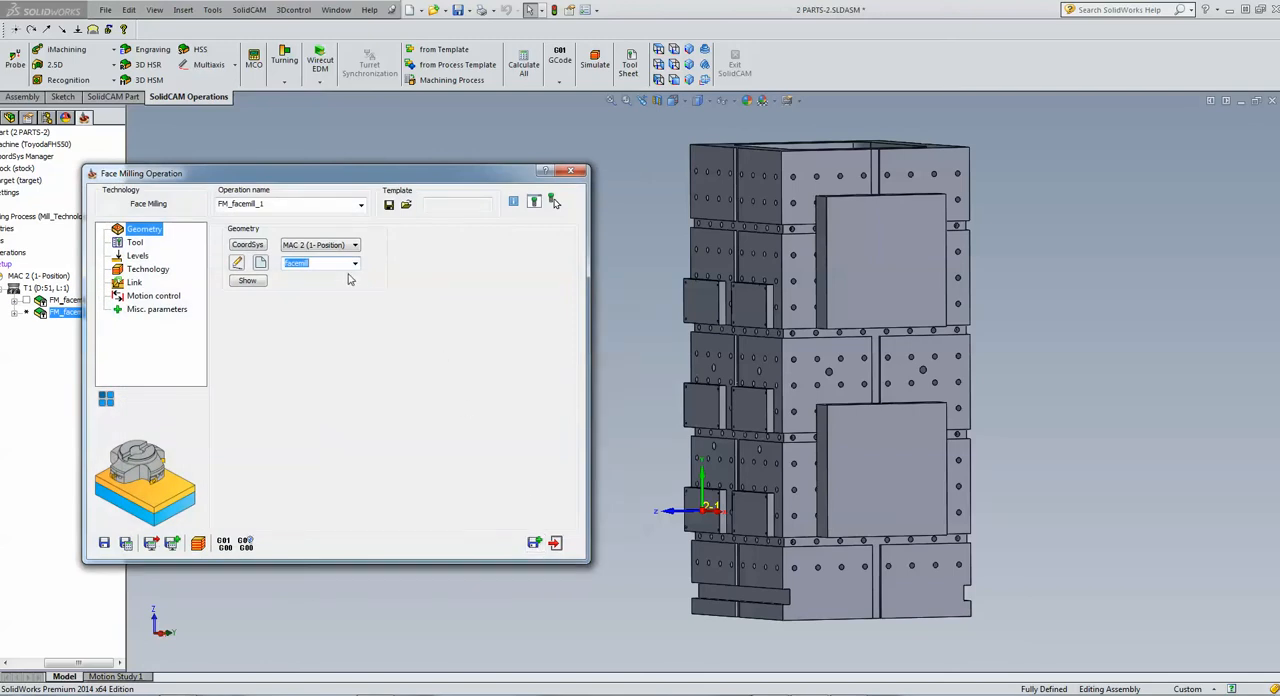
click(330, 245)
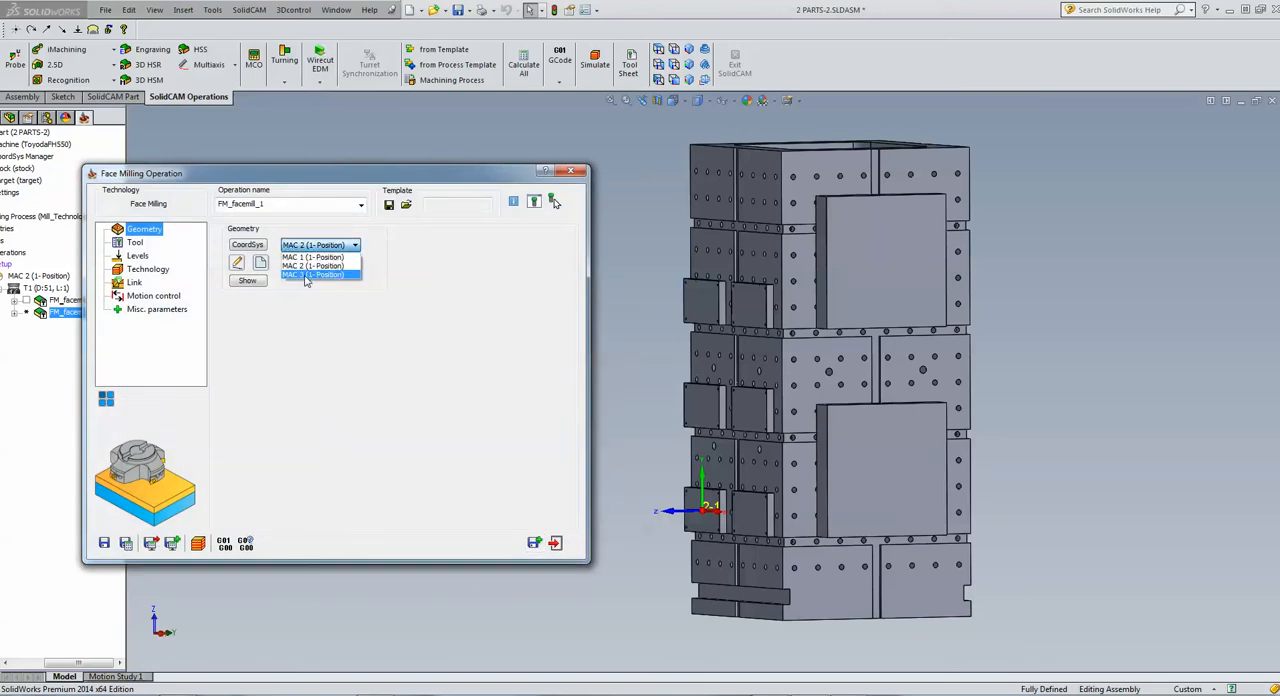
click(307, 275)
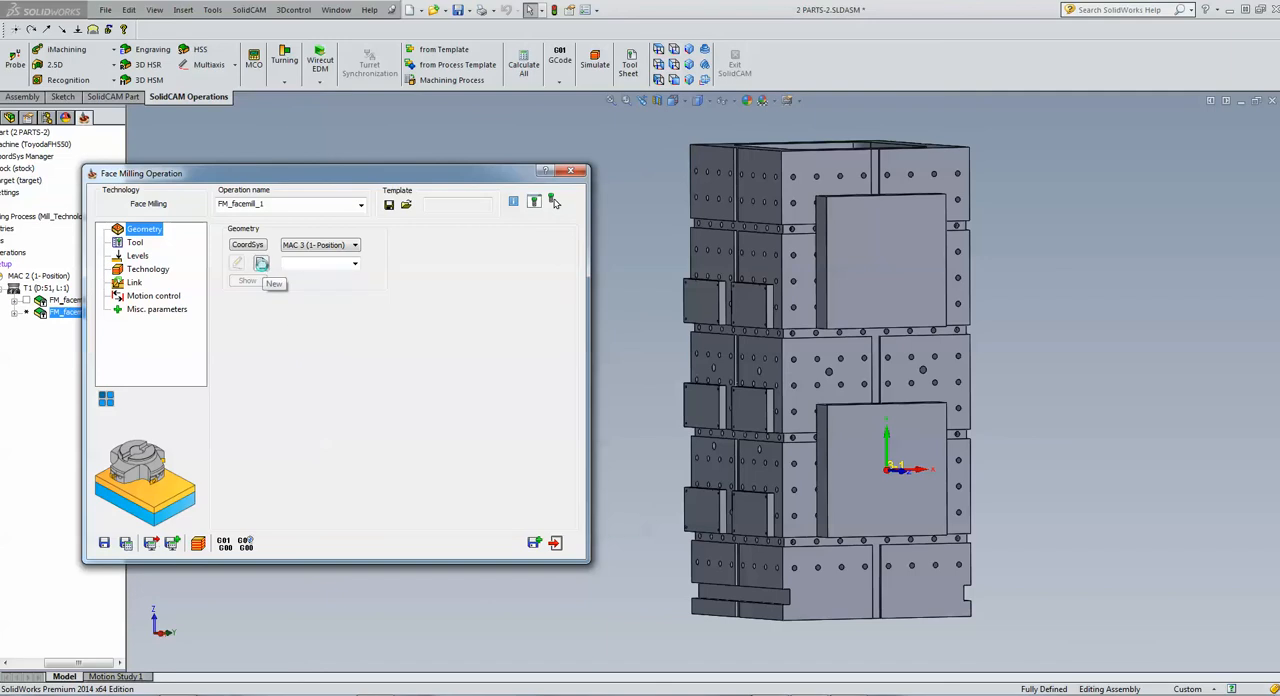
Define a new box-type face milling geometry from the lower cross-shaped solid in the Default configuration
click(261, 263)
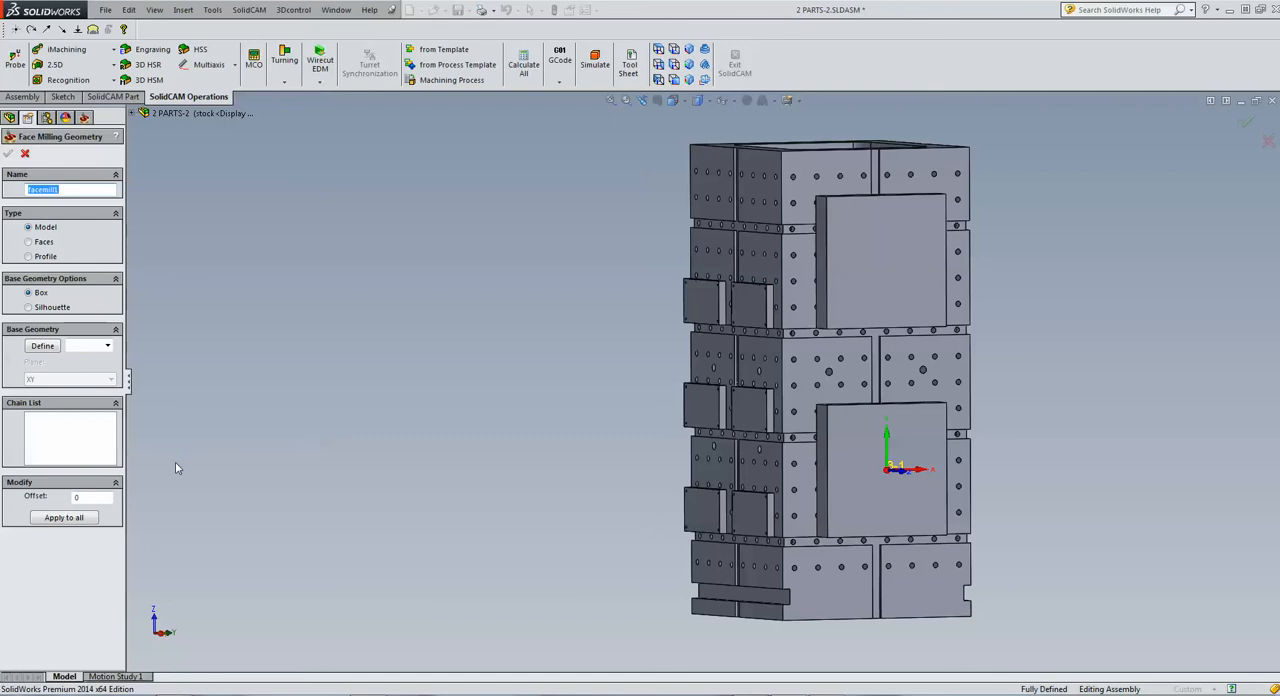
click(43, 346)
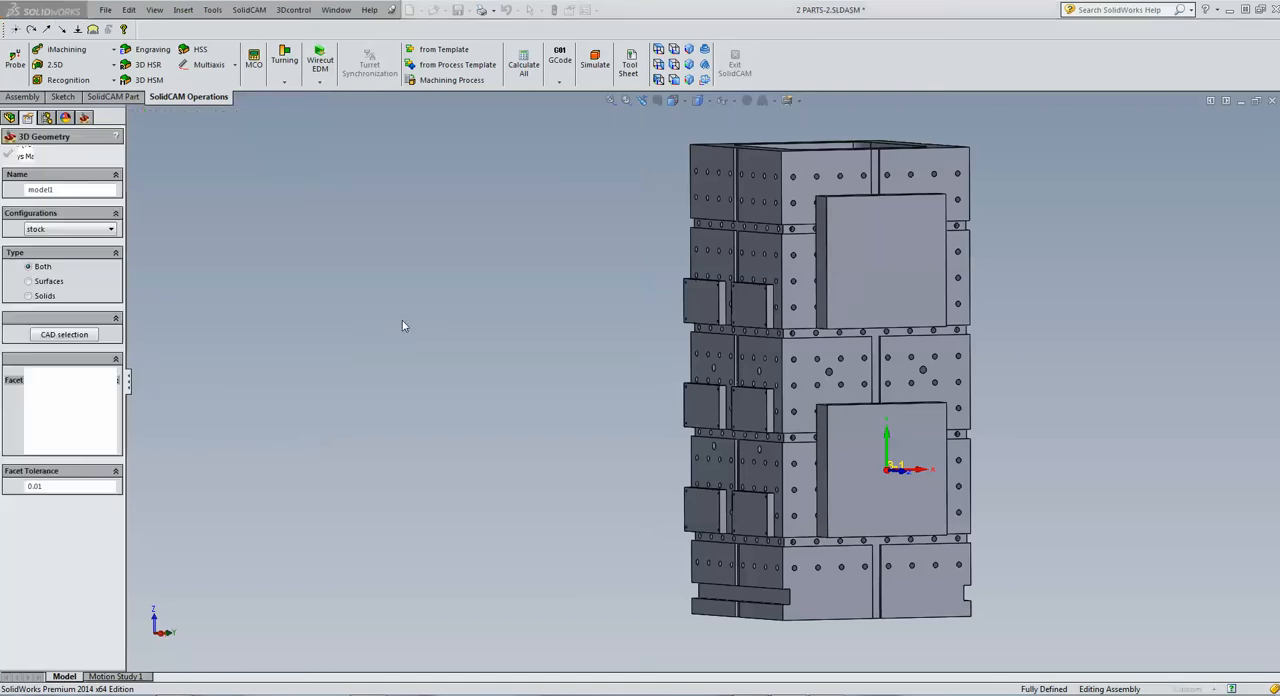
click(70, 229)
click(60, 241)
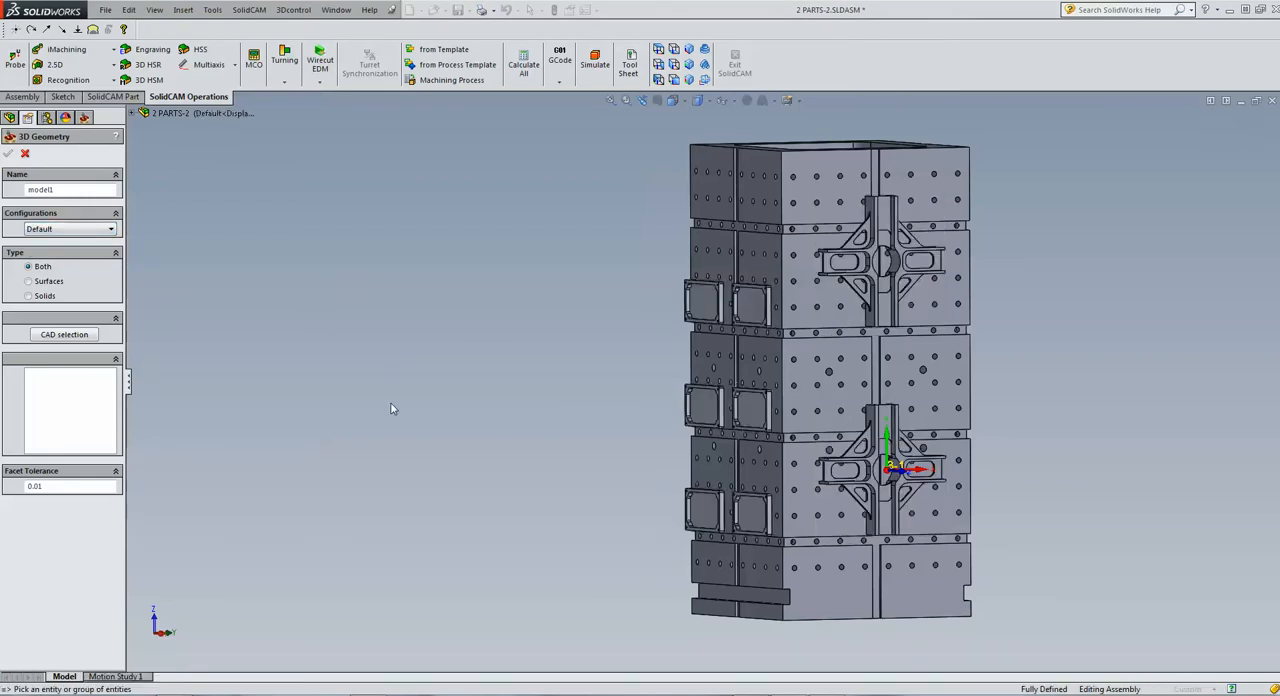
click(876, 526)
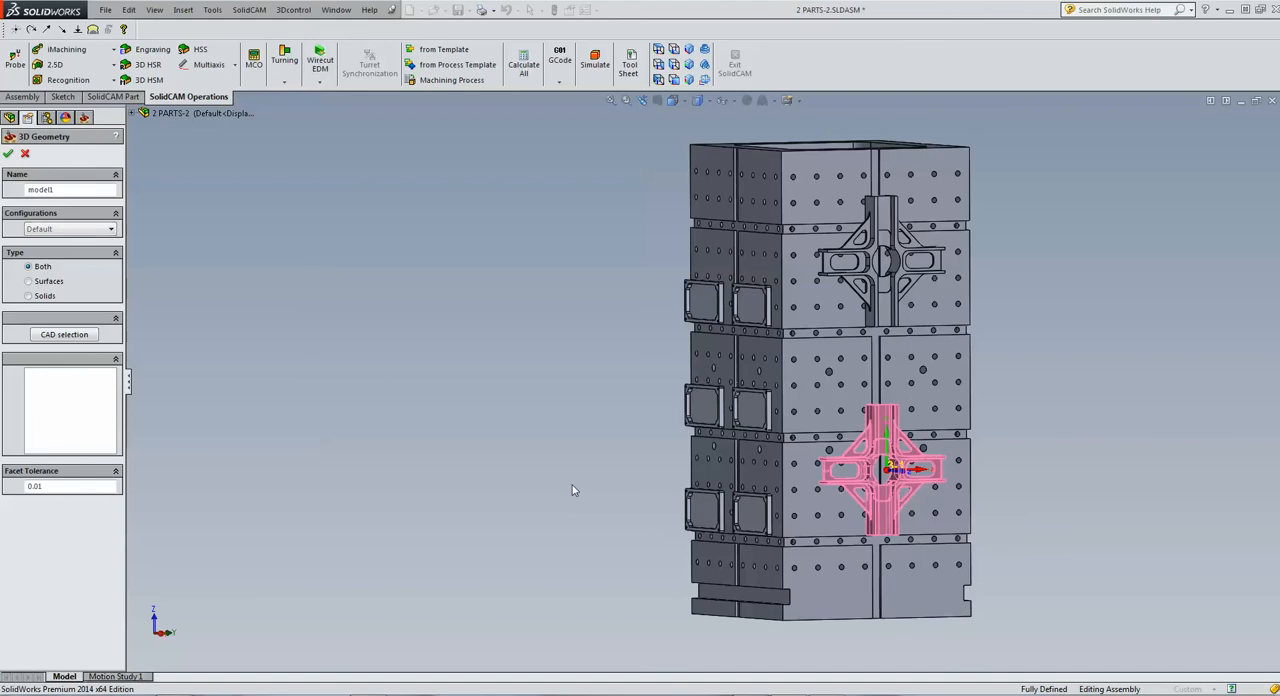
click(9, 154)
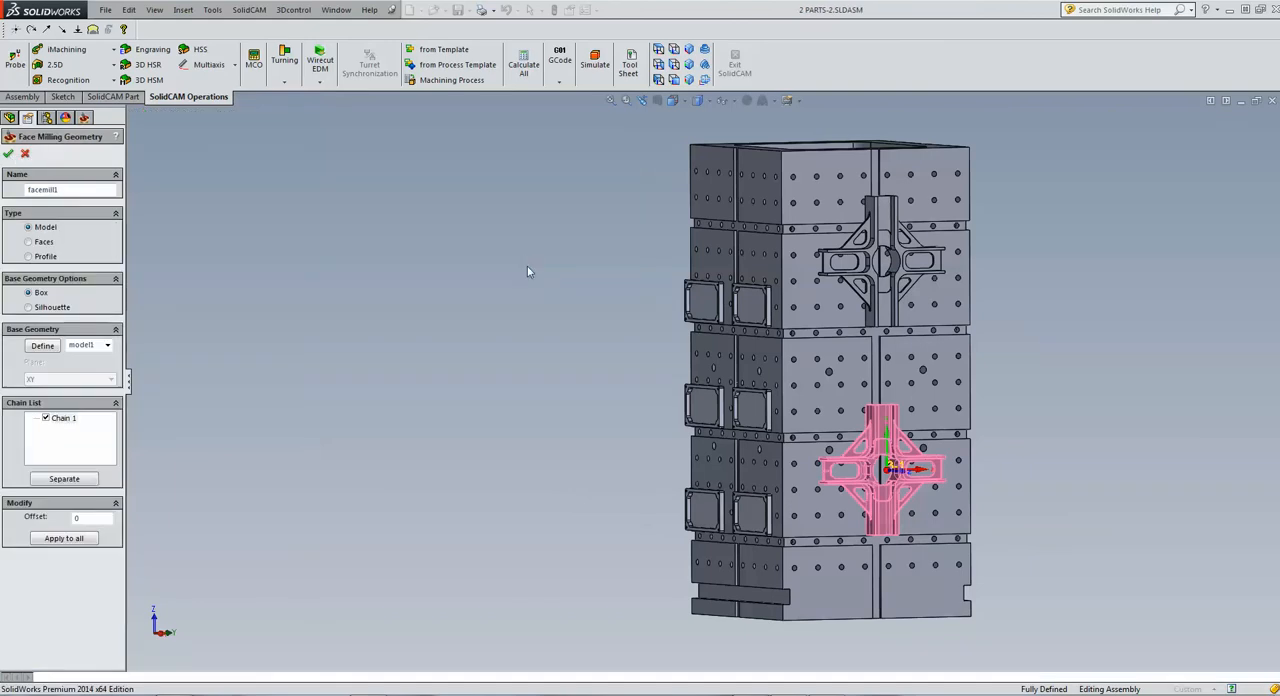
click(9, 154)
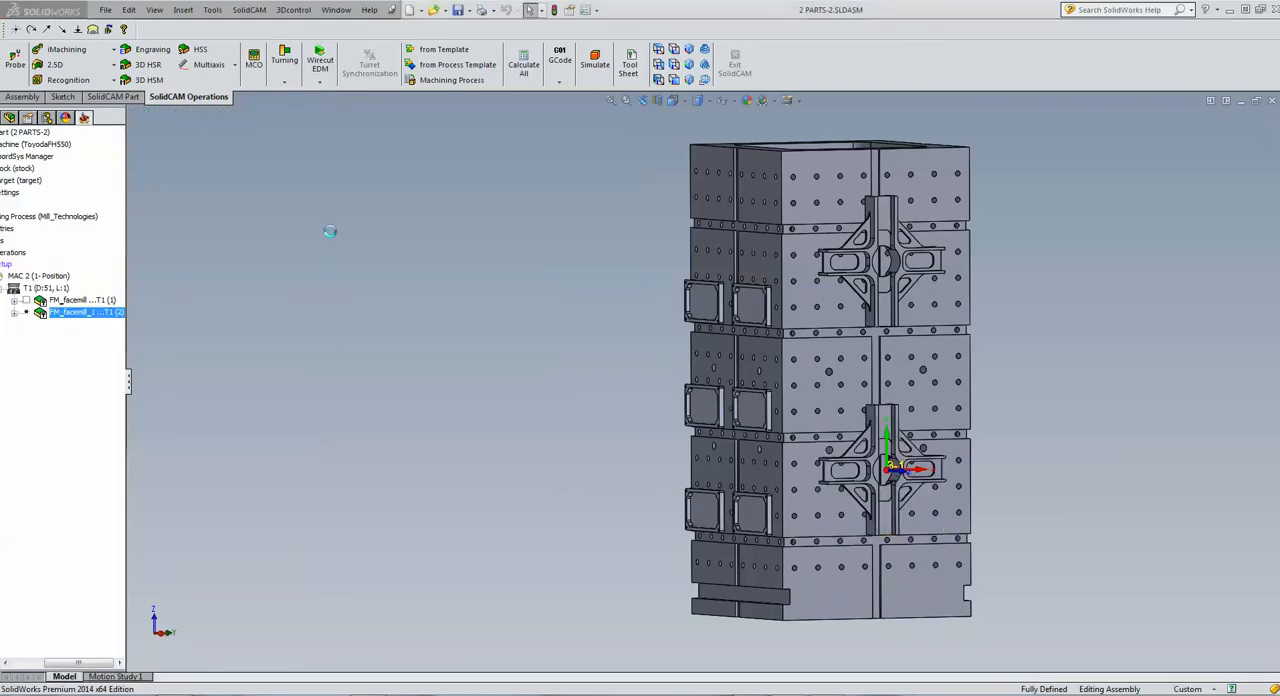
Define the upper milling level from the front face of the lower cross-shaped part
click(135, 243)
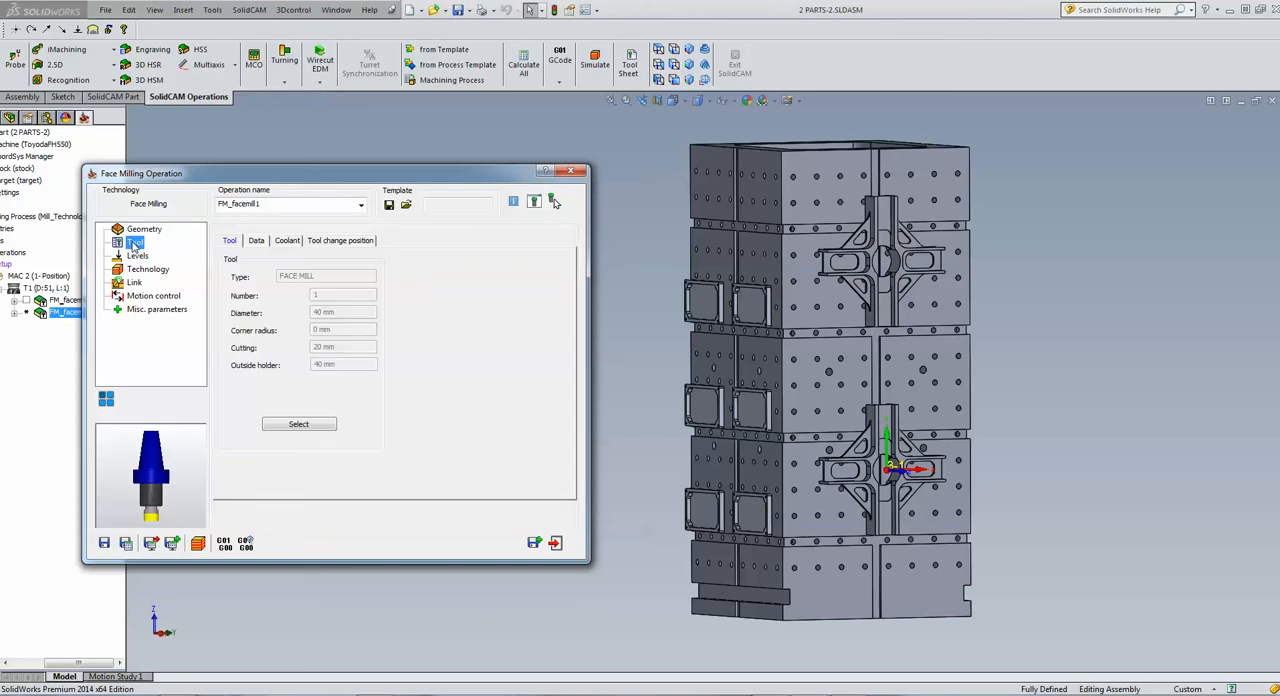
click(140, 257)
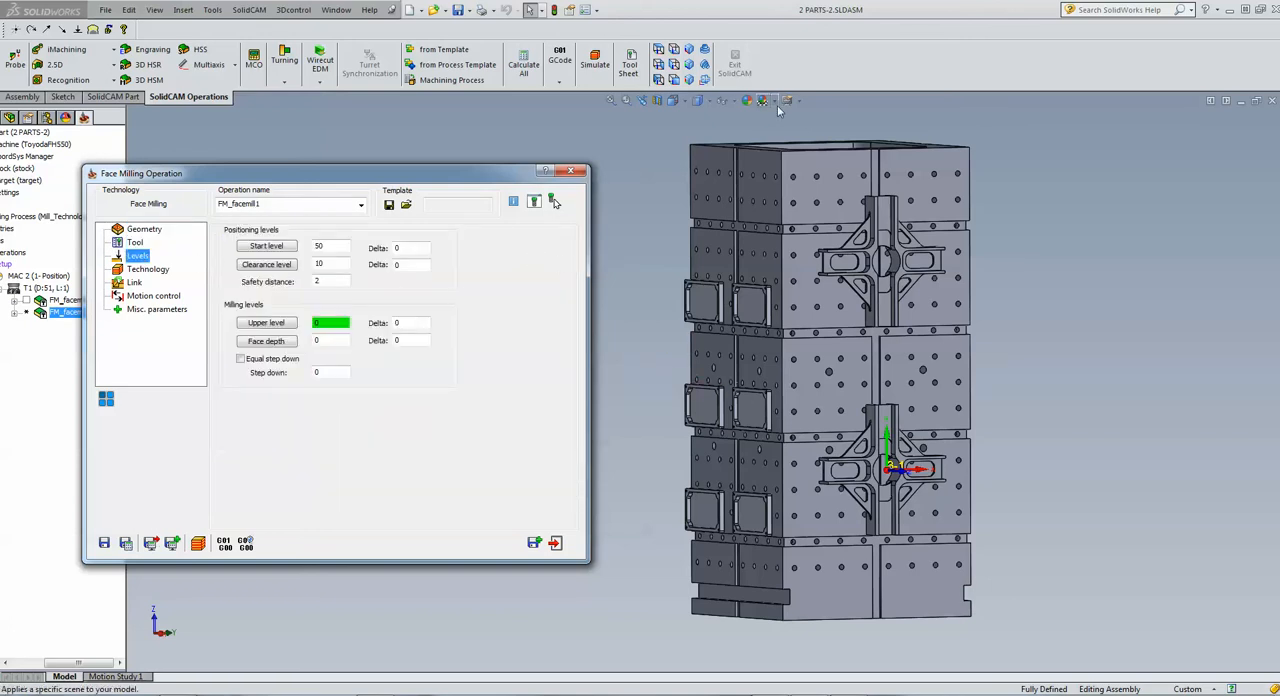
click(659, 49)
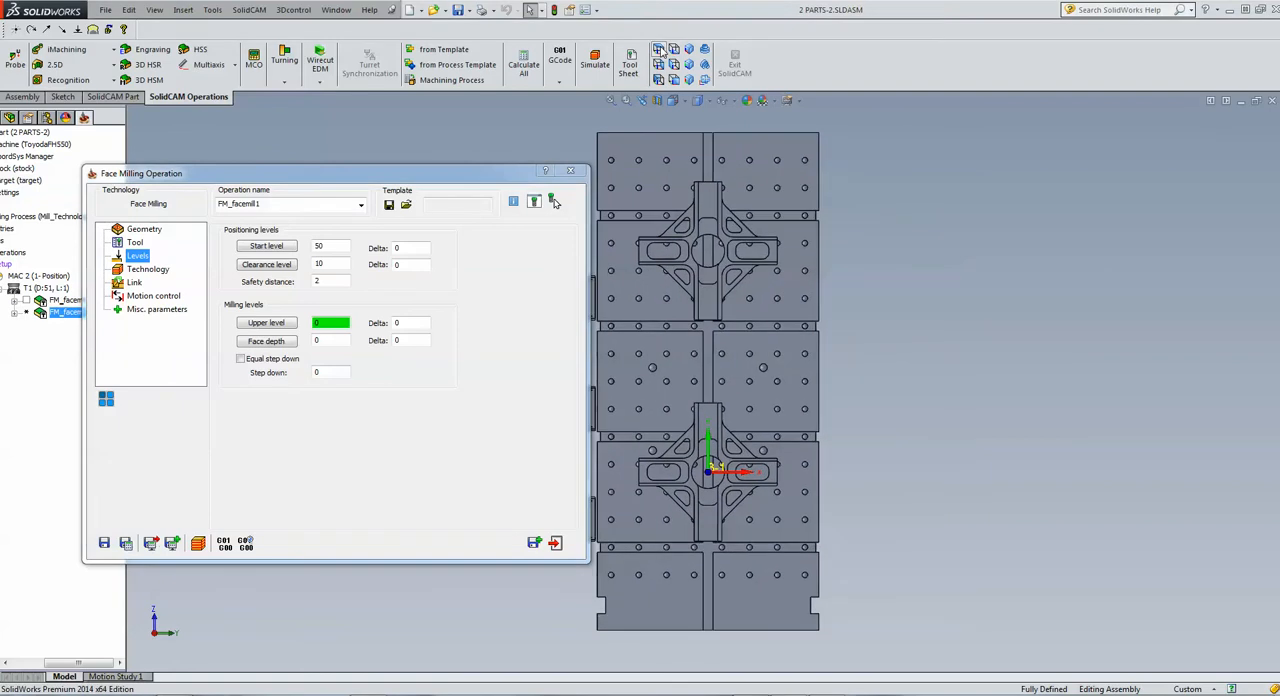
click(287, 324)
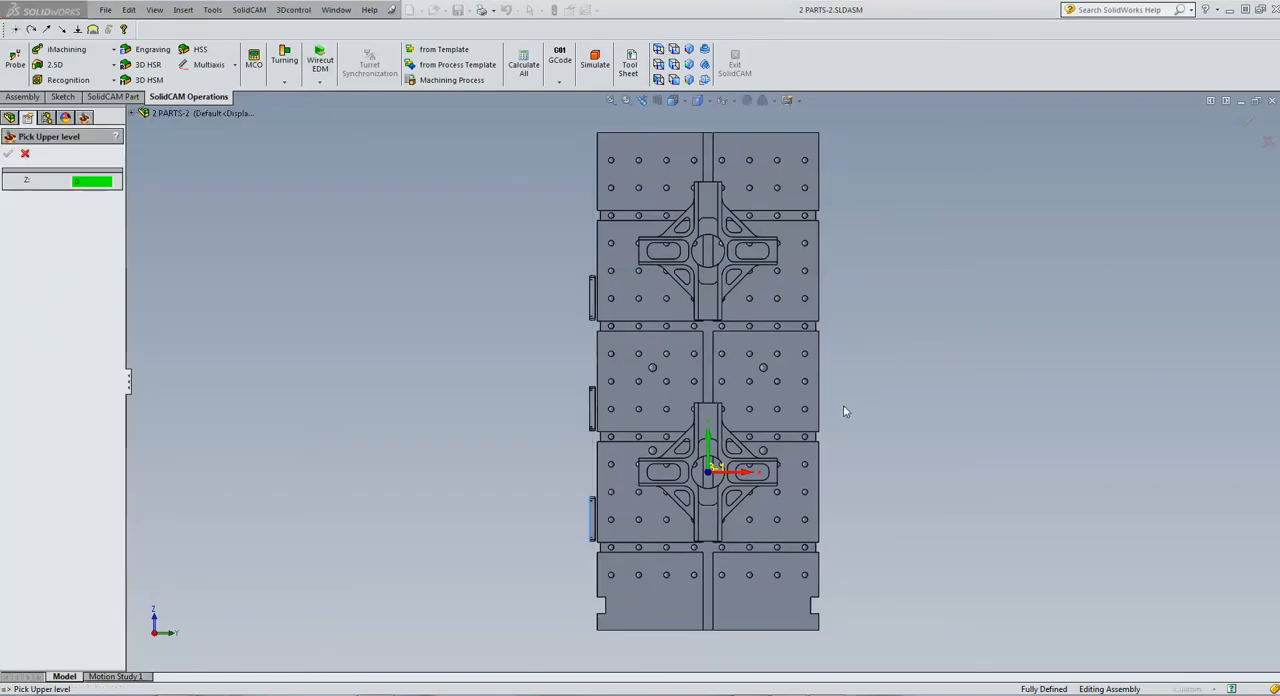
scroll(803, 442, down, 4)
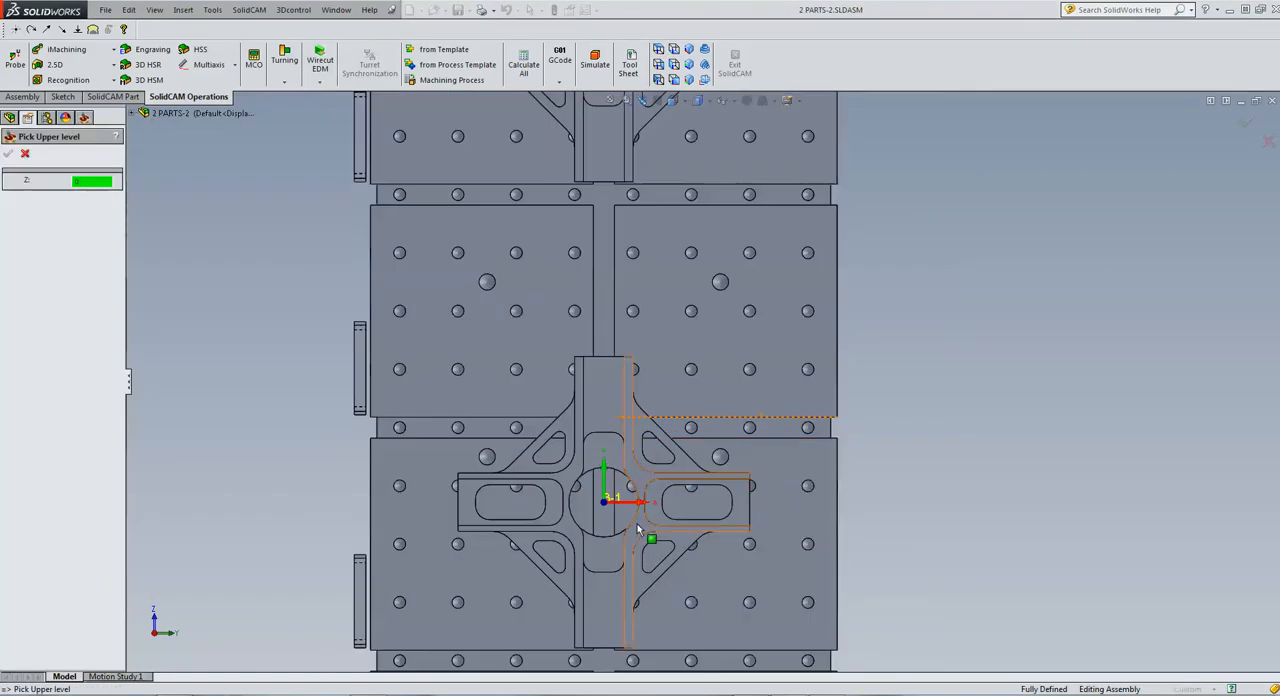
click(638, 528)
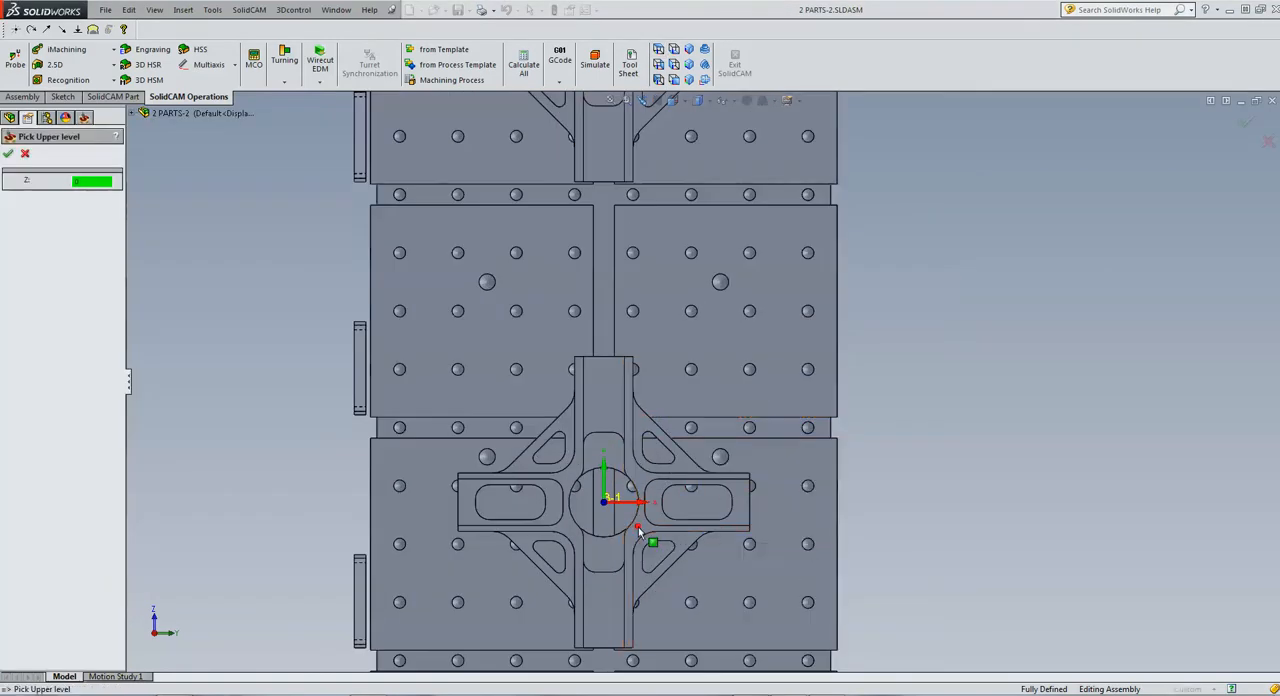
click(8, 153)
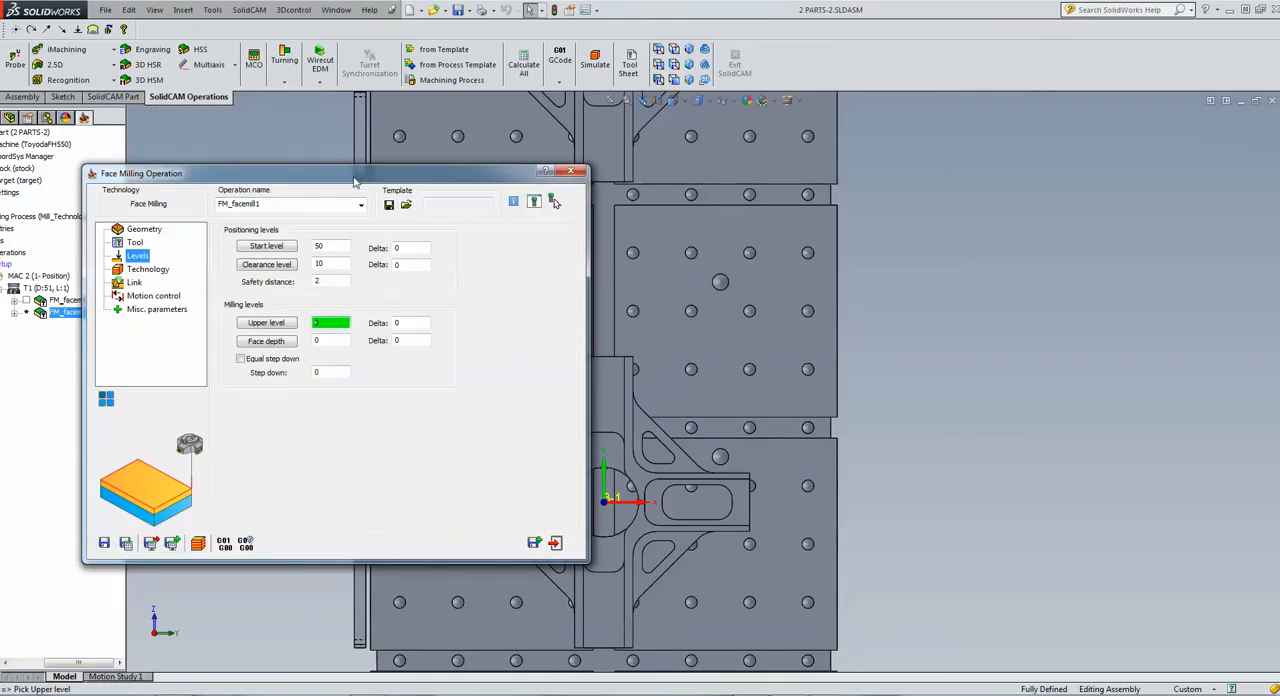
Define the face depth by picking the outer face of the lower cross-shaped part
drag(354, 181, 300, 125)
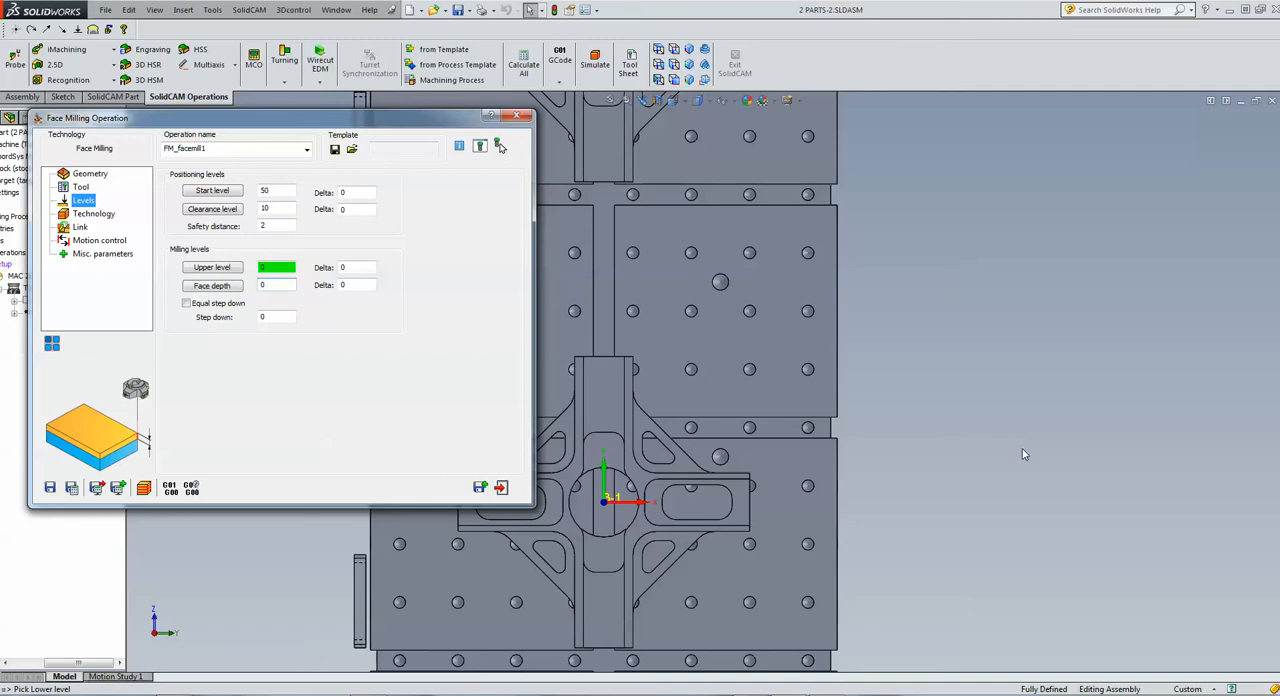
middle_drag(1022, 448, 754, 451)
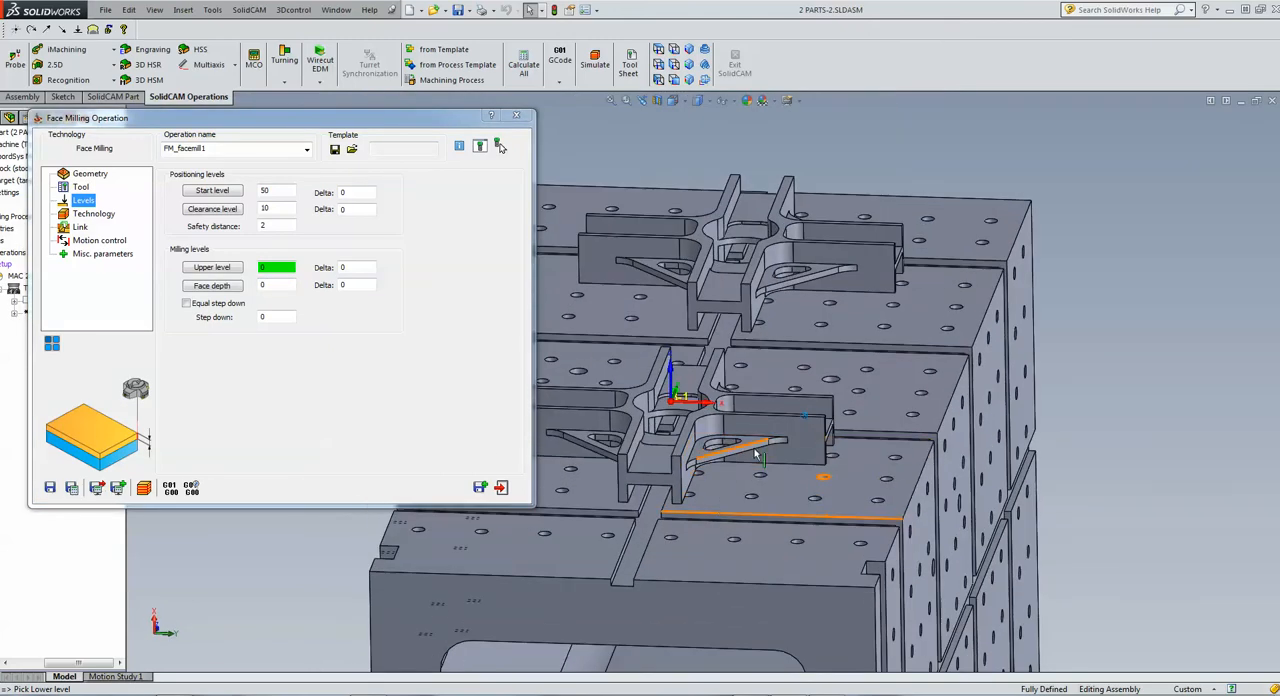
click(712, 512)
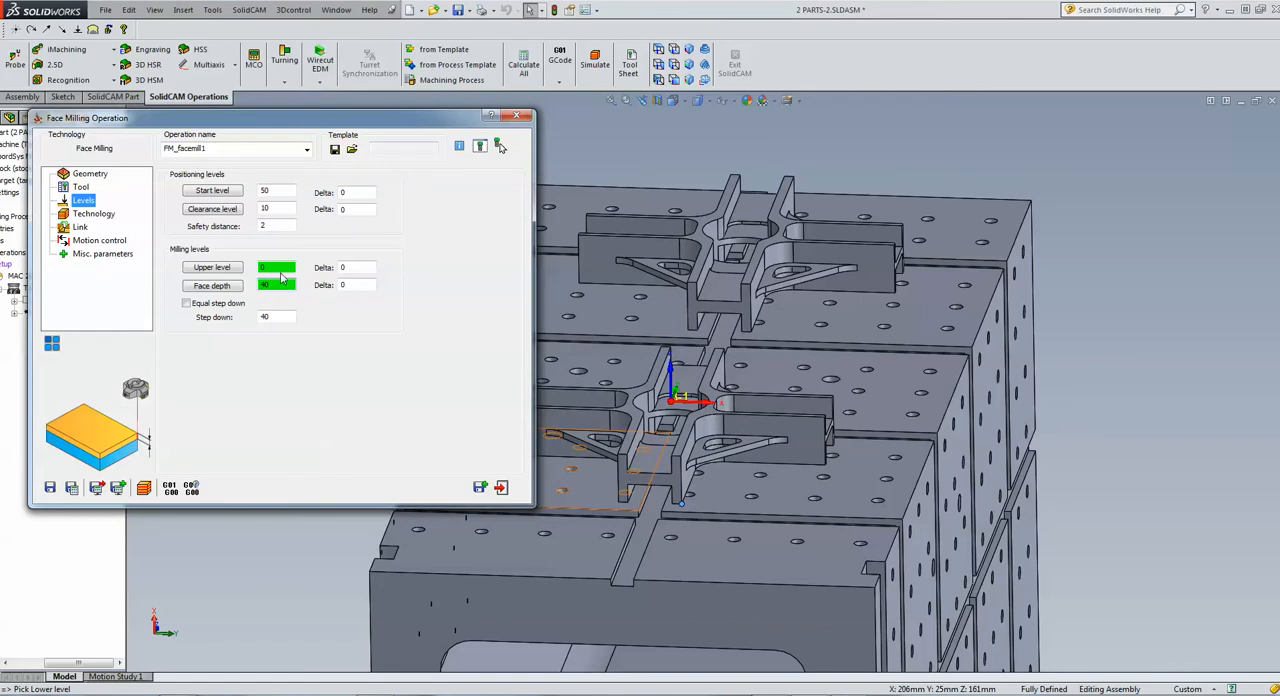
click(655, 380)
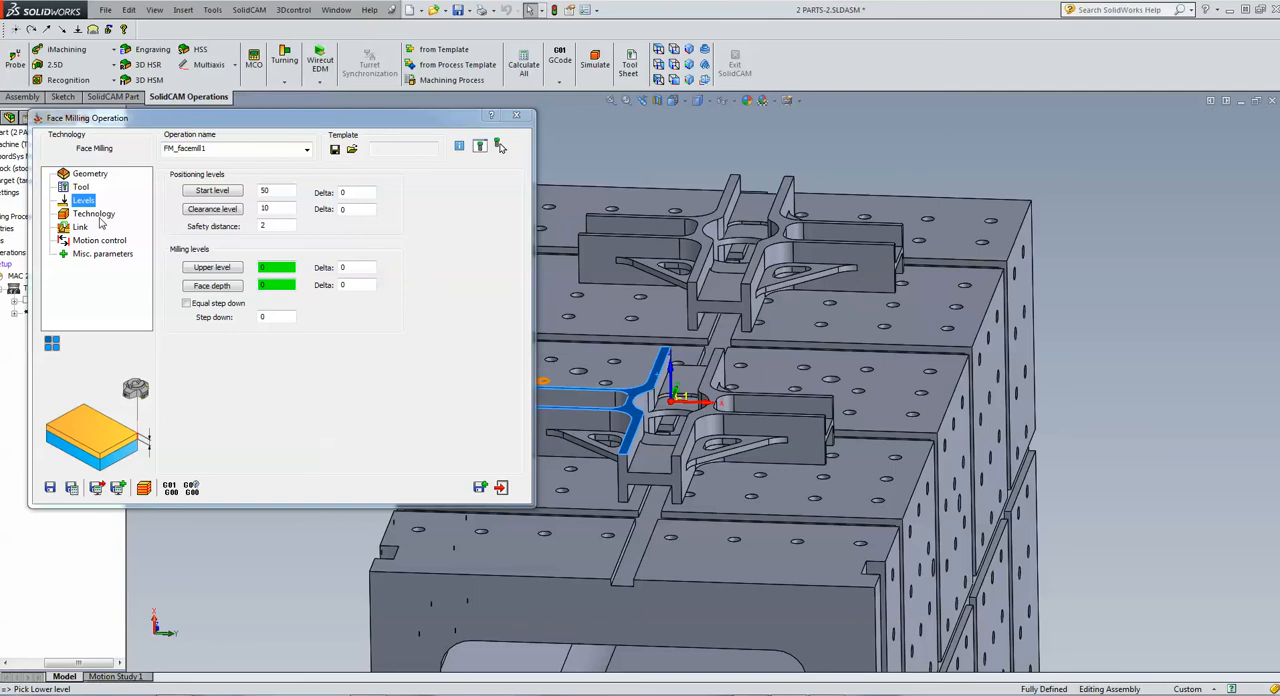
click(94, 214)
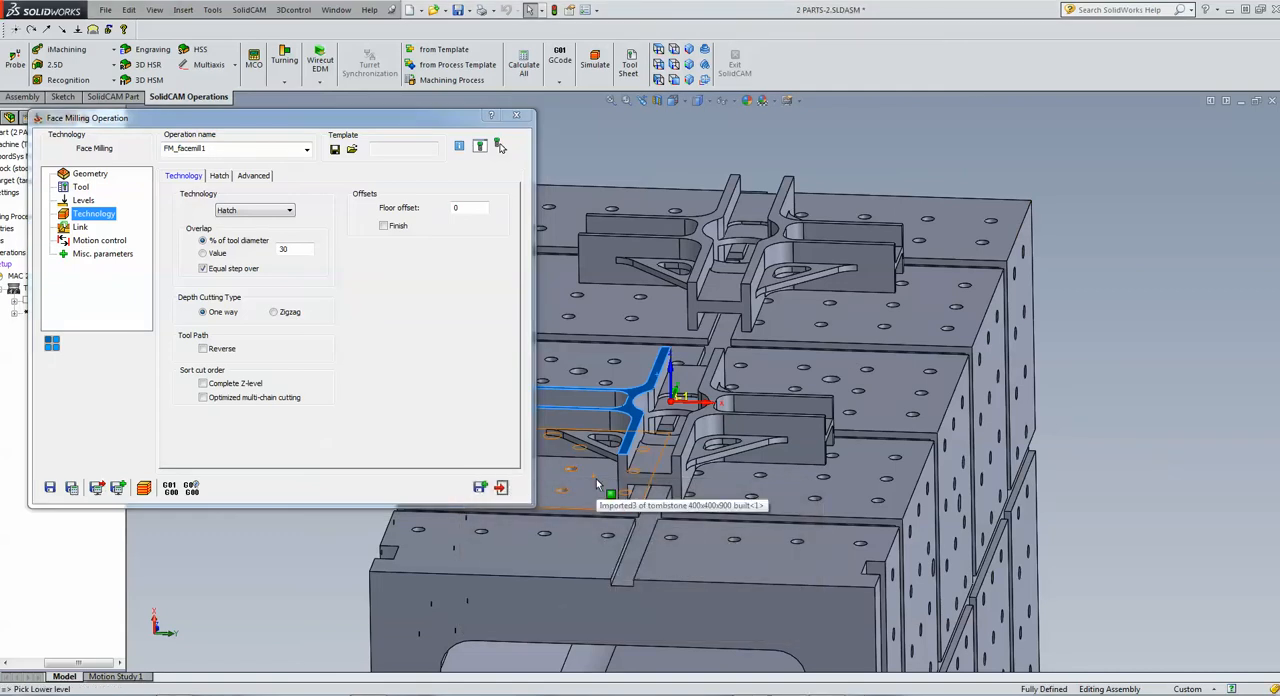
scroll(597, 485, up, 1)
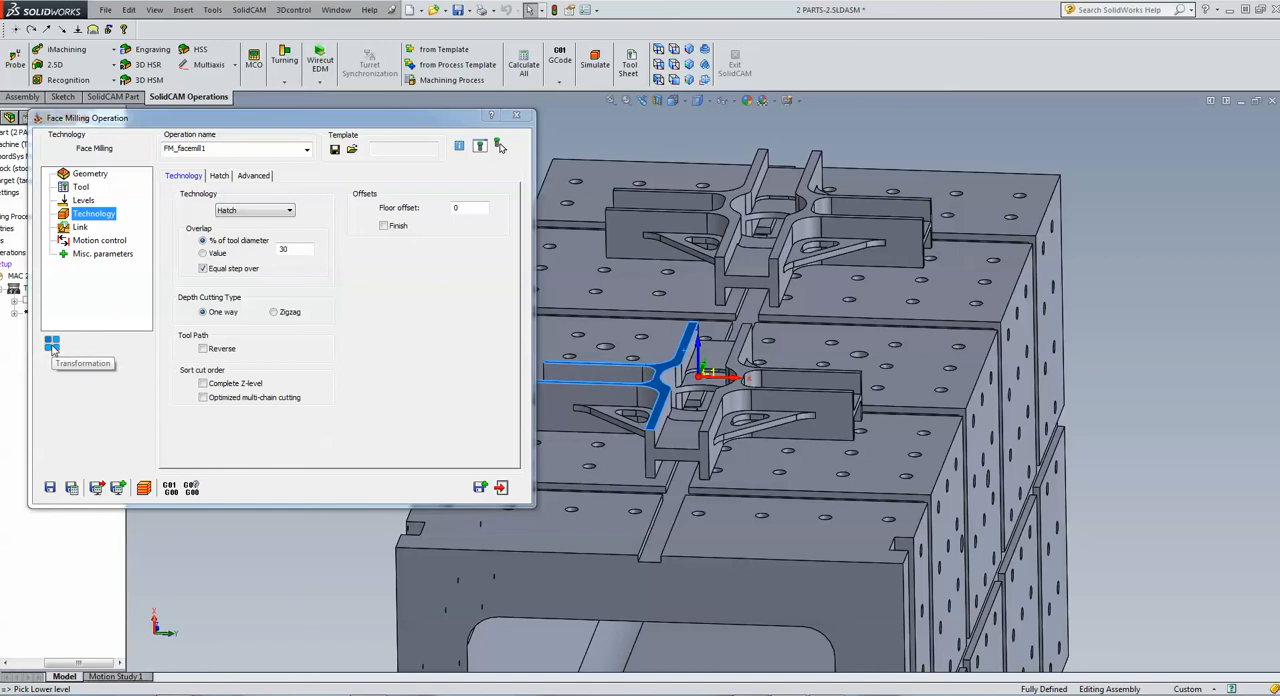
click(52, 345)
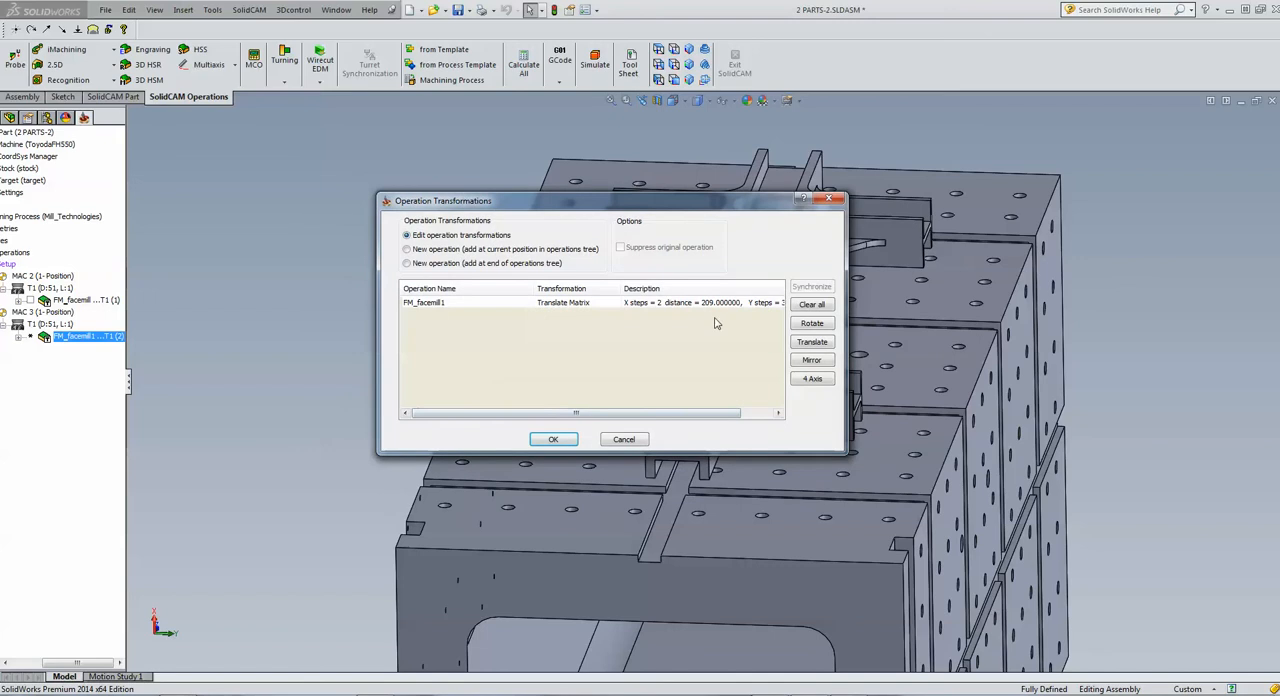
click(802, 347)
click(838, 353)
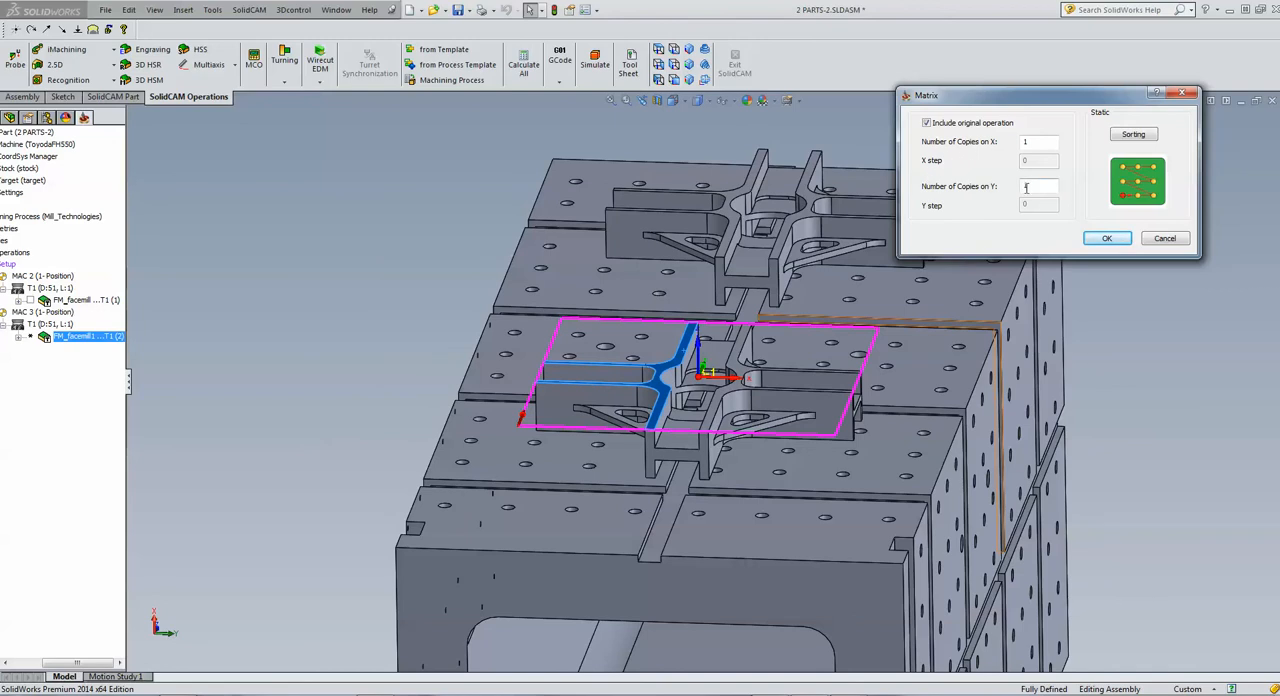
click(659, 50)
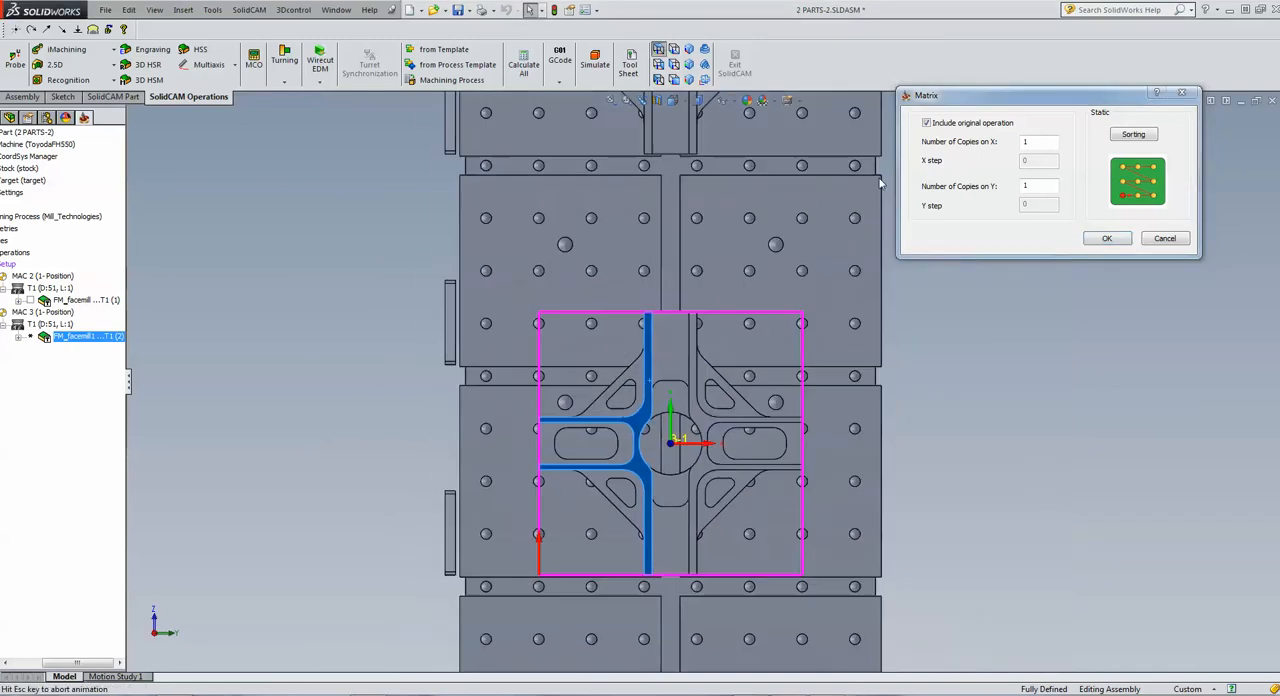
double_click(1036, 186)
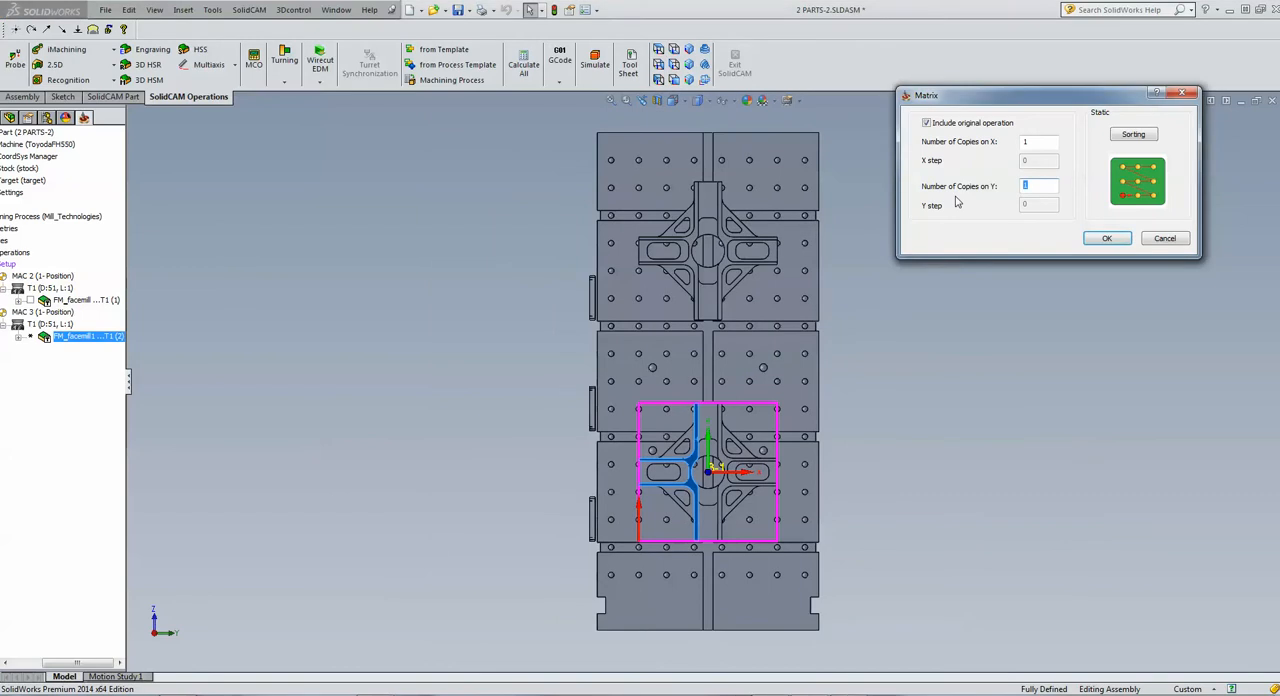
text(2)
key(Tab)
text(400)
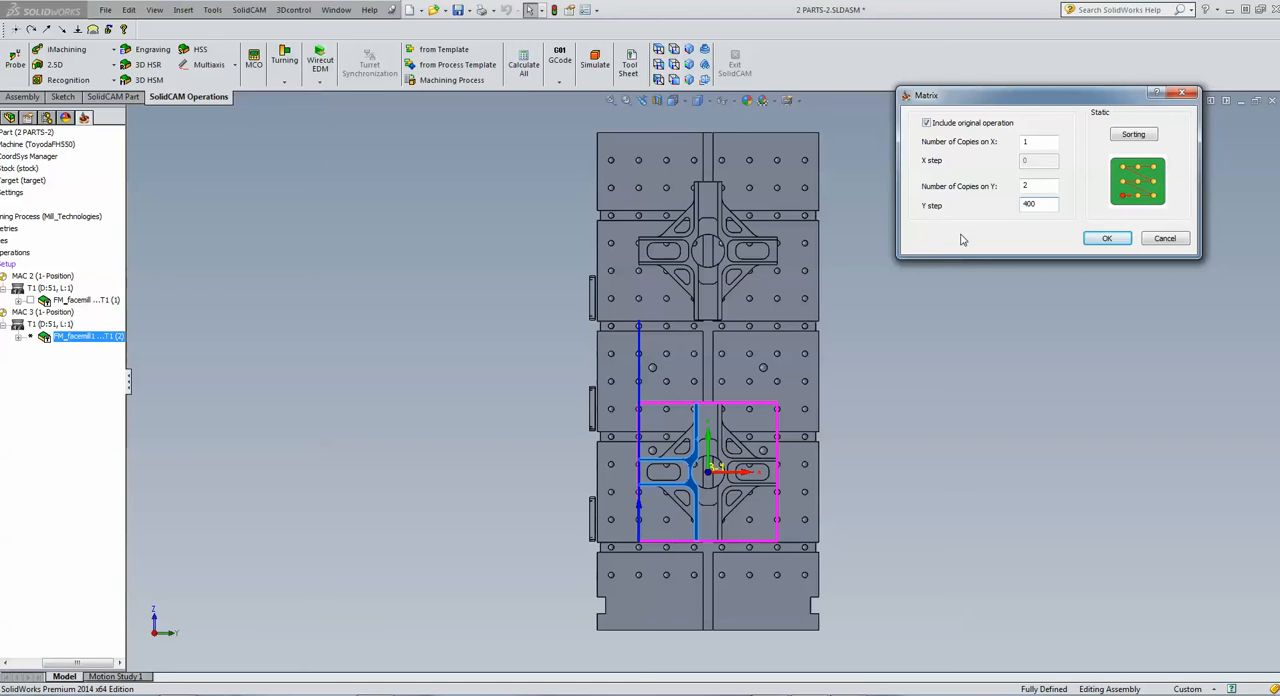
click(1137, 140)
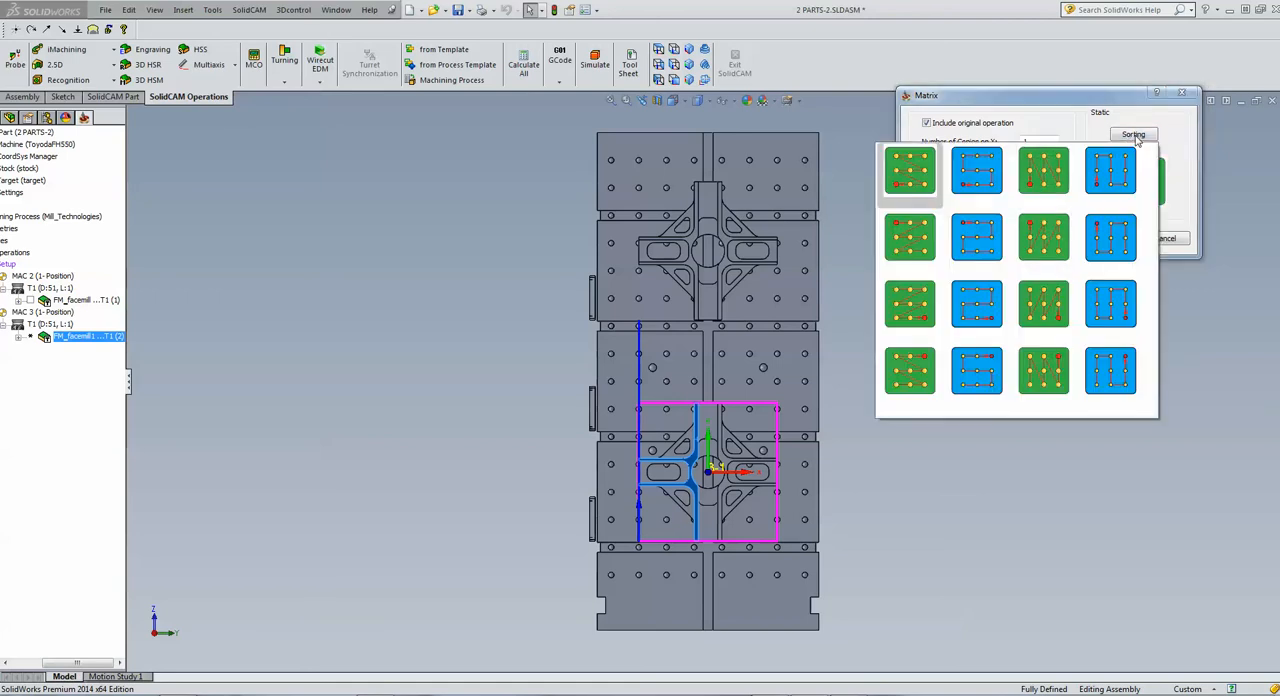
click(965, 232)
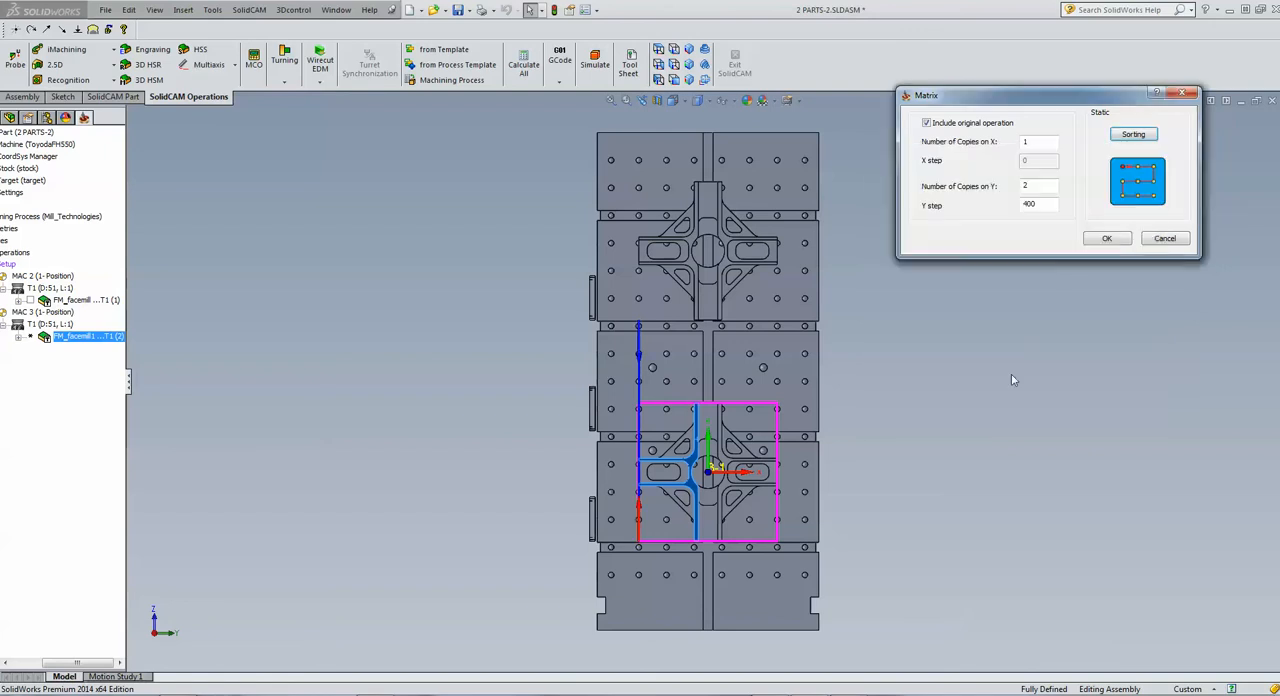
click(1106, 240)
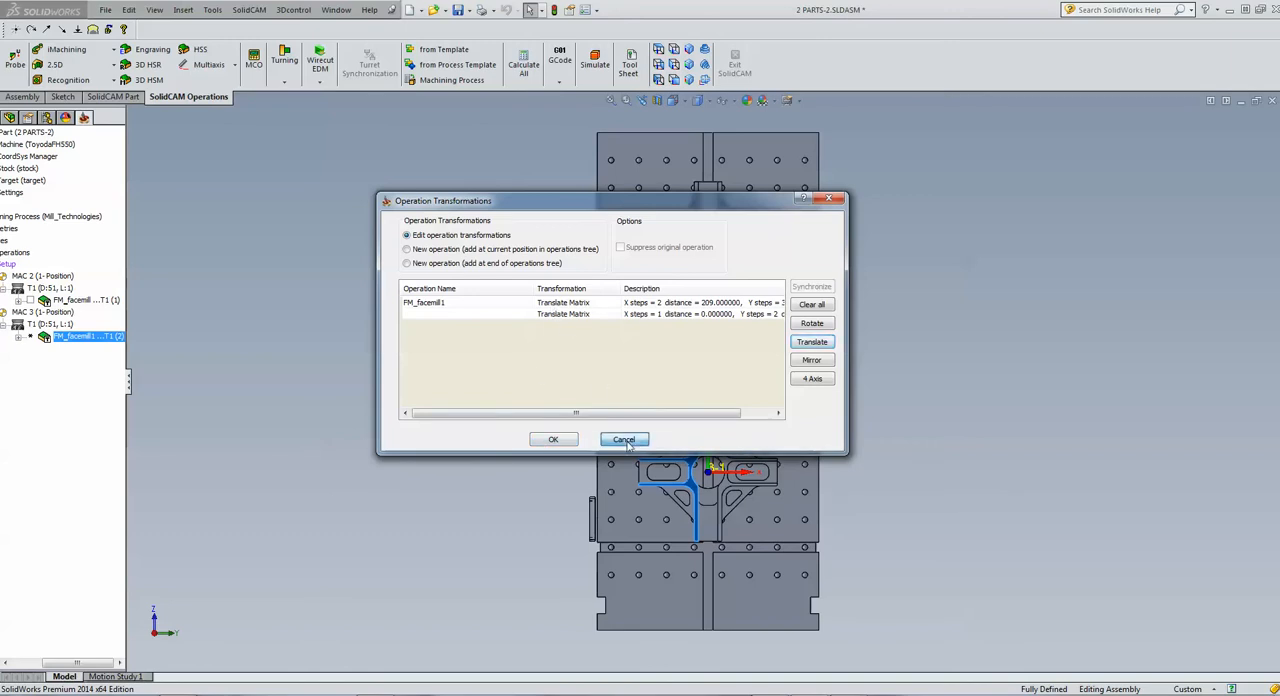
click(553, 439)
Edit the existing translate matrix to 1 copy on X and 2 copies on Y with a Y step of 400, and accept the transformation
click(52, 344)
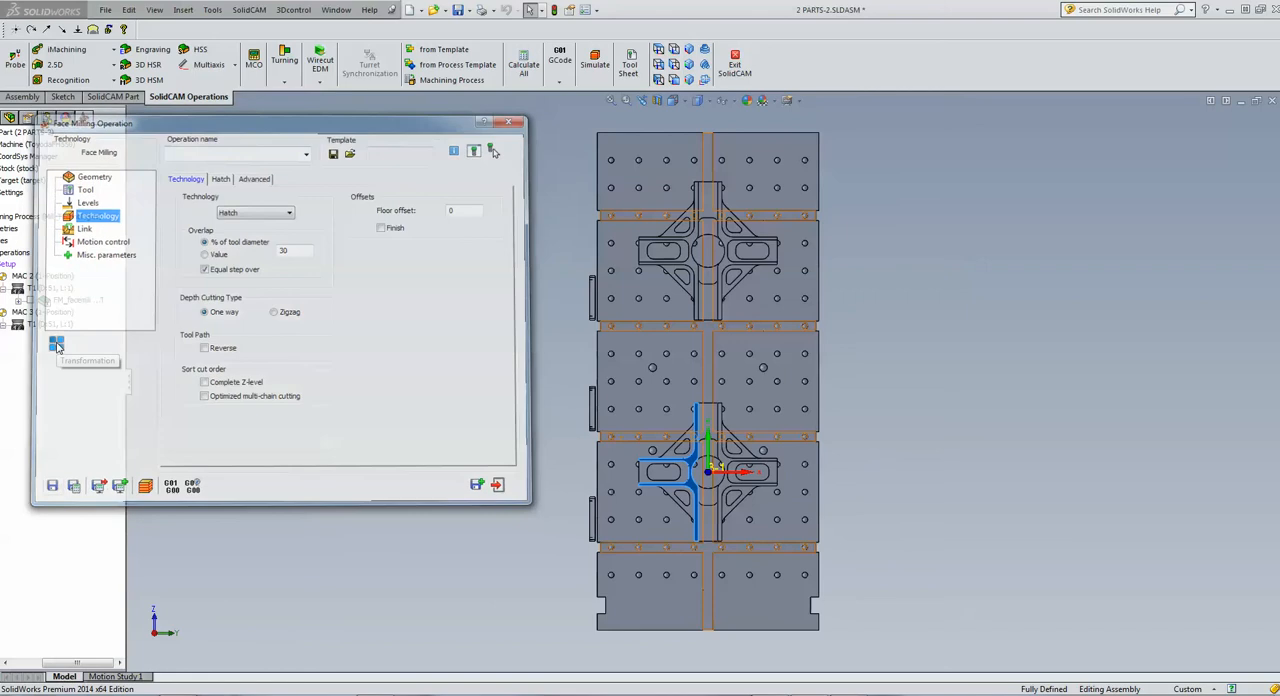
double_click(548, 304)
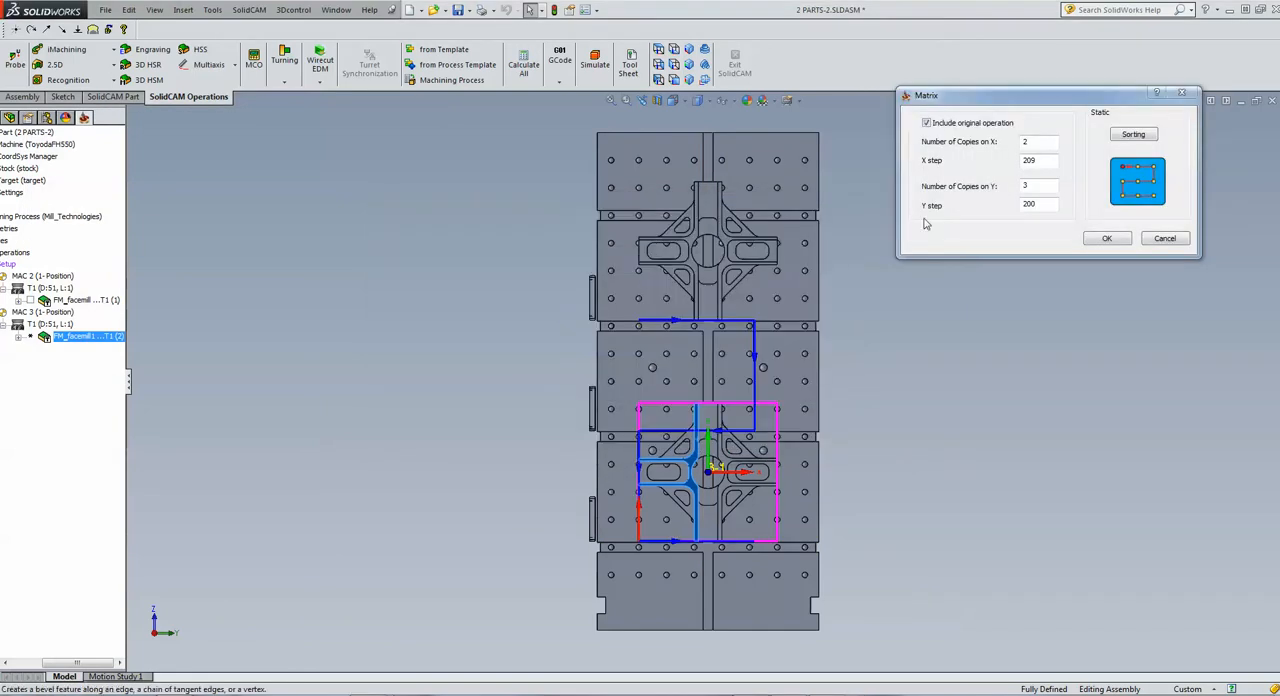
double_click(1035, 142)
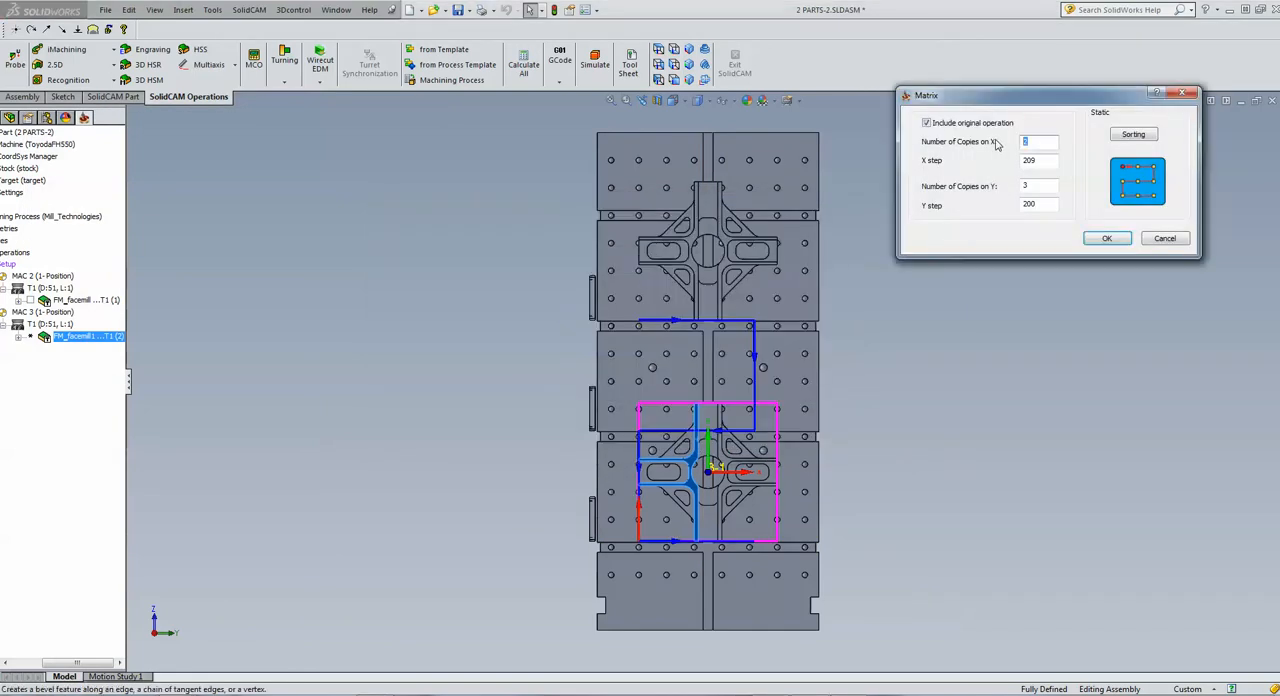
text(1)
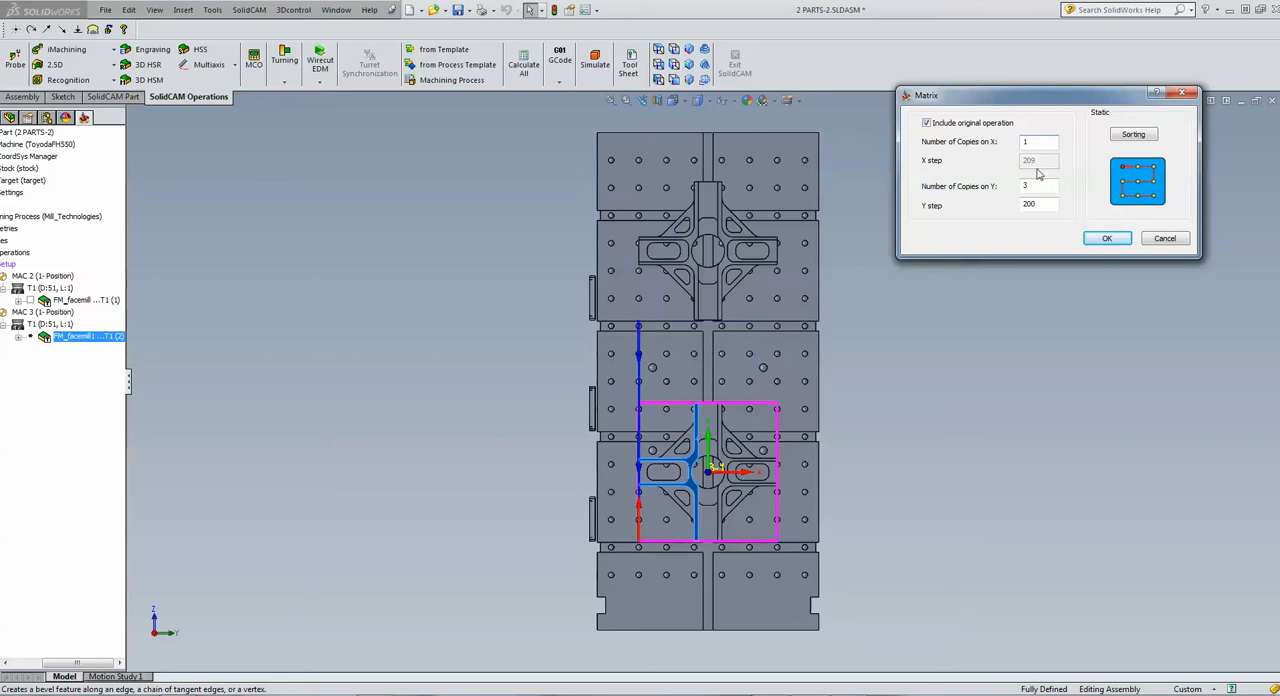
click(1040, 188)
double_click(1040, 188)
text(2)
double_click(1031, 205)
text(400)
click(1109, 238)
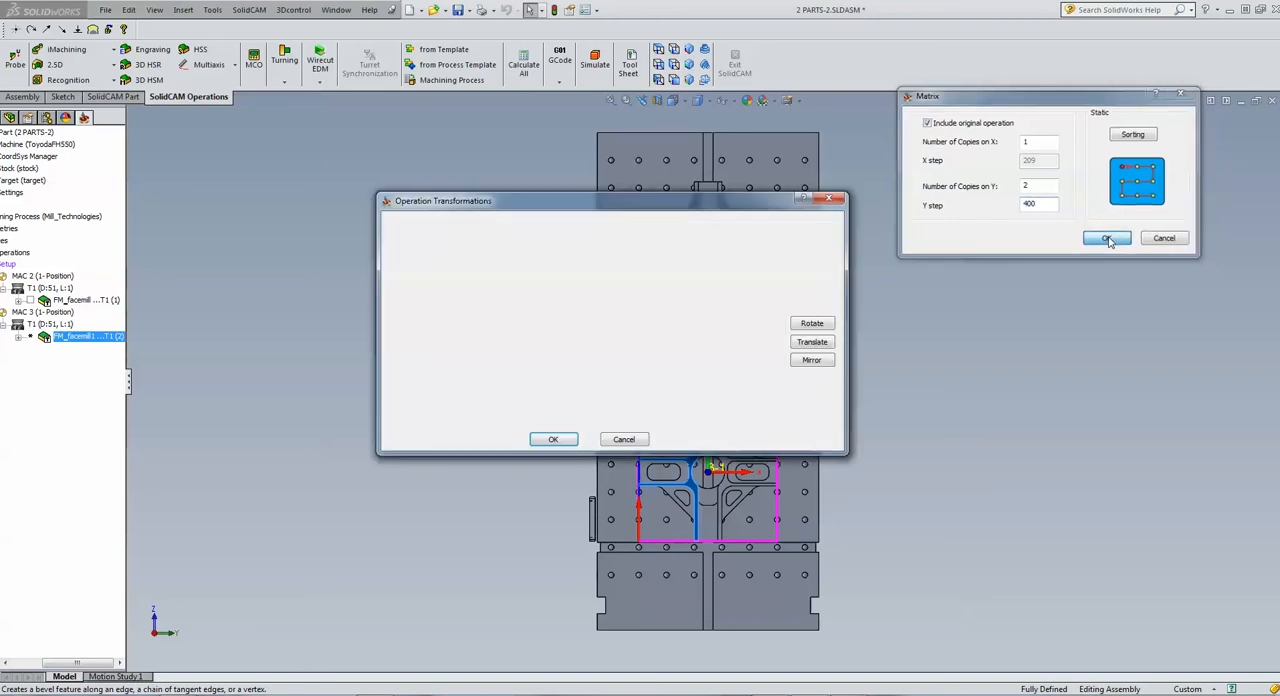
click(556, 440)
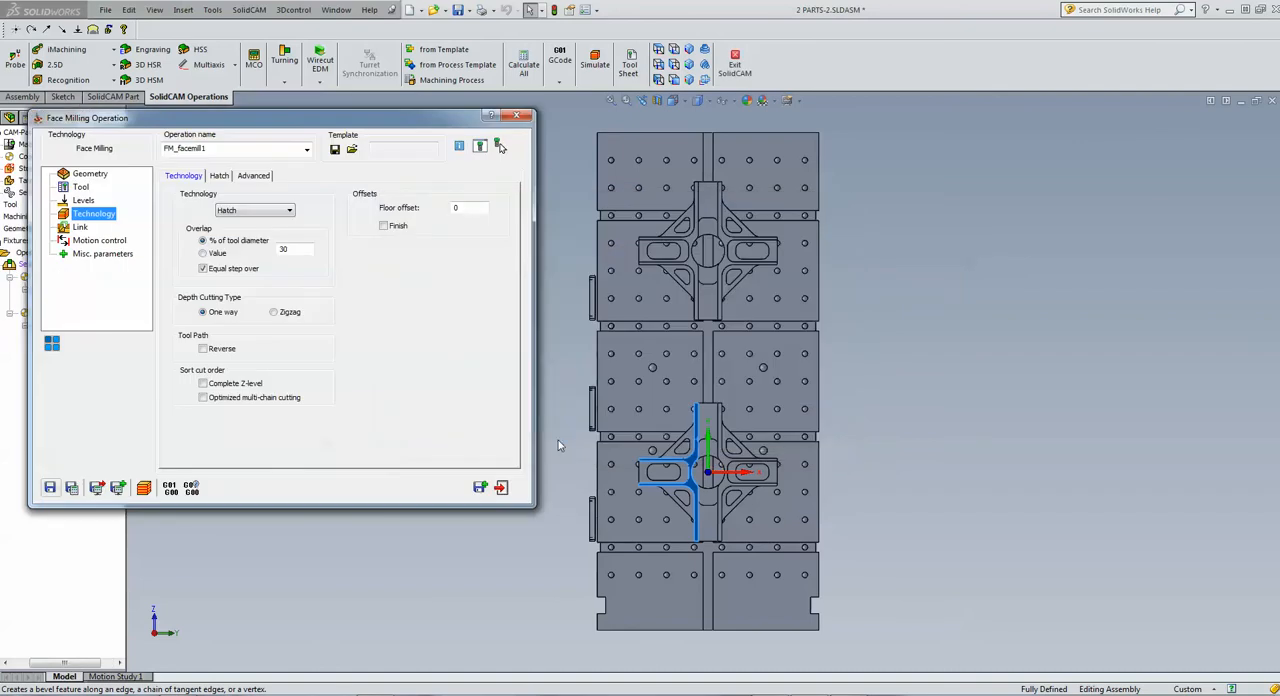
Simulate the MAC 3 face milling across both cross-shaped parts with solid verification, and exit the operation
click(144, 488)
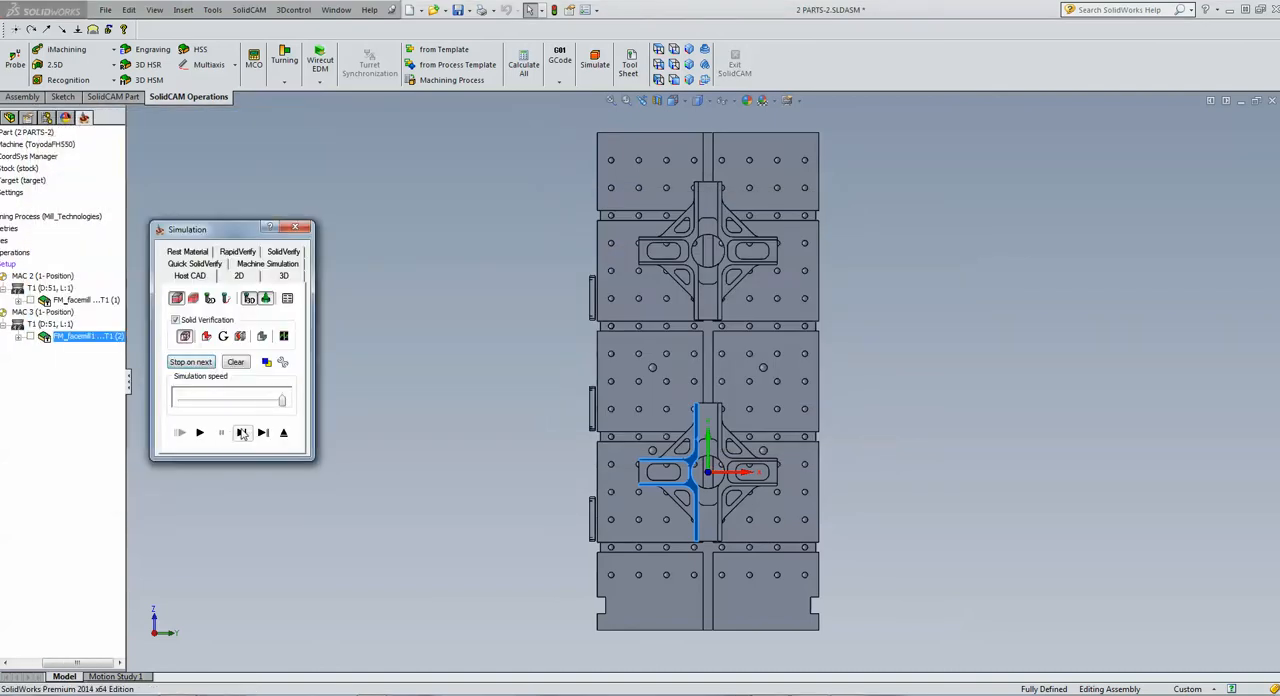
click(242, 432)
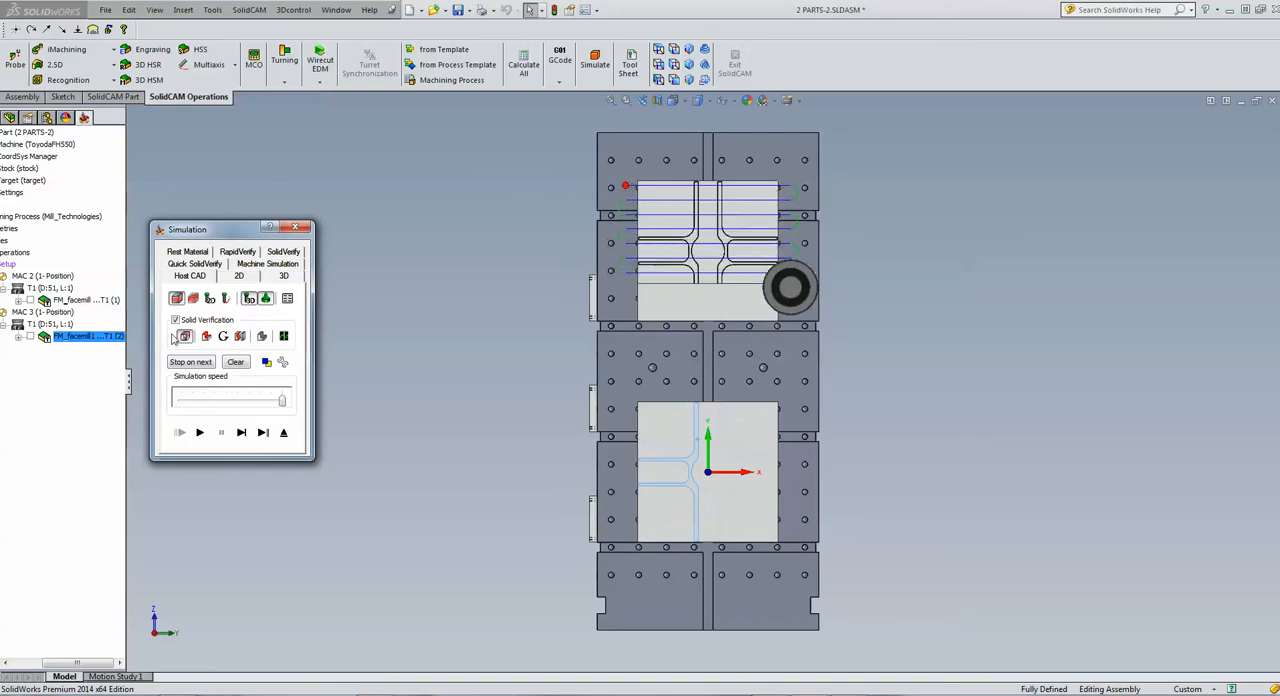
click(285, 433)
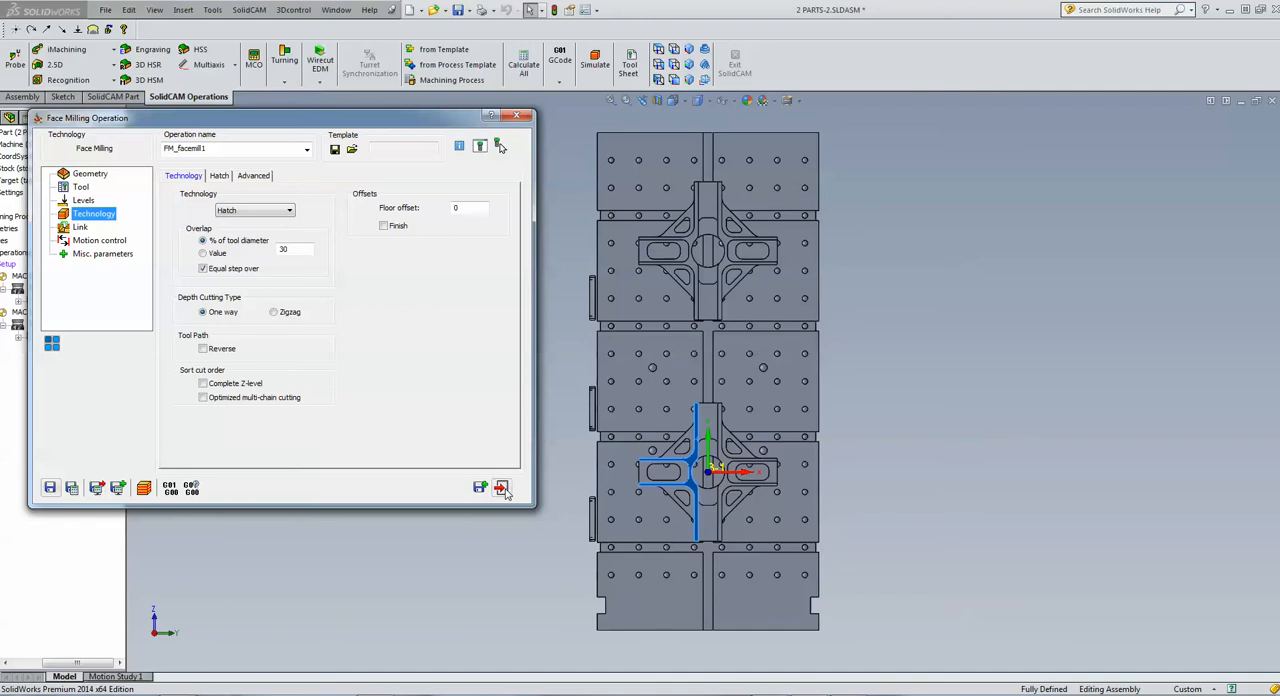
click(502, 487)
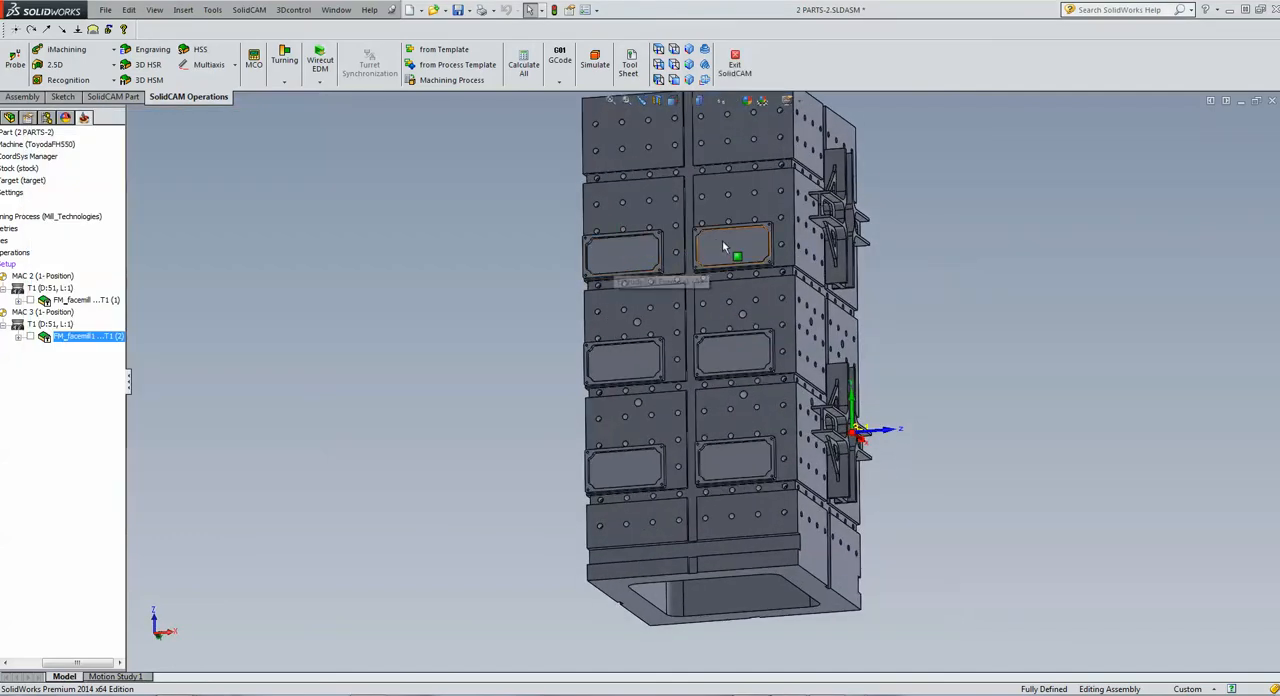
Add a 2.5D Pocket operation and assign it to the MAC 2 (1-Position) coordinate system
click(58, 66)
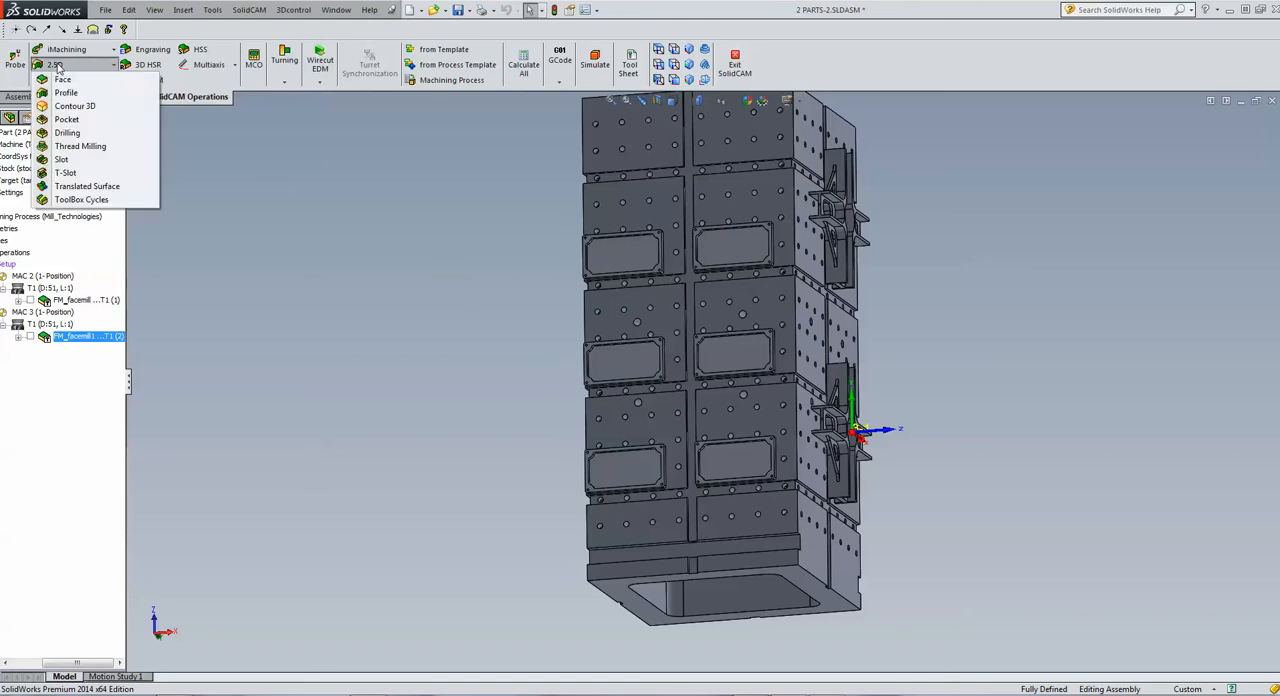
click(79, 121)
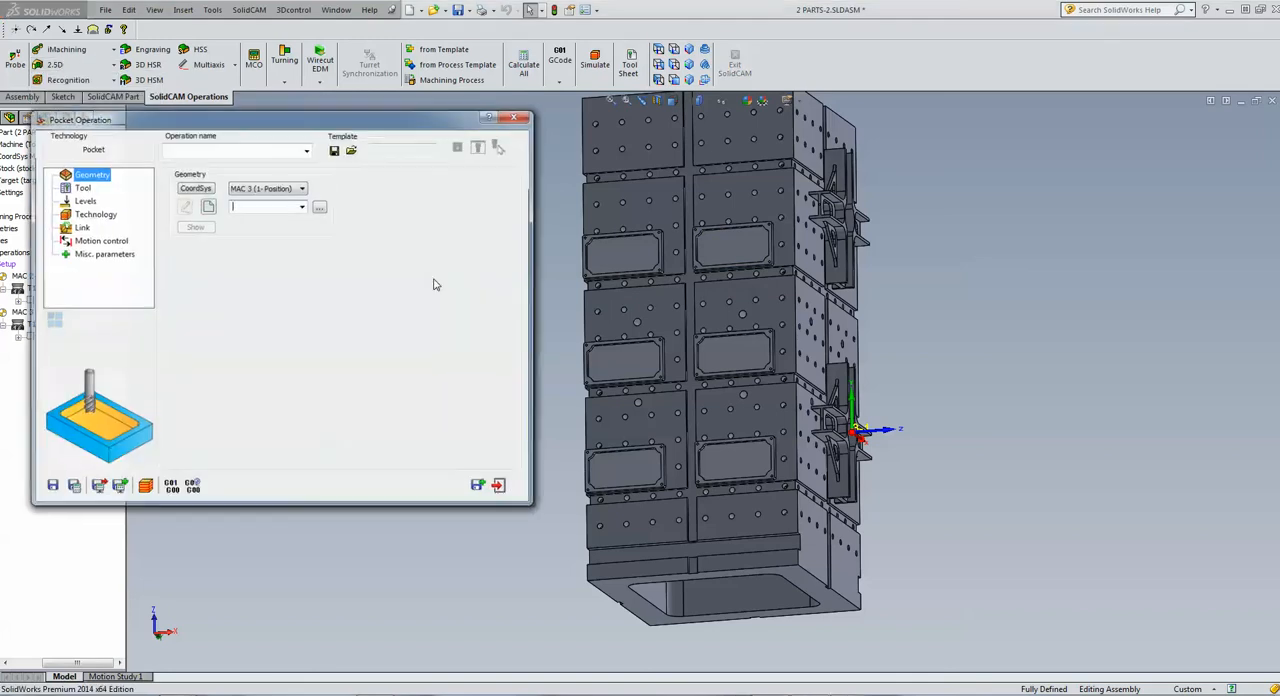
click(254, 193)
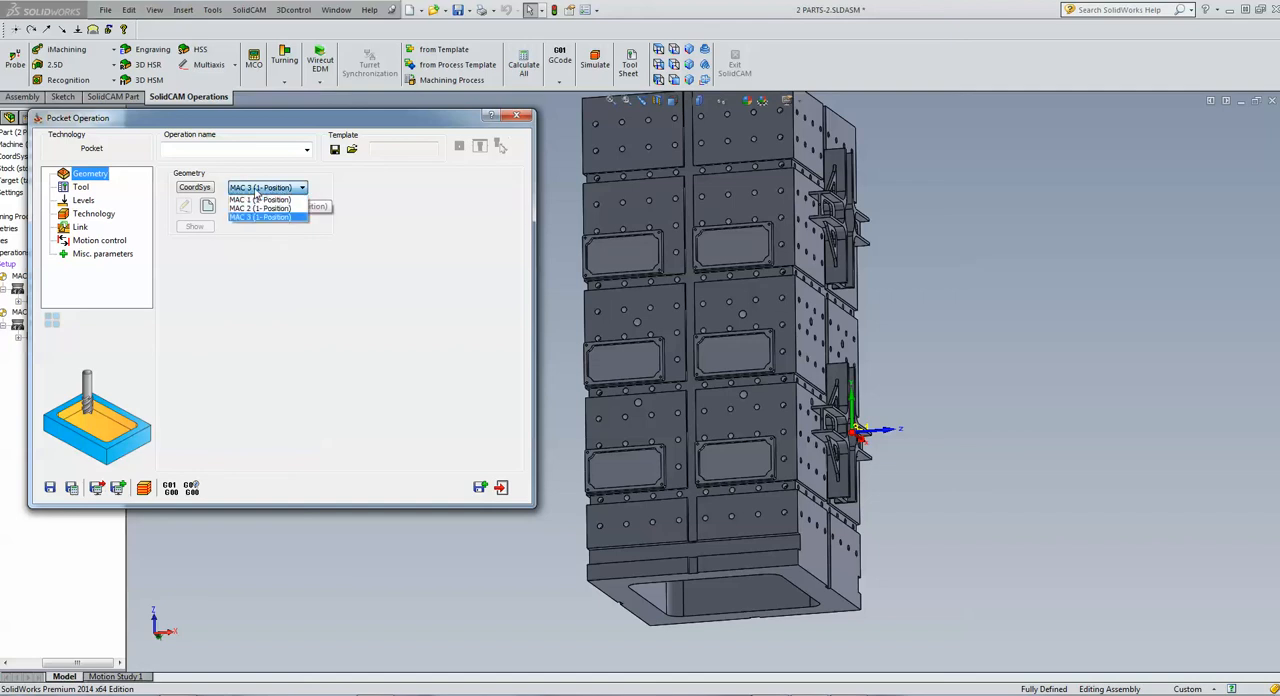
click(259, 214)
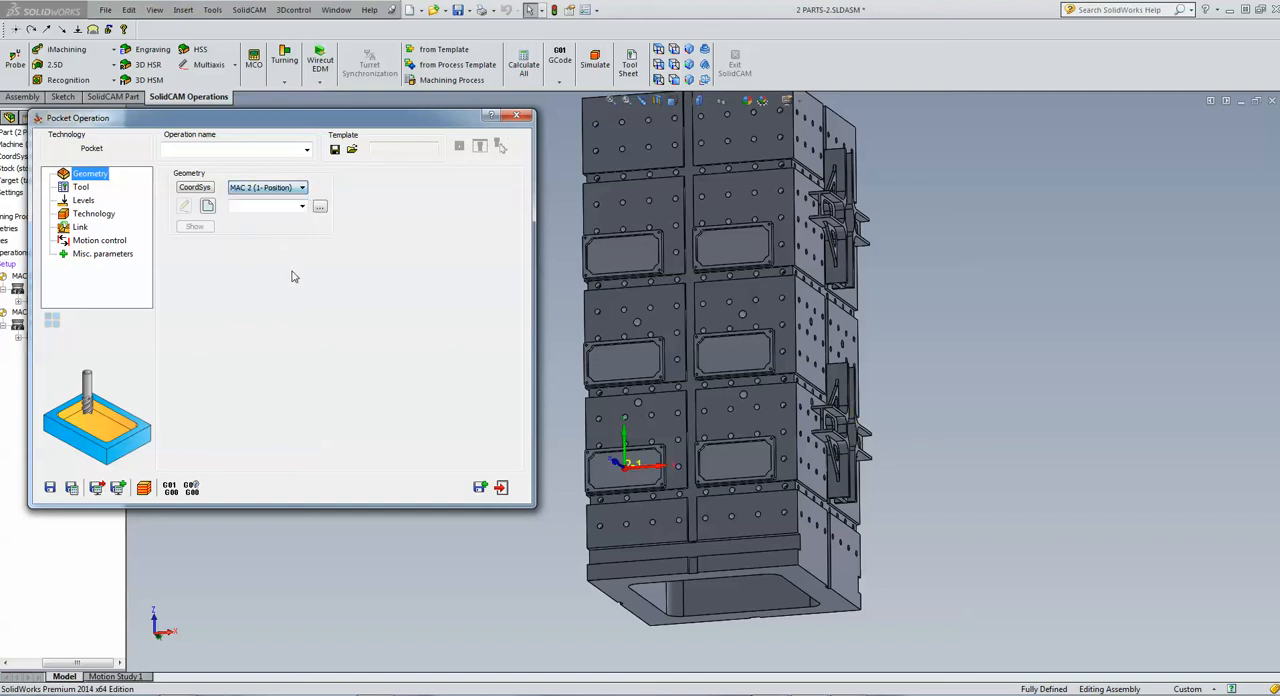
Define the pocket geometry as an Auto-constant Z chain around the pocket of the plate at the MAC 2 origin, and accept it
click(207, 206)
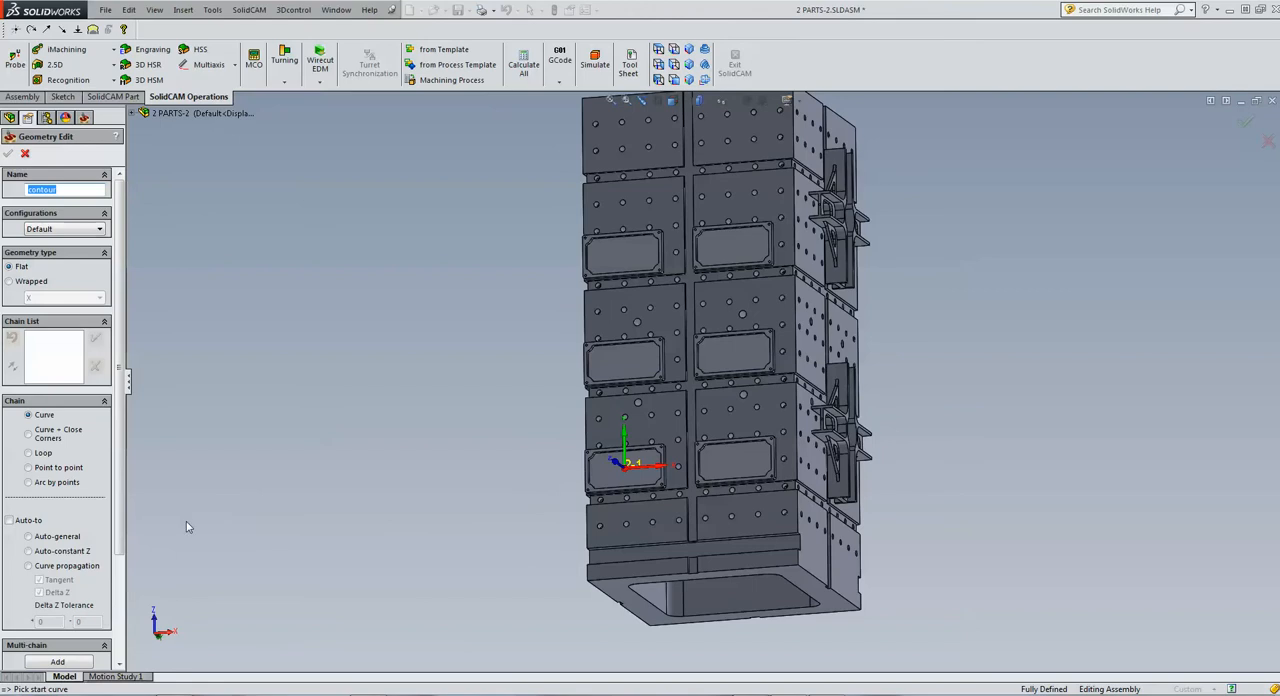
click(48, 552)
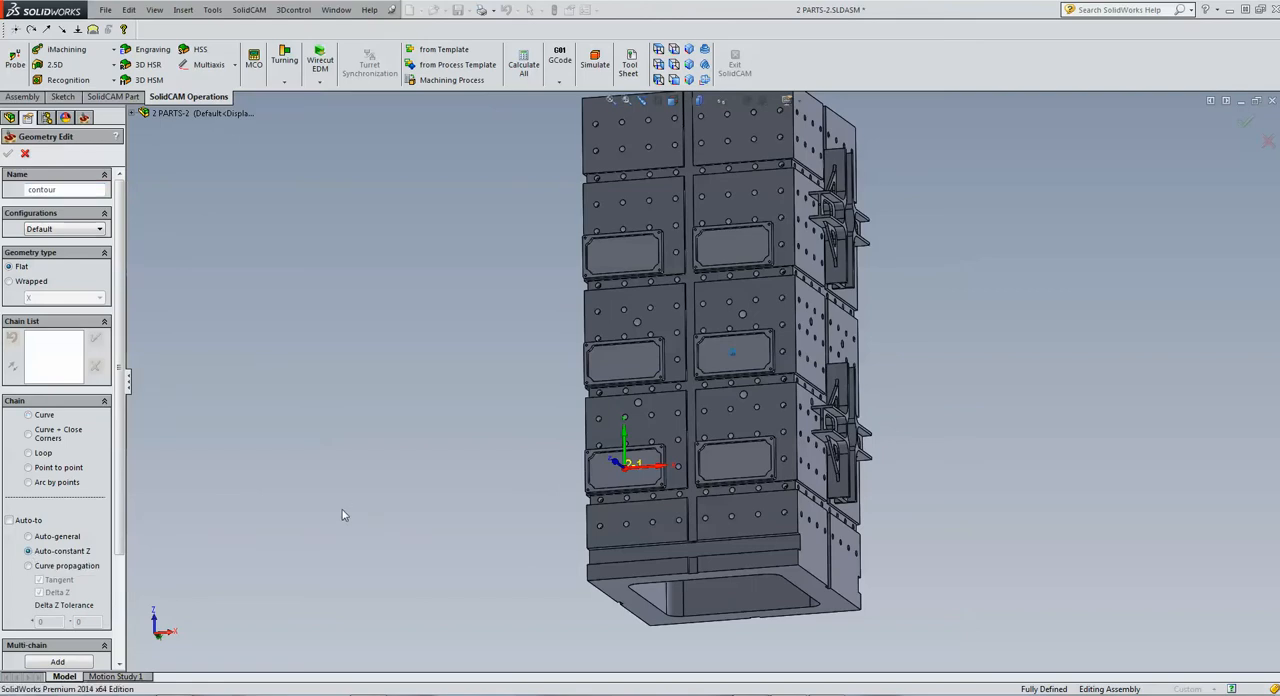
middle_drag(560, 460, 676, 407)
scroll(677, 407, down, 10)
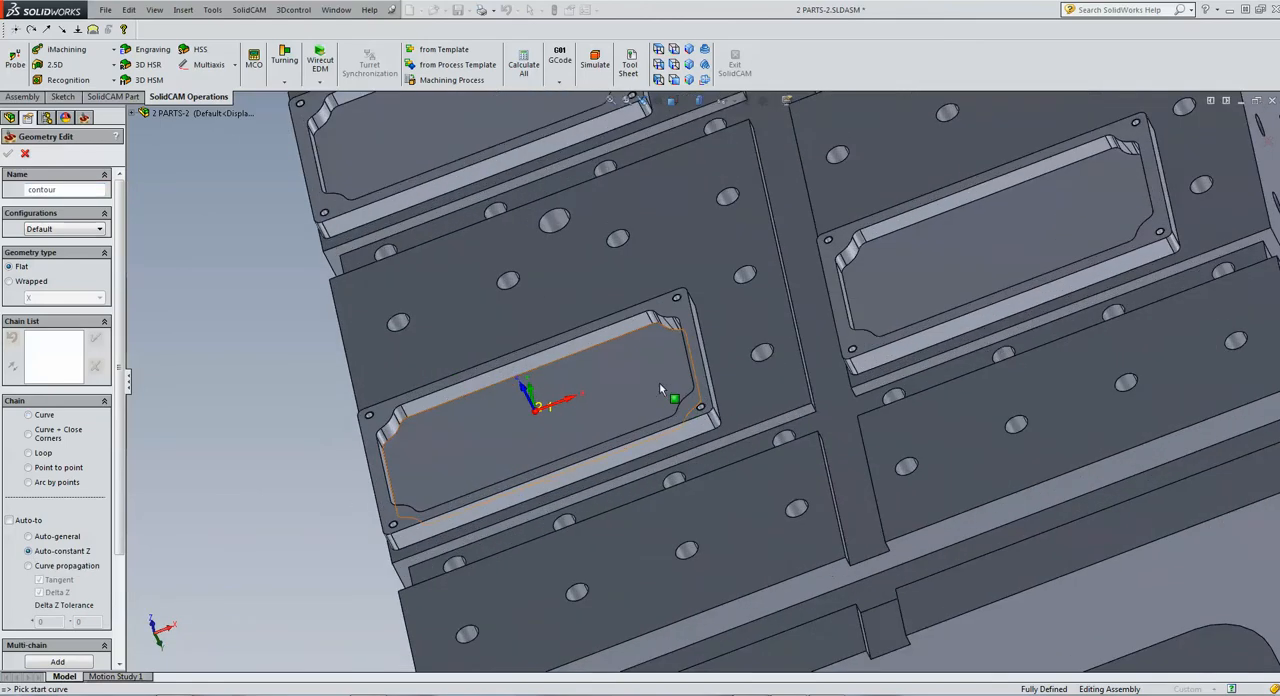
click(634, 301)
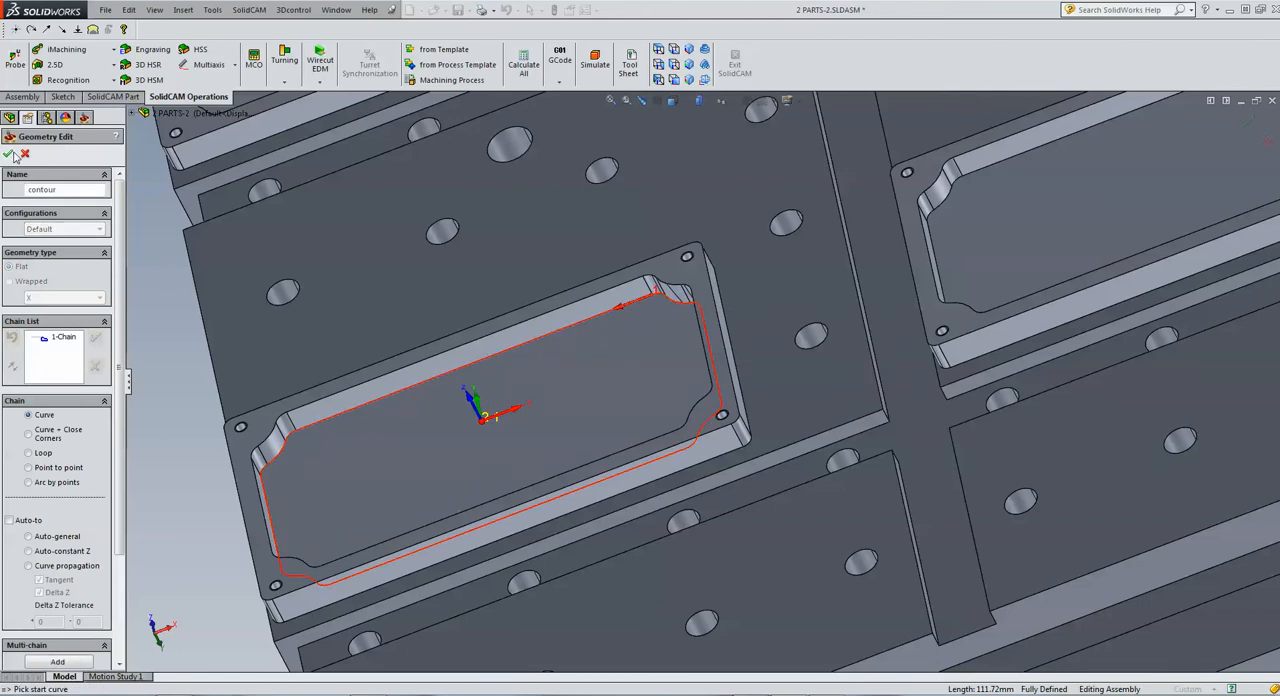
click(8, 153)
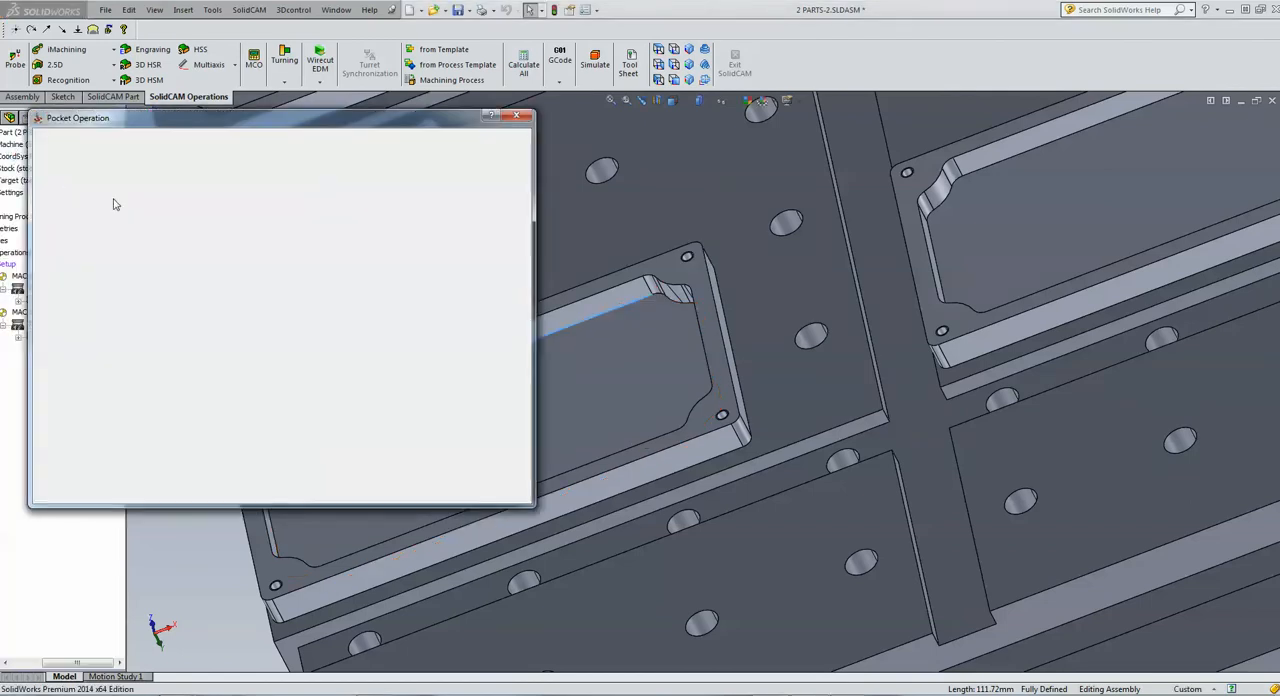
Add a new end mill with 10 mm diameter and 10 mm arbor diameter, fit the BT50 ER 40x100 holder, and select it for the pocket
click(81, 188)
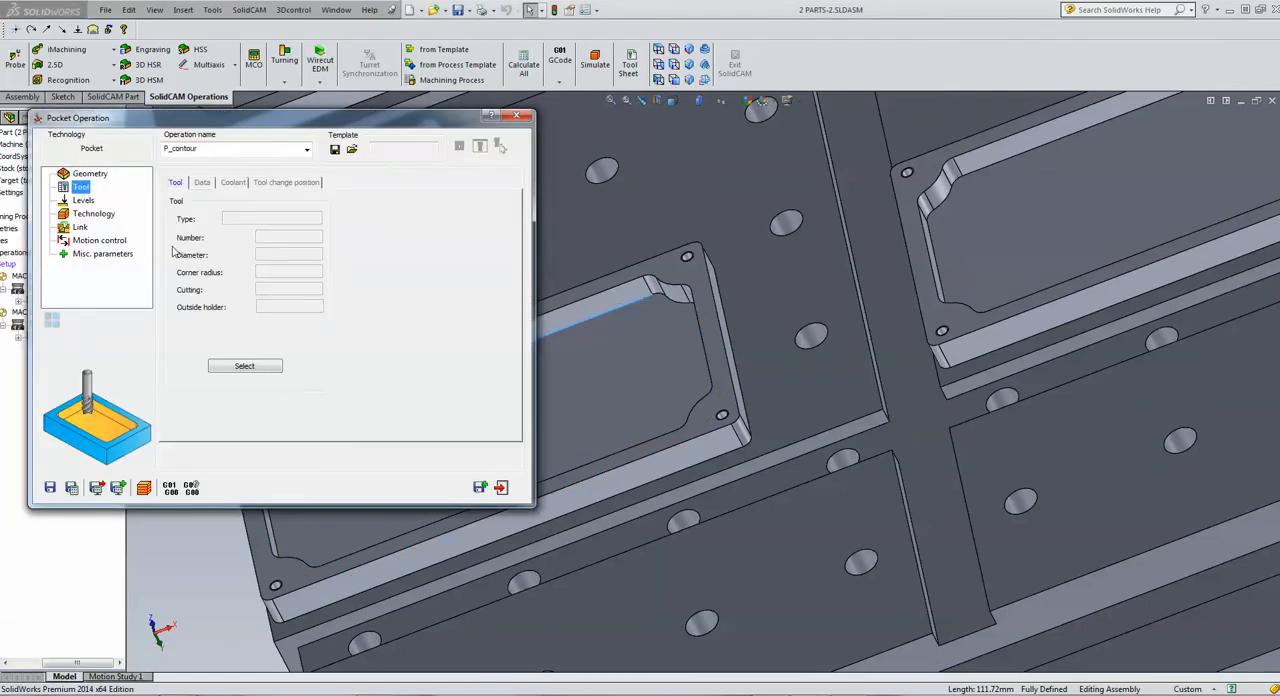
click(245, 366)
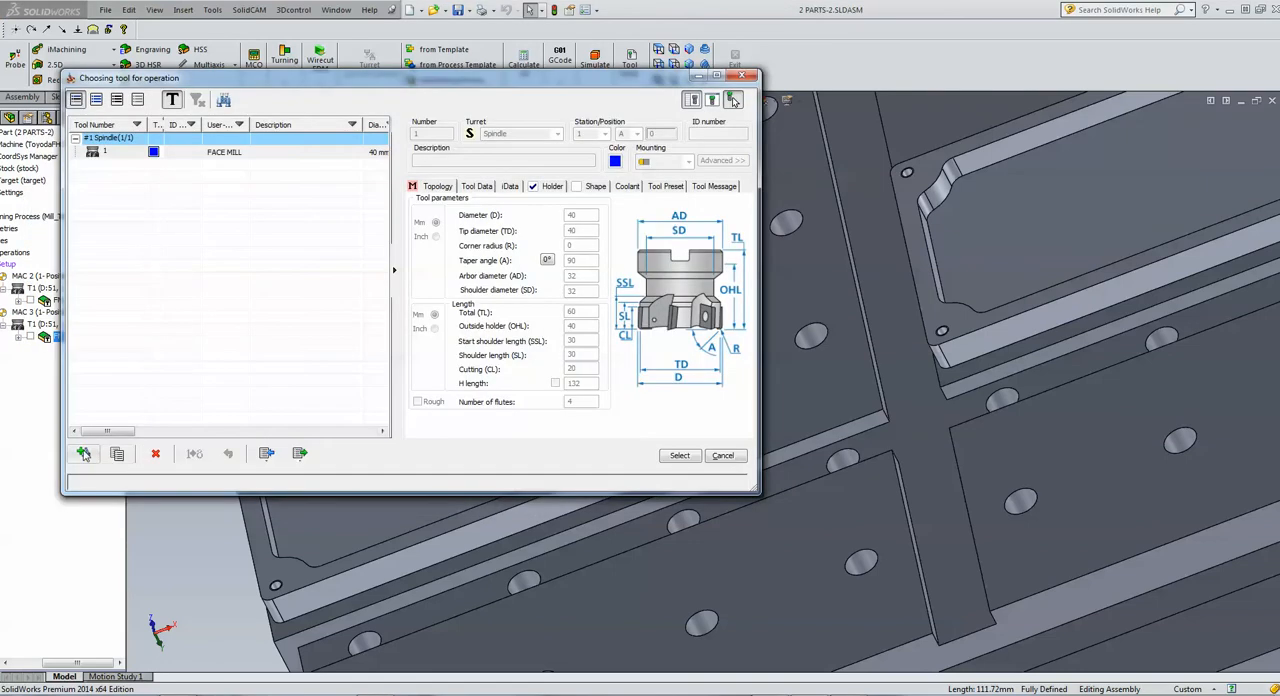
click(85, 456)
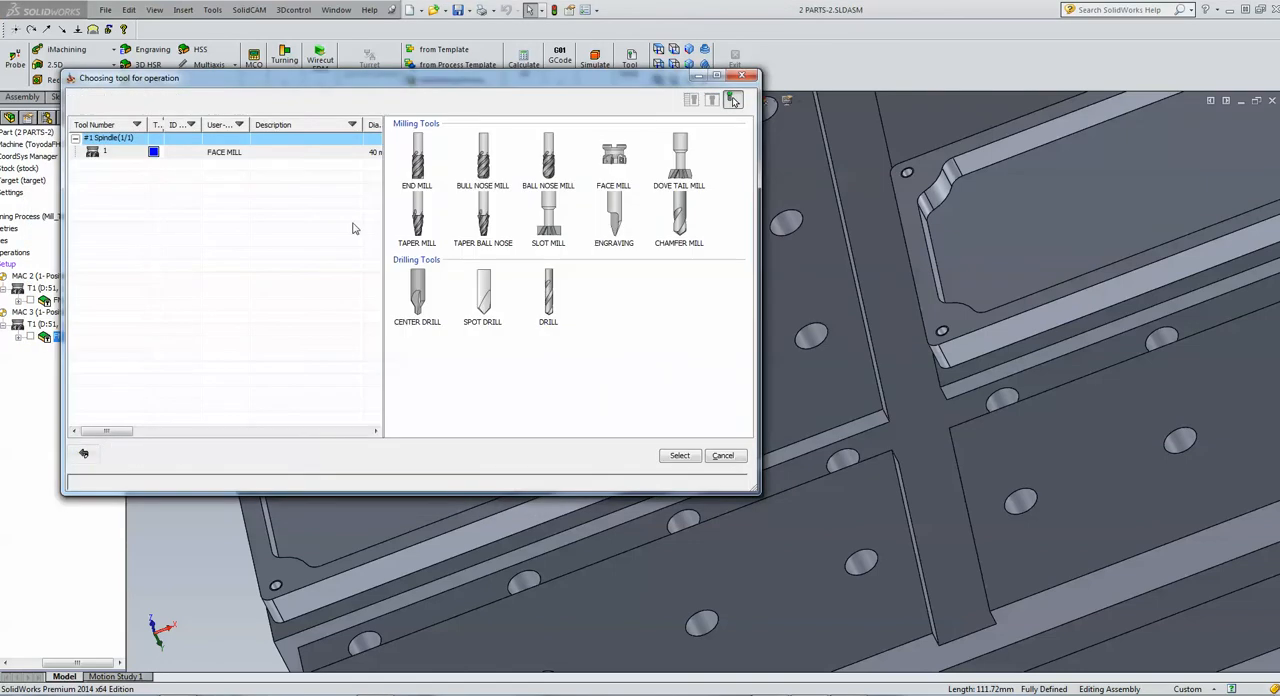
click(417, 160)
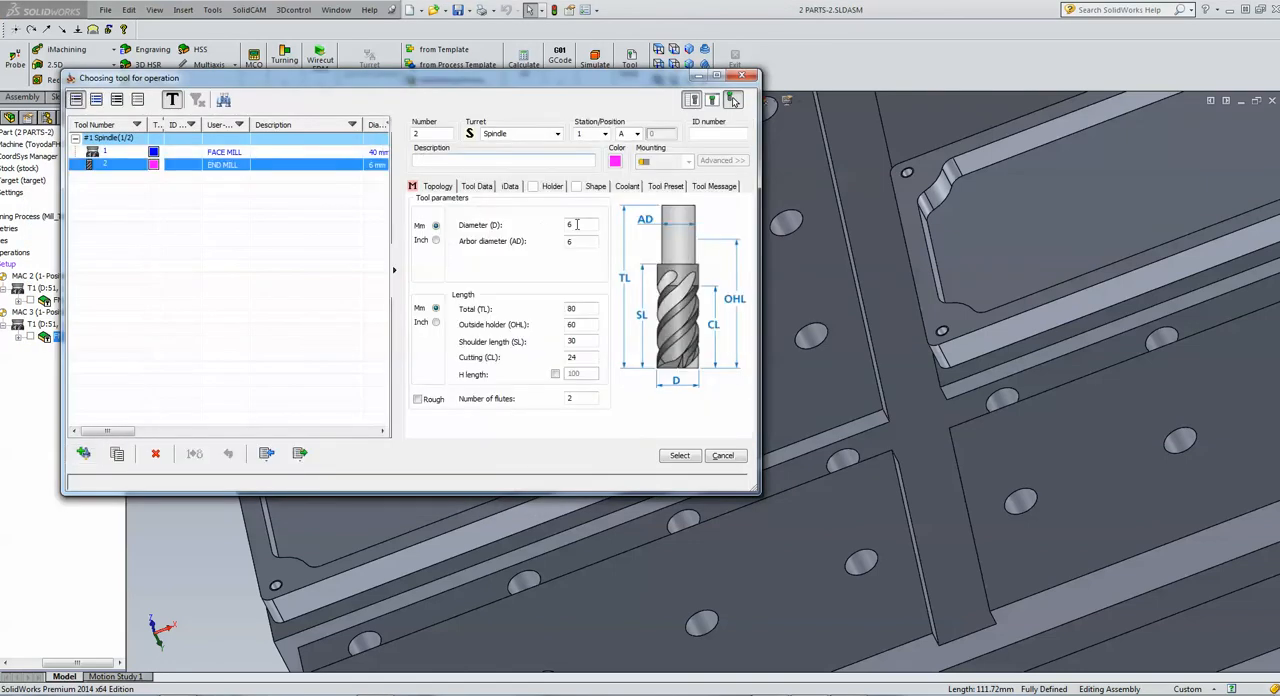
click(577, 224)
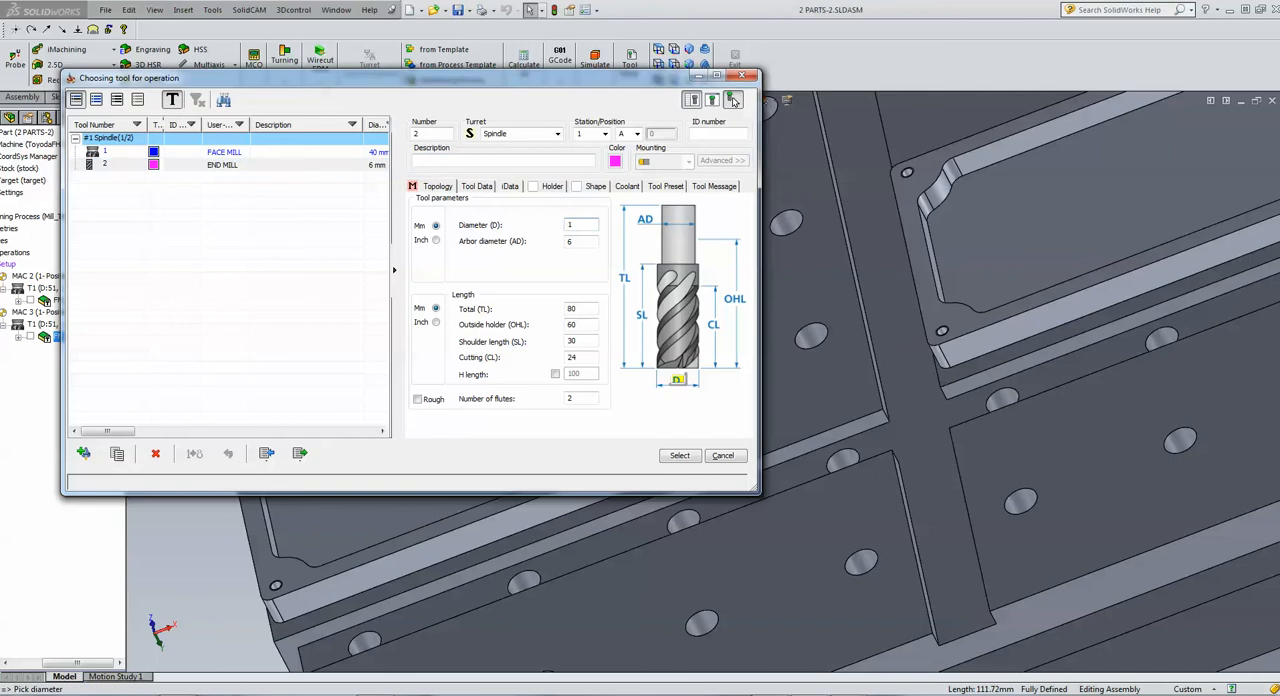
click(580, 241)
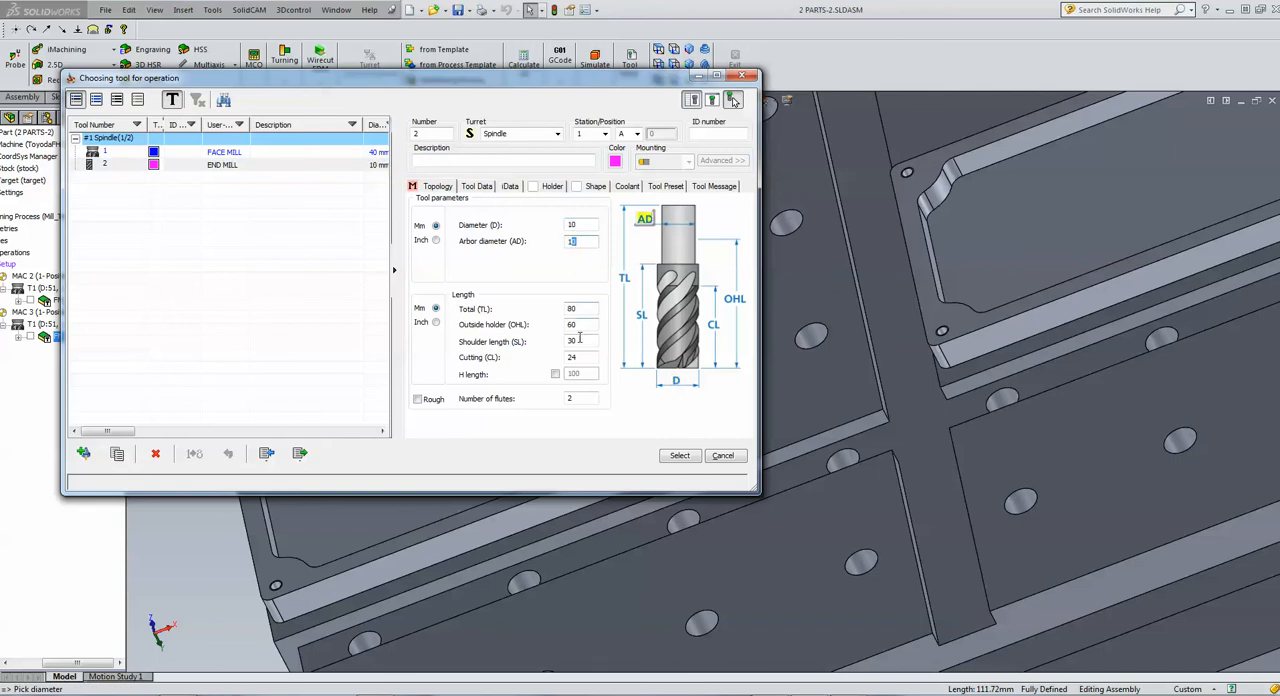
click(542, 187)
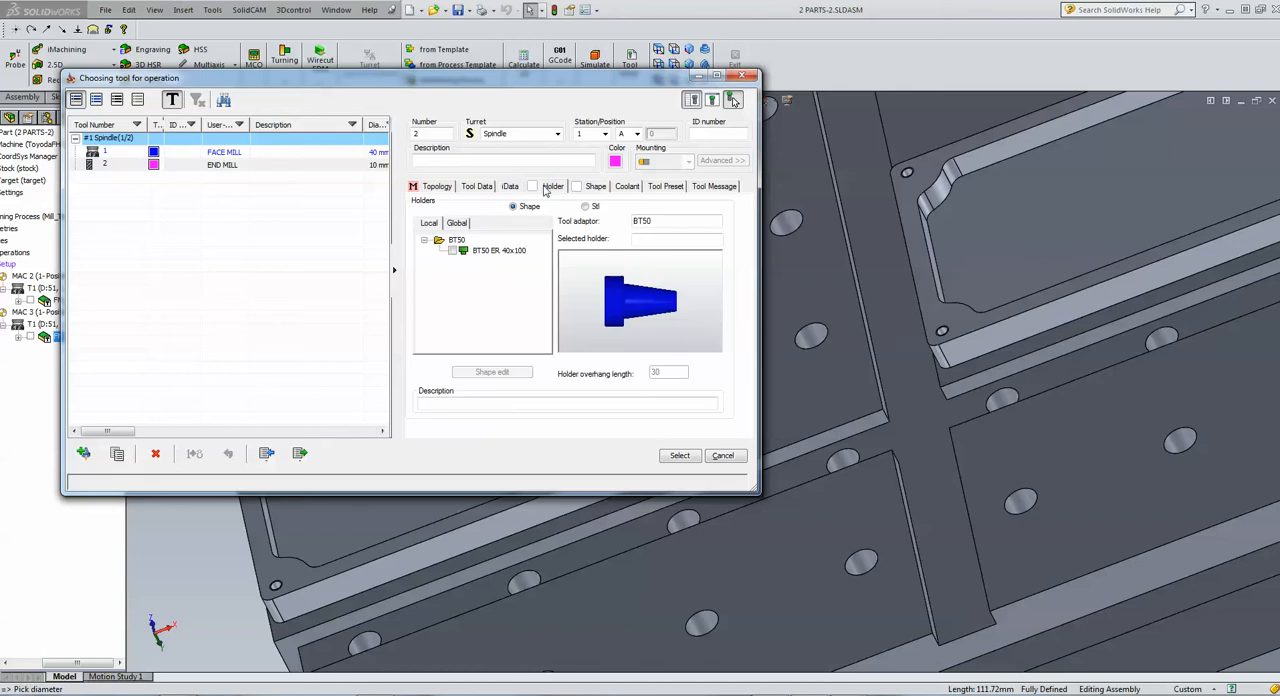
click(454, 251)
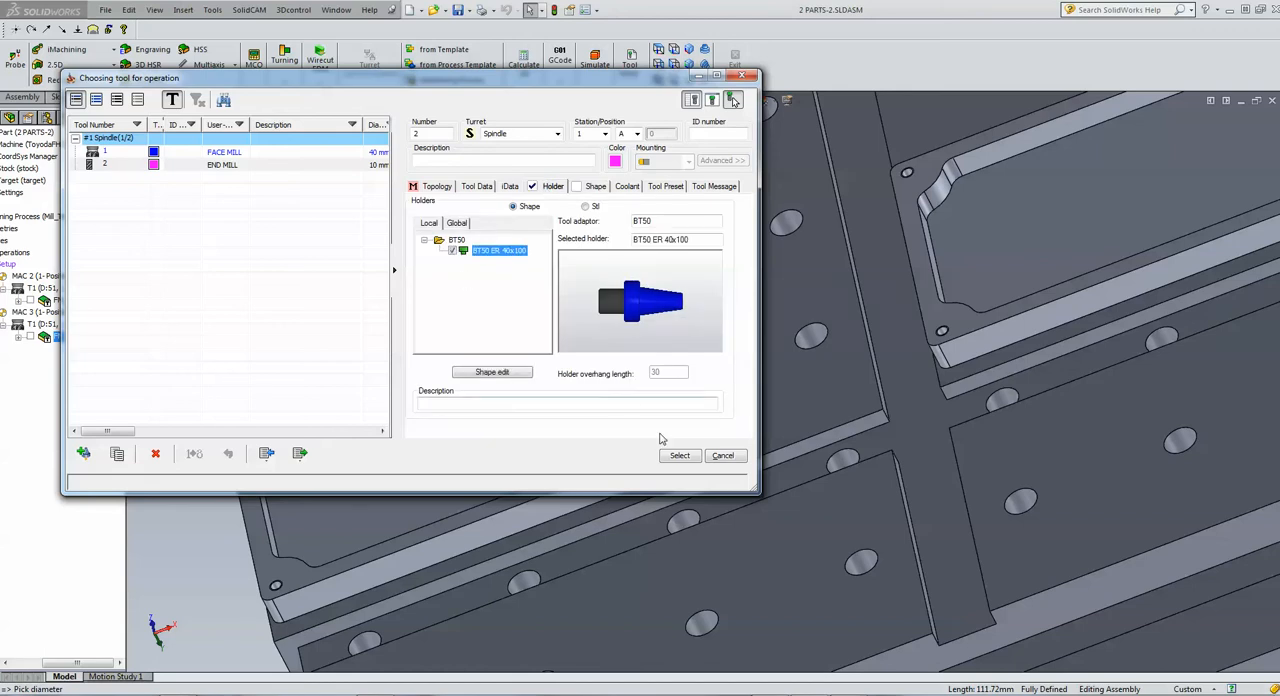
click(679, 457)
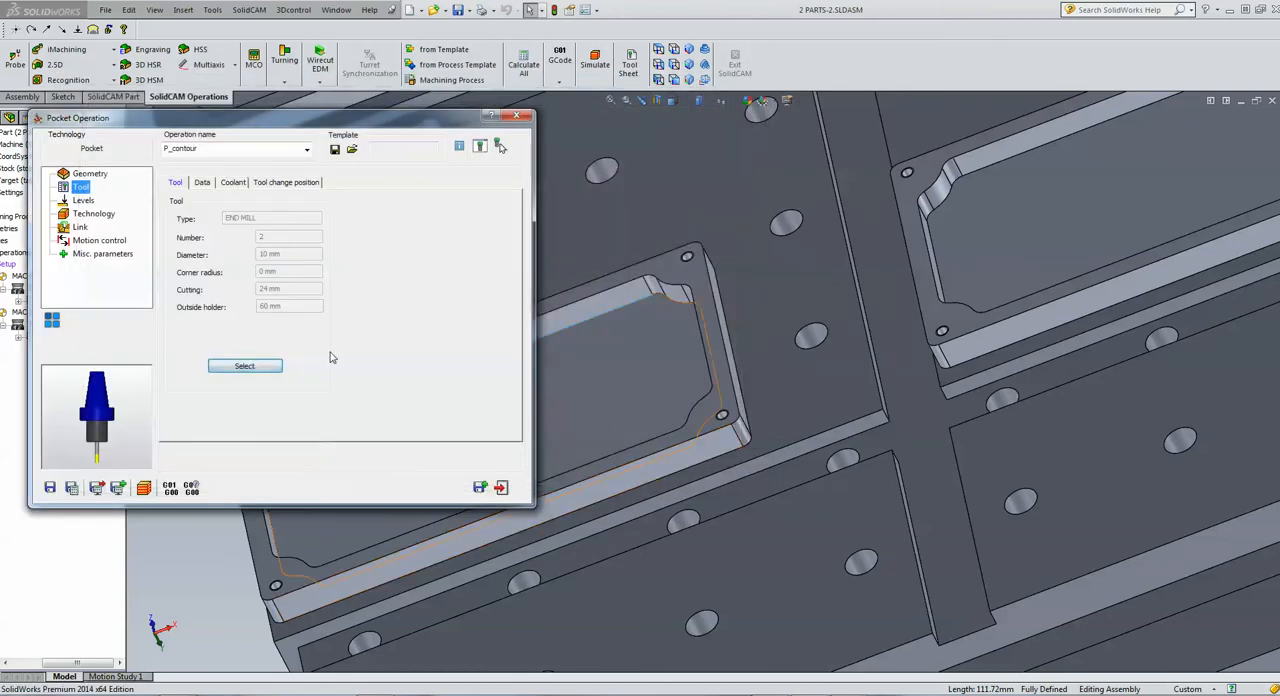
Define the pocket's upper level from the plate's rim face and its depth from the pocket floor face
click(82, 201)
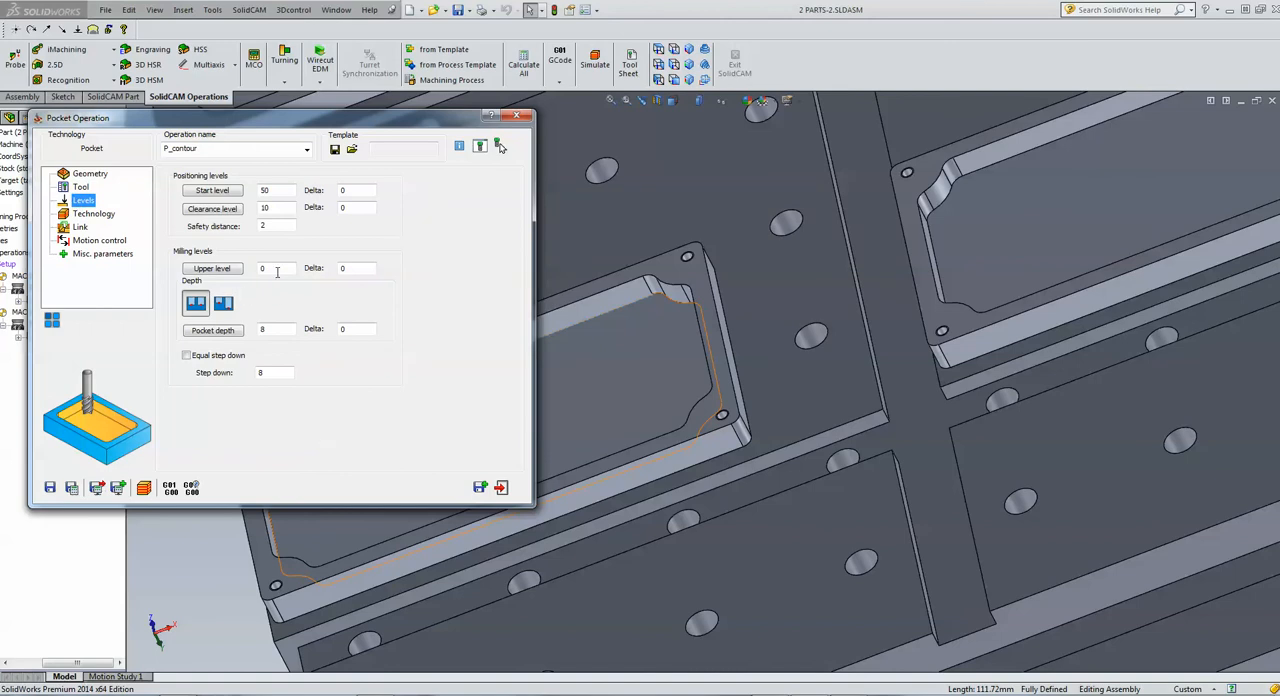
click(278, 270)
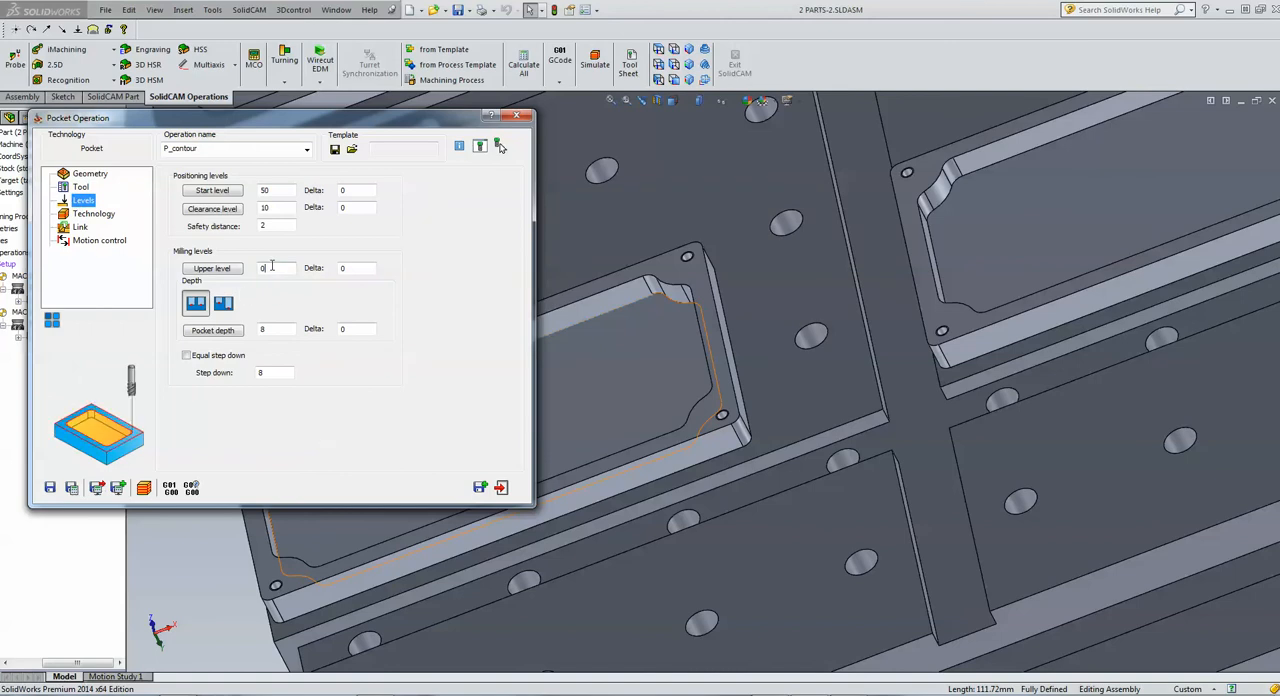
click(670, 277)
click(275, 328)
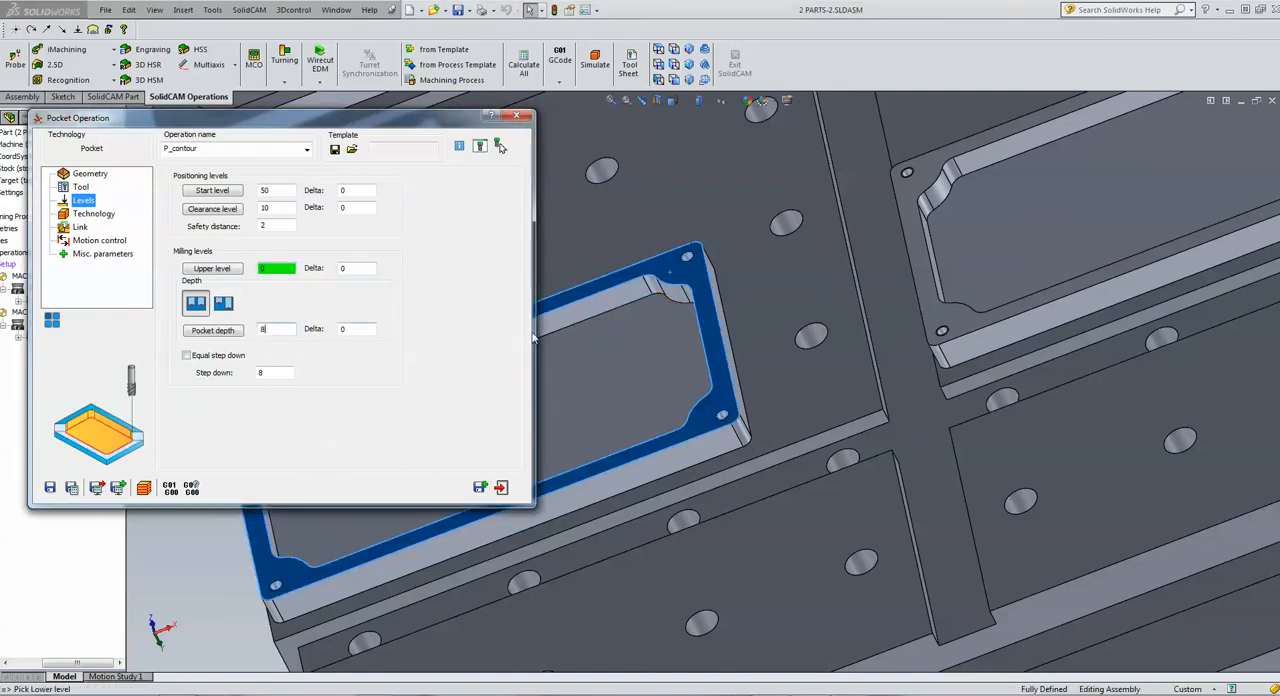
click(658, 346)
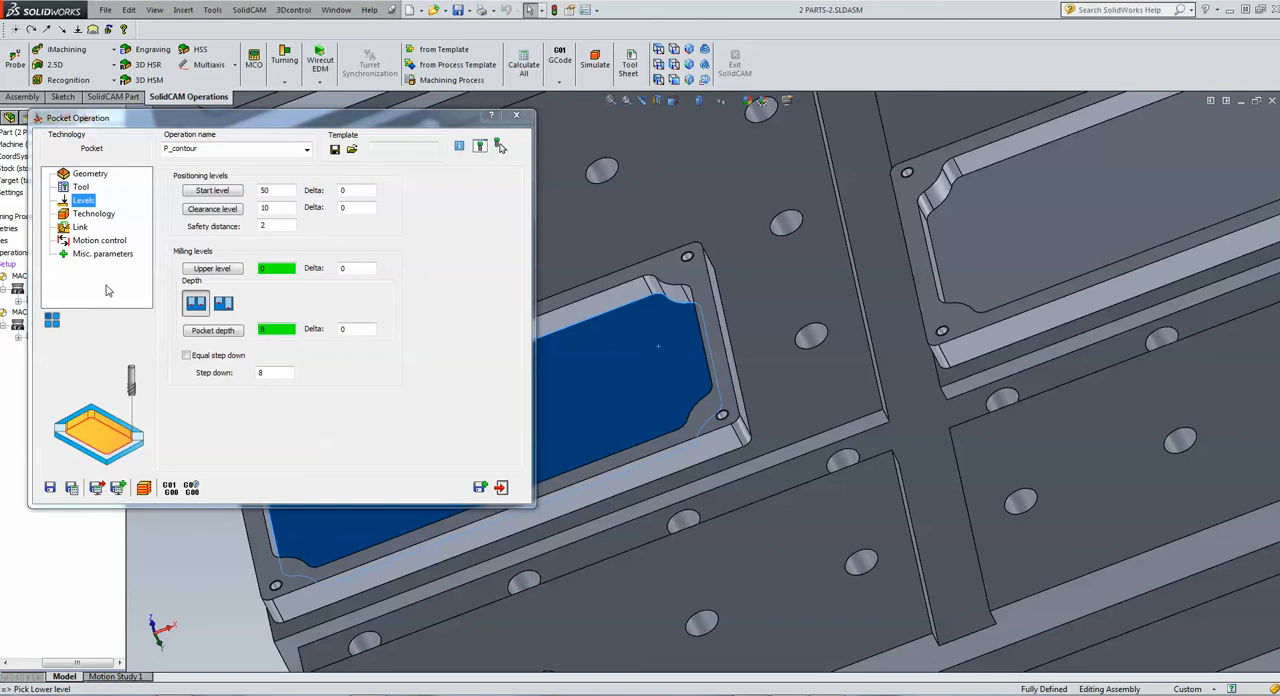
Save and calculate the pocket operation with the Contour technology, and exit it
click(88, 214)
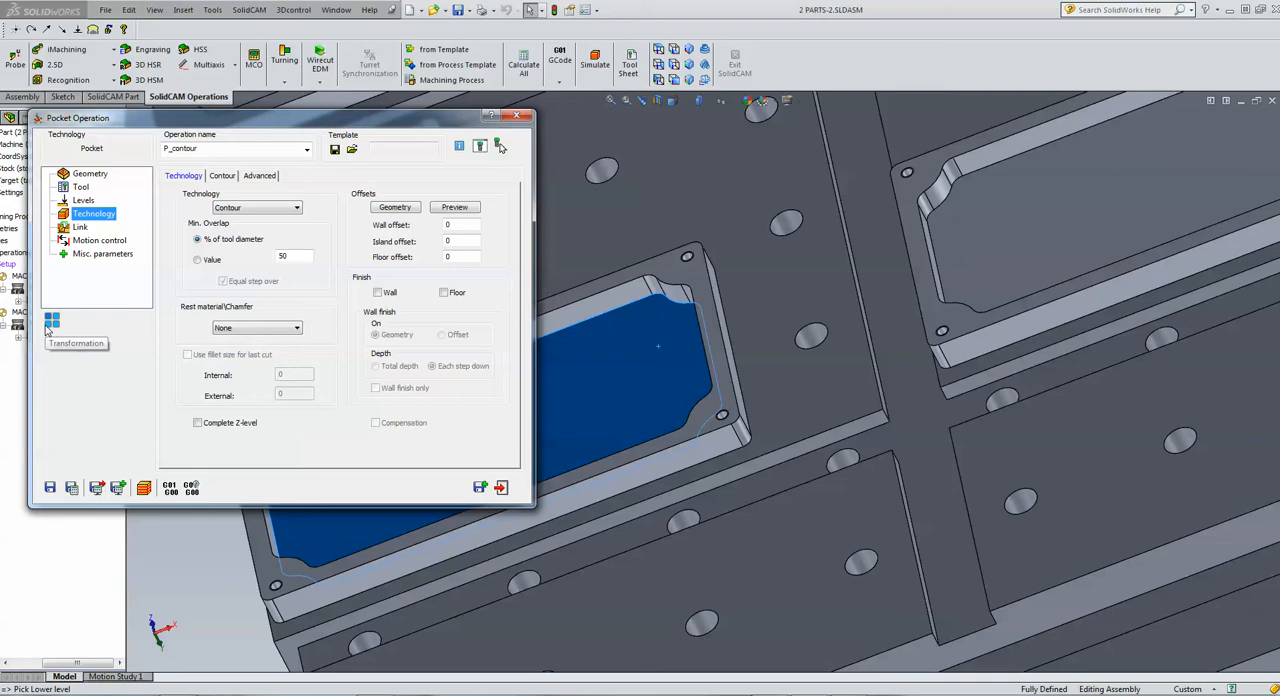
click(72, 488)
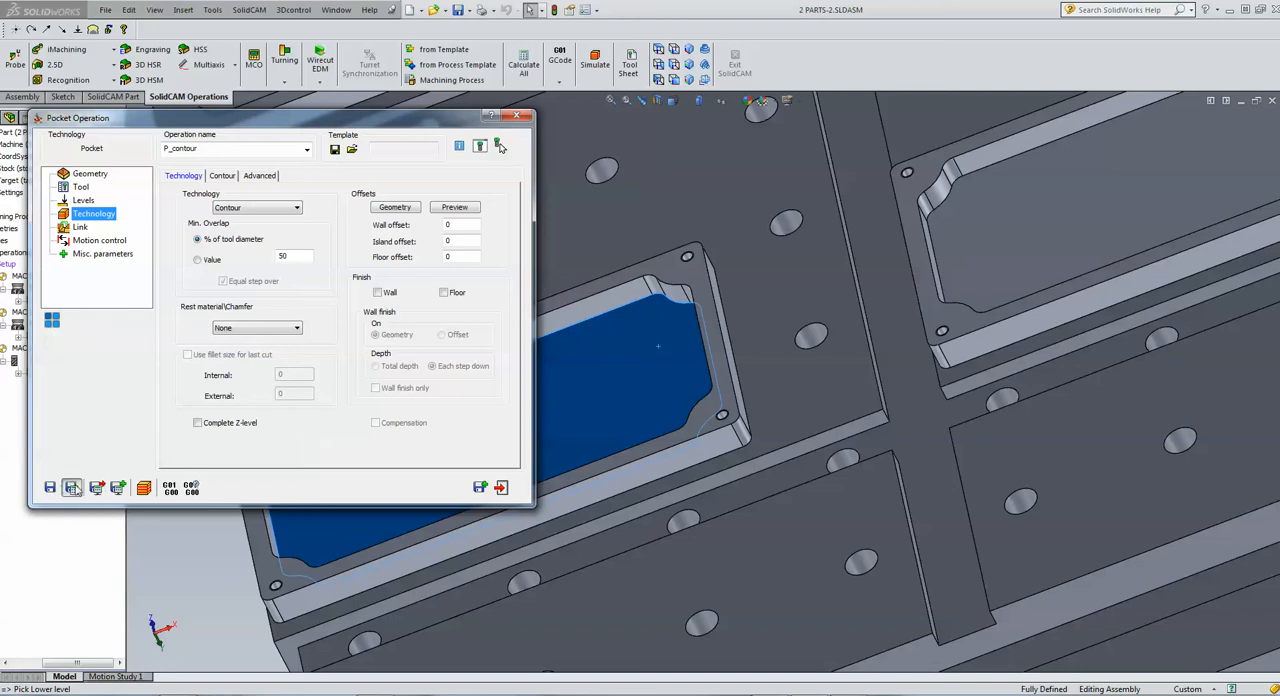
click(501, 488)
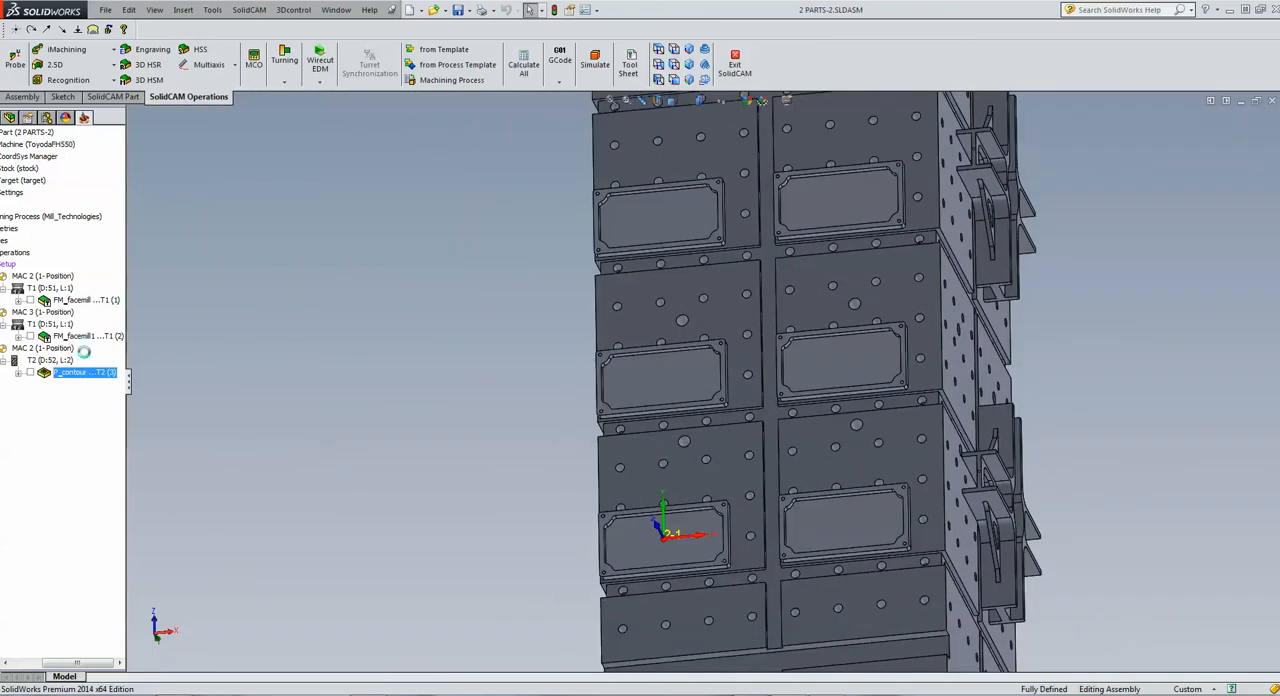
Apply the translate matrix of the MAC 2 face milling to the pocket operation by transforming both operations together
middle_drag(242, 331, 171, 357)
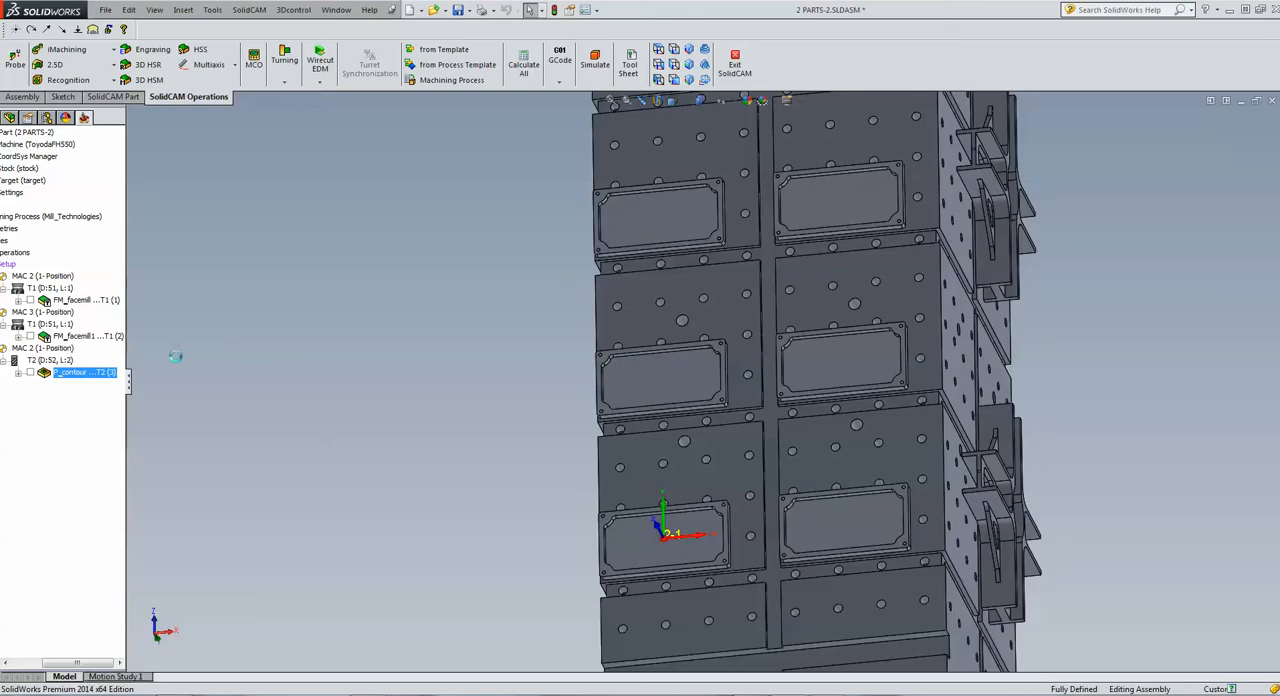
ctrl+click(80, 372)
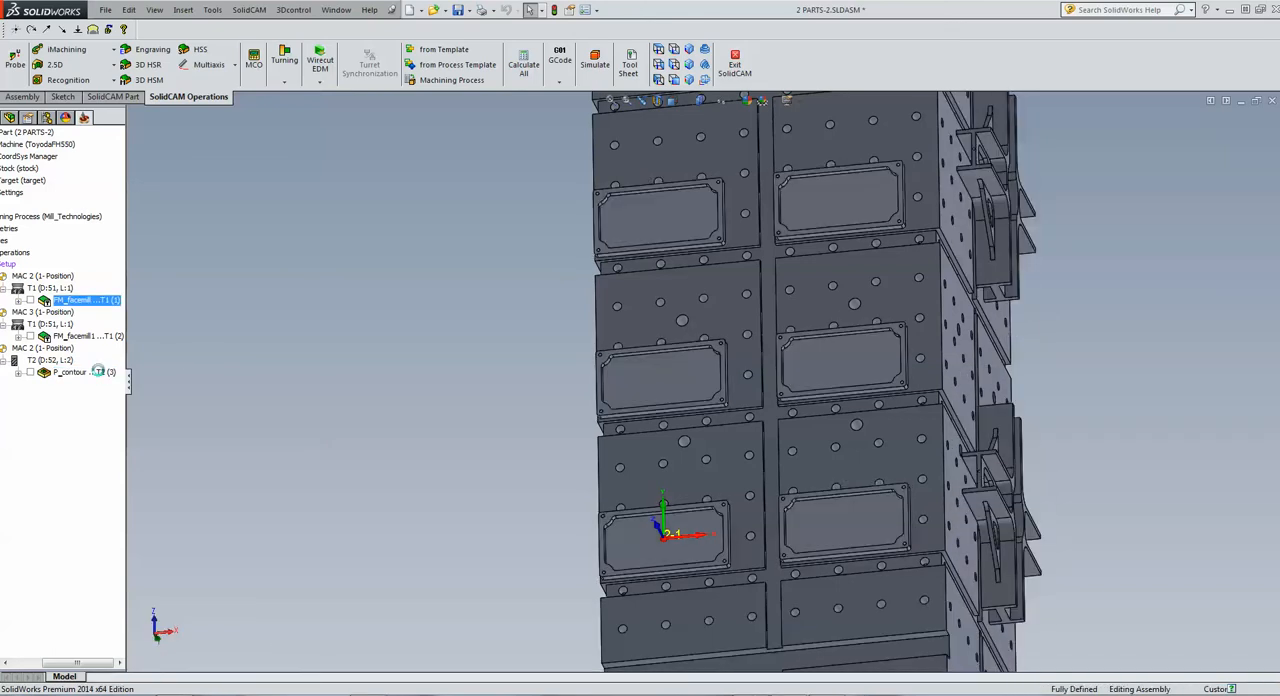
right_click(100, 374)
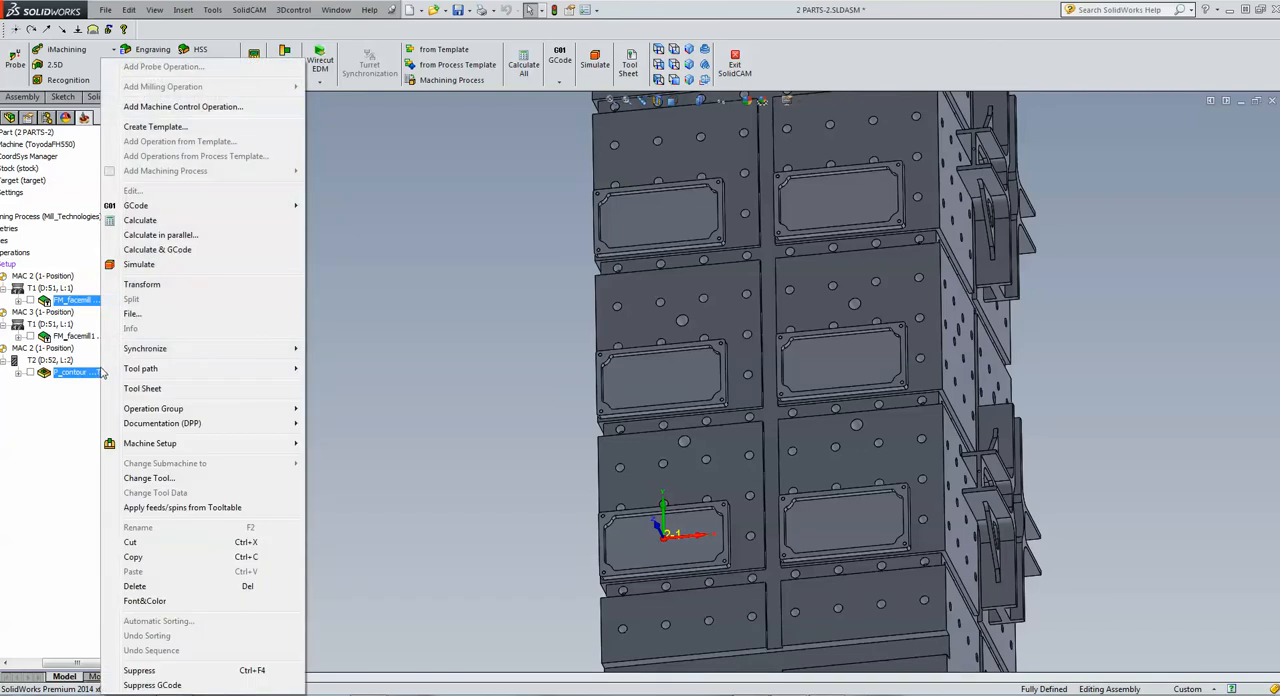
click(145, 284)
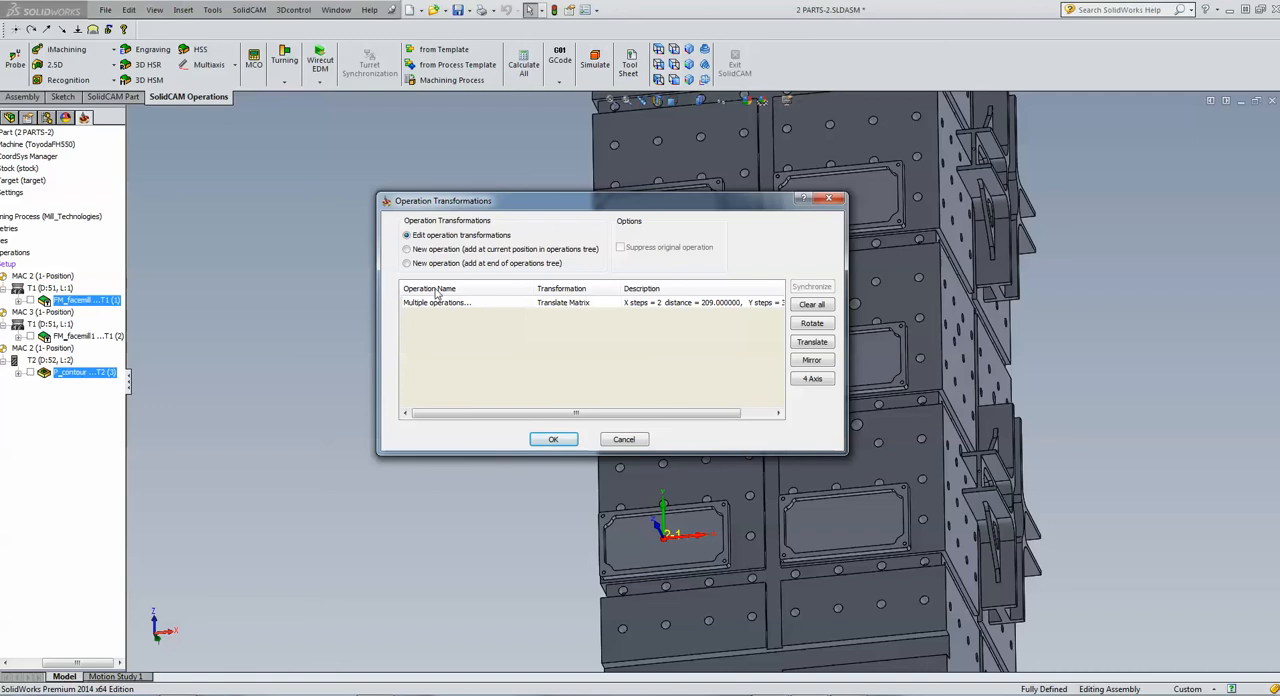
click(548, 440)
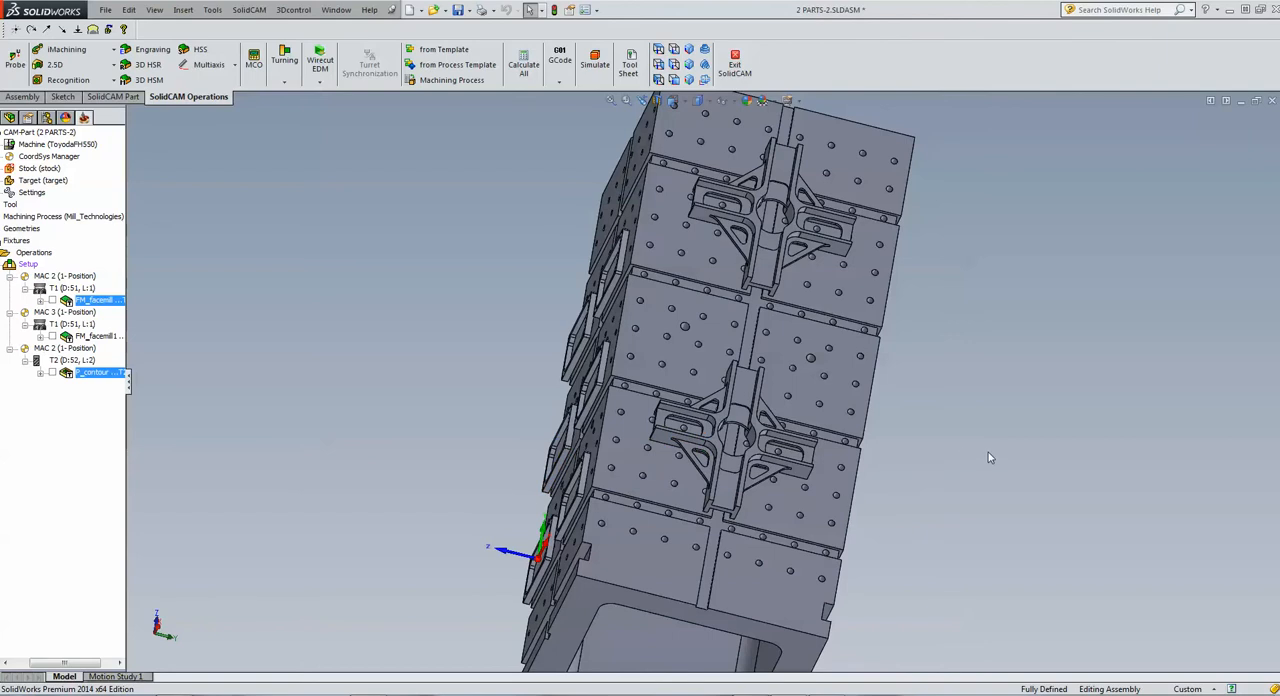
Add a 2.5D ToolBox cycles operation with the Simple Corner cycle and assign it to the MAC 3 (1-Position) coordinate system
scroll(616, 448, down, 3)
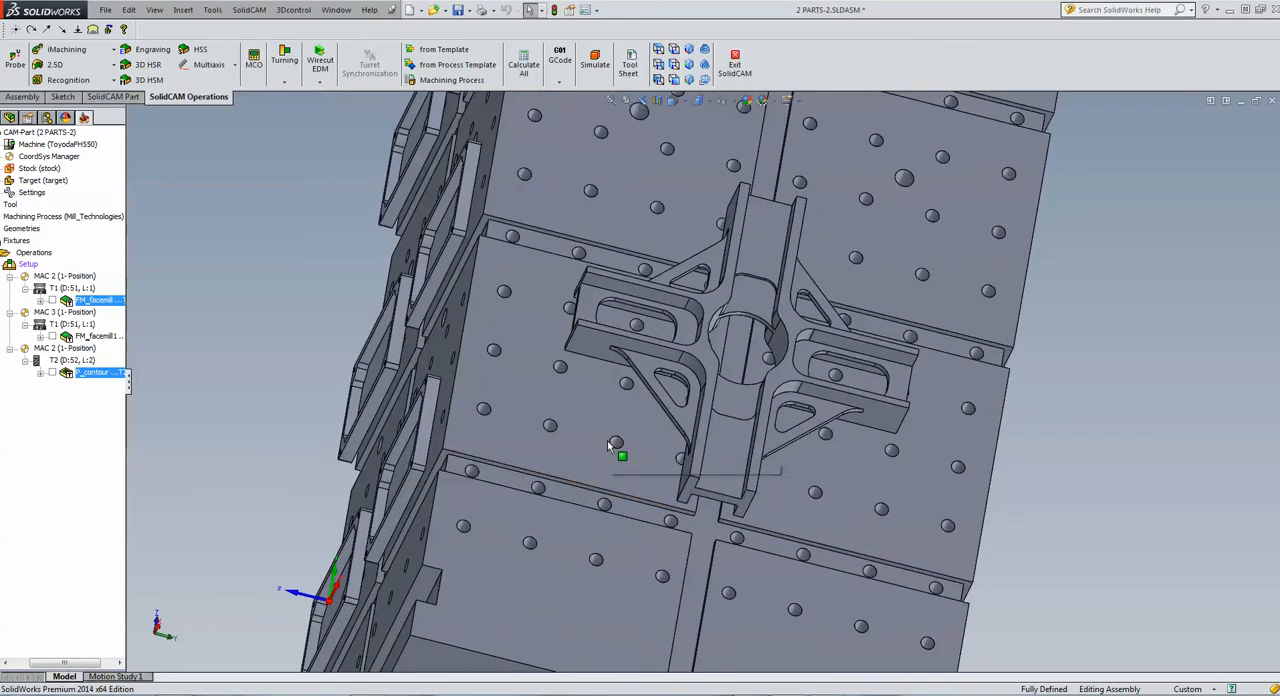
scroll(615, 448, up, 2)
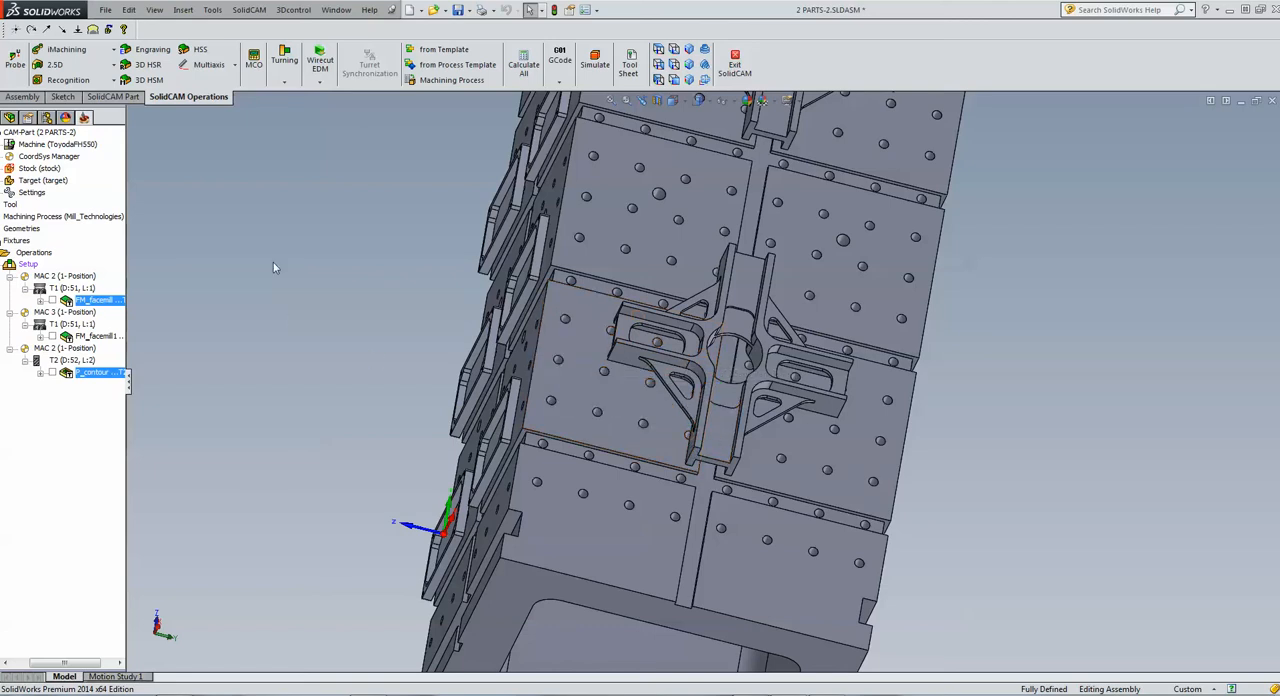
click(120, 374)
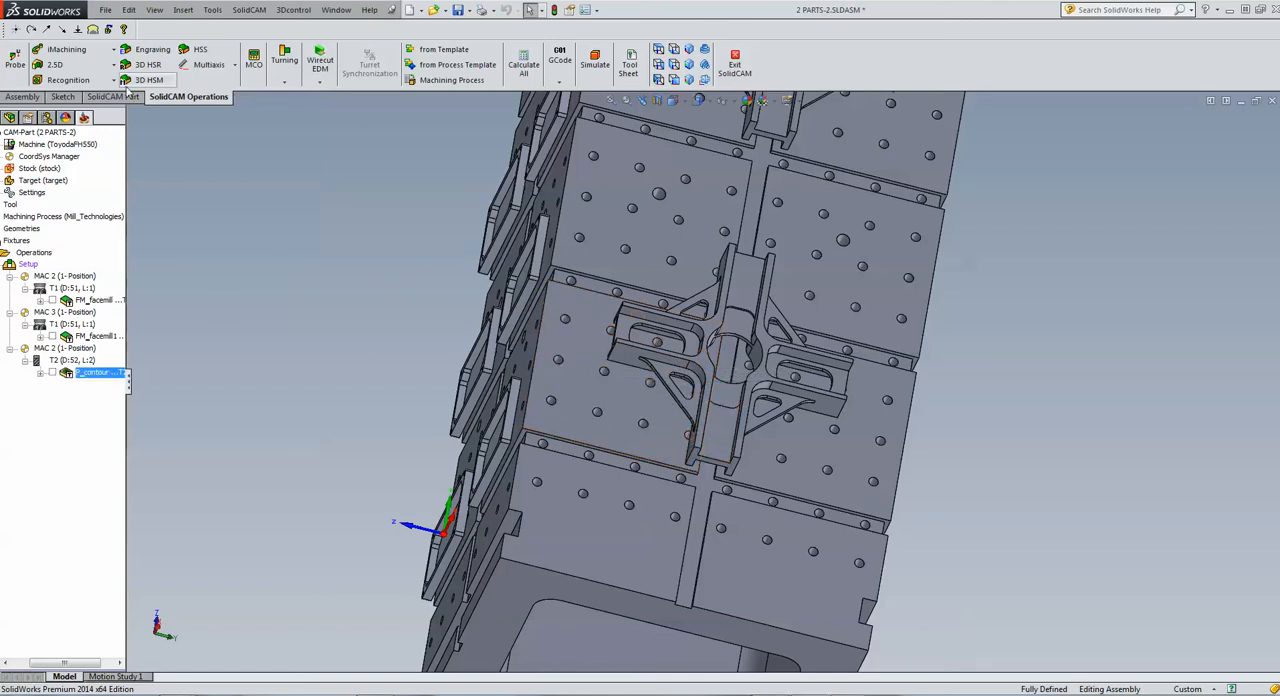
click(70, 66)
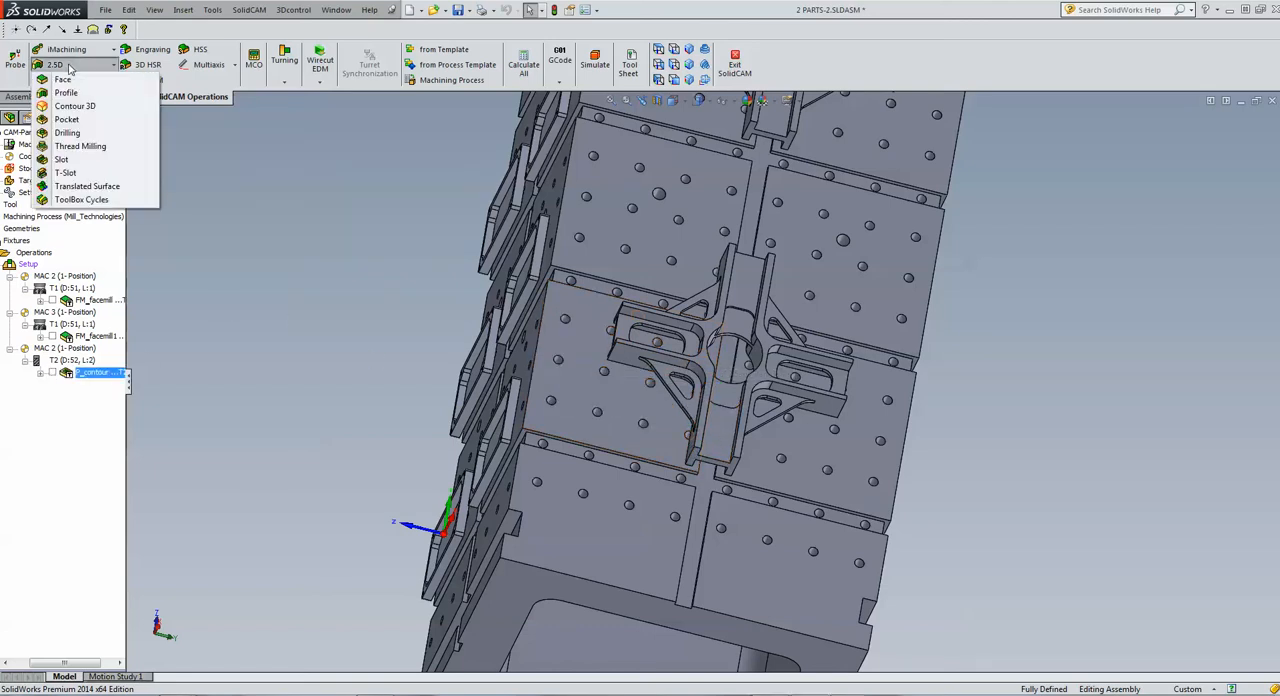
click(82, 200)
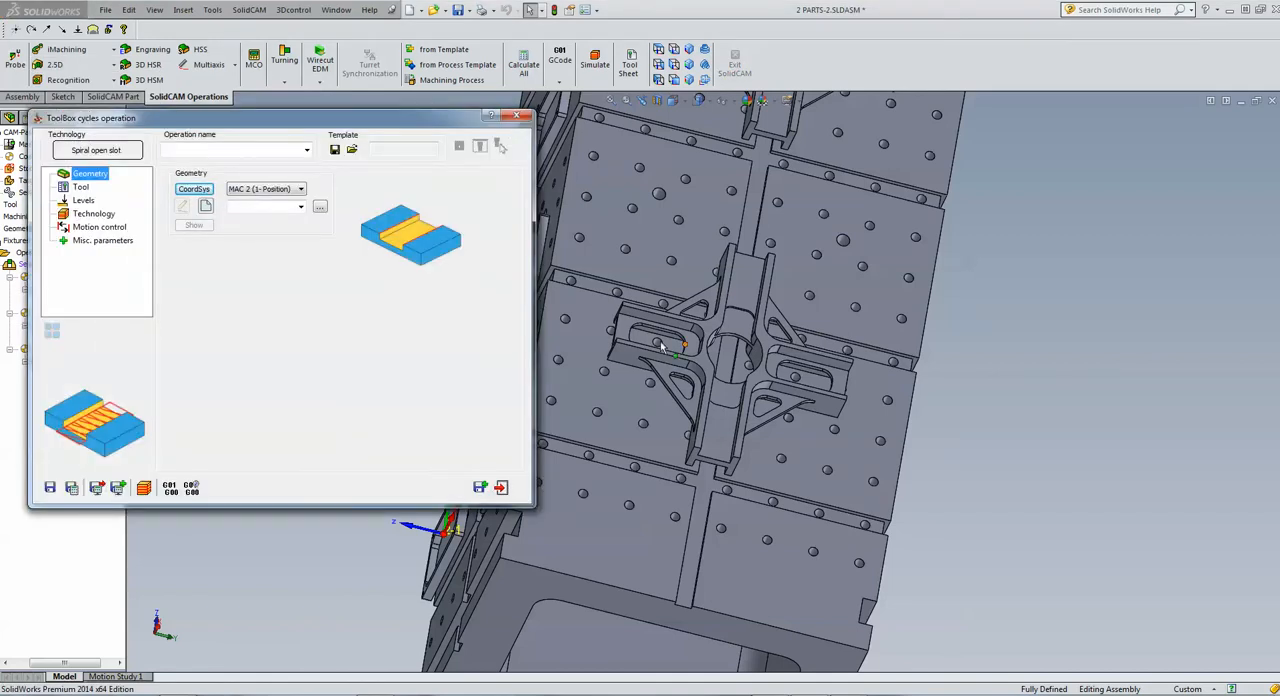
click(94, 151)
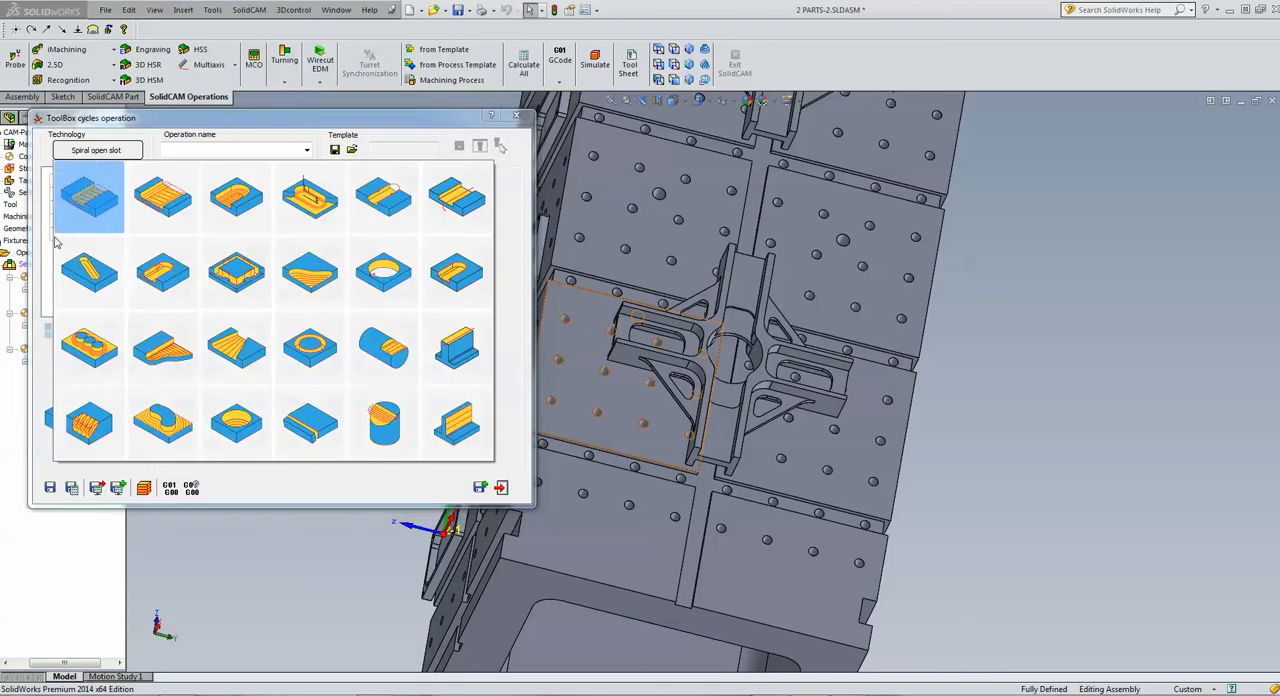
click(304, 290)
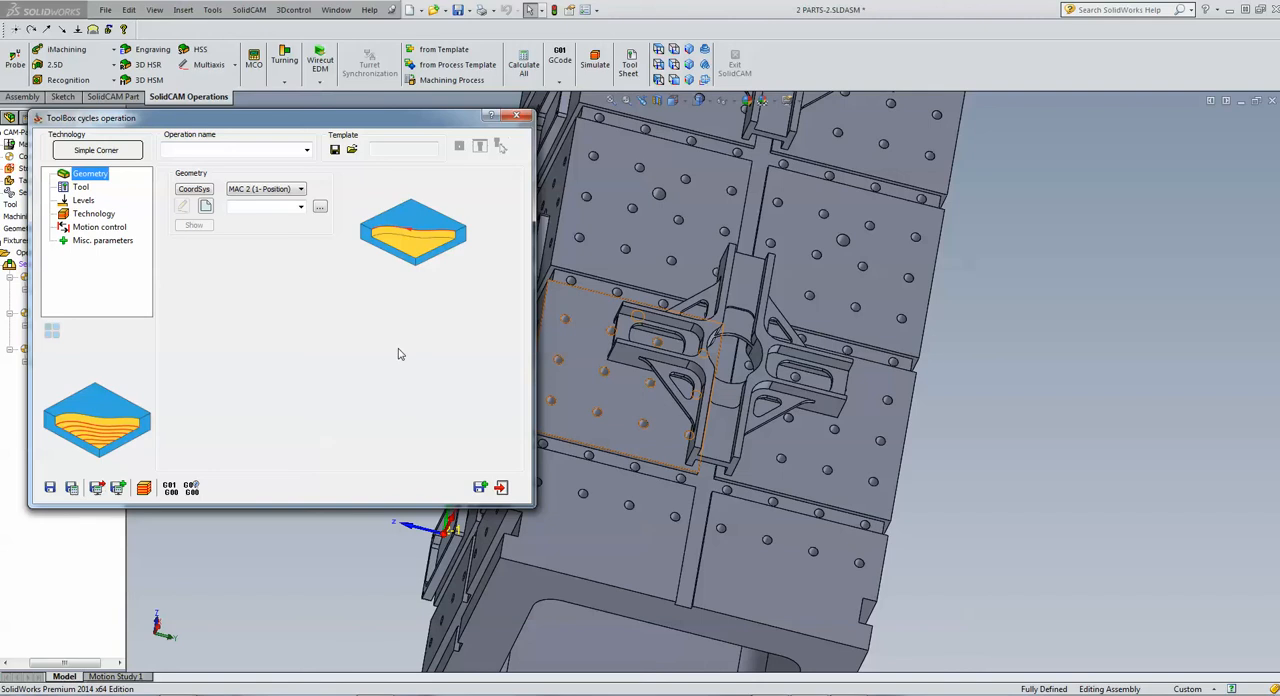
click(264, 189)
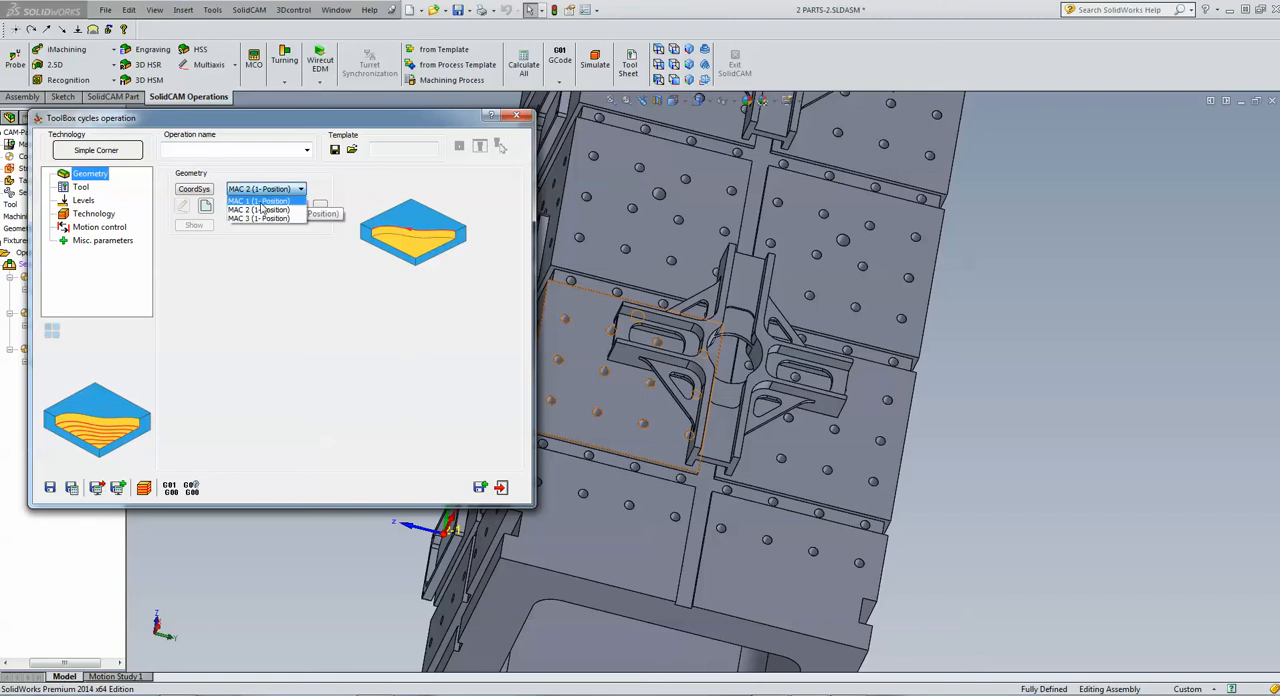
click(258, 219)
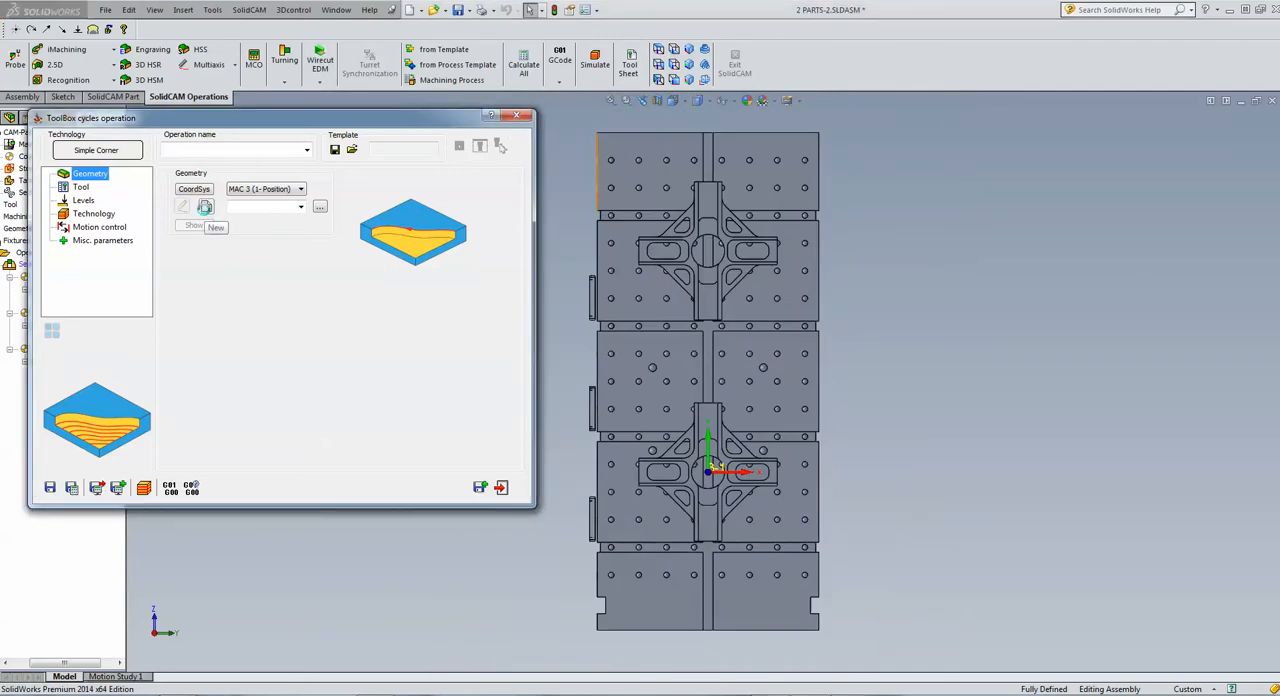
Define a corner chain on the lower cross-shaped part from the lower arm's left edge, the fillet arc and the left arm's lower edge
click(205, 207)
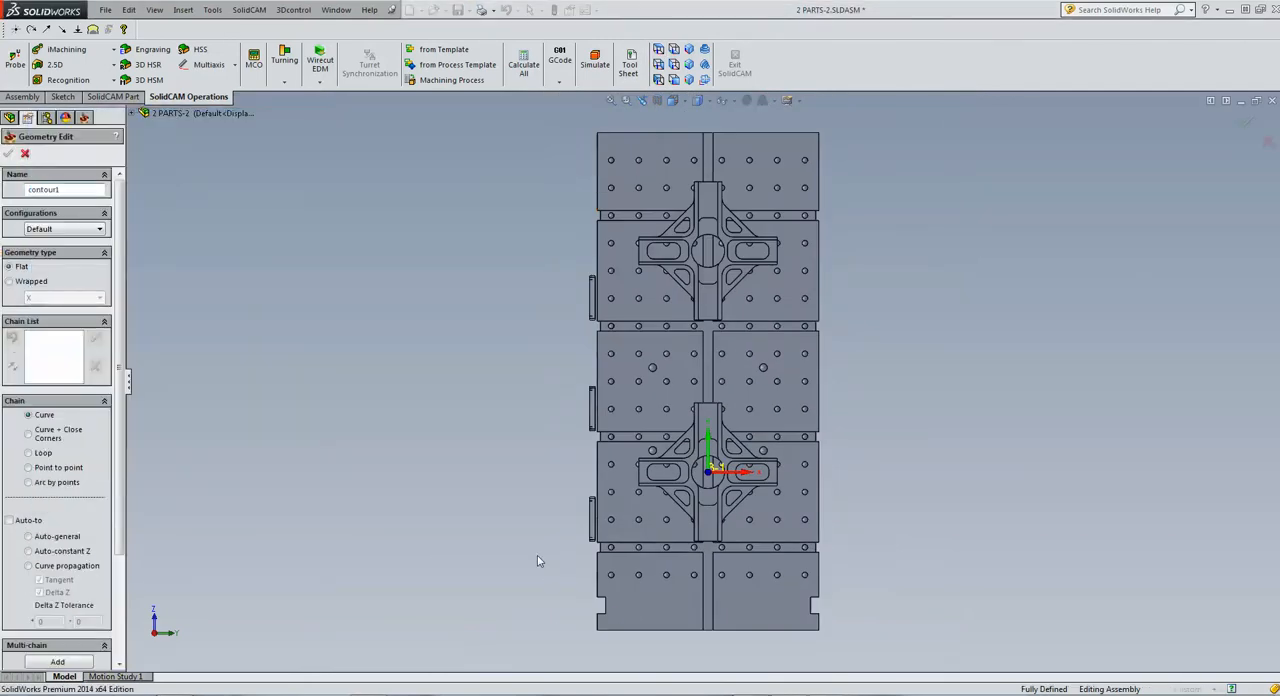
scroll(538, 557, down, 4)
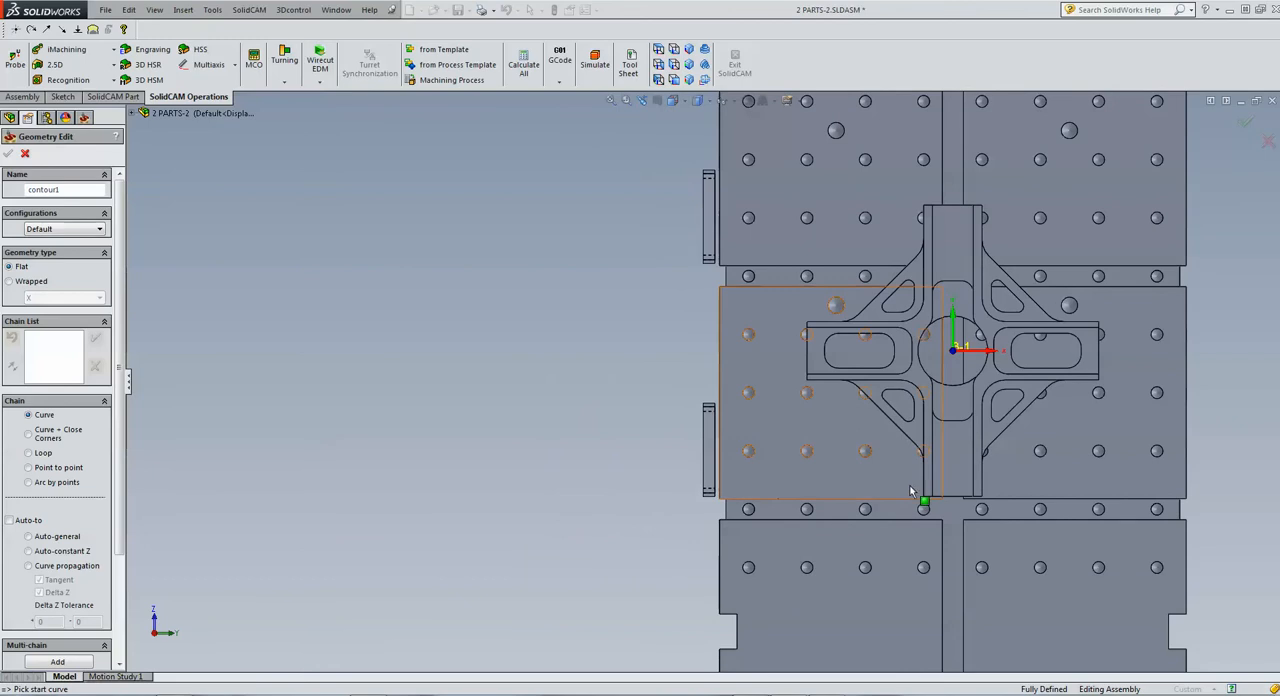
click(922, 465)
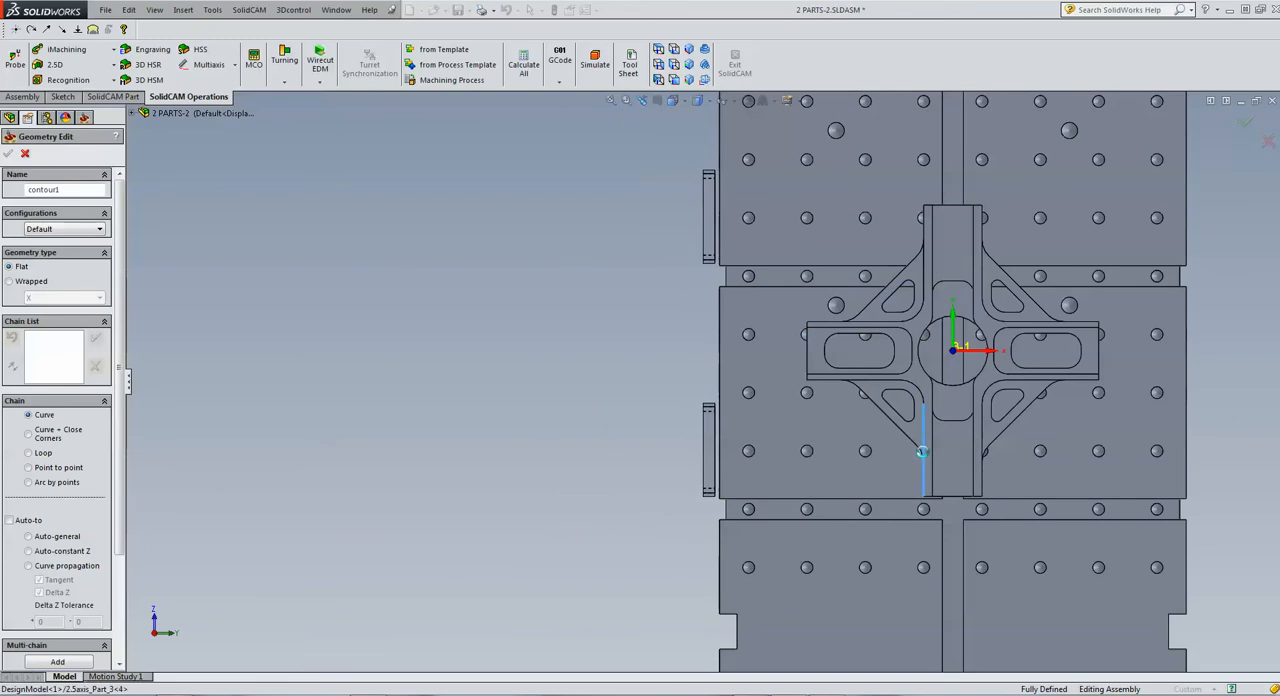
click(920, 390)
click(884, 380)
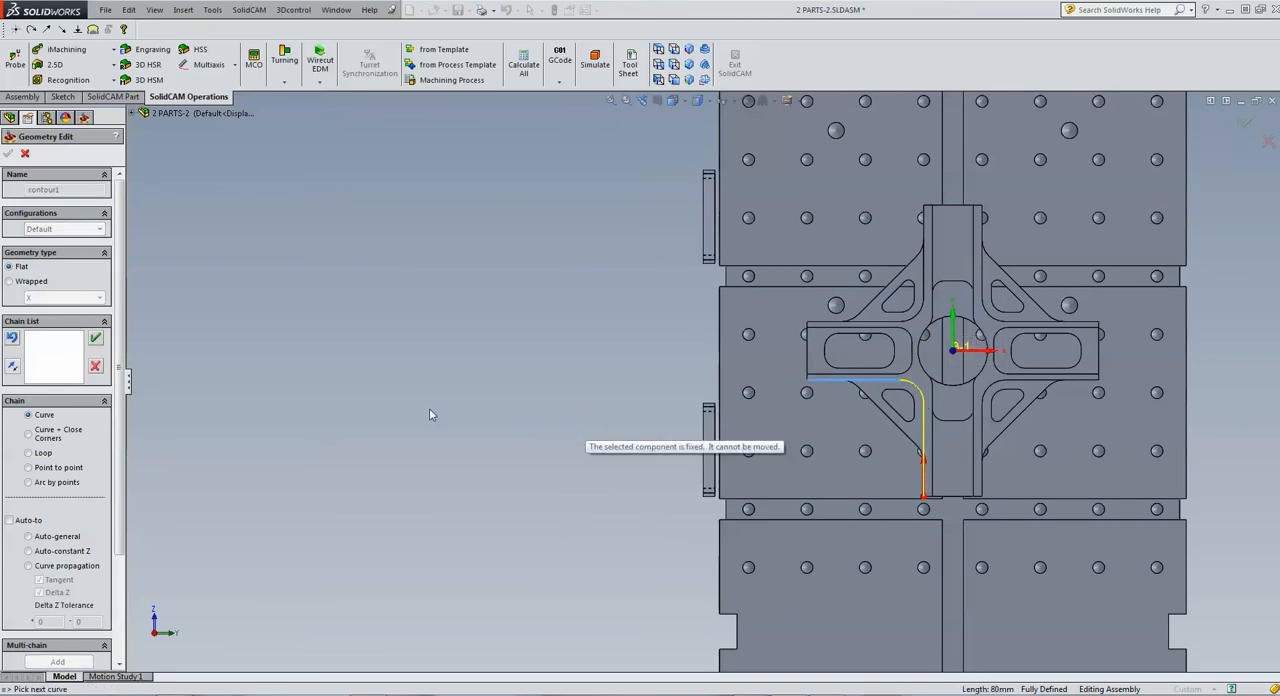
click(95, 338)
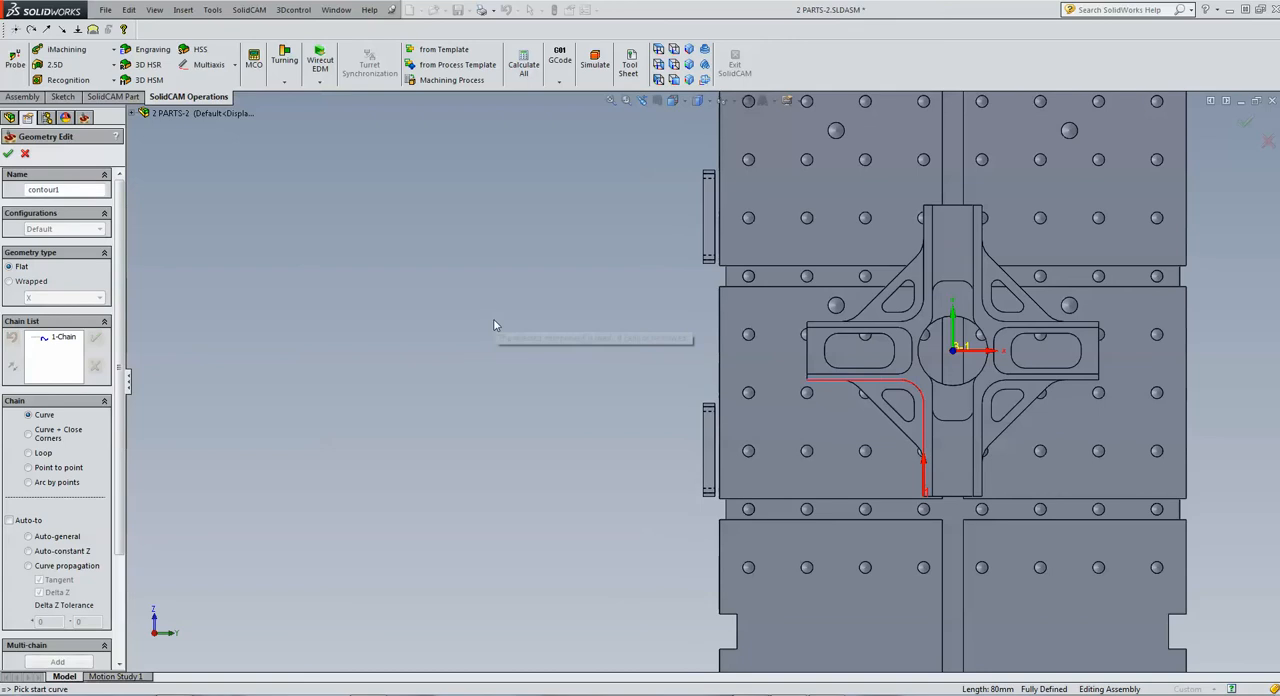
click(8, 153)
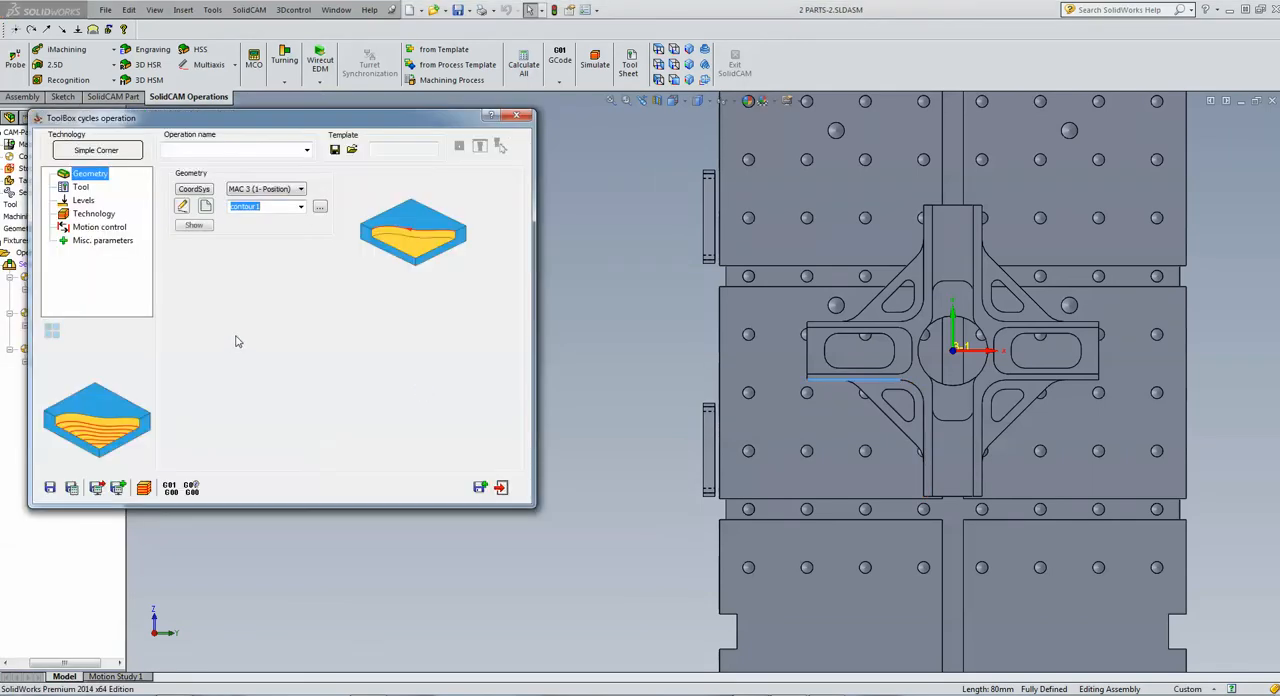
Assign the existing 10 mm end mill, tool number 2, to the Simple Corner operation
click(79, 188)
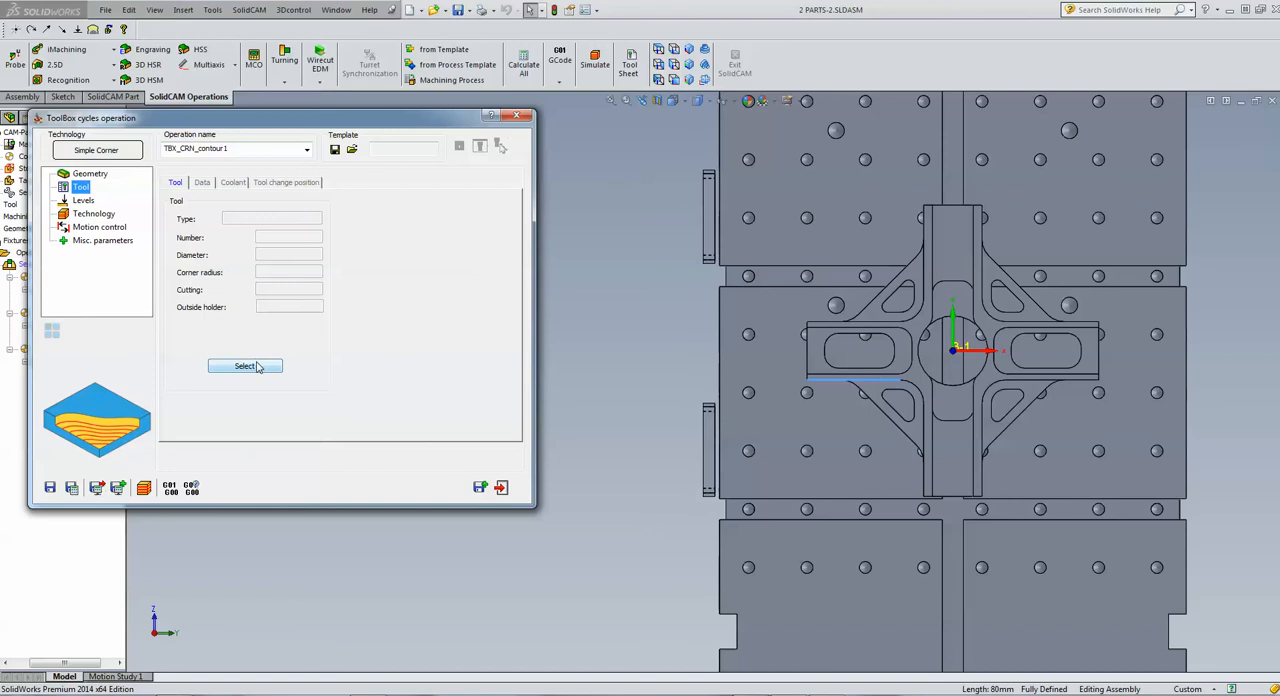
click(245, 366)
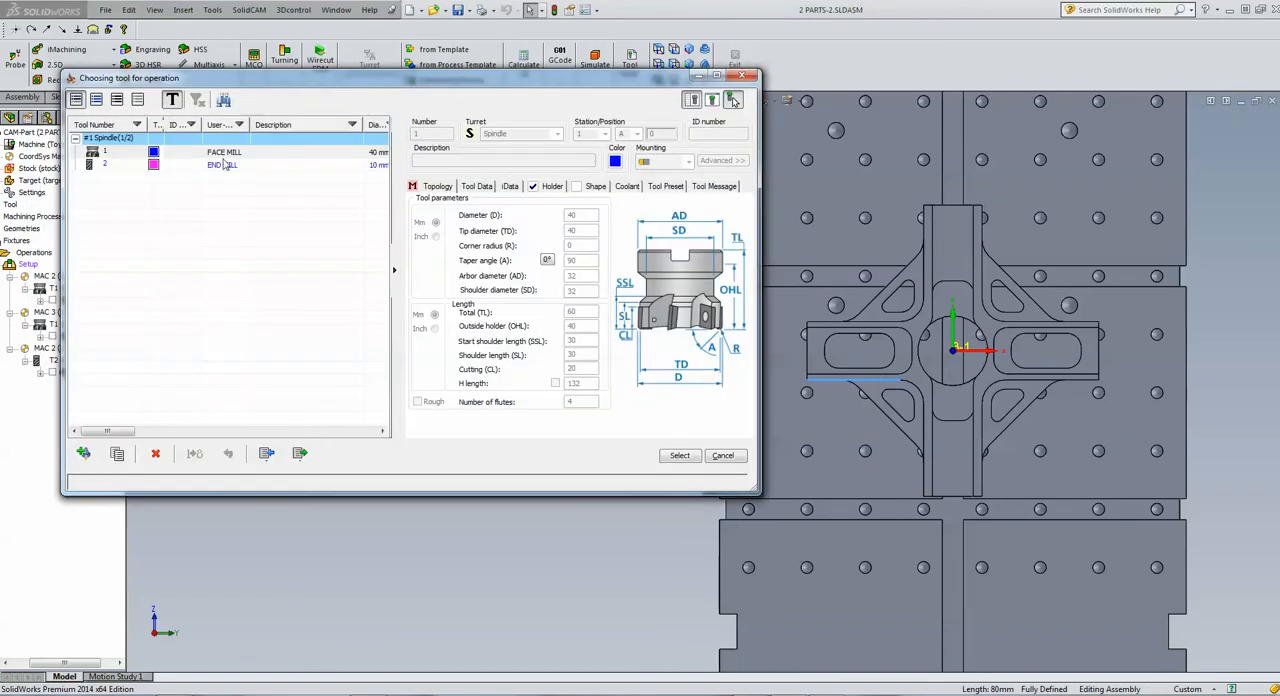
click(225, 165)
click(679, 456)
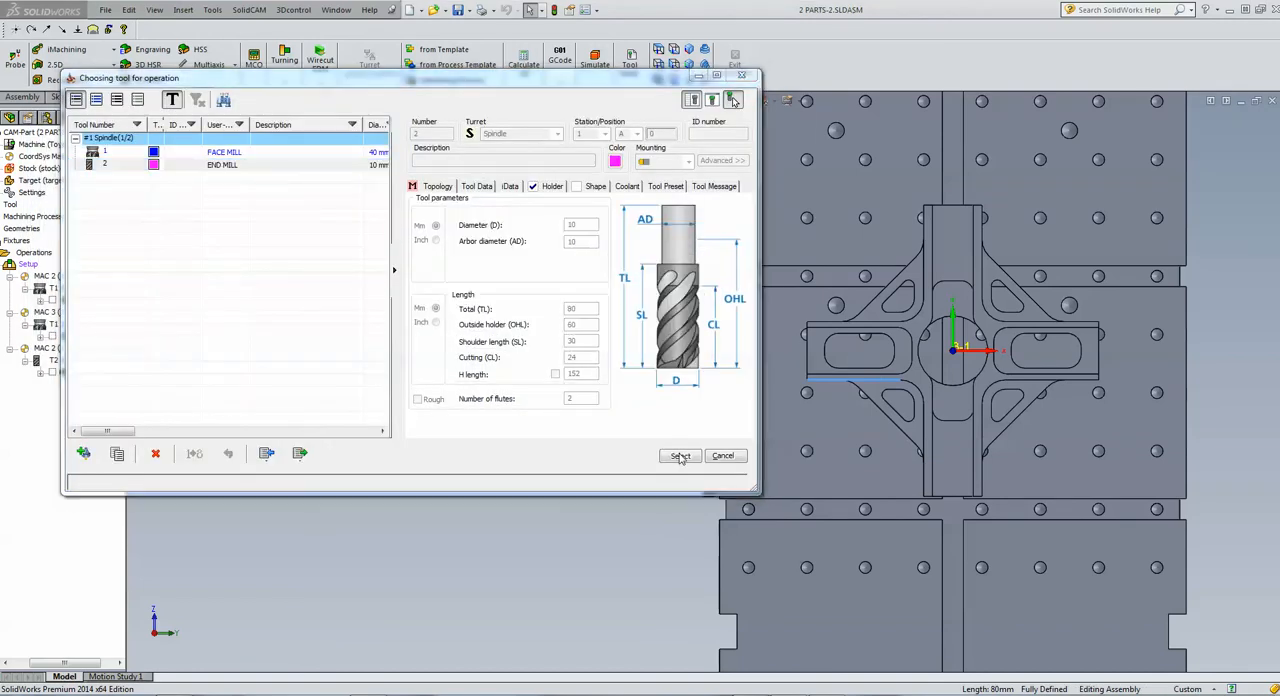
Define the corner's upper level from the cross's top rim face and its depth from the lower-left triangular web face
click(80, 201)
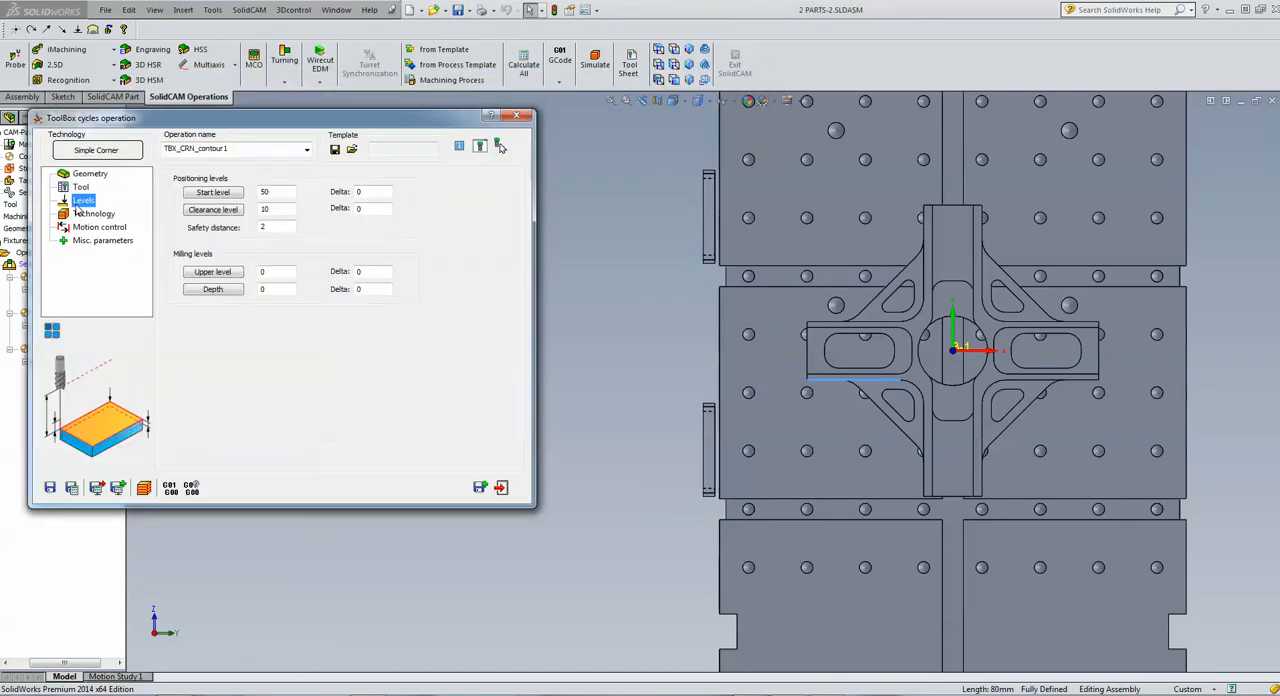
click(228, 271)
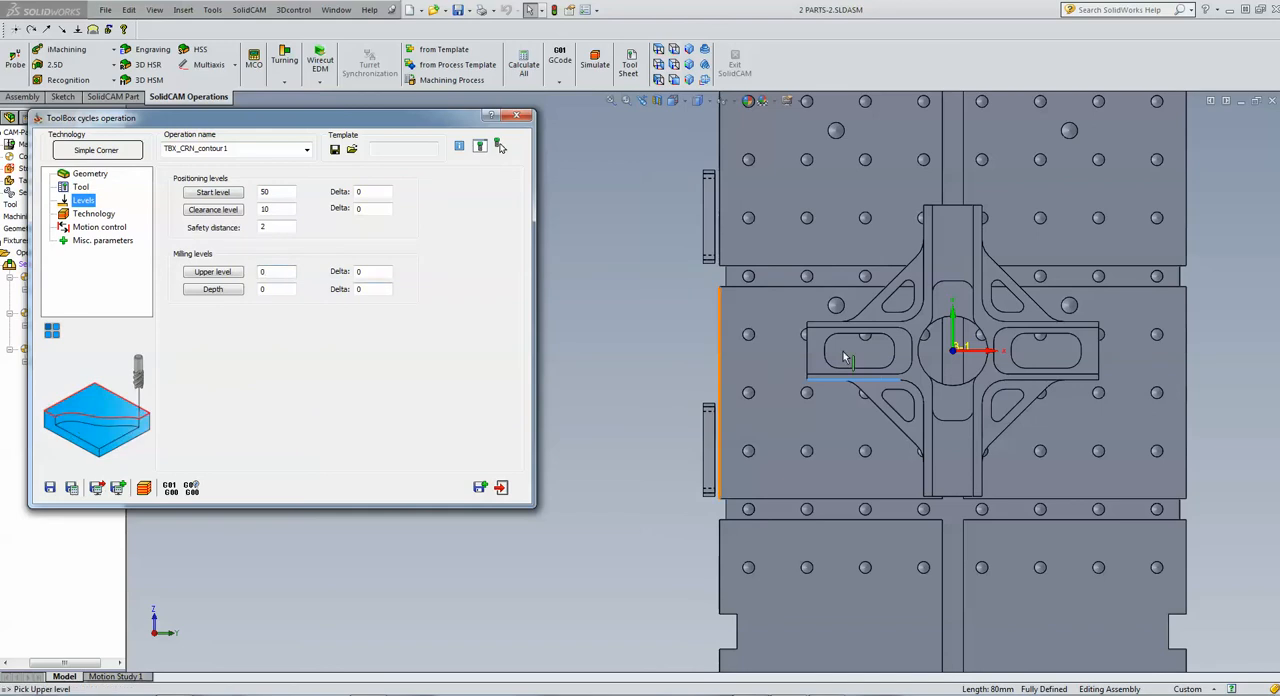
click(915, 376)
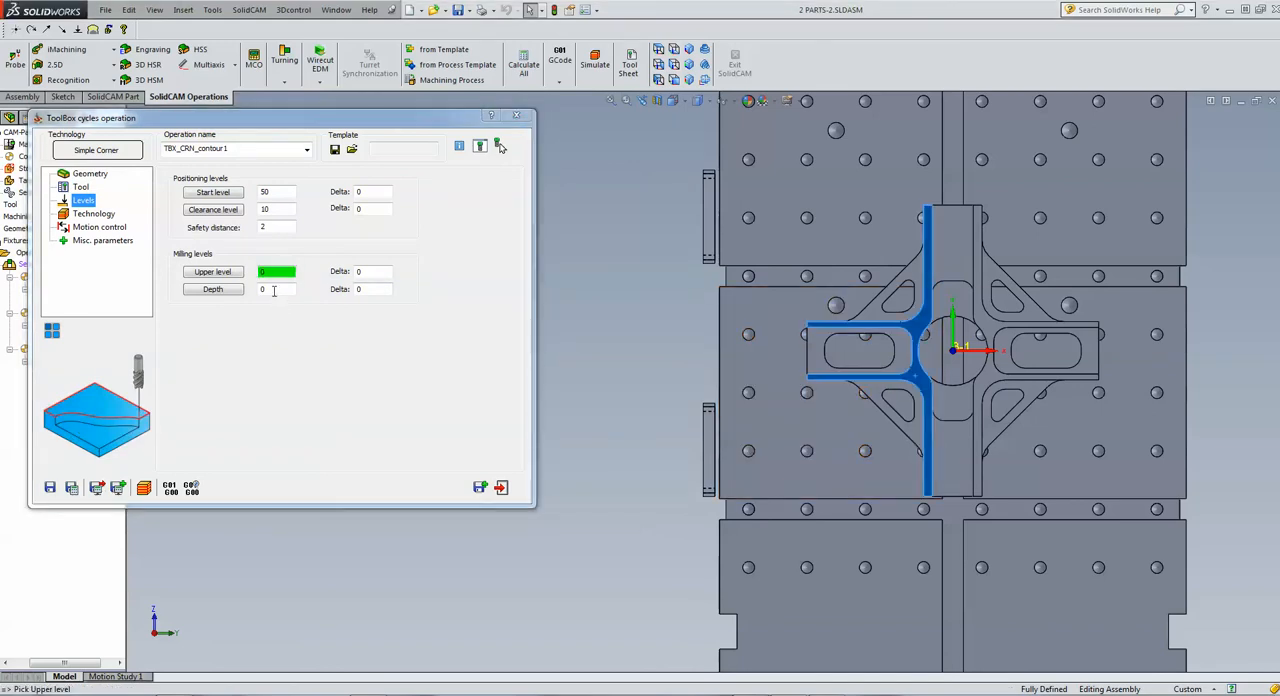
click(228, 289)
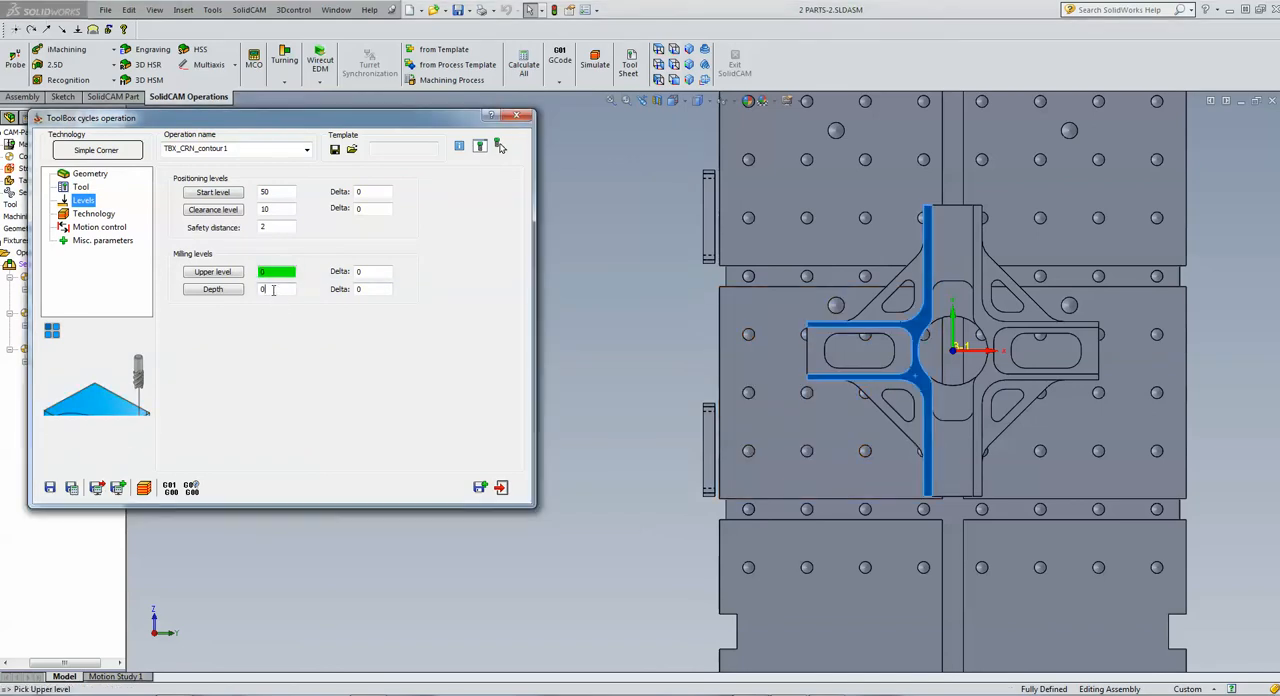
click(869, 389)
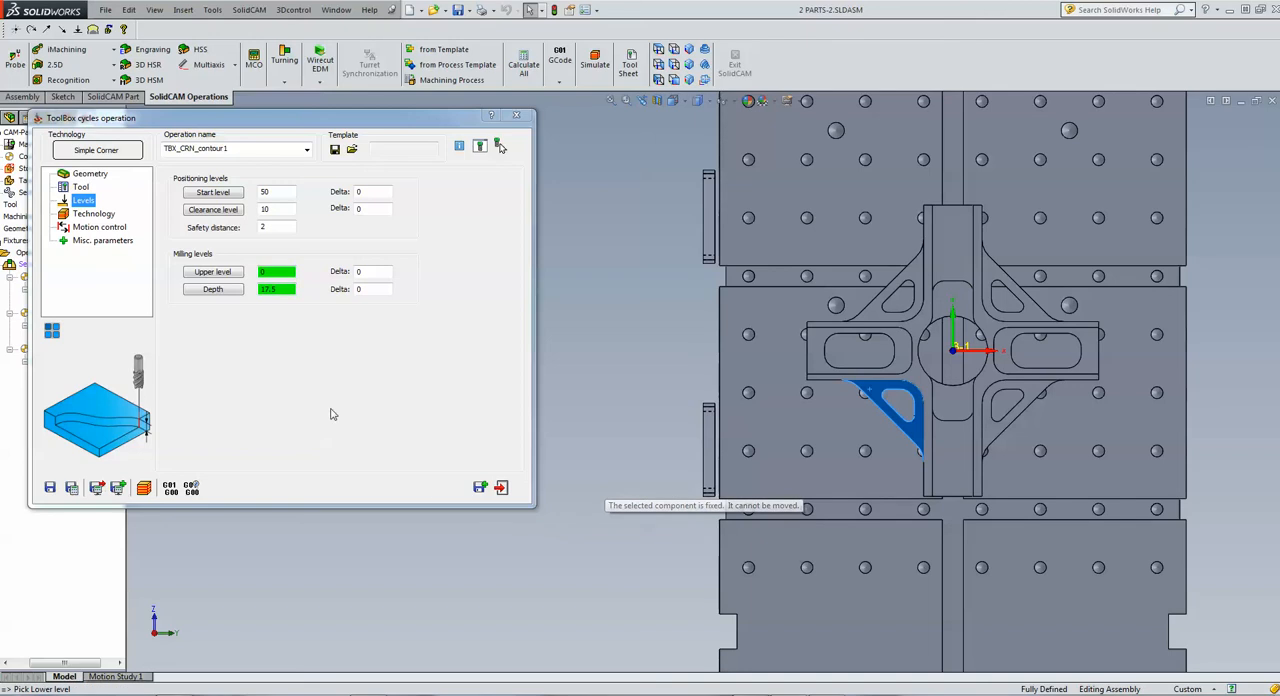
Set the corner roughing step over to 4 and sort the tool path by slices
click(92, 216)
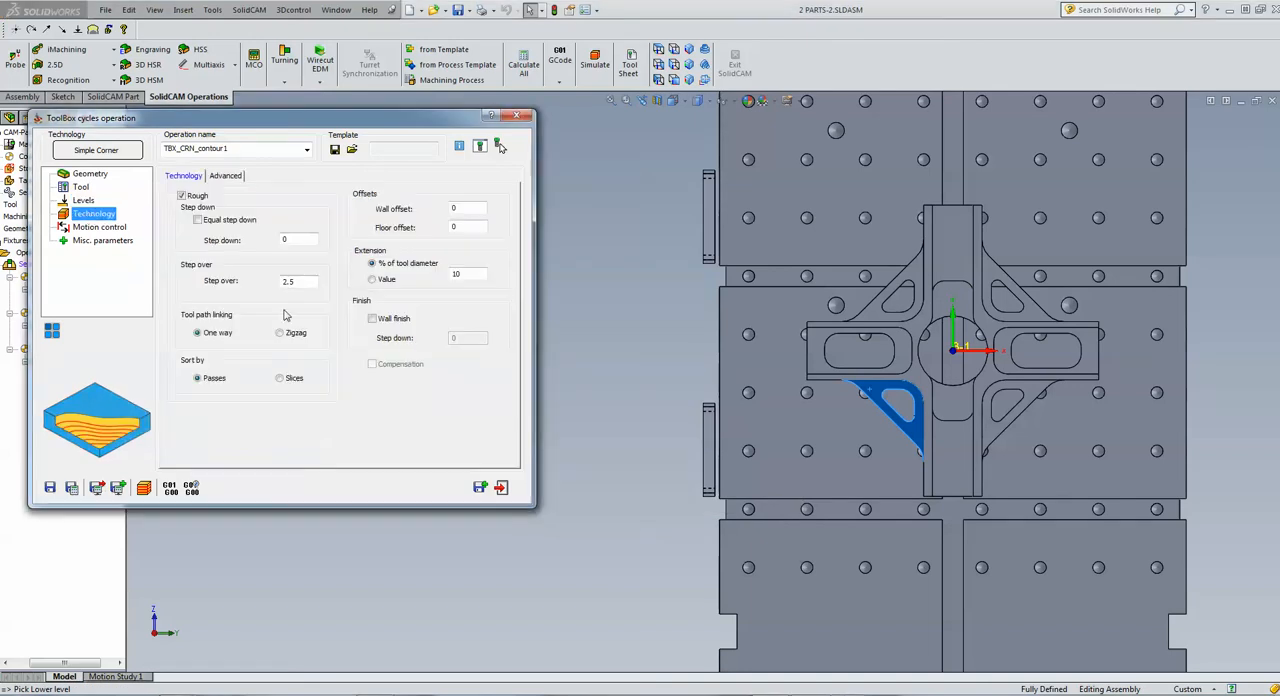
click(299, 283)
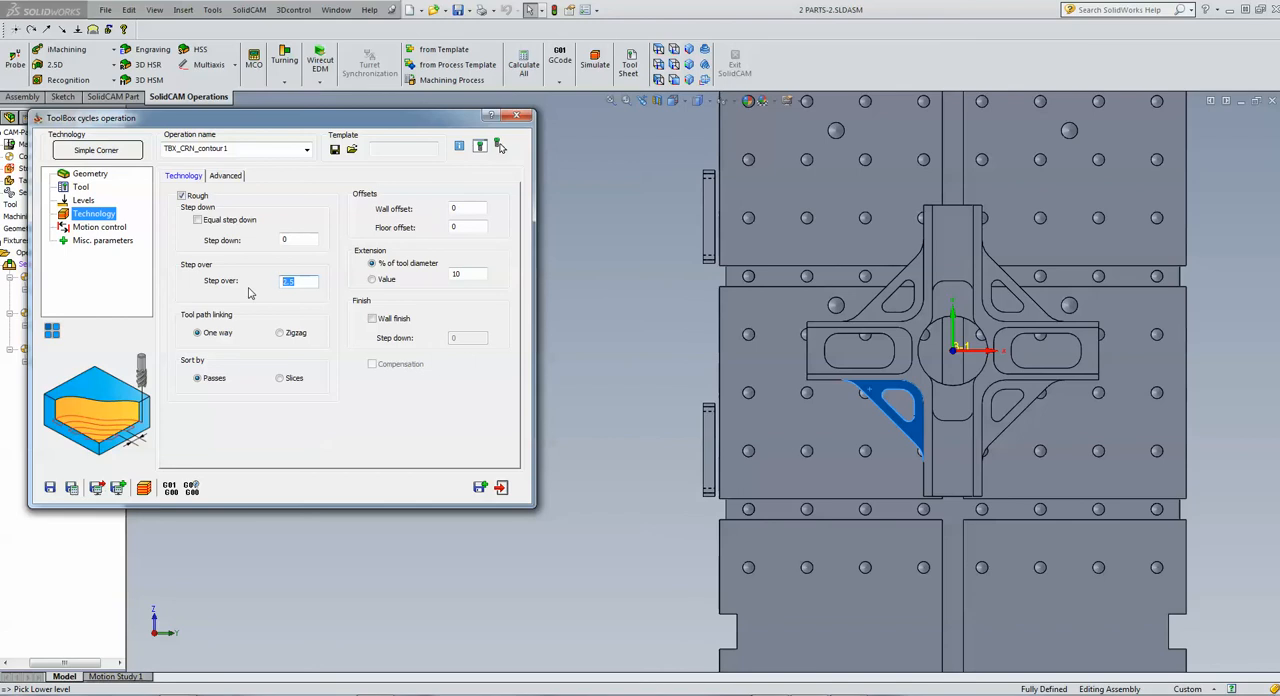
text(4)
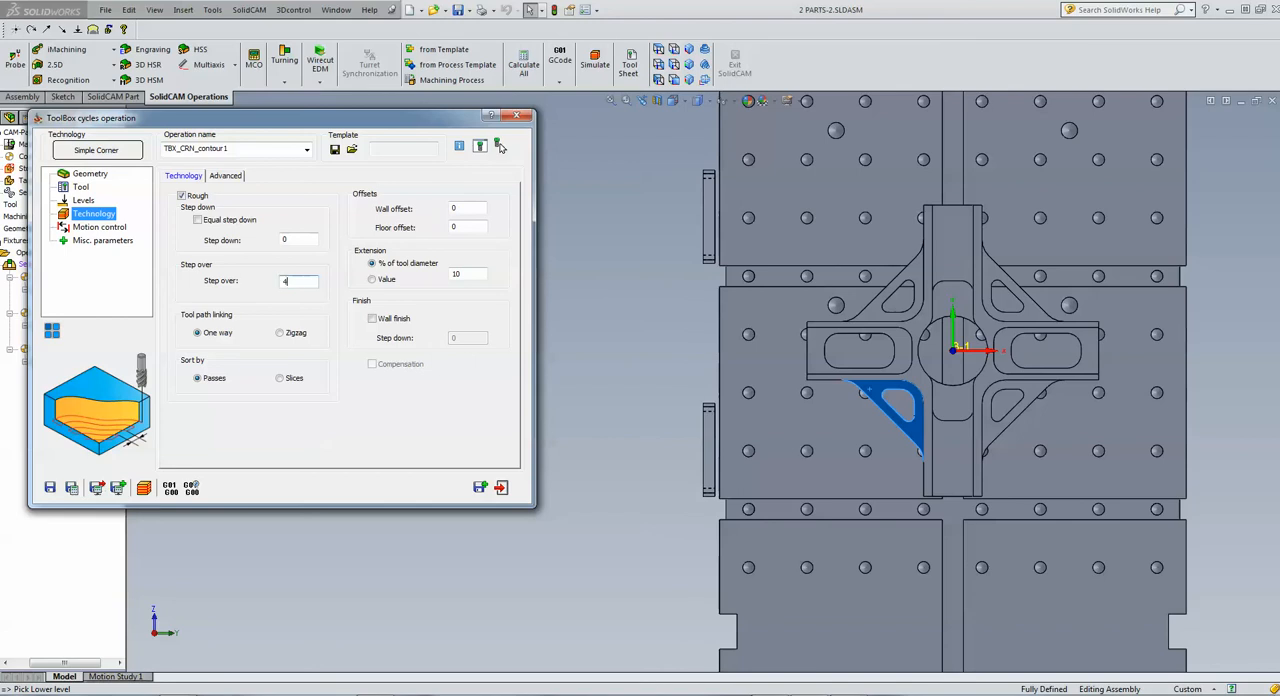
click(284, 380)
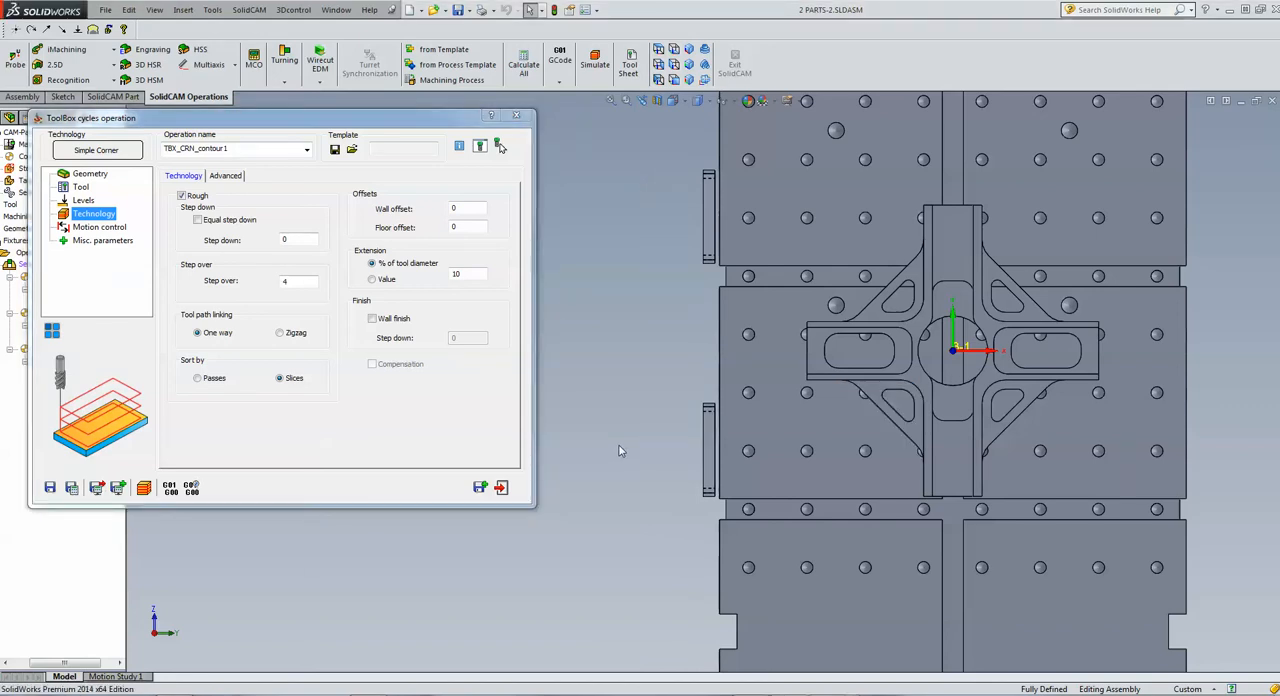
Add a rotate list transformation to the corner operation, including the original and adding three 90-degree increments
scroll(616, 451, up, 3)
scroll(616, 450, up, 1)
scroll(903, 277, up, 2)
scroll(900, 235, down, 1)
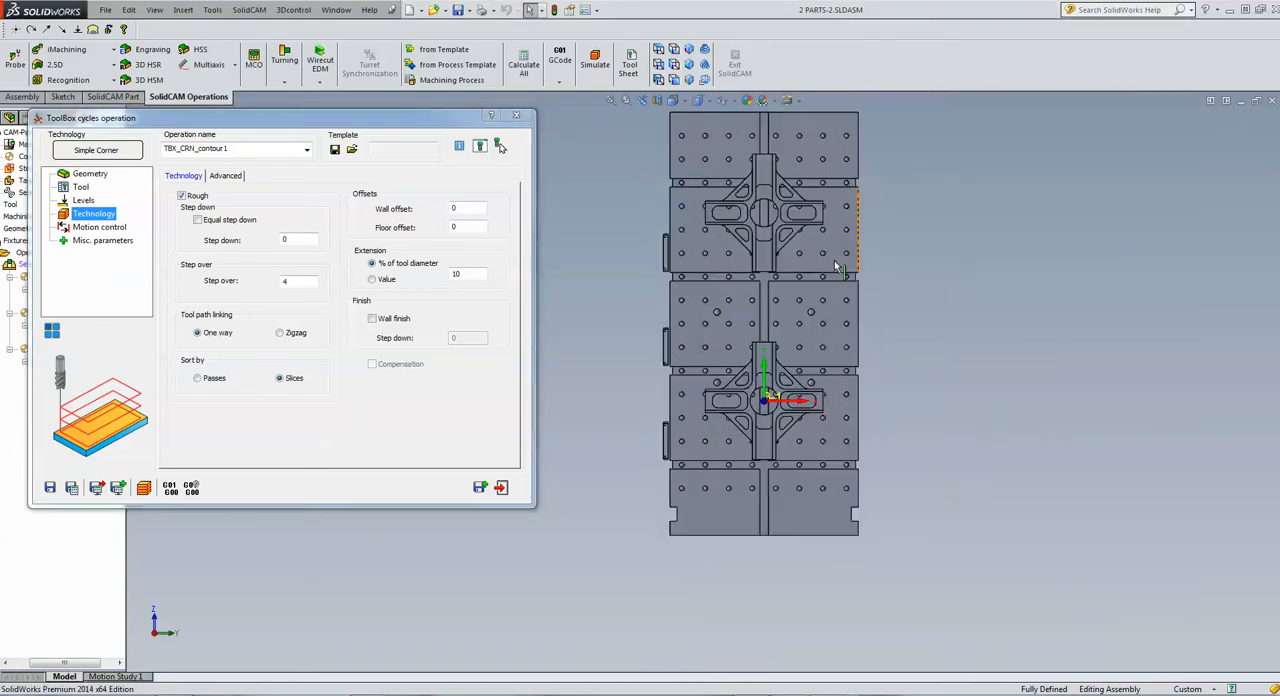
scroll(620, 373, down, 1)
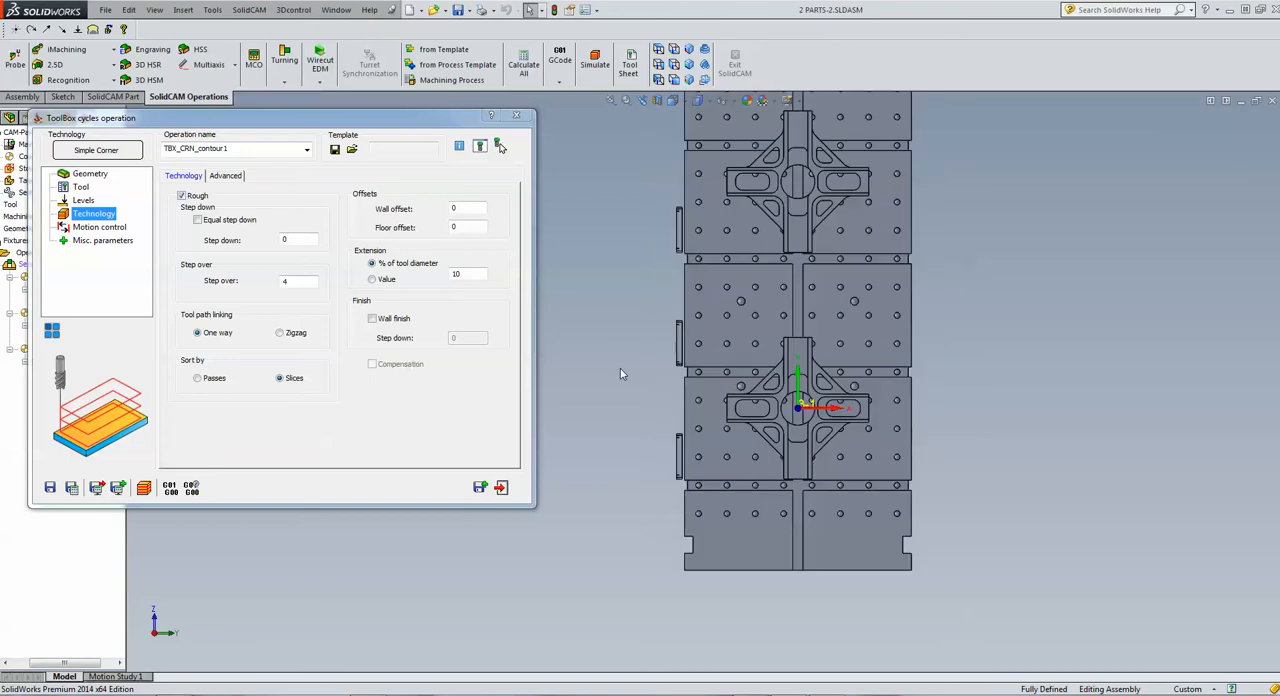
scroll(1016, 161, down, 1)
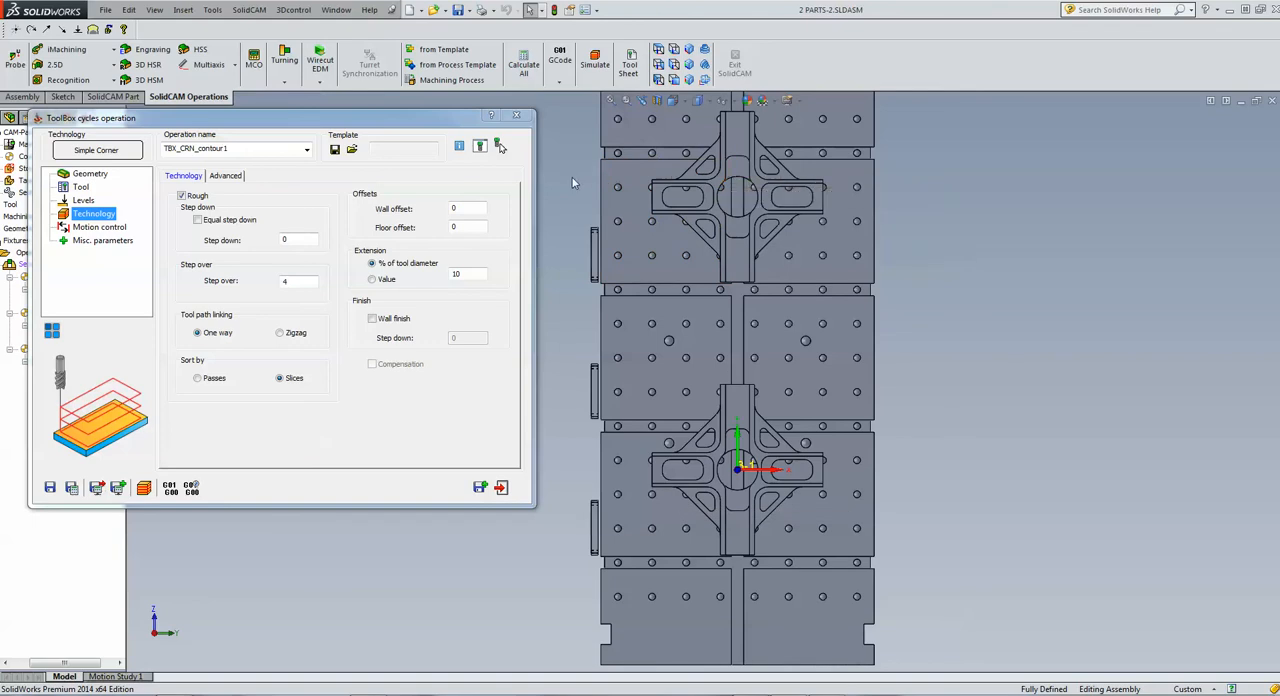
click(52, 330)
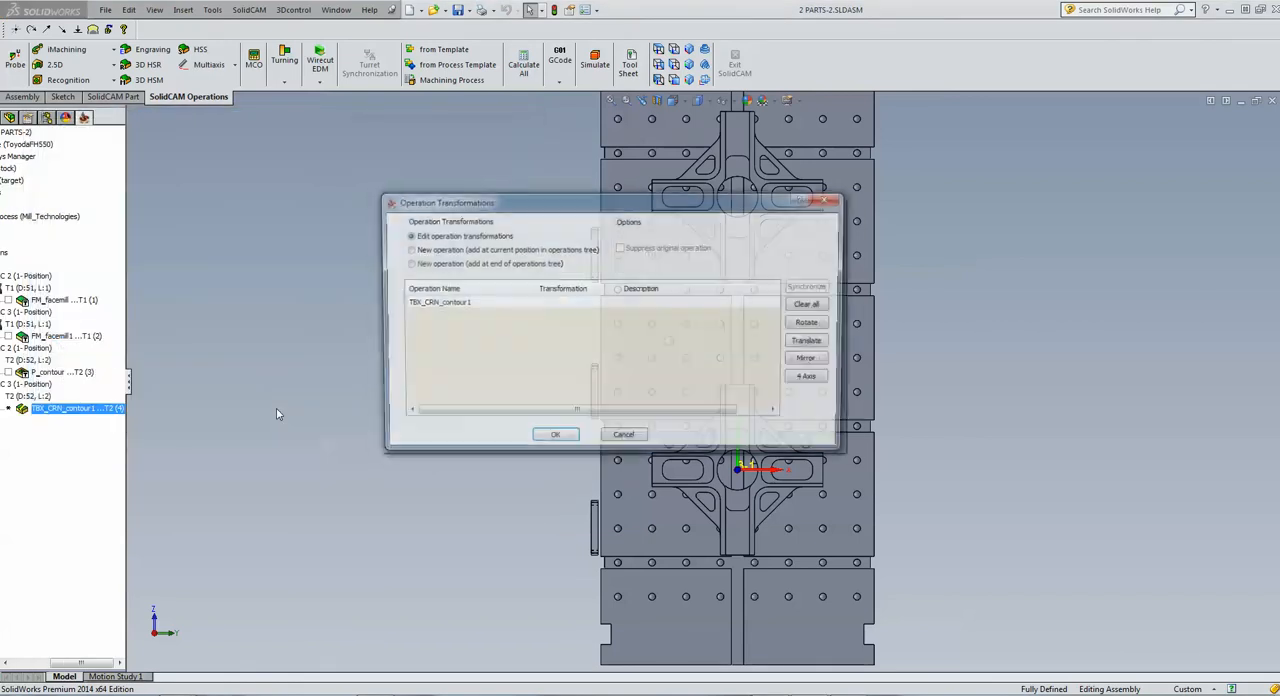
click(450, 303)
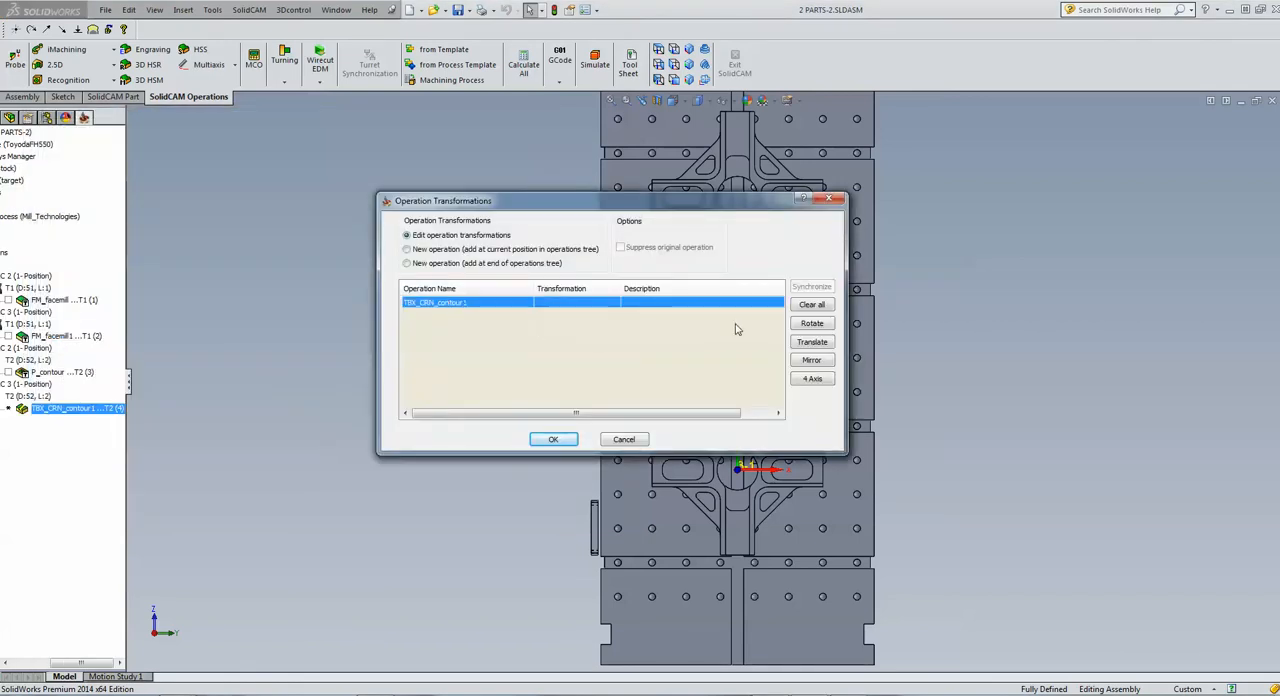
click(809, 326)
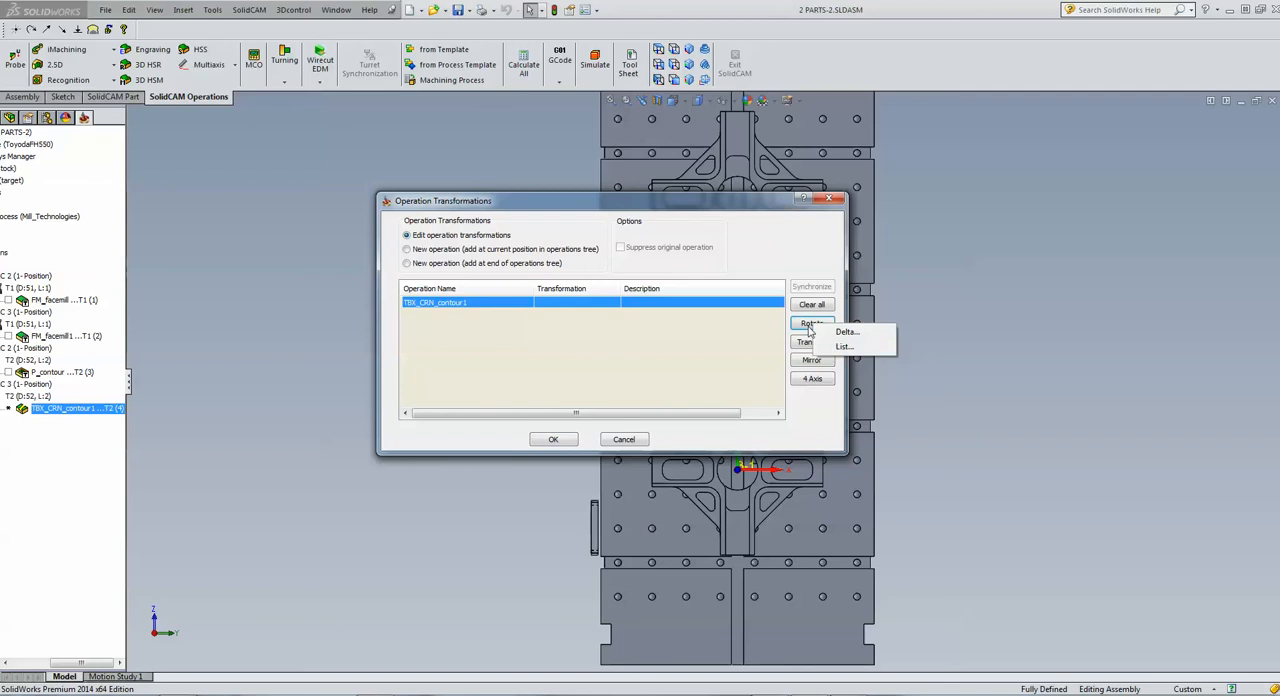
click(843, 346)
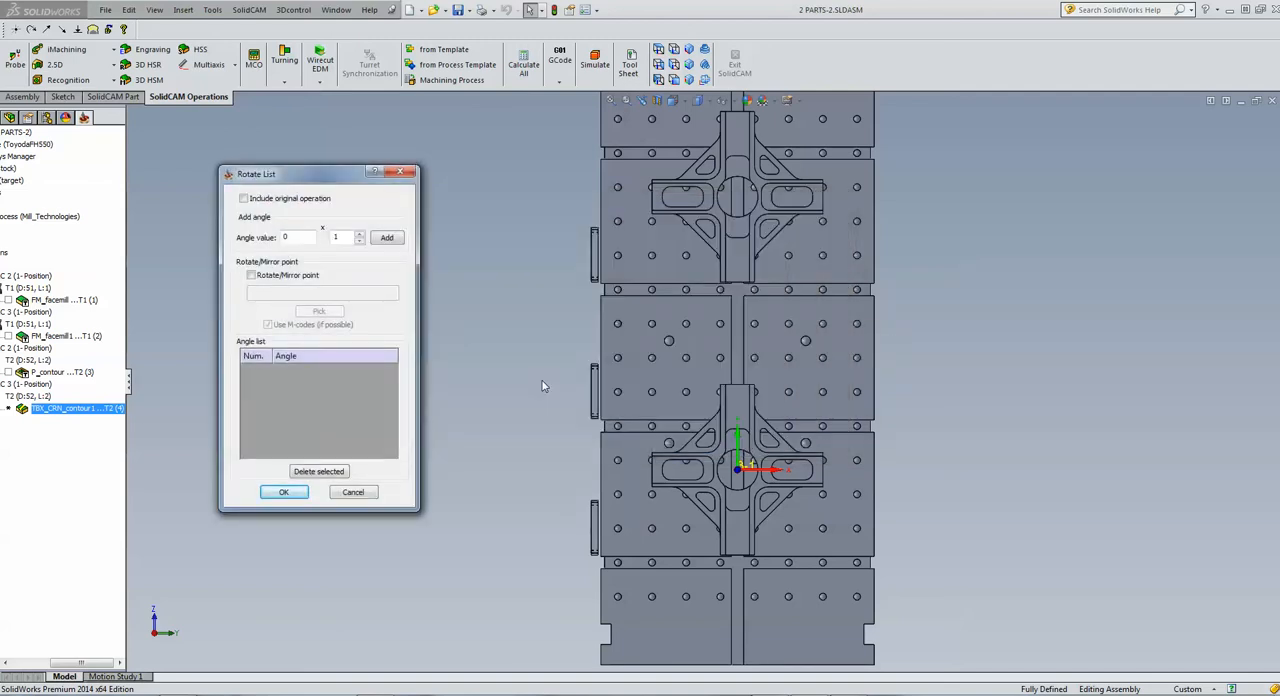
click(243, 199)
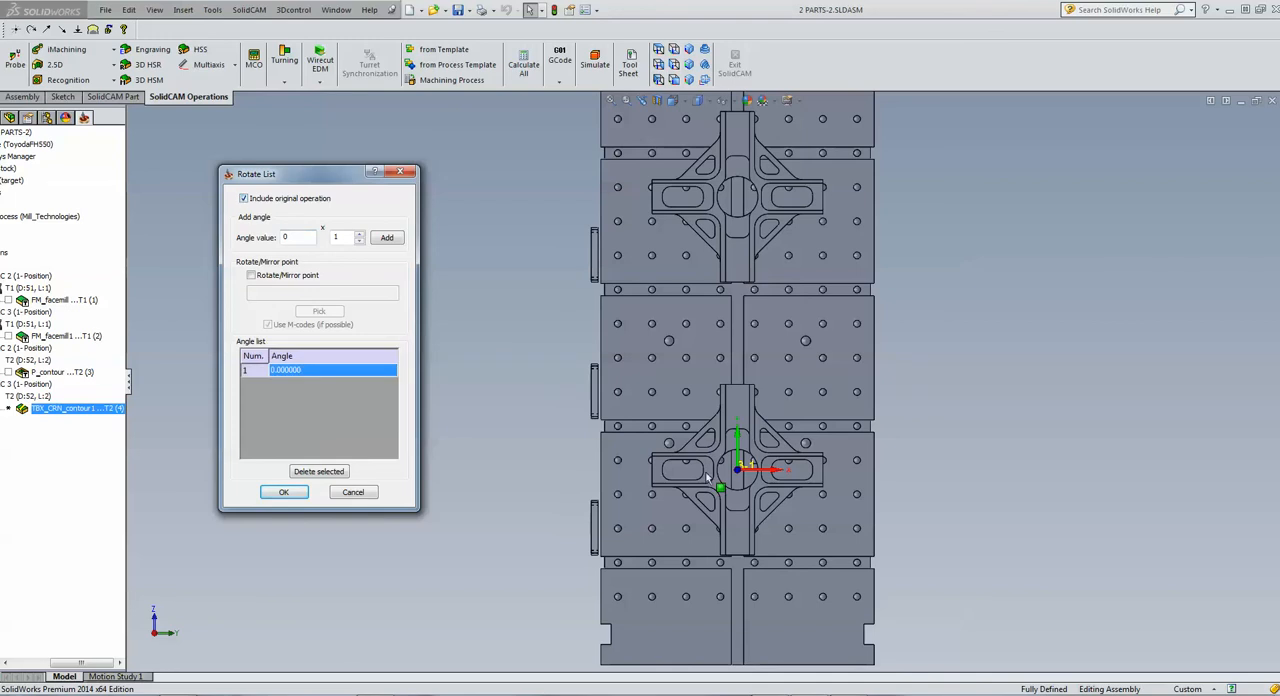
click(359, 237)
click(386, 237)
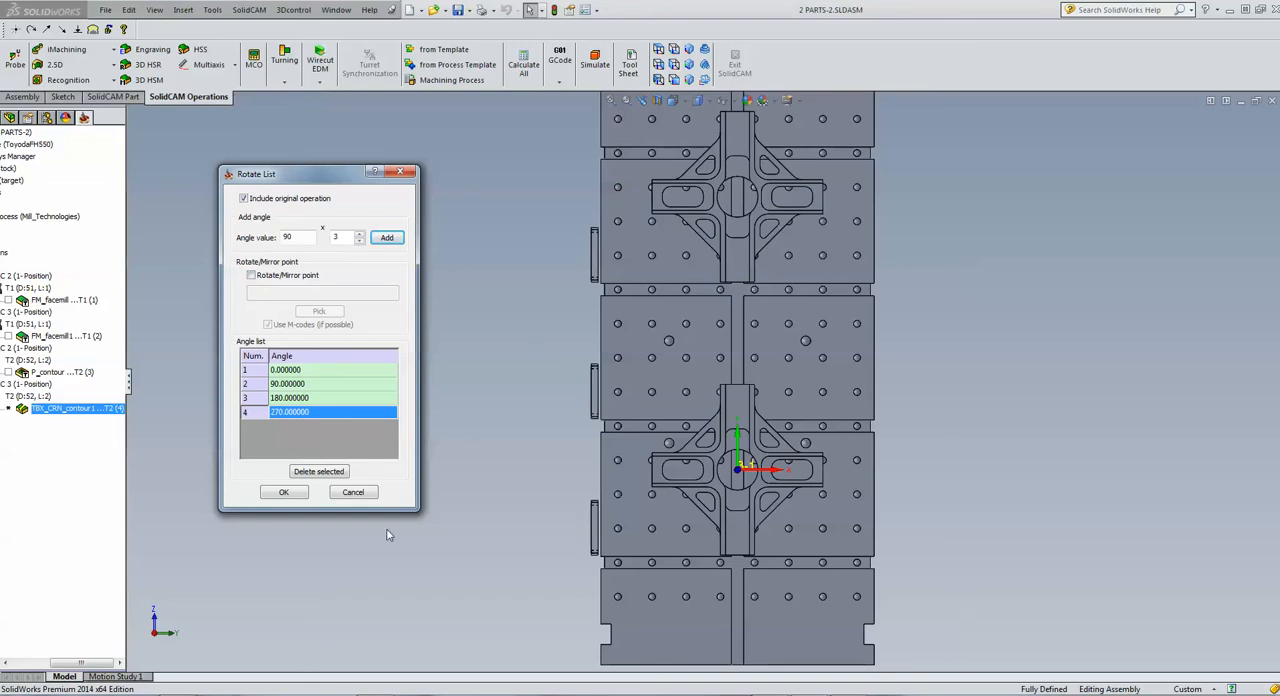
click(284, 492)
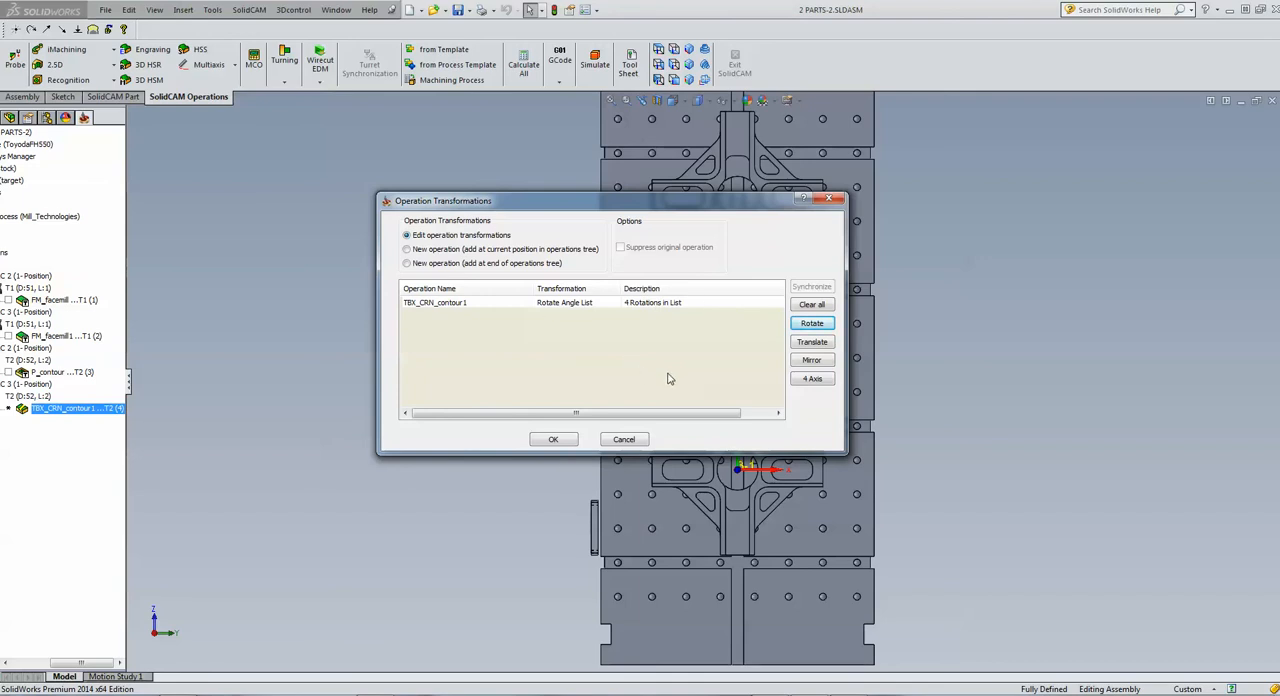
Add a translate matrix to the corner operation with 1 copy on X, 2 copies on Y and a Y step of 200, and accept the transformations
click(811, 342)
click(846, 352)
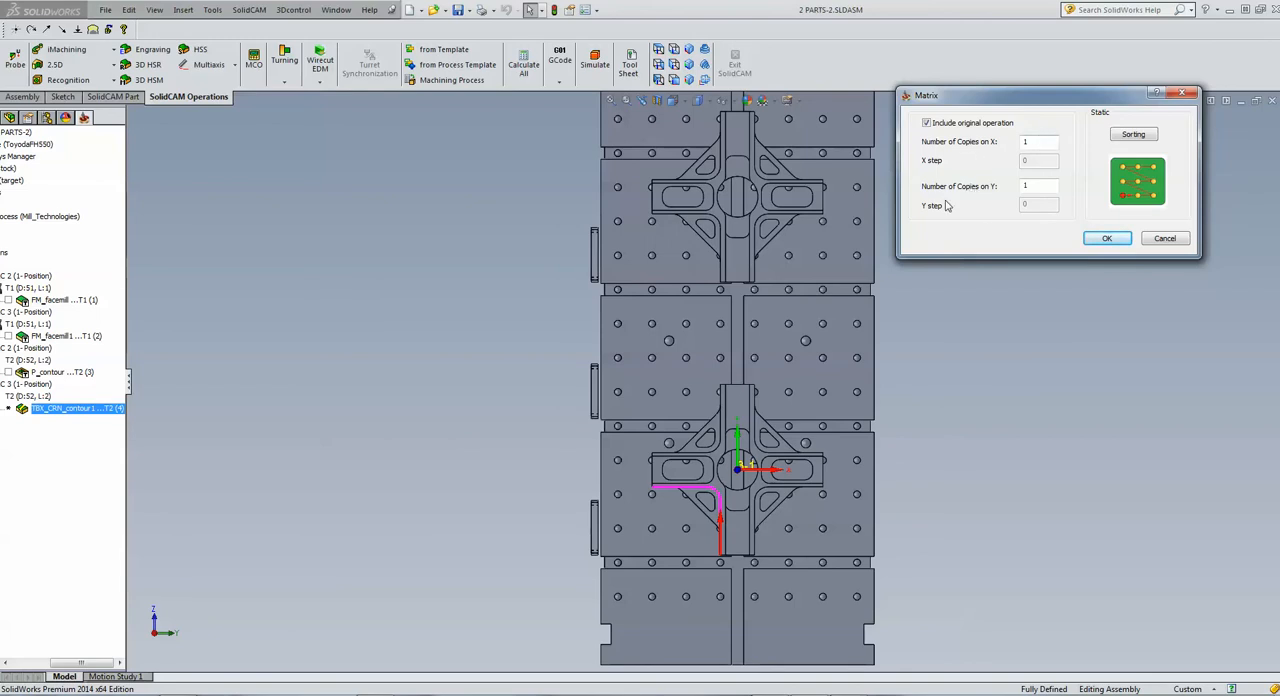
key(Tab)
text(2)
key(Tab)
text(2)
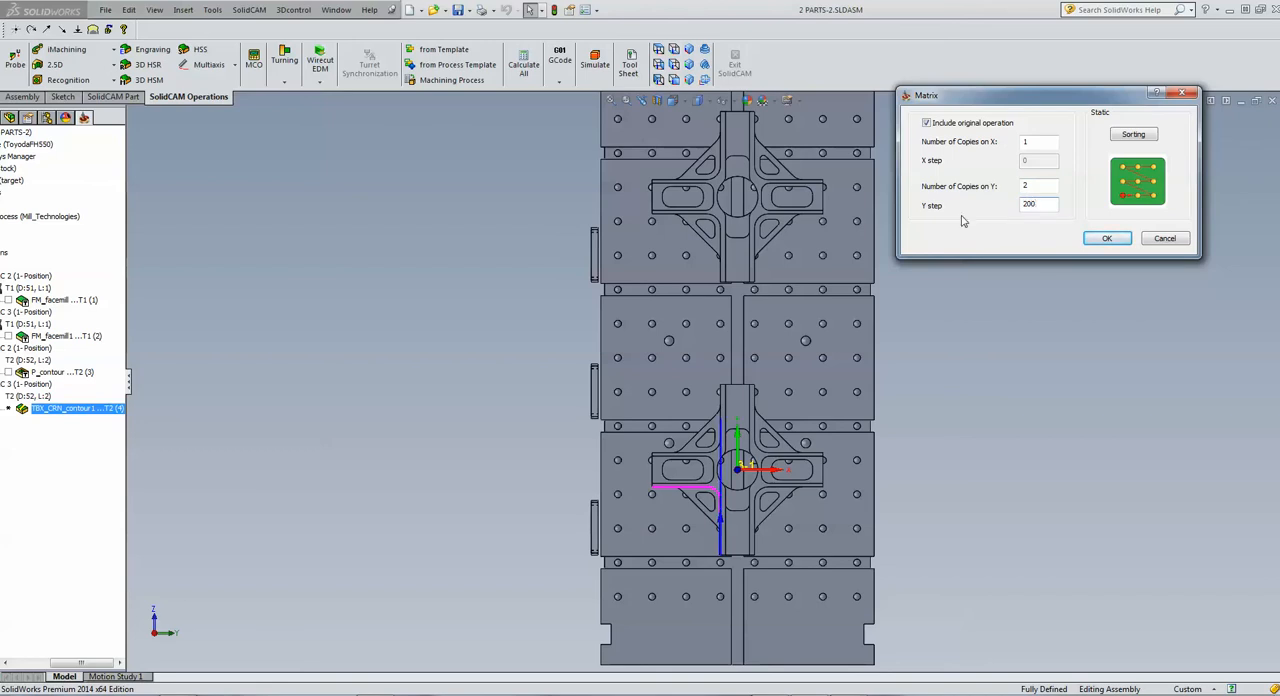
click(1107, 238)
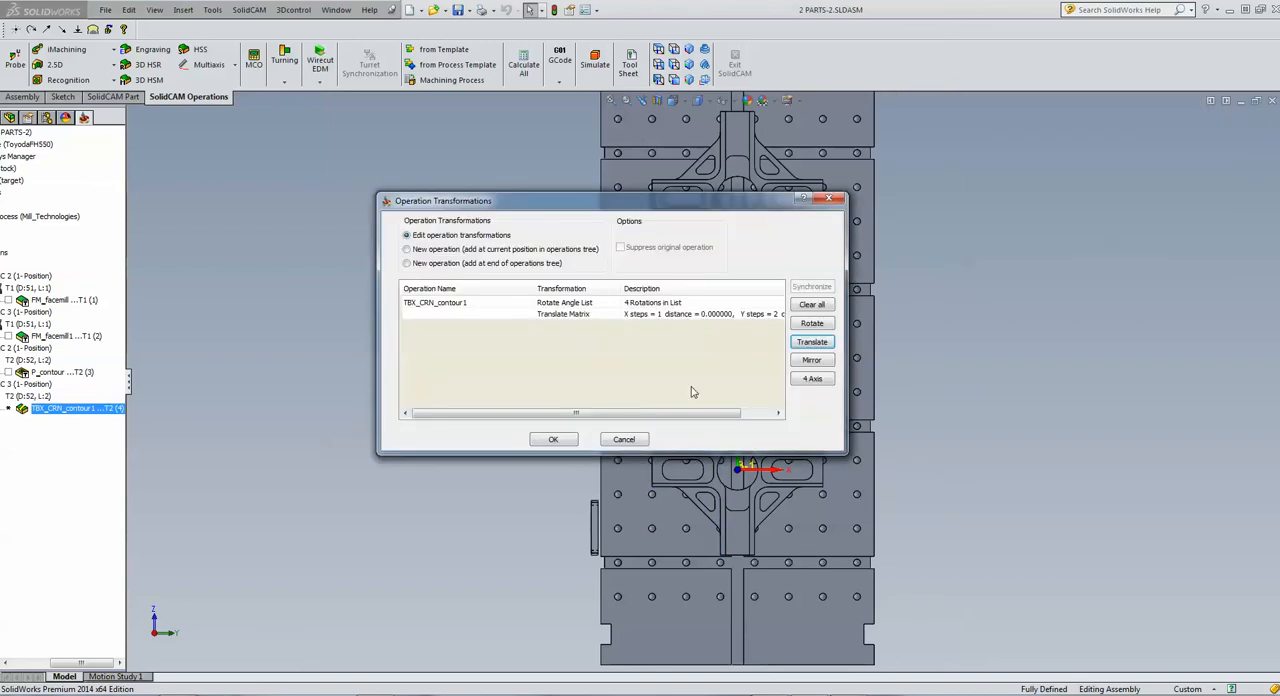
click(553, 440)
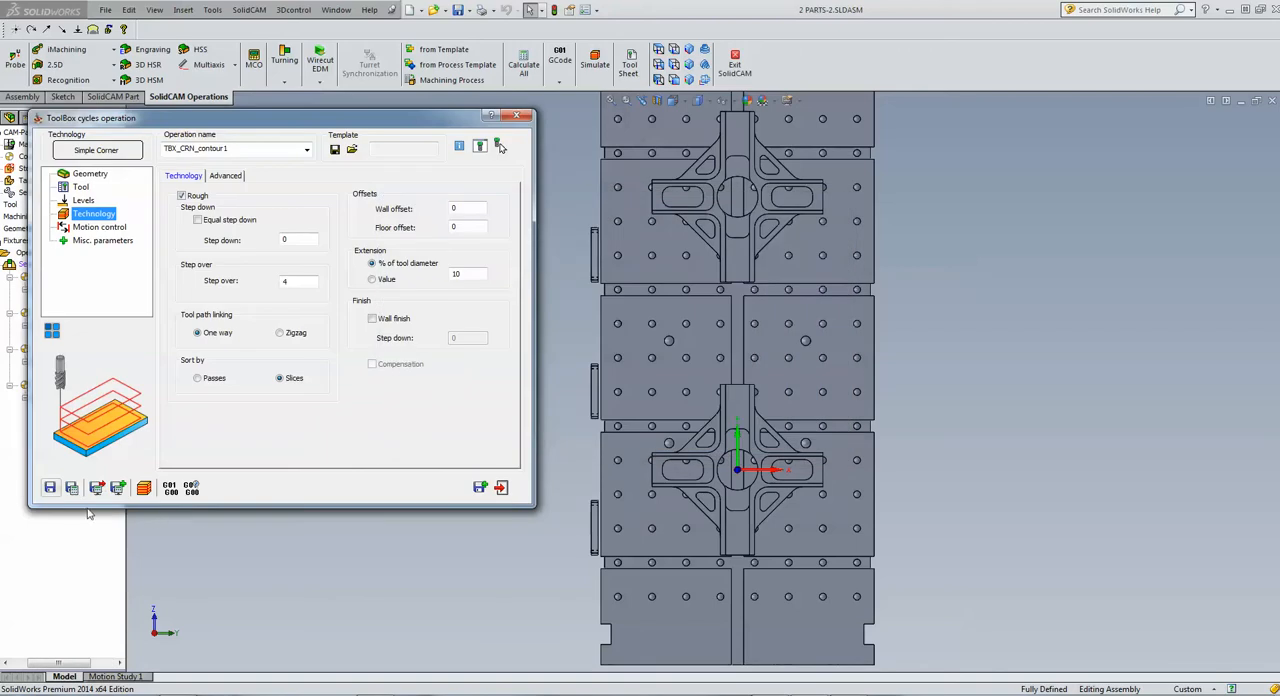
Save and calculate the corner operation, and run its tool path simulation in Host CAD mode with solid verification
click(72, 487)
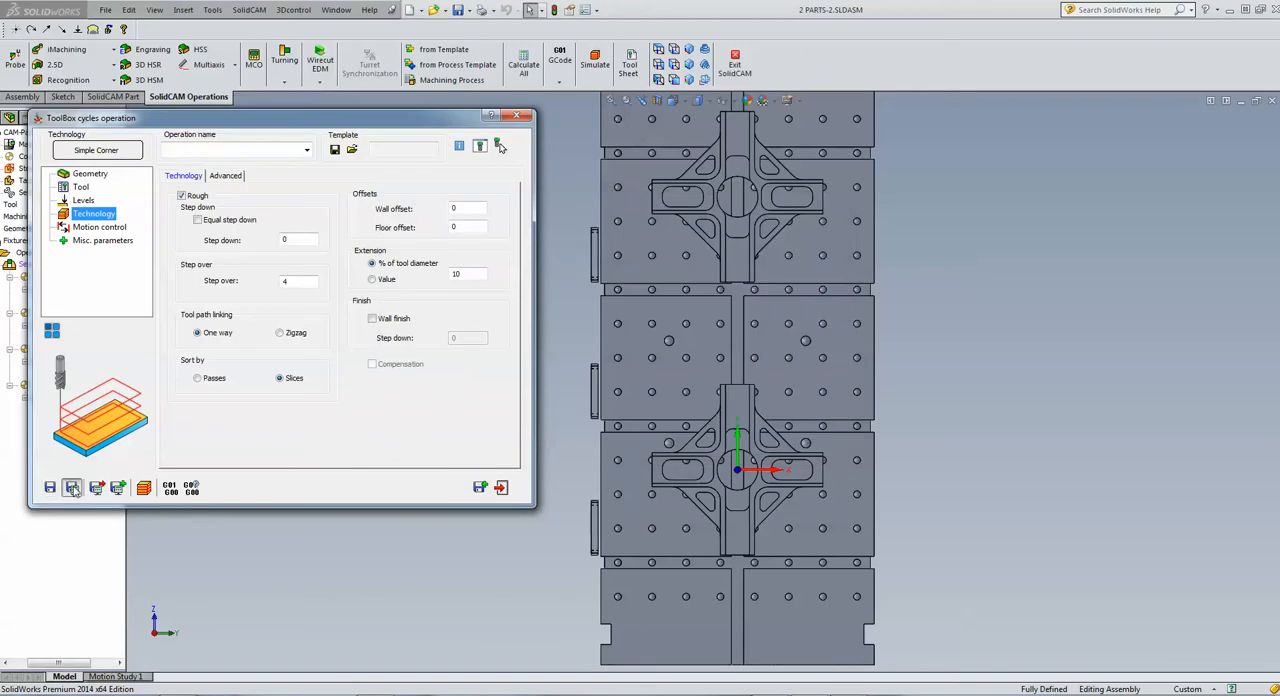
click(145, 488)
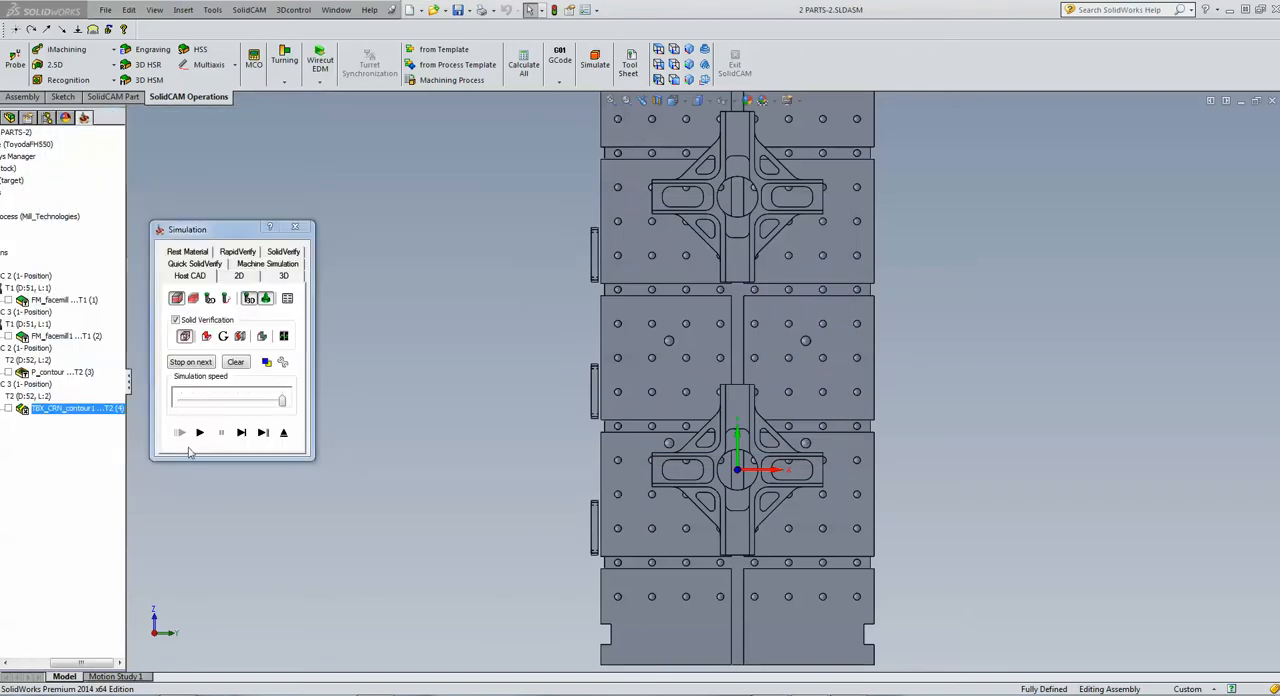
click(199, 432)
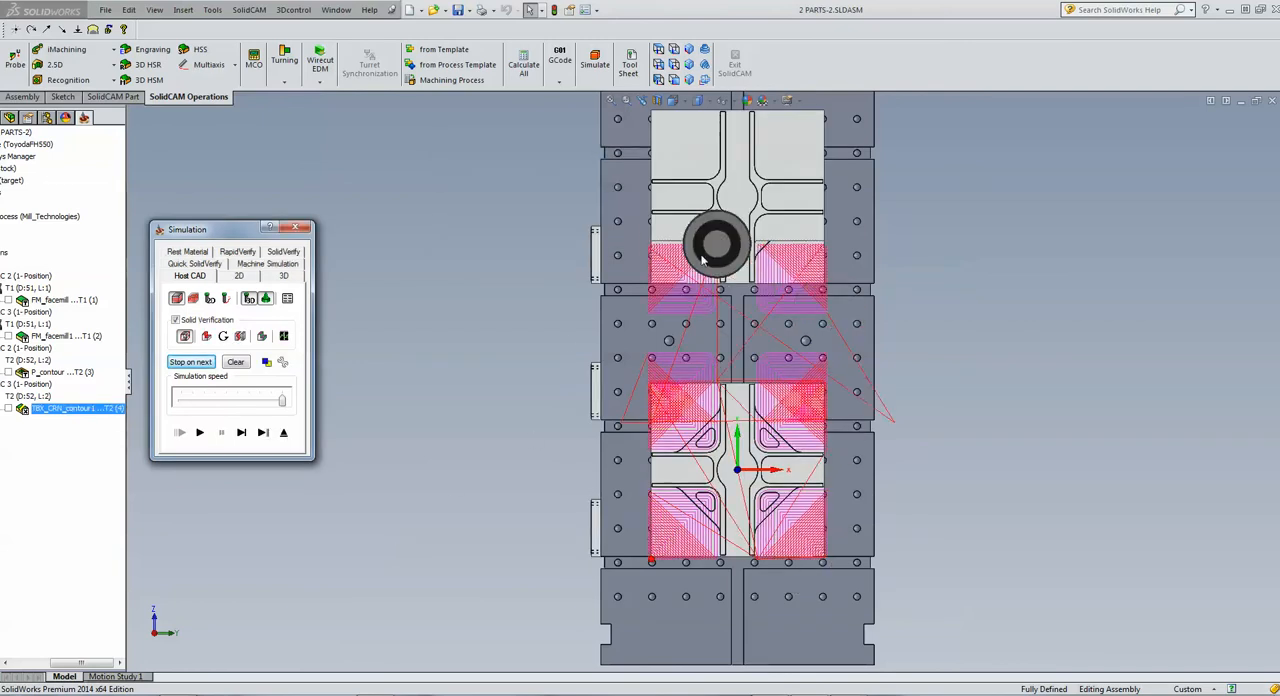
Close the corner operation's simulation, set the Y step of its translate matrix to 400, and accept the transformations
click(283, 433)
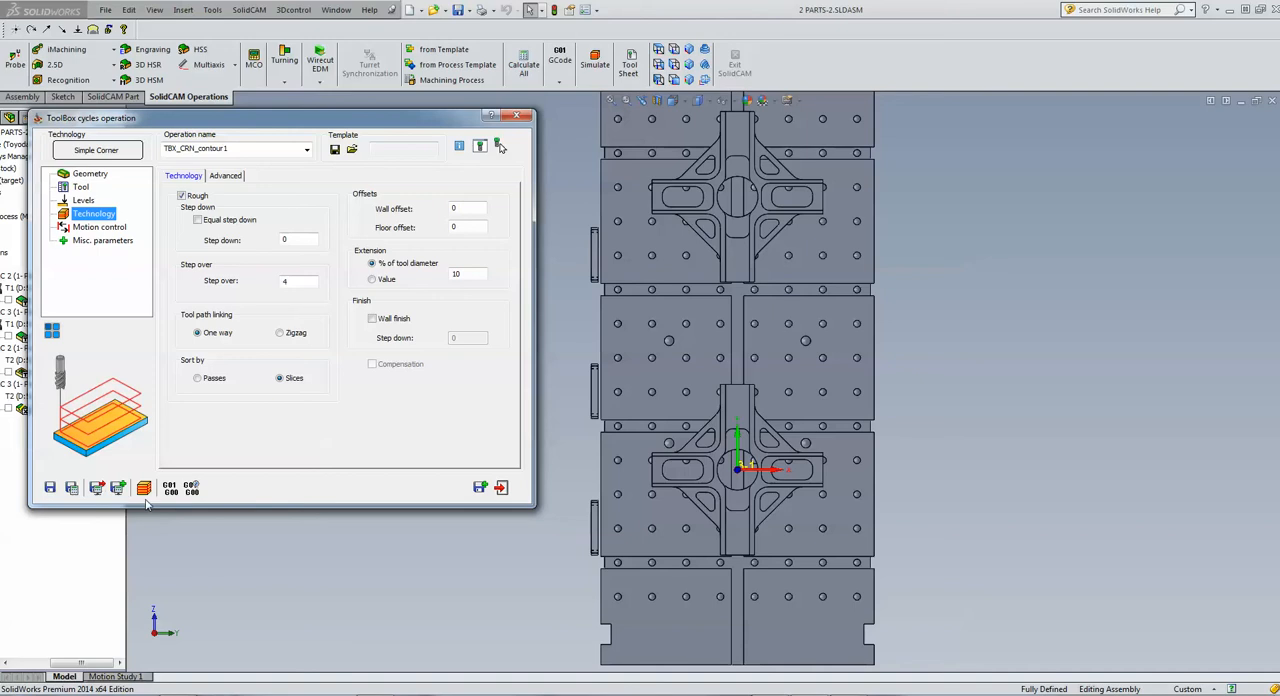
click(144, 490)
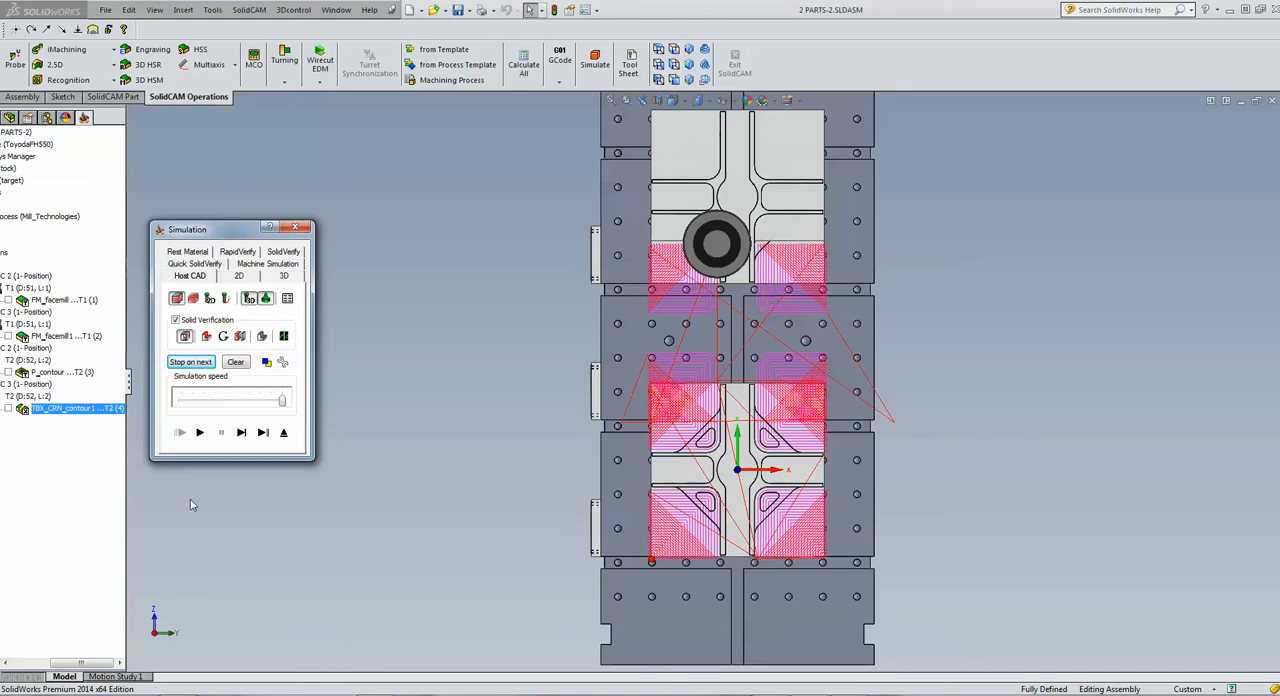
click(283, 432)
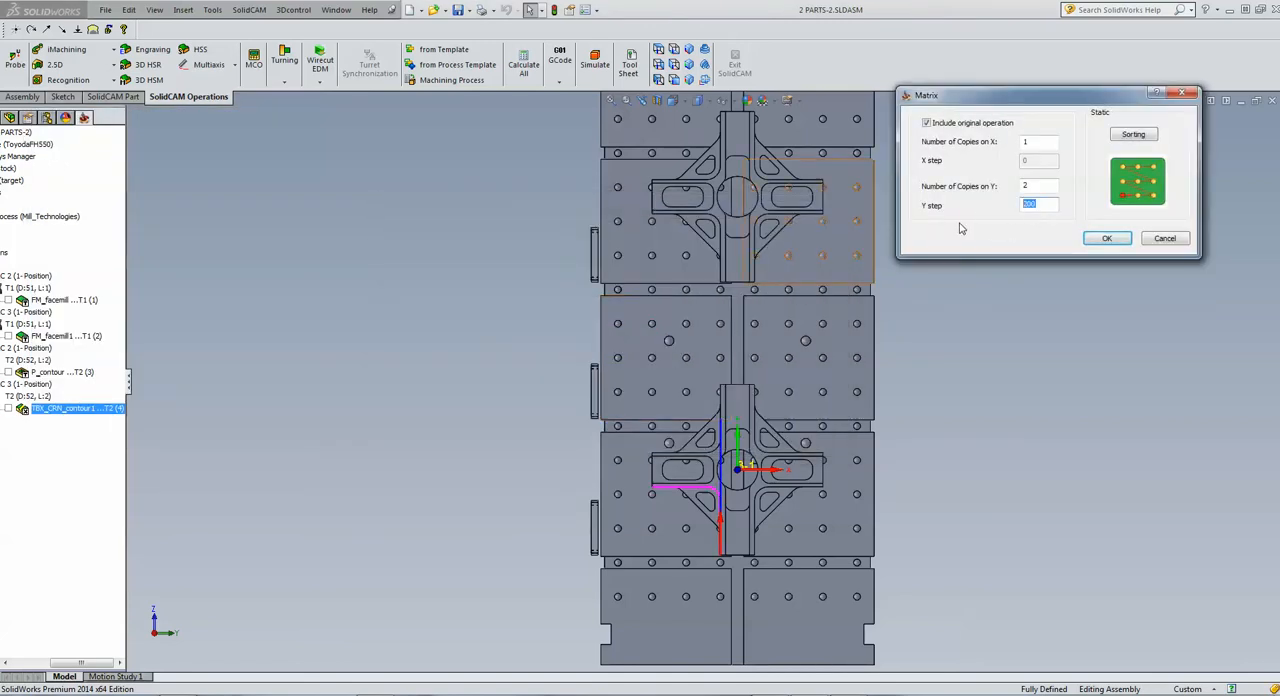
text(4)
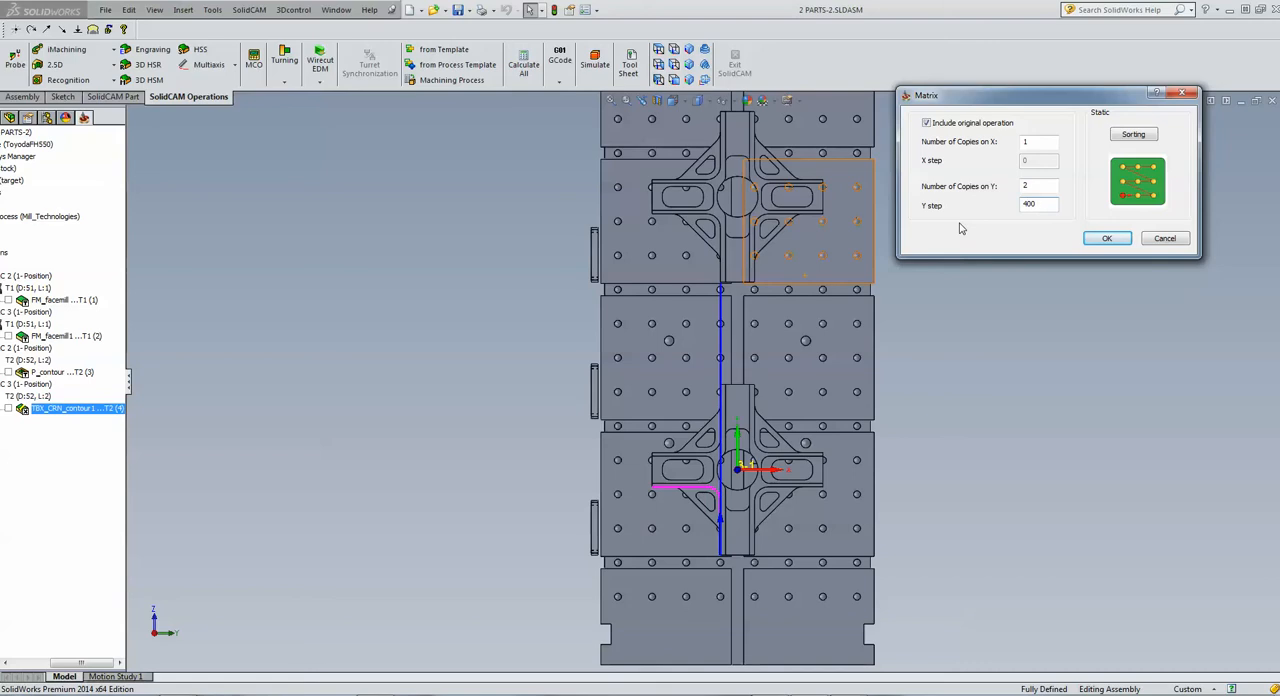
click(1102, 239)
click(555, 440)
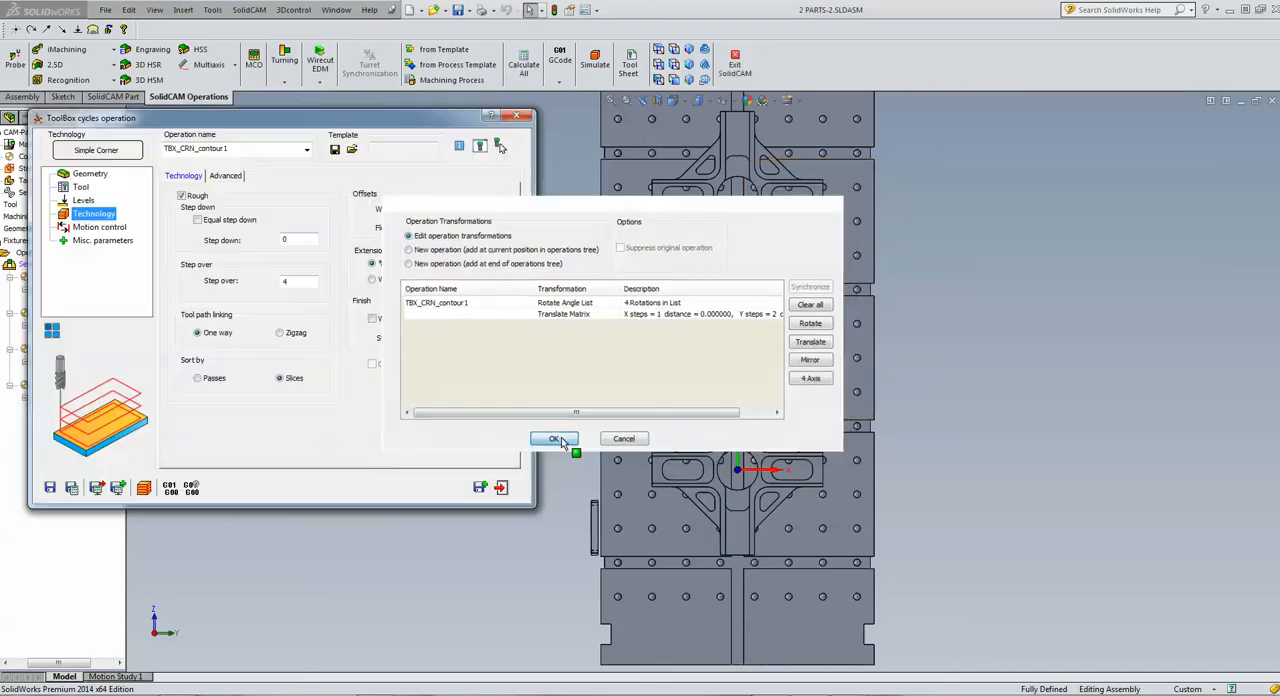
Save and recalculate the corner operation, rerun its Host CAD tool path simulation, and close the operation
click(71, 489)
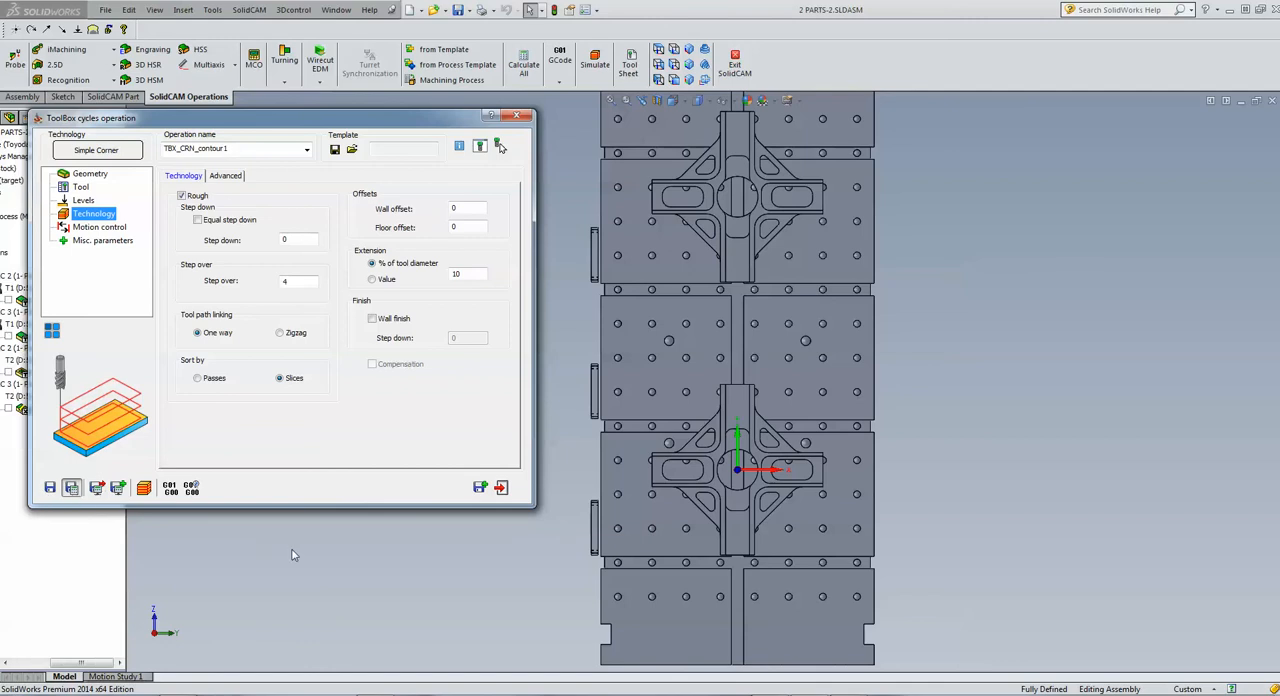
click(143, 489)
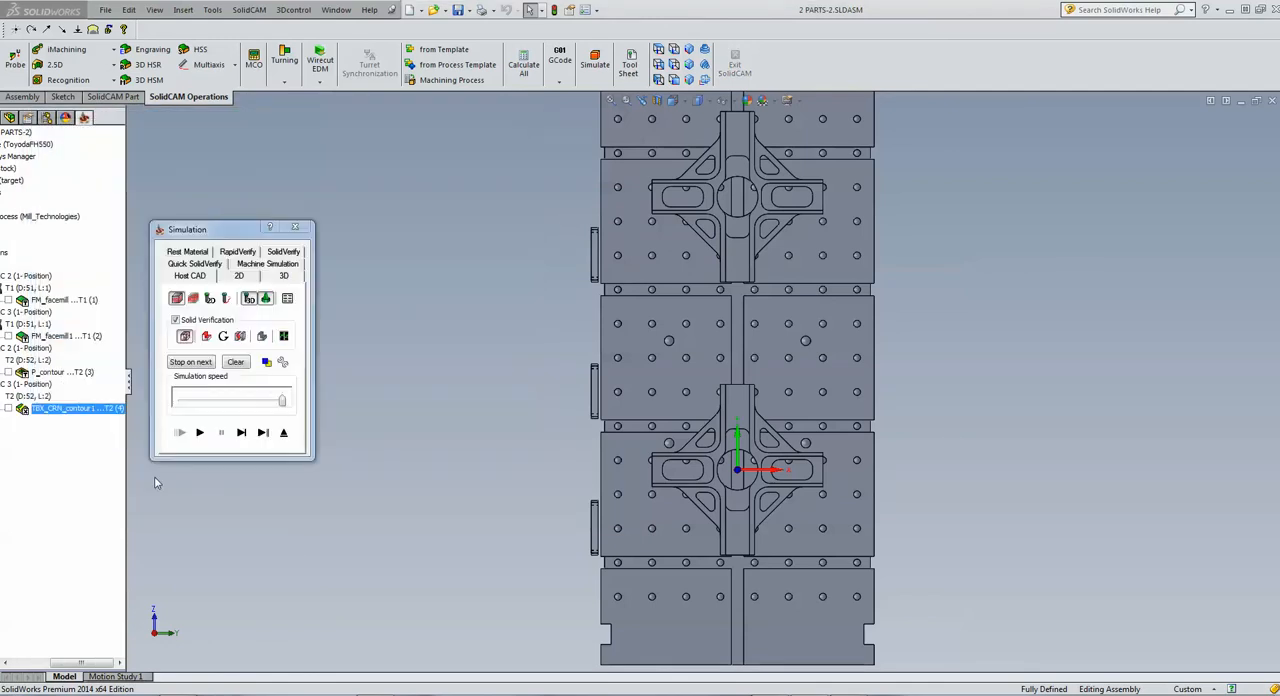
click(200, 433)
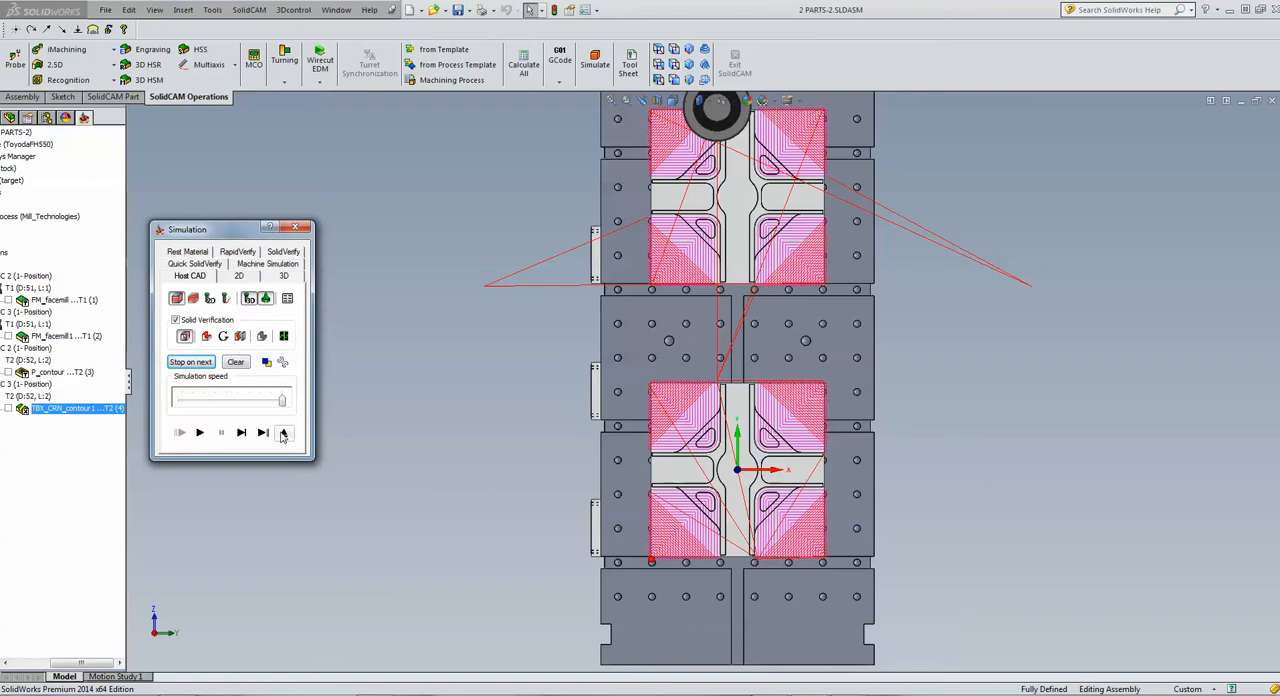
click(283, 434)
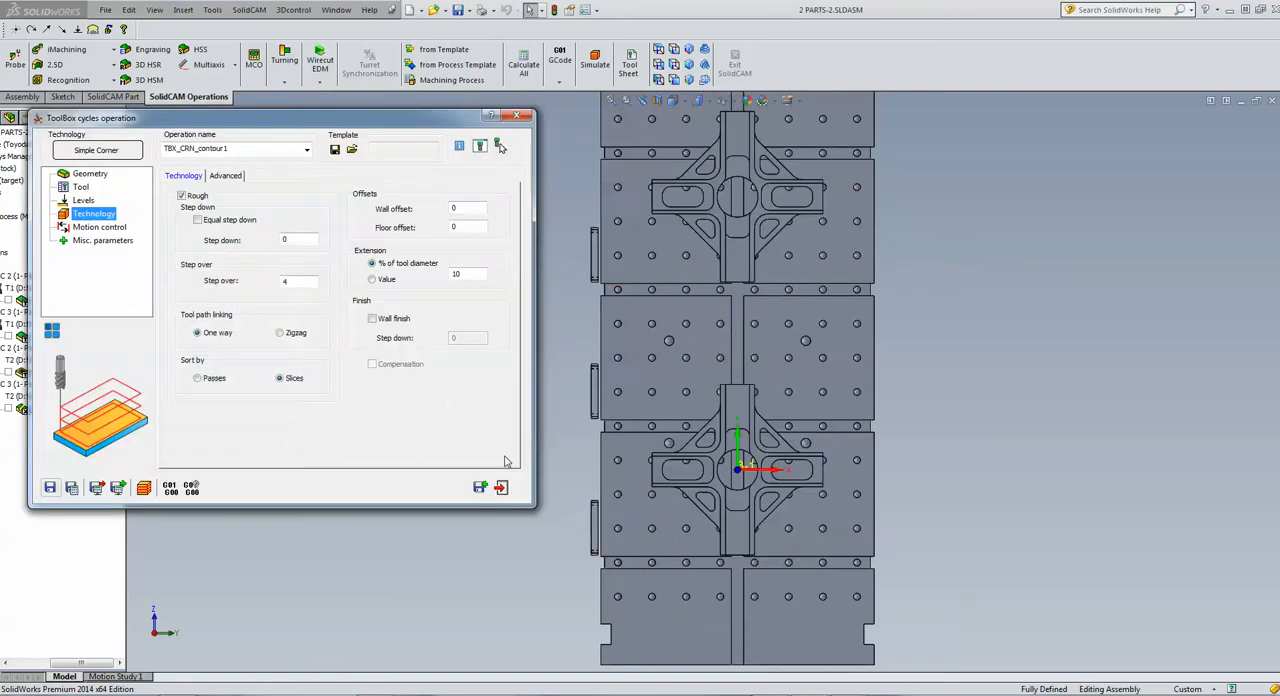
click(500, 488)
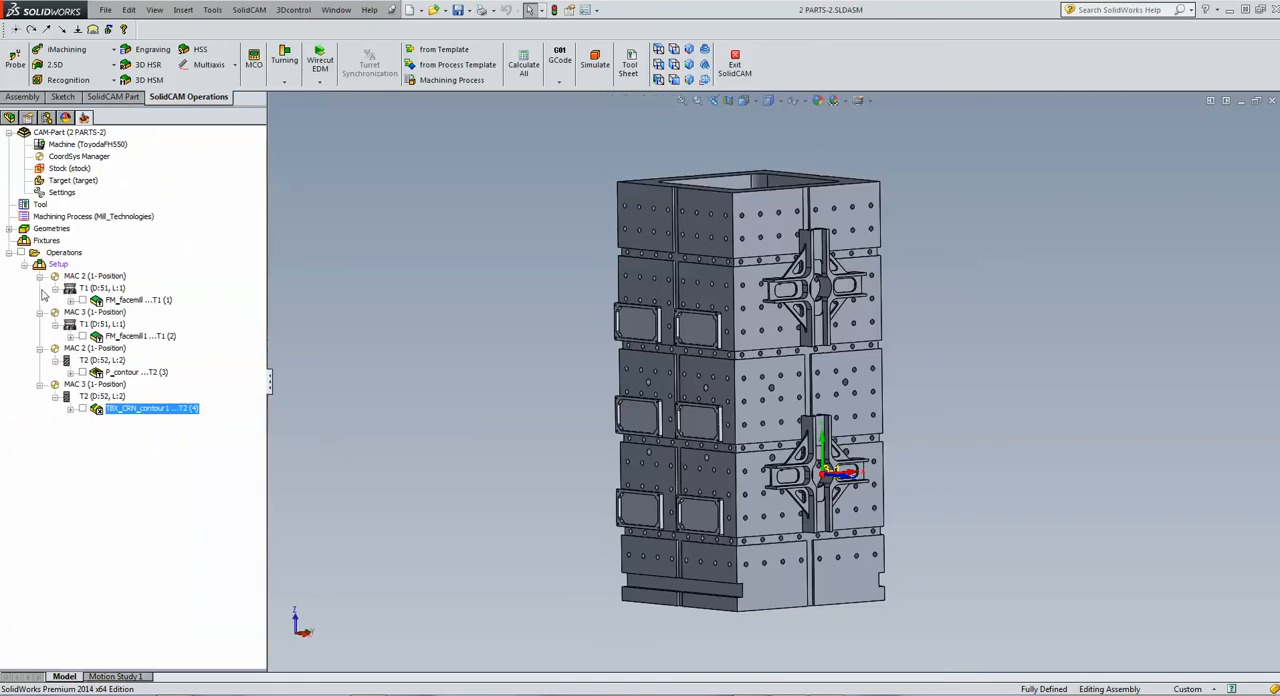
Simulate all operations of the CAM part in Machine Simulation, running, pausing and resuming the machining
click(70, 254)
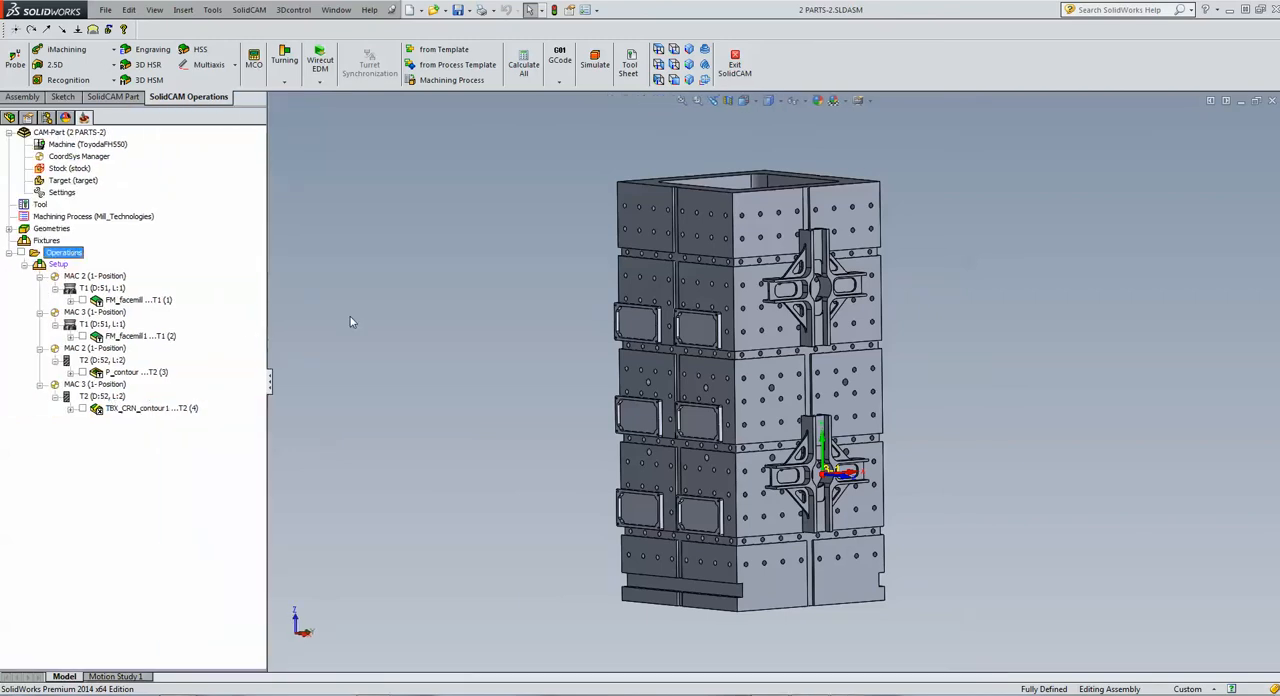
click(595, 64)
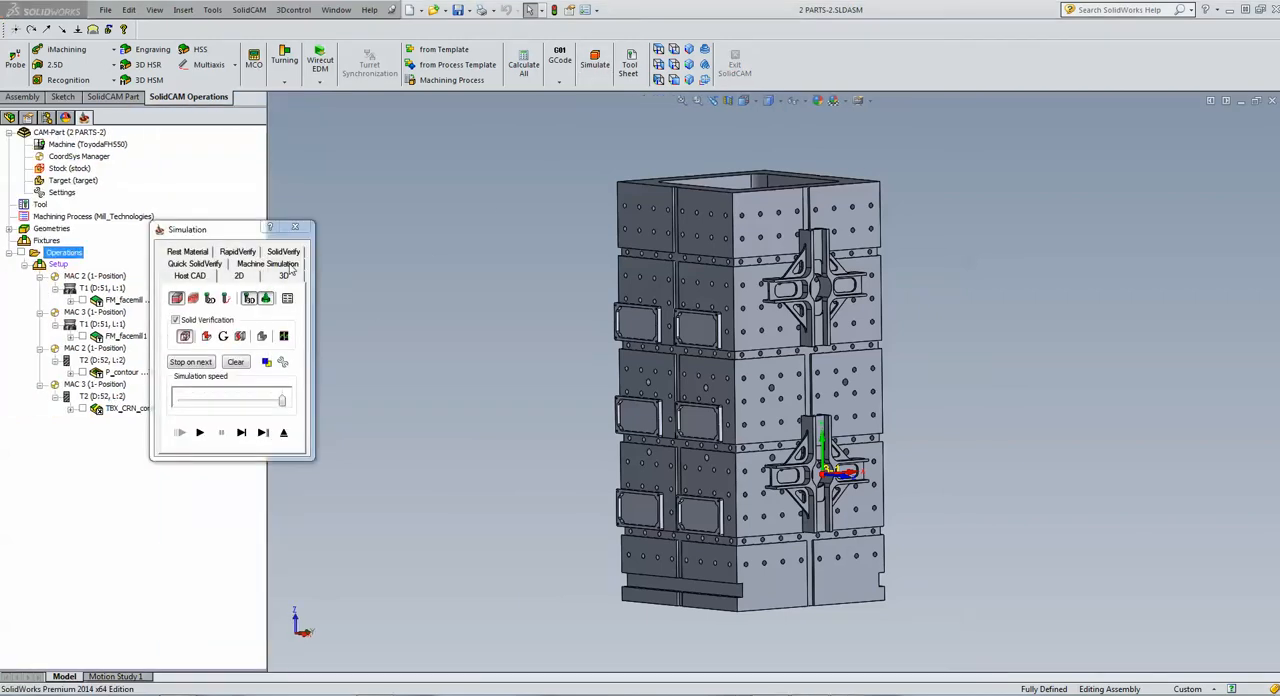
click(290, 266)
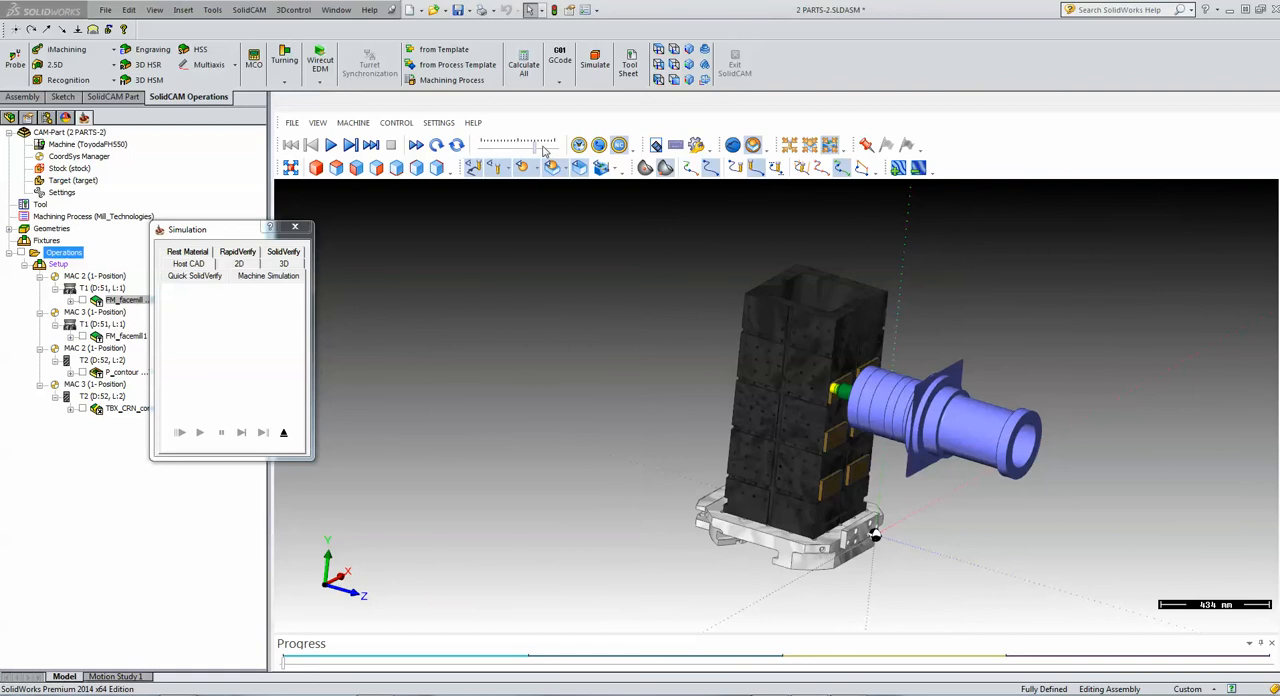
click(331, 146)
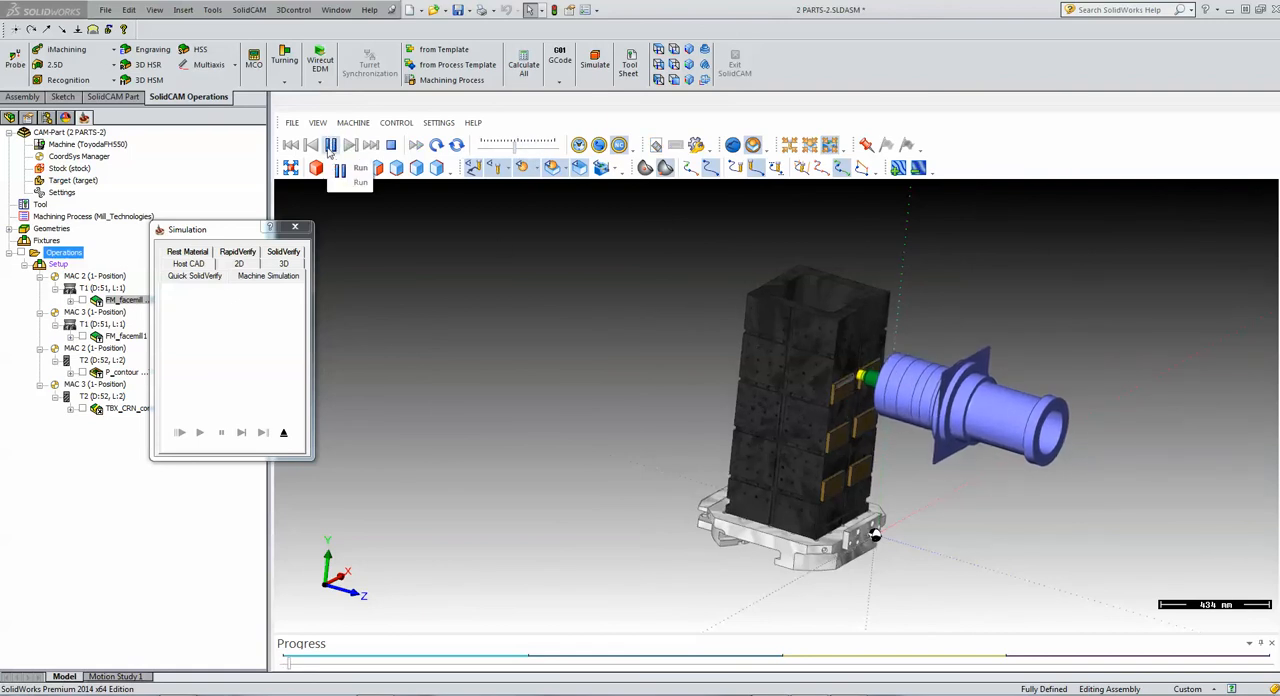
click(330, 146)
click(330, 146)
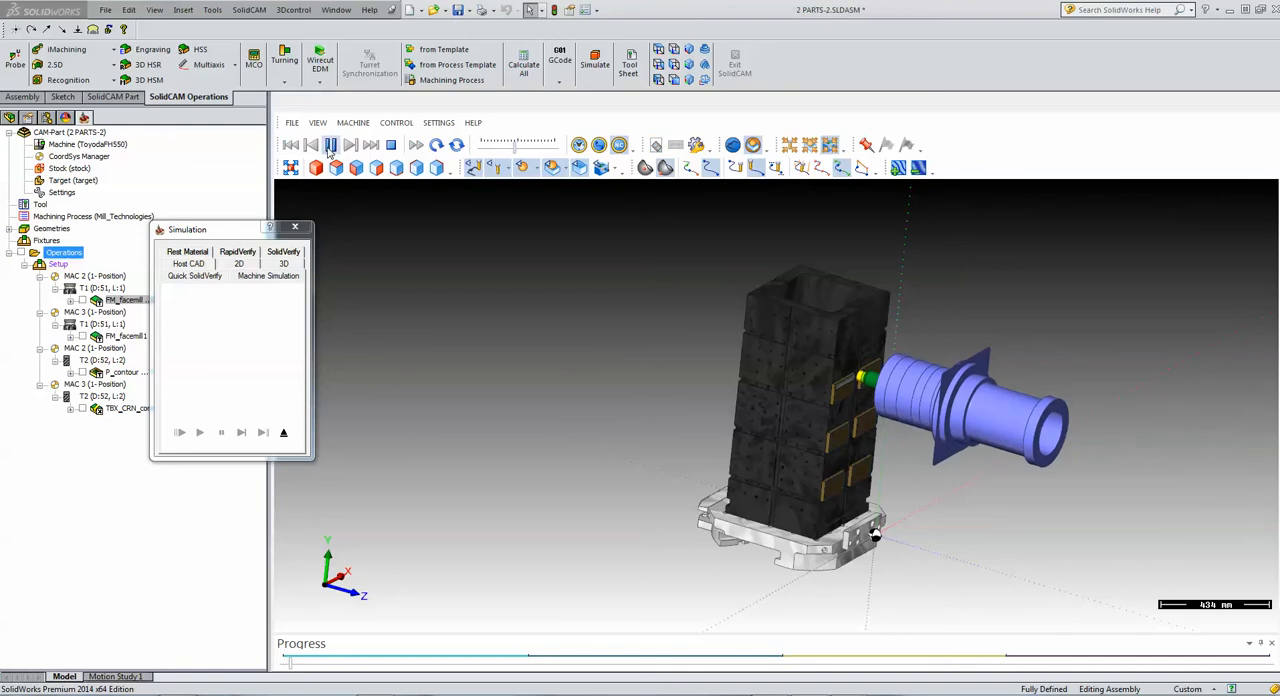
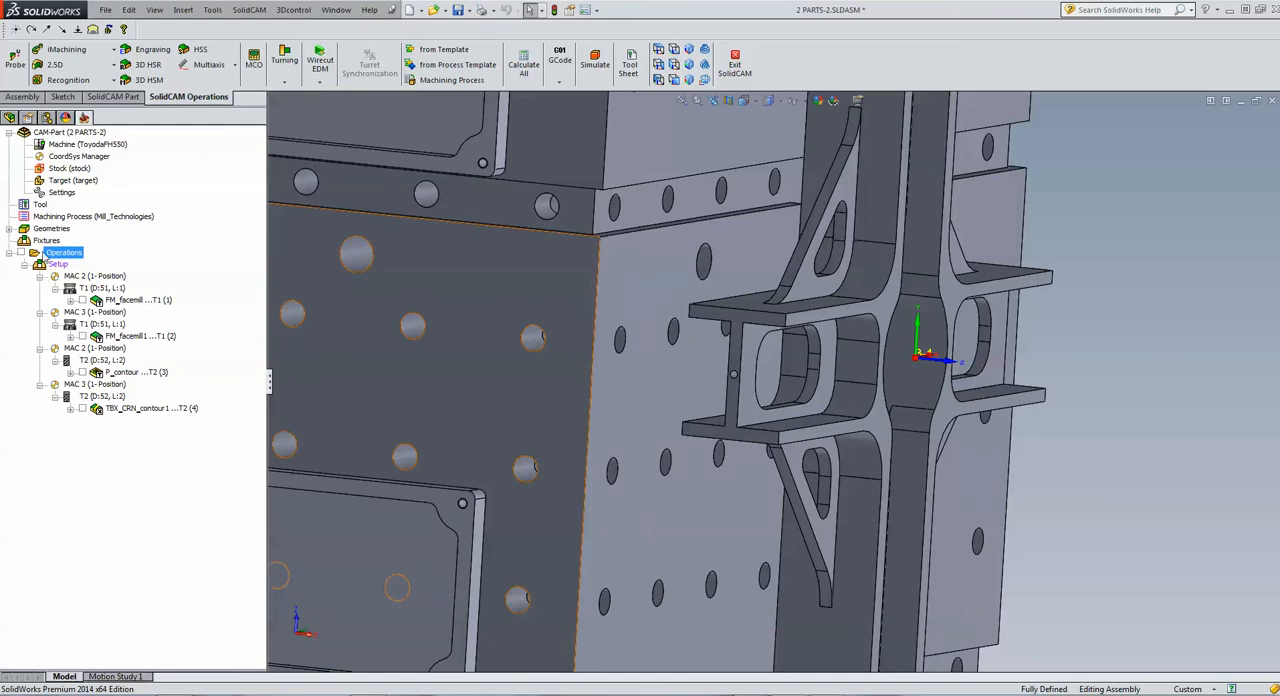
Add a second position to MAC 3 on the cross-shaped part's I-shaped end face, flipping its coordinate system around Z
double_click(77, 157)
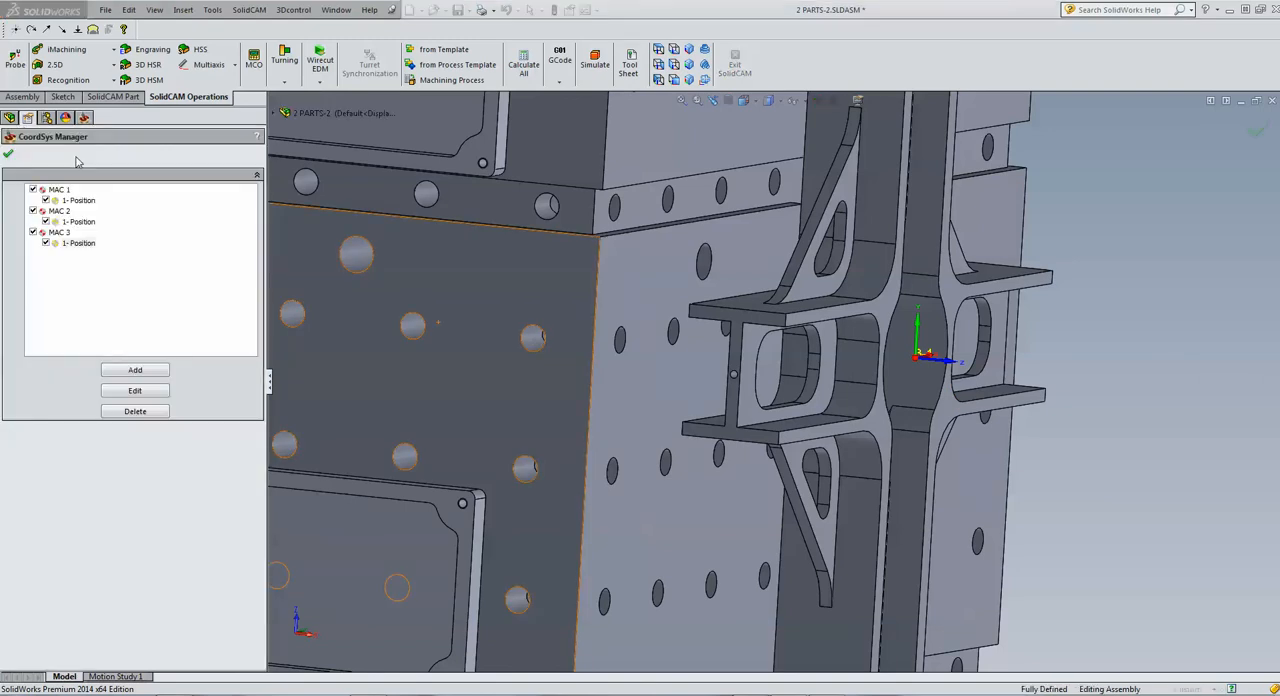
click(115, 373)
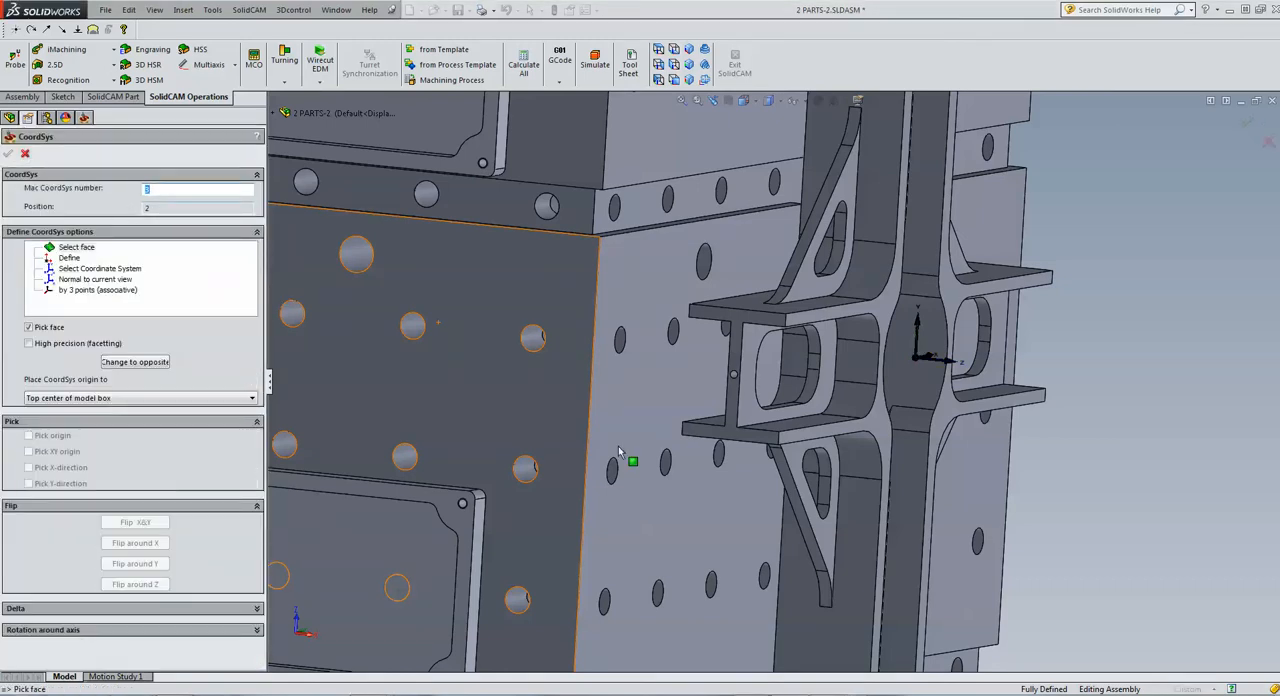
click(735, 408)
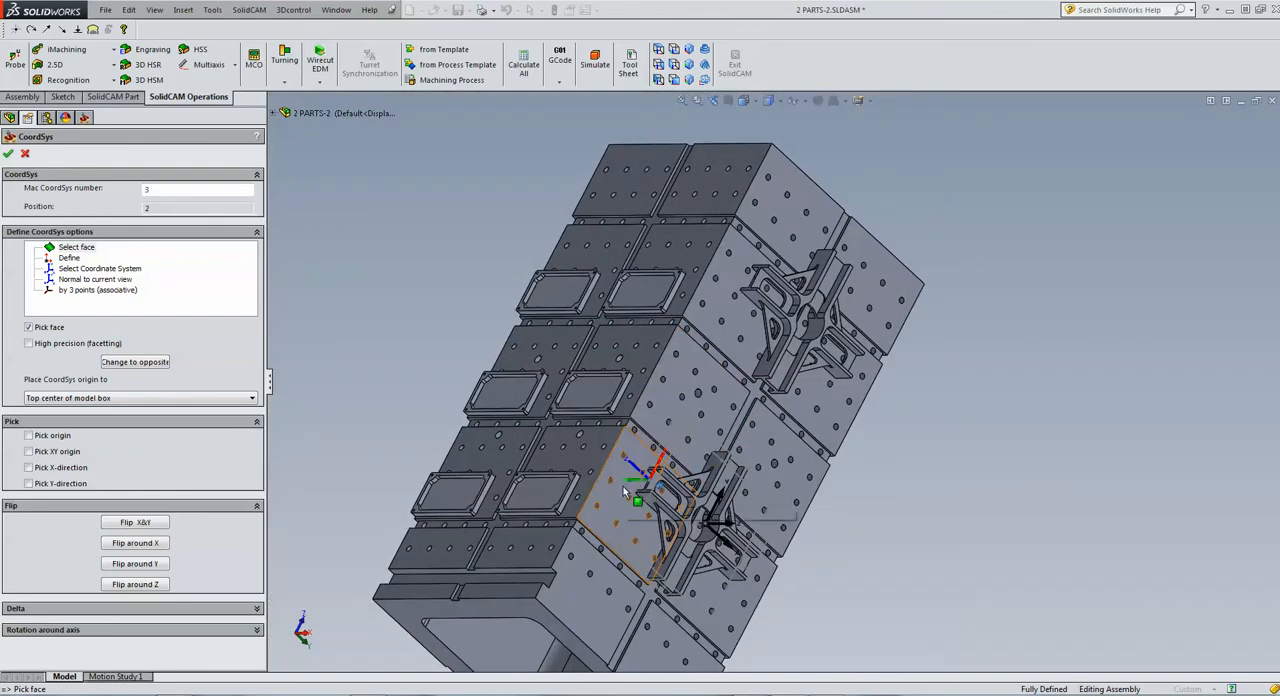
click(139, 586)
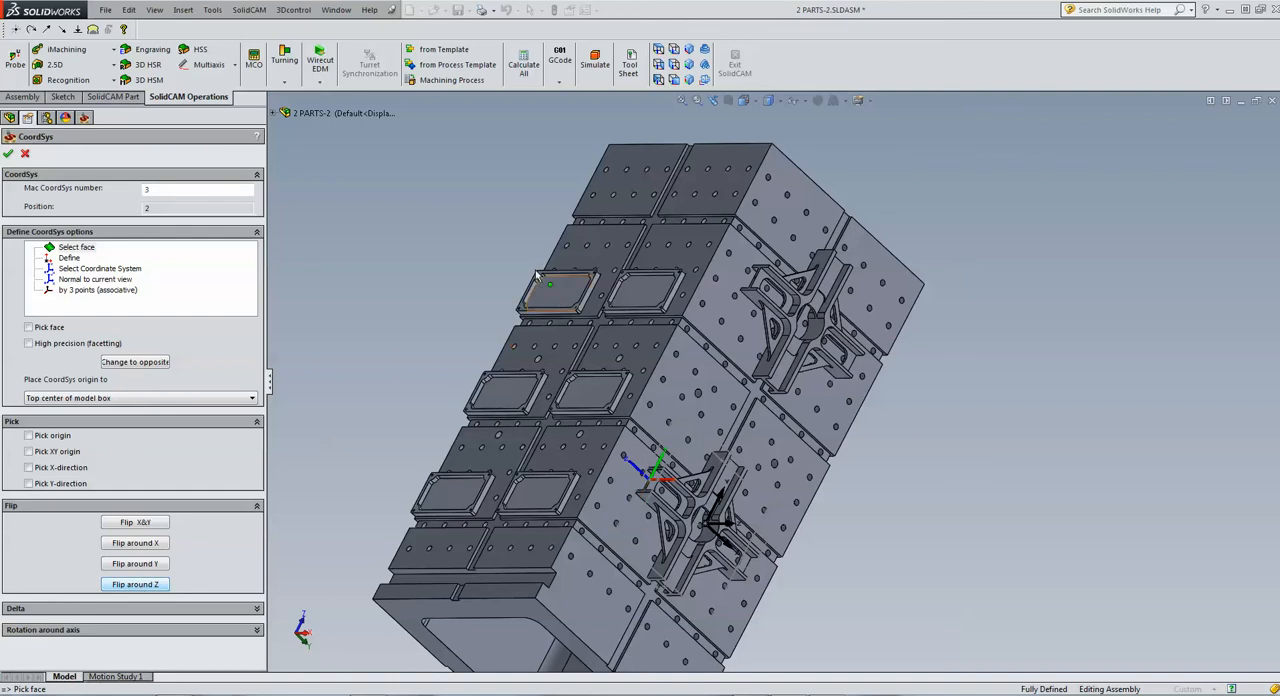
click(7, 154)
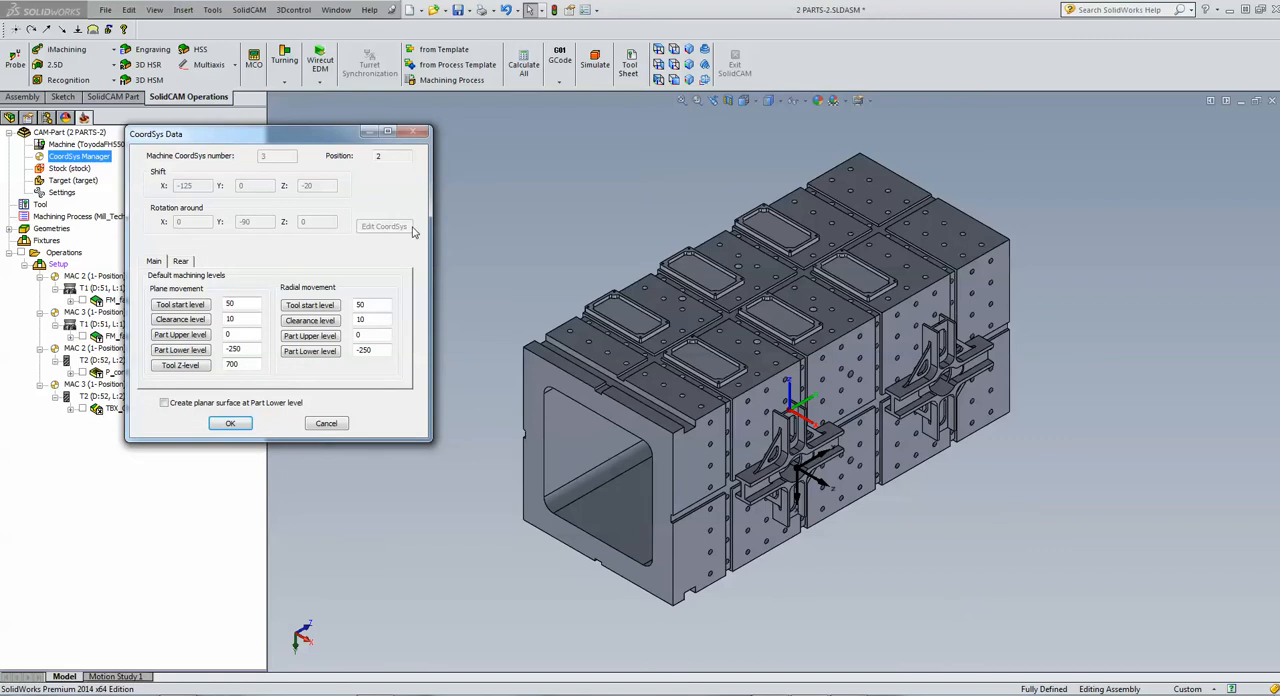
Set the new position's clearance level to 100 and tool start level to 125, using the plates' height as reference, and accept it
click(181, 319)
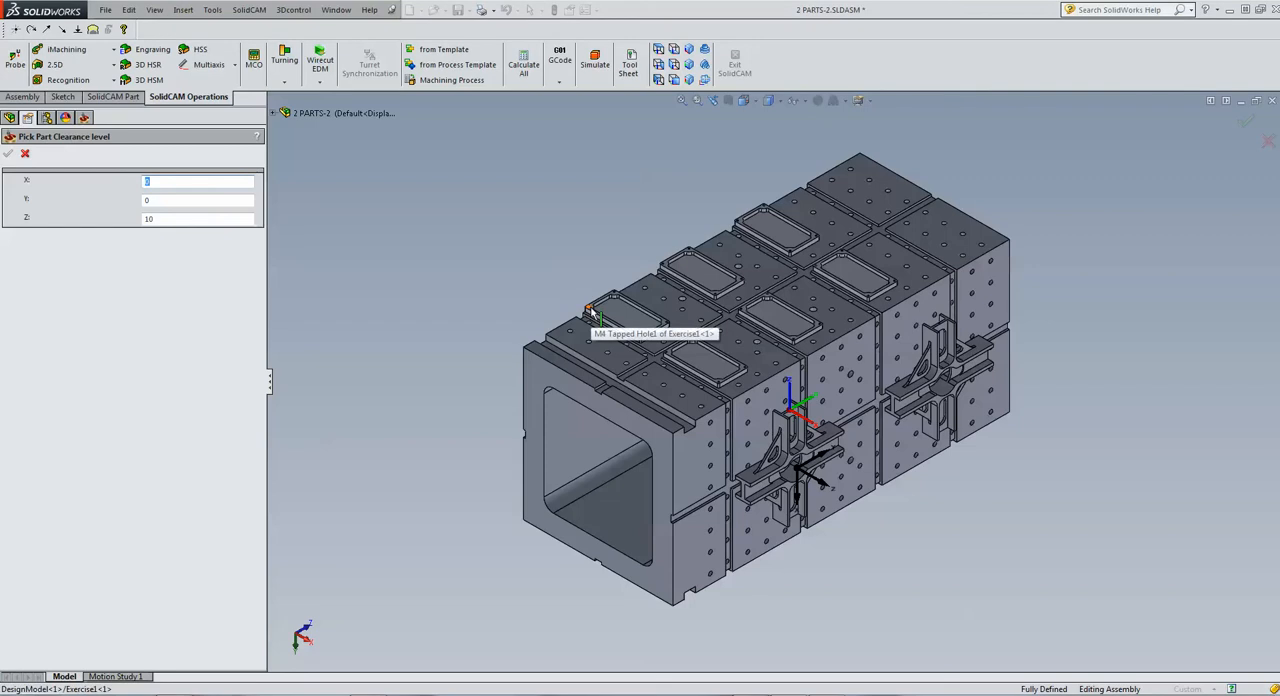
click(592, 311)
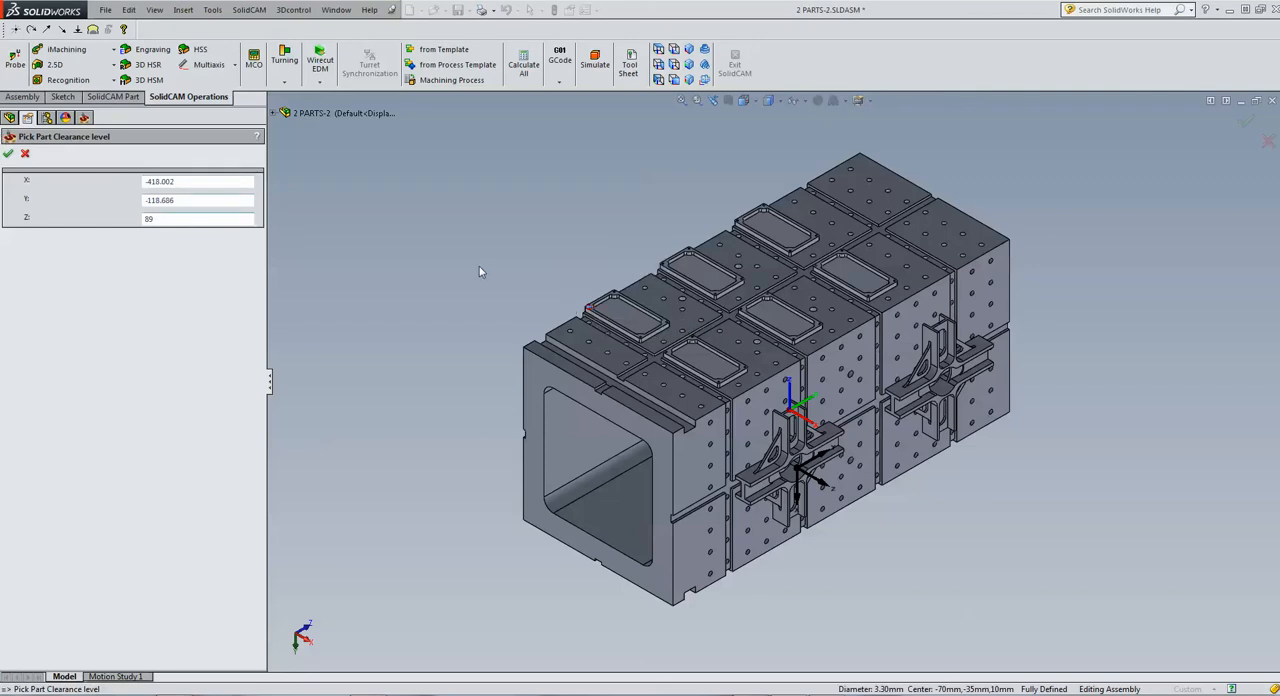
scroll(513, 310, down, 3)
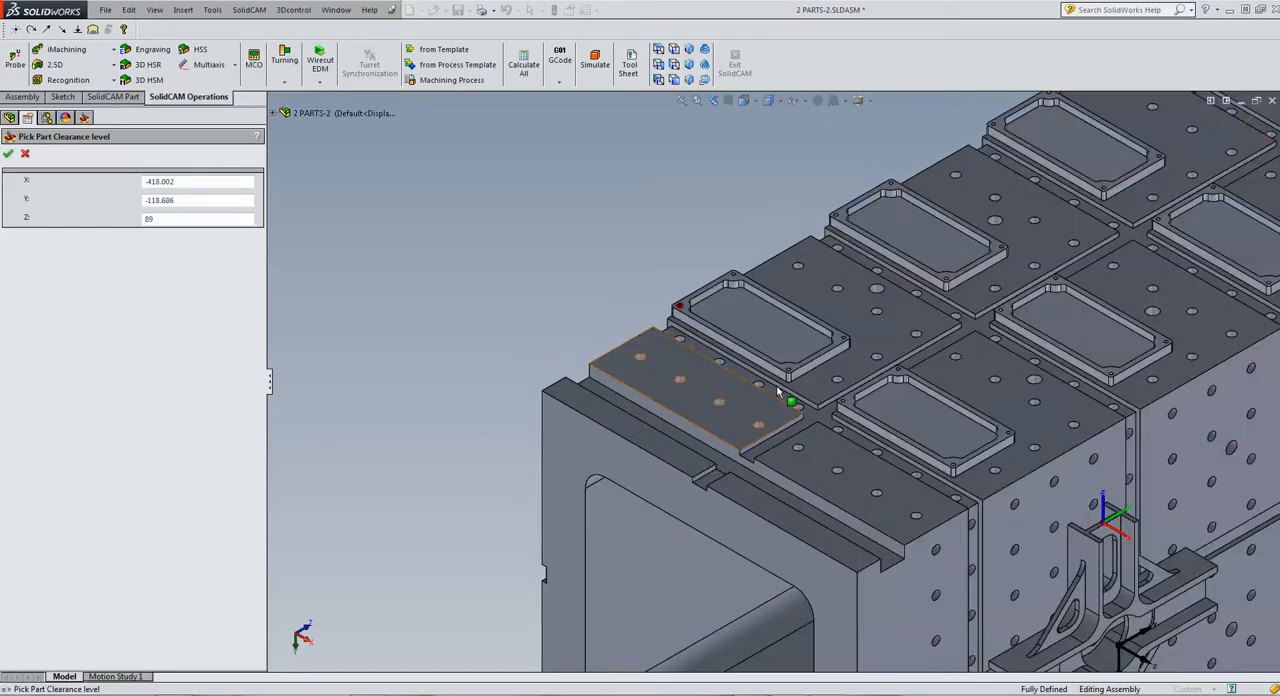
click(849, 399)
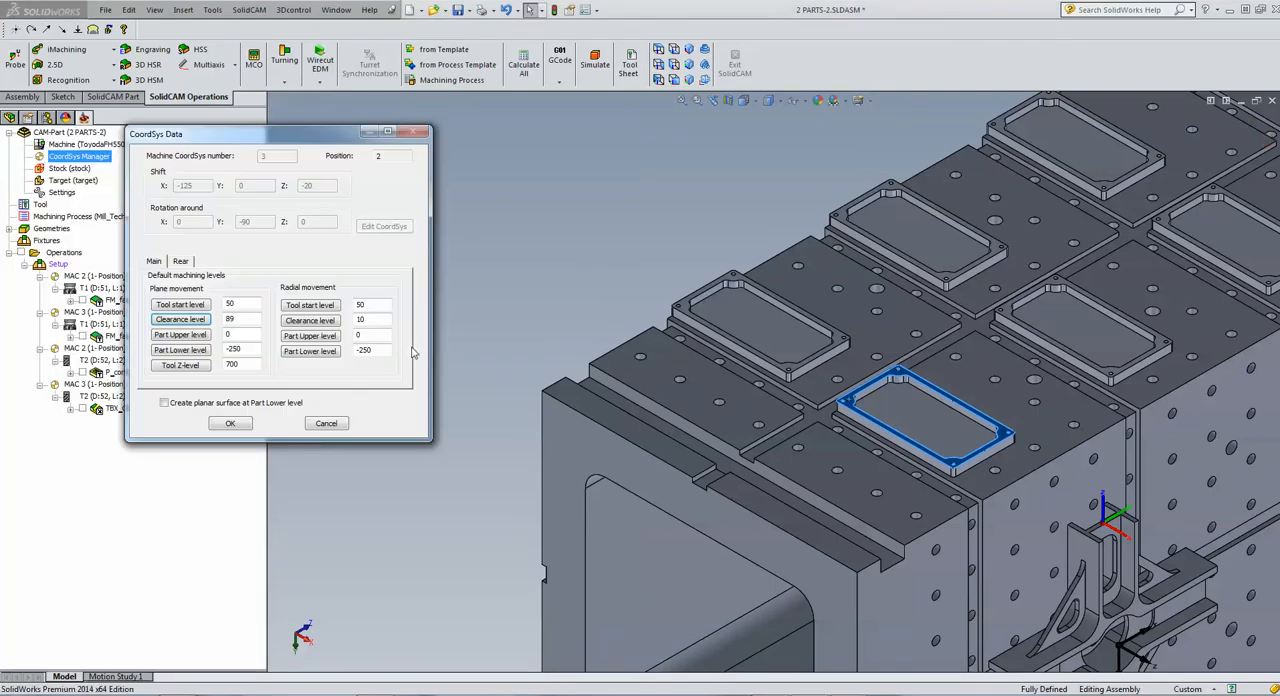
click(229, 318)
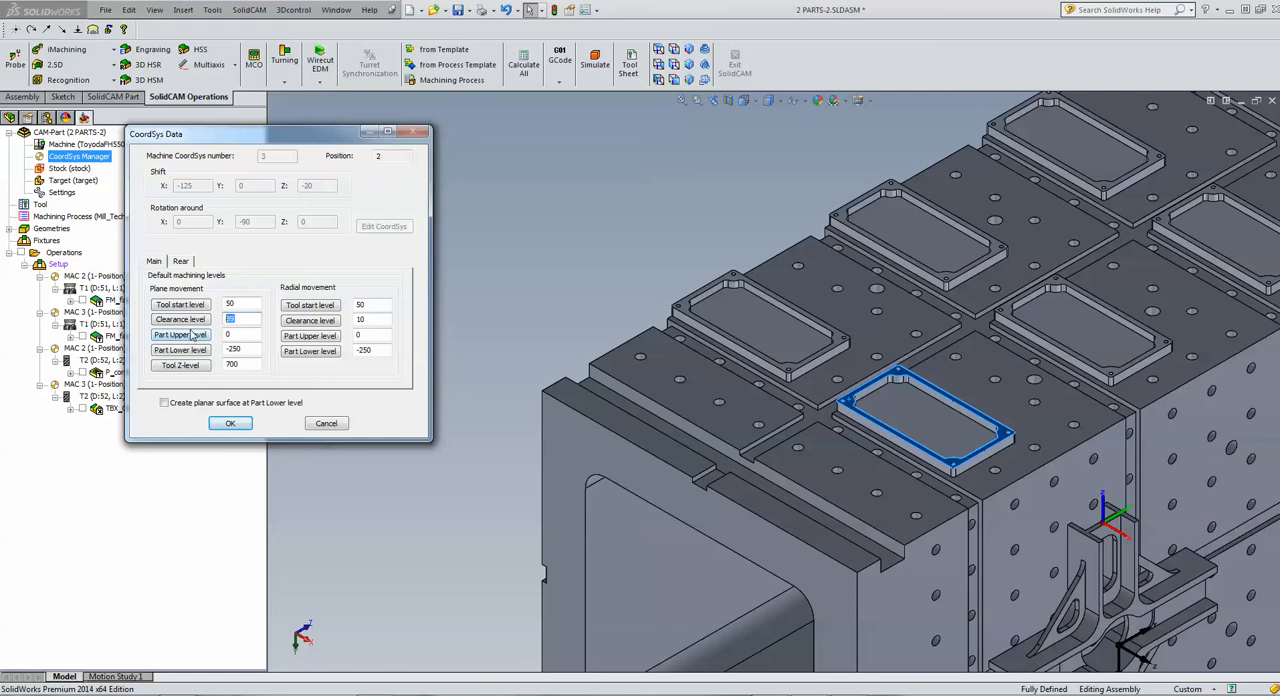
text(1)
text(1)
click(230, 423)
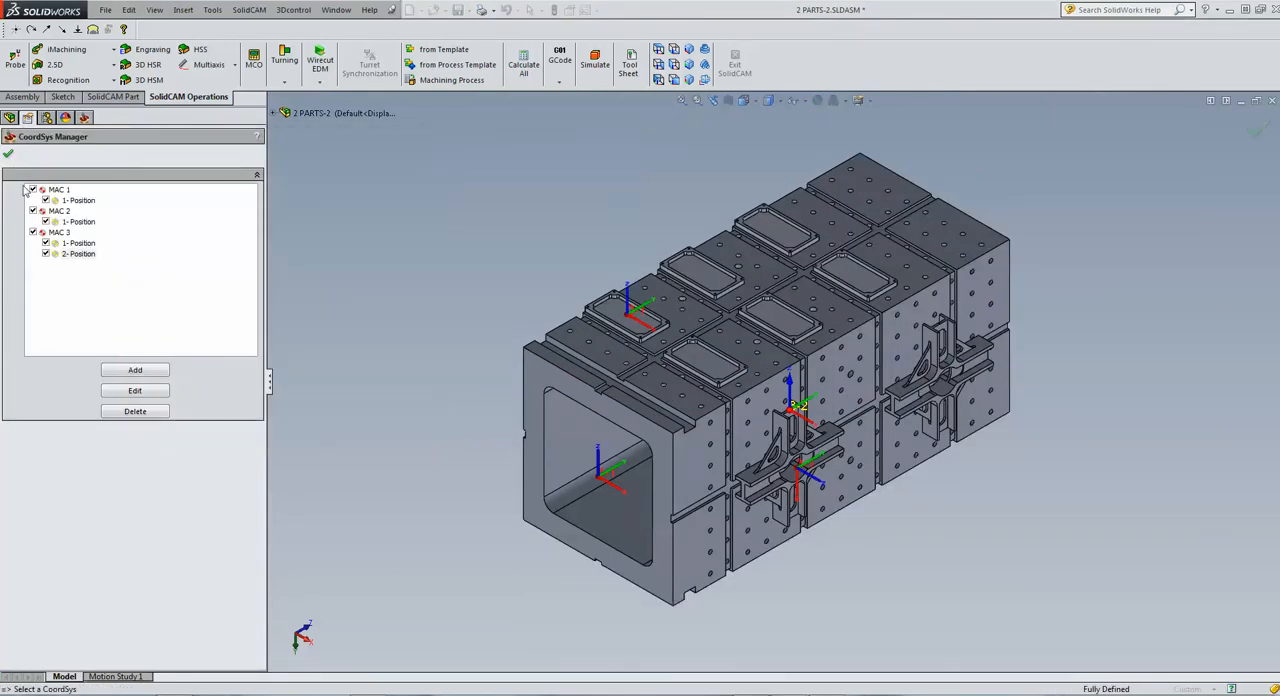
click(8, 153)
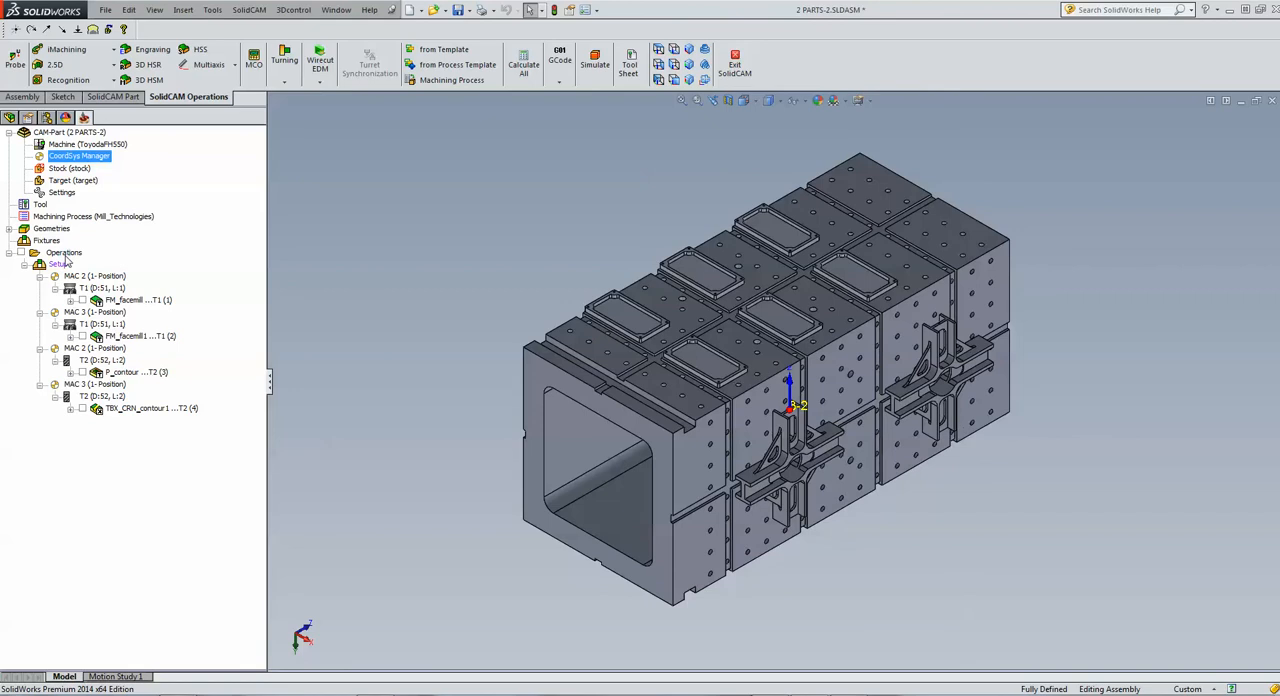
Create a 2.5D drilling operation on the MAC 3 (2-Position) coordinate system
click(63, 253)
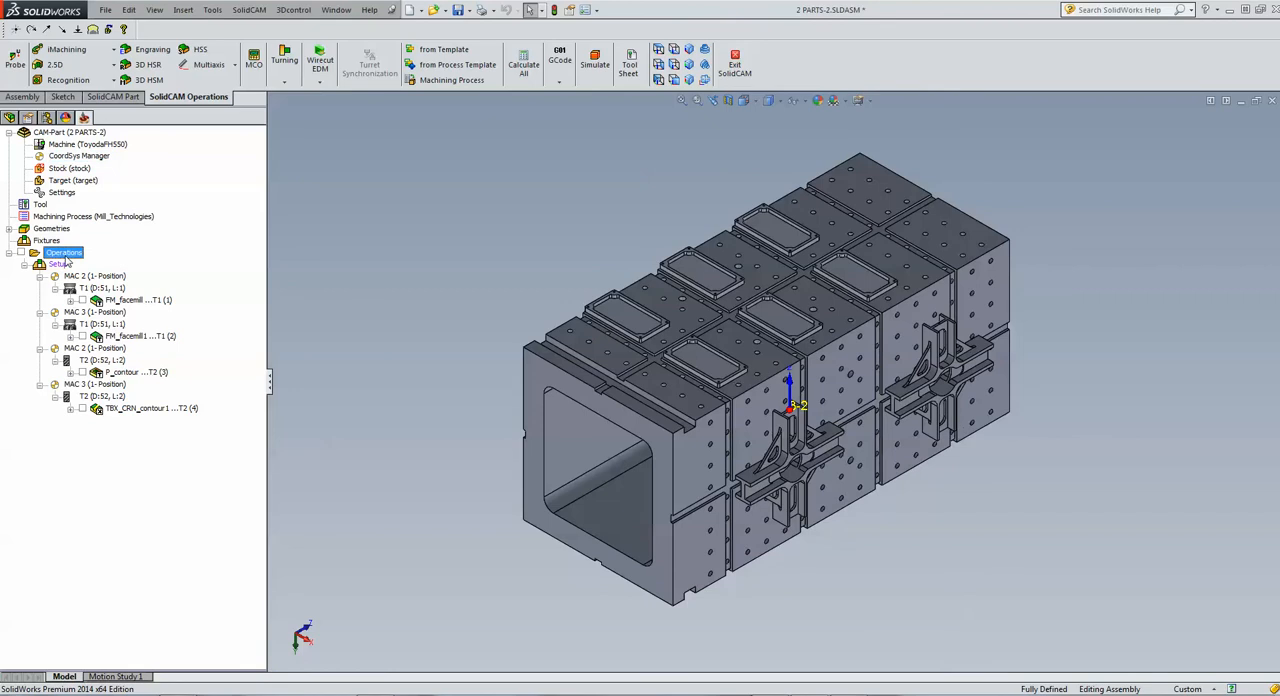
click(55, 64)
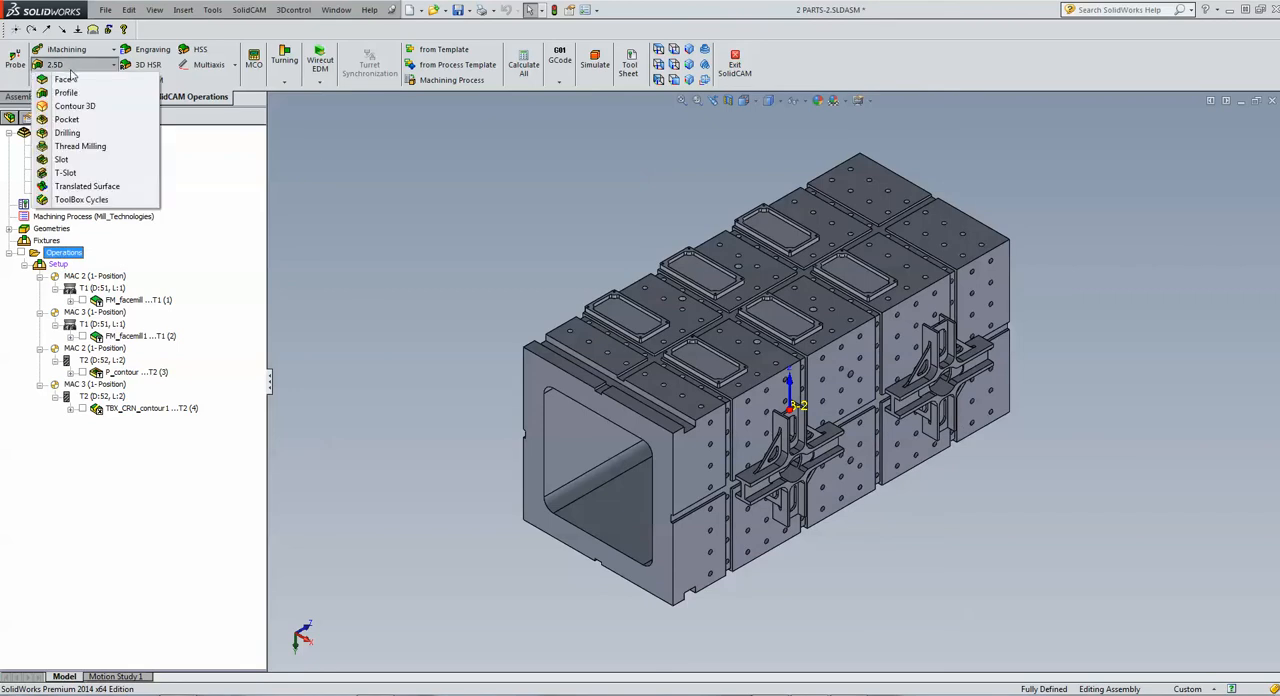
click(70, 133)
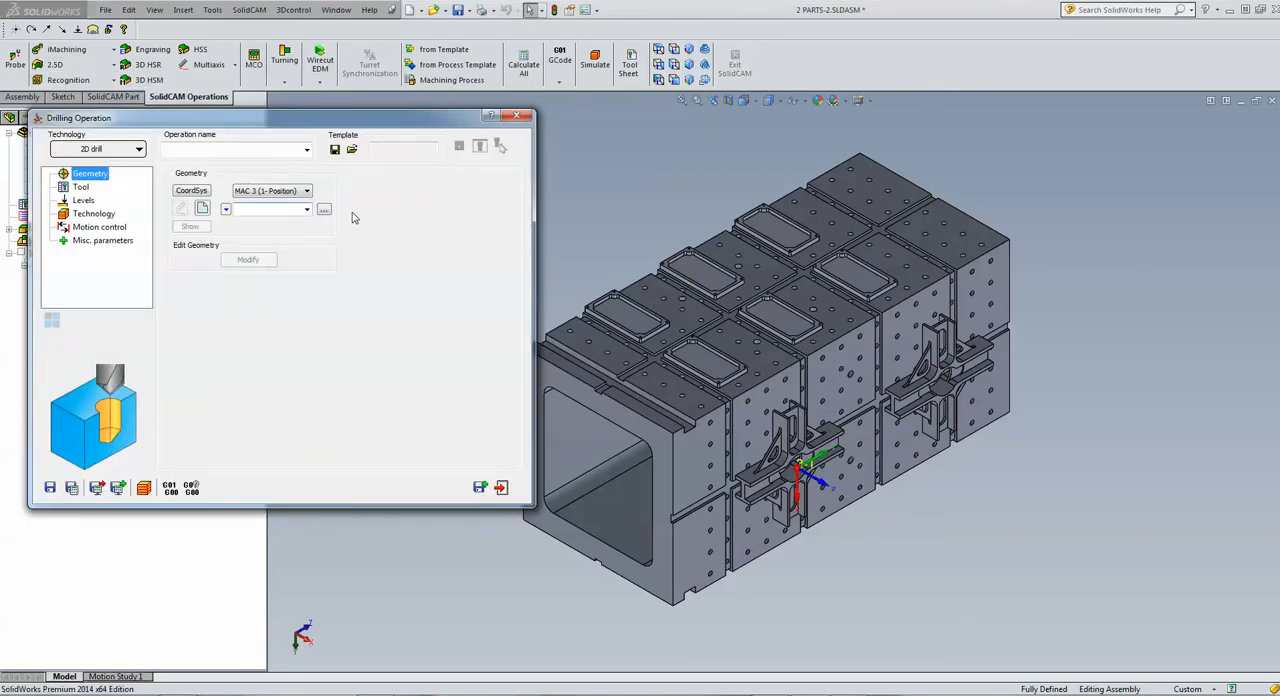
click(272, 190)
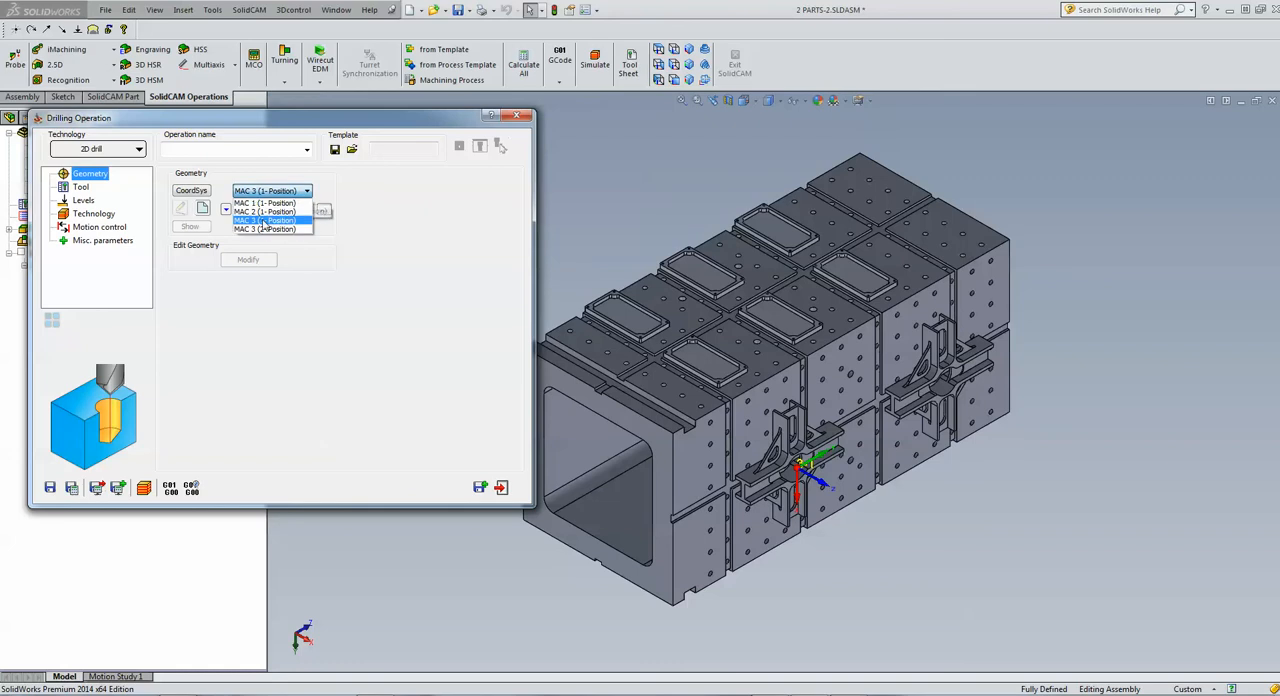
click(266, 229)
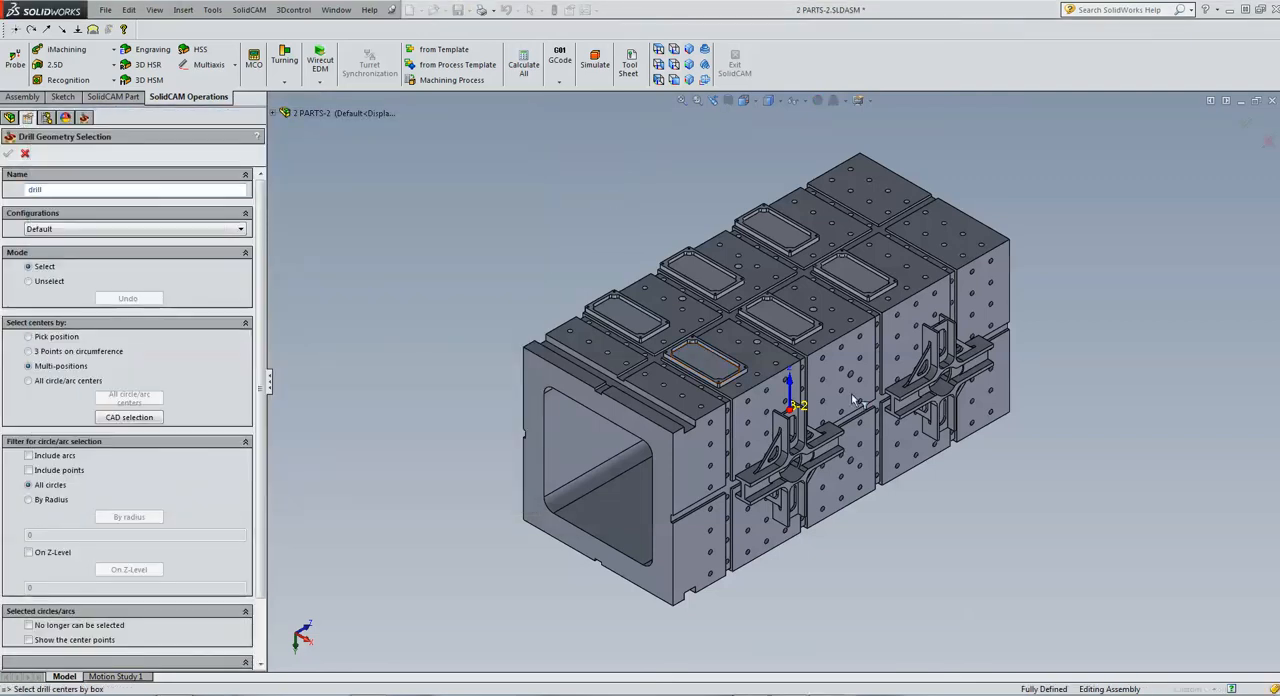
Define the drill geometry from the hole in the cross-shaped part's I-shaped end face, using multi-positions
scroll(976, 557, down, 10)
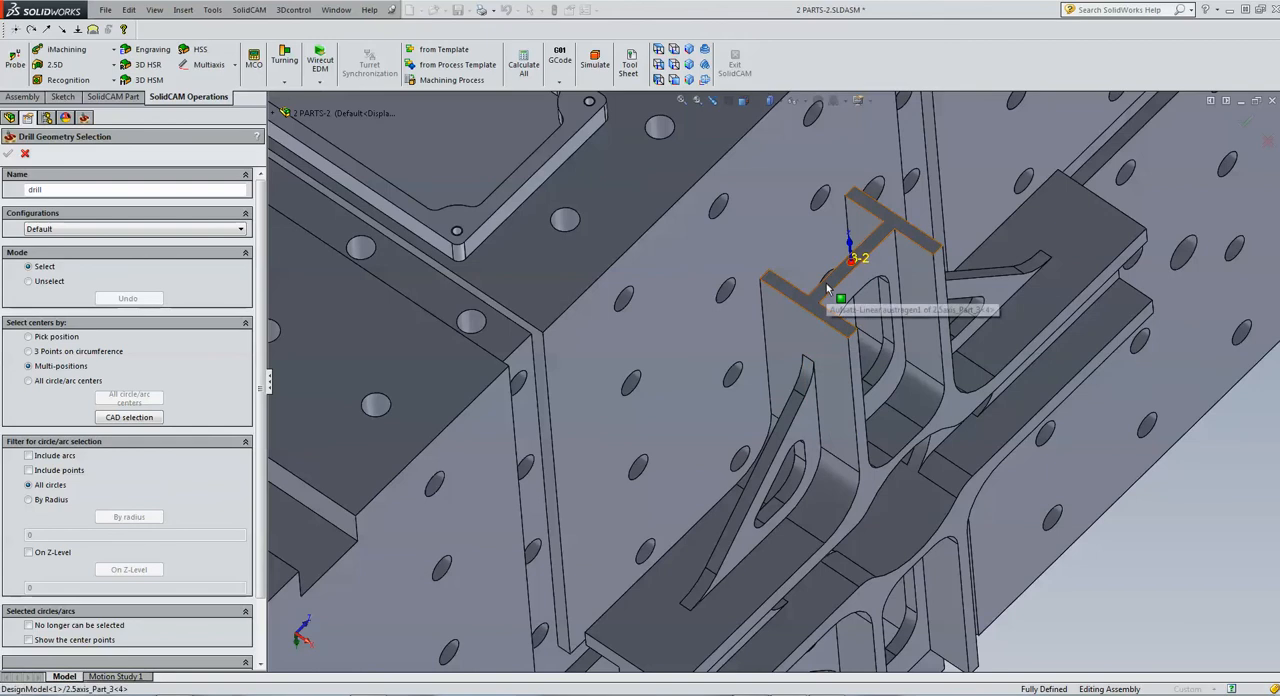
click(809, 316)
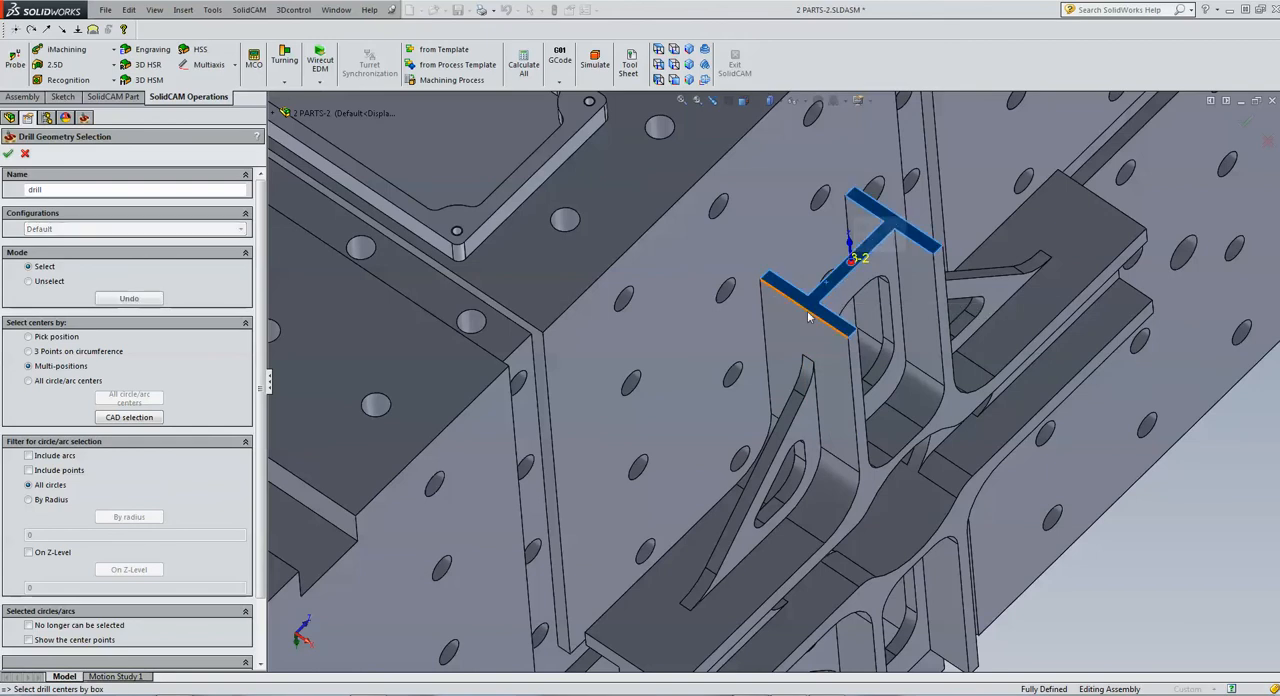
click(9, 154)
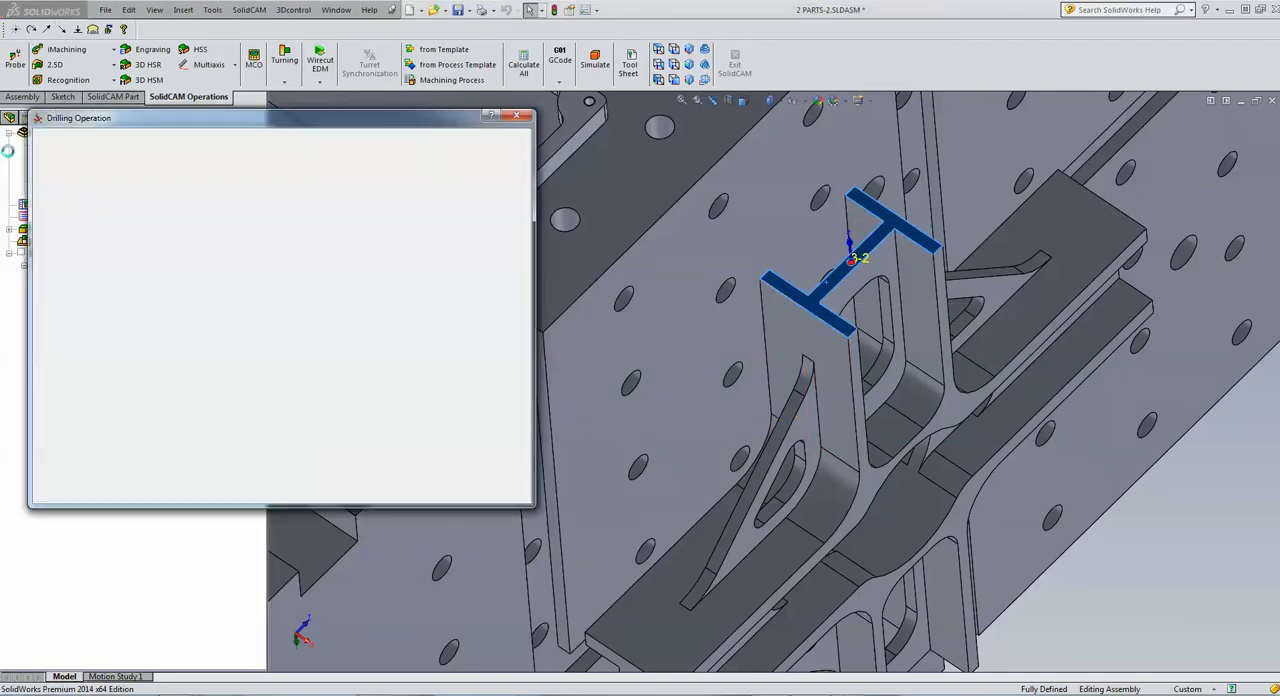
Add a new drill tool for the operation and take its 3 mm diameter from the hole in the end face
click(82, 189)
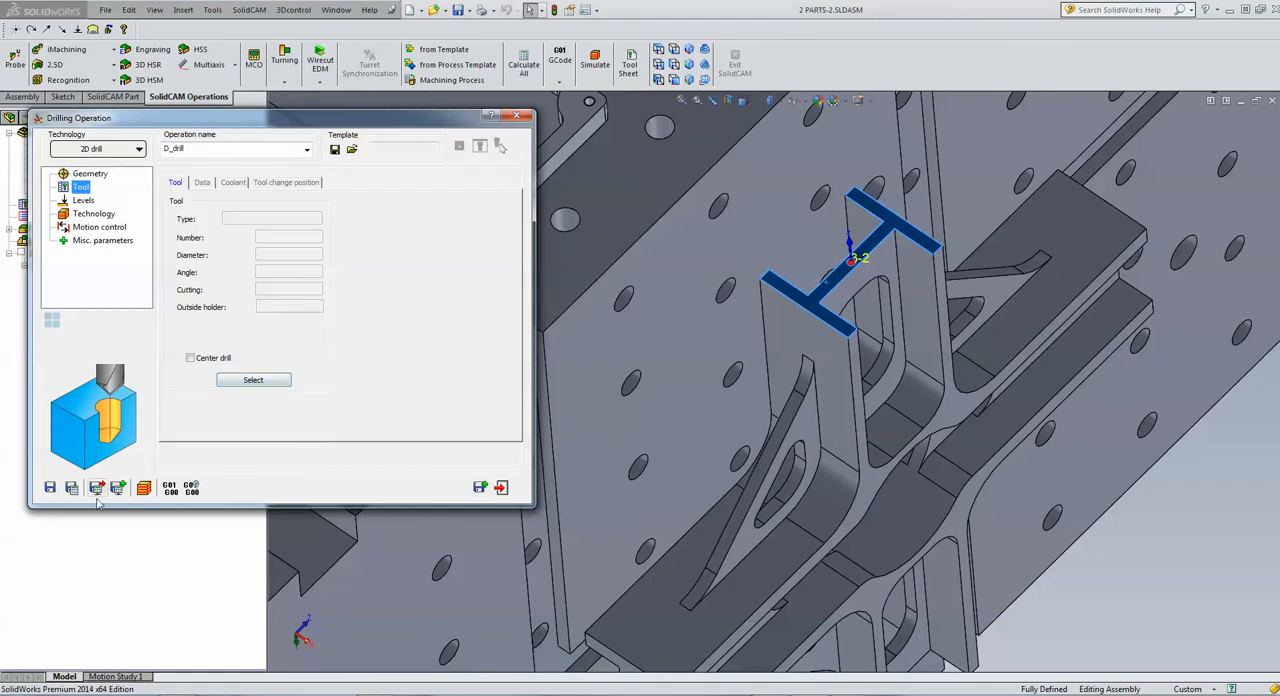
click(253, 380)
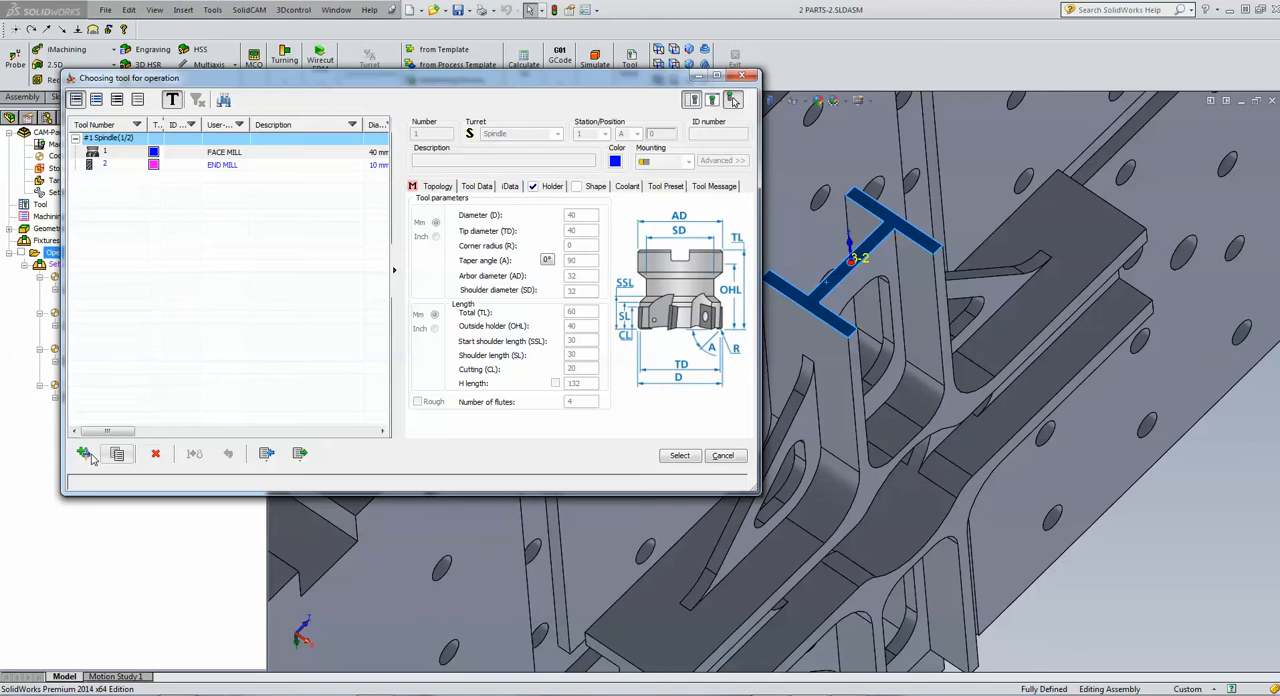
click(86, 455)
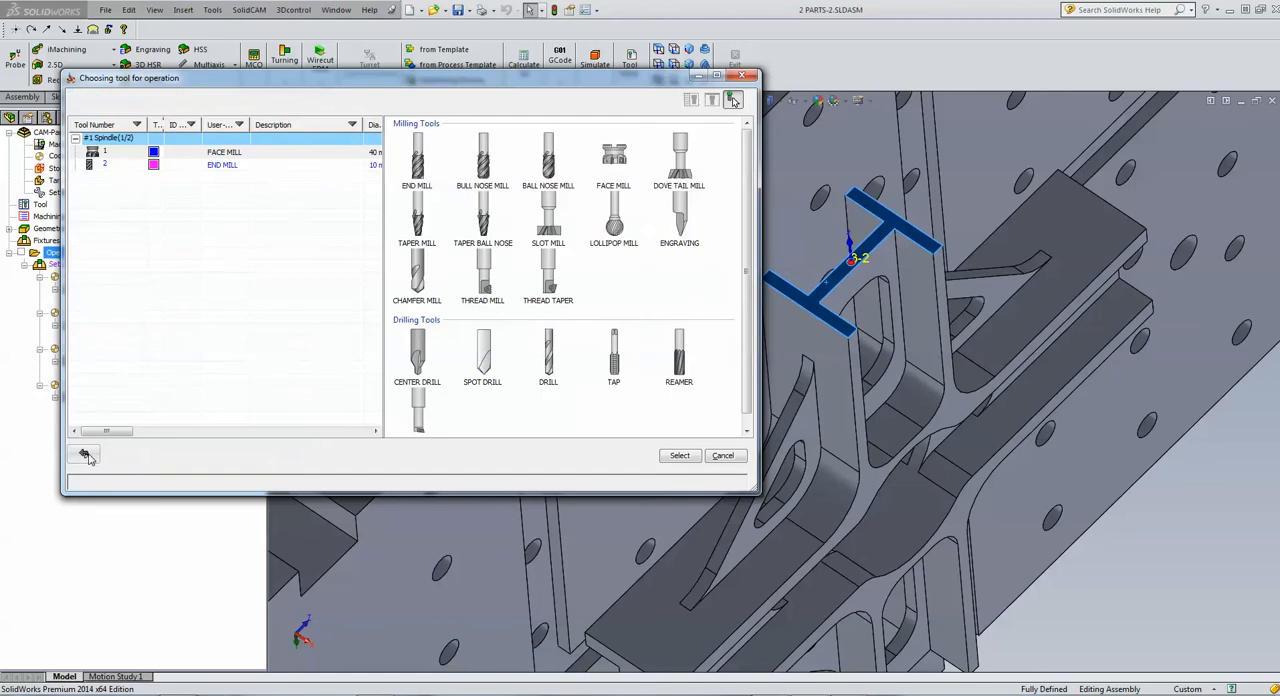
double_click(551, 360)
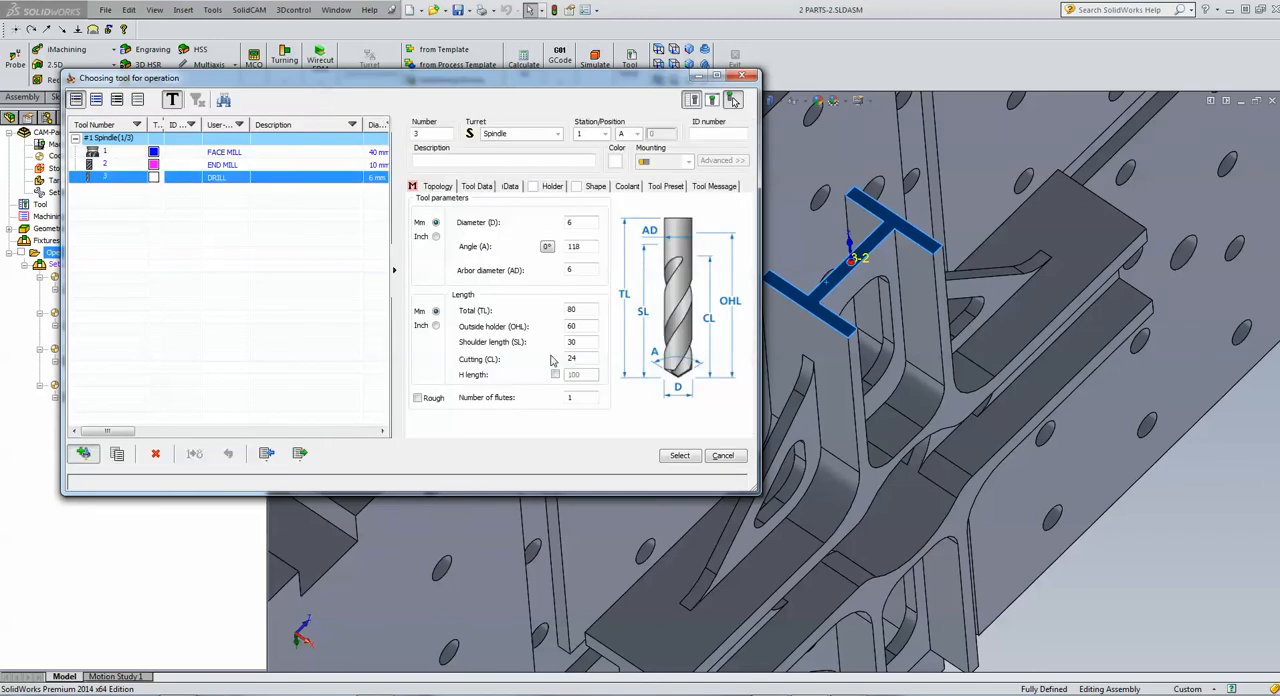
click(582, 223)
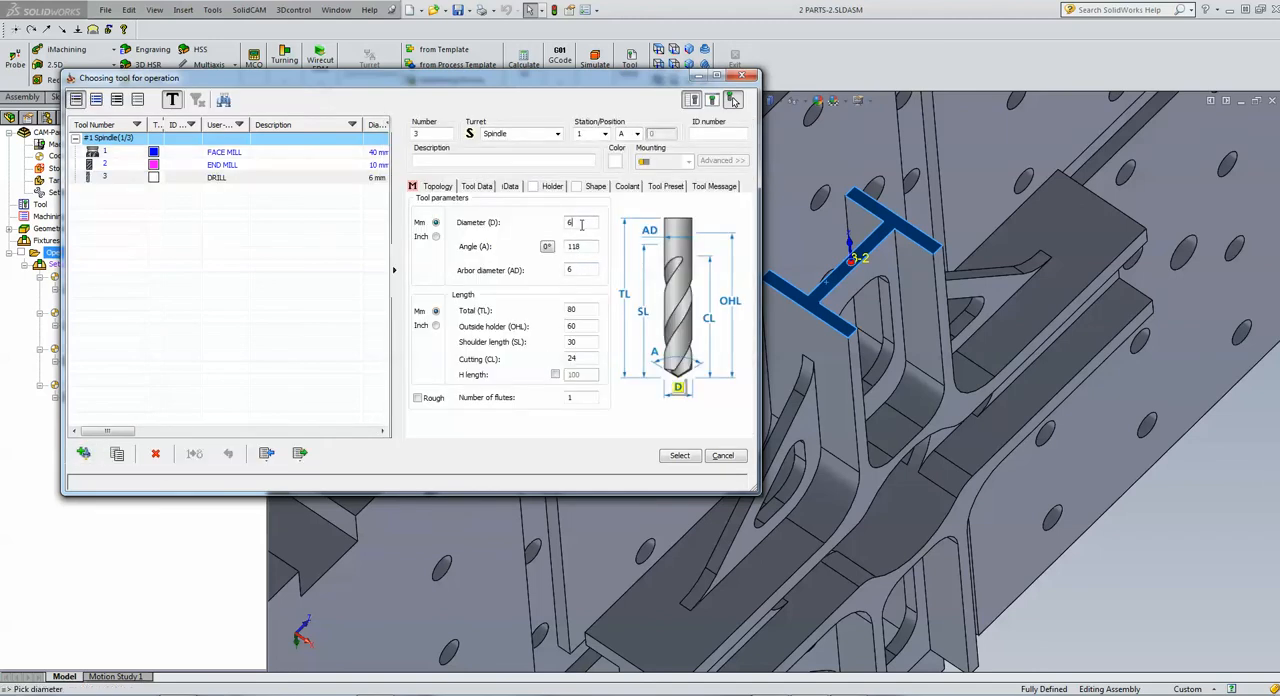
click(849, 277)
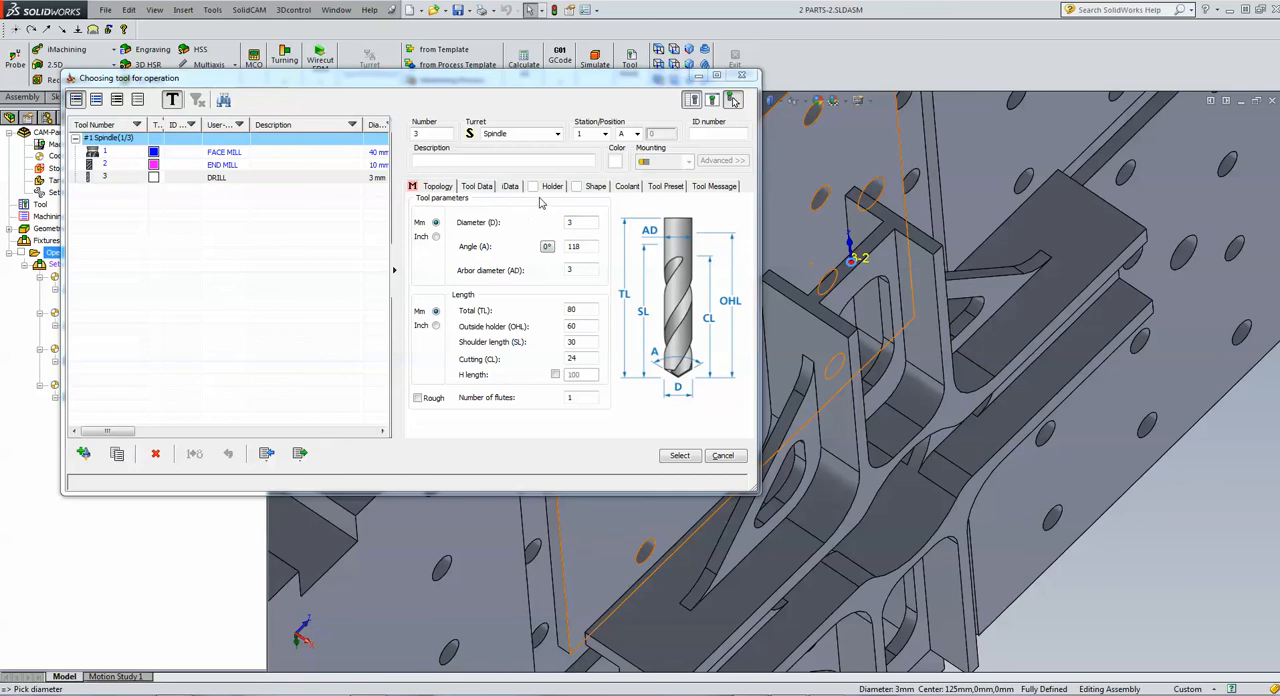
Assign the BT50 ER 40x100 holder to the drill and select the tool for the operation
click(541, 193)
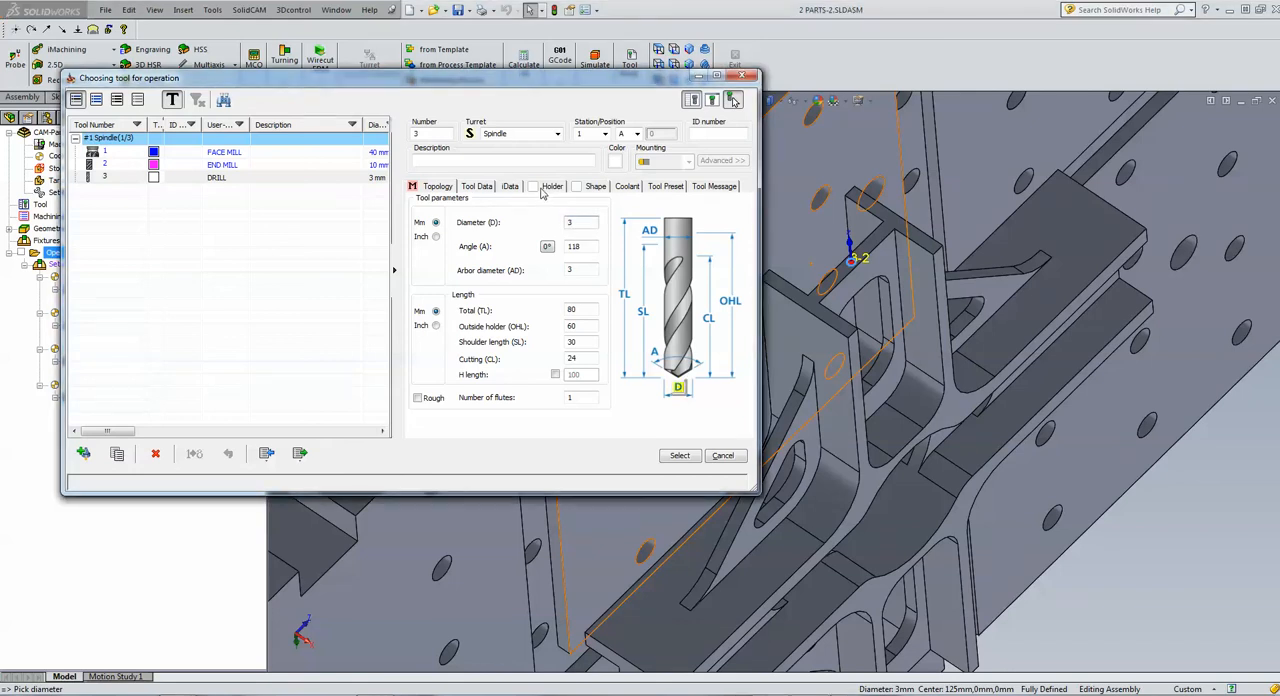
click(541, 188)
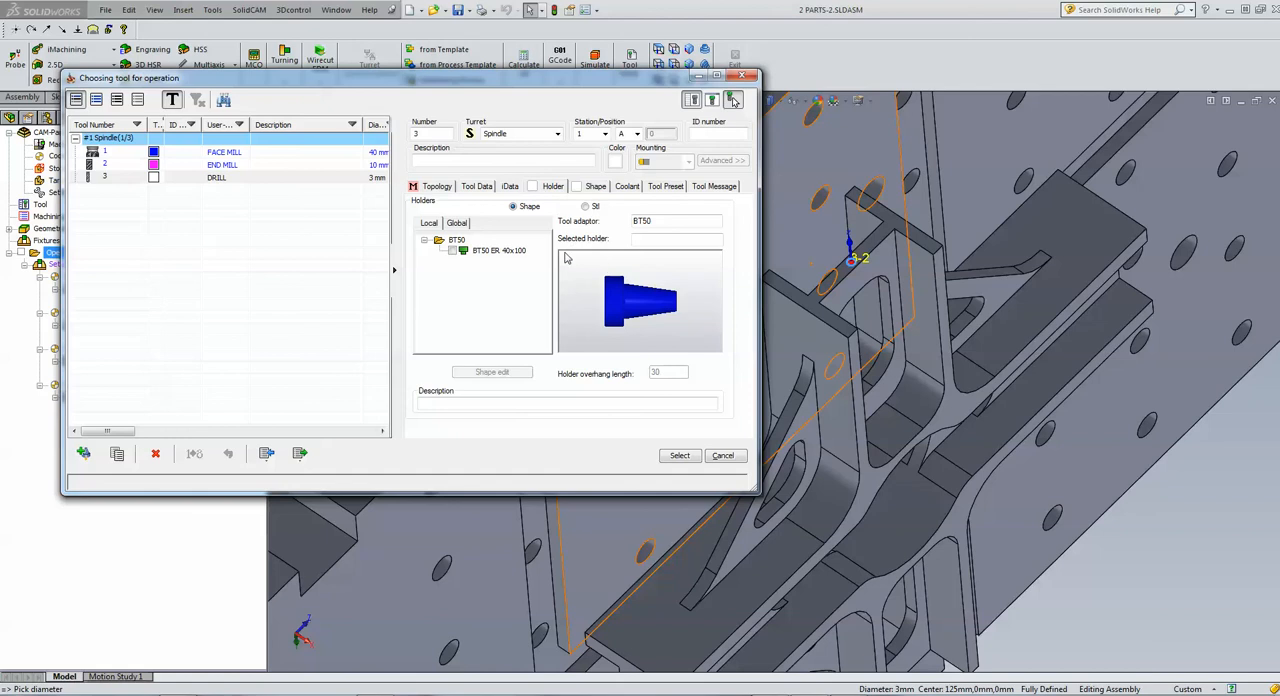
click(452, 251)
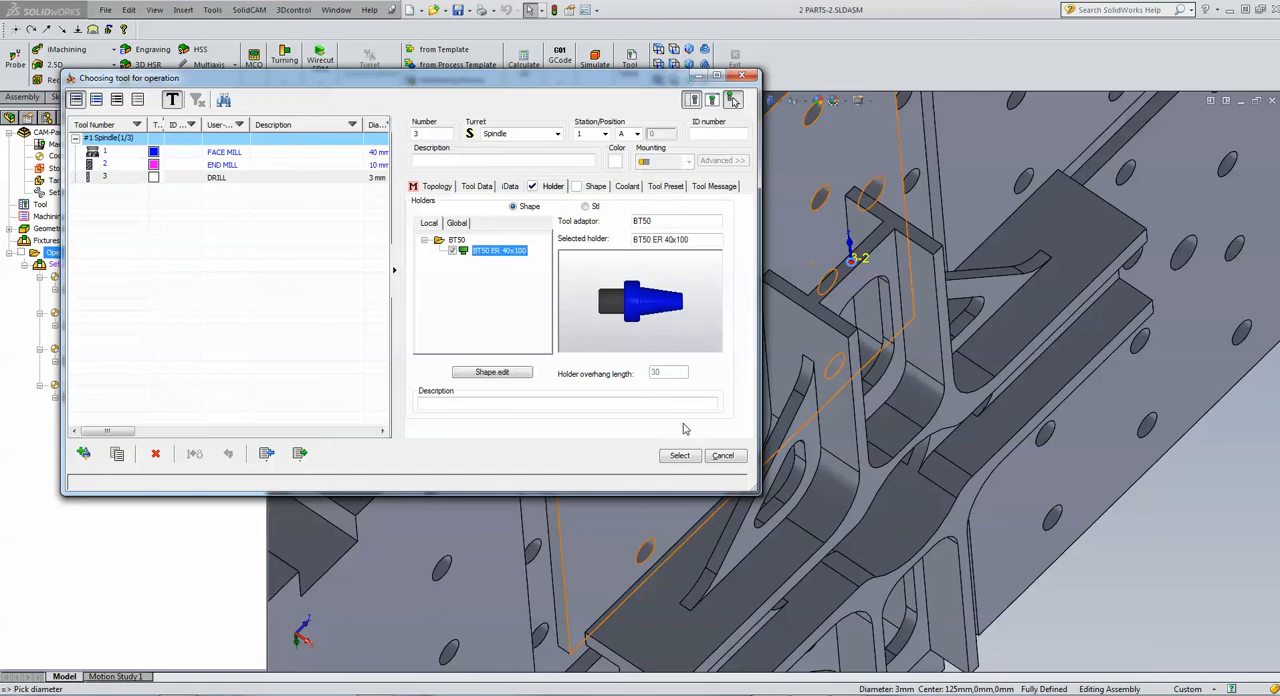
click(680, 456)
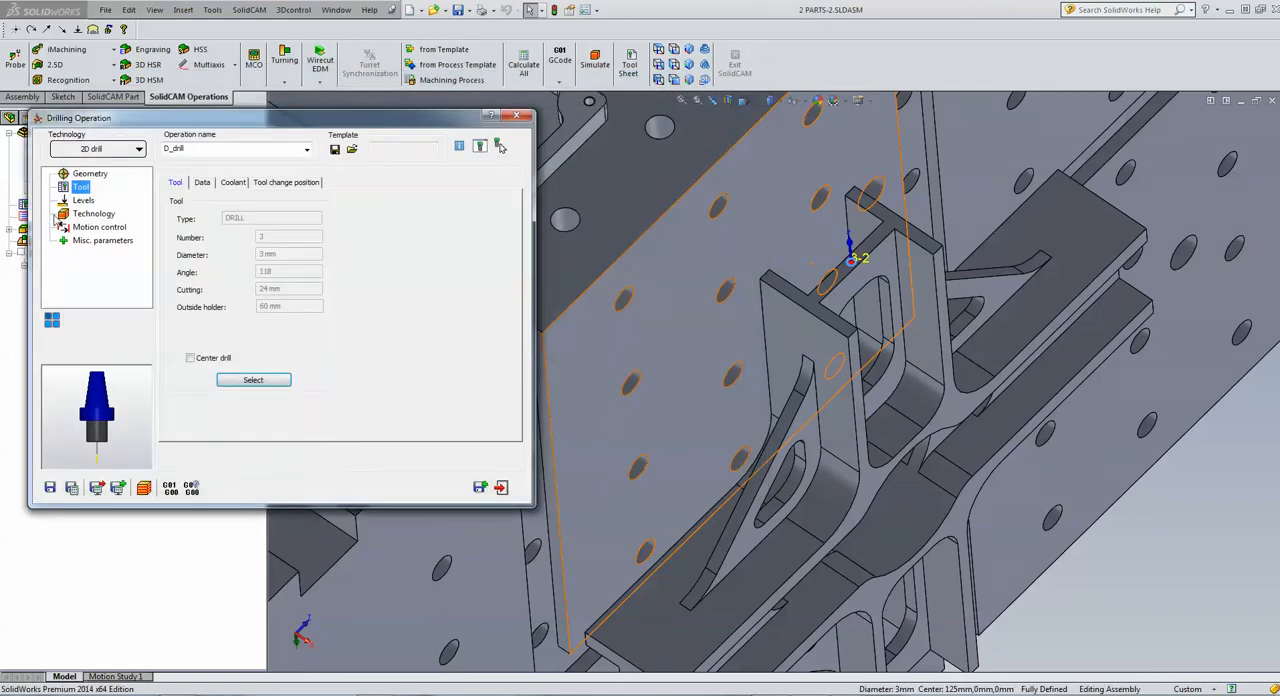
Set the drilling levels by picking the I-shaped end face as upper level and the 3 mm hole's bottom as drill depth
click(86, 202)
click(213, 274)
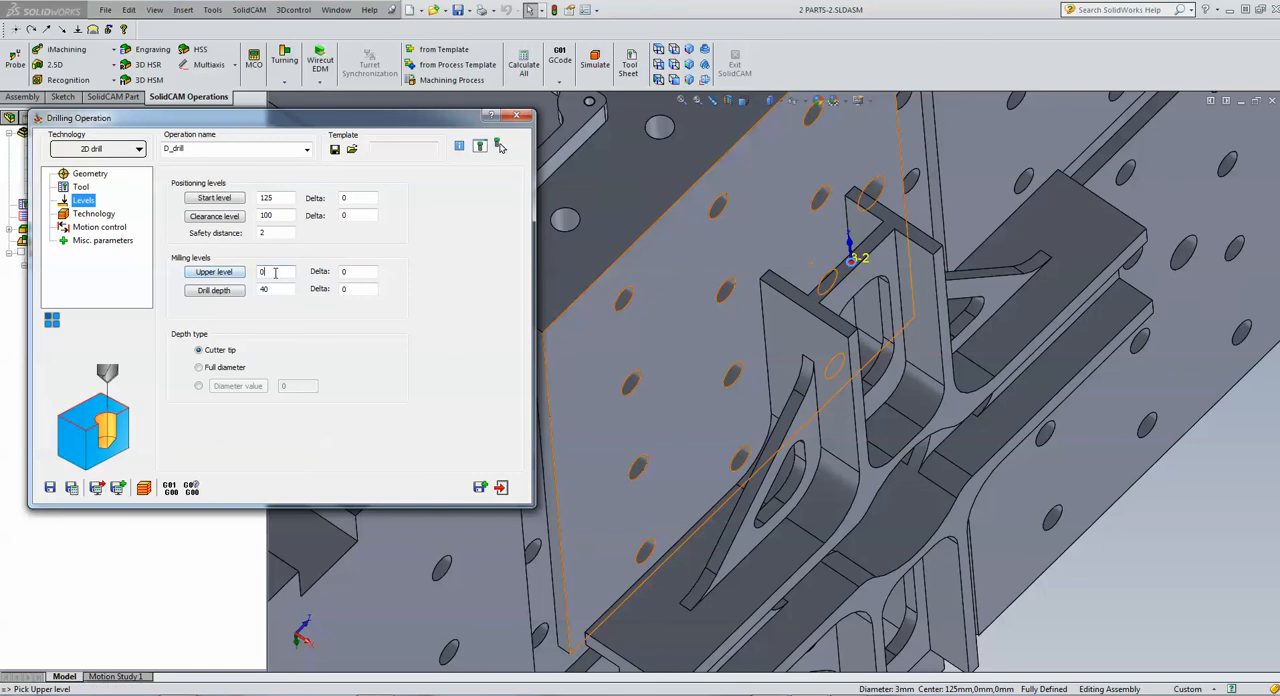
click(808, 304)
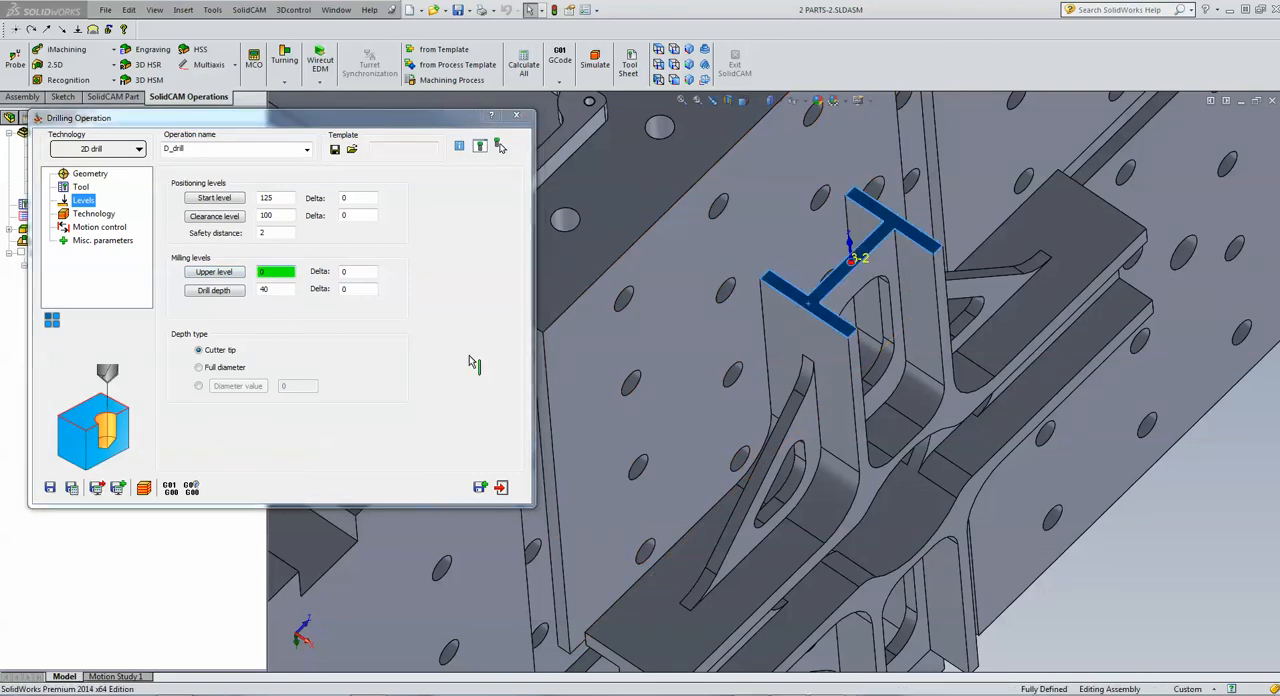
click(213, 290)
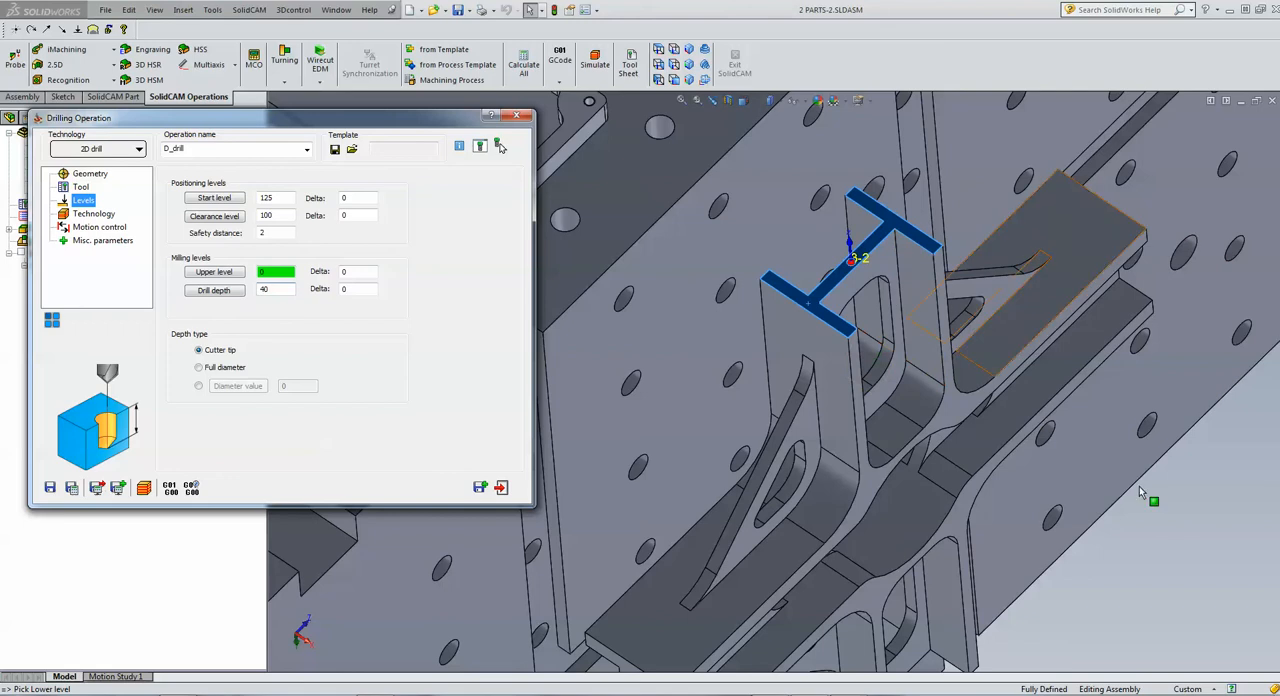
middle_drag(1163, 548, 1033, 428)
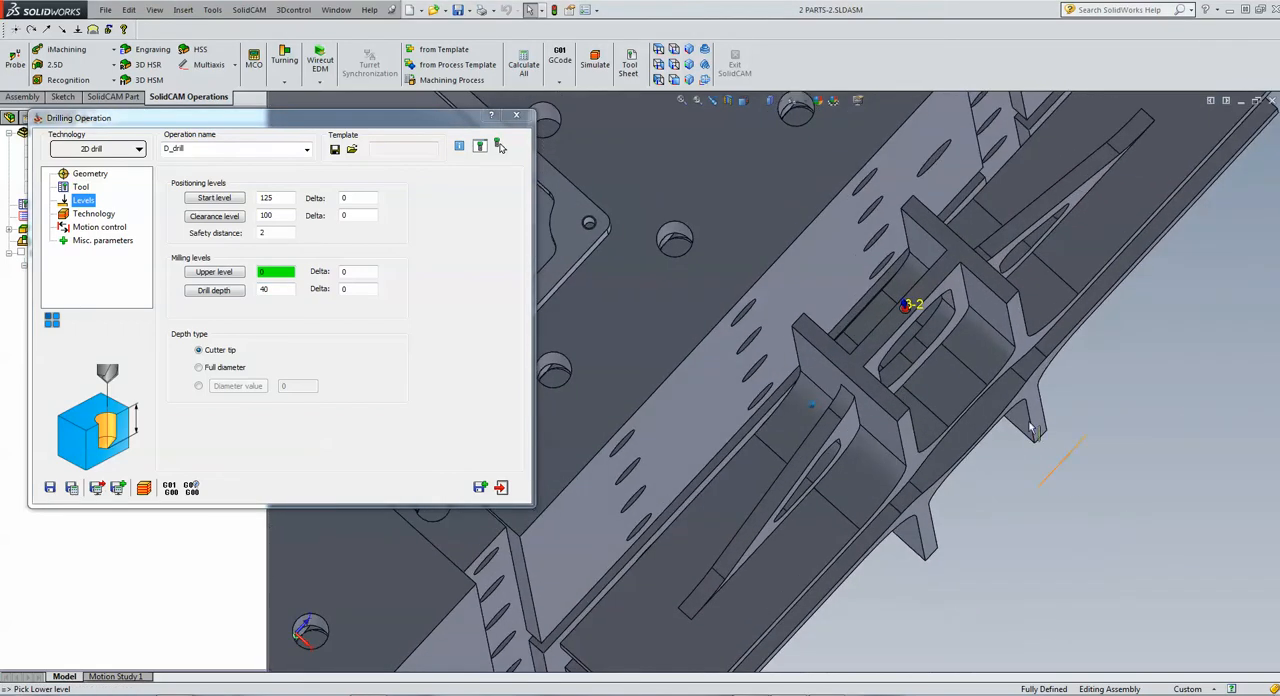
scroll(1033, 428, down, 10)
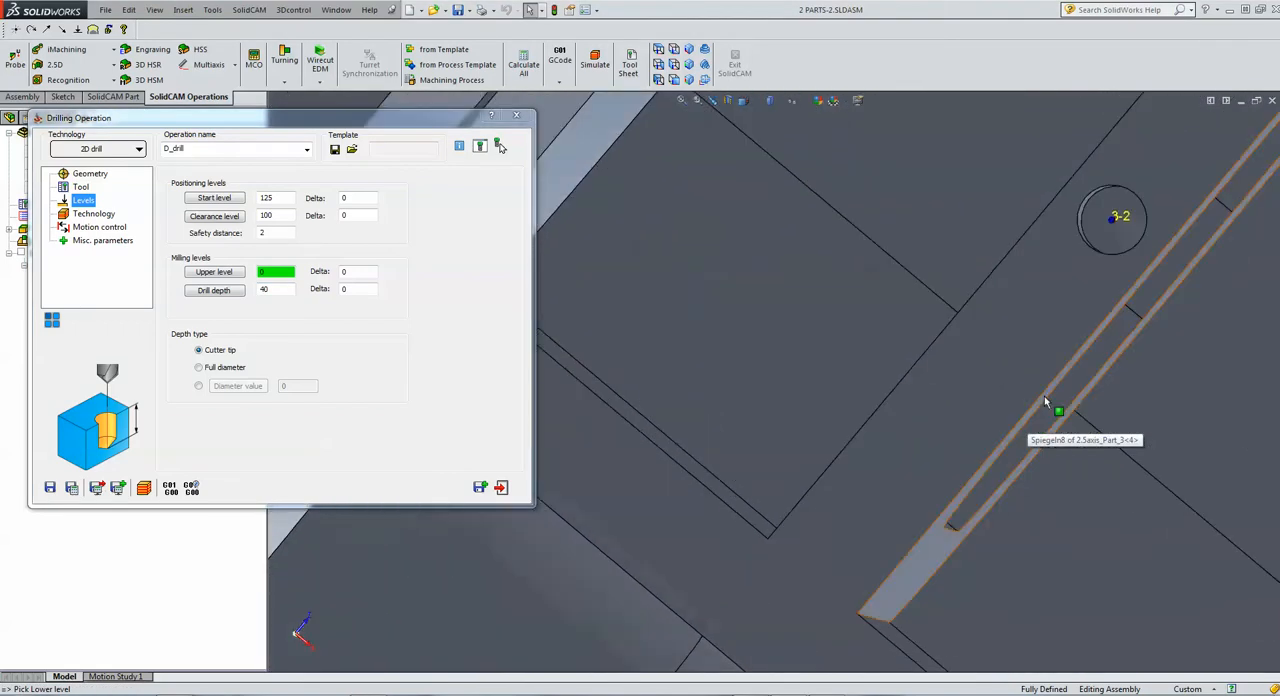
scroll(1046, 402, down, 6)
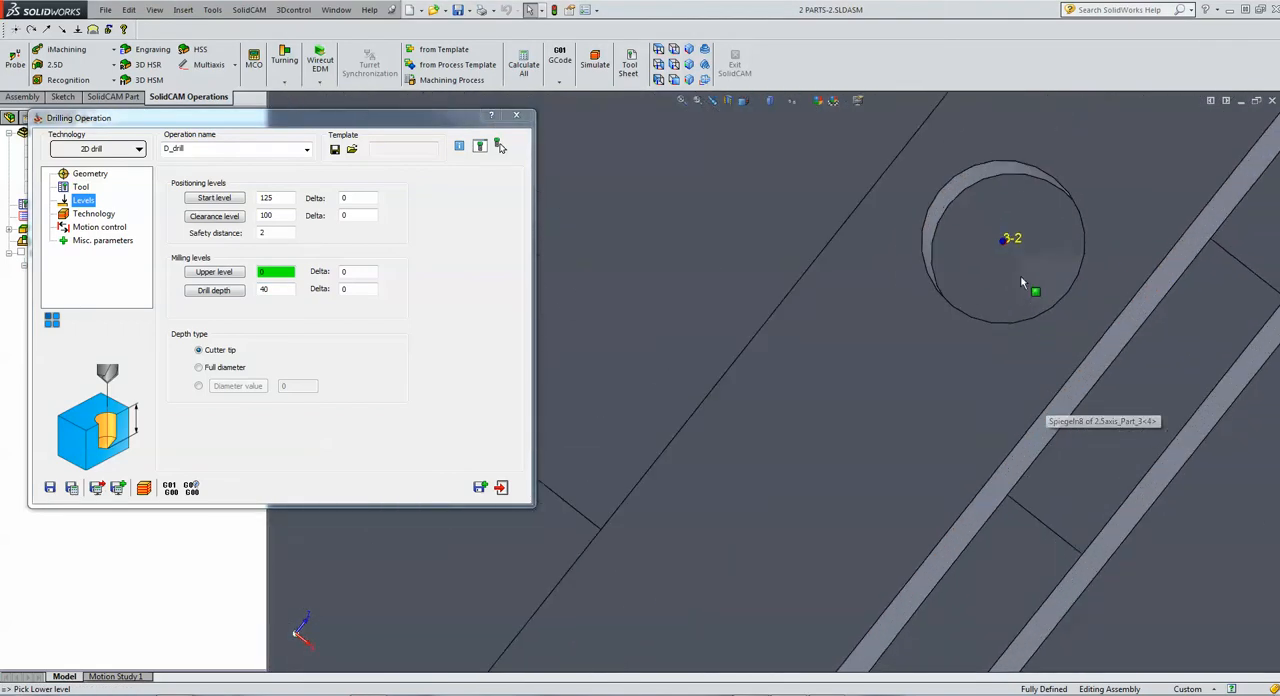
scroll(1017, 266, down, 1)
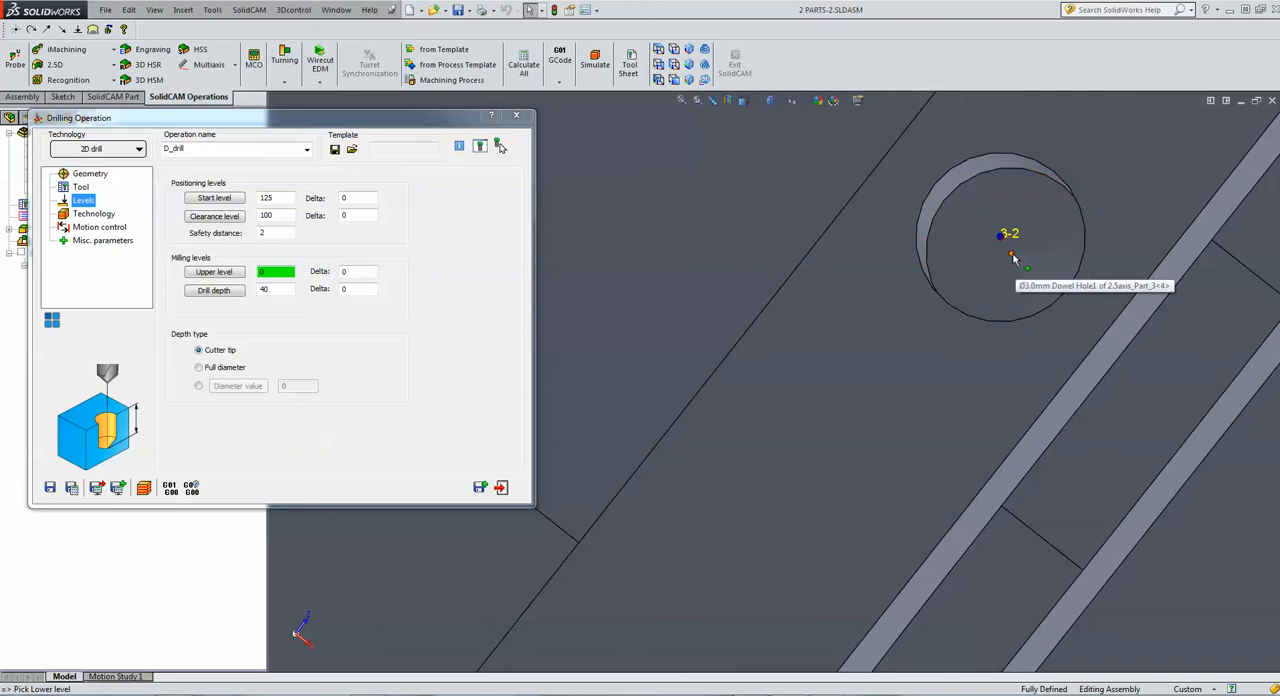
click(1012, 256)
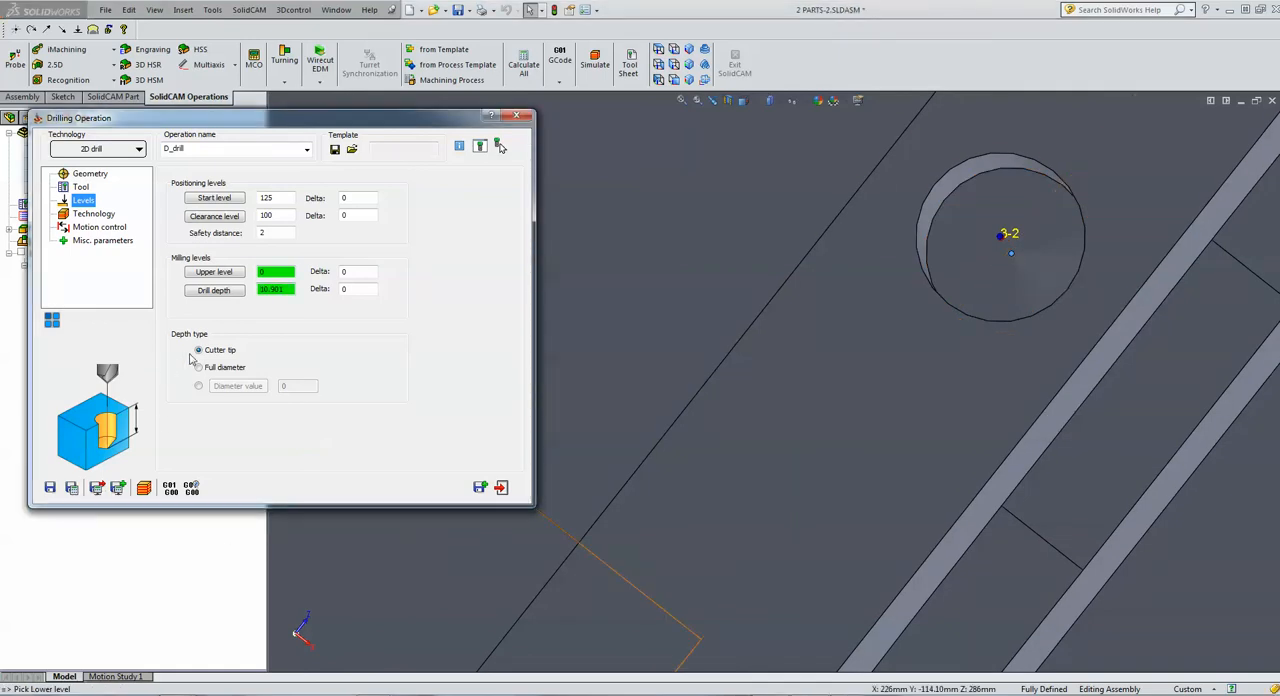
Use the Peck drill cycle for the operation and set its step down to 3
click(95, 214)
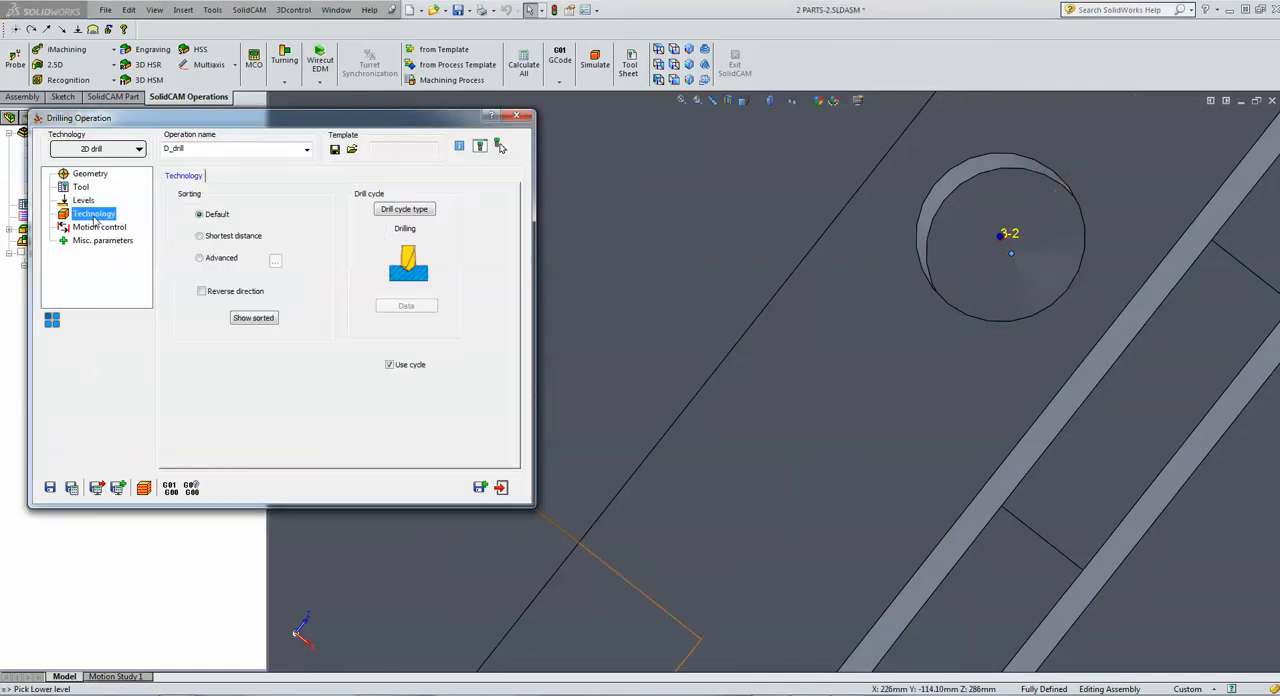
click(405, 211)
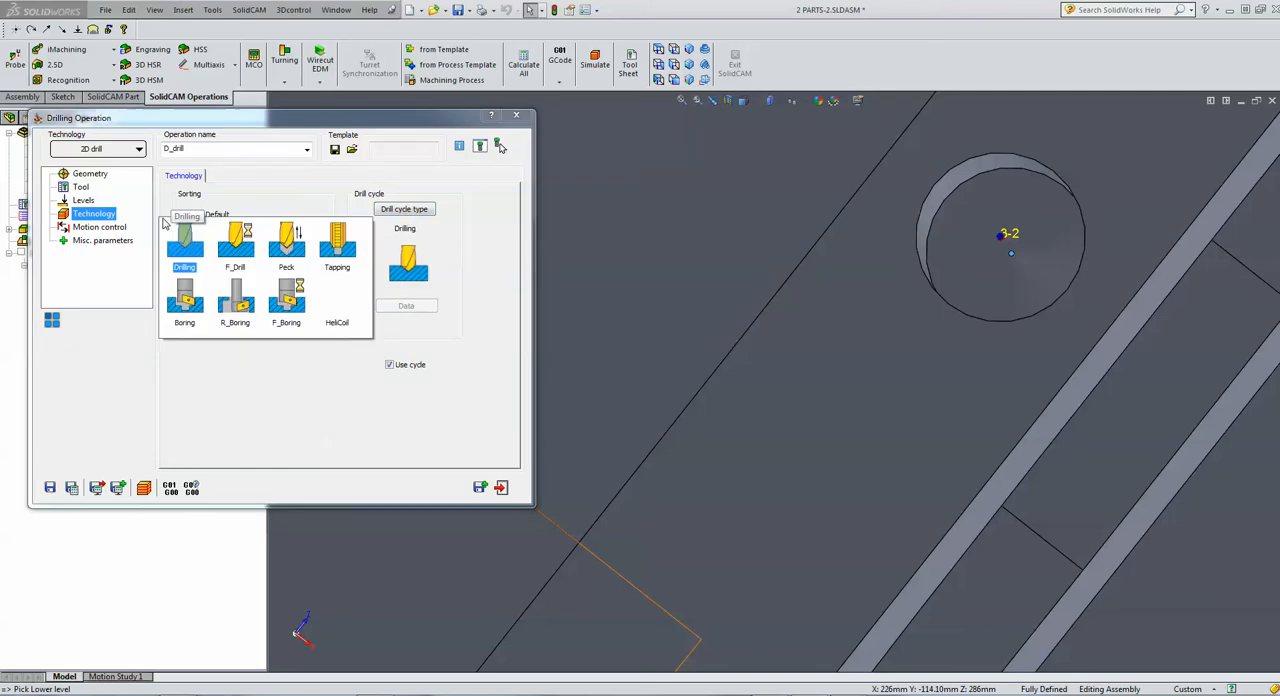
click(284, 245)
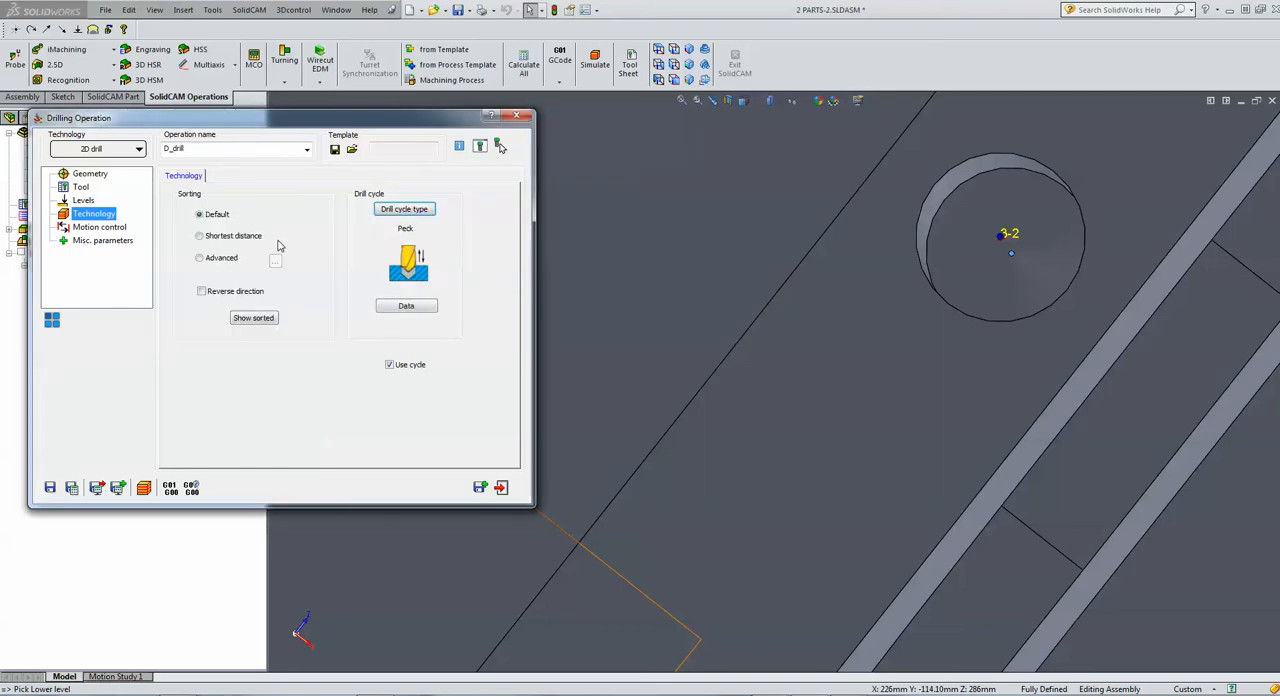
click(406, 305)
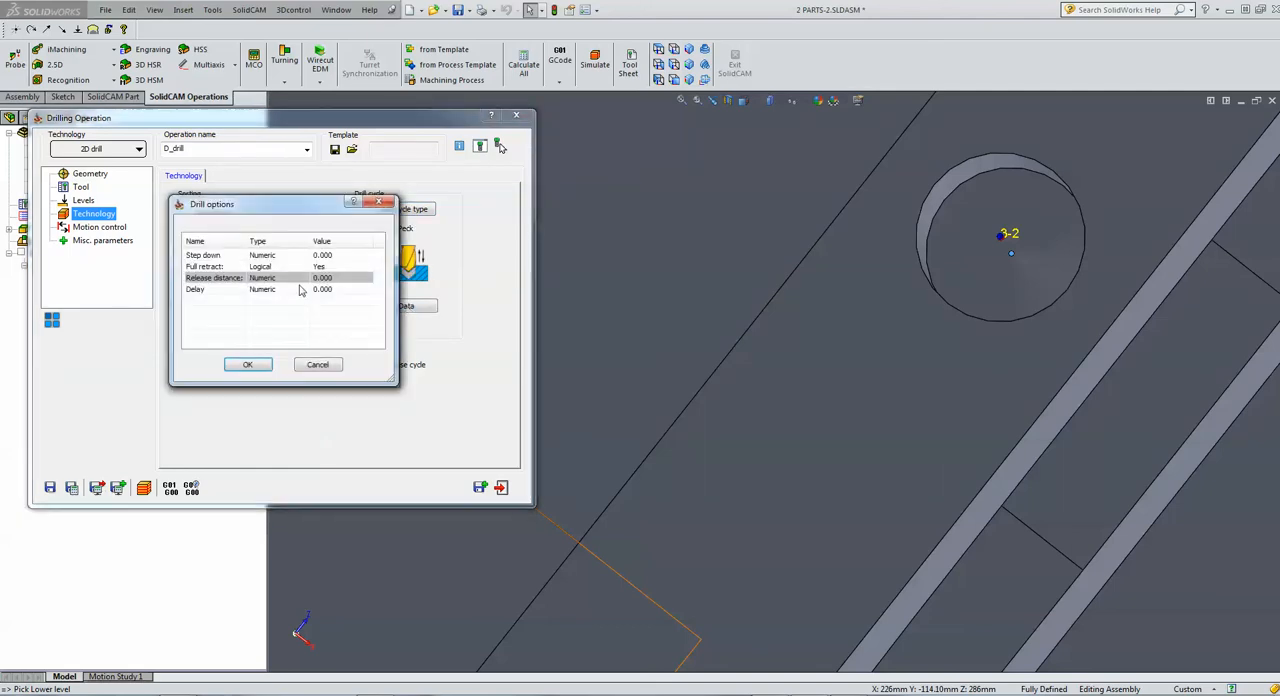
click(336, 255)
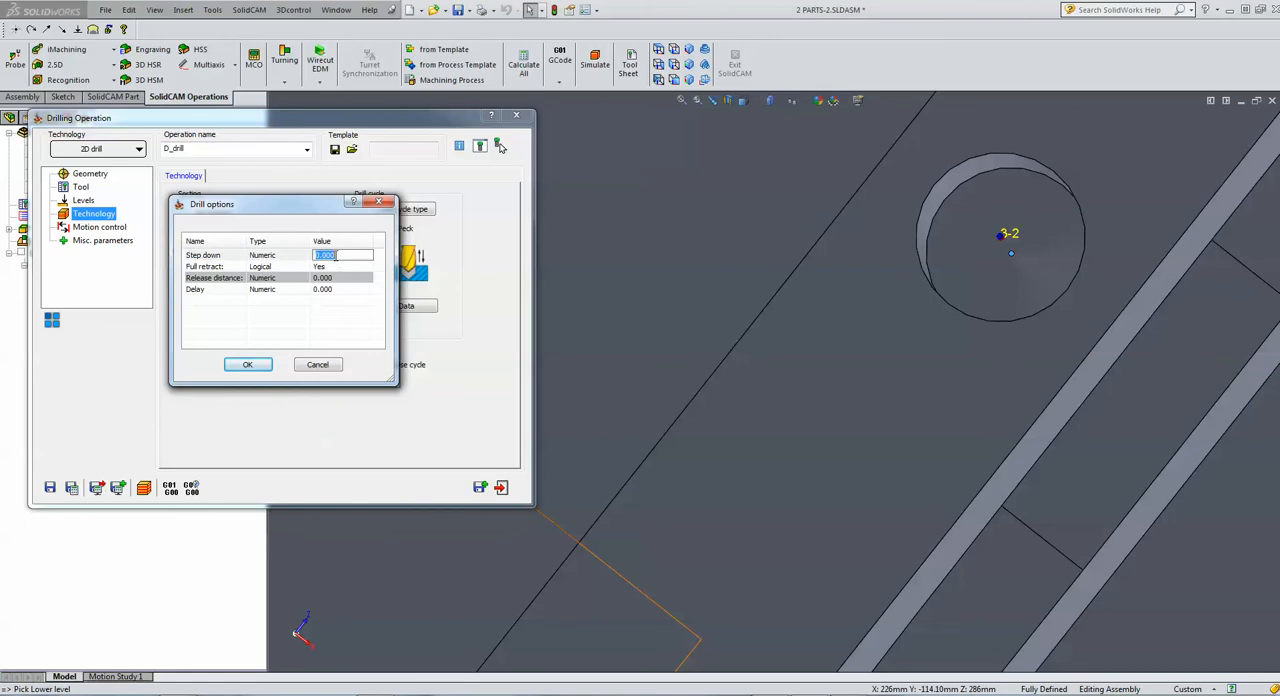
text(3)
click(248, 364)
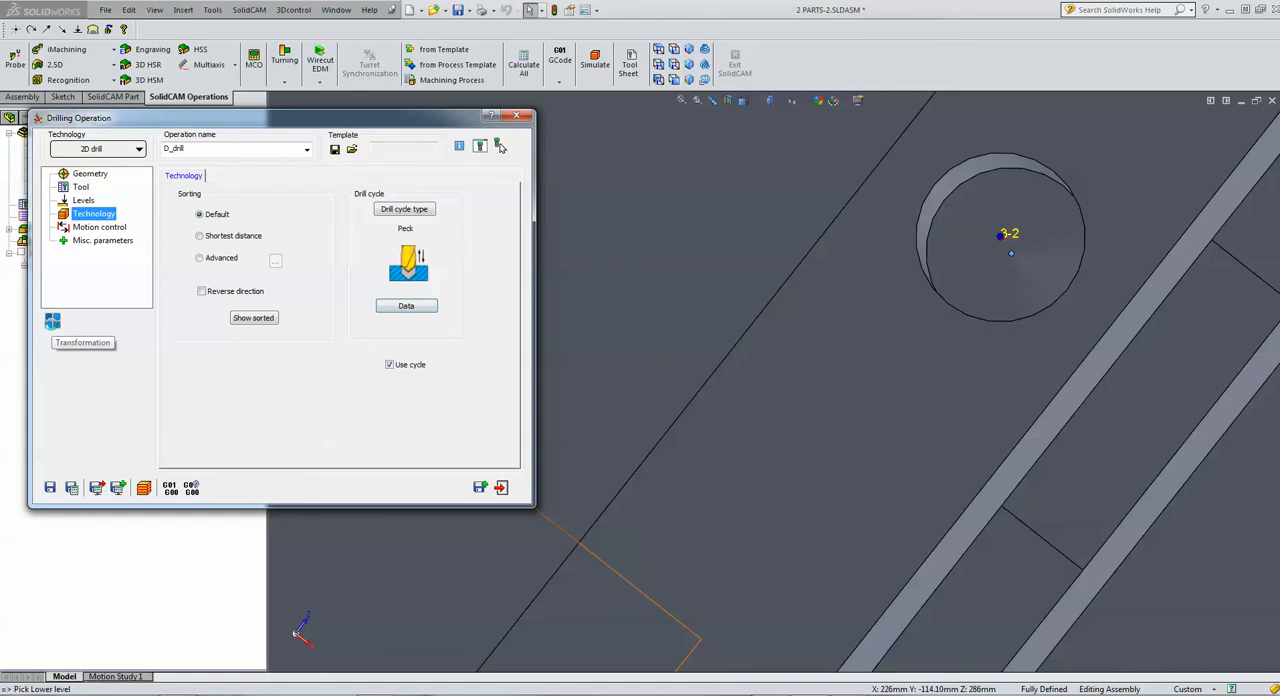
Add a matrix translation with 1 copy on X and 2 copies on Y to the drilling operation, then exit the operation
click(52, 321)
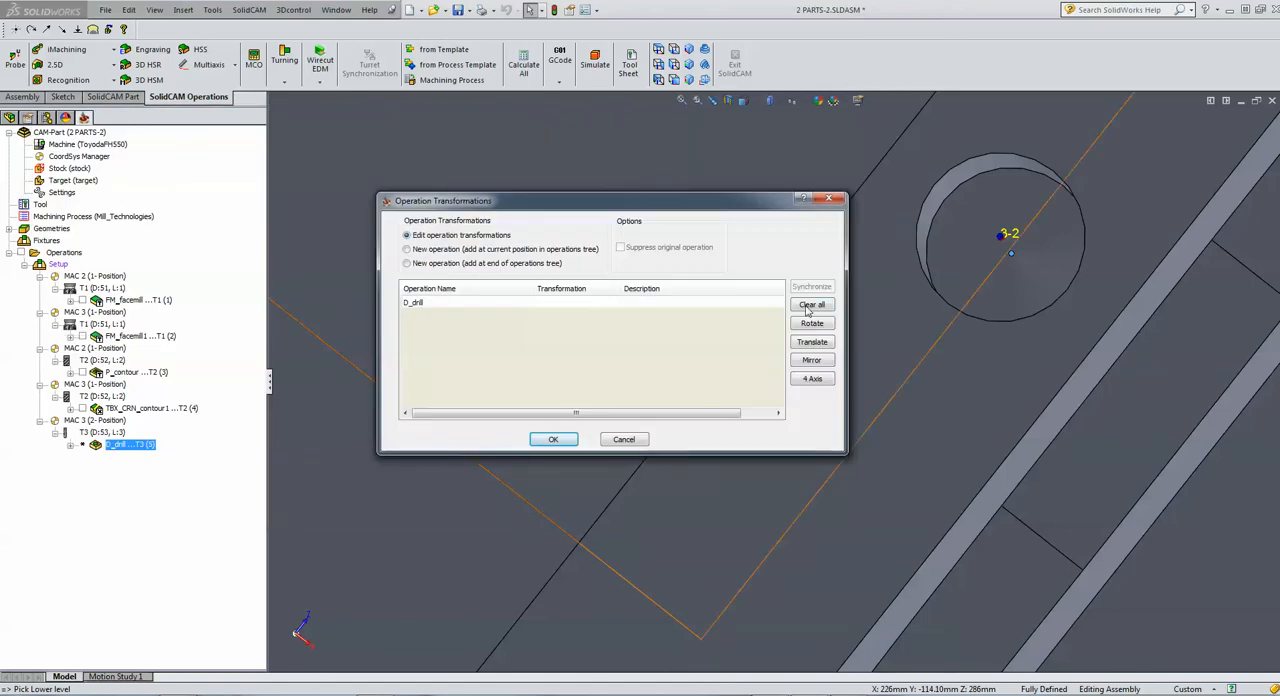
click(812, 342)
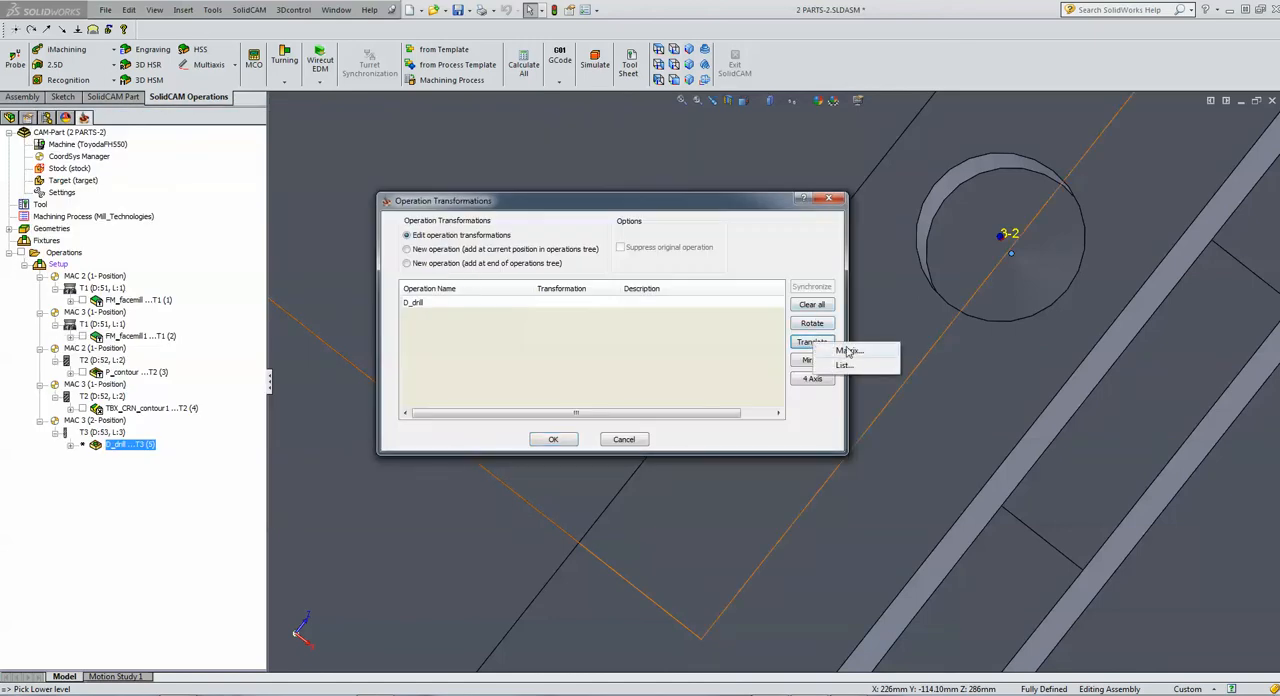
click(848, 352)
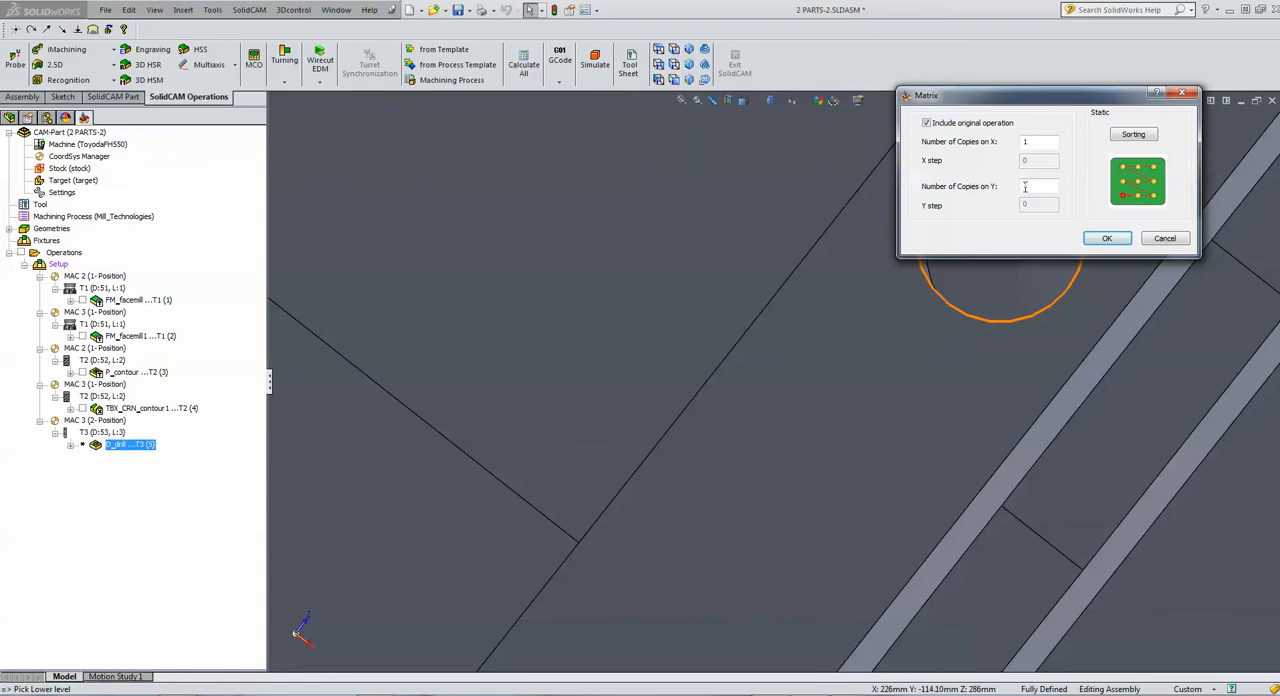
text(2)
key(Tab)
click(1107, 238)
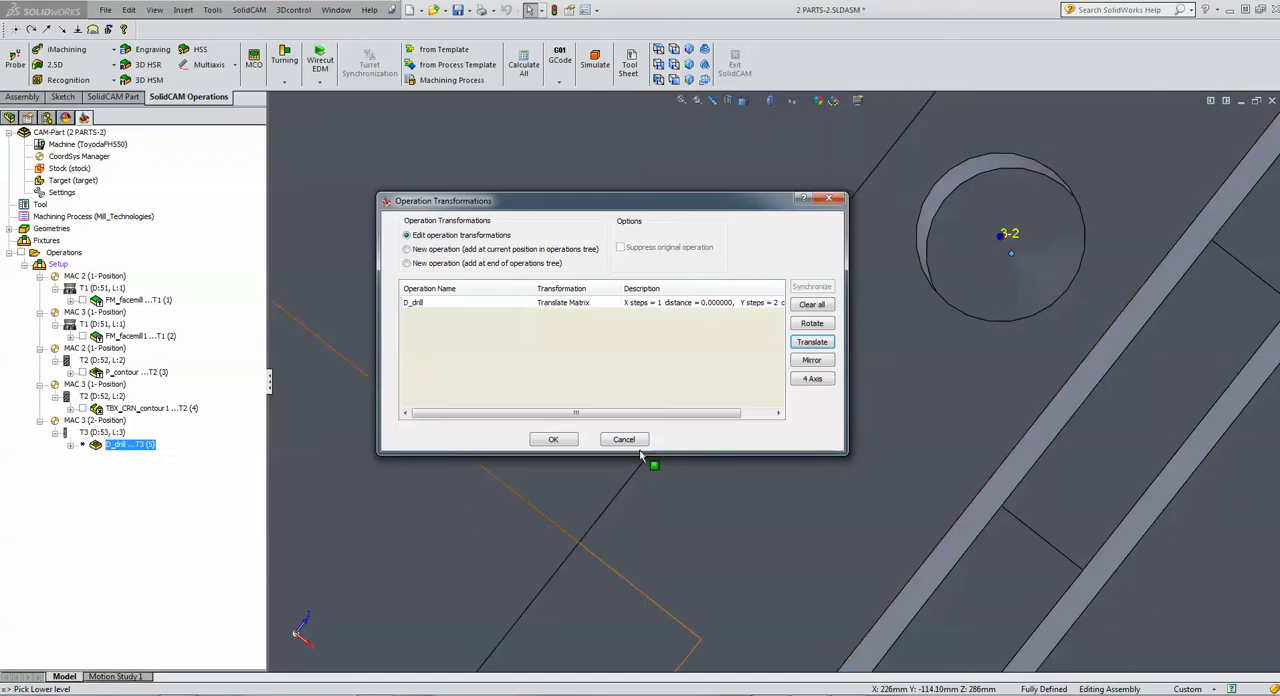
click(553, 439)
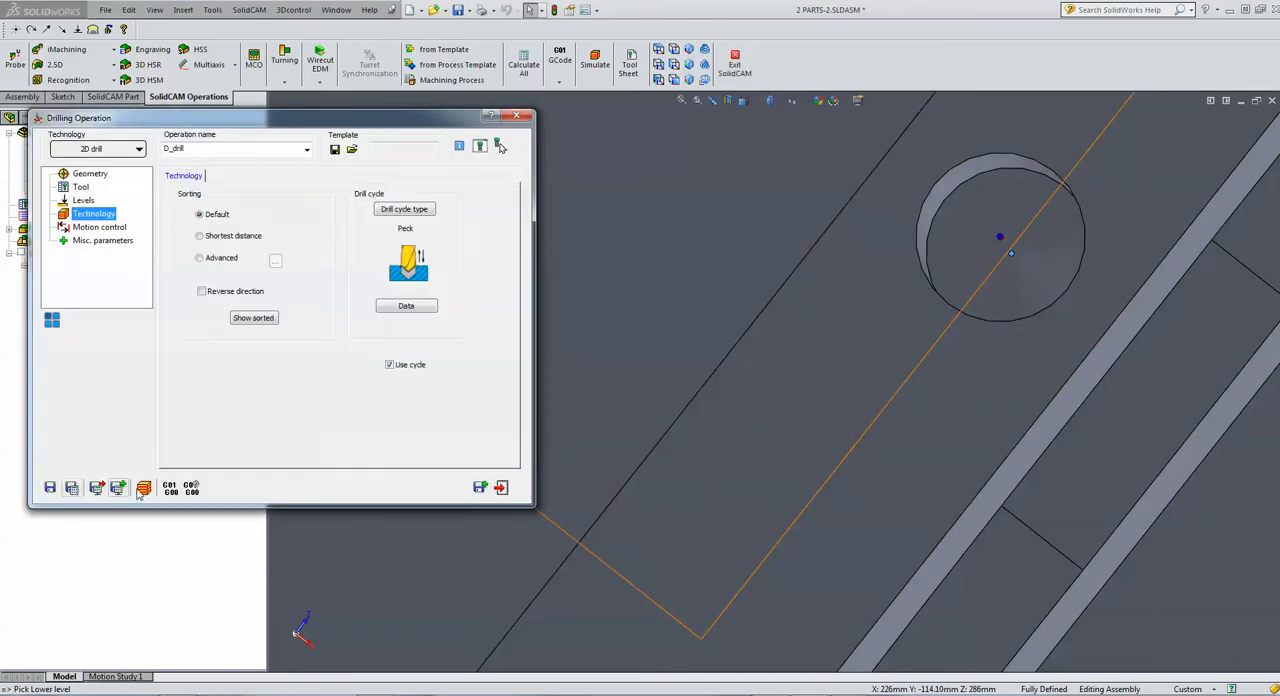
click(501, 488)
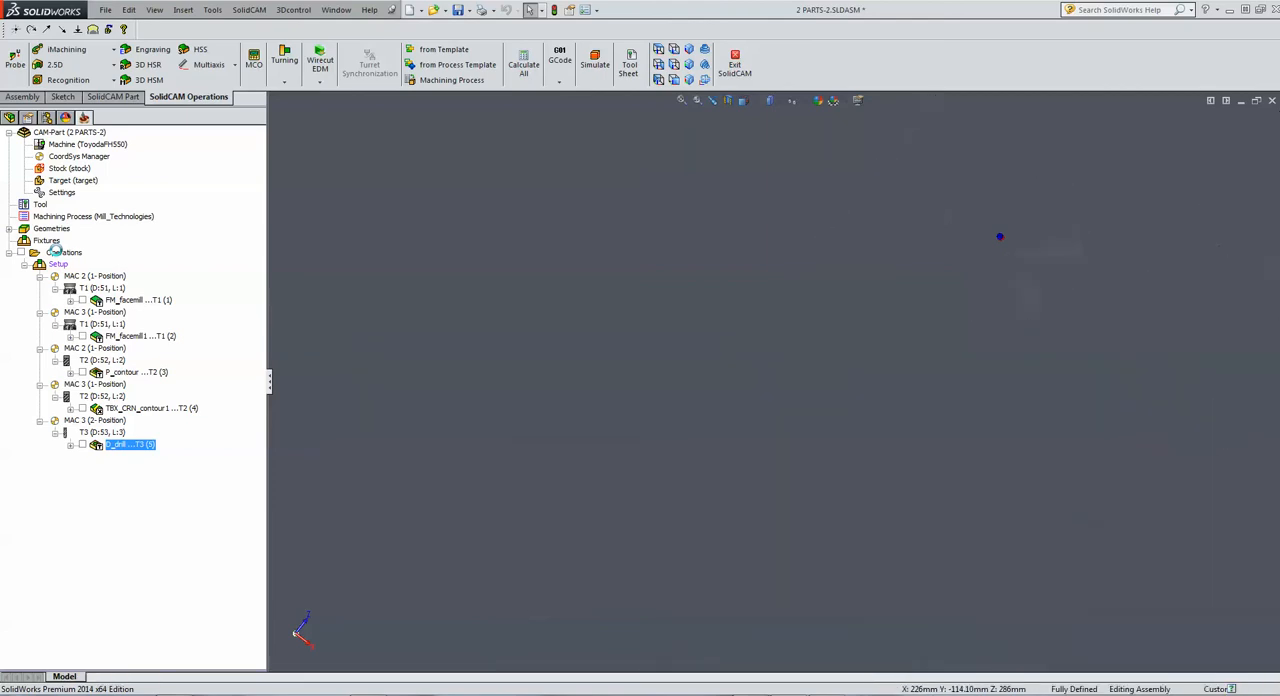
Simulate all operations in SolidVerify without continuing clash monitoring, inspect the machined tombstone from the side, and close the simulation
click(60, 253)
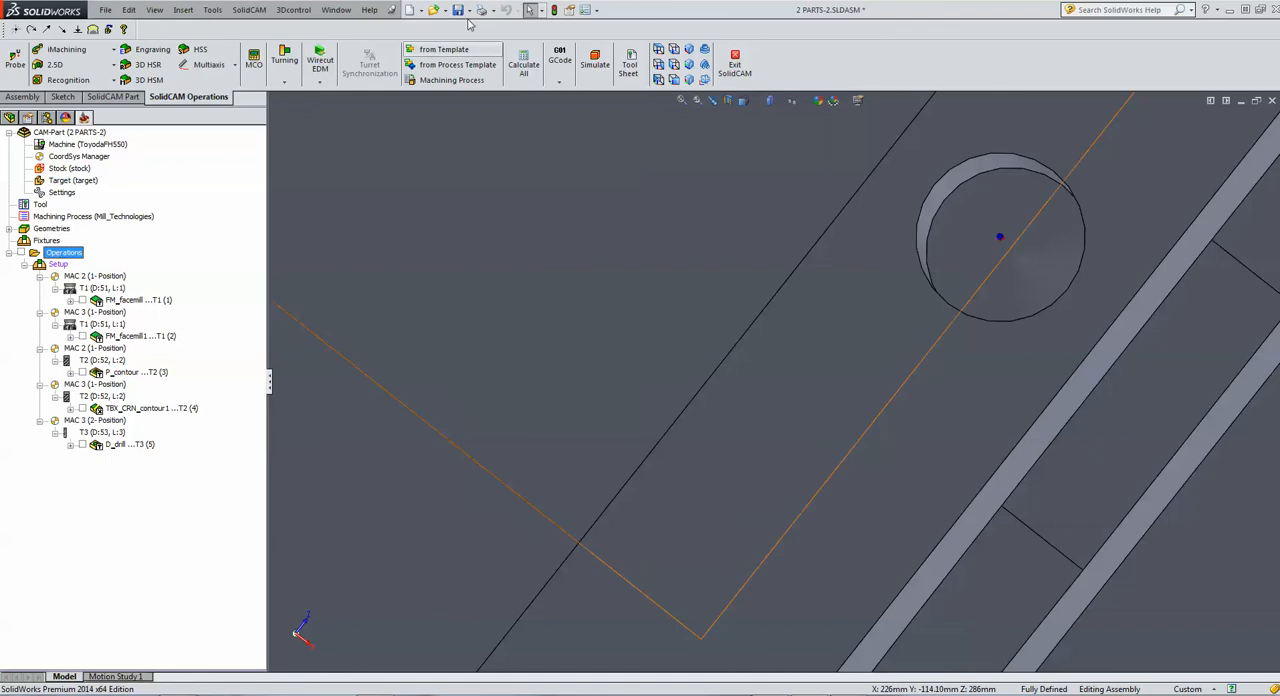
click(605, 66)
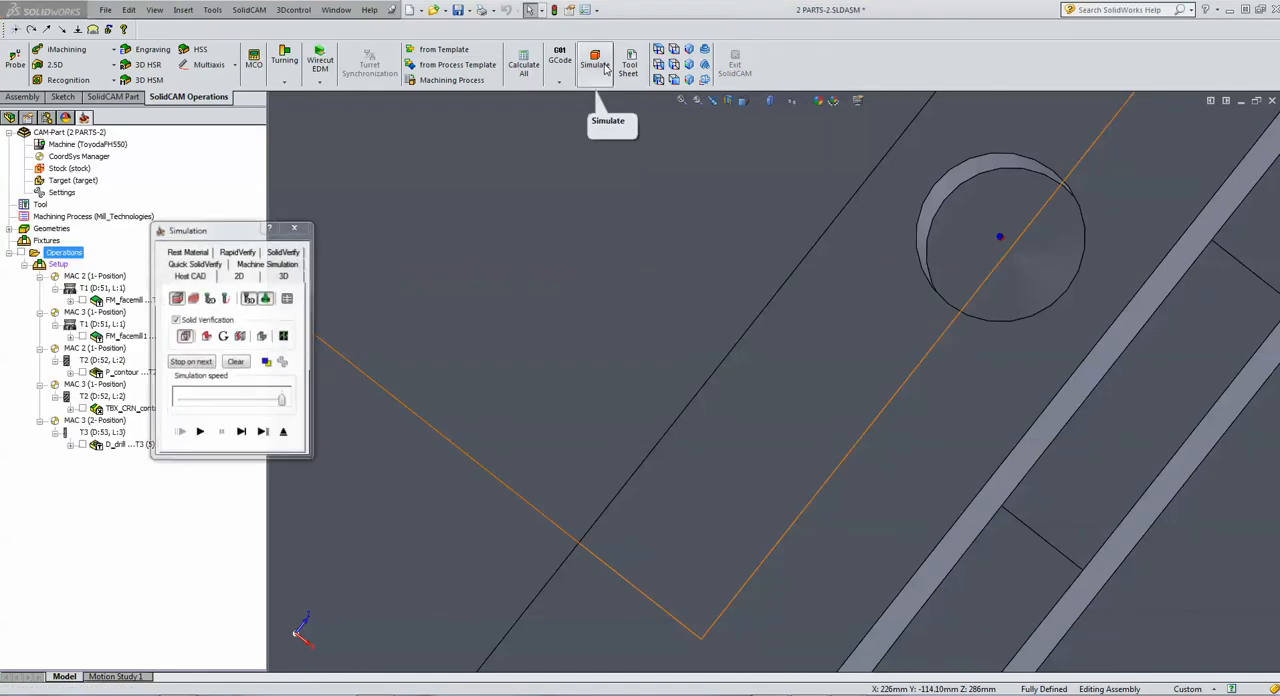
click(270, 253)
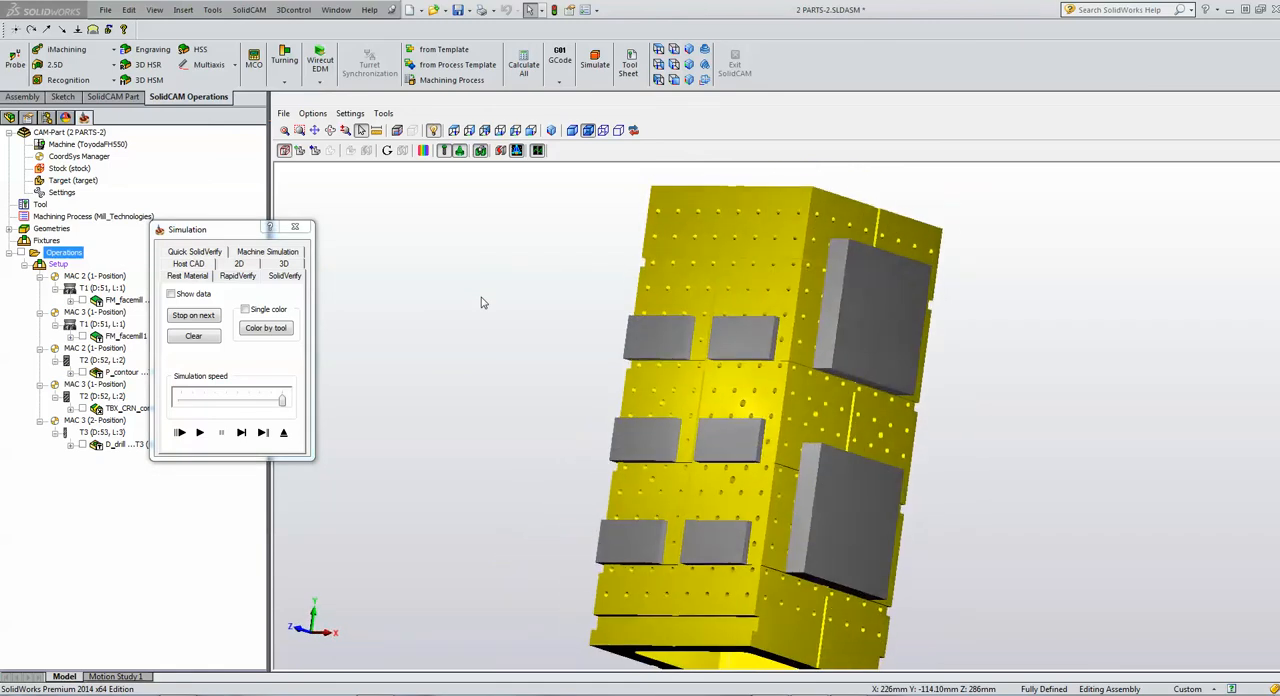
click(199, 432)
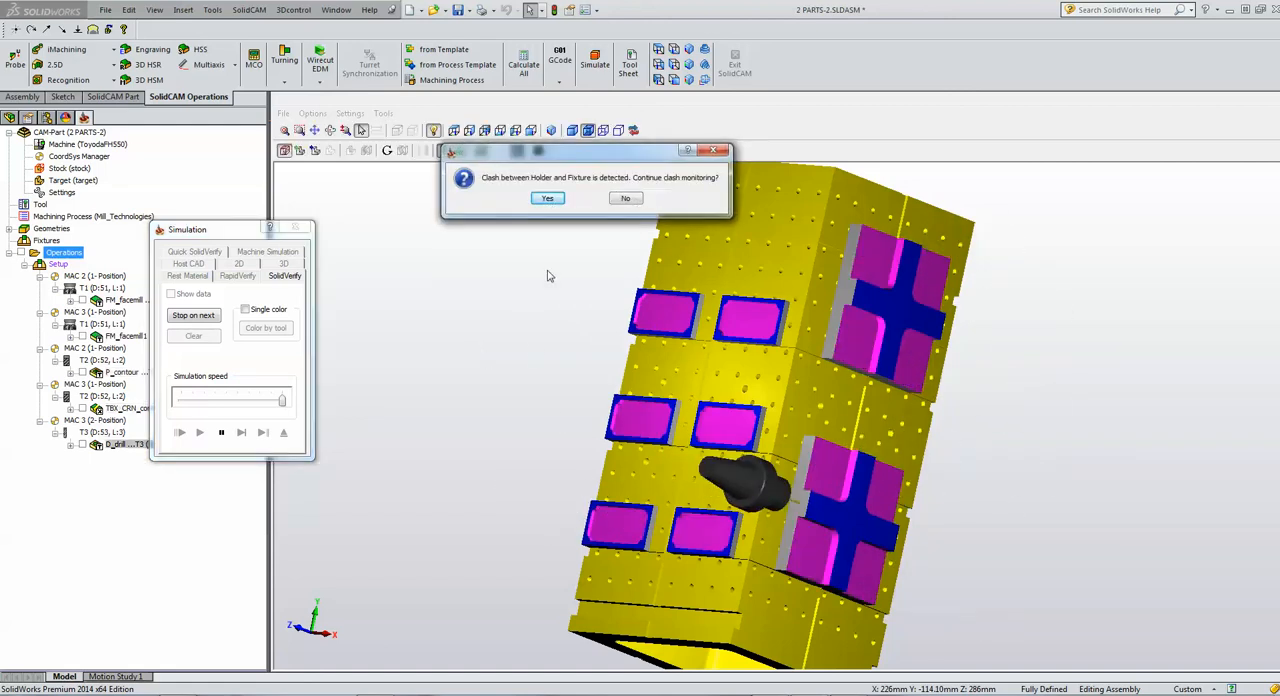
click(625, 198)
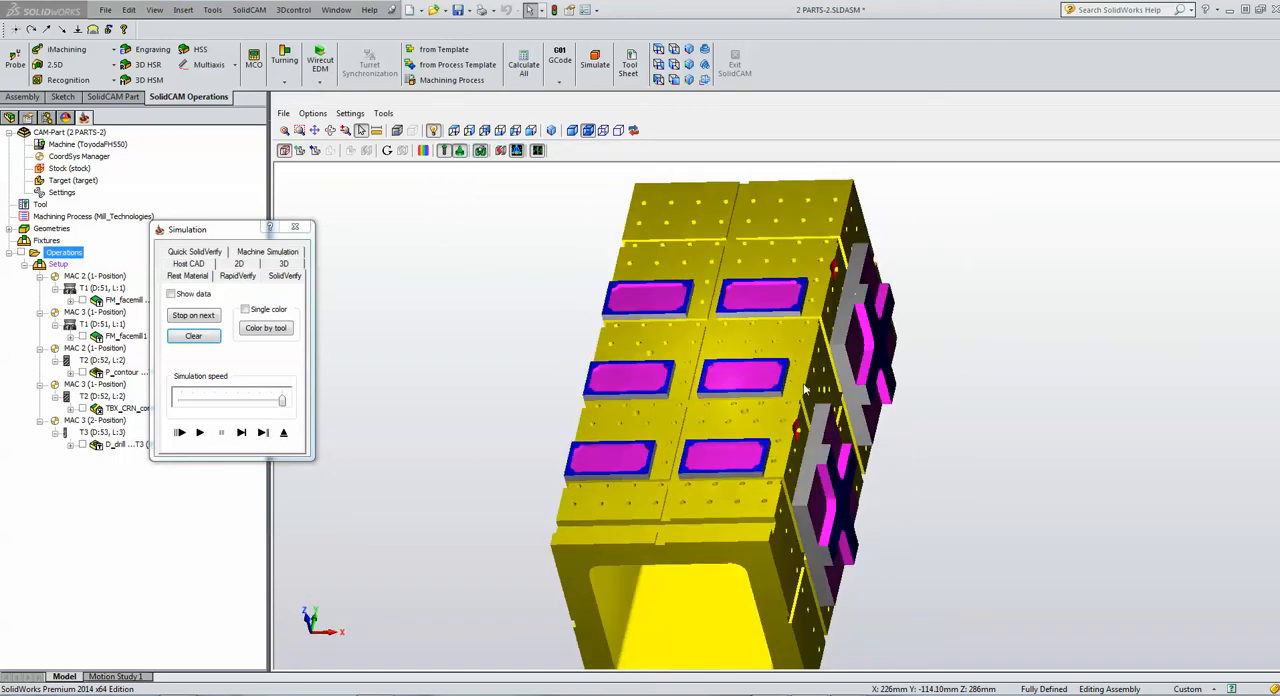
middle_drag(805, 390, 731, 430)
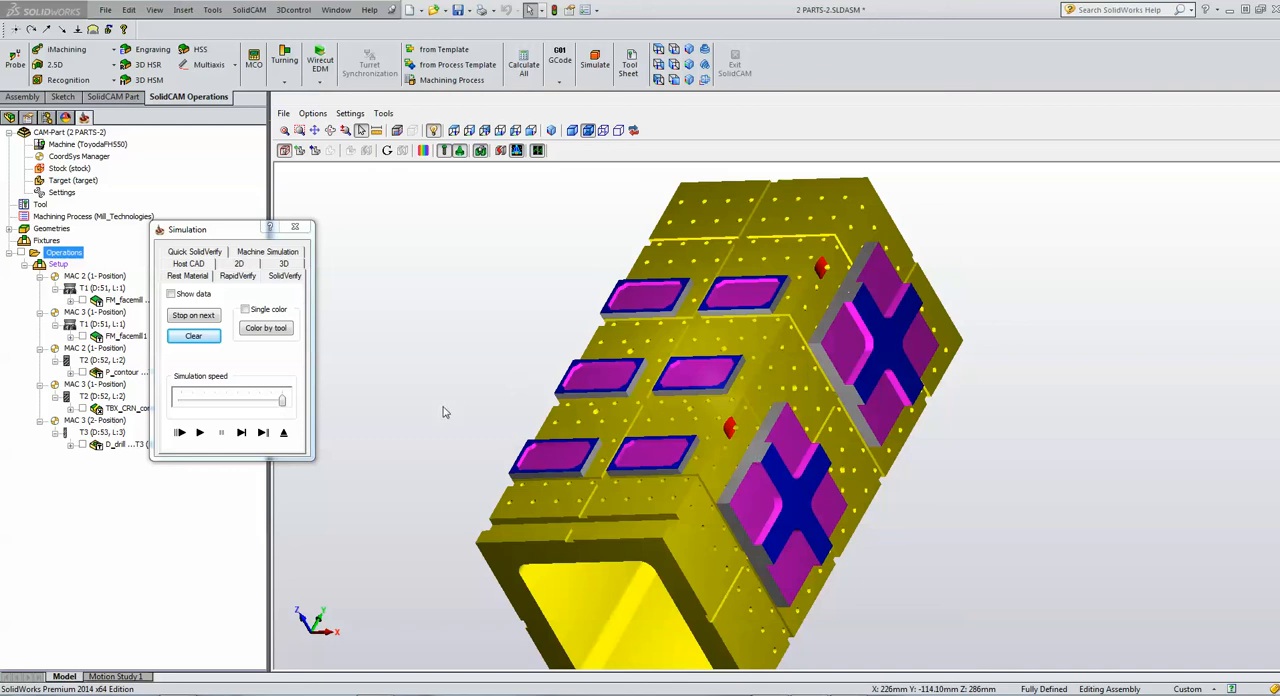
click(283, 432)
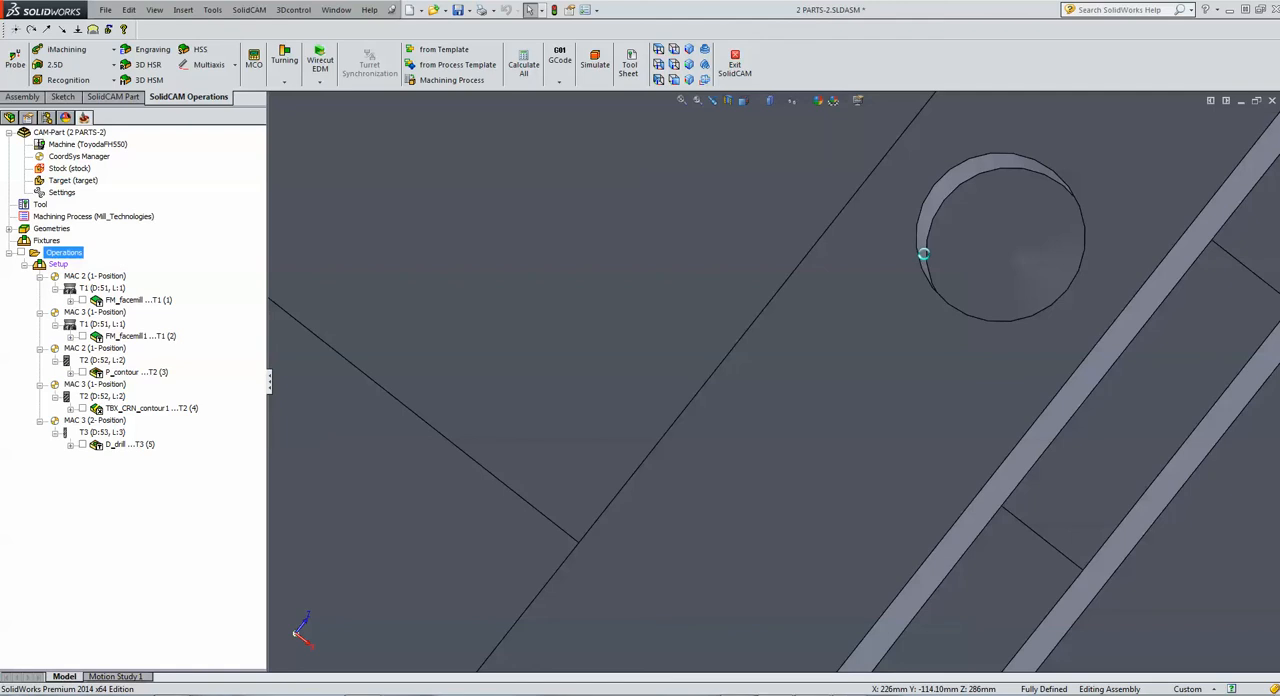
Leave the finished CAM-Part and open the recent assembly multiple parts.SLDASM
click(923, 254)
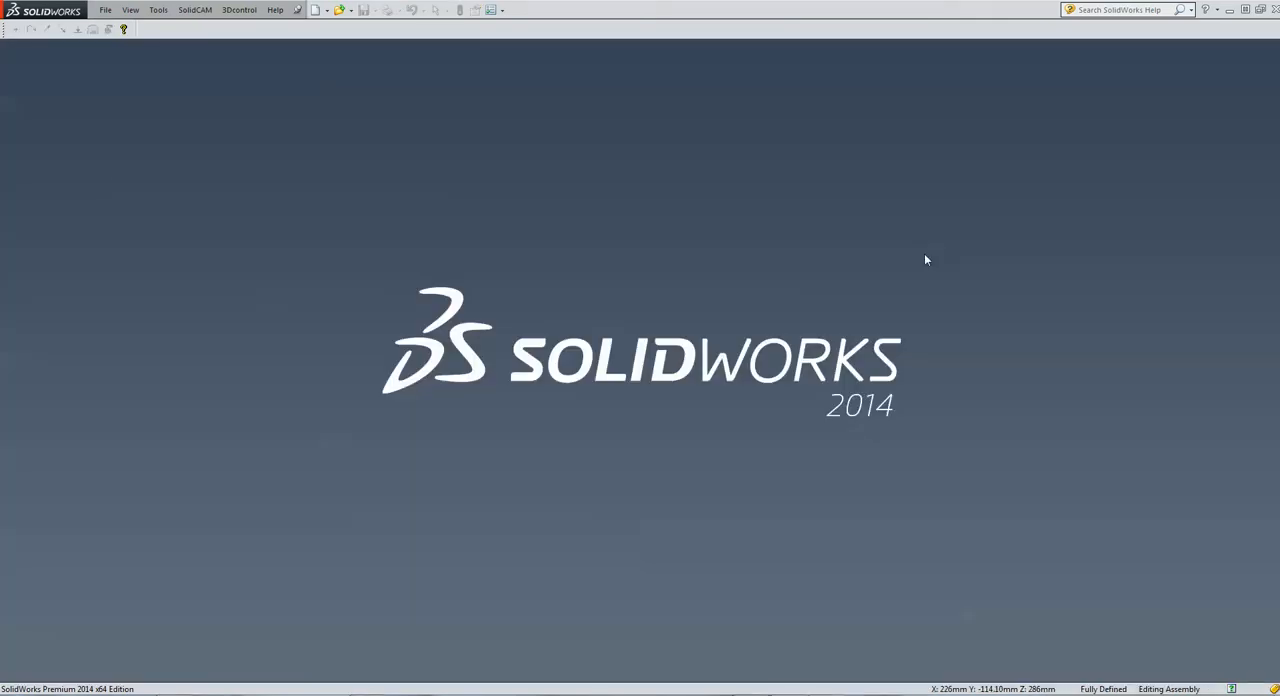
click(105, 10)
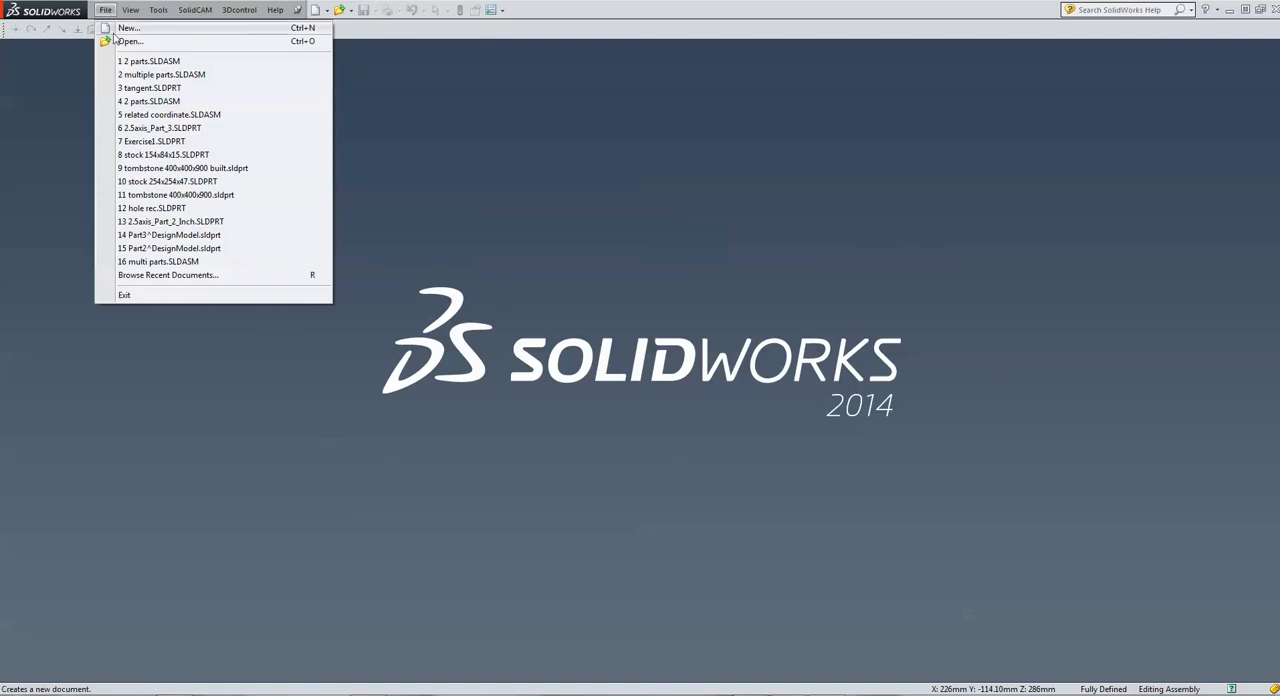
click(150, 75)
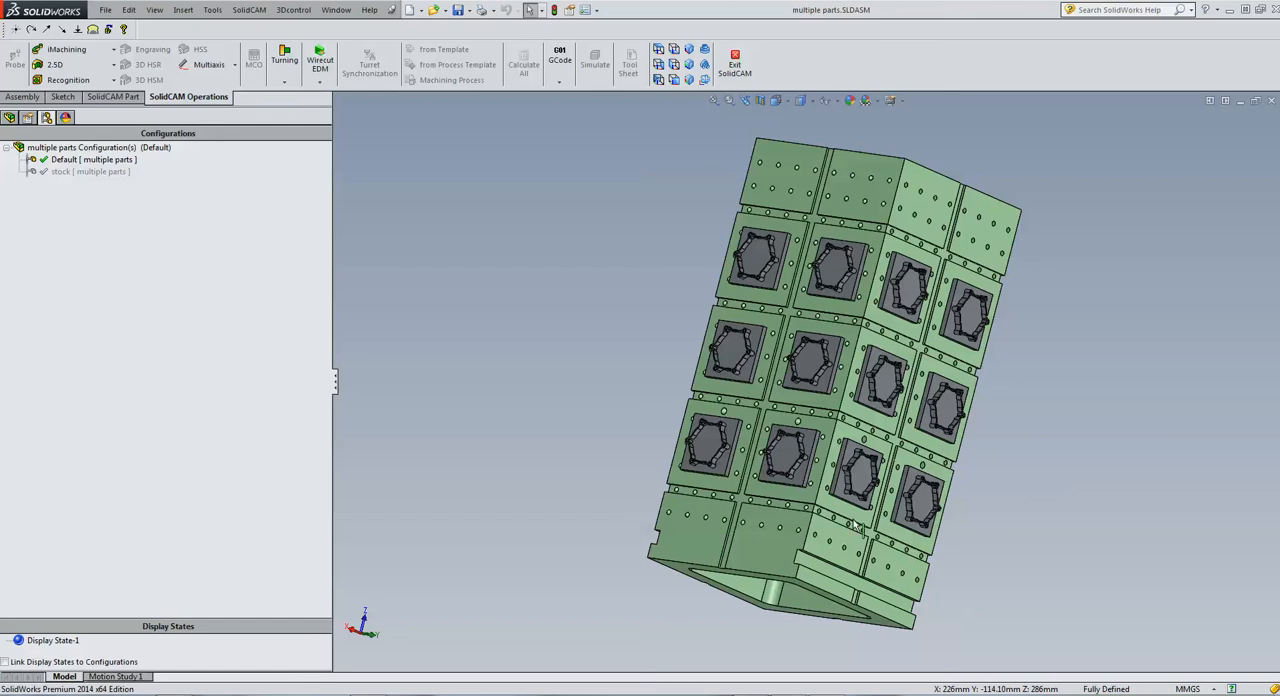
Create a new external metric milling CAM-Part named multiple parts-2 in the model file's directory
click(253, 12)
mouse_move(258, 30)
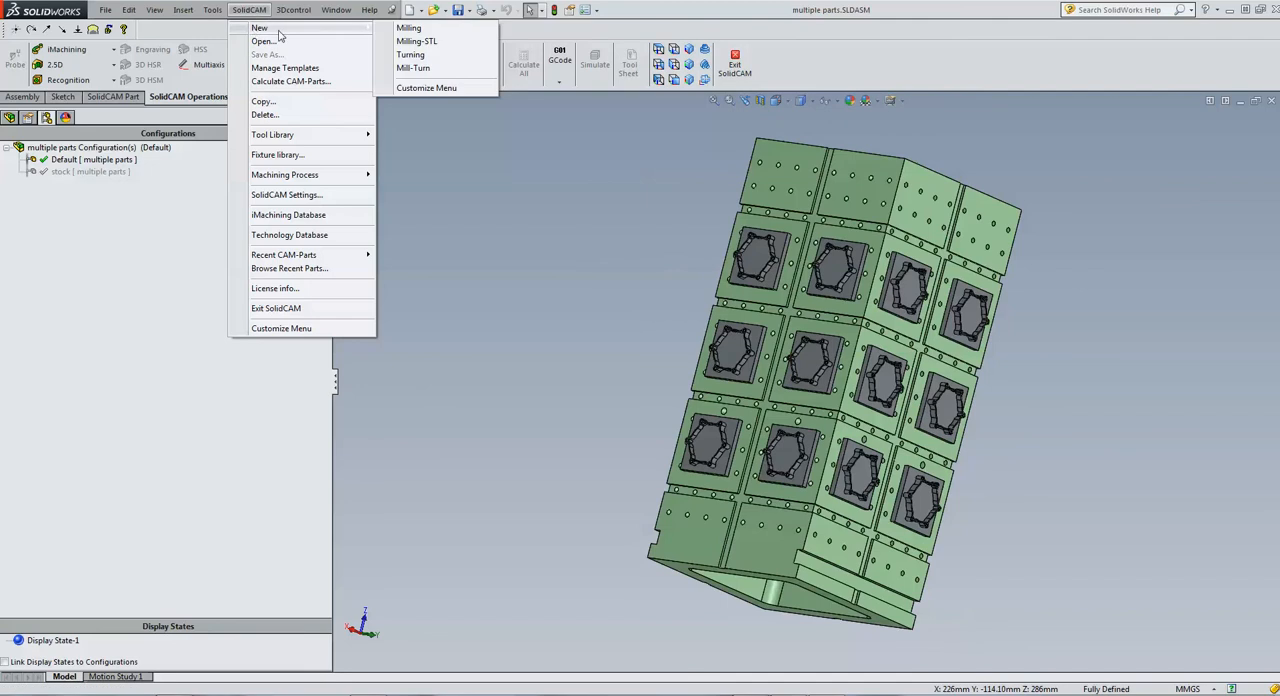
click(465, 33)
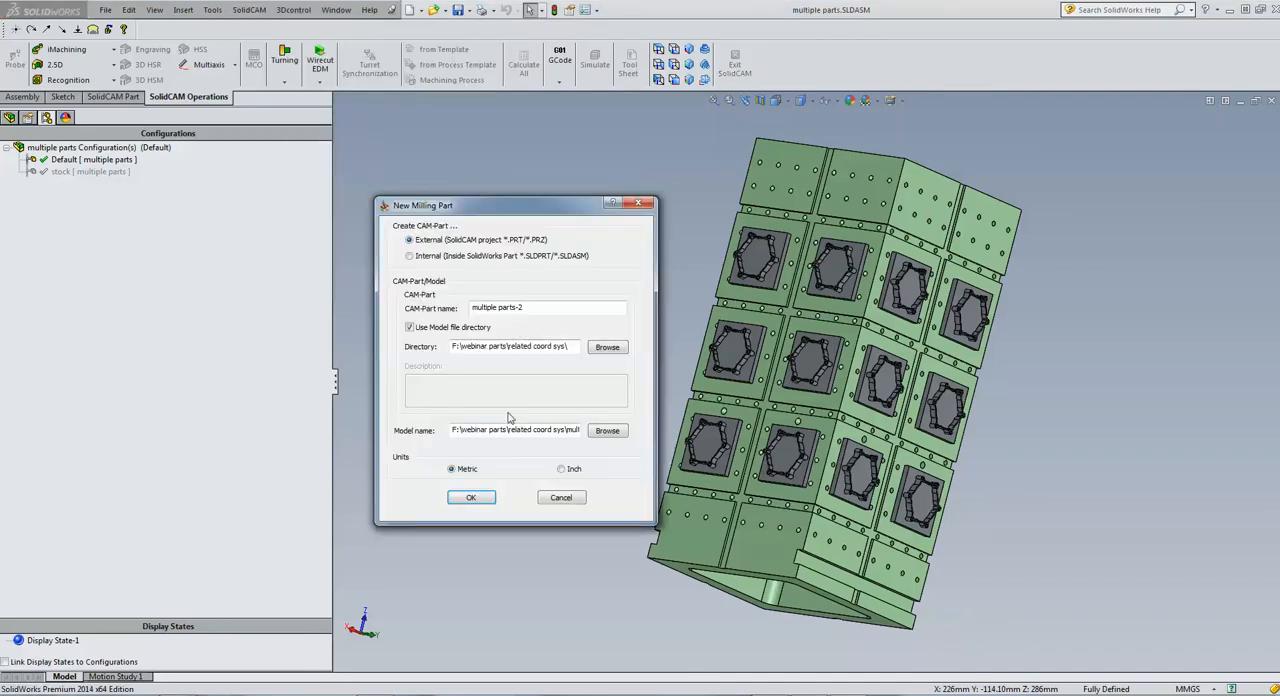
click(467, 498)
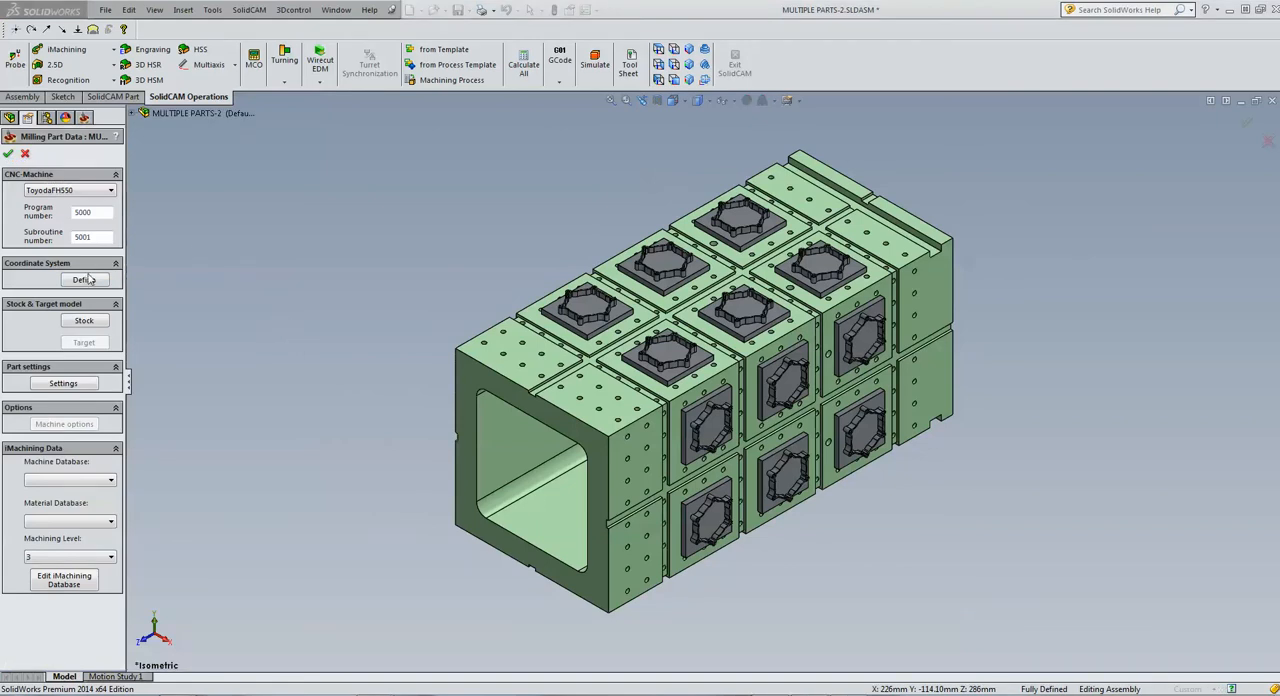
Define machine coordinate system 1 on the tombstone's open end face, flipped so Z points up and Y runs along the tombstone's length
click(84, 280)
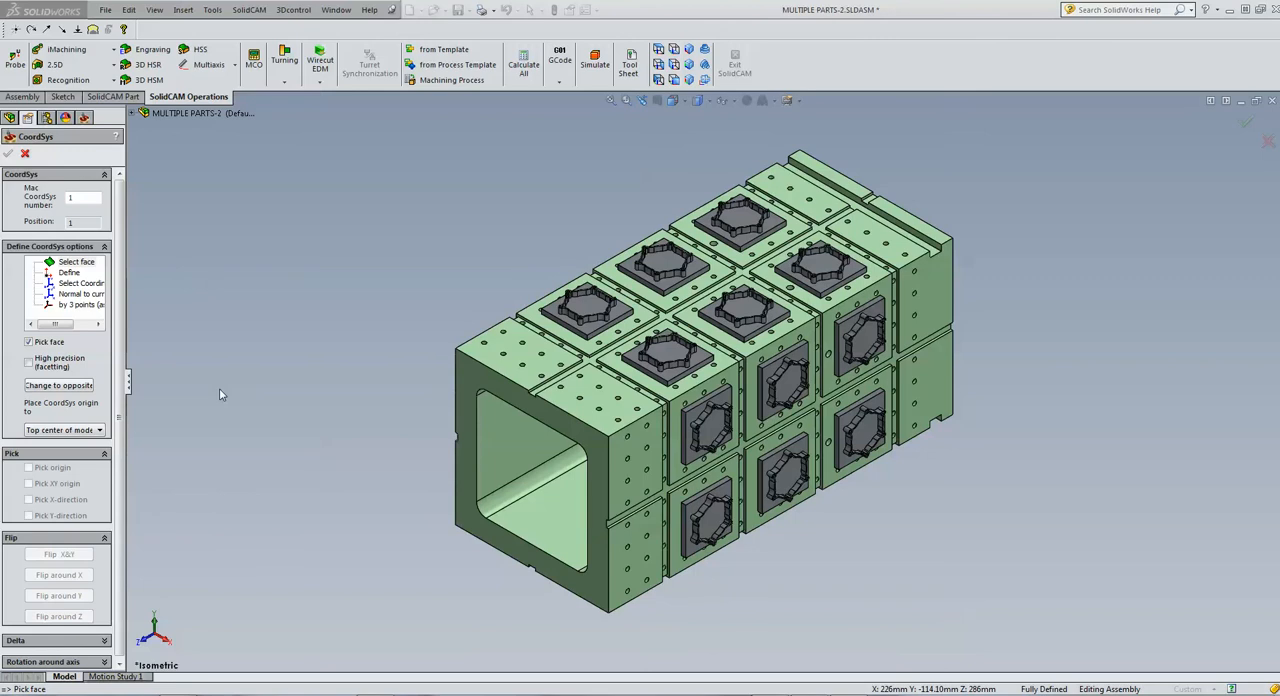
click(467, 402)
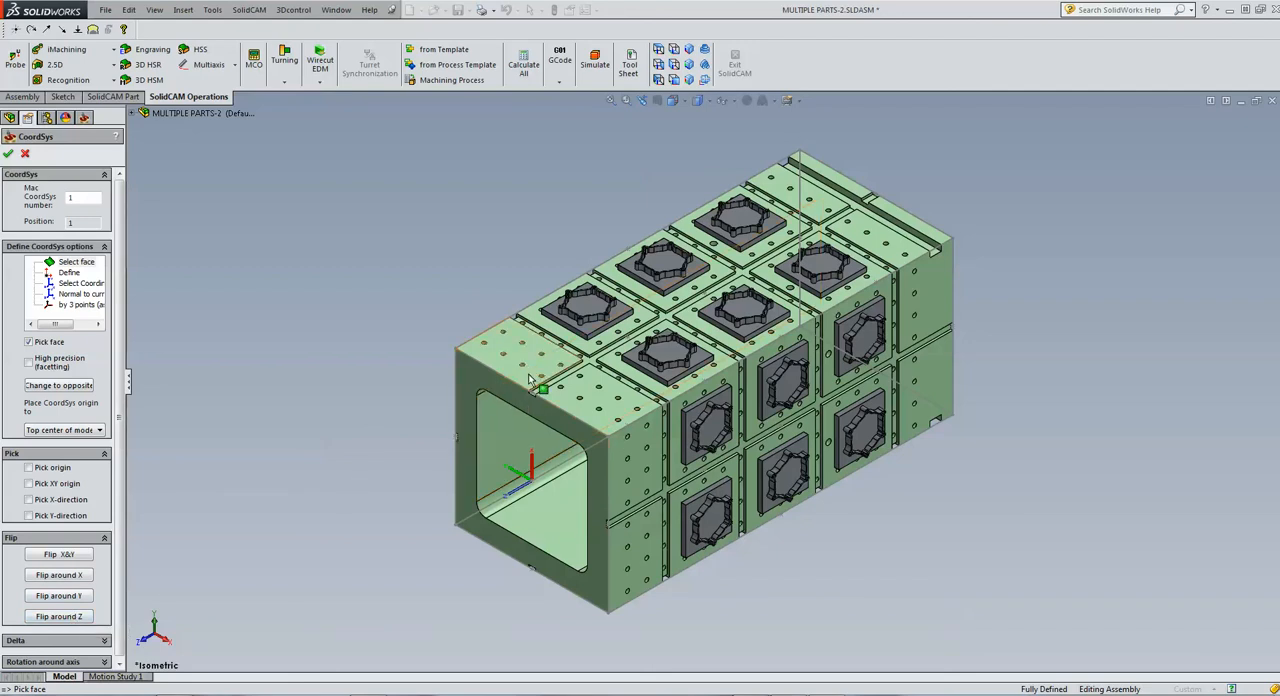
click(71, 597)
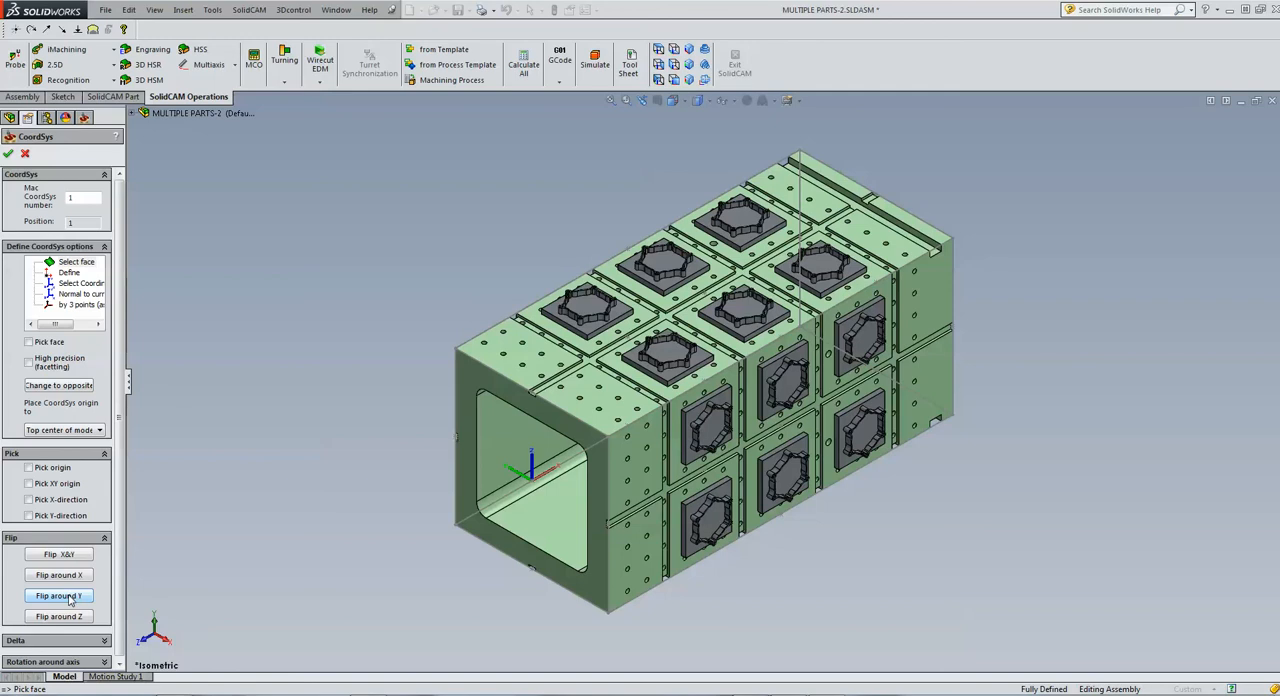
click(70, 621)
click(70, 621)
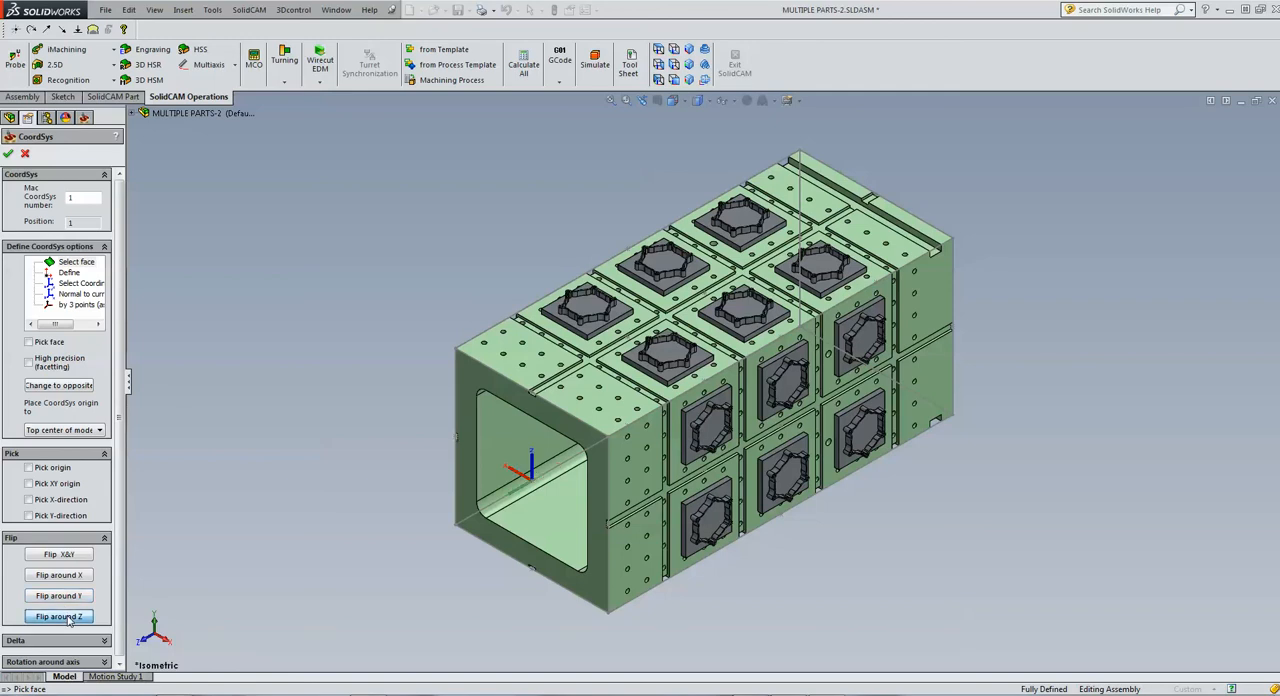
click(70, 621)
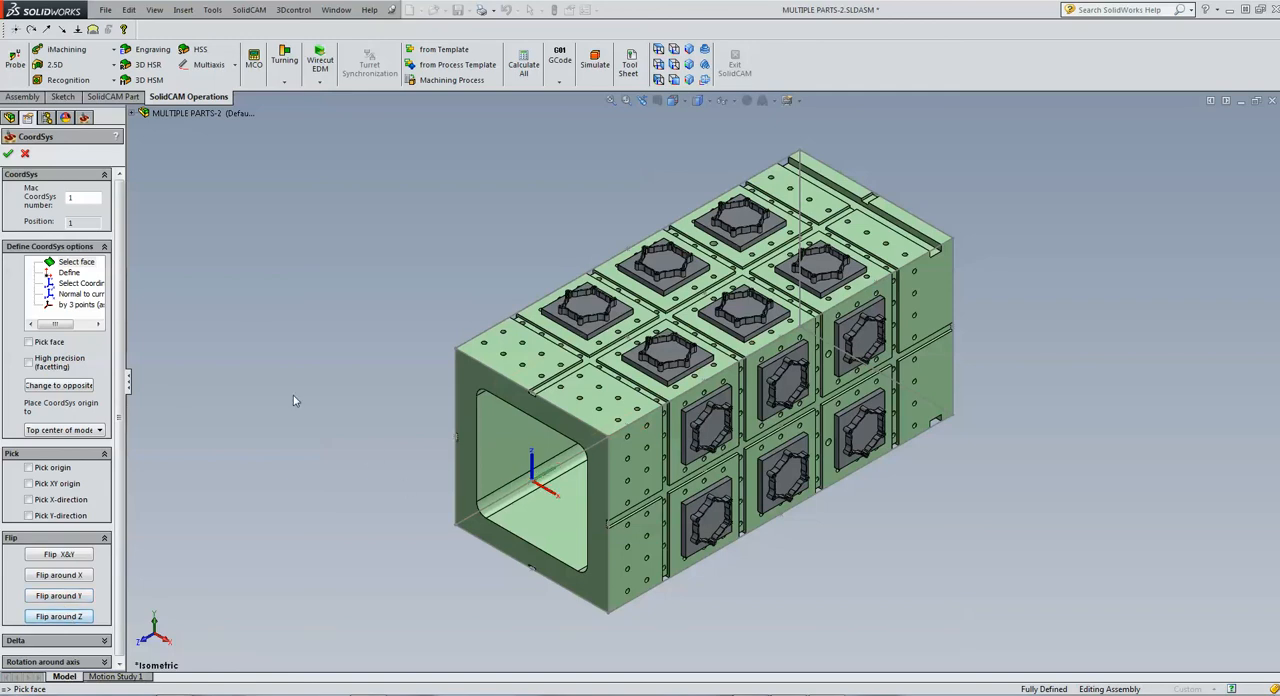
click(8, 154)
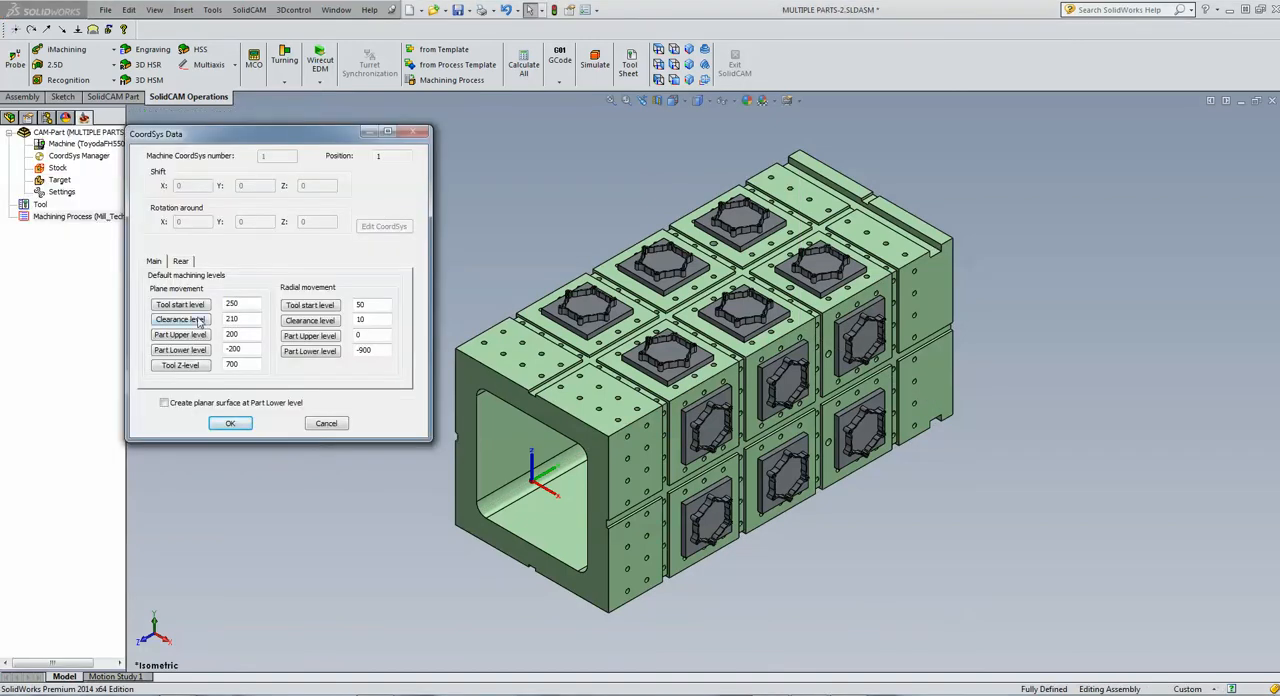
Set the part upper level to 226 using the top face of a star-shaped part on the tombstone's upper side
click(182, 335)
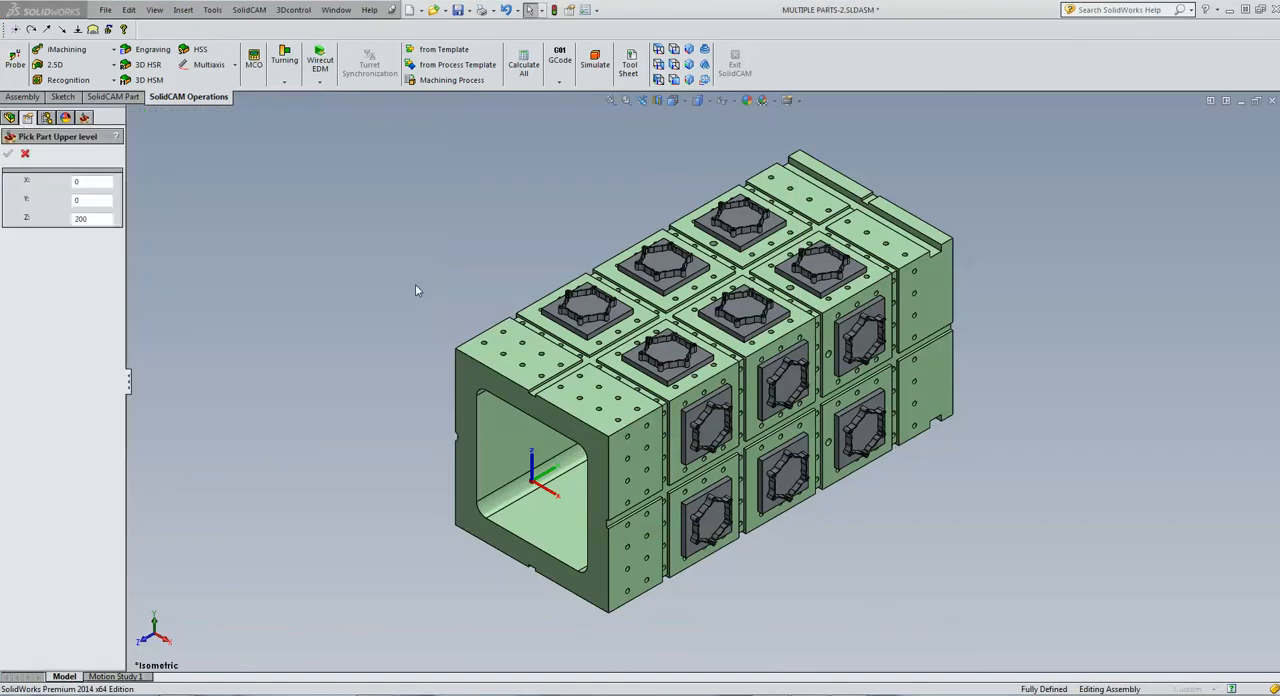
scroll(502, 300, down, 5)
scroll(690, 332, down, 4)
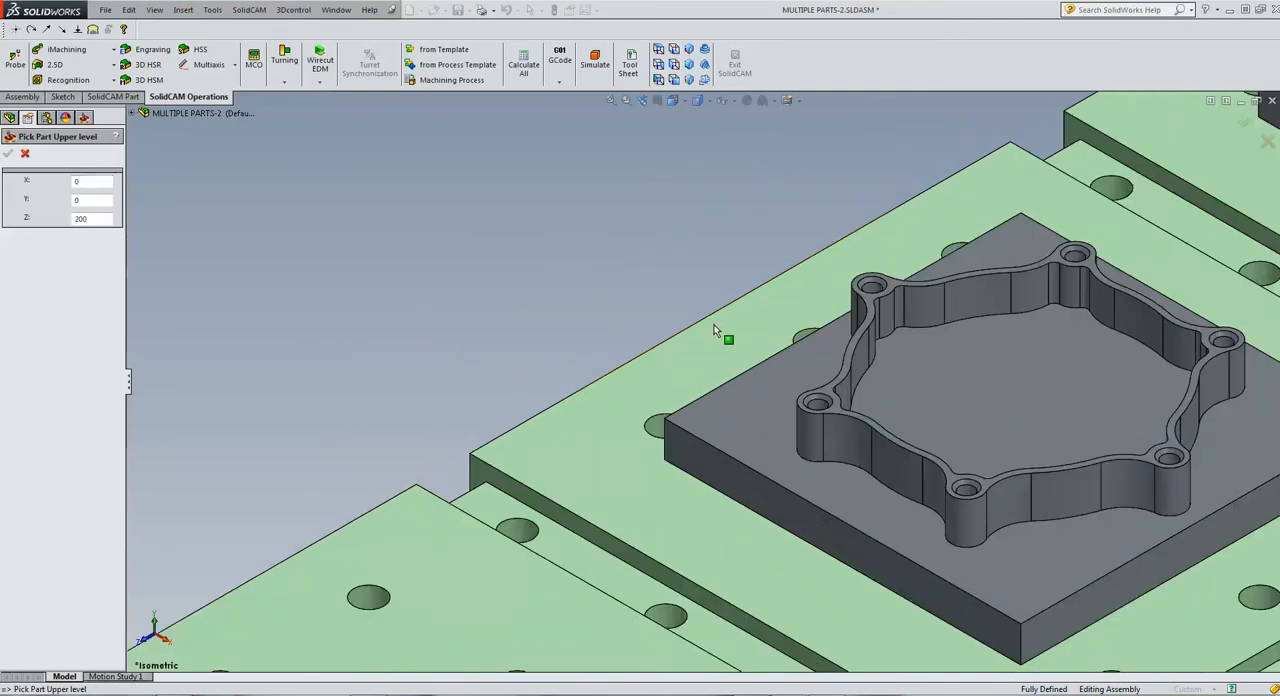
click(838, 408)
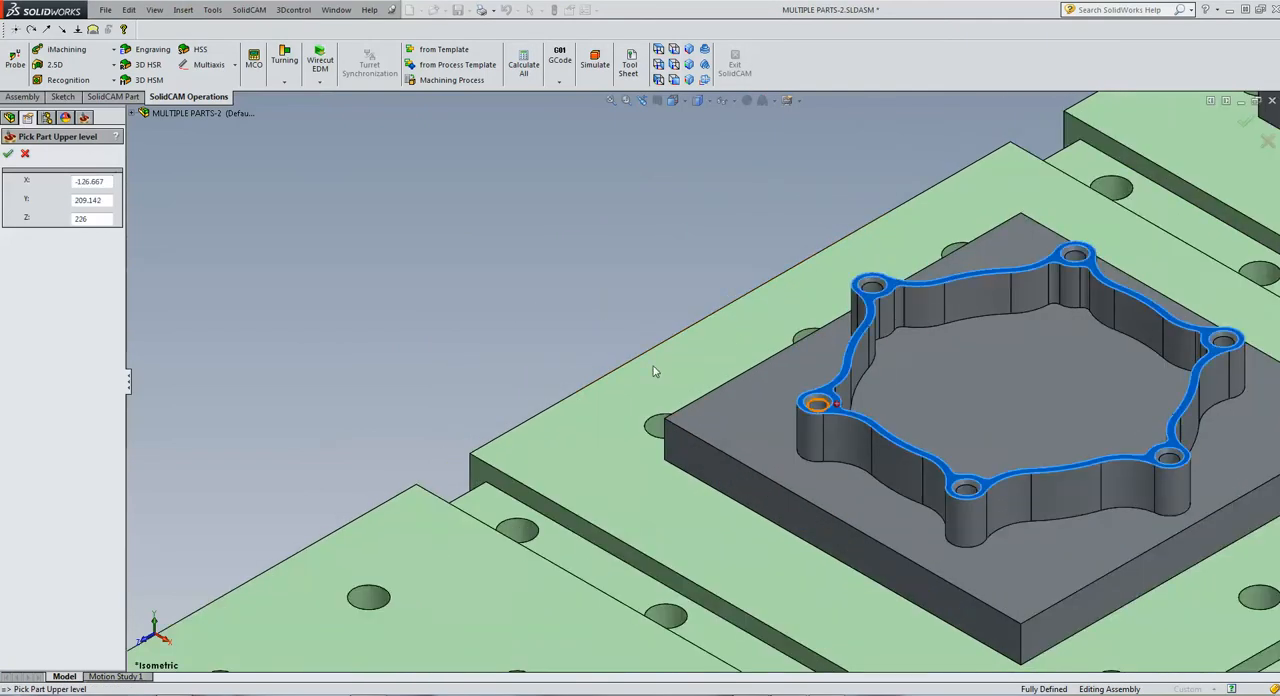
click(7, 154)
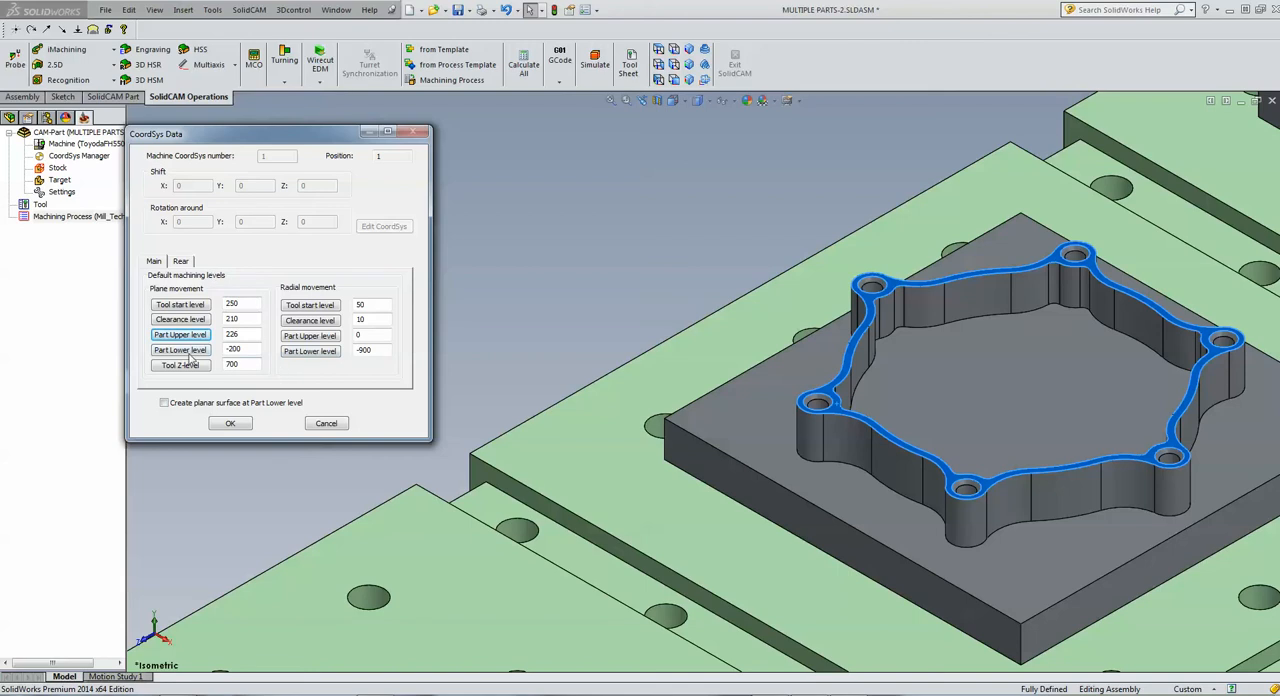
Set the part lower level to 200 using the tombstone's upper mounting face beneath the part
click(188, 355)
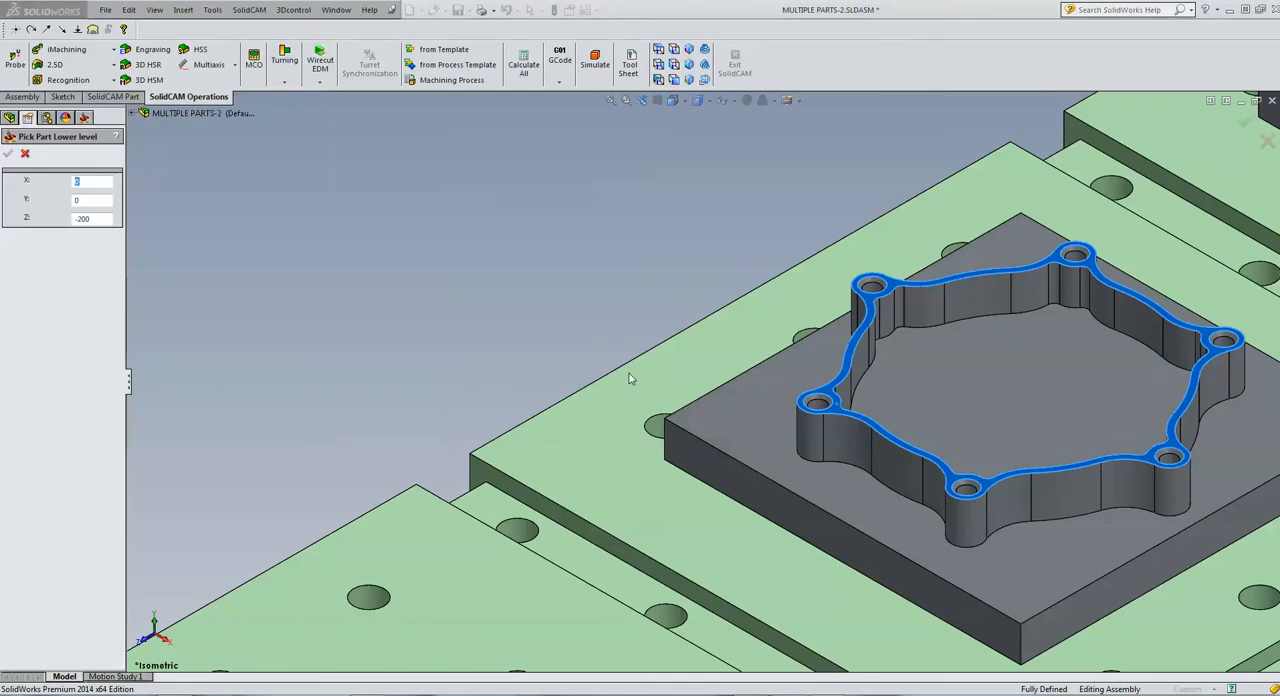
click(720, 421)
click(568, 447)
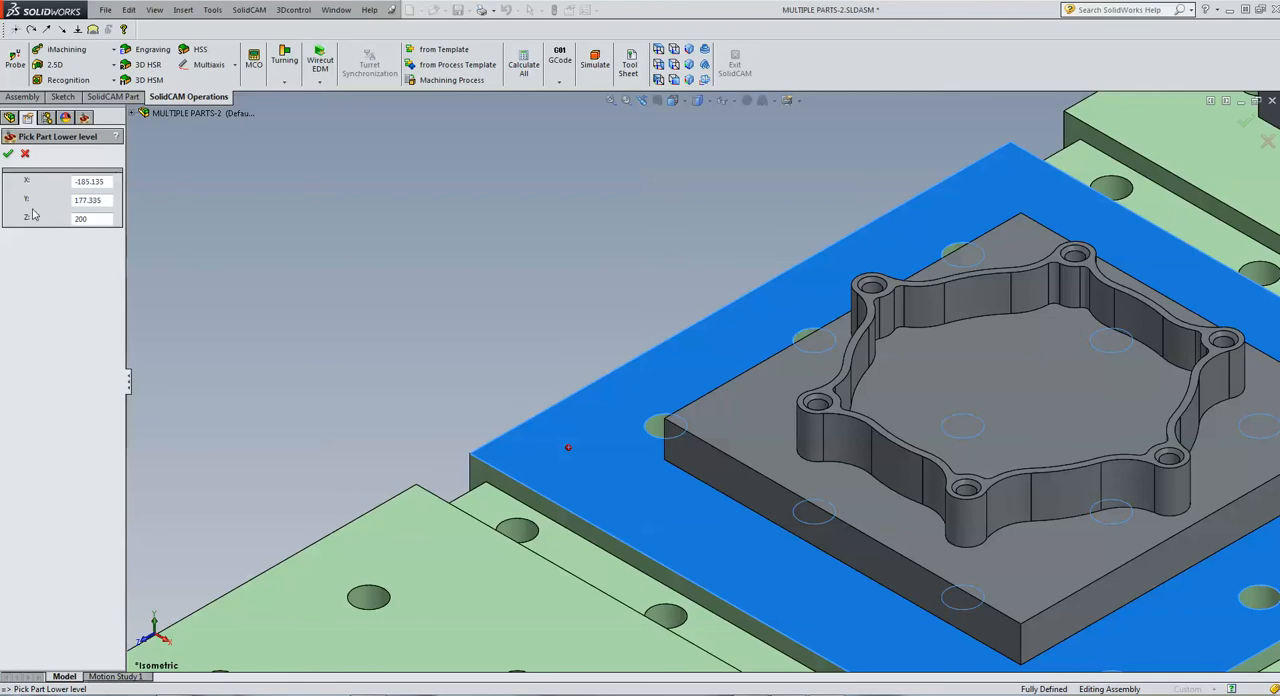
click(8, 153)
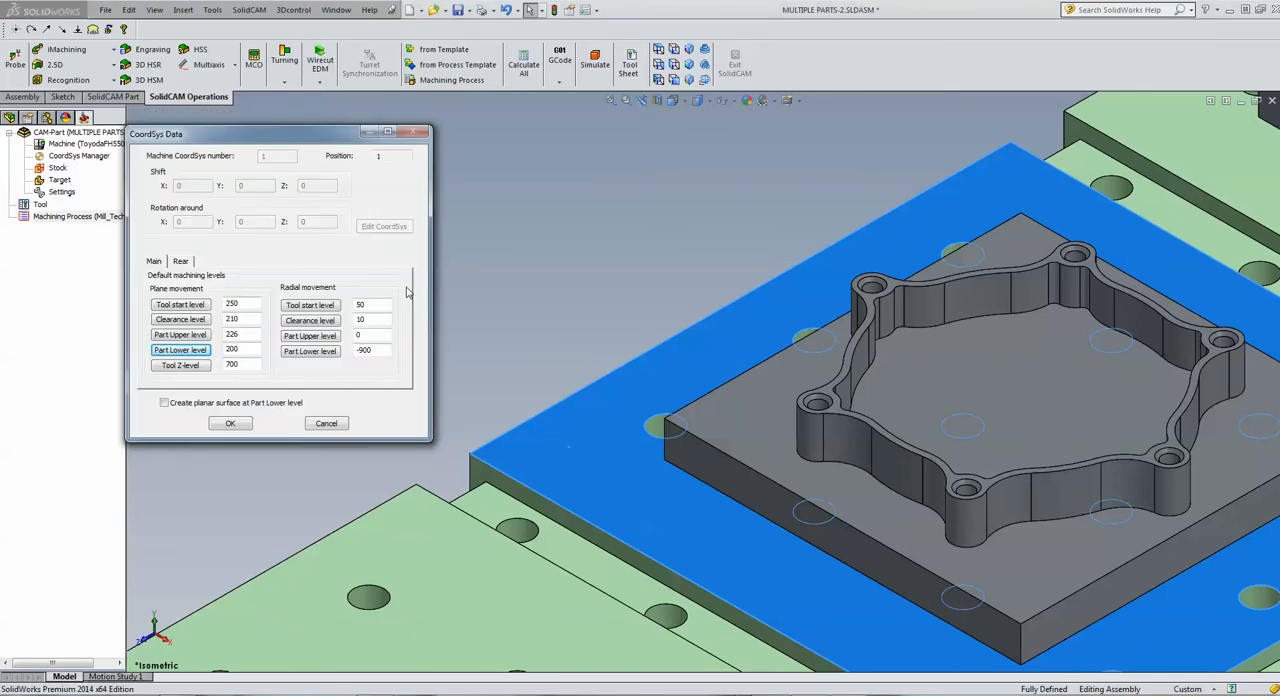
Set the clearance level to 250, enter a new tool start level, and accept the coordinate system definition
double_click(243, 318)
text(250)
double_click(243, 302)
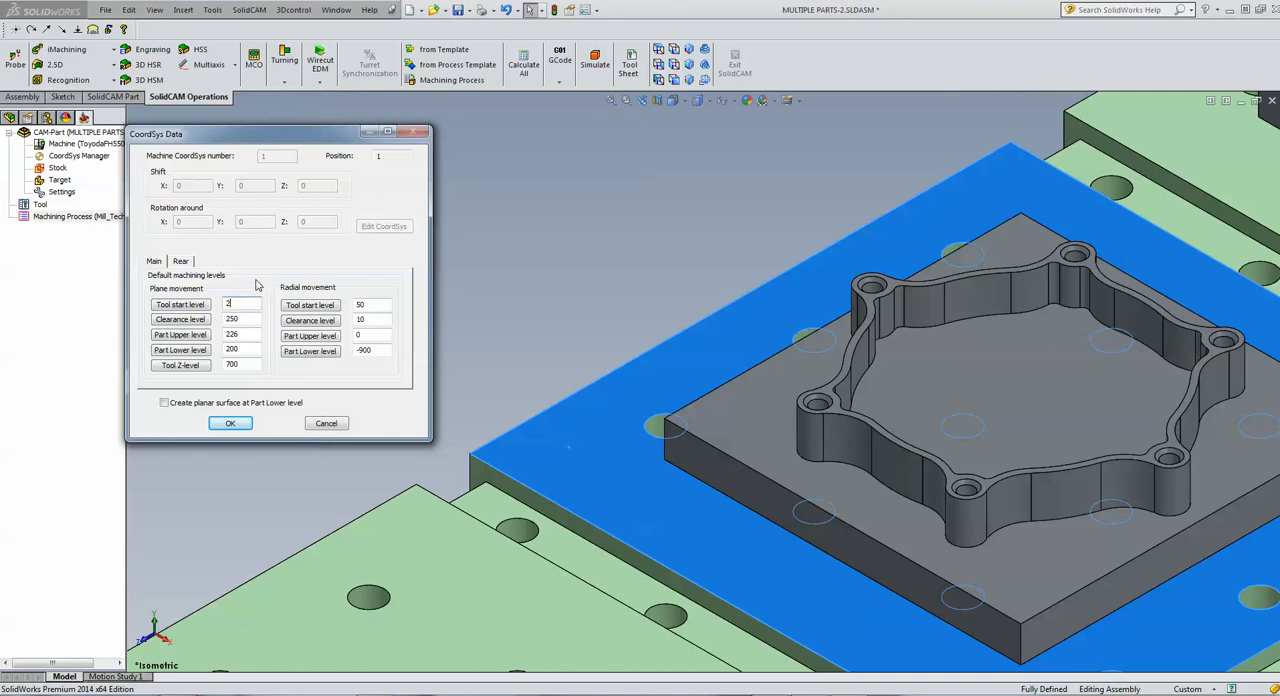
click(237, 427)
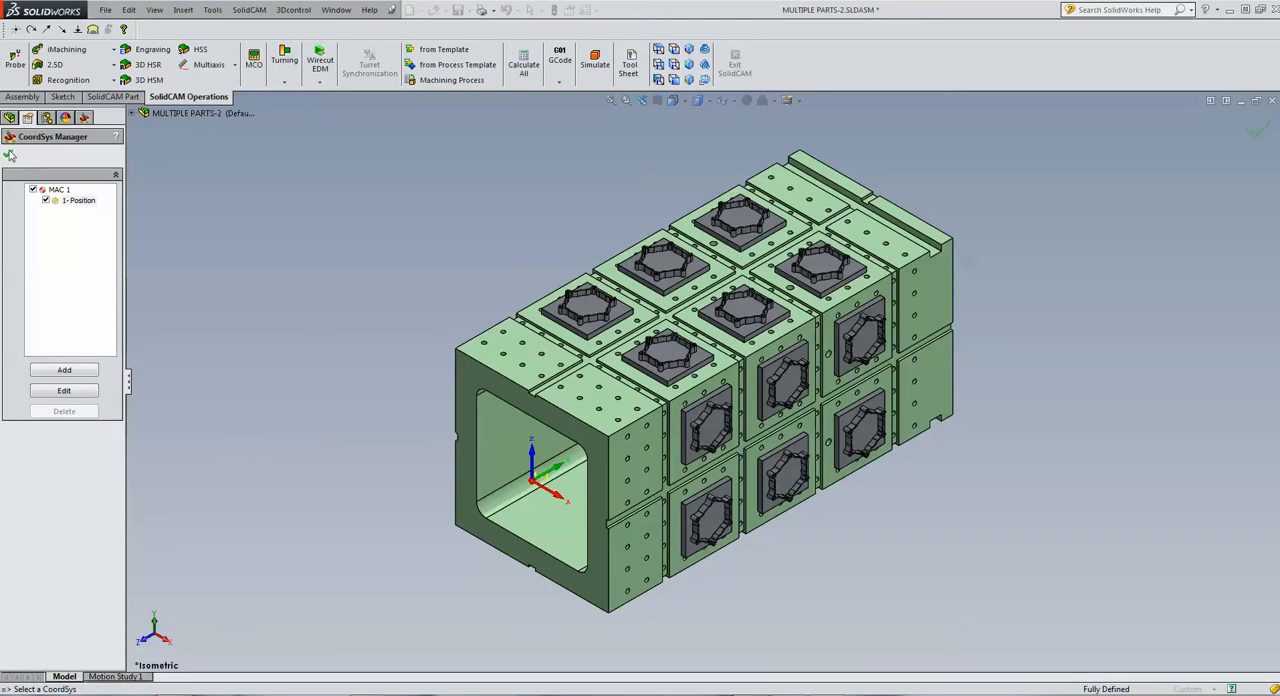
click(9, 154)
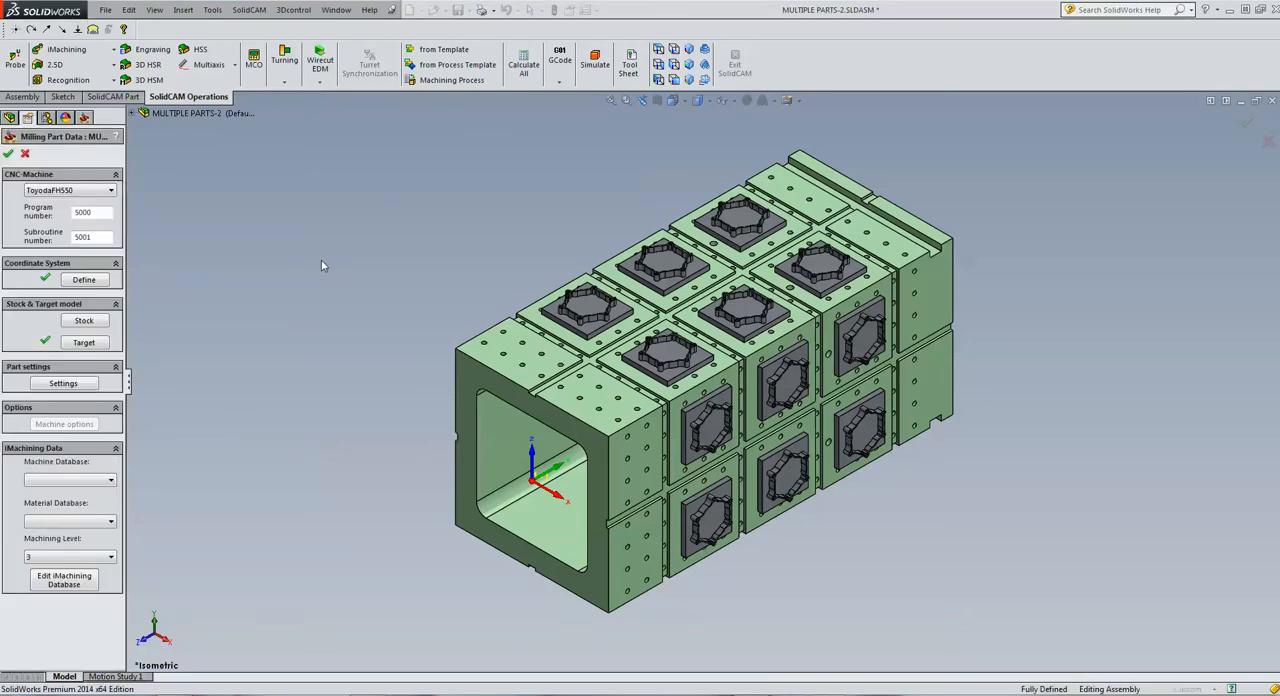
Start the stock definition as a 3D model using the stock configuration of the assembly
click(102, 322)
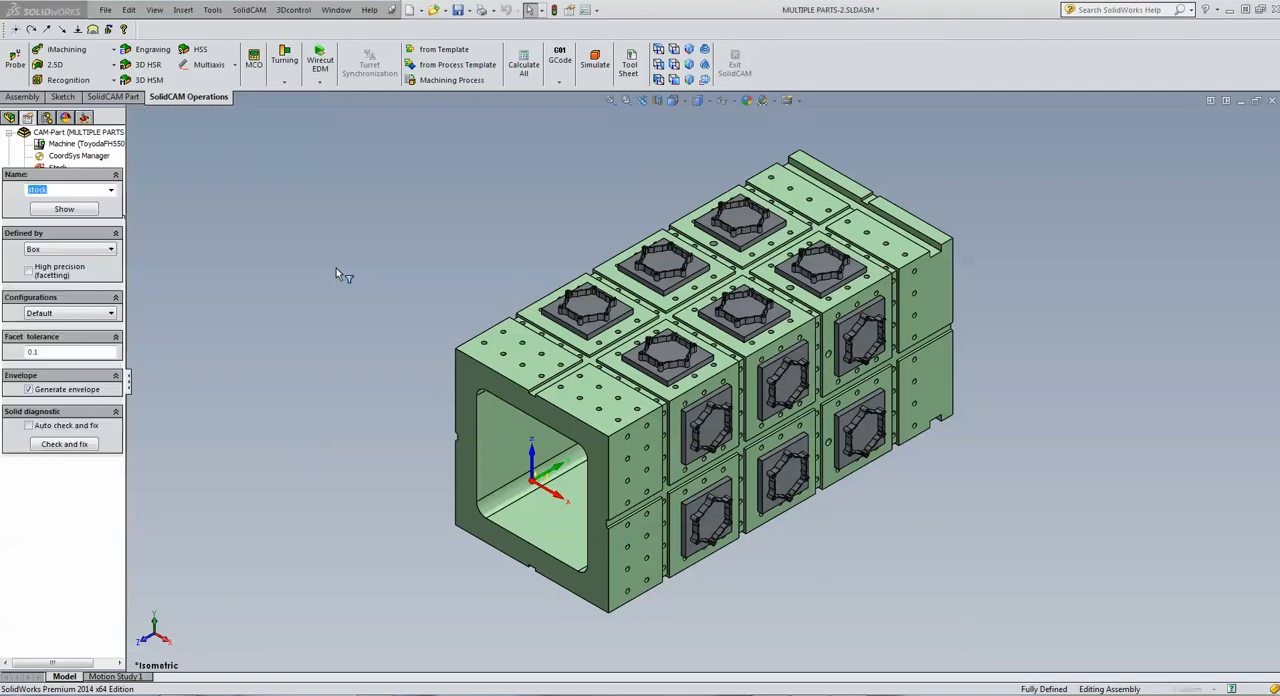
click(61, 252)
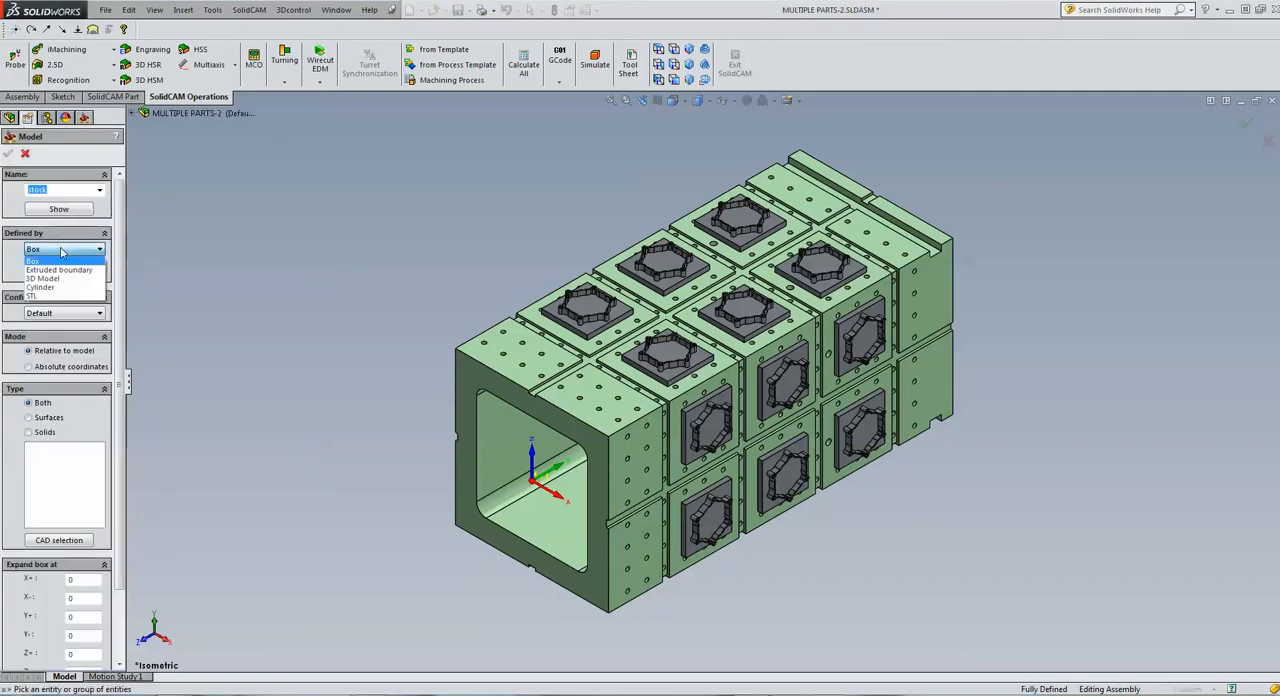
click(63, 282)
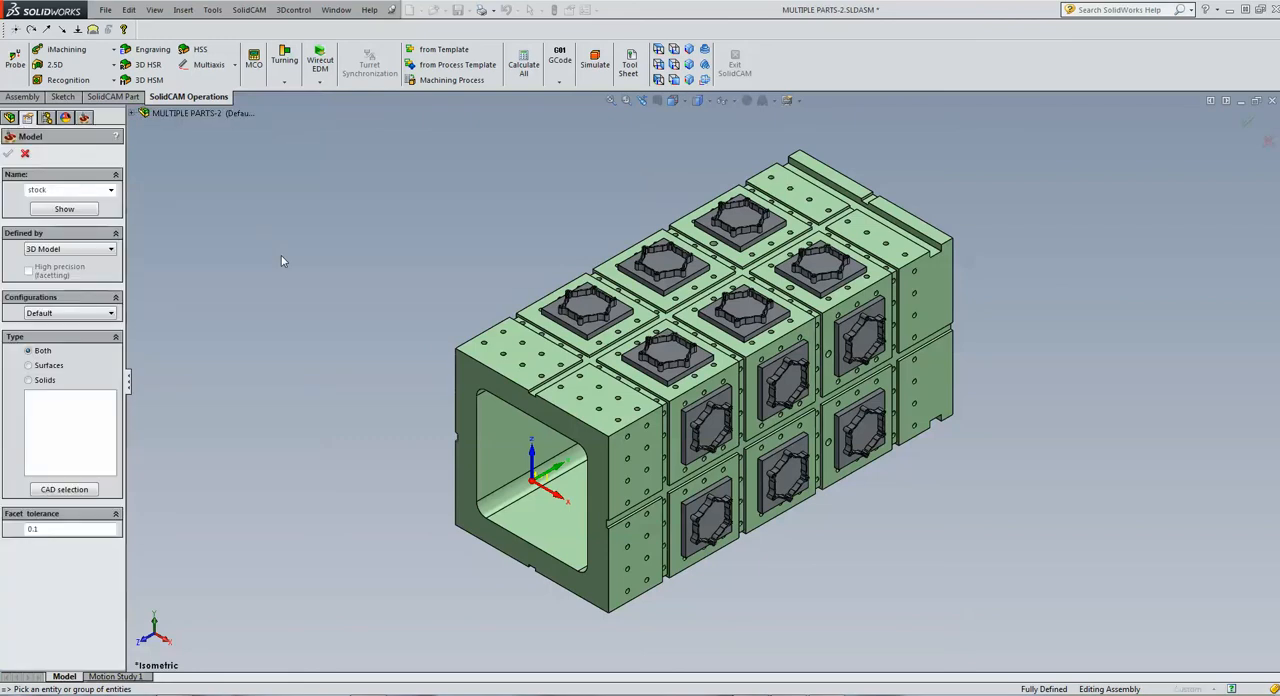
click(81, 318)
click(75, 338)
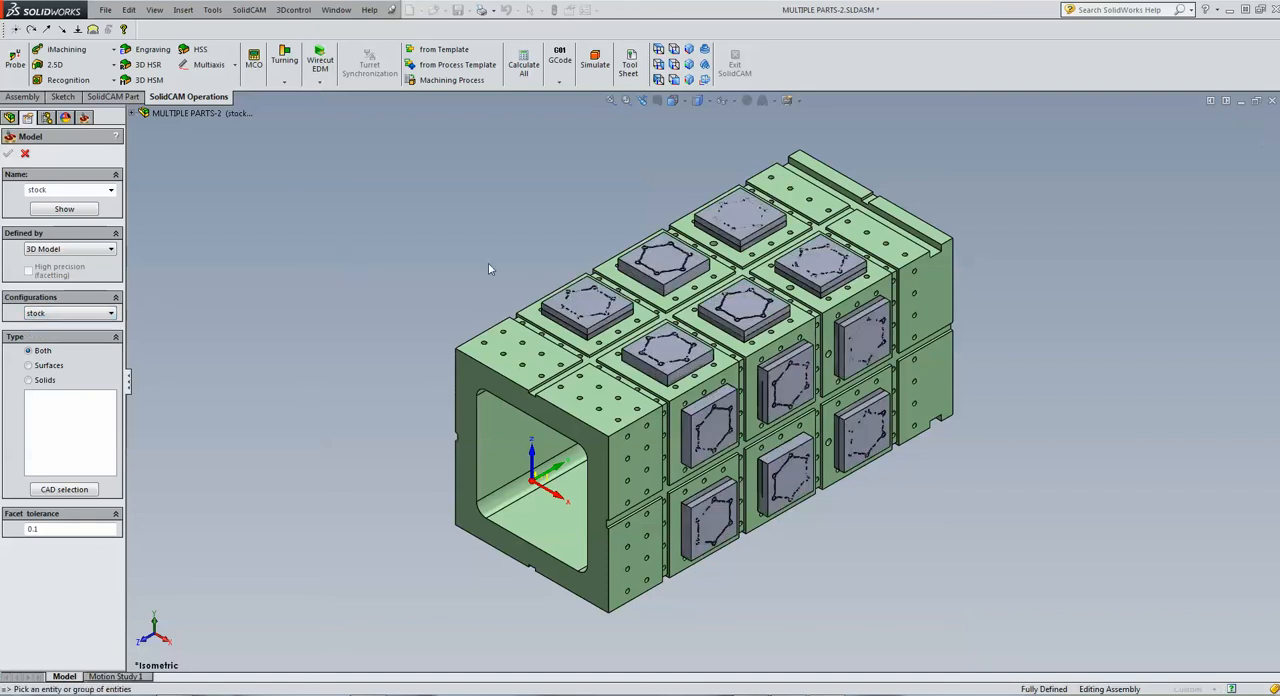
Add the six stock blocks on the tombstone's upper face to the stock model
click(587, 305)
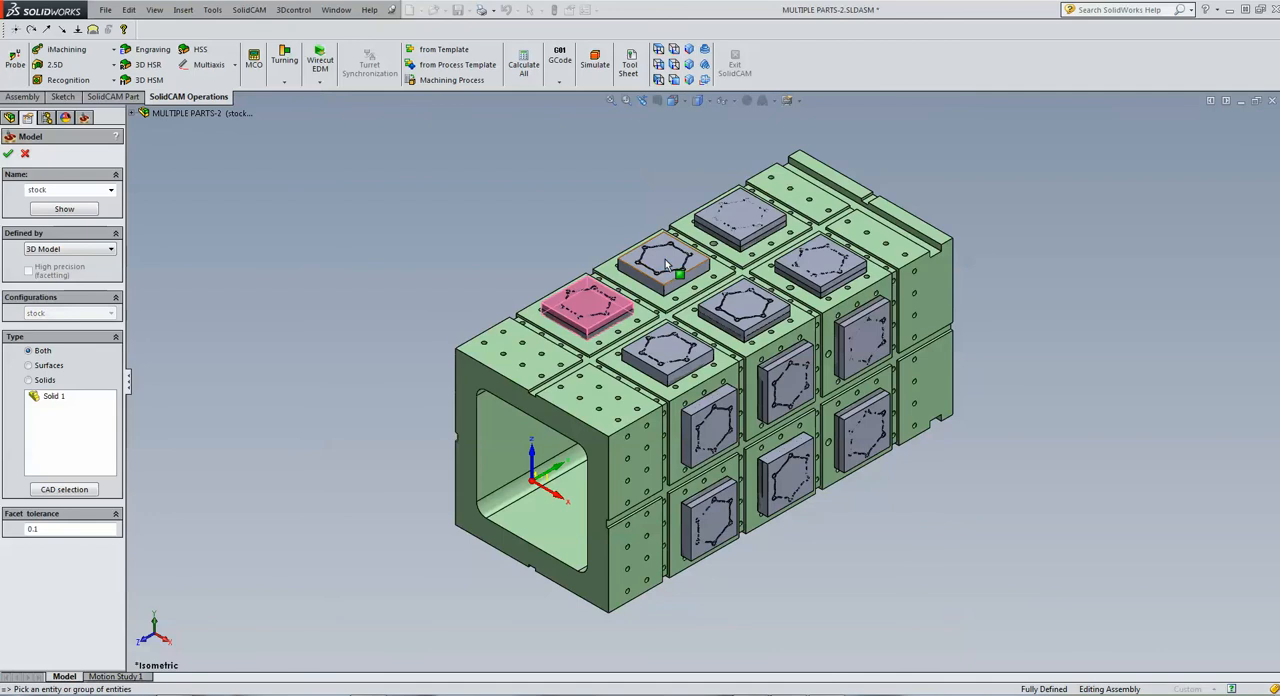
click(665, 259)
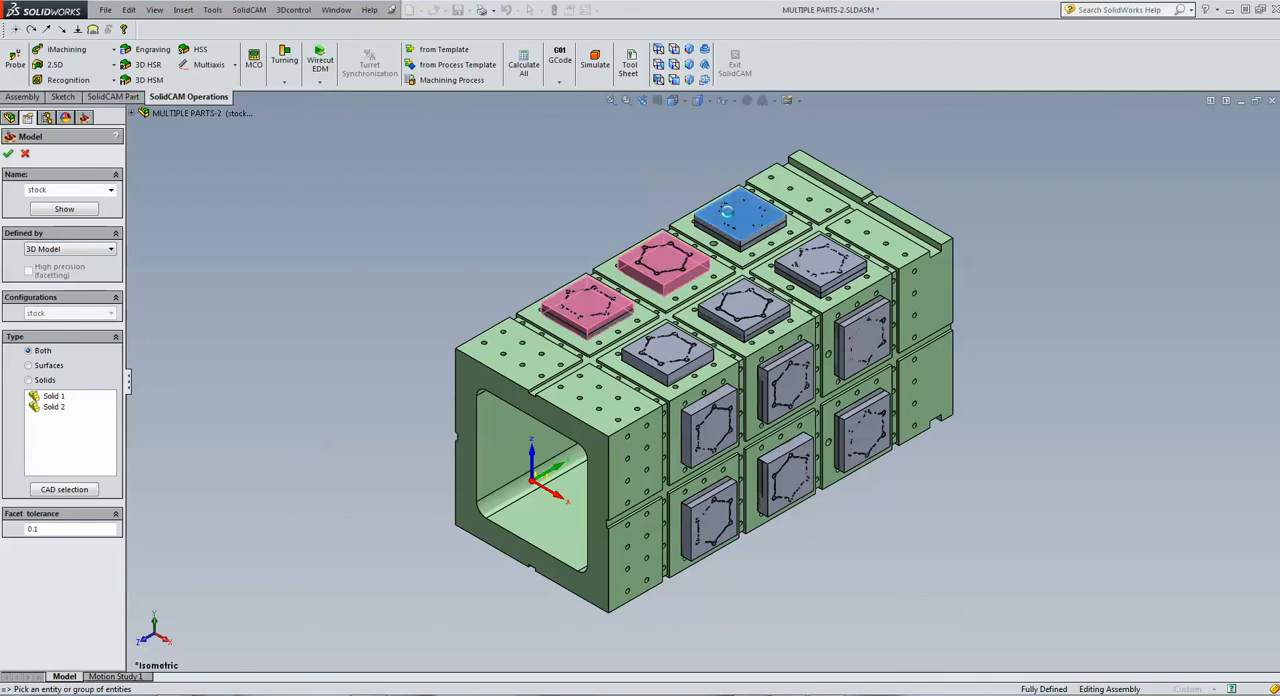
click(727, 211)
click(826, 268)
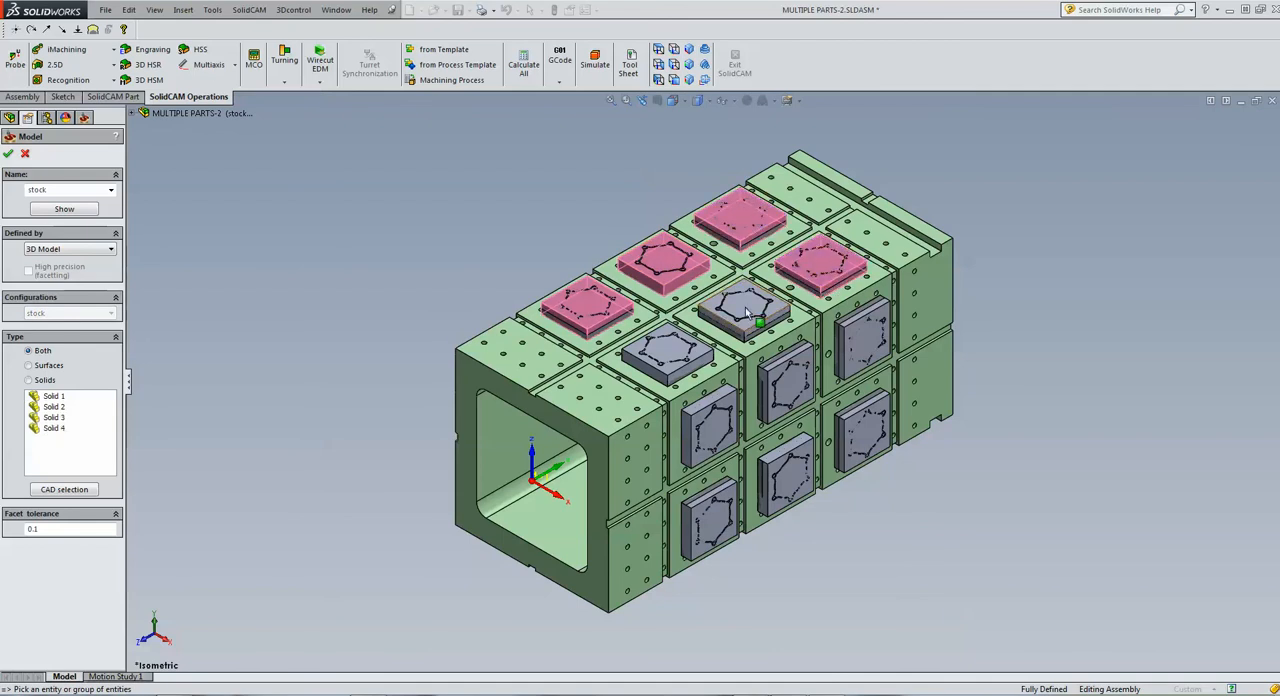
click(745, 313)
click(667, 353)
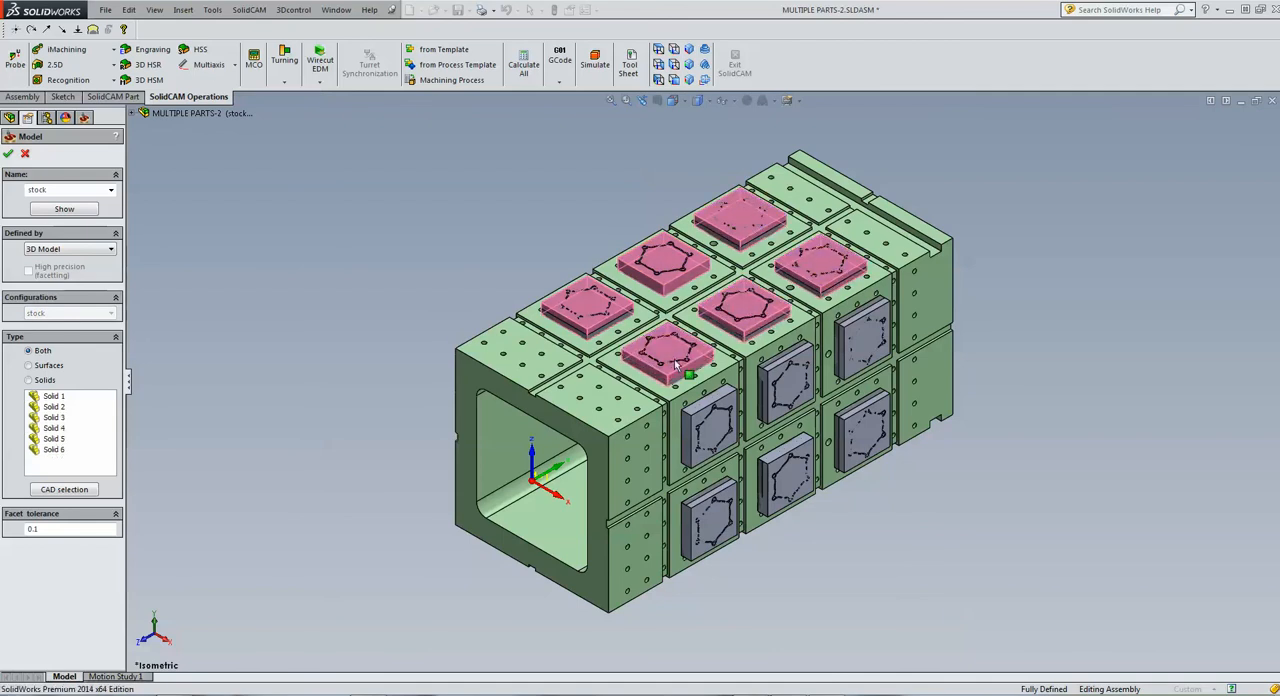
Add the six stock blocks on the tombstone's adjacent visible side face to the stock model
click(712, 430)
click(786, 380)
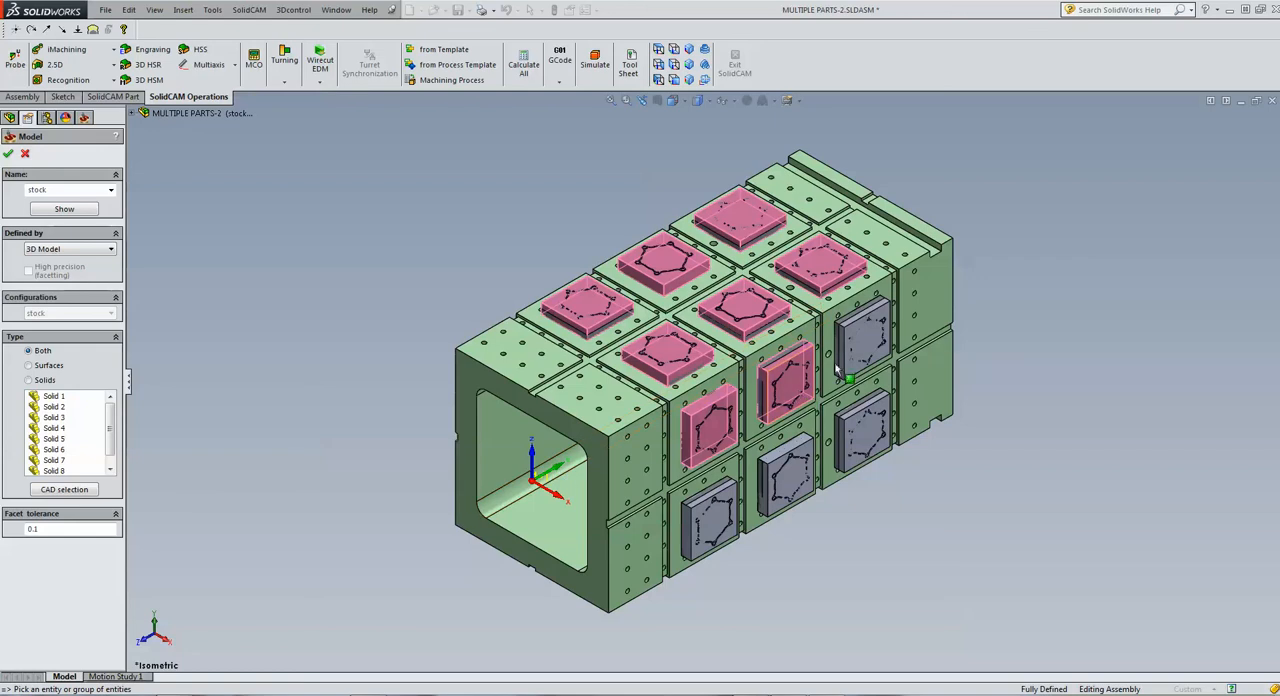
click(866, 343)
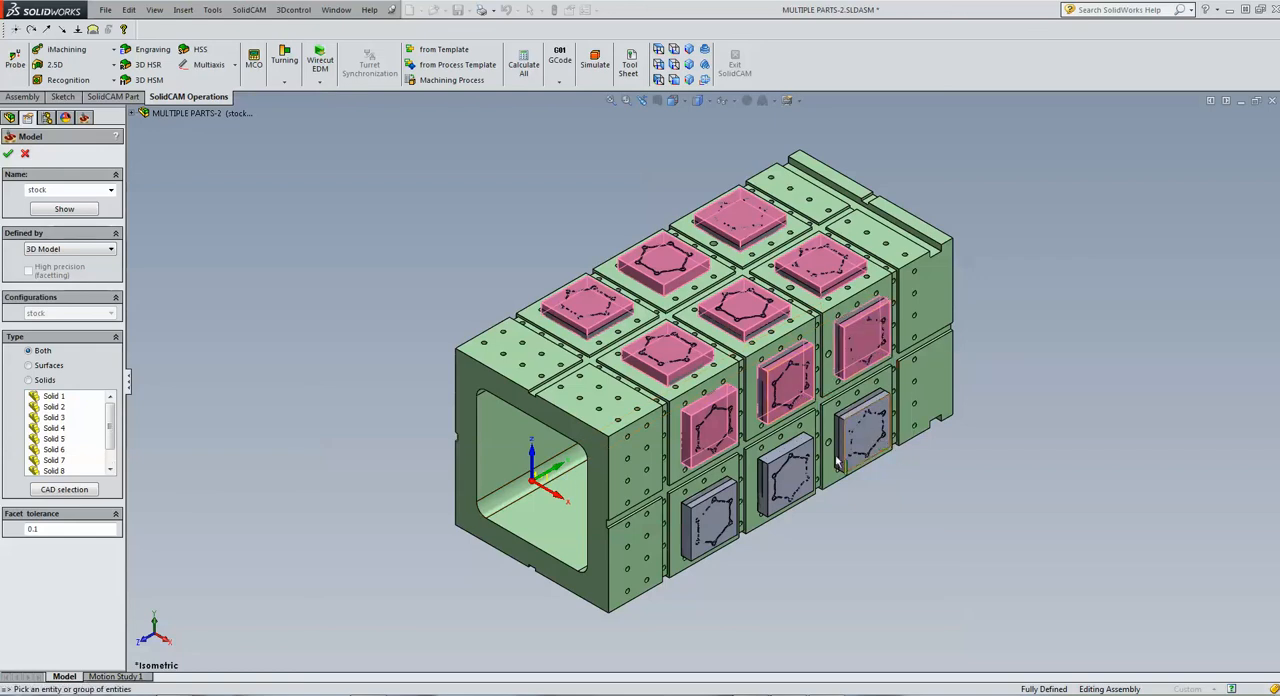
click(864, 430)
click(787, 482)
click(709, 520)
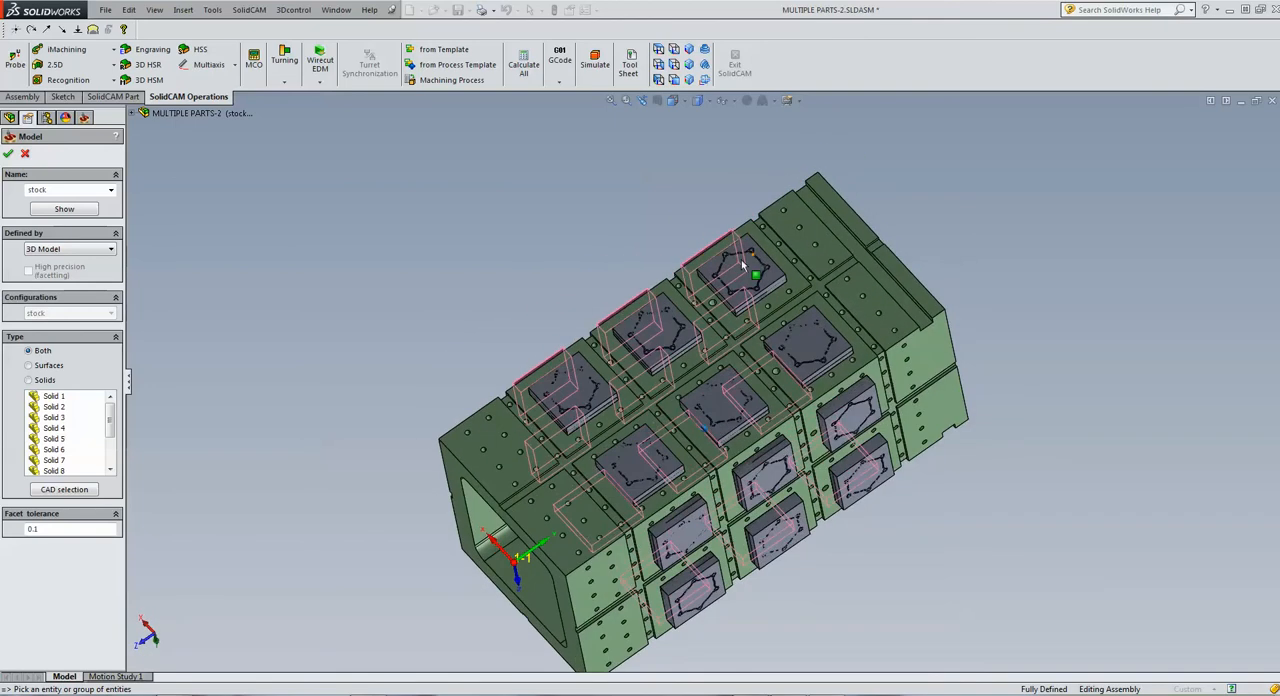
Add the six stock blocks on the tombstone's underside to the stock model
click(730, 284)
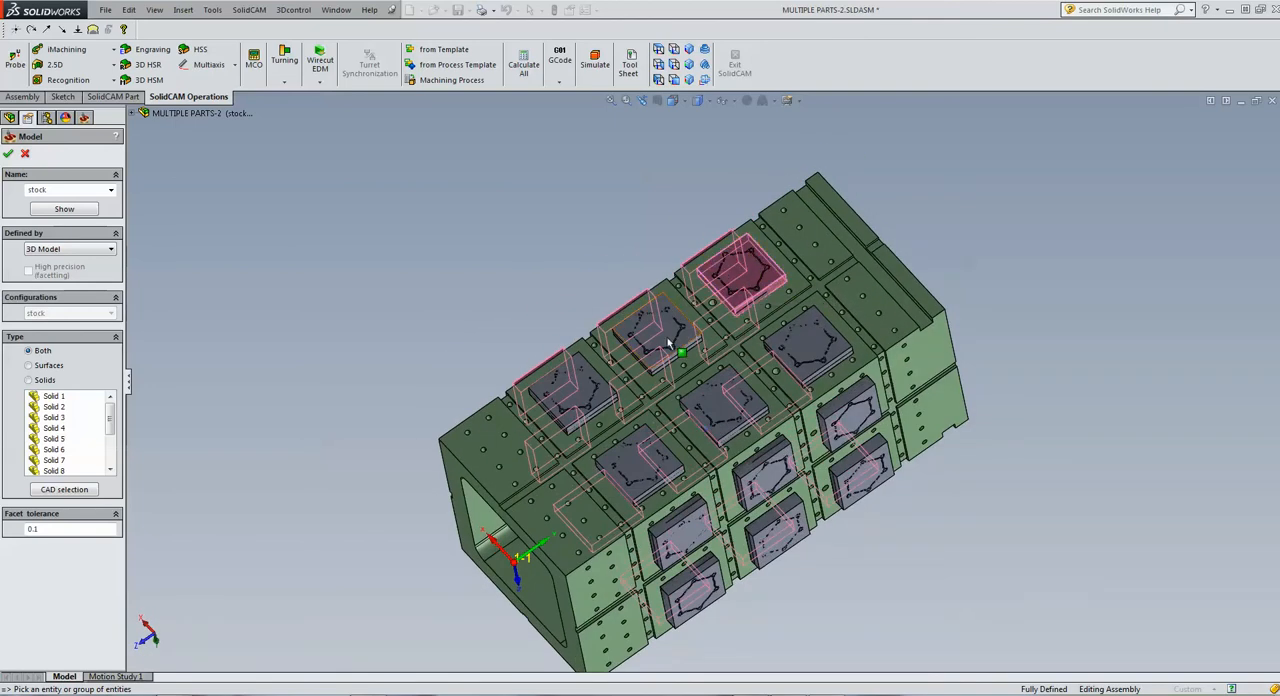
click(652, 330)
click(566, 404)
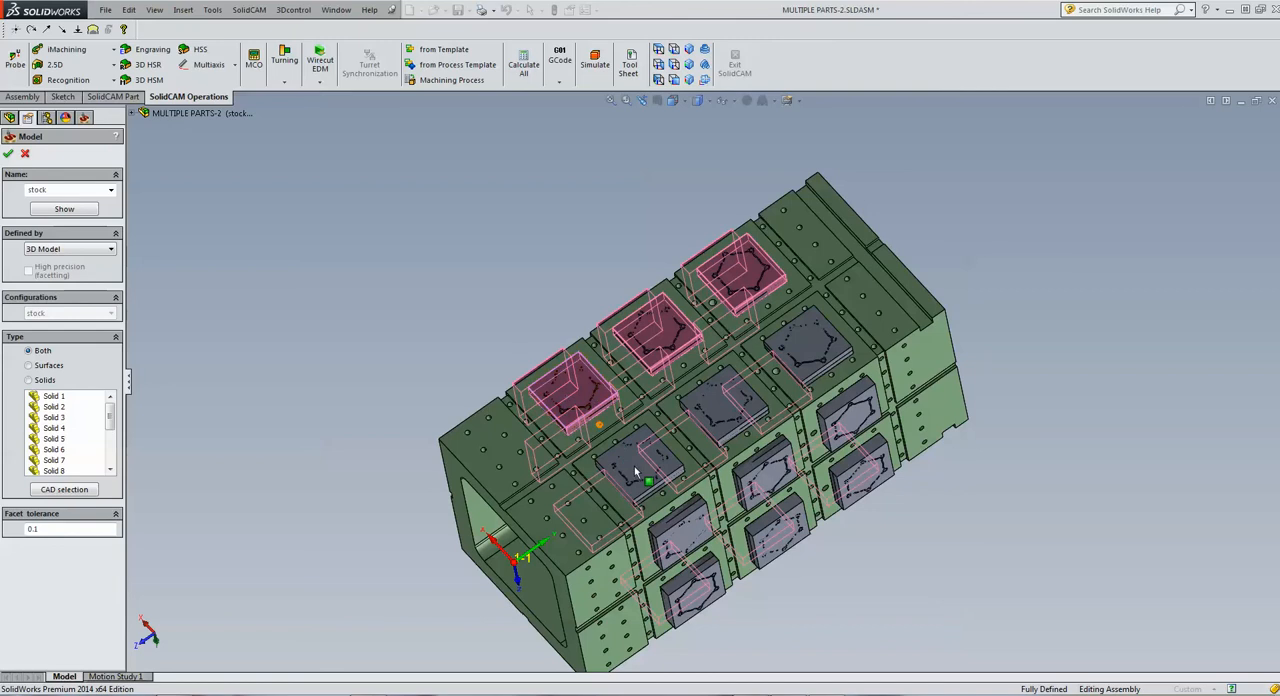
click(640, 458)
click(724, 410)
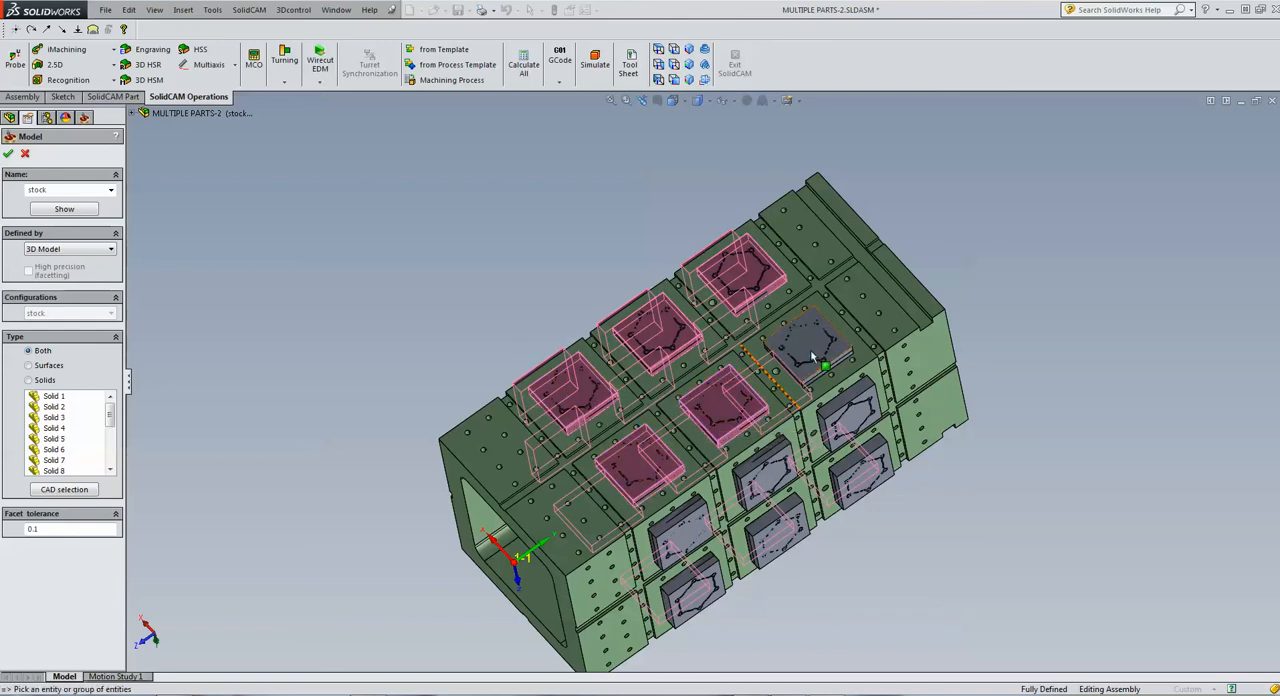
click(808, 343)
Add the six stock blocks on the tombstone's remaining side face and preview the complete stock model
middle_drag(1058, 313, 1040, 311)
click(786, 337)
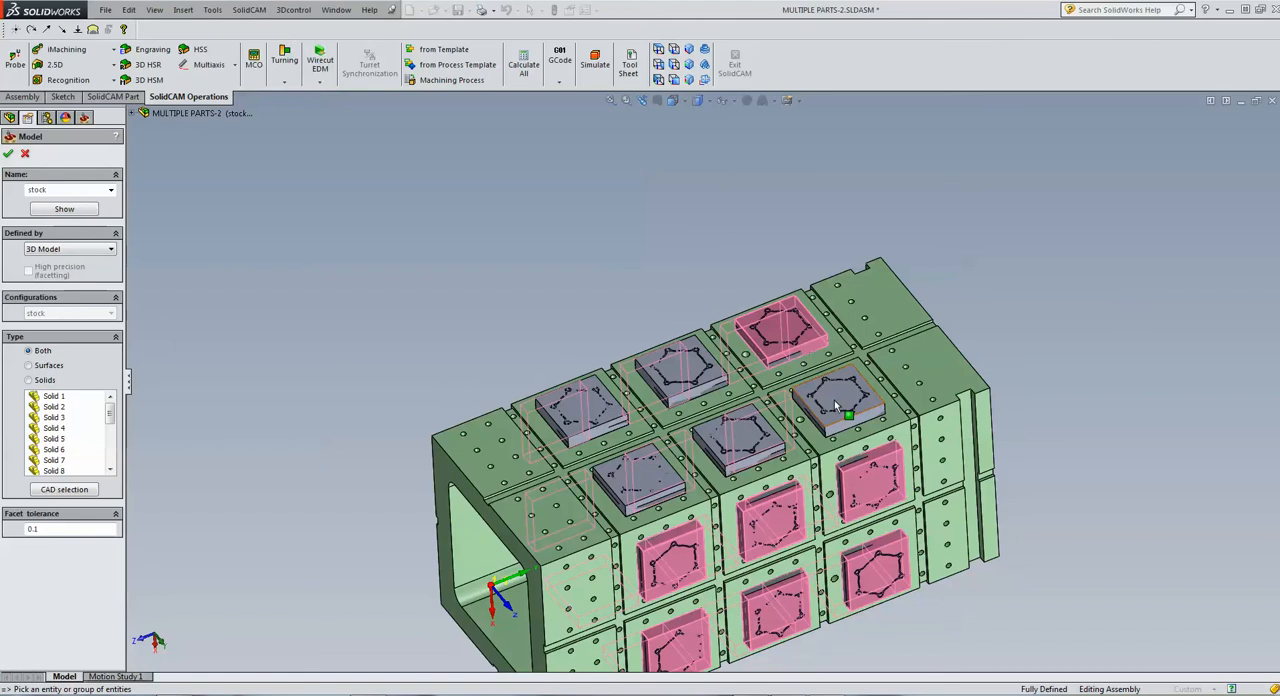
click(741, 440)
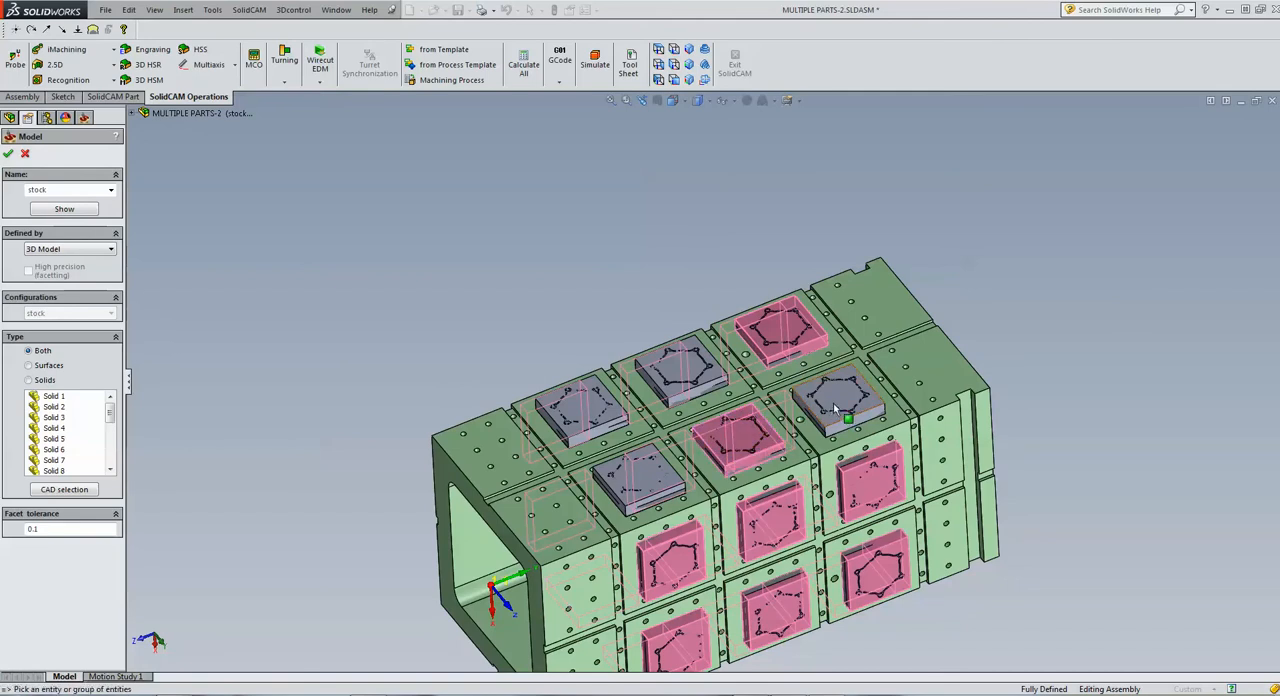
click(840, 410)
click(706, 372)
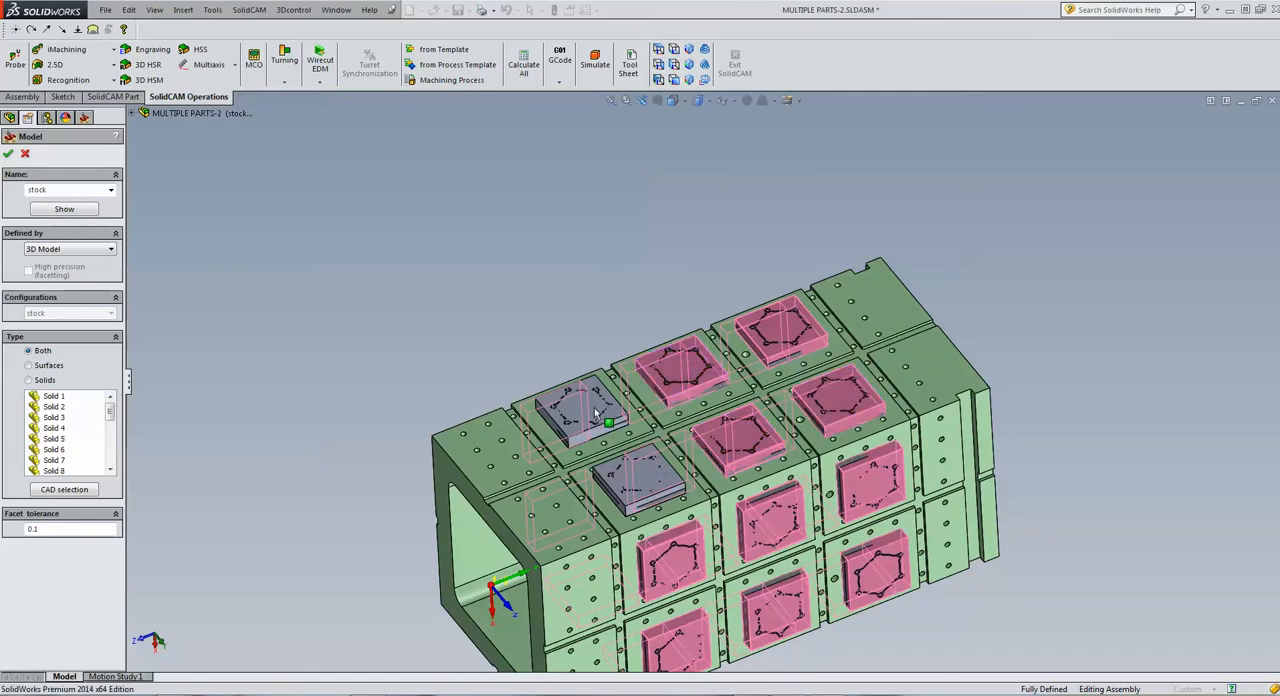
click(590, 416)
click(636, 468)
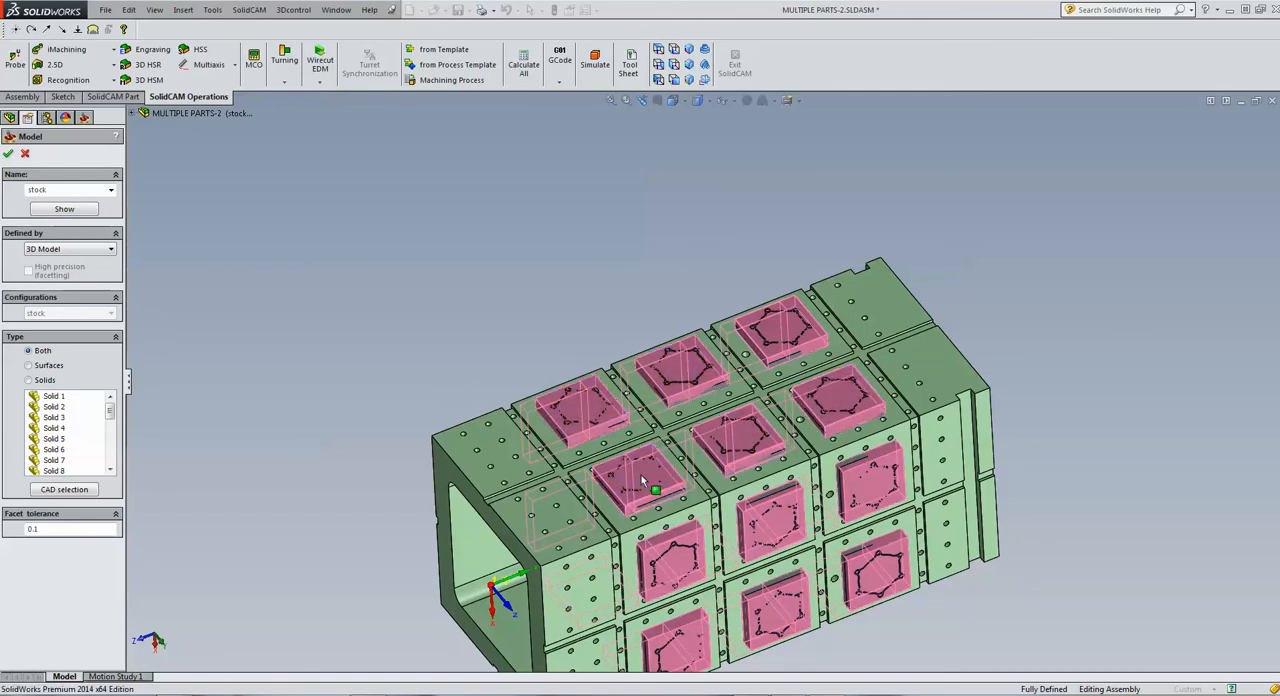
click(79, 213)
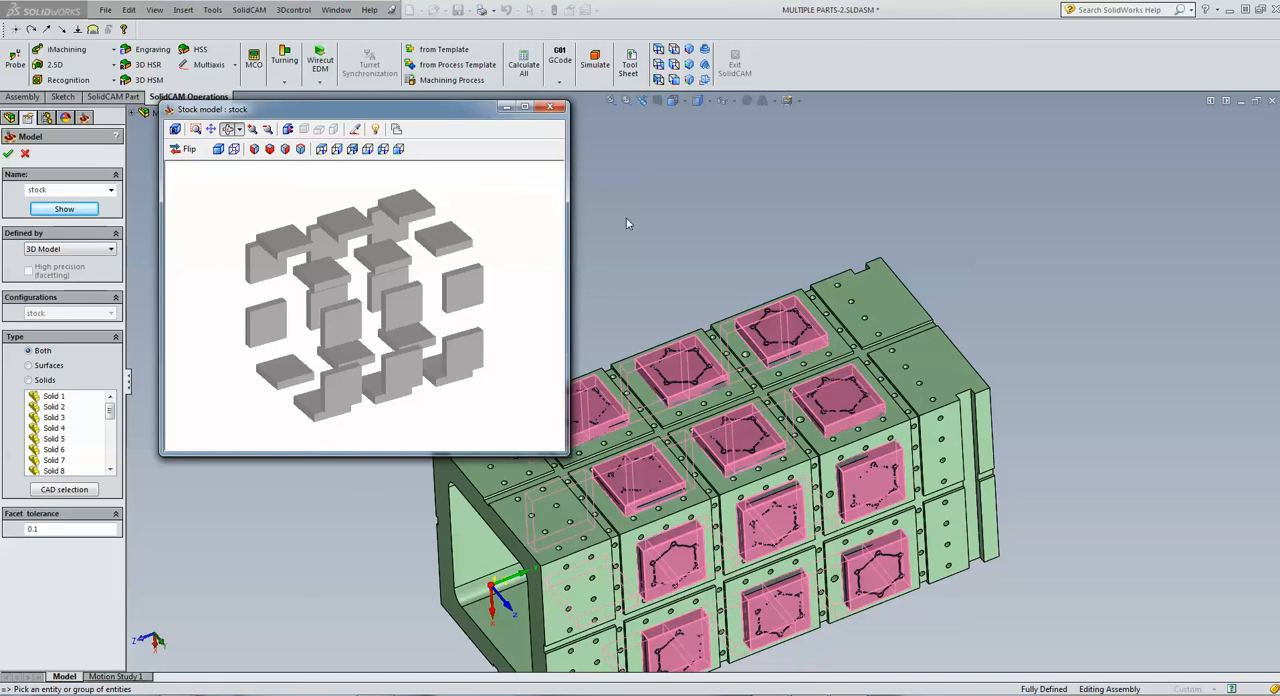
Inspect the stock preview from another angle and accept the stock model
drag(434, 219, 414, 270)
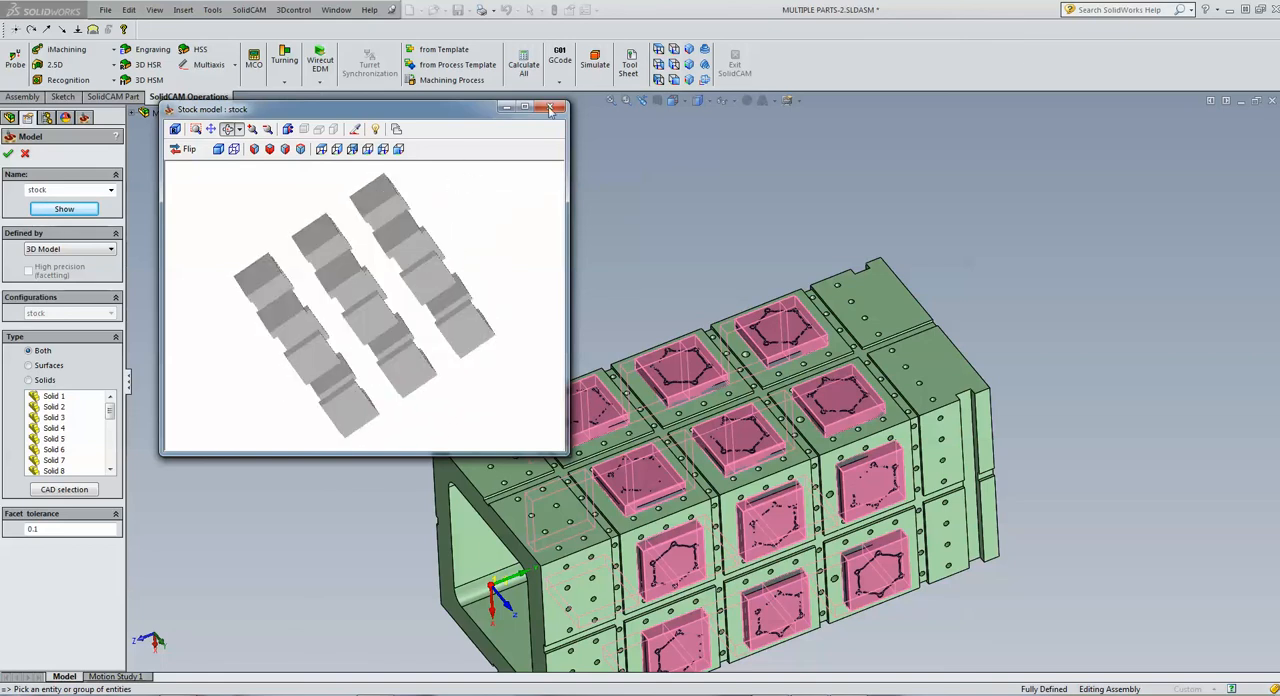
click(8, 154)
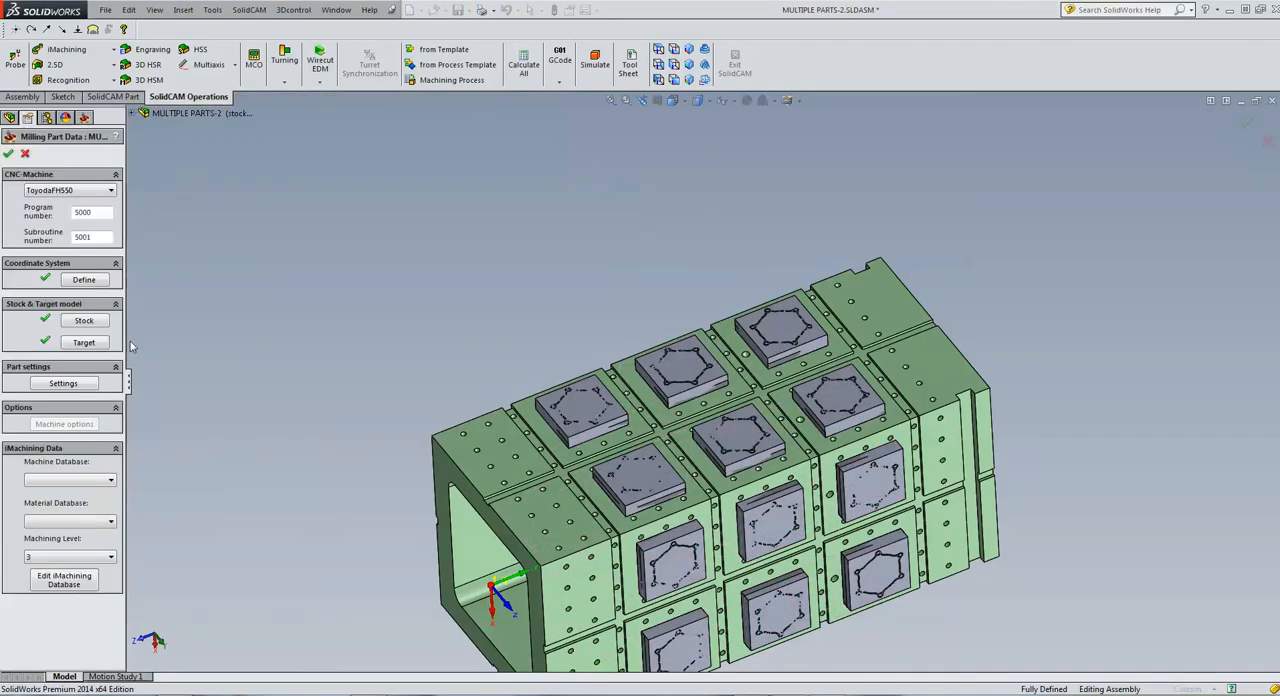
Open the target model definition and remove all solids from its selection
click(100, 345)
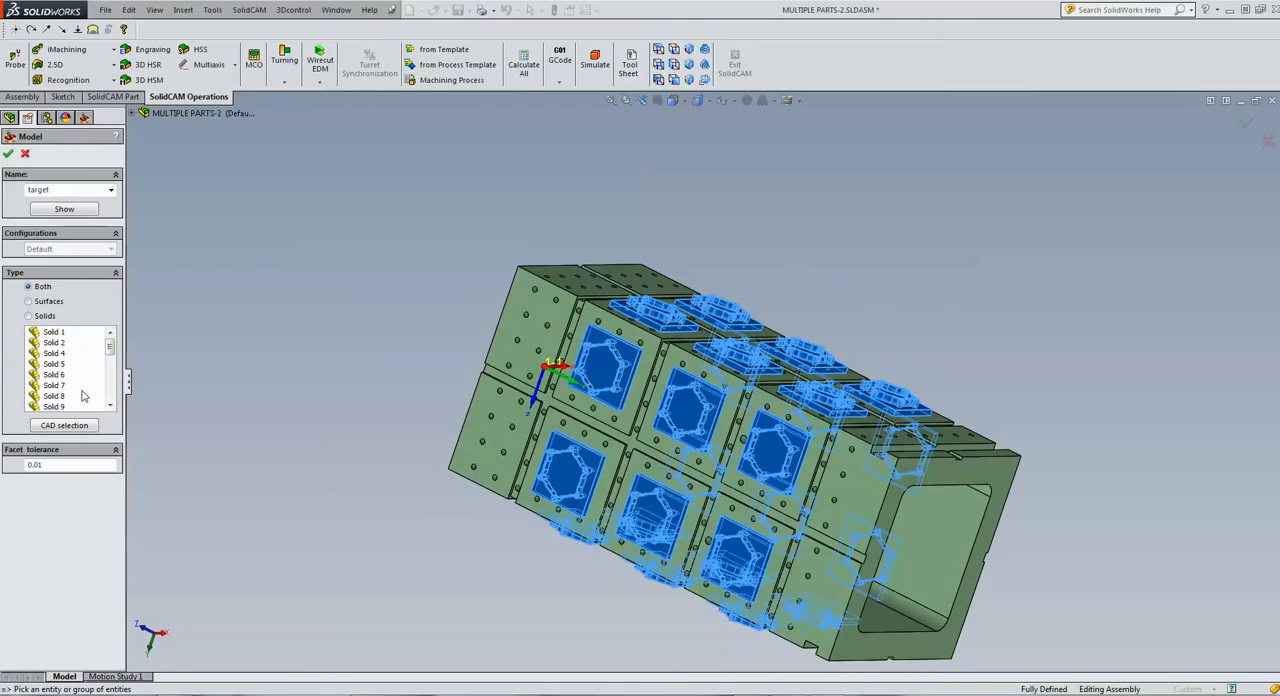
right_click(47, 340)
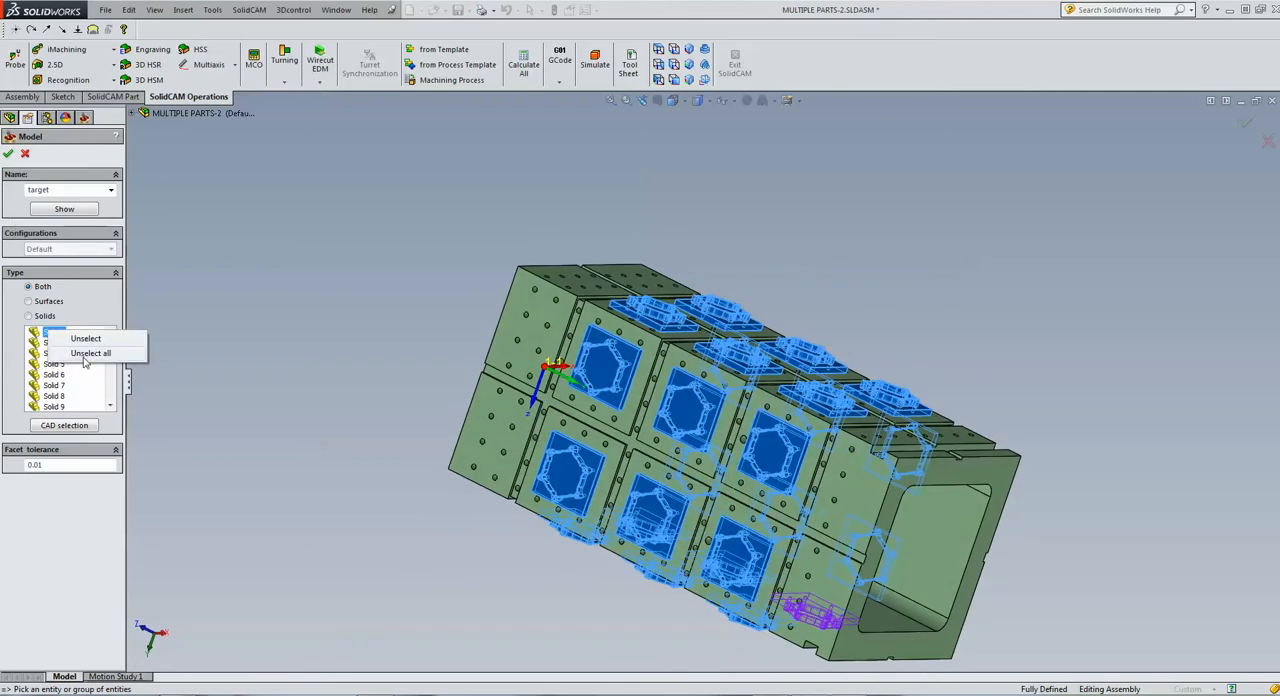
click(88, 355)
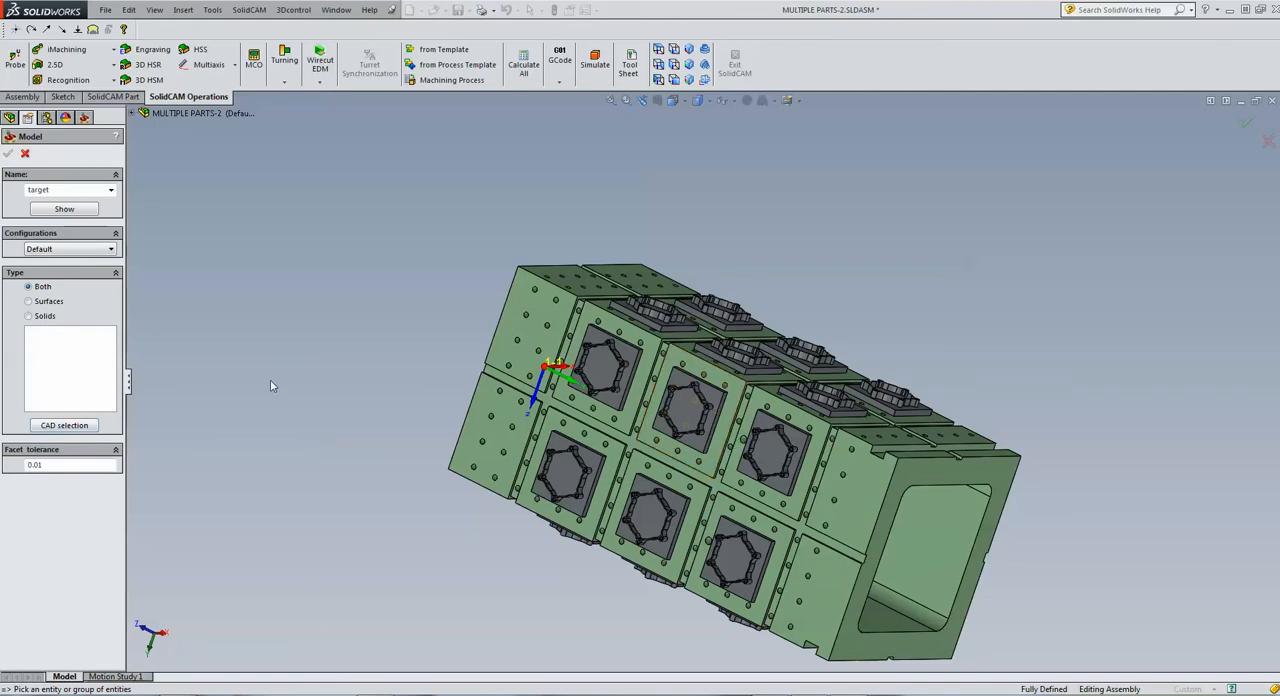
Define the target model from components 2D Demo<1> to 2D Demo<24> and accept the milling part data
click(64, 428)
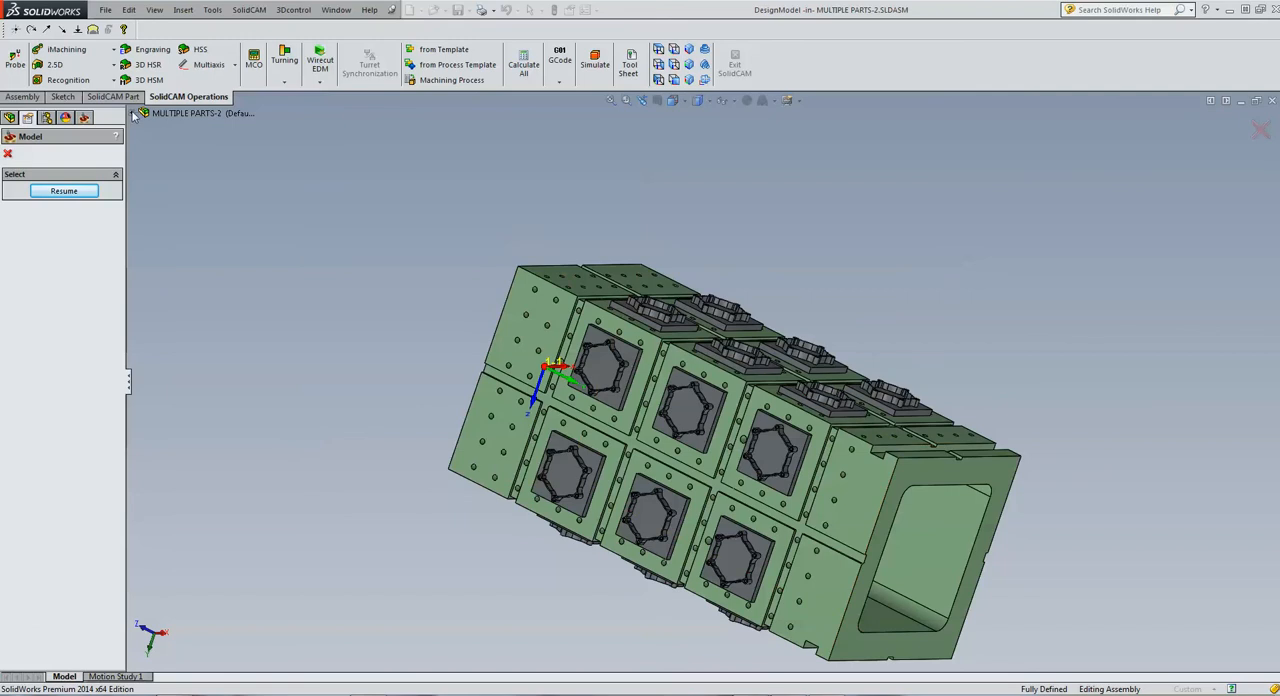
click(131, 113)
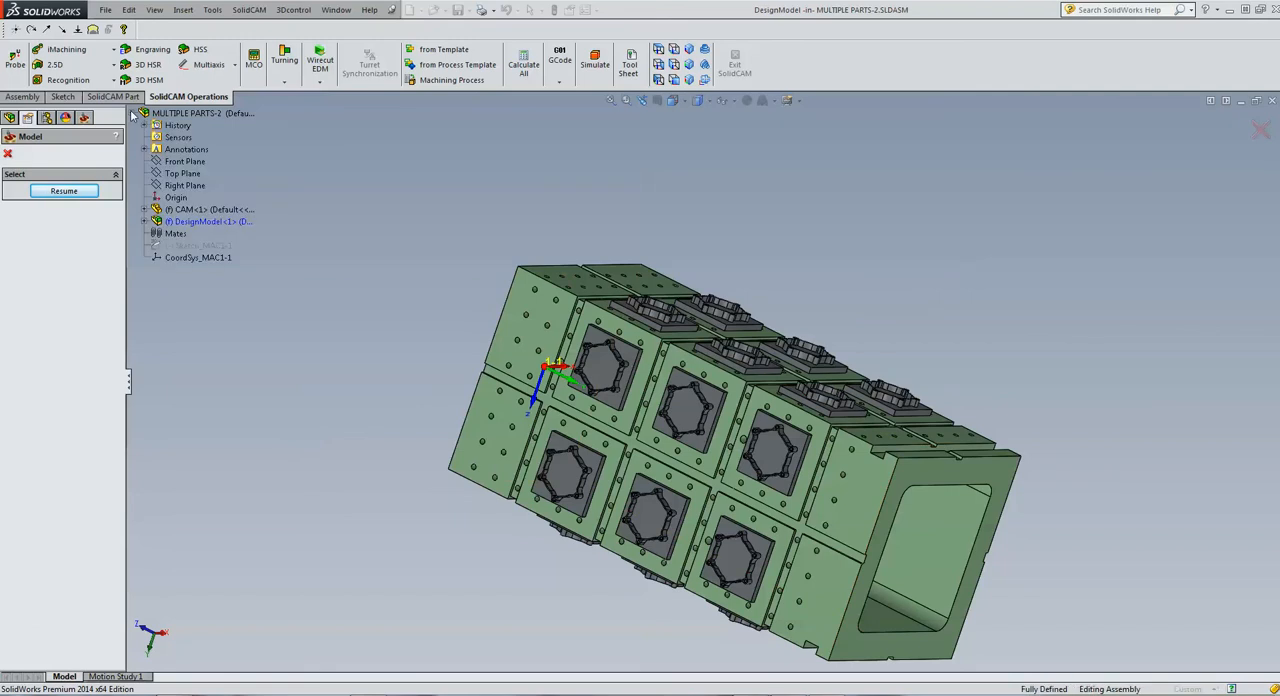
click(145, 222)
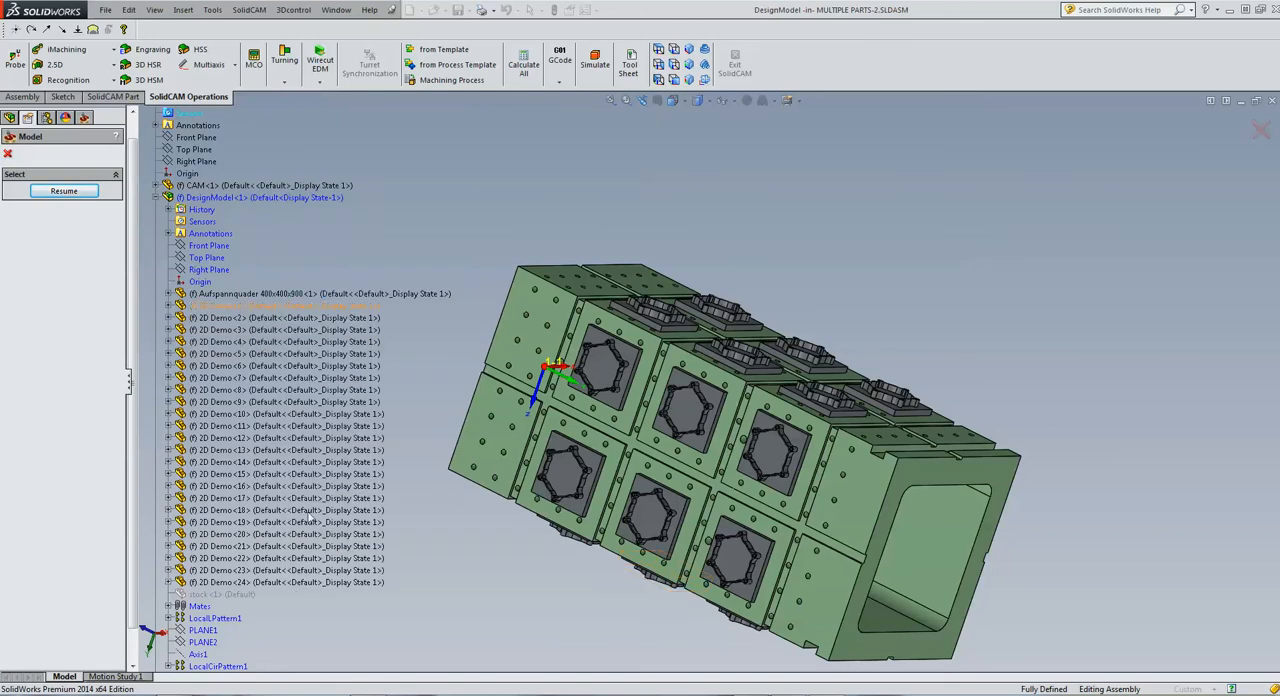
click(237, 307)
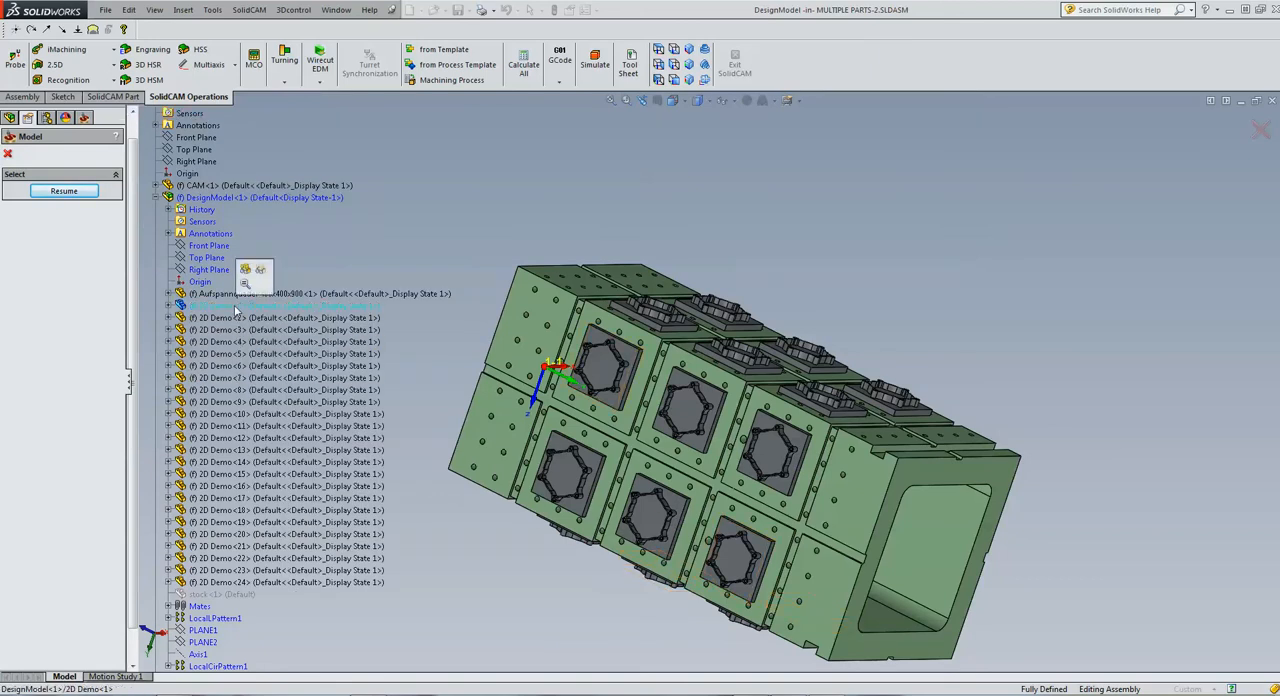
shift+click(216, 584)
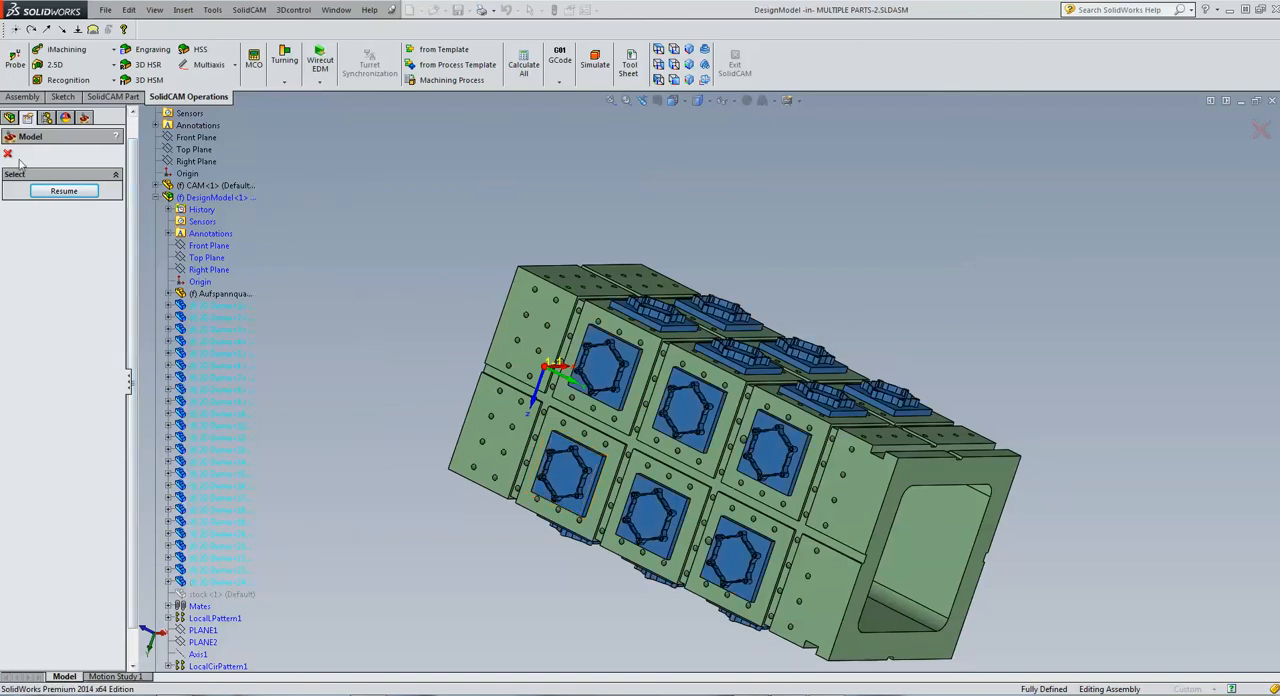
click(60, 191)
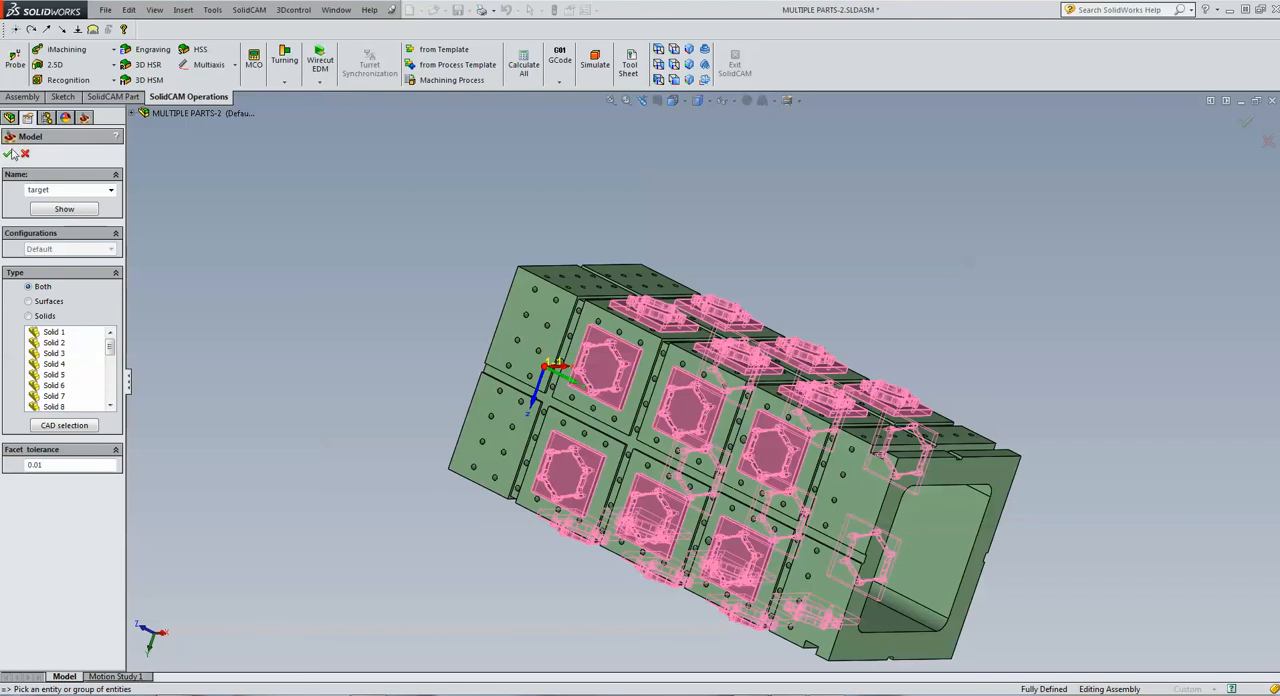
click(8, 154)
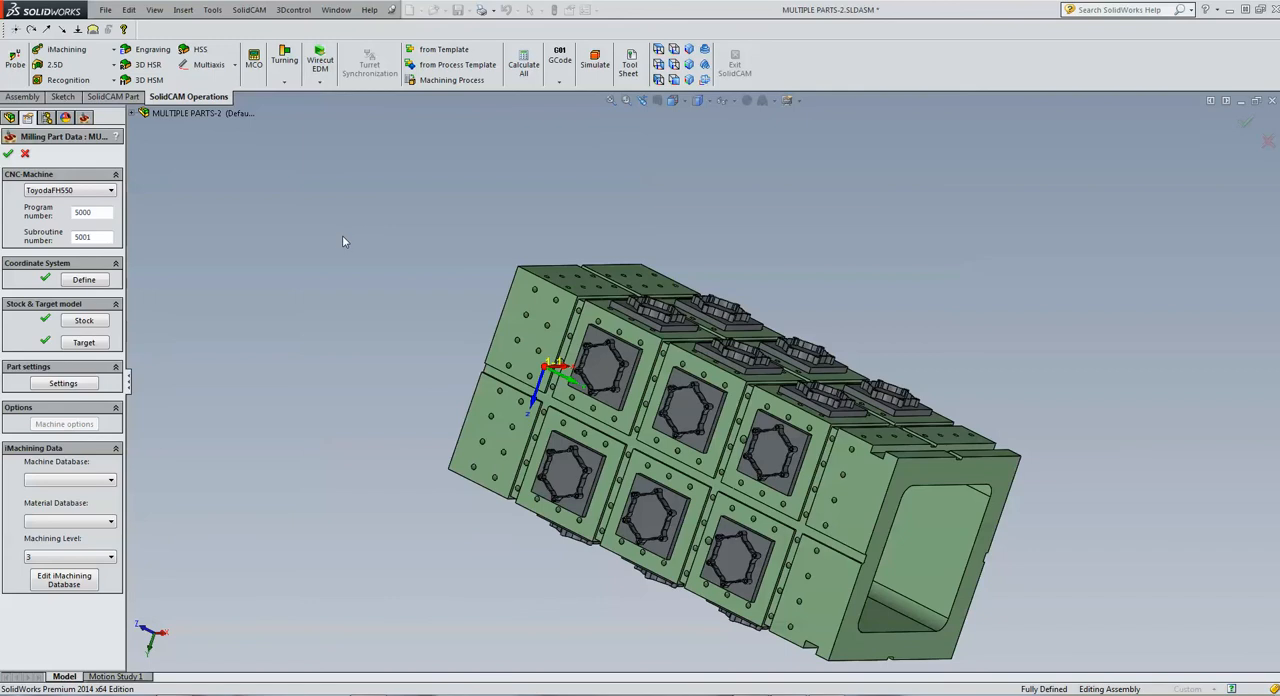
click(9, 155)
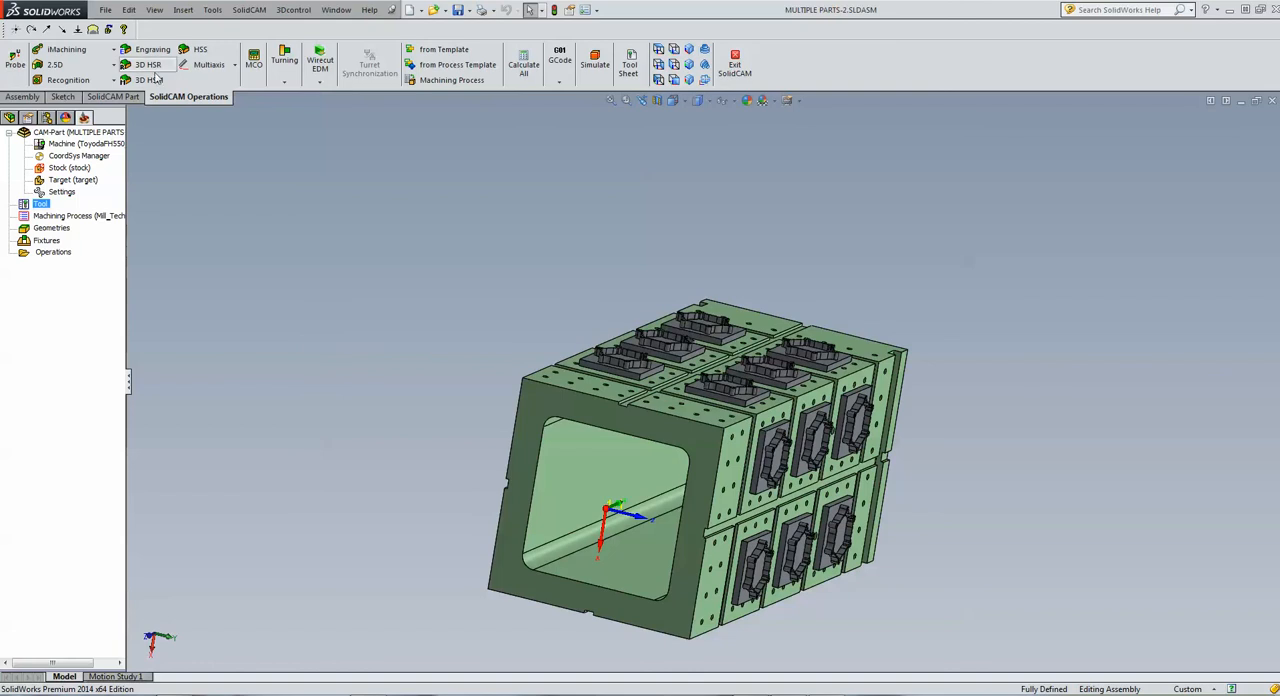
Create a 2.5D ToolBox cycles operation and set its technology to Simple Boss
click(63, 67)
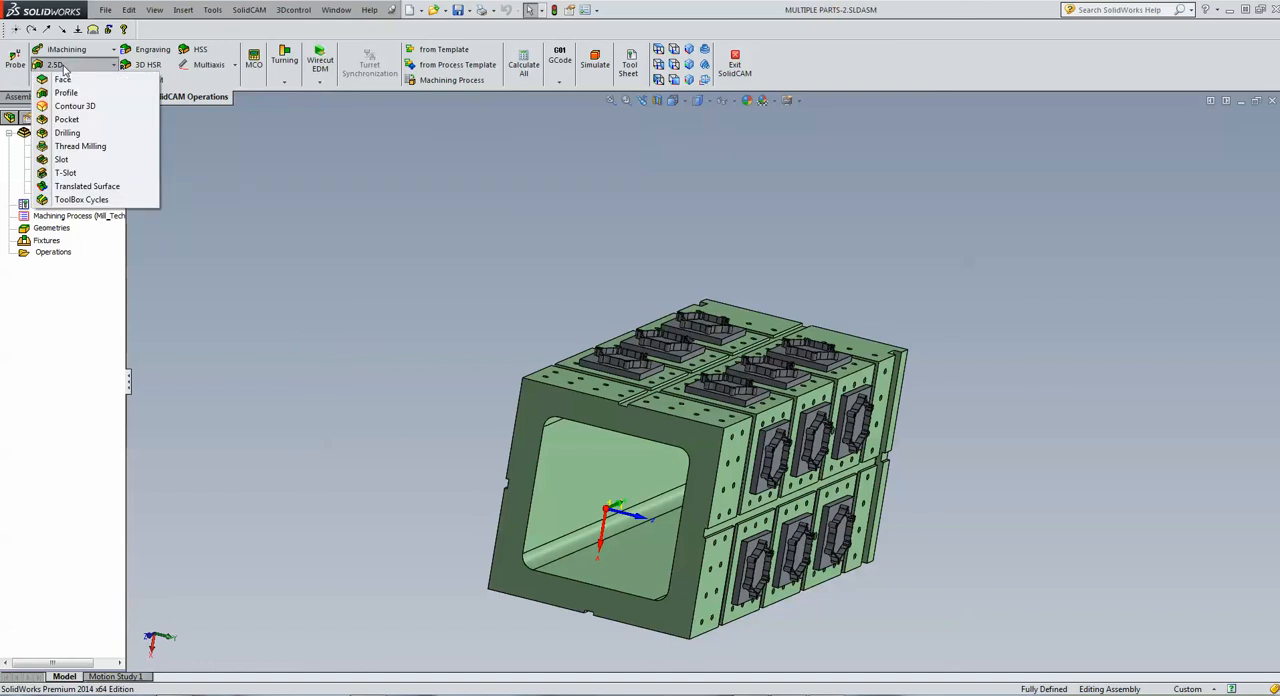
click(448, 279)
middle_drag(448, 279, 491, 299)
scroll(570, 333, down, 3)
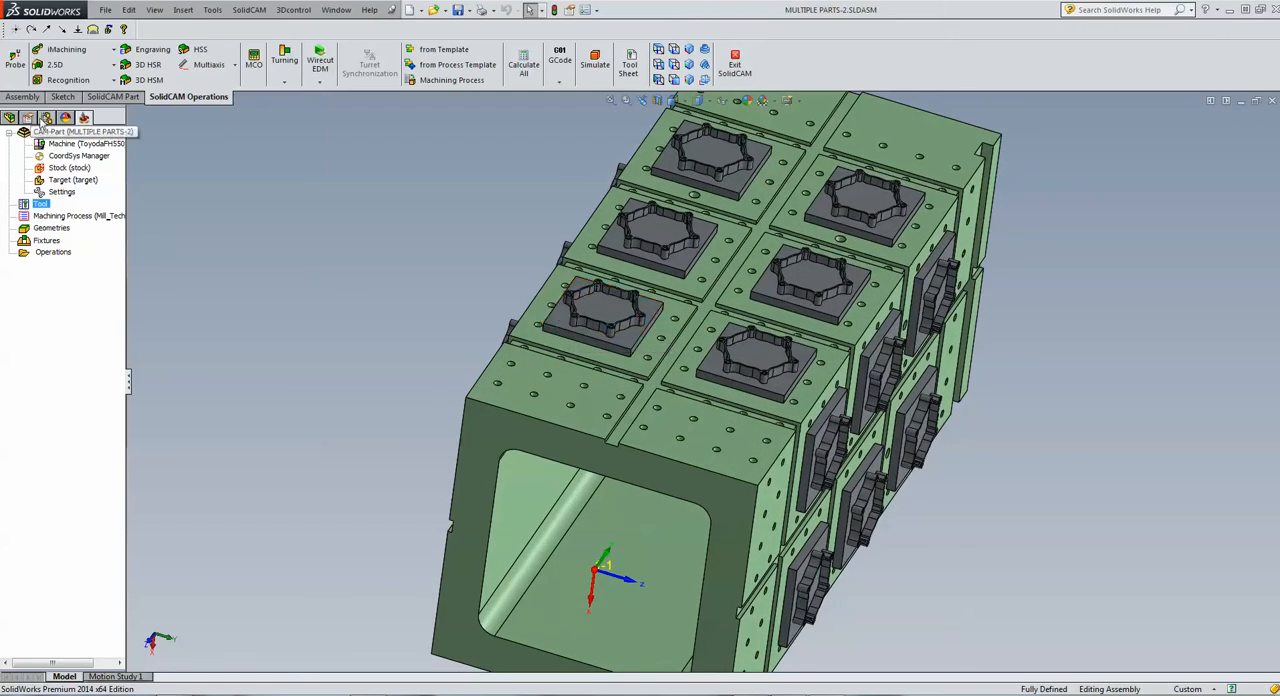
click(55, 64)
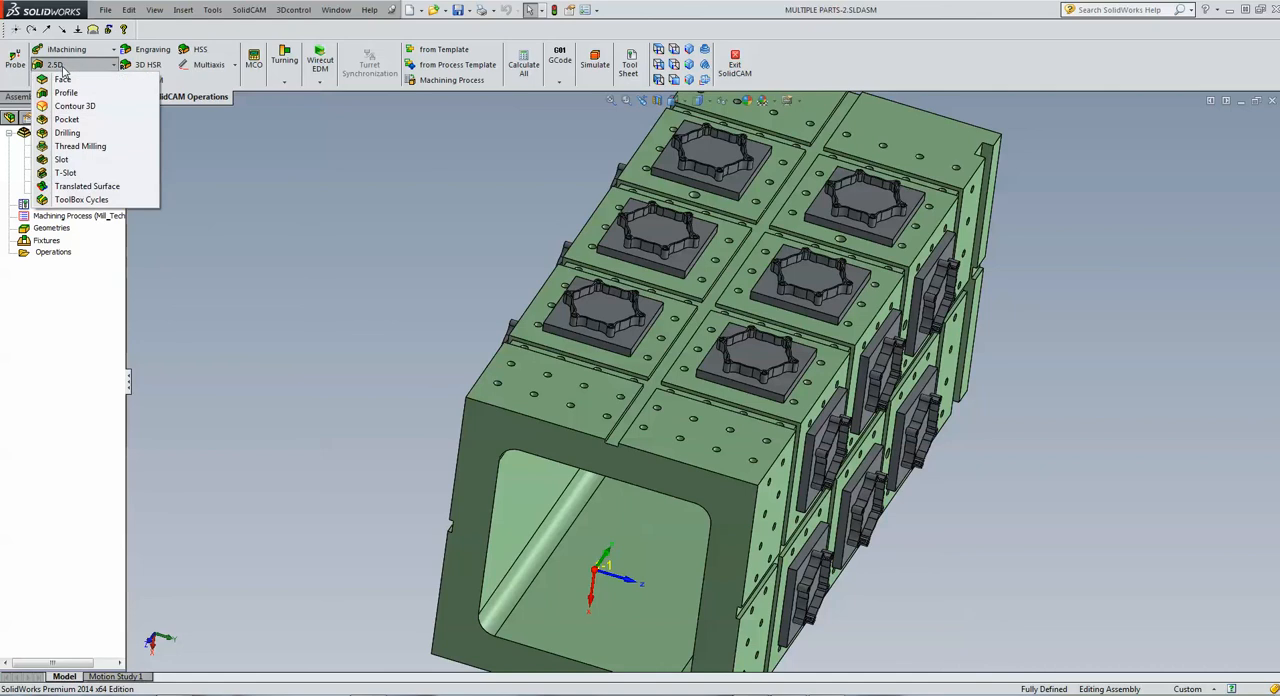
click(87, 200)
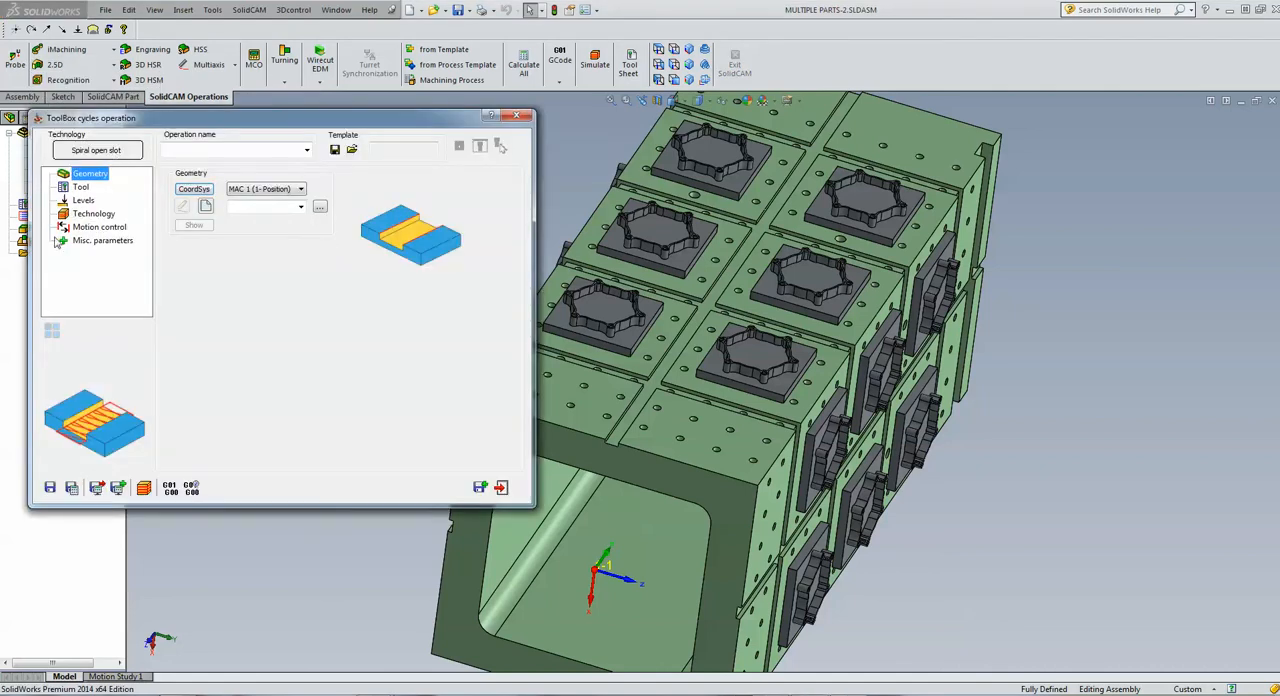
click(97, 150)
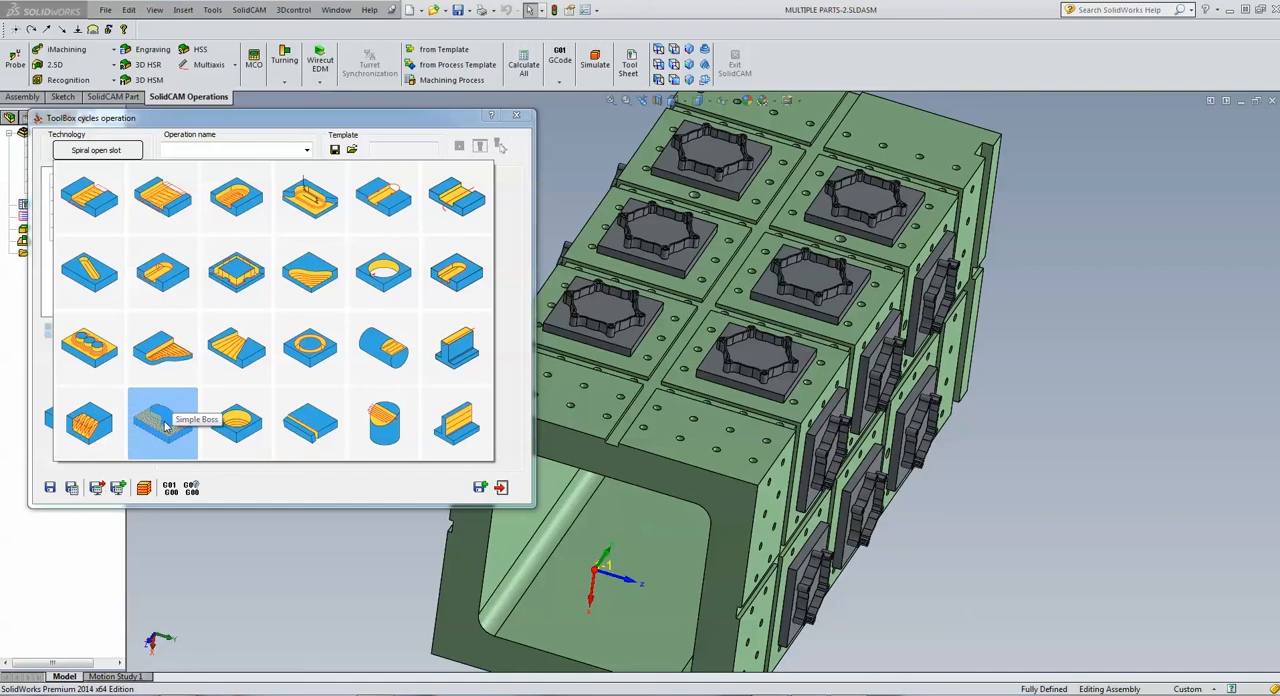
click(165, 426)
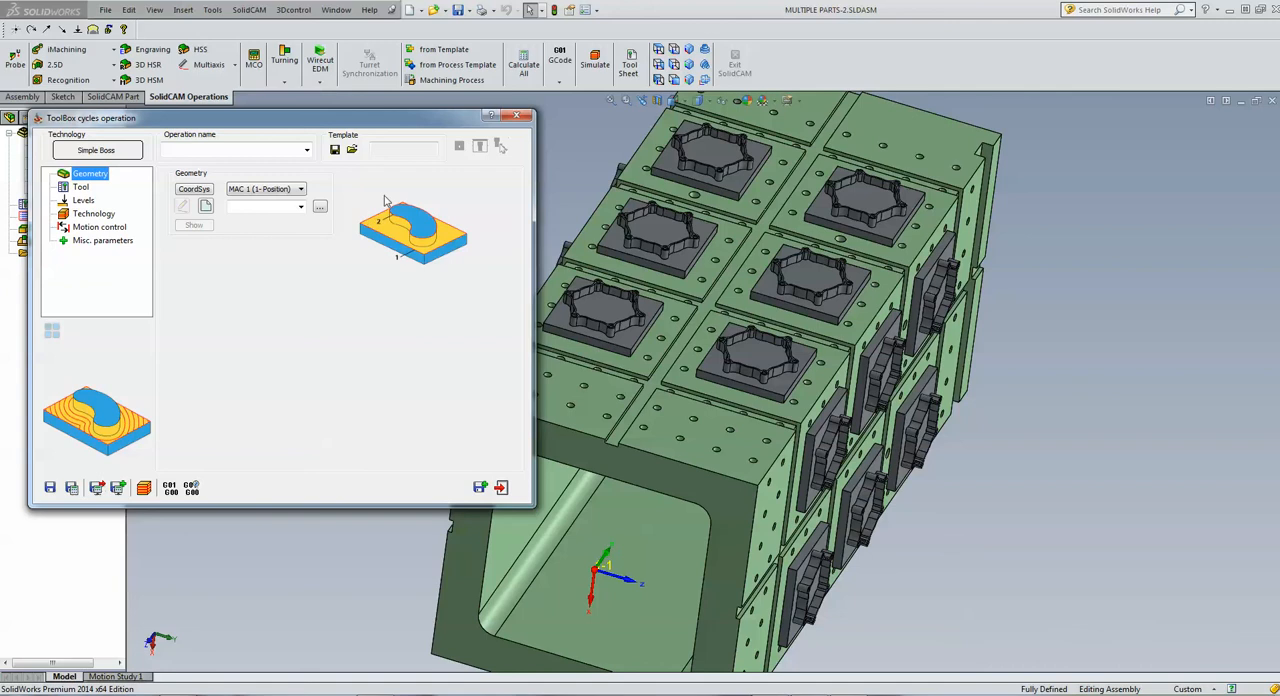
Try to chain the base plate's upper edges on the front corner part using Auto-constant Z
click(204, 206)
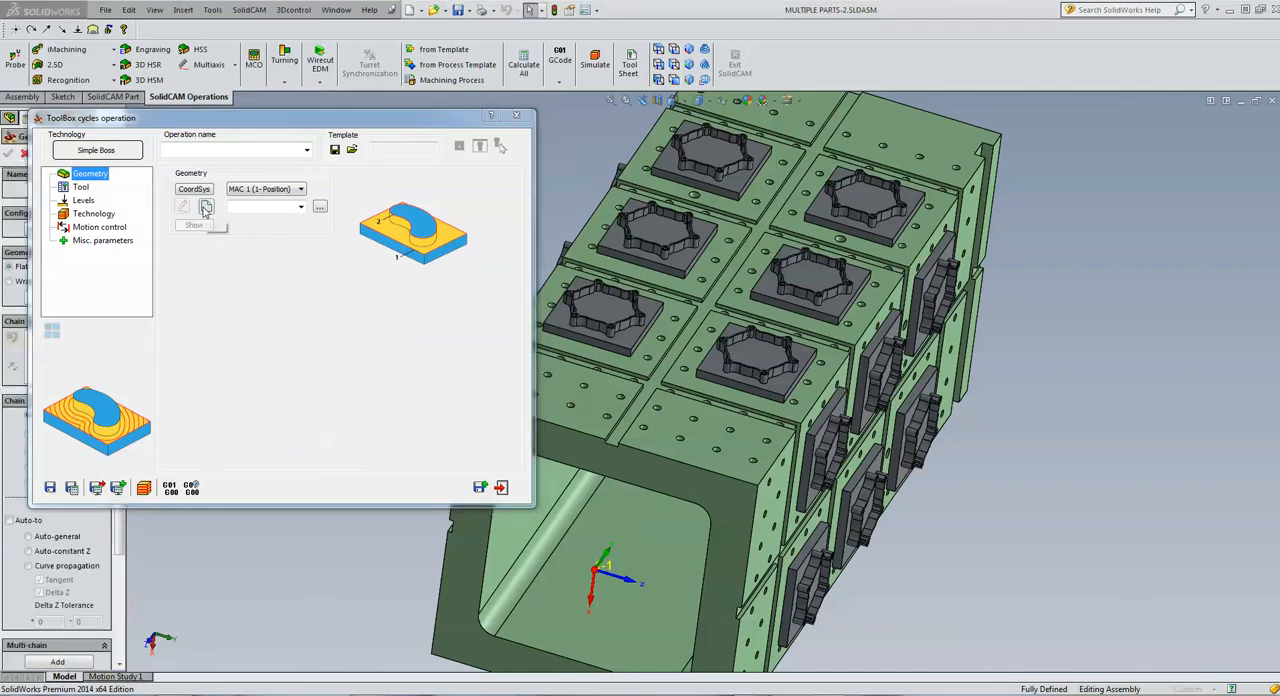
scroll(392, 280, down, 5)
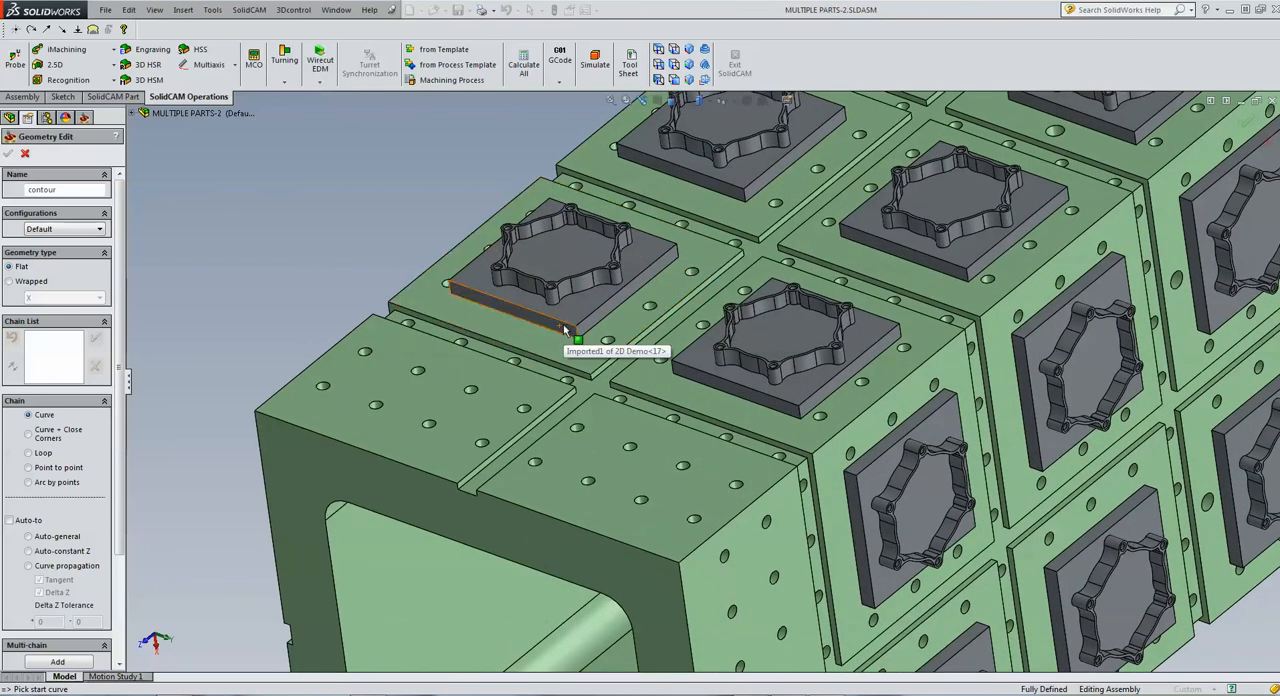
click(562, 321)
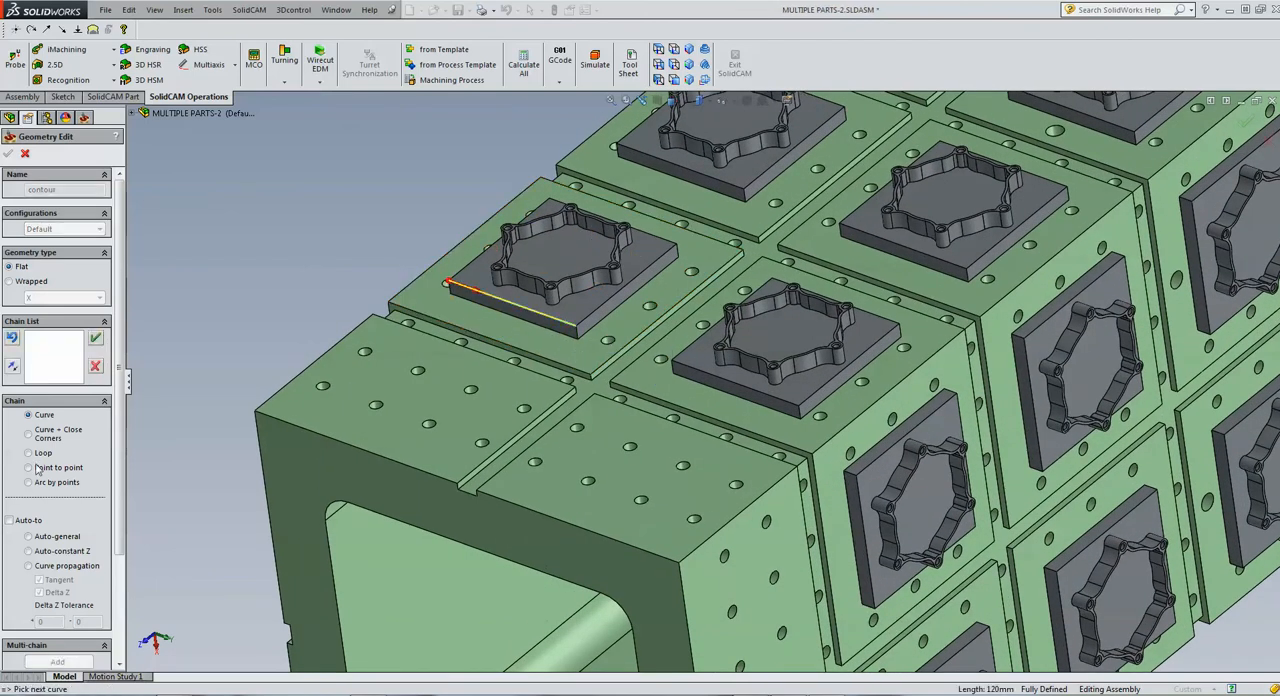
click(29, 552)
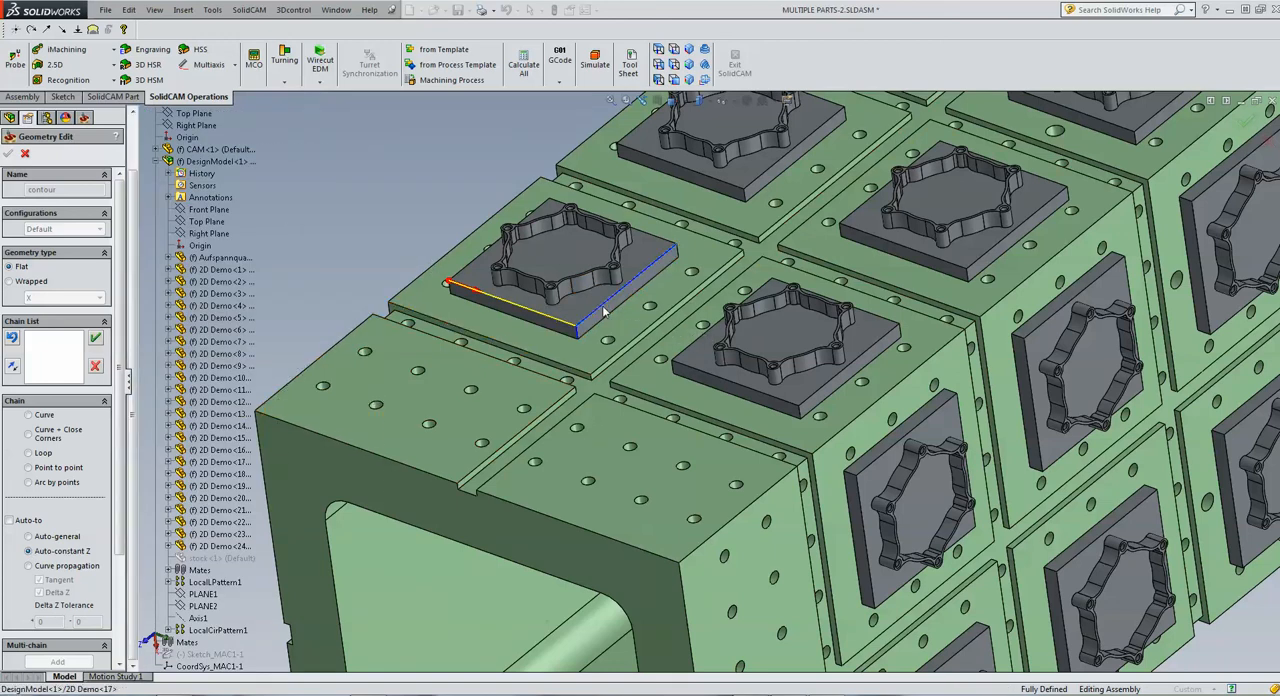
click(628, 288)
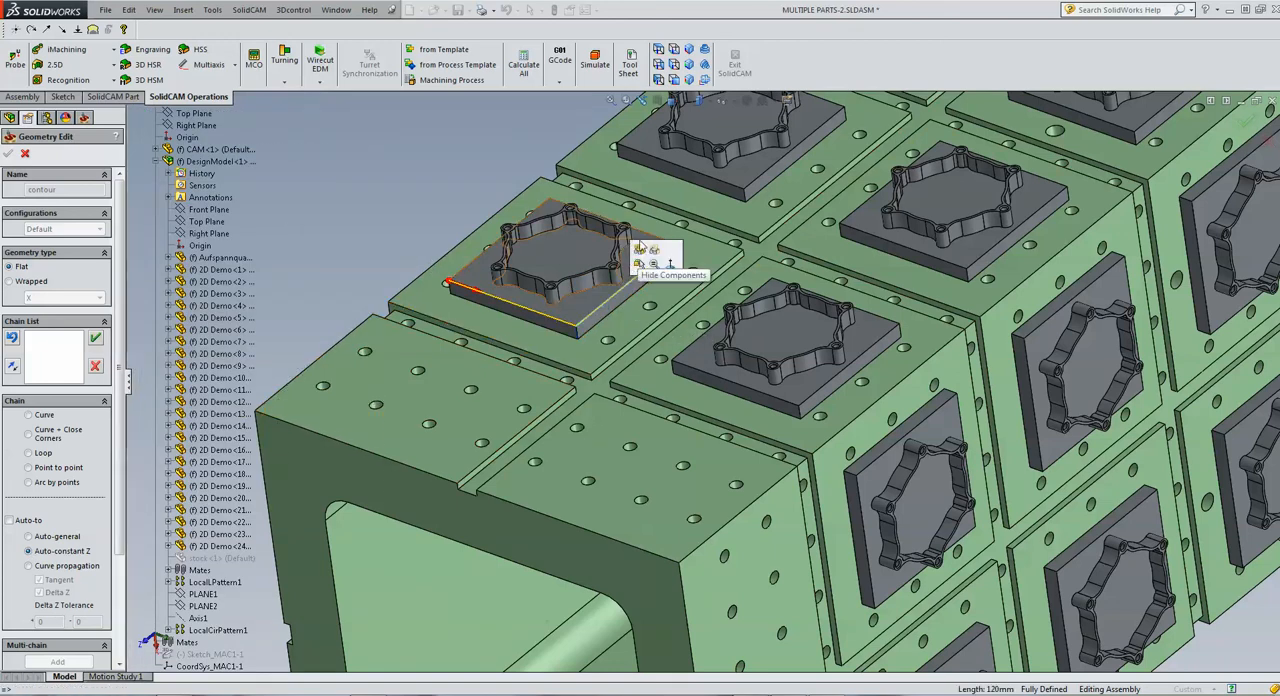
click(475, 266)
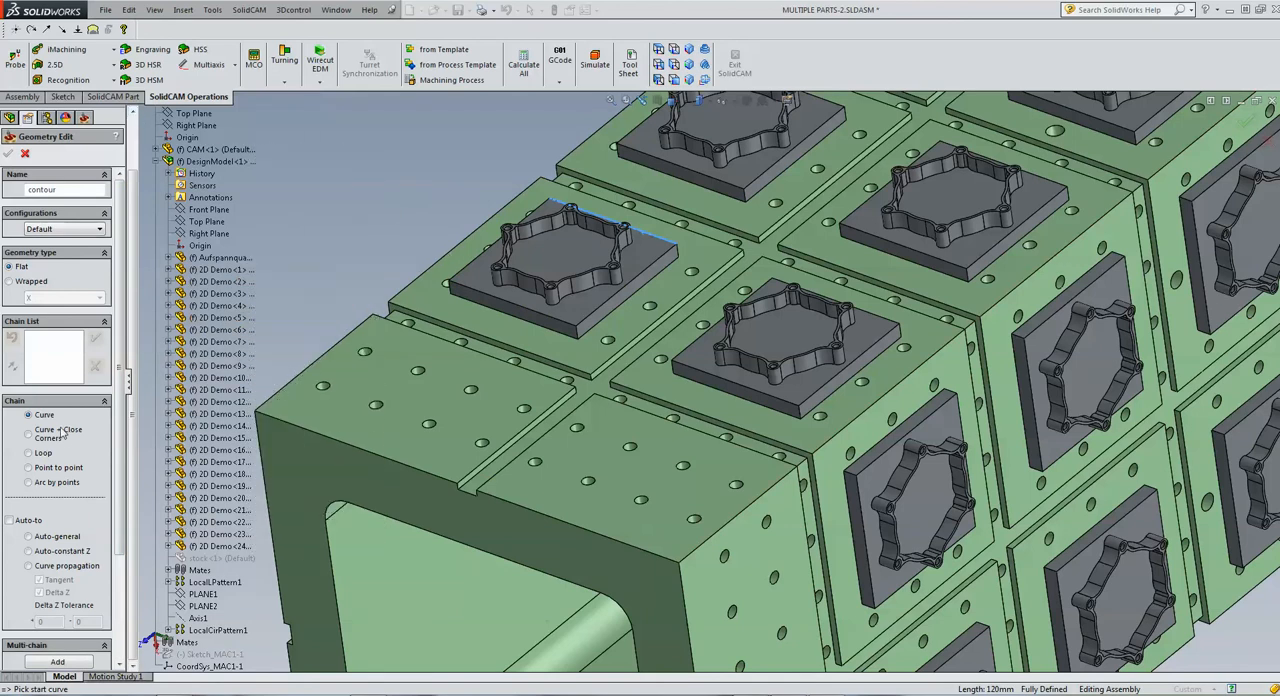
Try to multi-chain the same part's base face, check it against the tombstone's Position 1 view, and discard the geometry
click(58, 660)
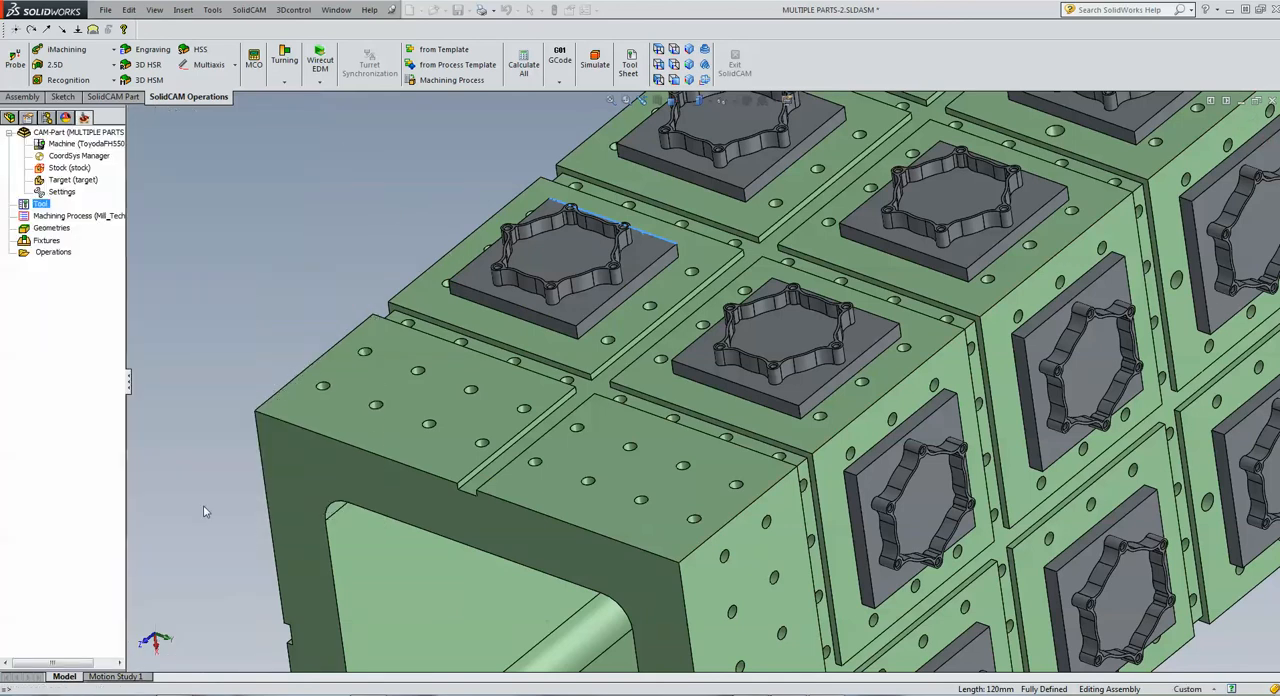
click(466, 284)
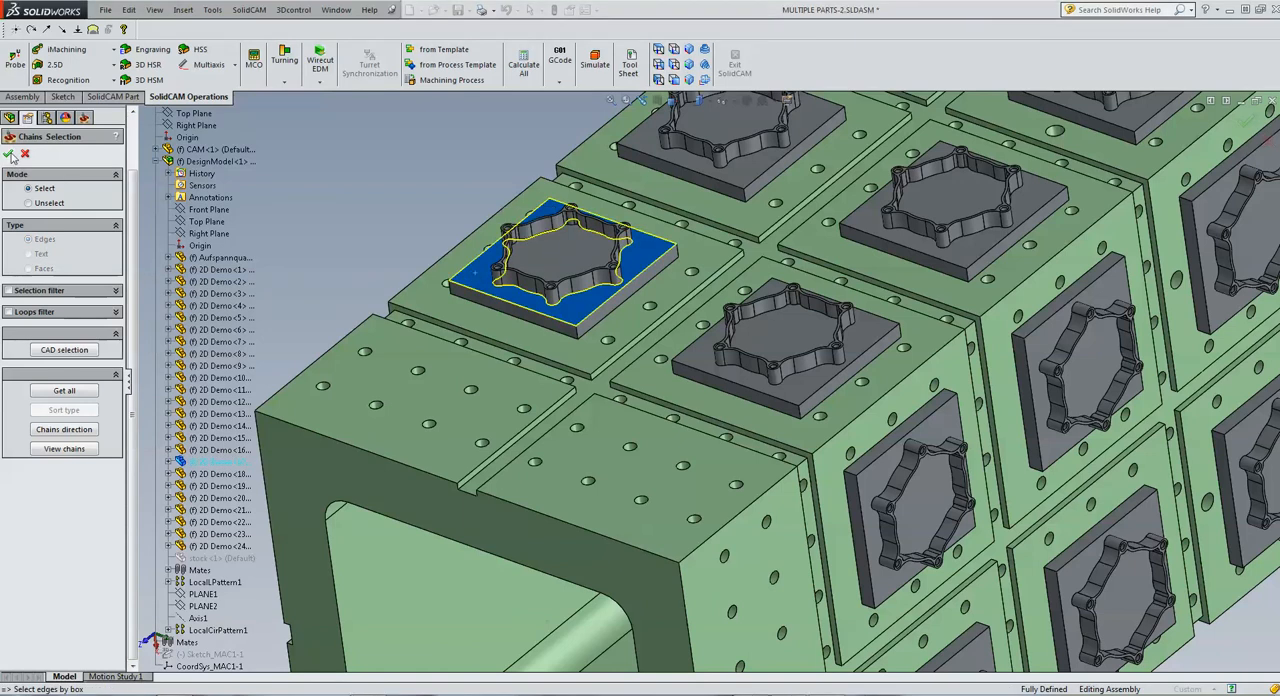
click(9, 154)
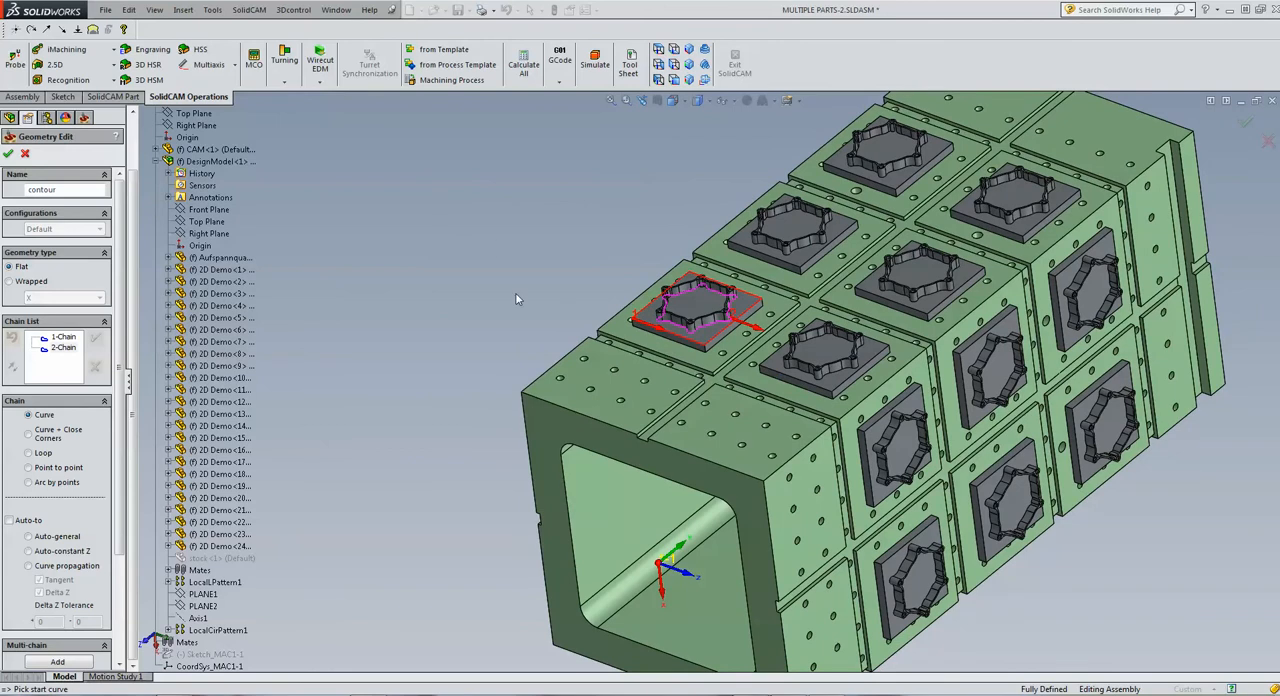
right_click(60, 340)
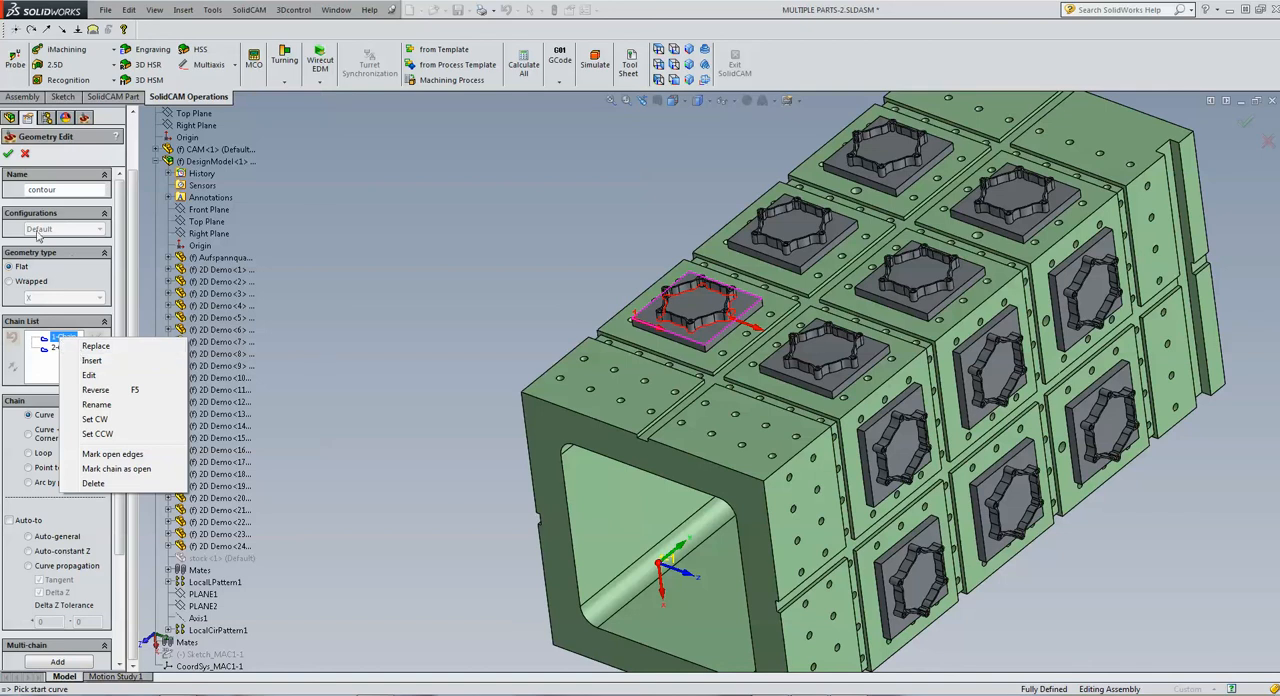
key(Escape)
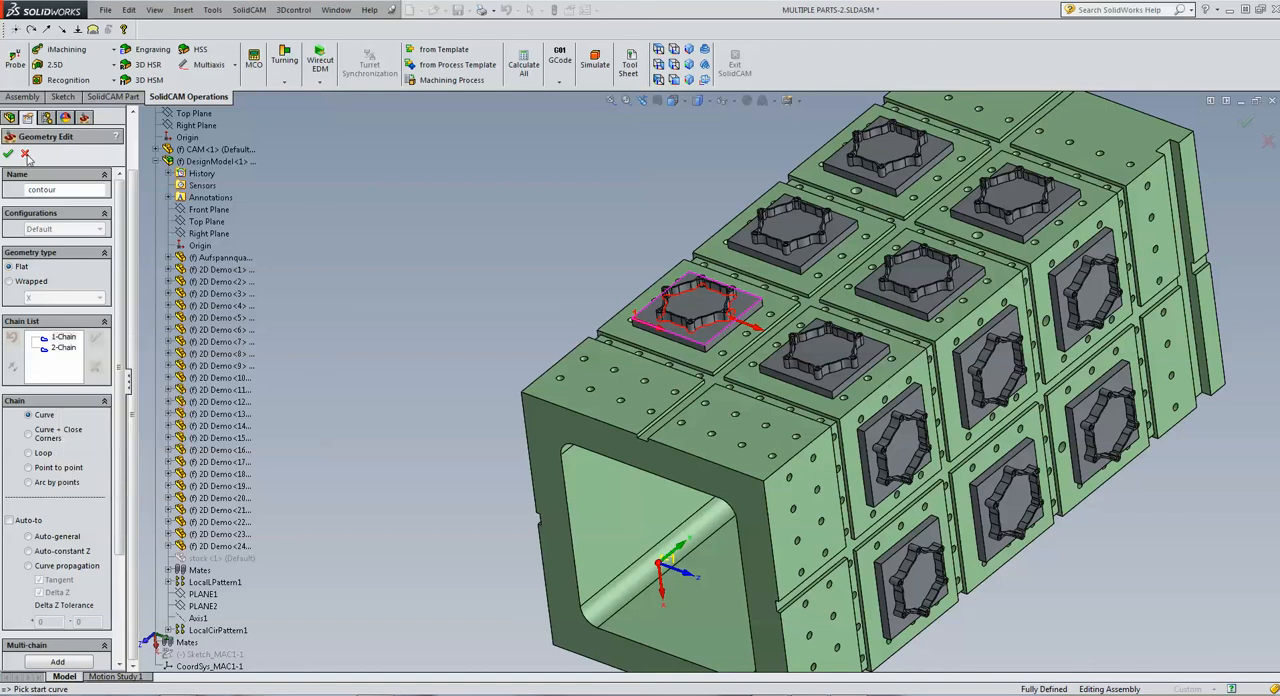
click(658, 49)
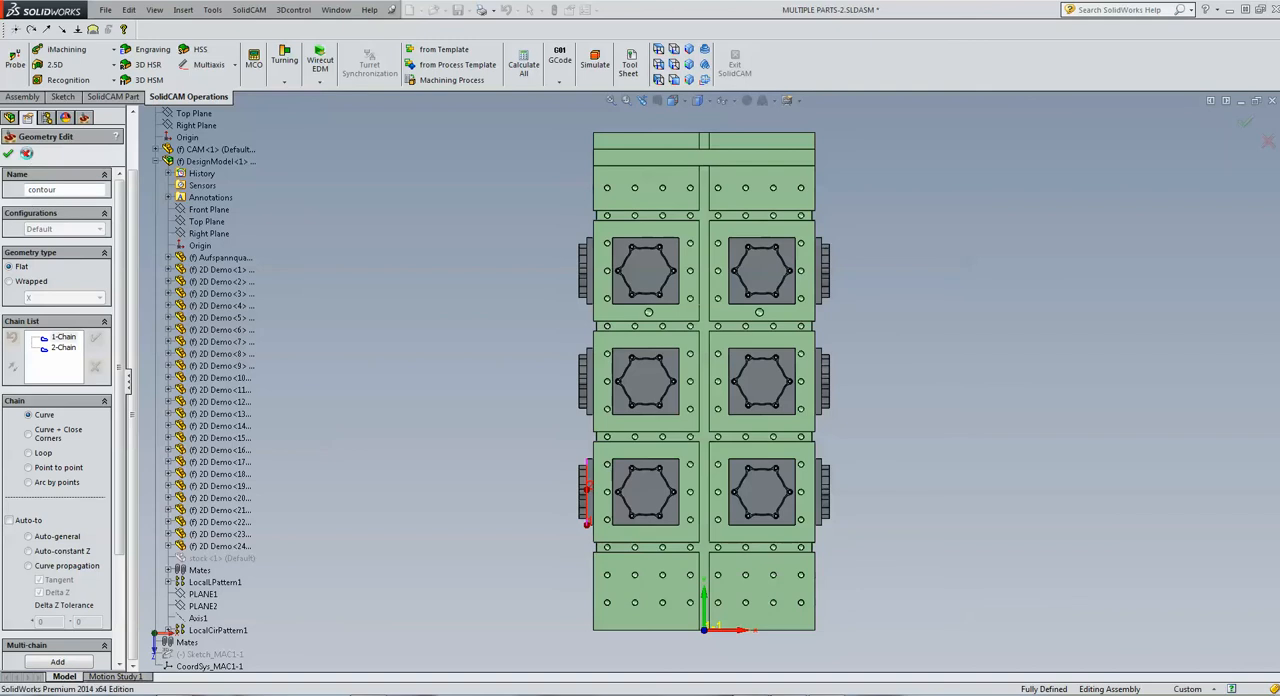
click(24, 152)
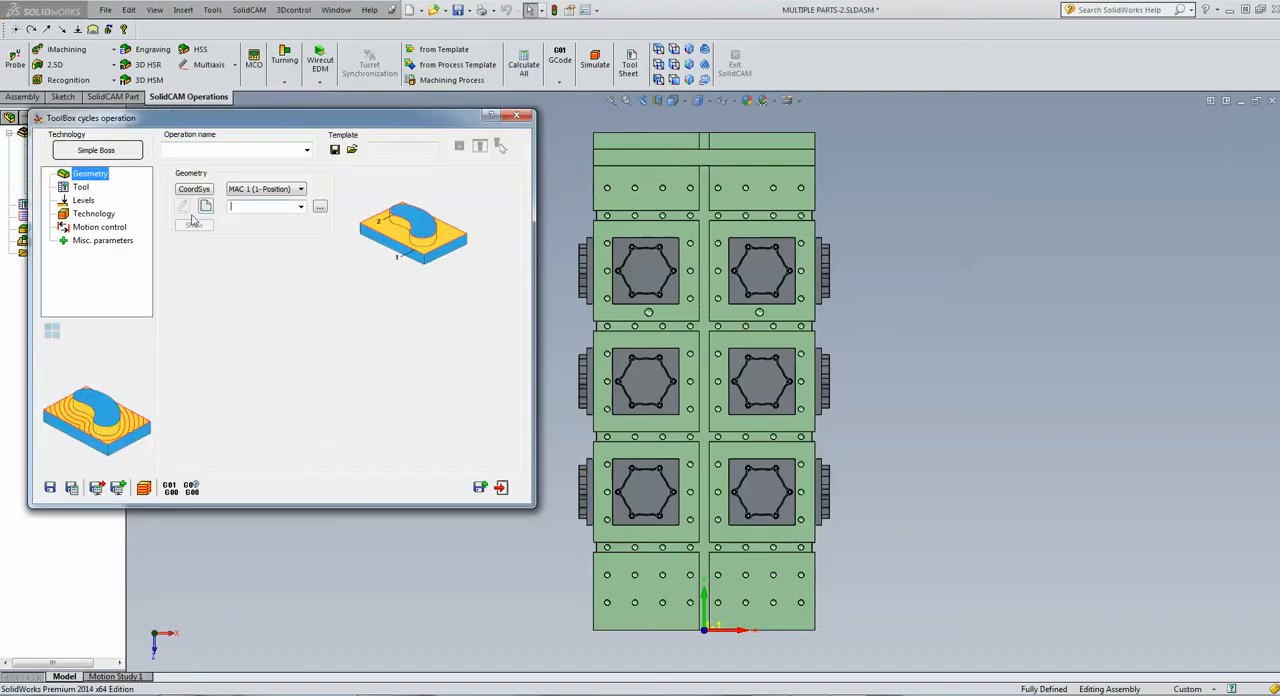
Define the operation geometry by multi-chaining the edges of the base face on the tombstone's lower-left part
click(205, 206)
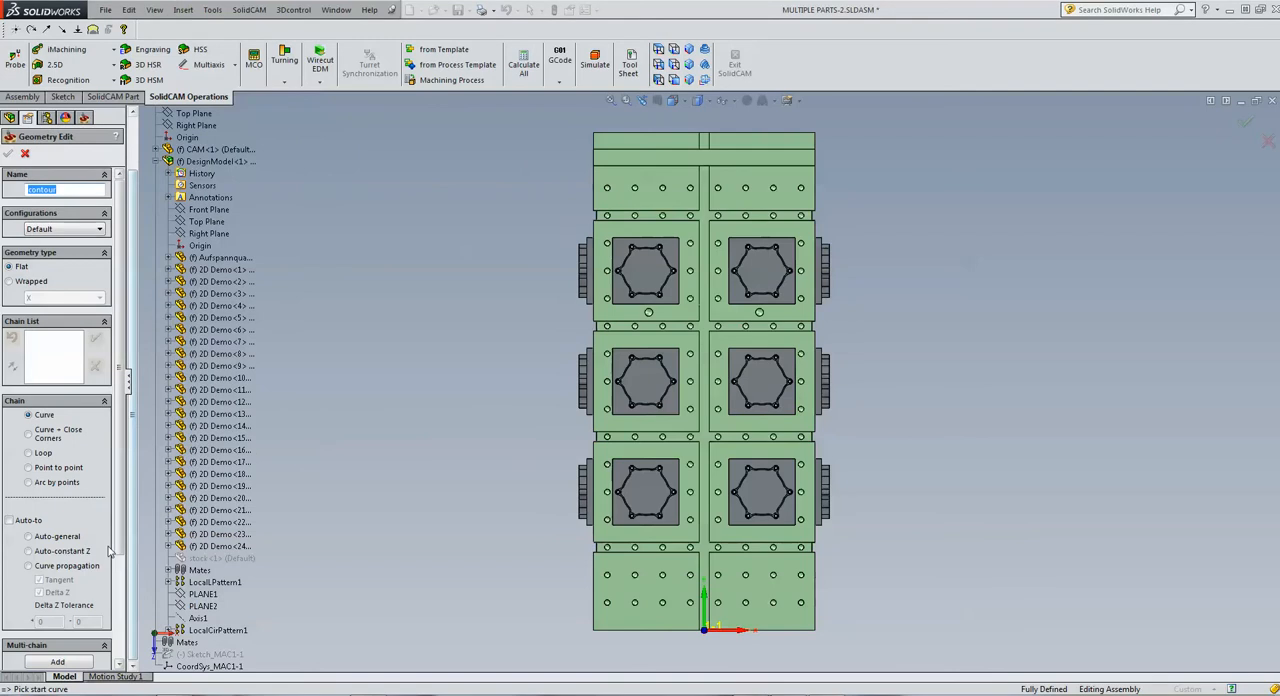
click(64, 662)
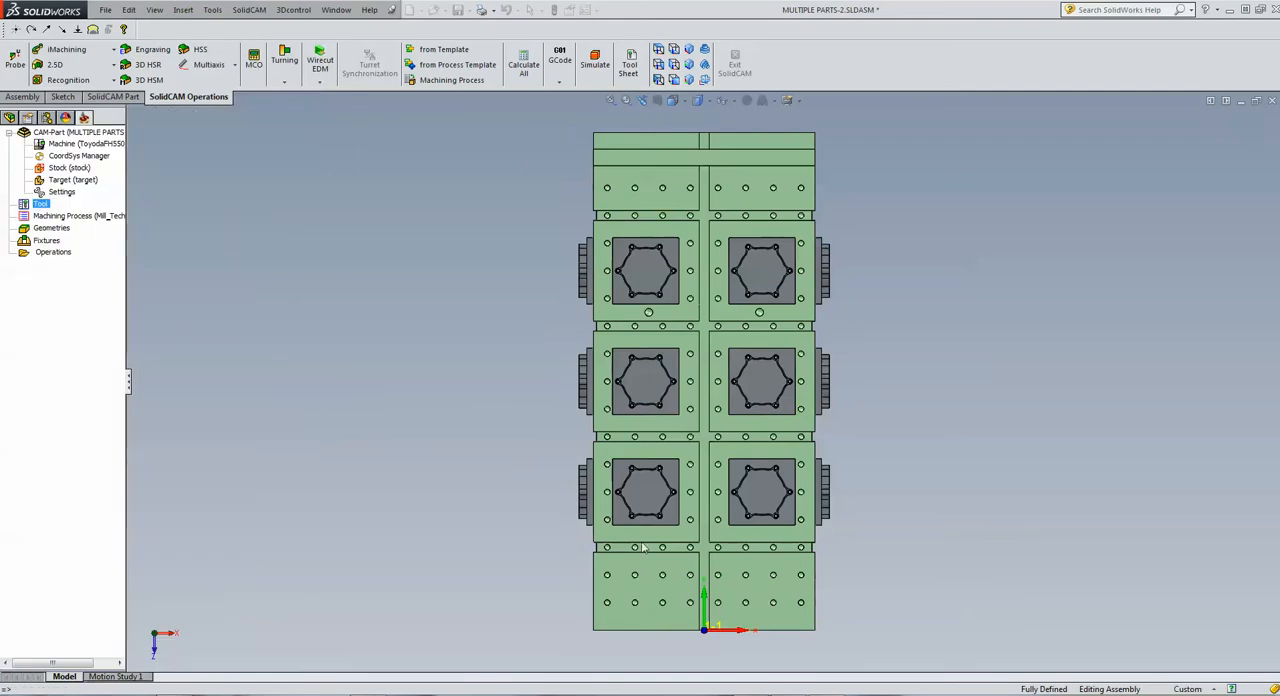
click(671, 517)
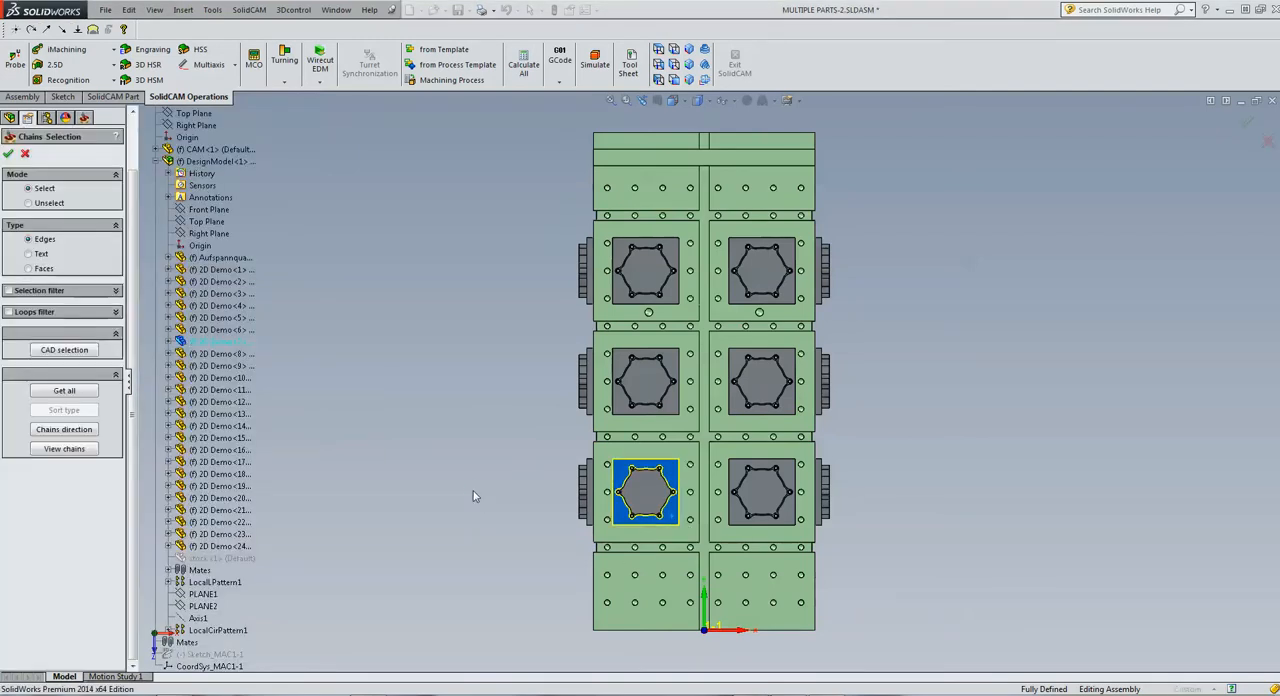
click(8, 153)
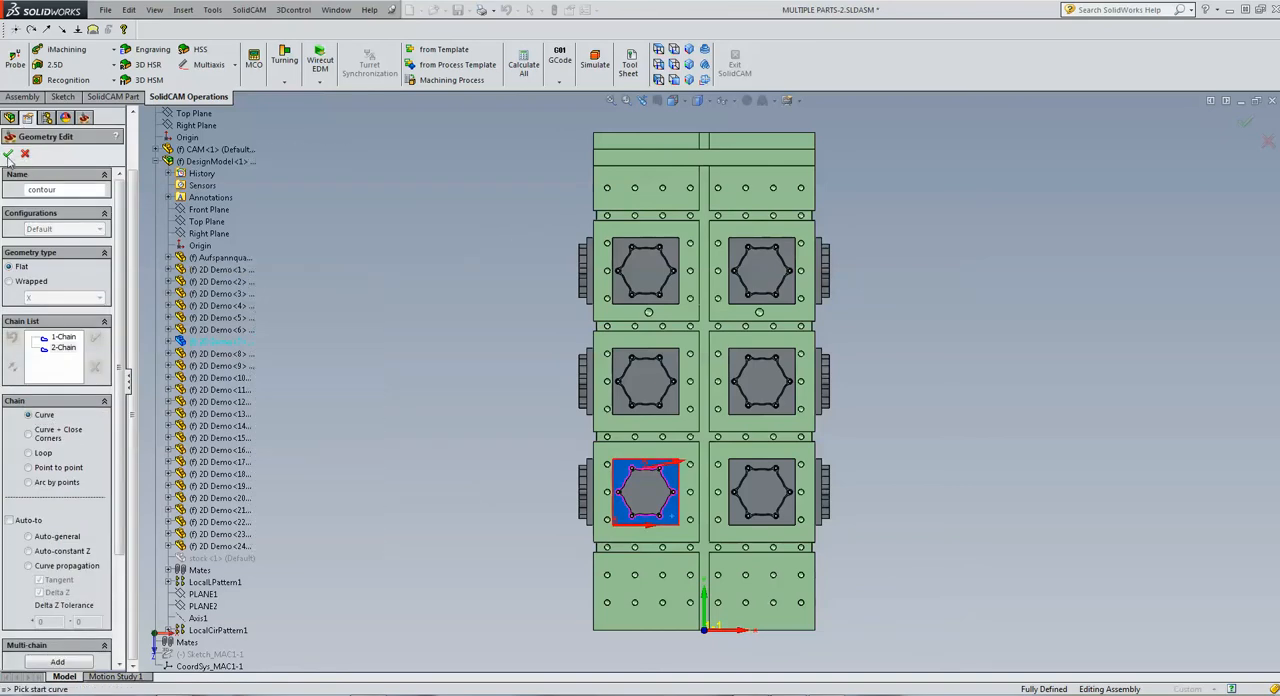
click(8, 153)
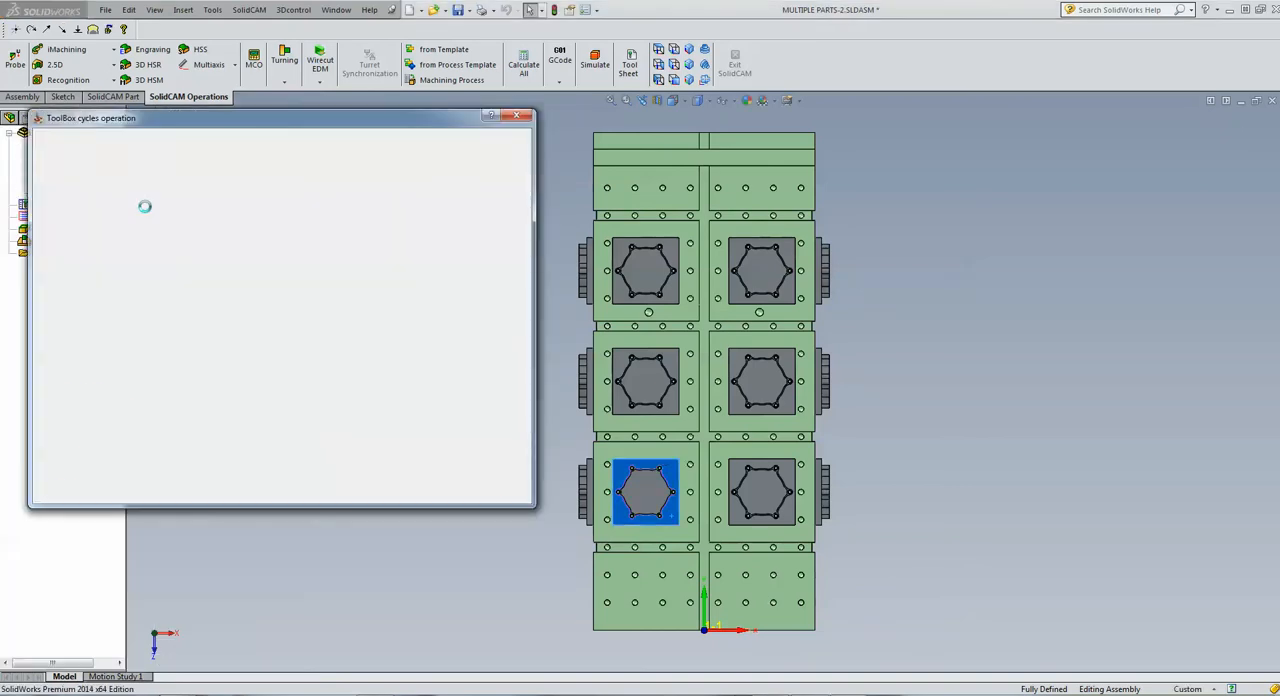
Add a new end mill for the operation and set its diameter to 10 mm
click(81, 187)
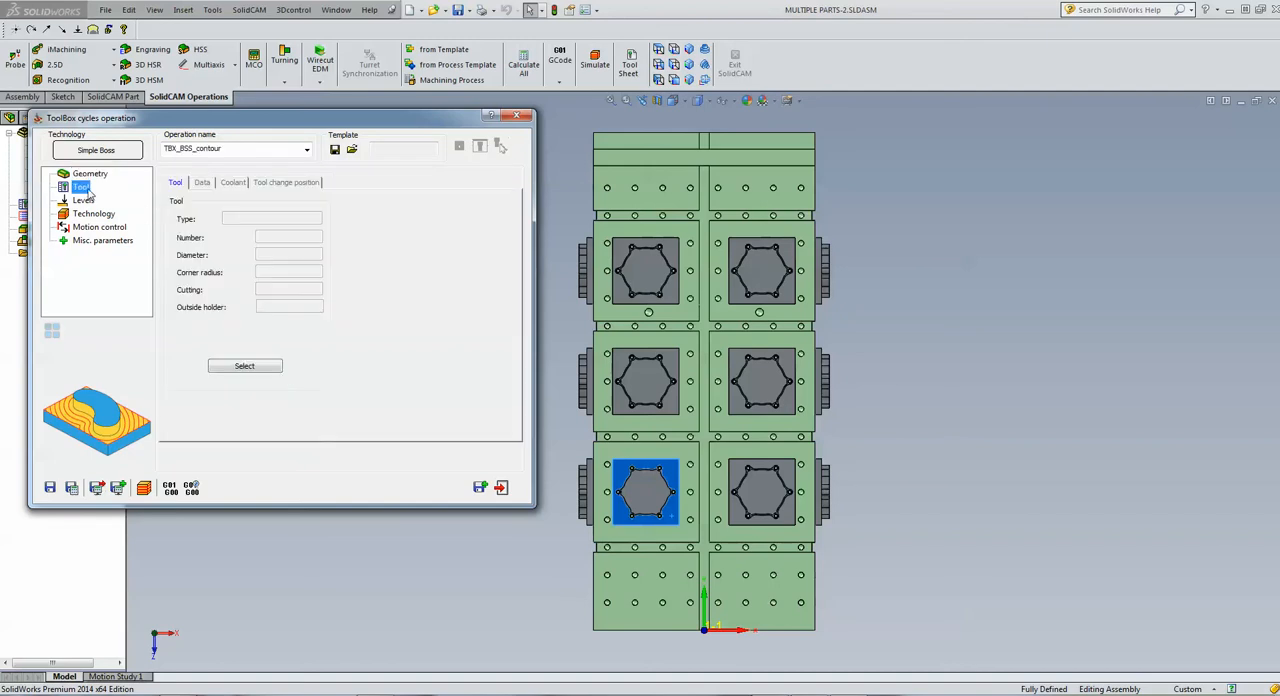
click(277, 367)
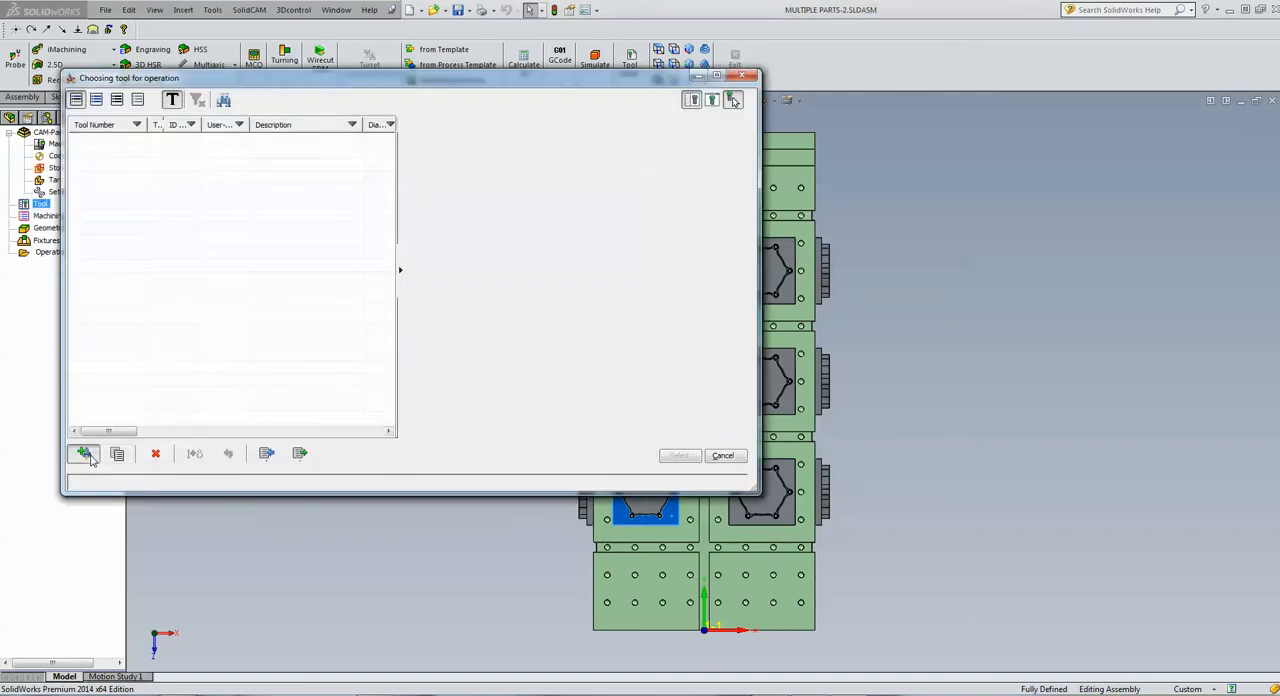
click(86, 454)
click(414, 158)
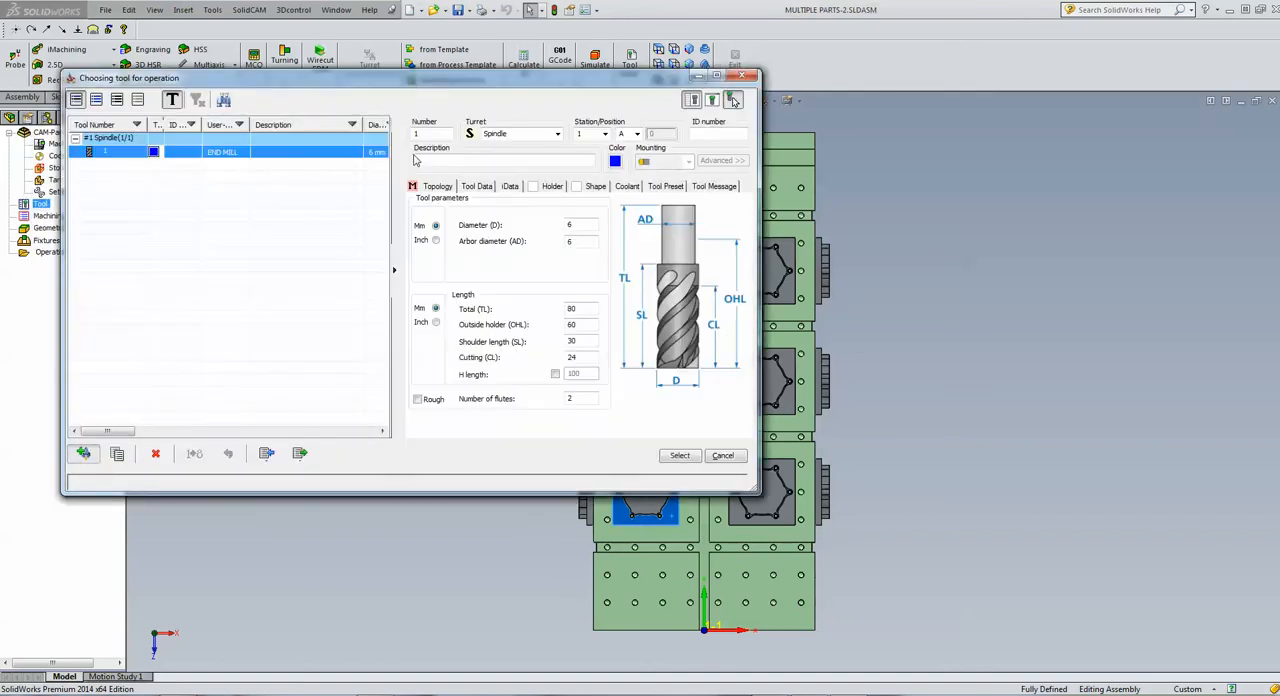
click(581, 225)
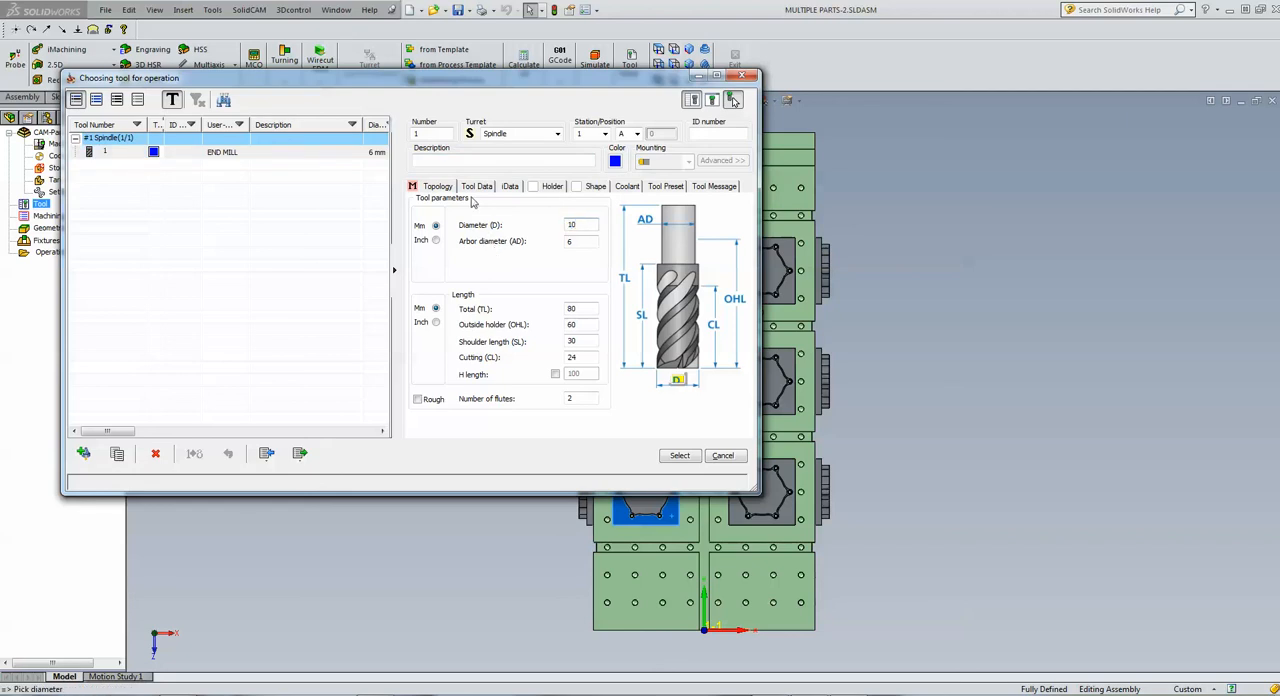
Assign the BT50 ER 16x100 holder to the end mill and select the tool for the operation
click(536, 187)
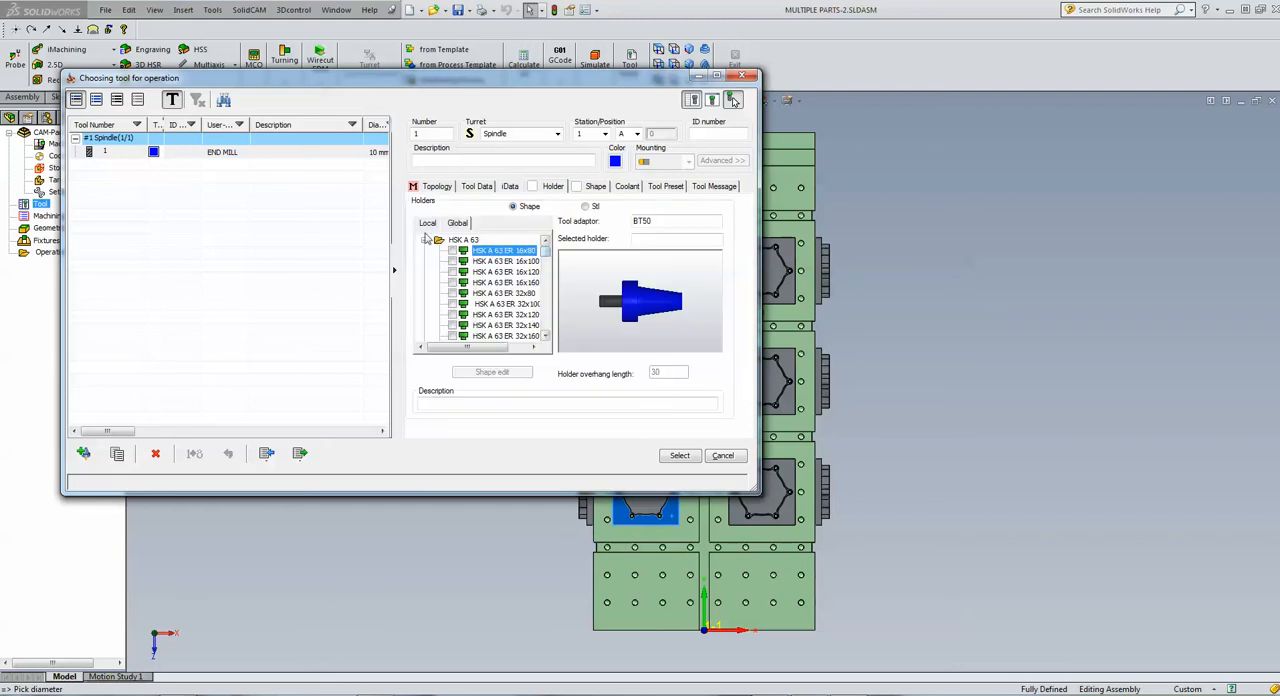
click(425, 241)
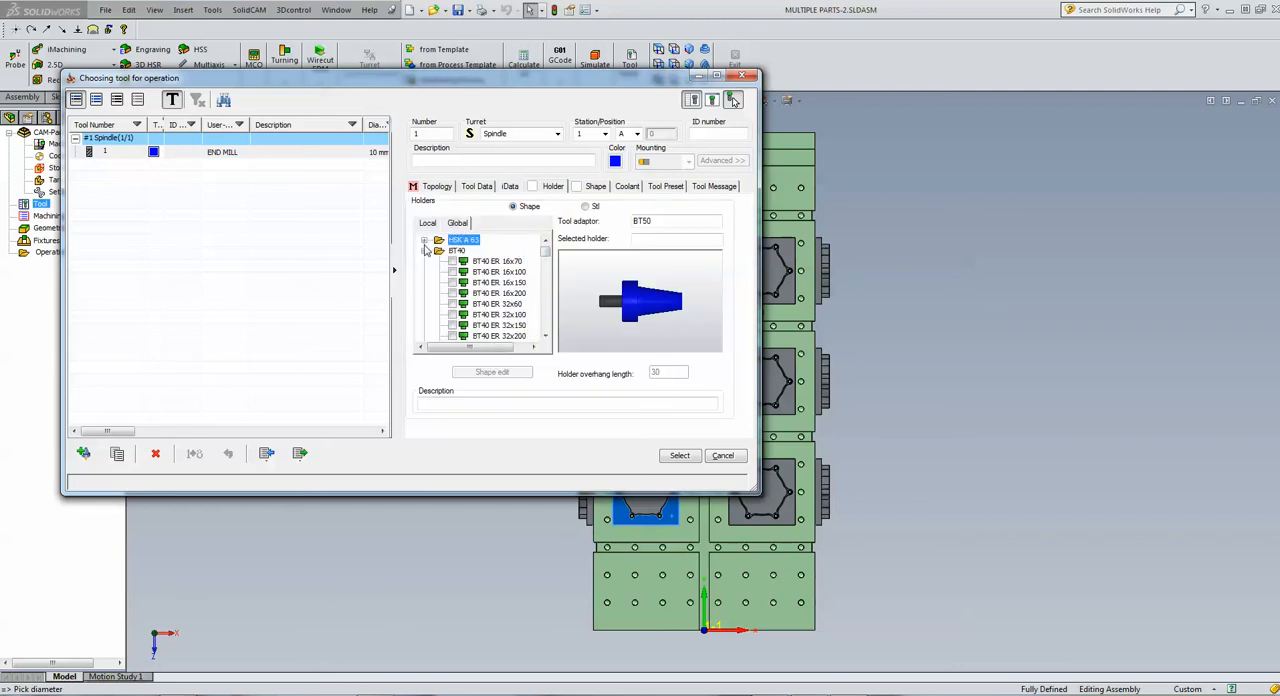
click(425, 251)
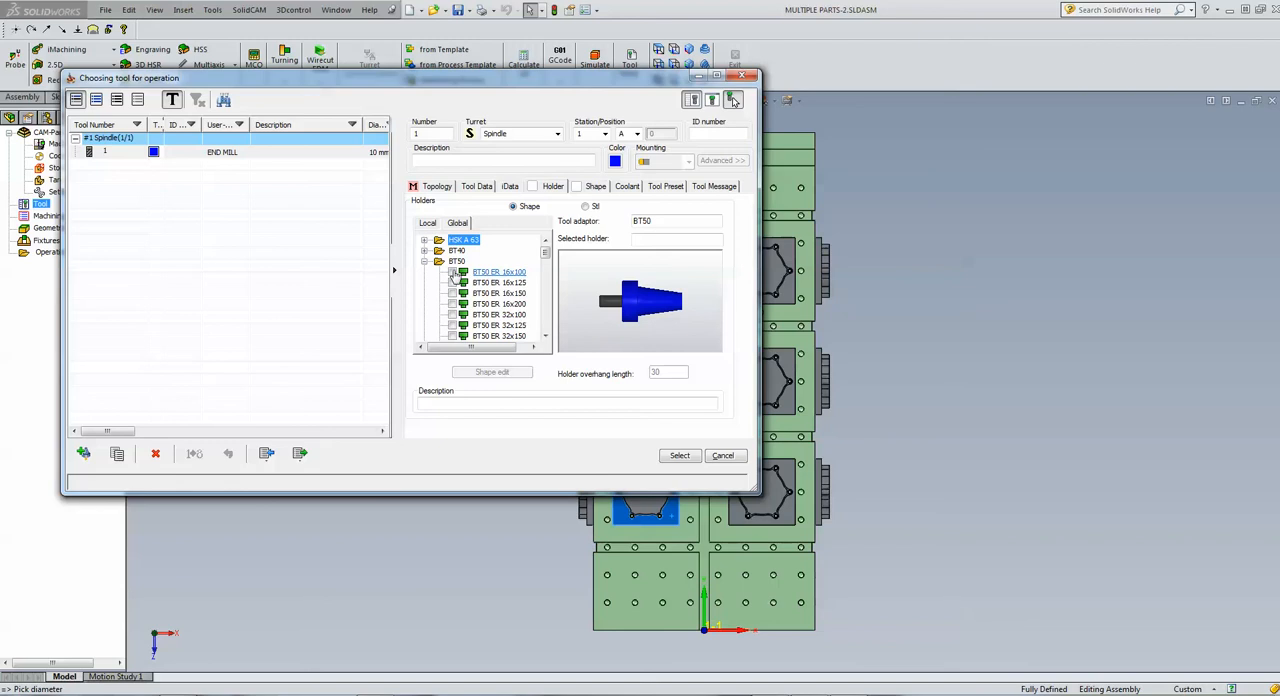
click(453, 272)
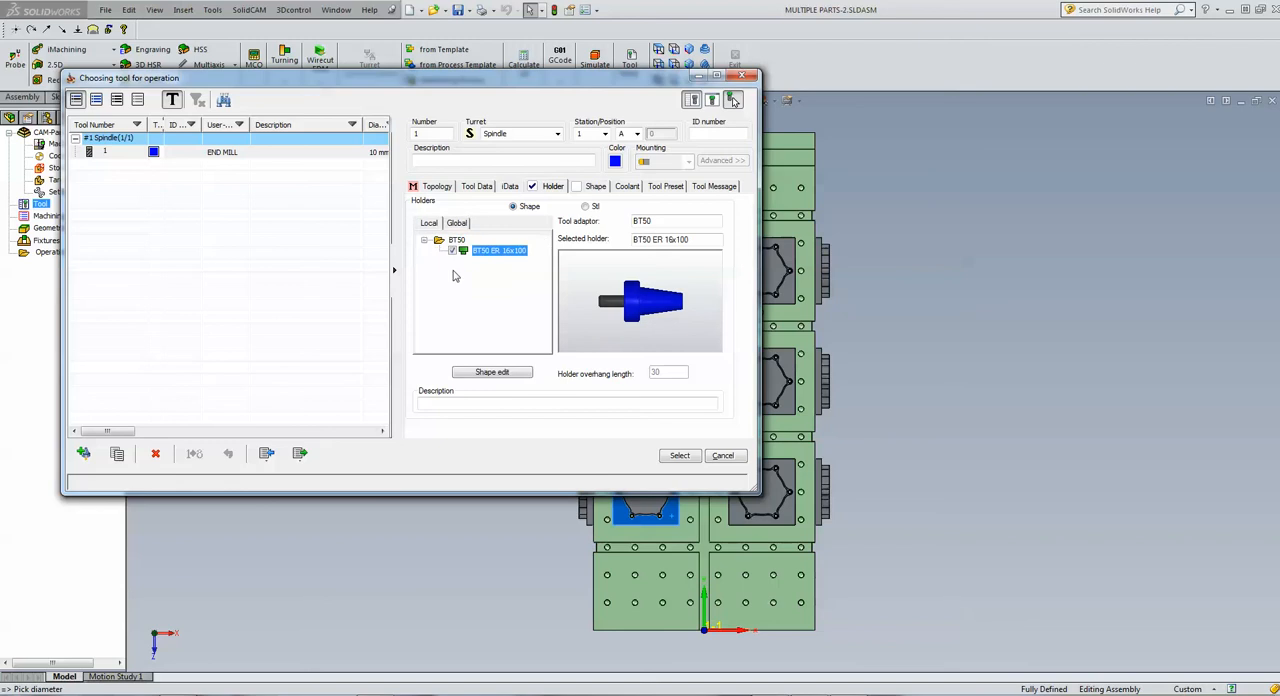
click(679, 456)
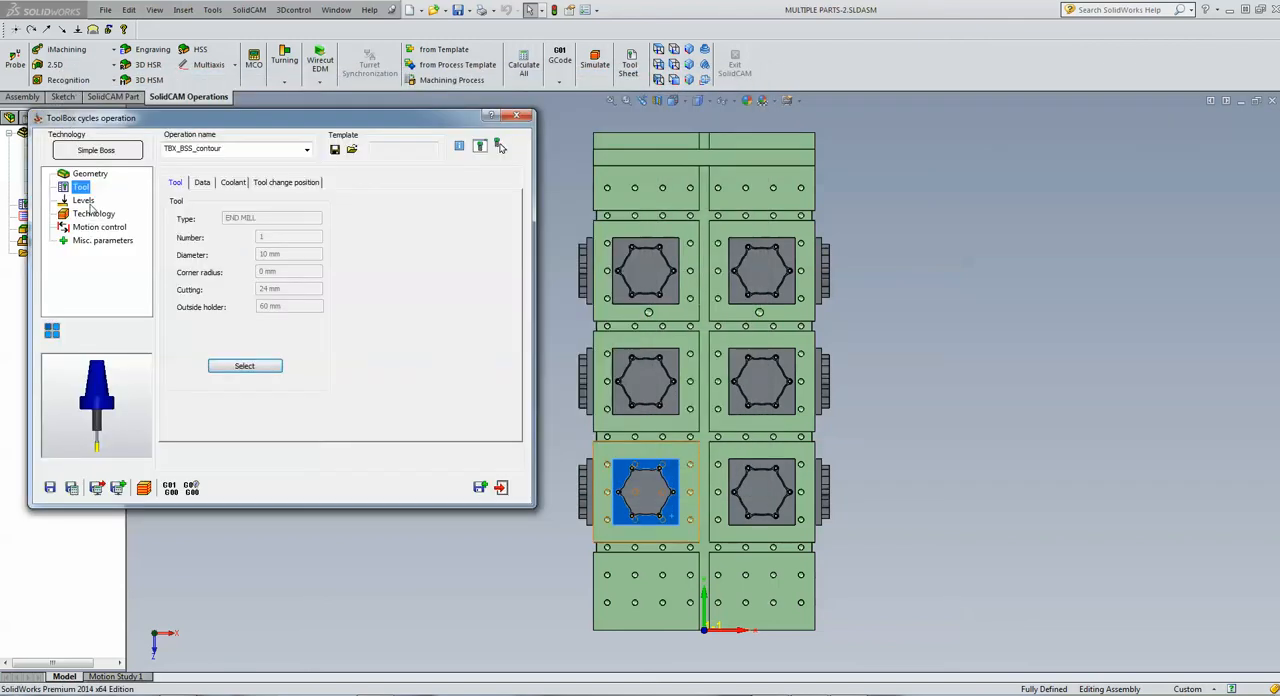
Pick the upper level from the boss's top rim and the milling depth from the surrounding base face of the lower-left part
click(84, 200)
click(213, 272)
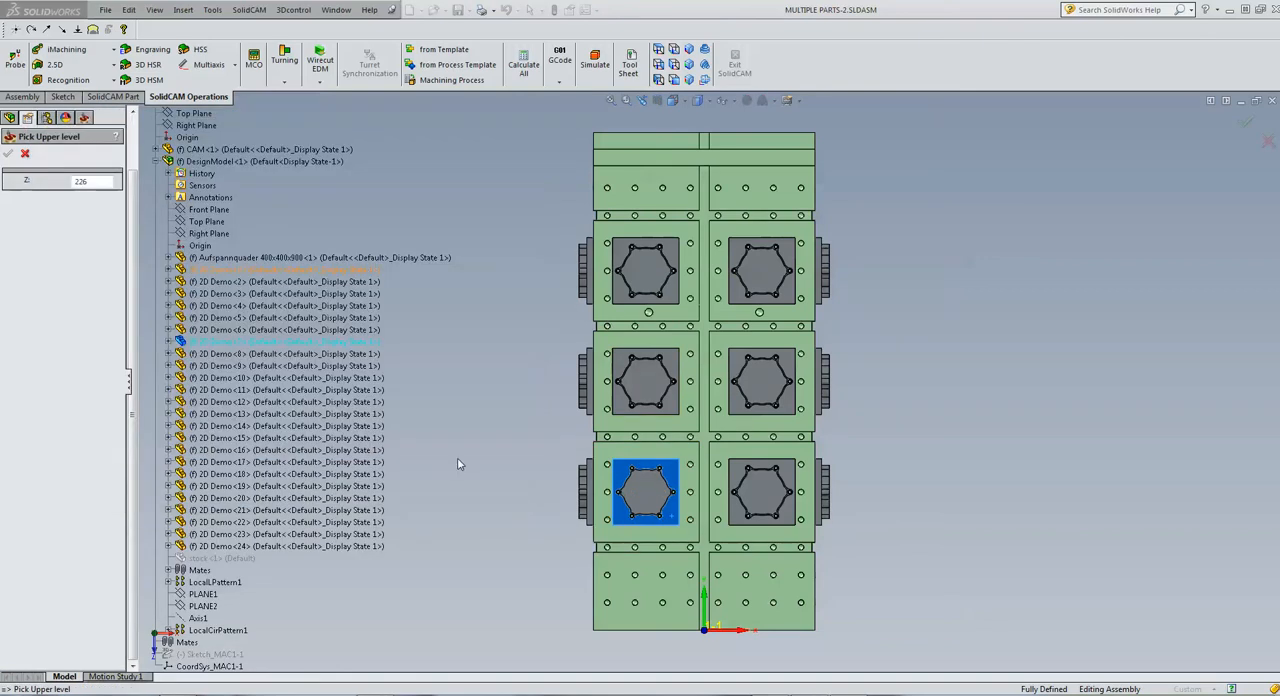
scroll(544, 459, down, 2)
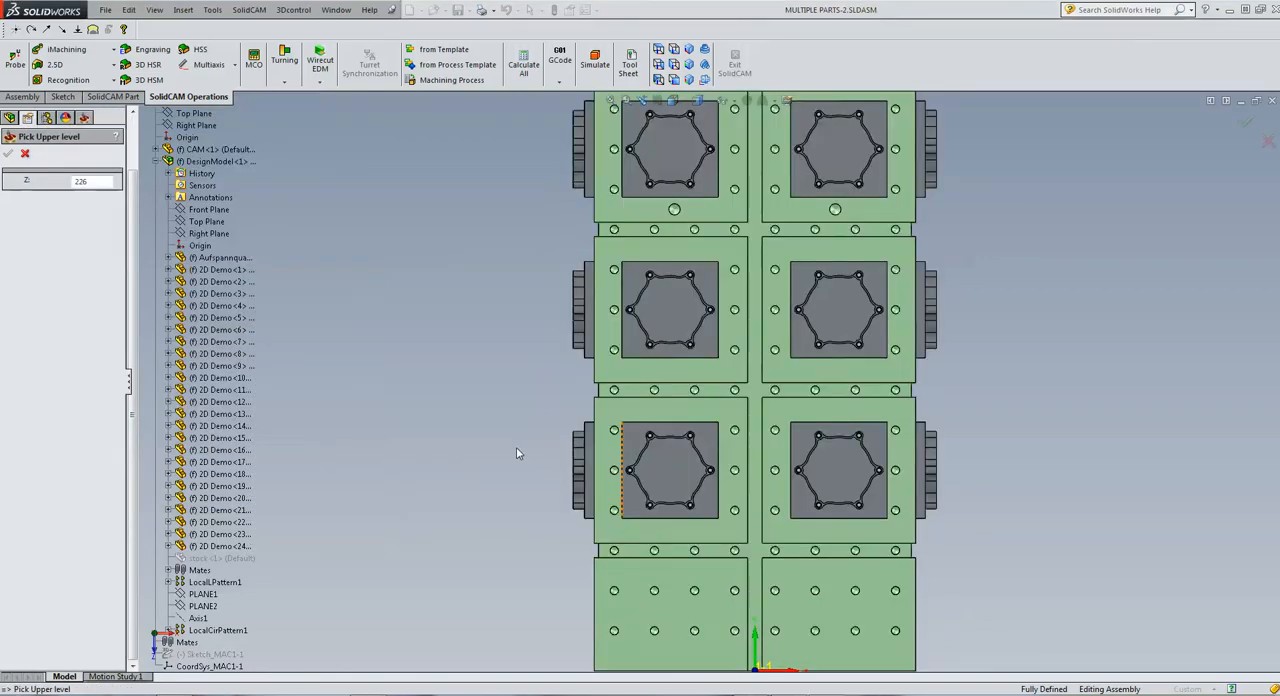
scroll(517, 448, down, 4)
scroll(857, 529, down, 5)
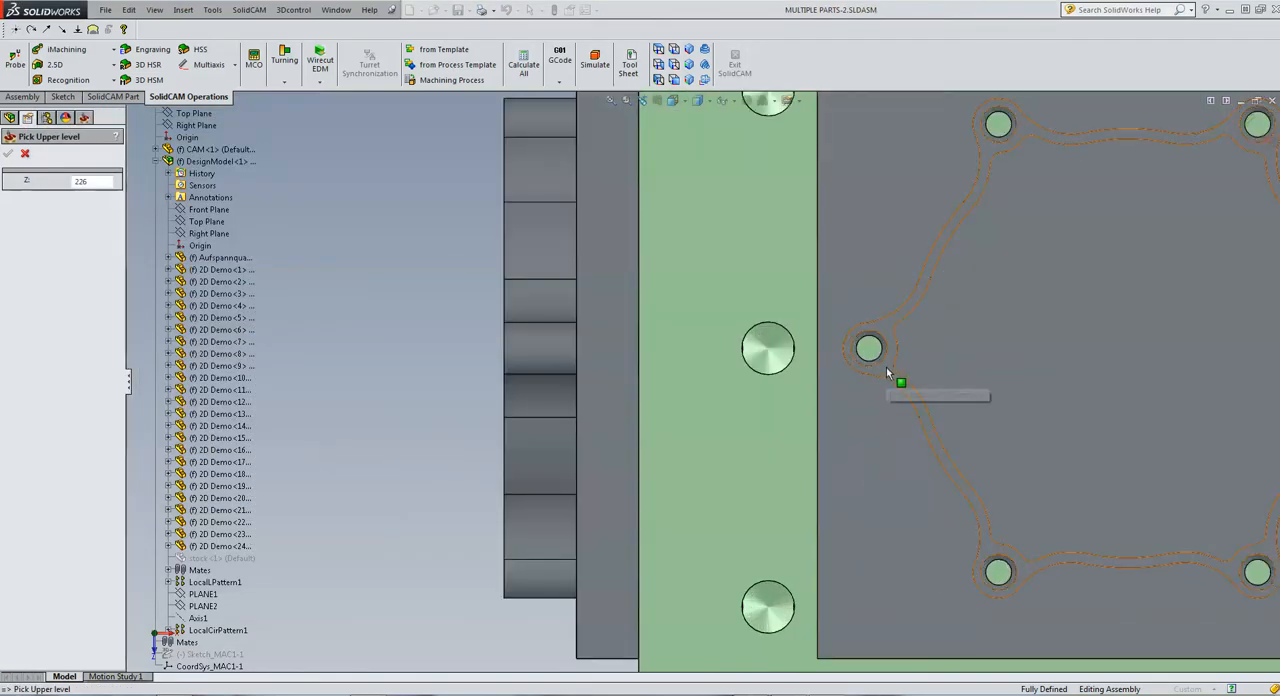
click(630, 410)
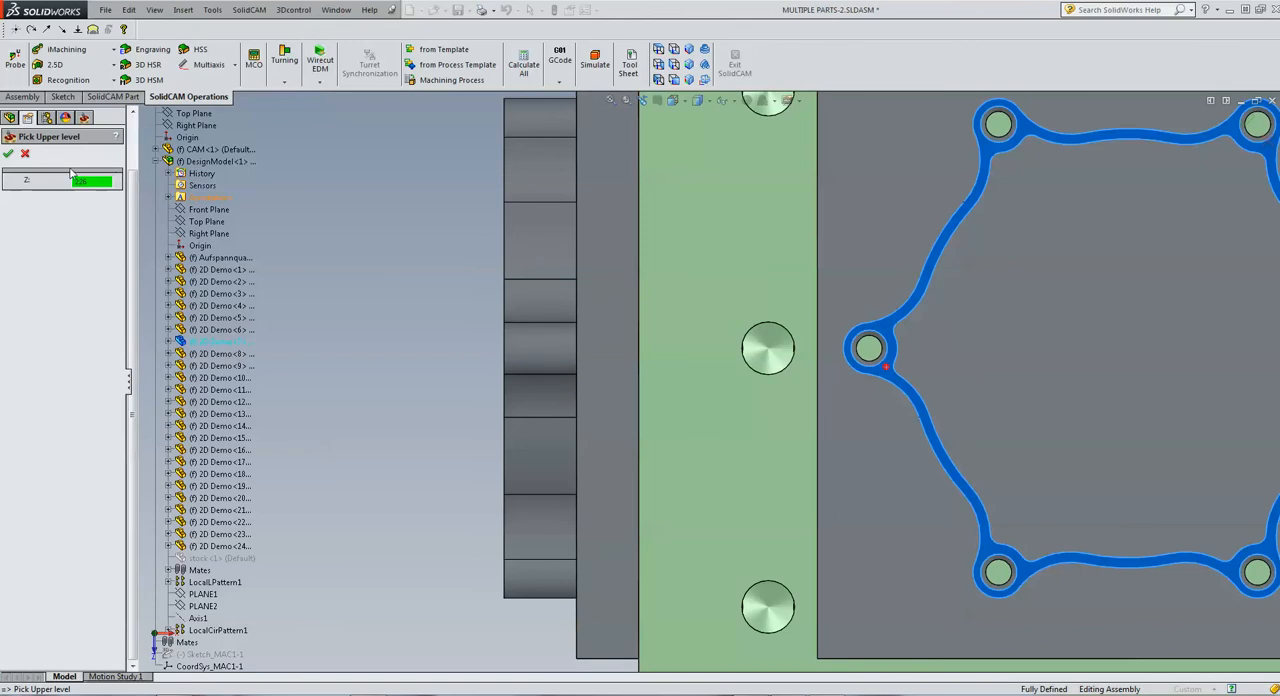
click(8, 153)
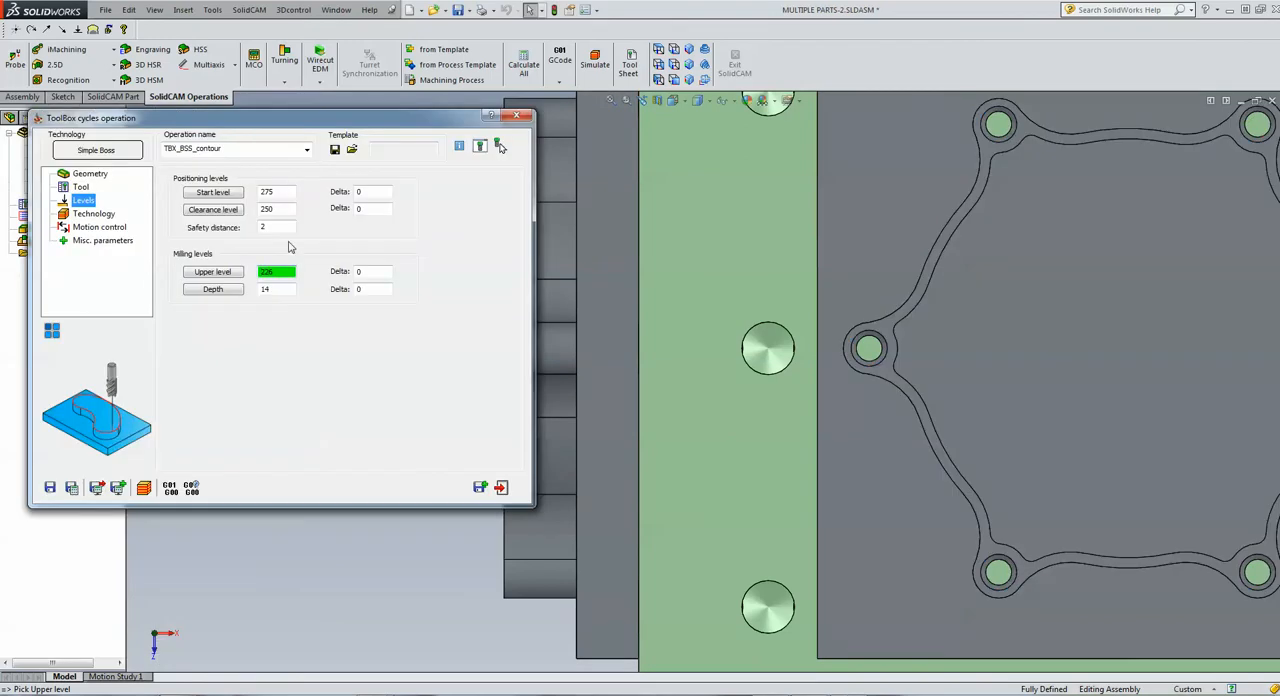
click(213, 289)
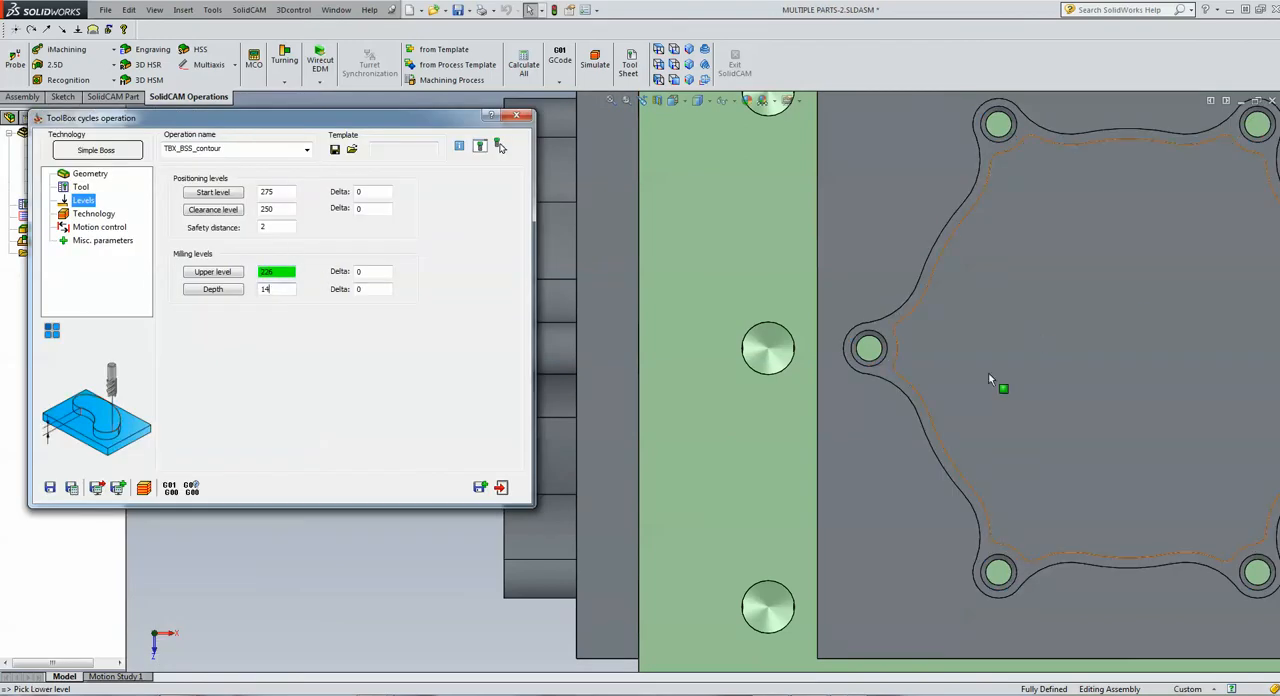
click(898, 513)
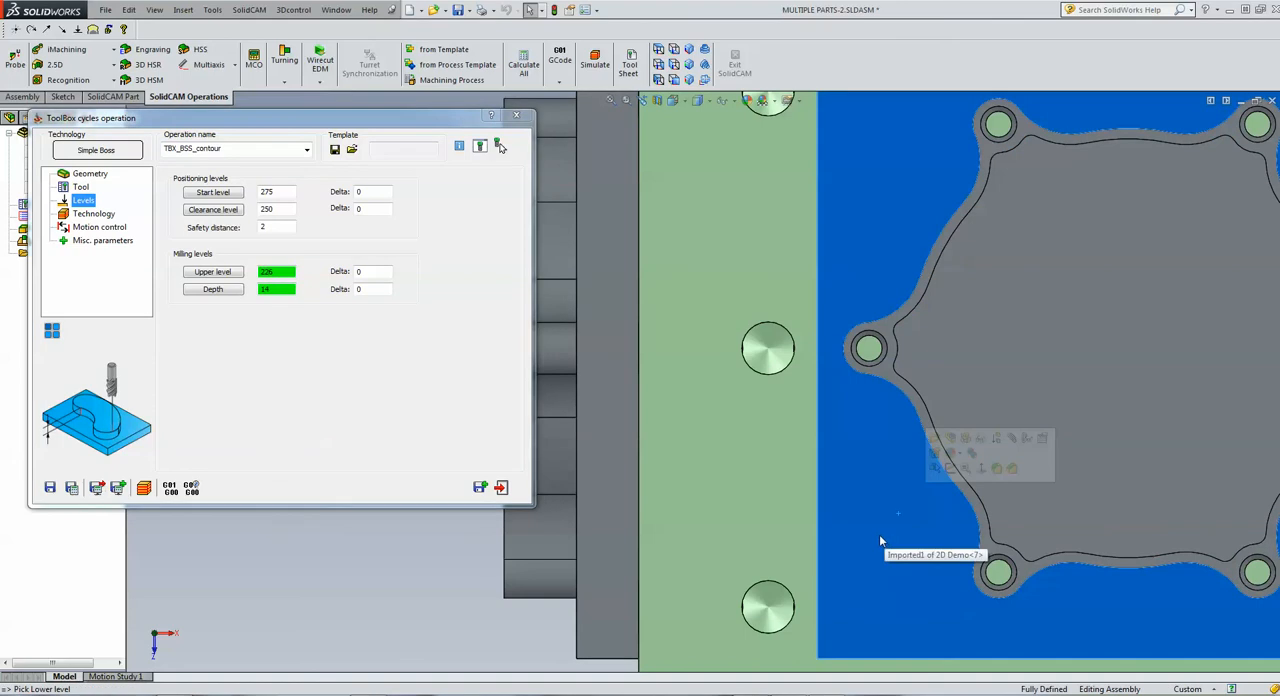
Add a translate matrix transformation to the operation with 2 copies on X at step 209 and 3 copies on Y at step 200
click(108, 216)
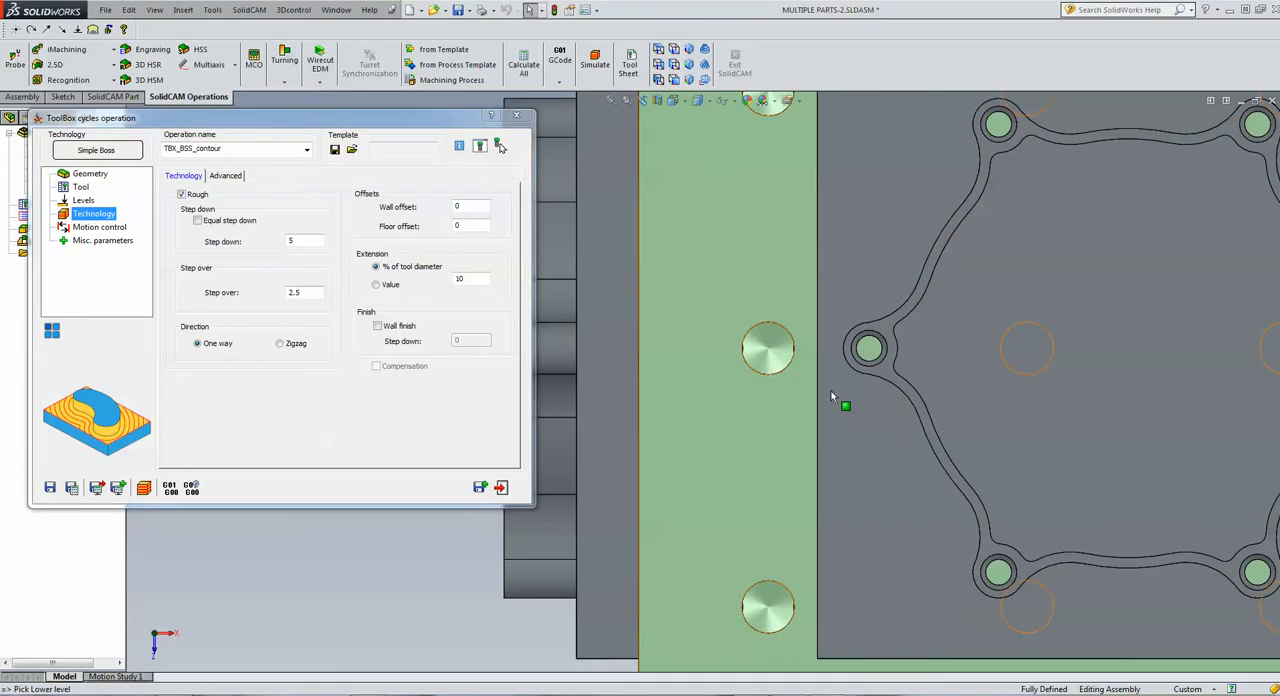
scroll(932, 399, up, 5)
scroll(932, 399, up, 4)
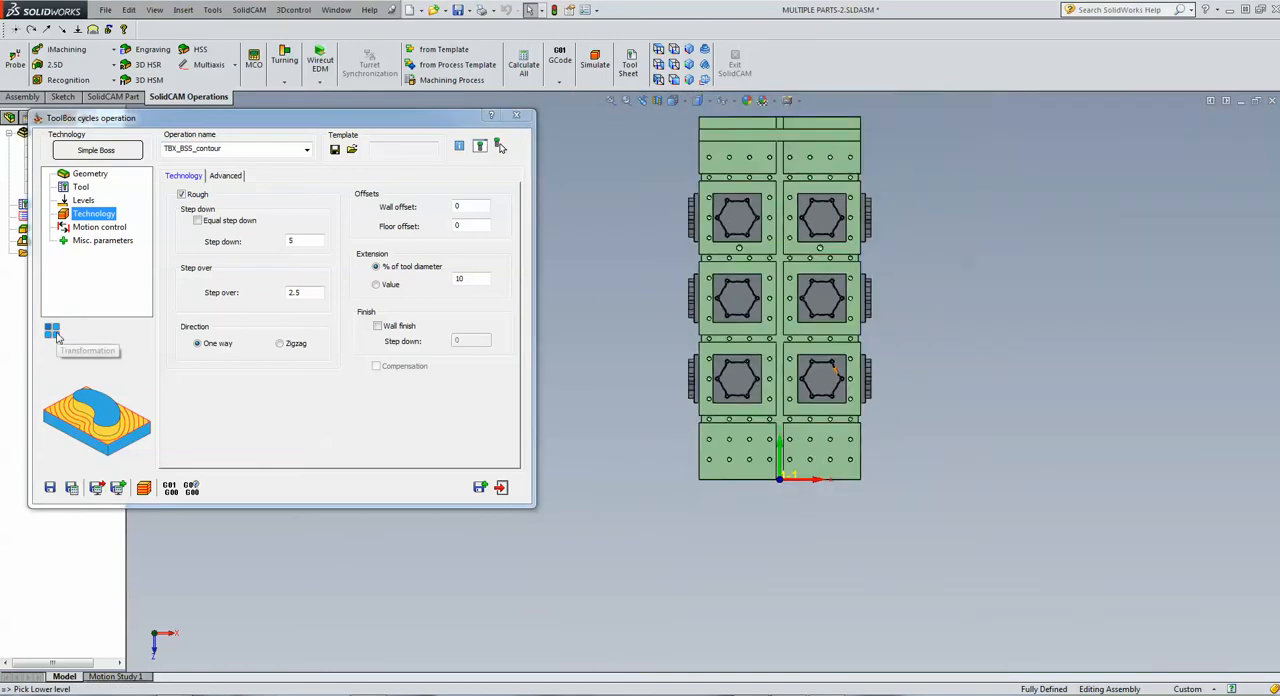
click(52, 331)
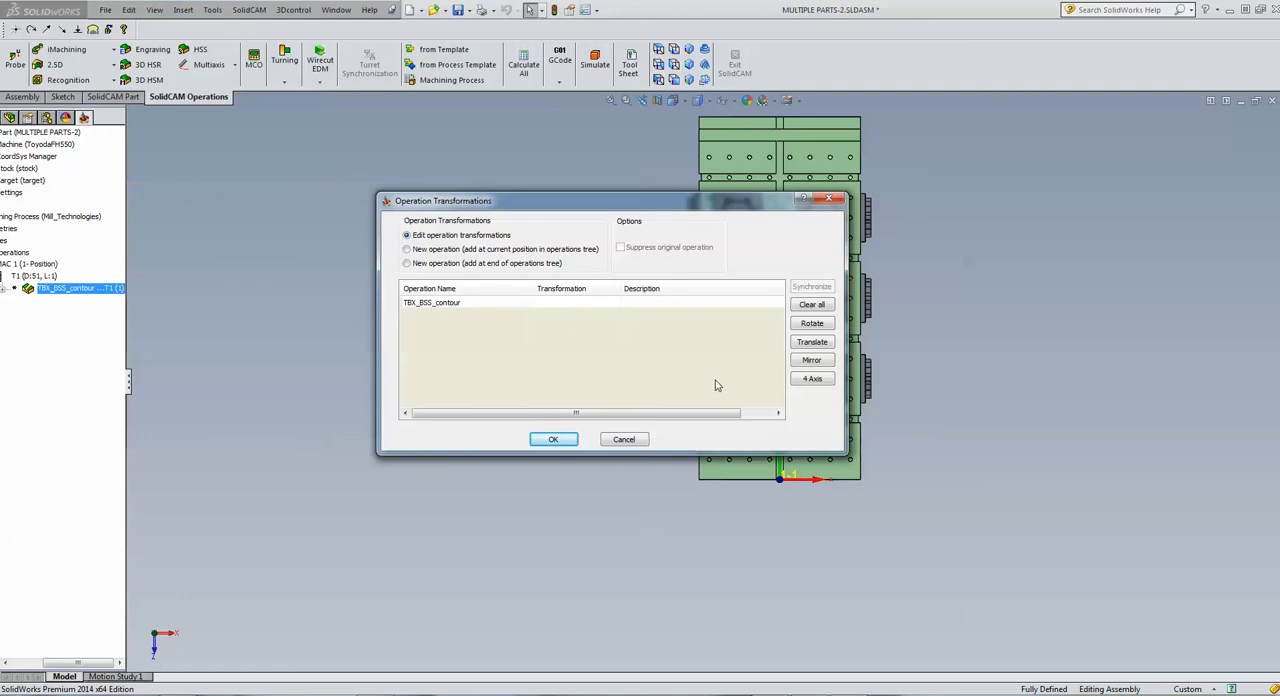
click(812, 343)
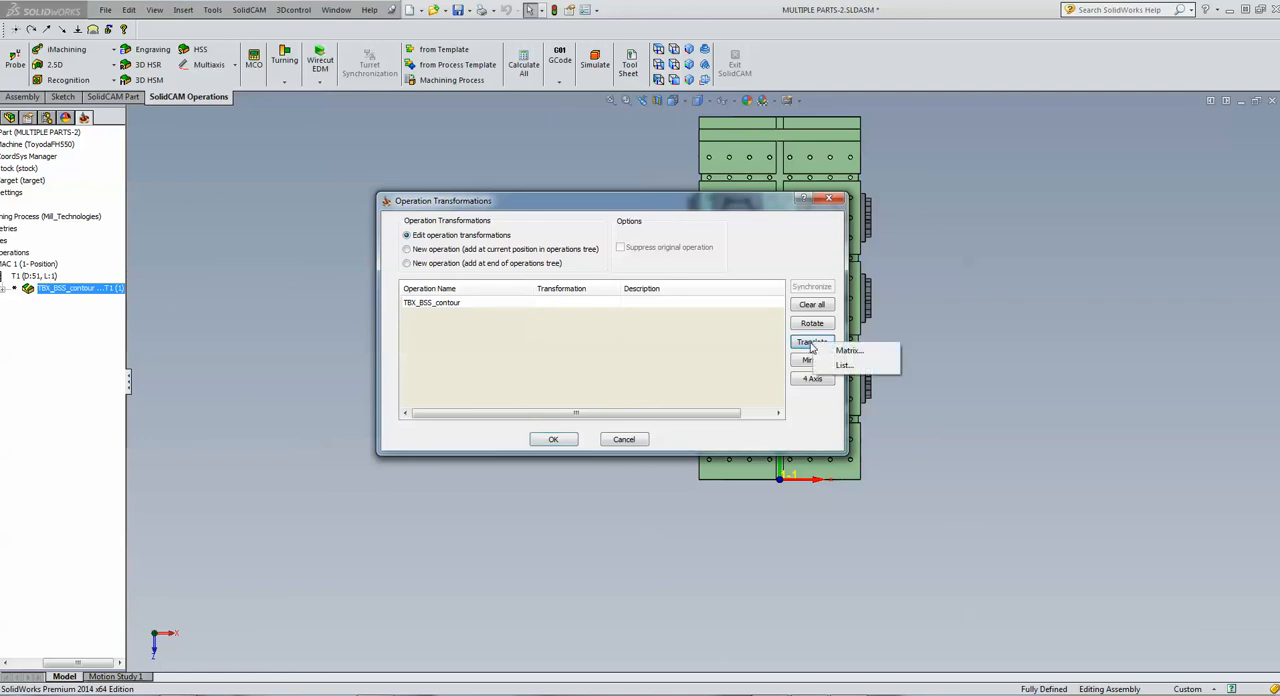
click(849, 351)
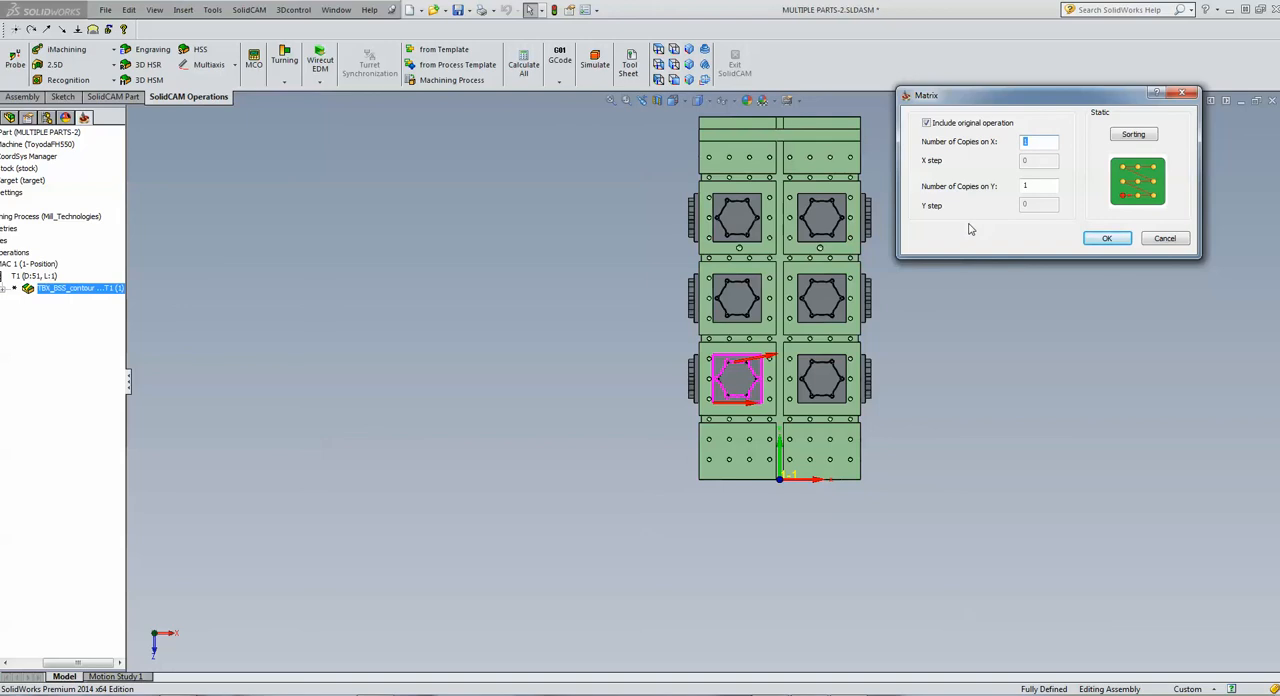
text(2)
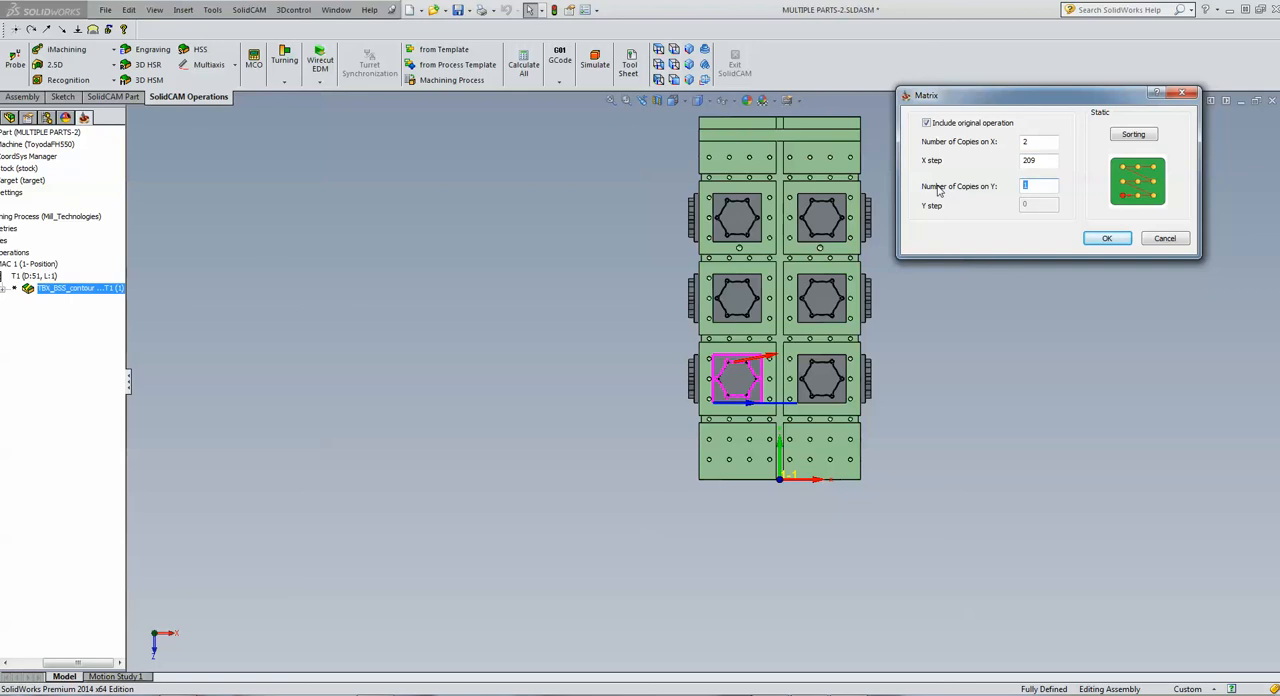
text(3)
double_click(1037, 206)
text(200)
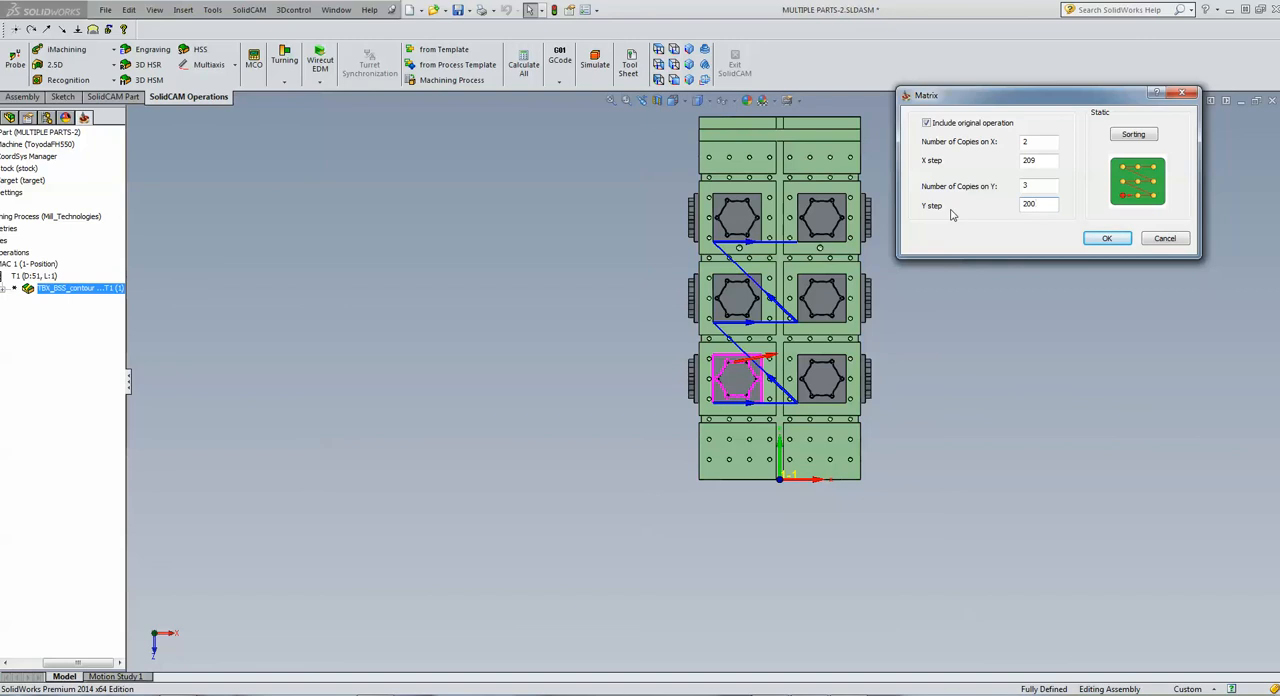
Sort the matrix copies one-way by columns, running upward from the lower-left part, and accept the matrix
click(1138, 140)
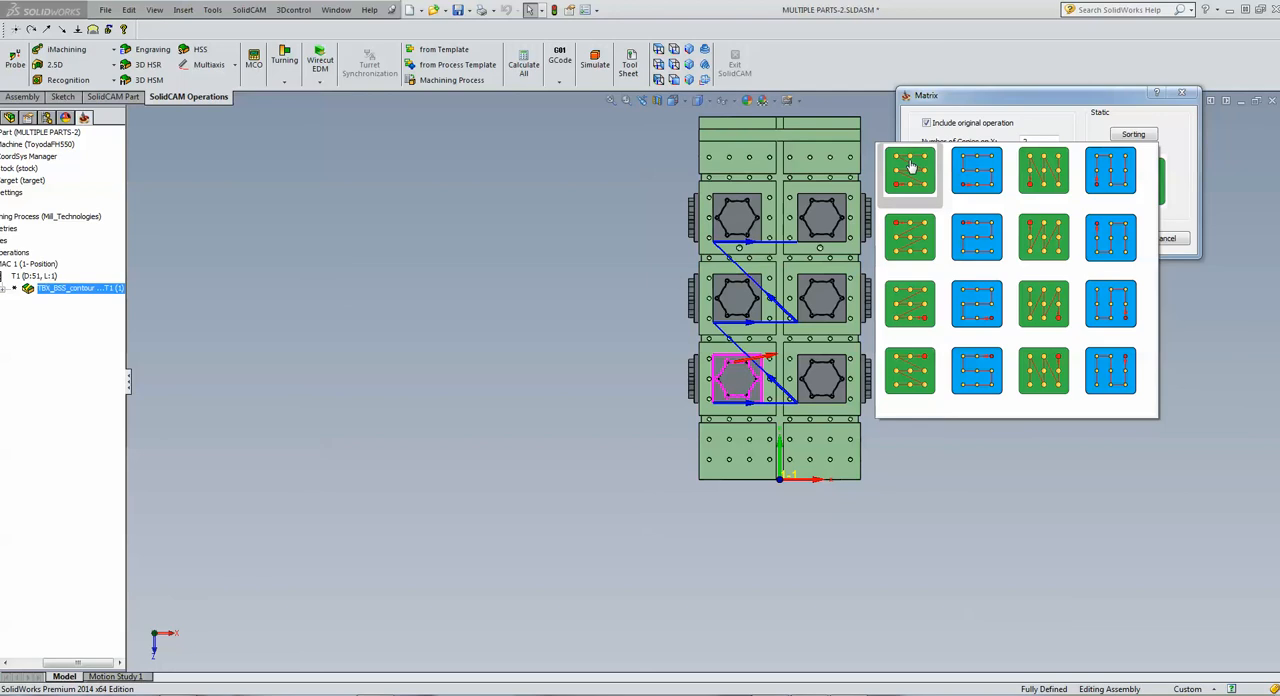
click(1037, 181)
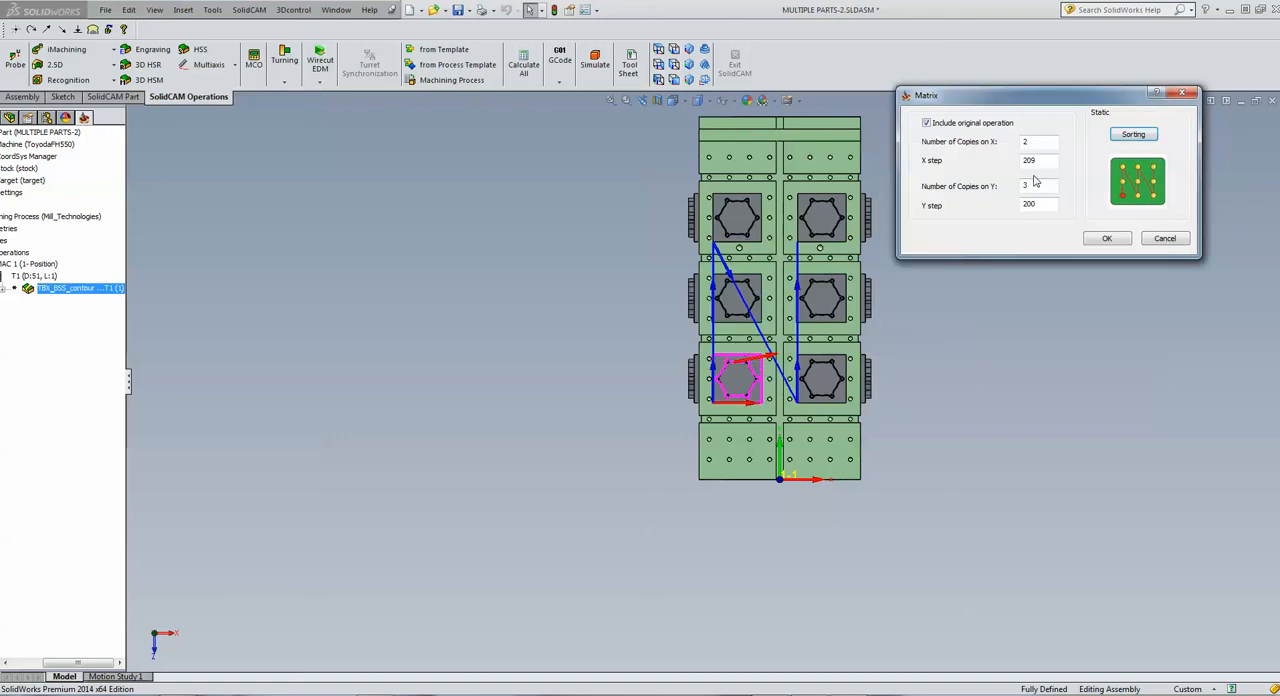
click(1120, 239)
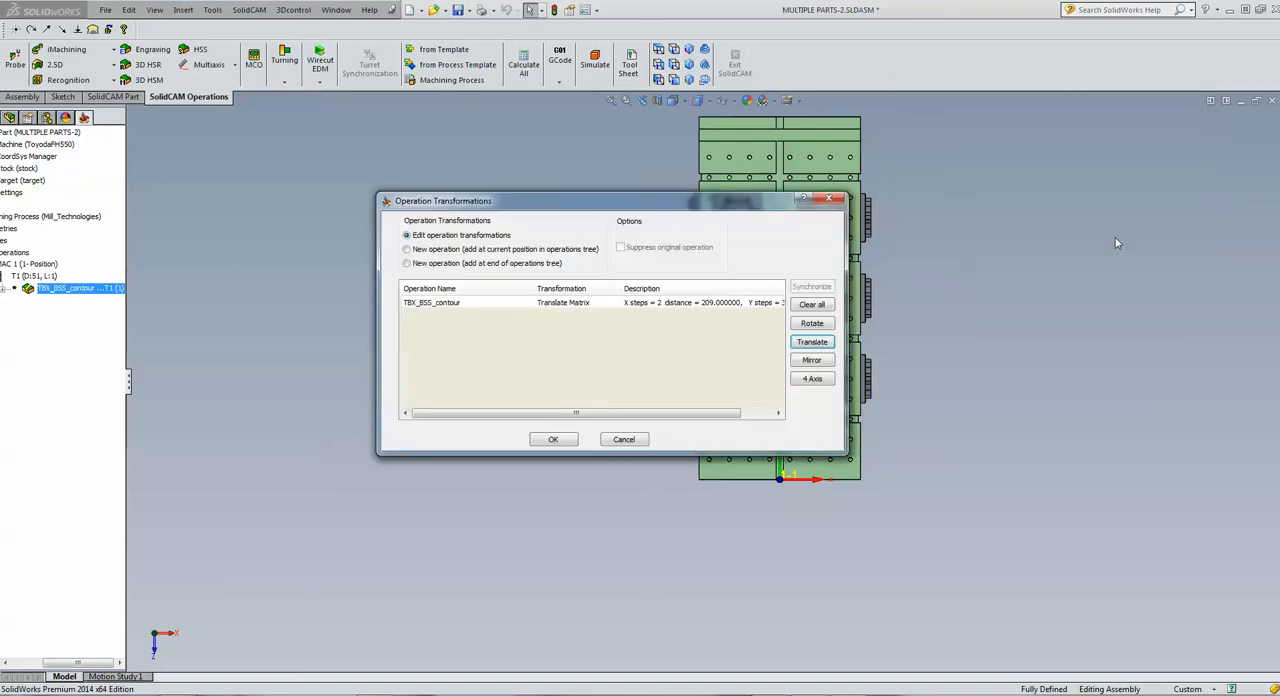
Add a 4-axis rotation that includes the original operation, inserting 3 steps of 90 degrees with zero offset
click(810, 379)
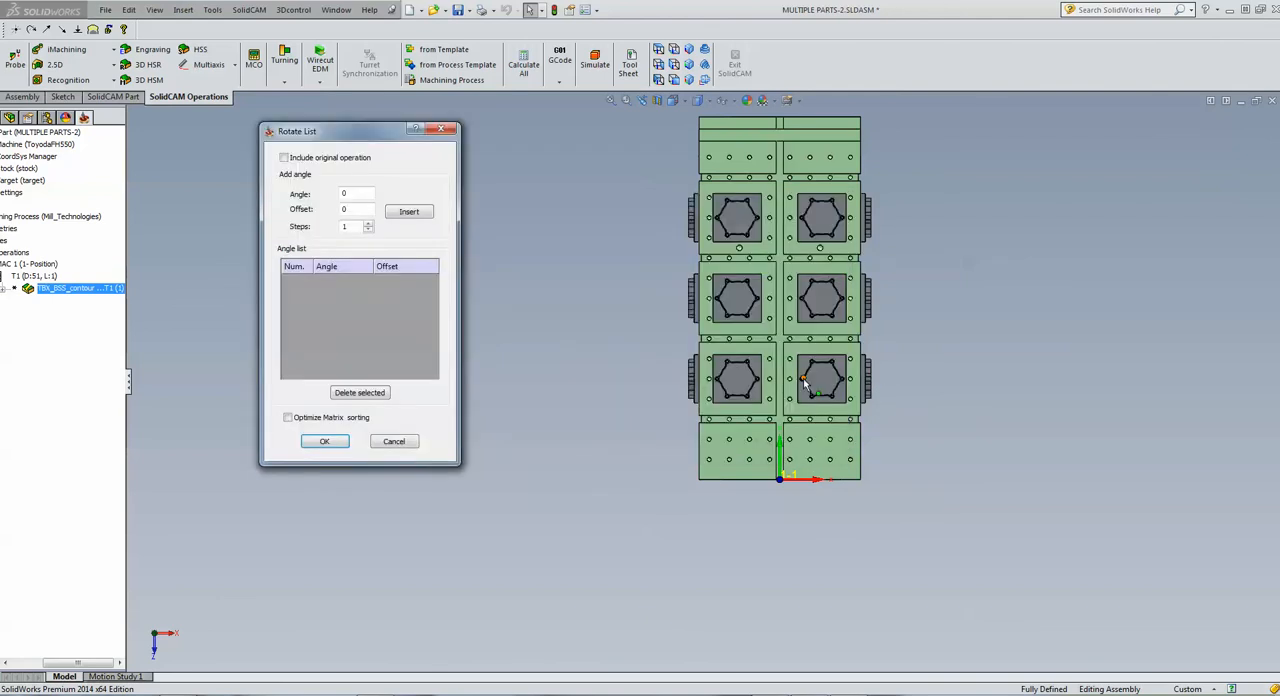
click(284, 159)
double_click(359, 192)
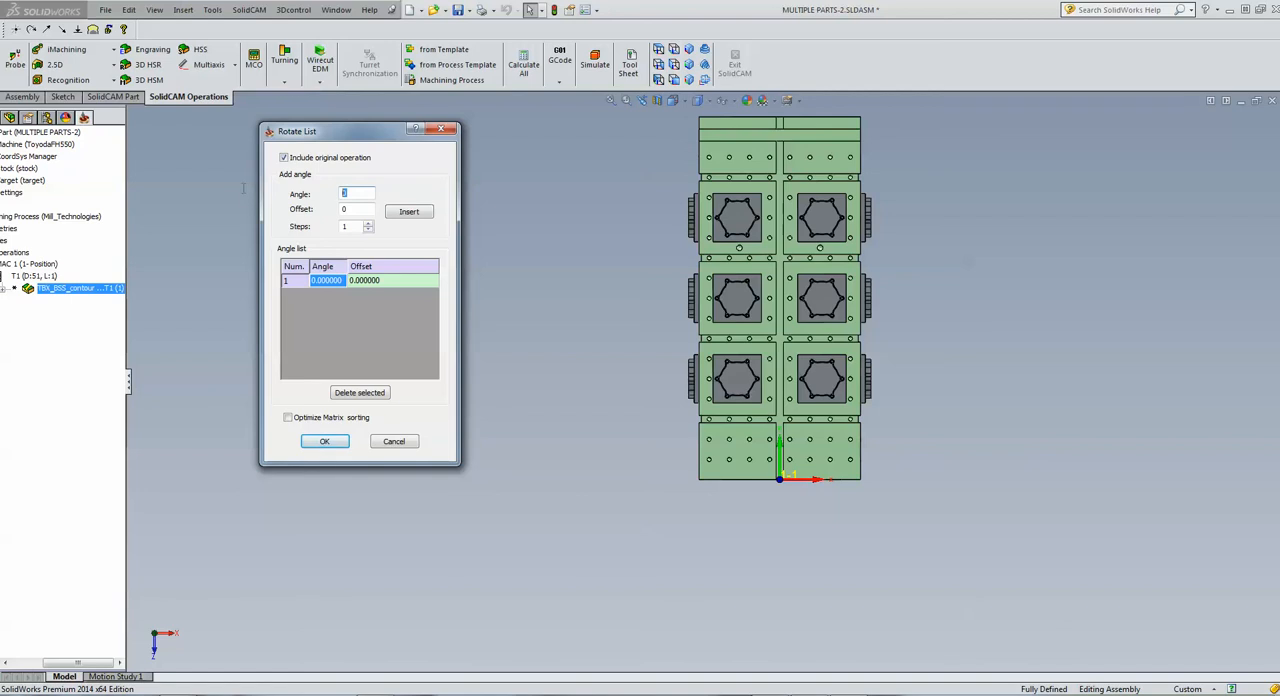
text(90)
click(409, 211)
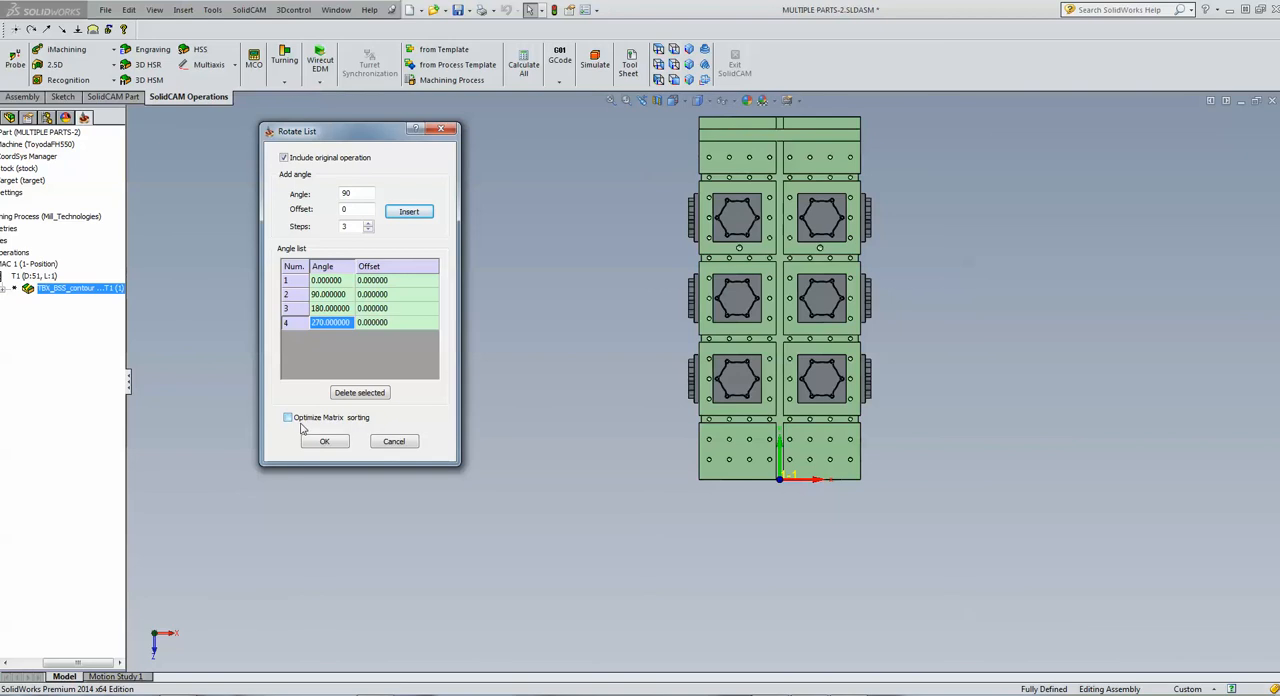
click(324, 443)
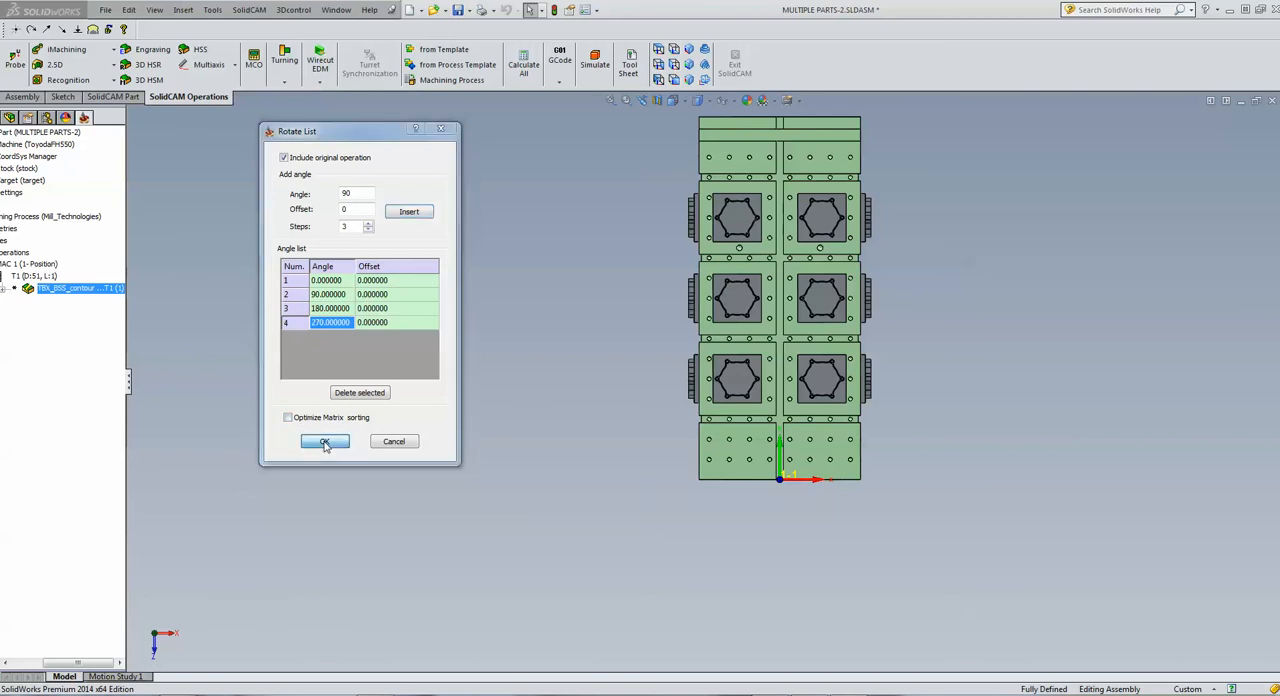
Accept the operation transformations, calculate the Simple Boss operation, and simulate it with solid verification across the tombstone faces
click(553, 440)
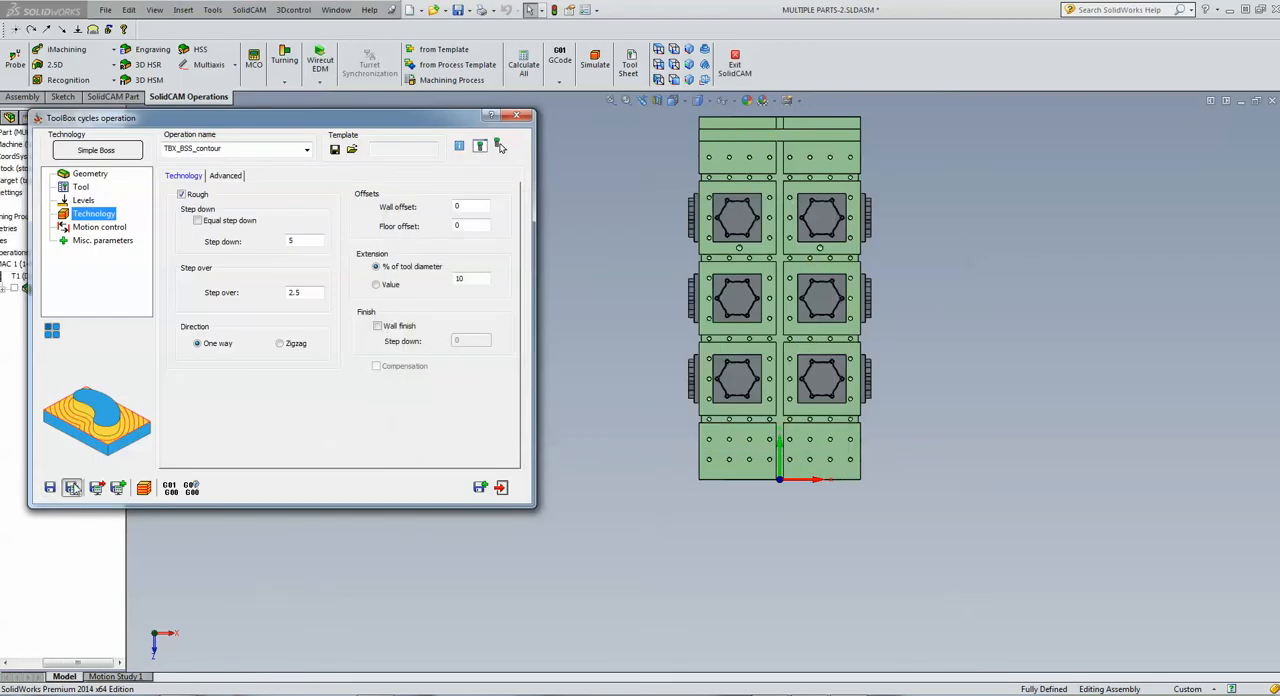
click(144, 488)
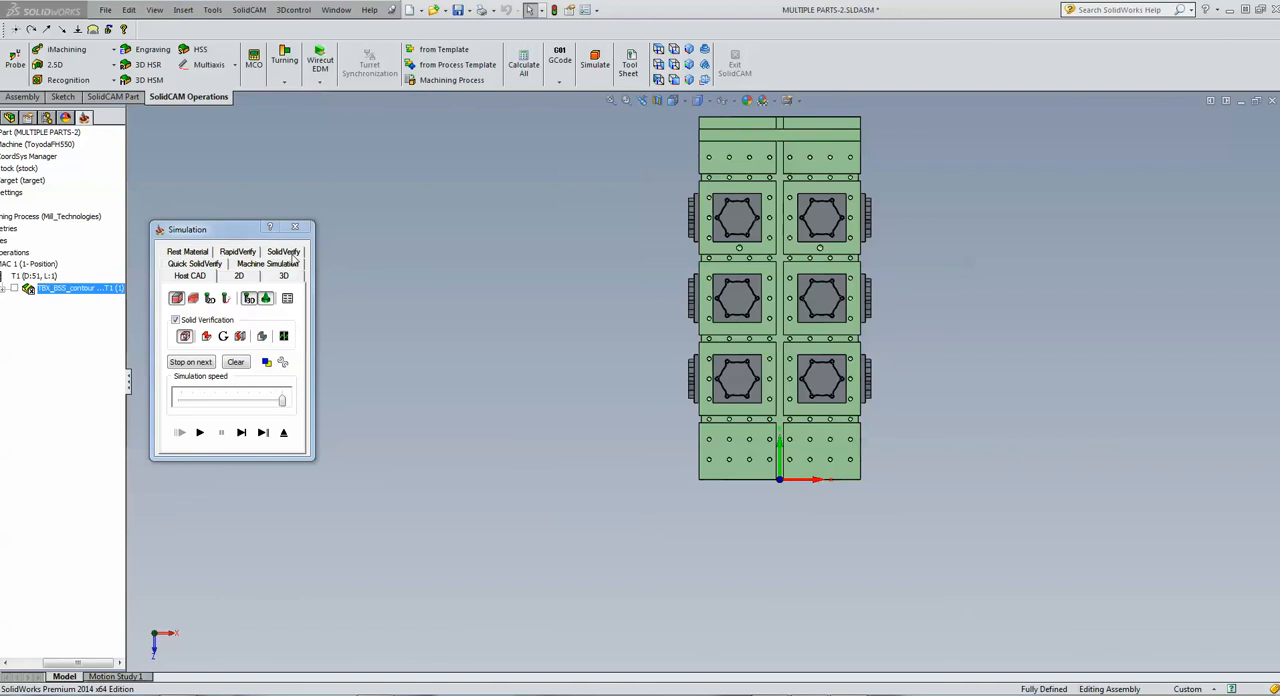
click(199, 432)
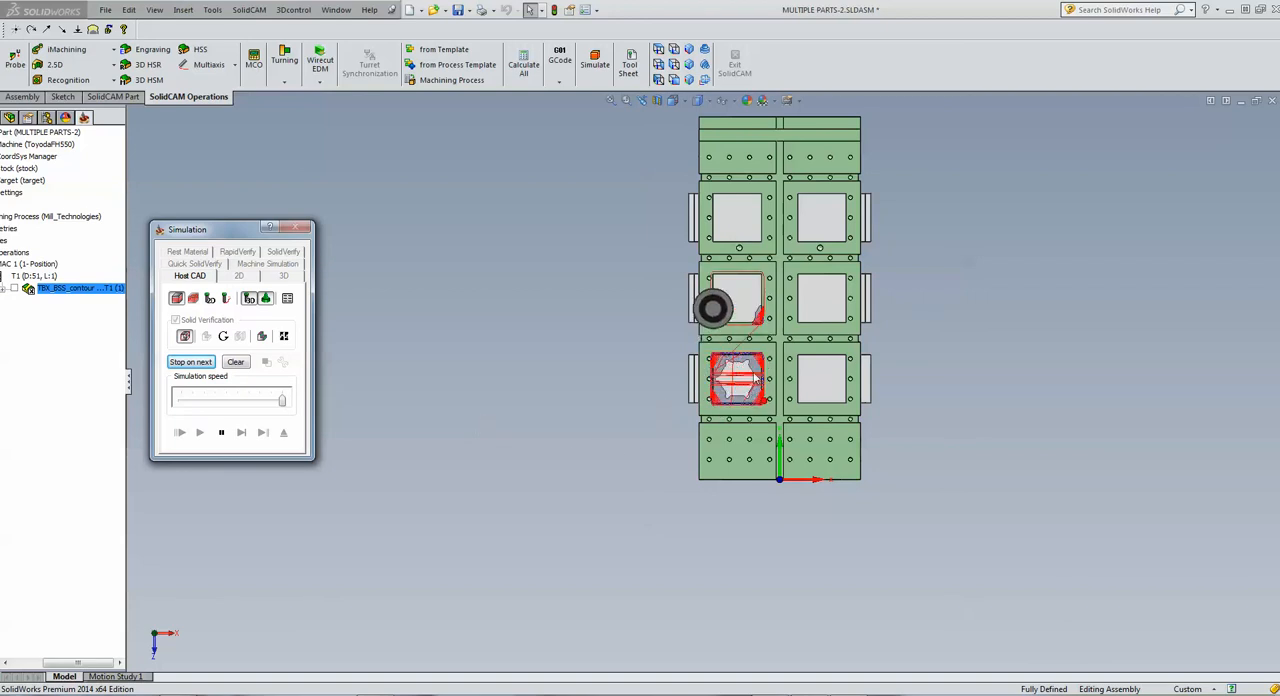
click(625, 314)
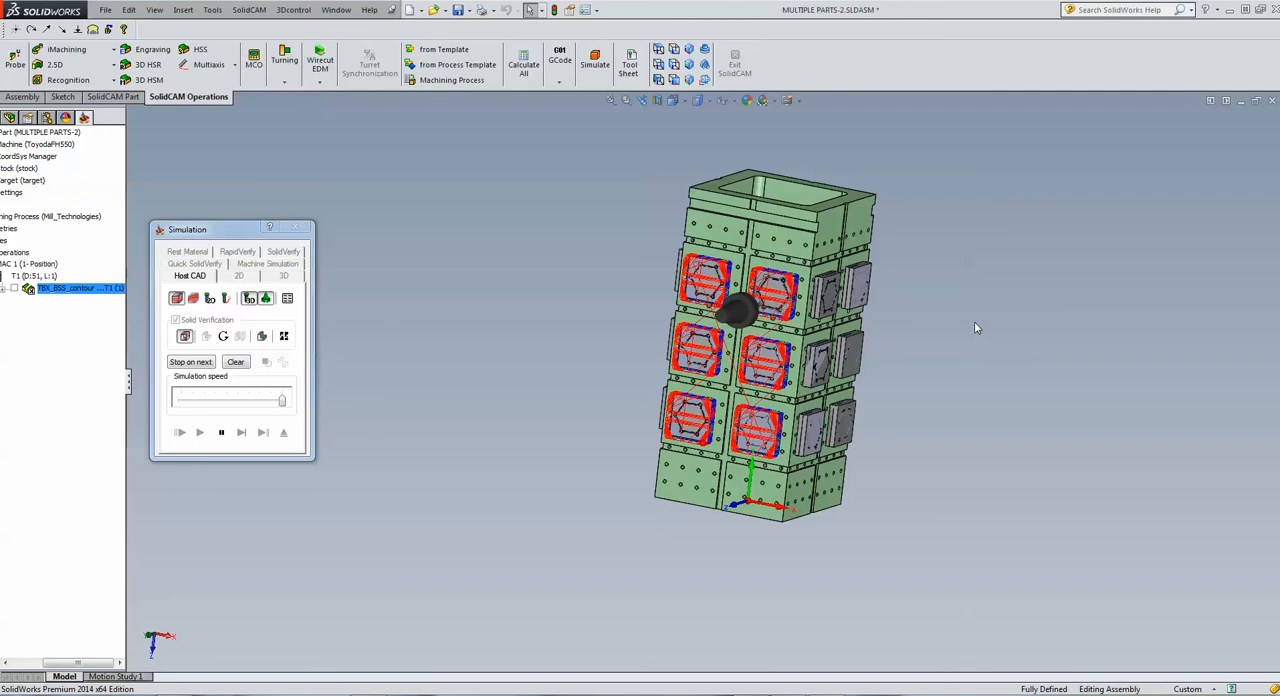
scroll(973, 327, down, 3)
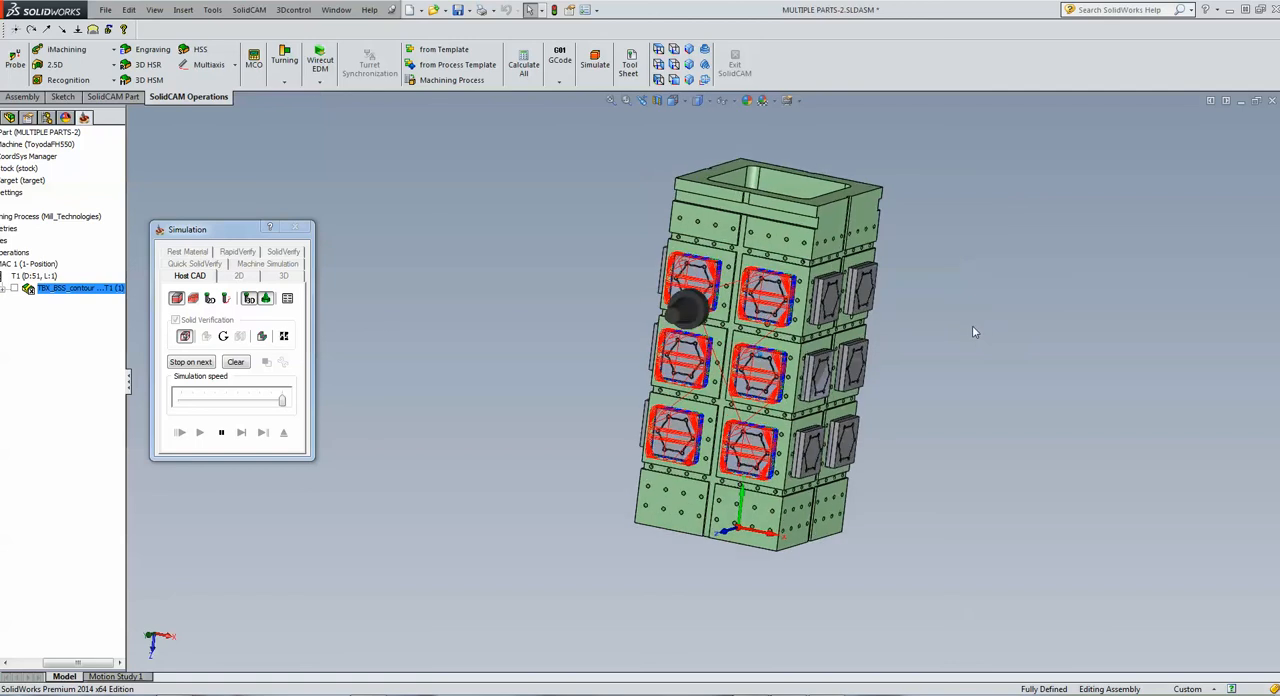
middle_drag(975, 332, 434, 358)
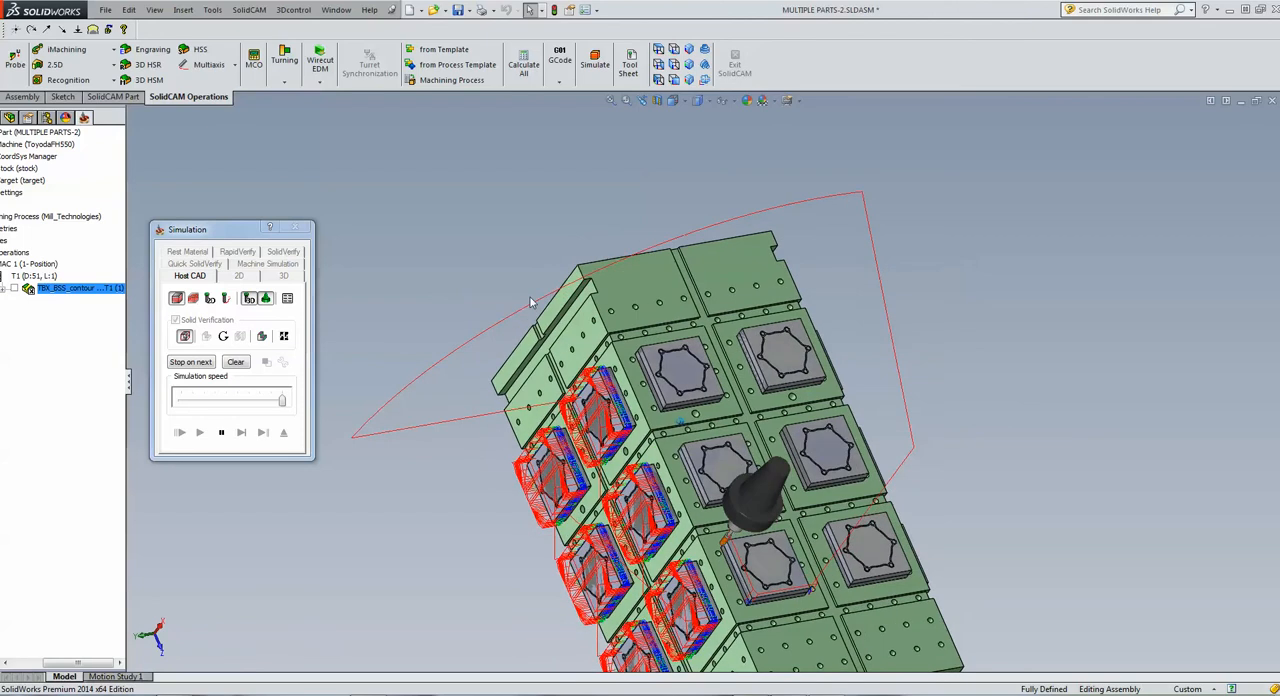
middle_drag(889, 209, 860, 358)
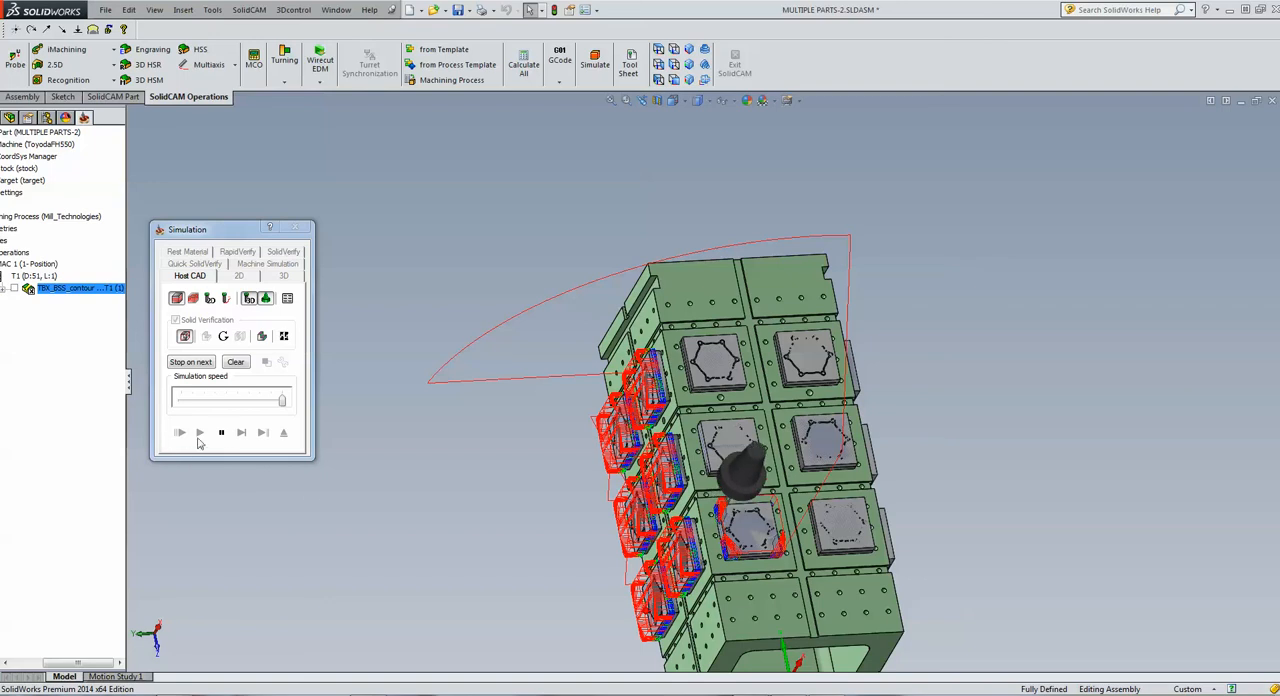
click(283, 432)
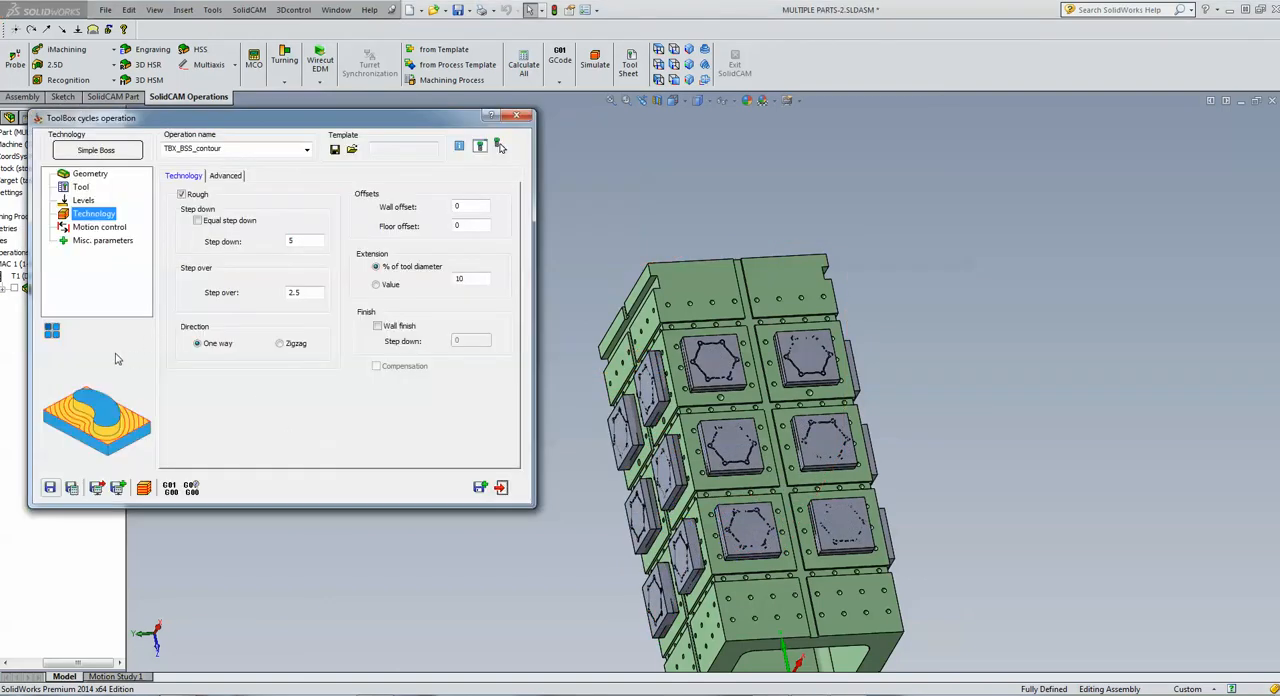
Enable Optimize Matrix sorting in the operation's 4-axis rotation list, check the matrix sorting, and accept the transformations
click(52, 330)
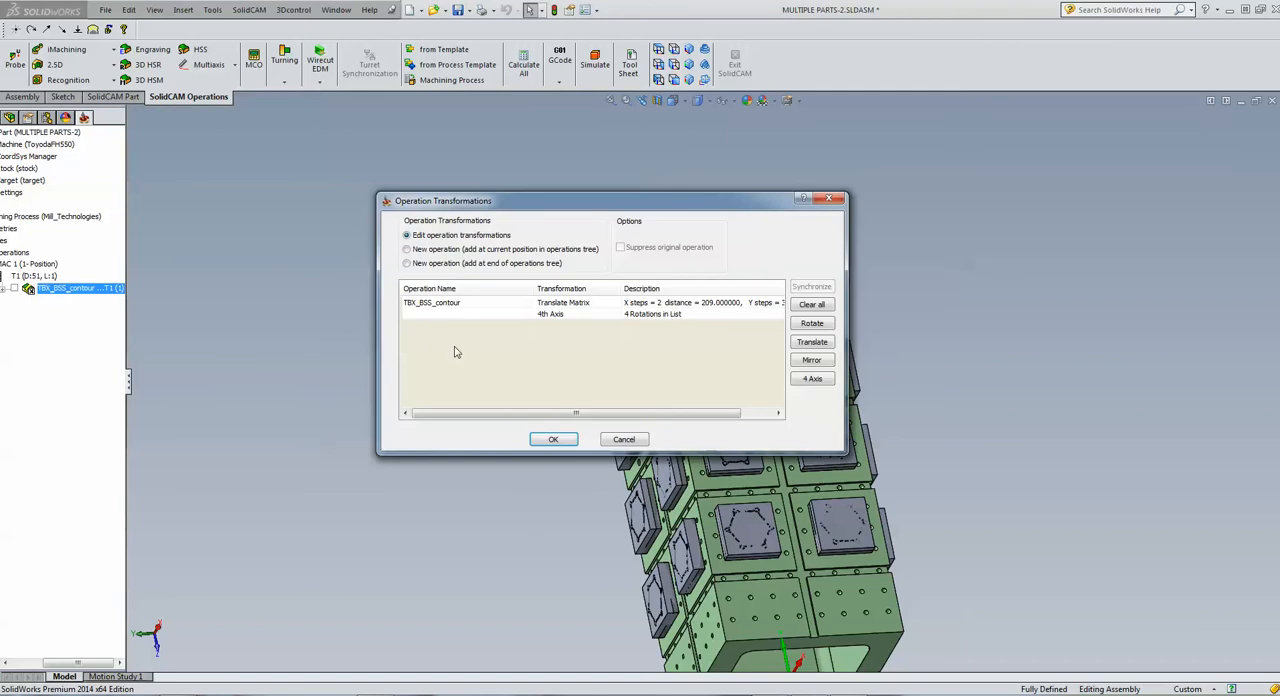
double_click(557, 316)
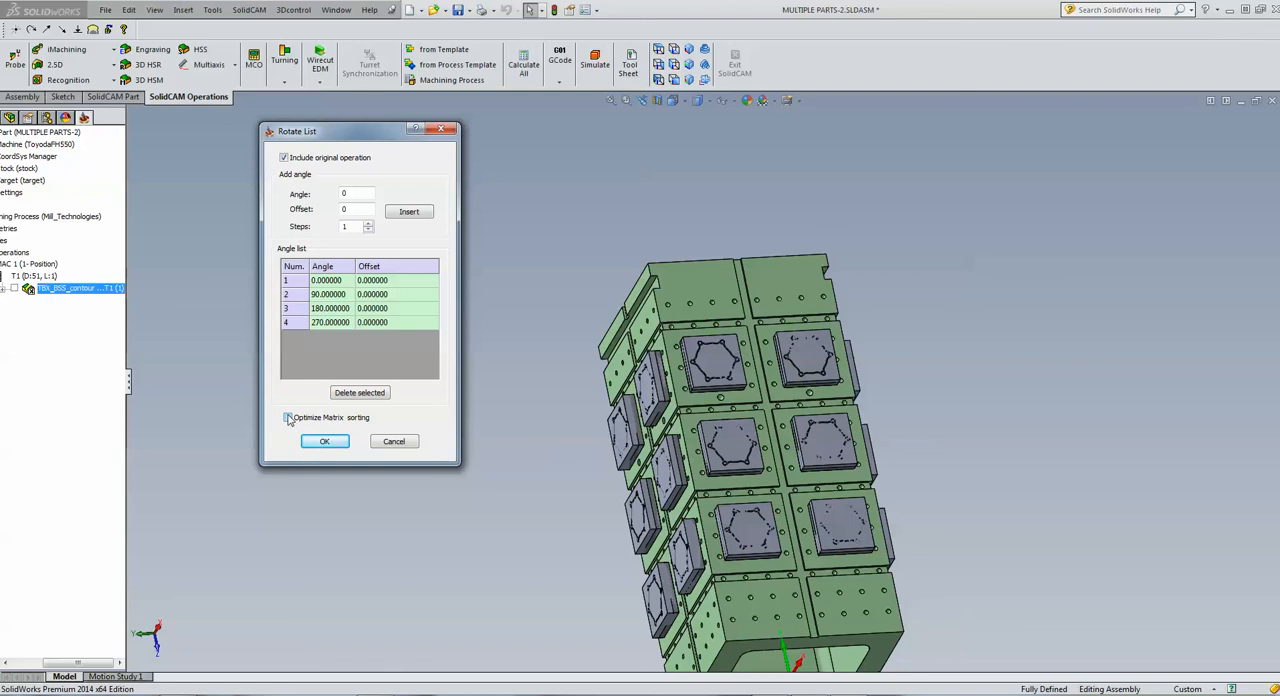
click(318, 442)
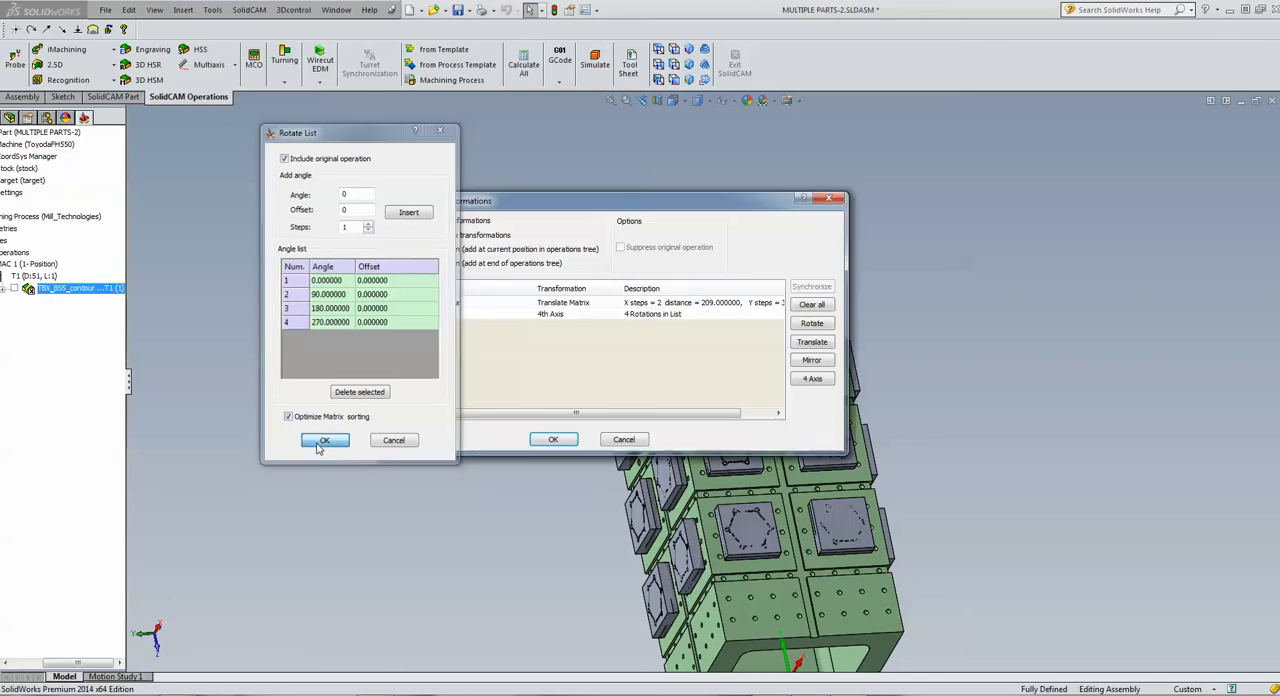
double_click(545, 304)
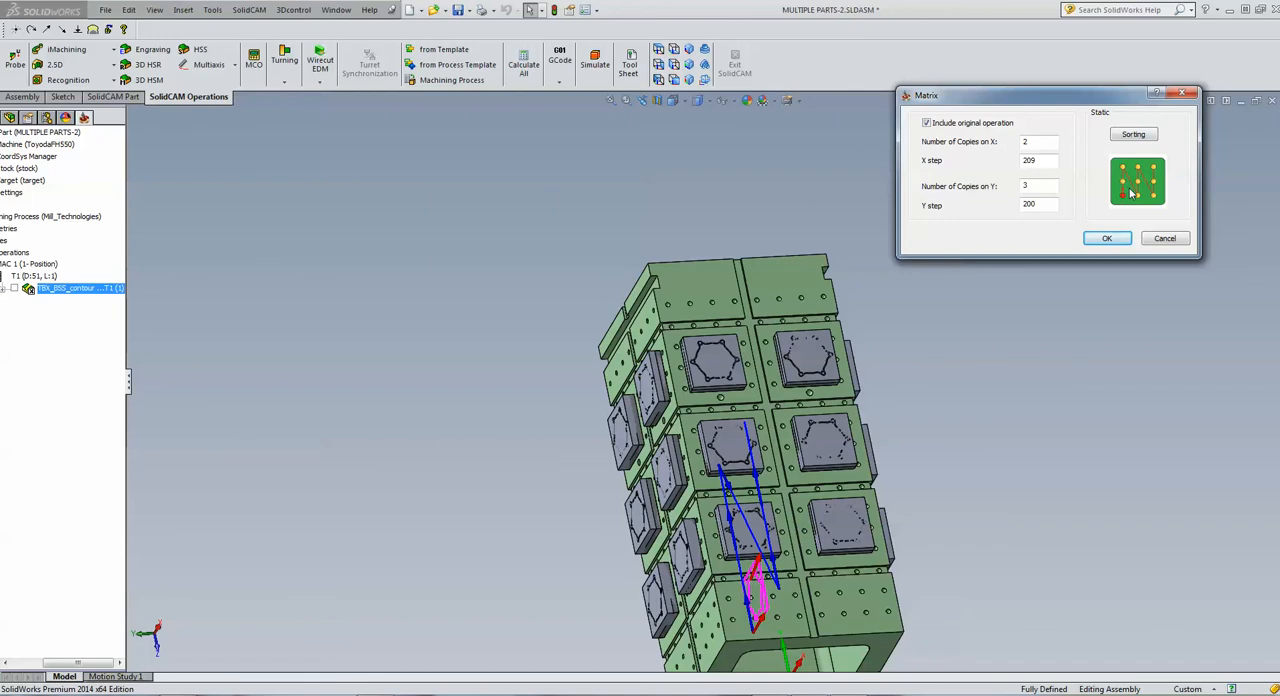
click(1165, 238)
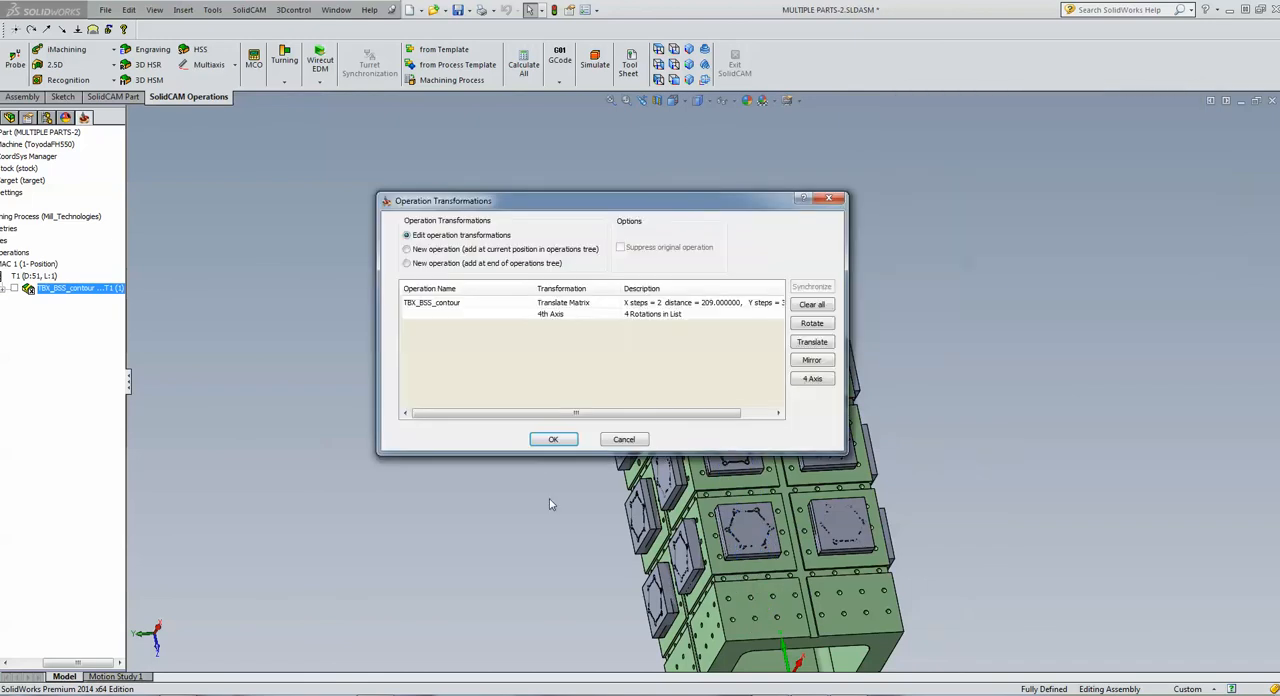
click(555, 441)
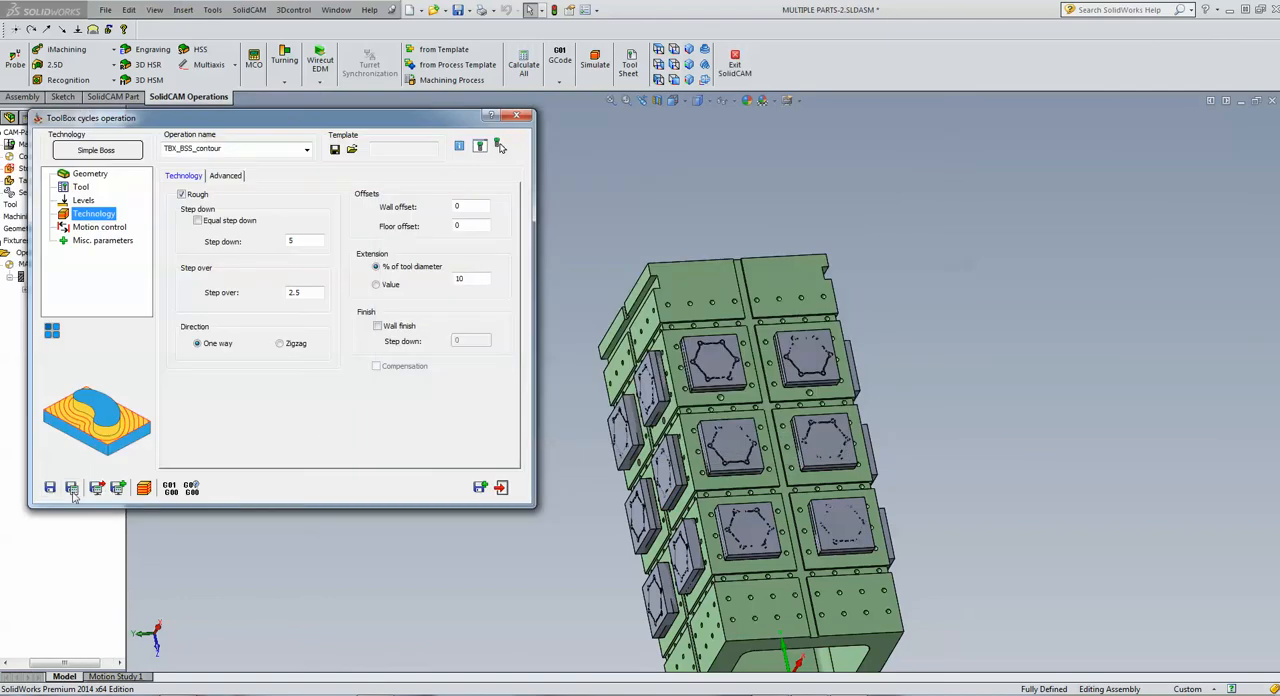
Simulate the operation in Host CAD mode with solid verification off and a reduced simulation speed
click(148, 490)
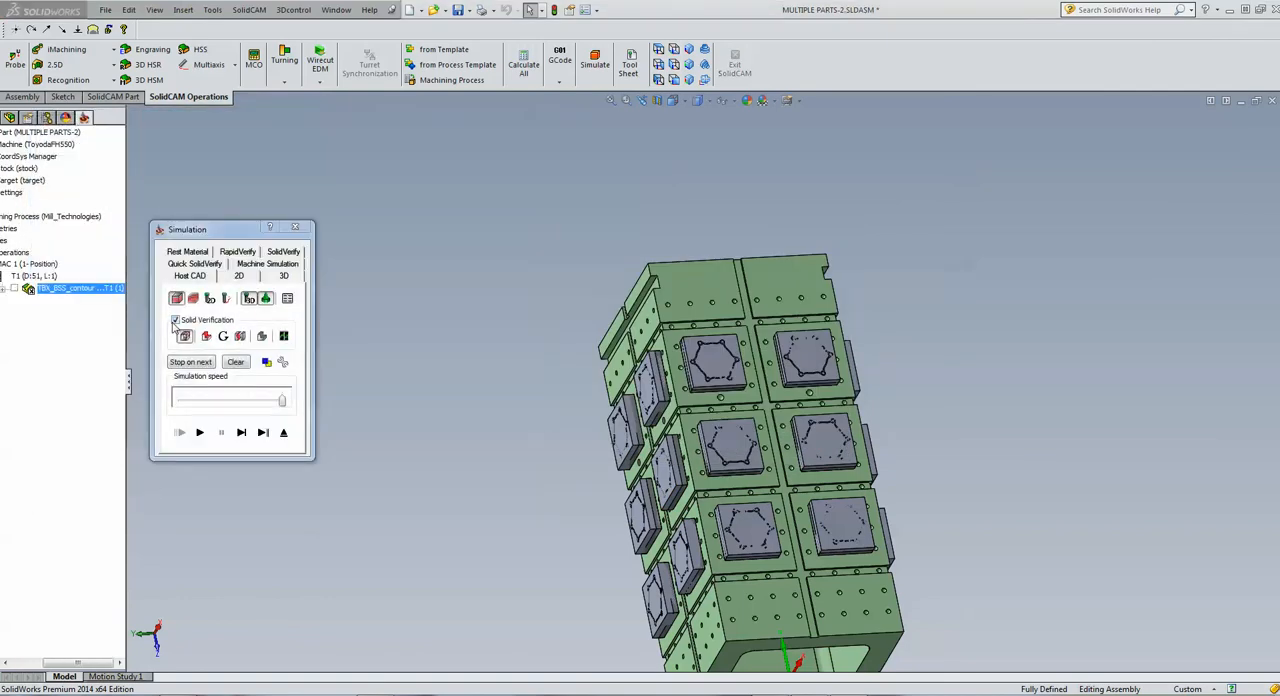
click(175, 320)
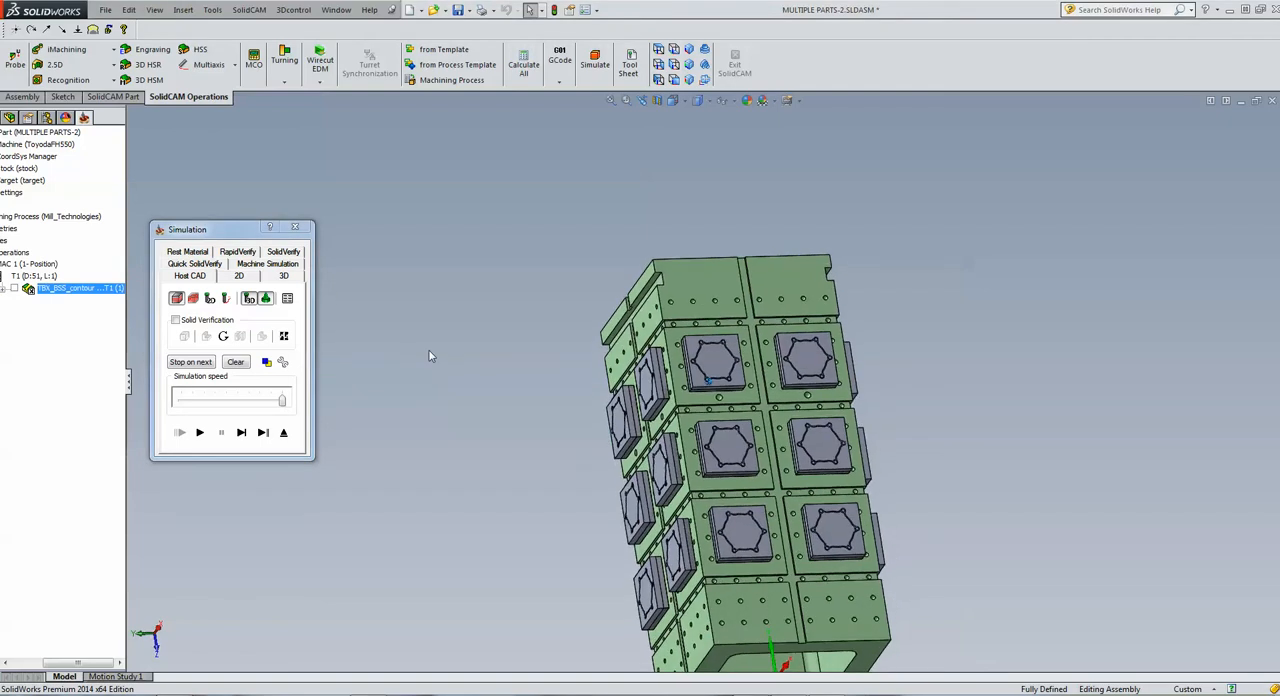
click(238, 403)
click(199, 432)
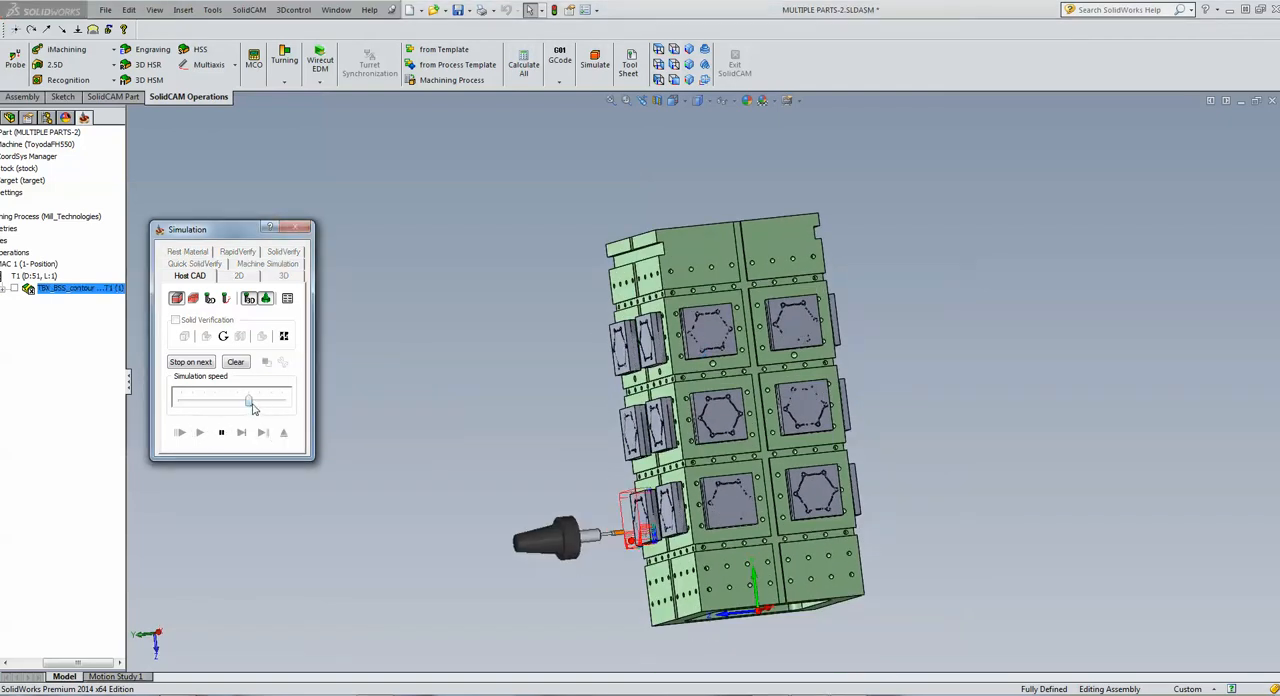
click(493, 463)
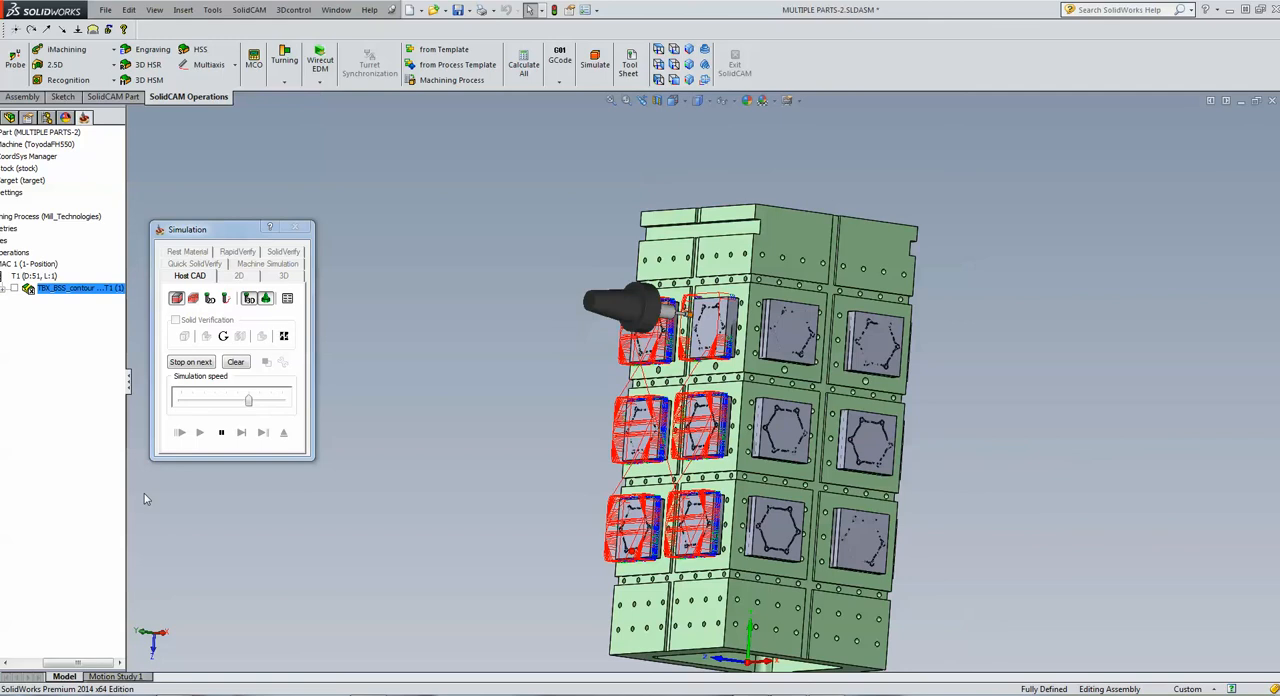
Slow the simulation further and pause it after the first face rotation to examine the tool's starting part, then exit the simulation
click(227, 403)
click(226, 401)
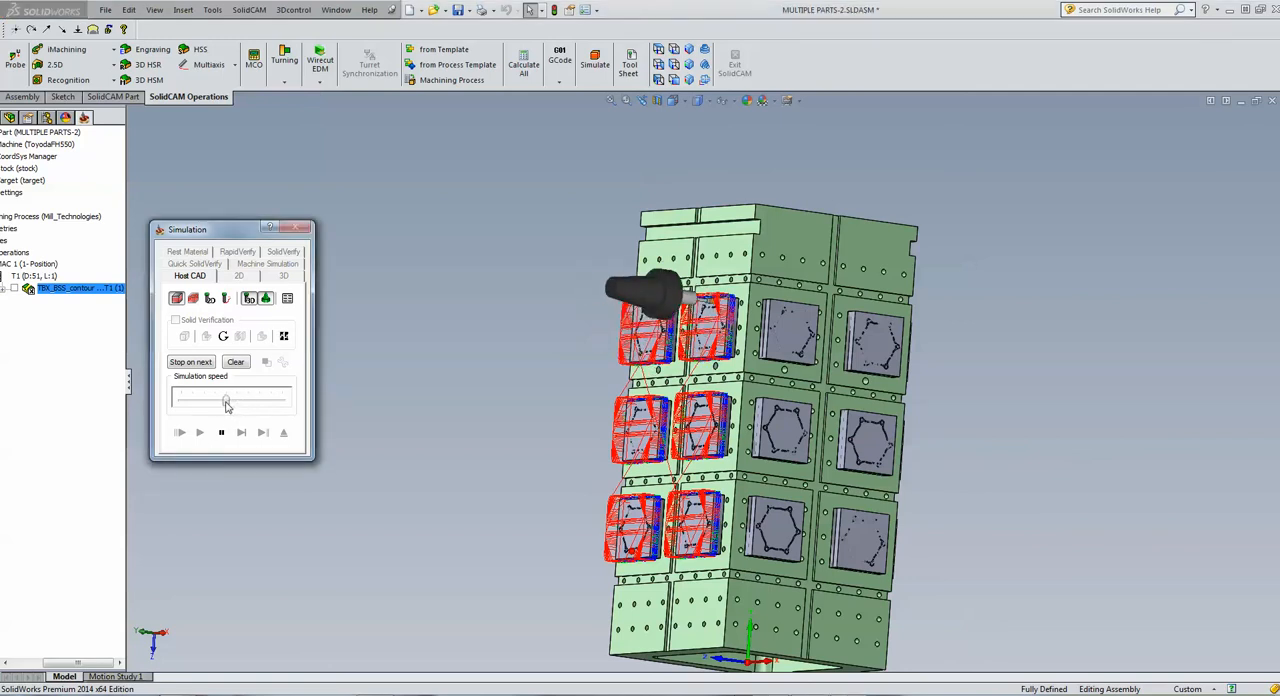
click(227, 404)
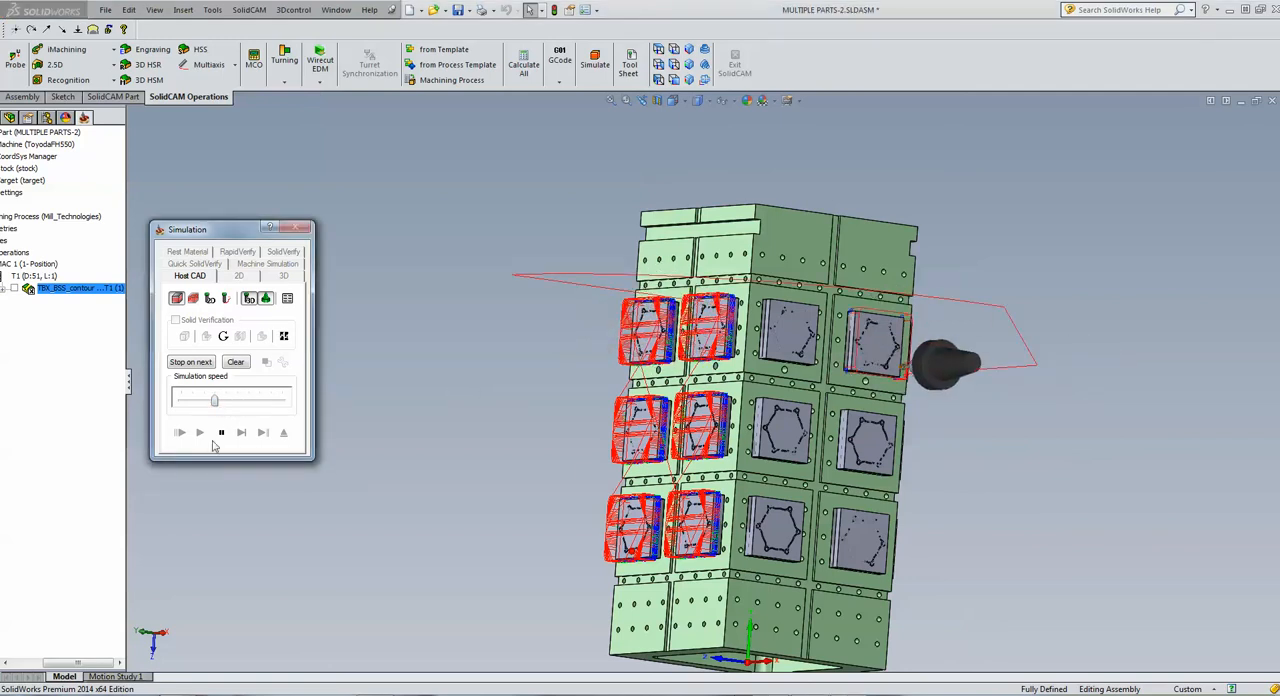
click(221, 432)
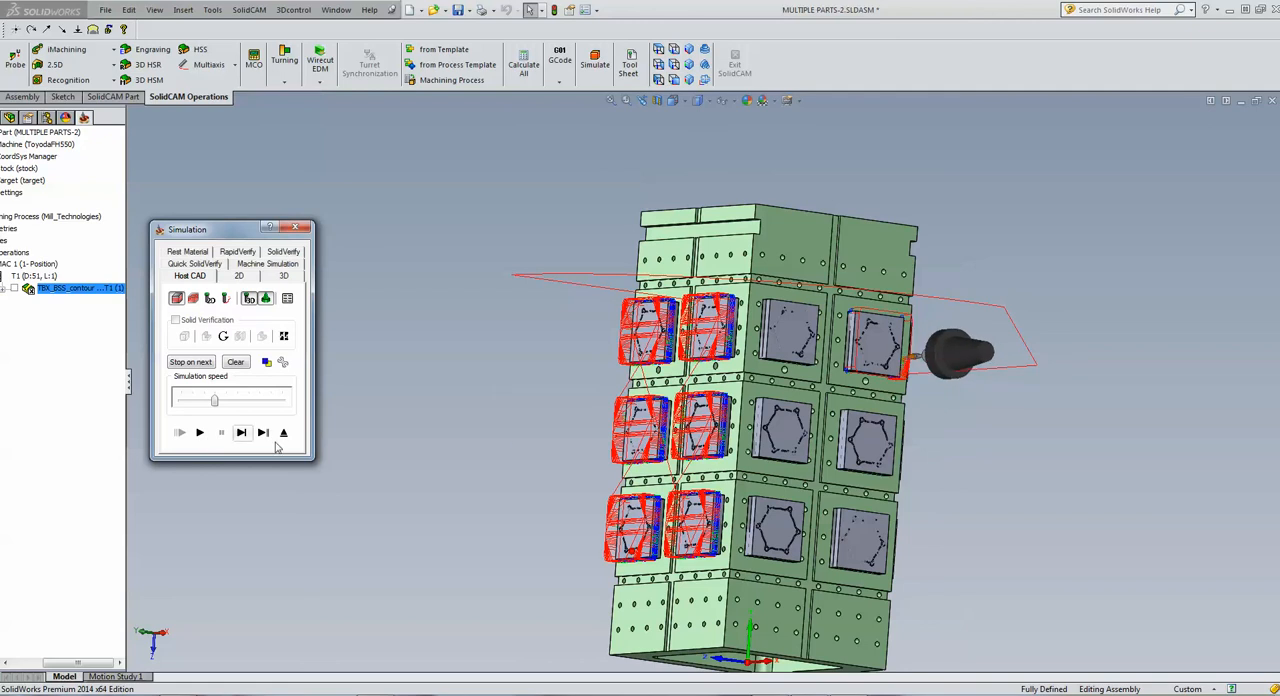
click(497, 431)
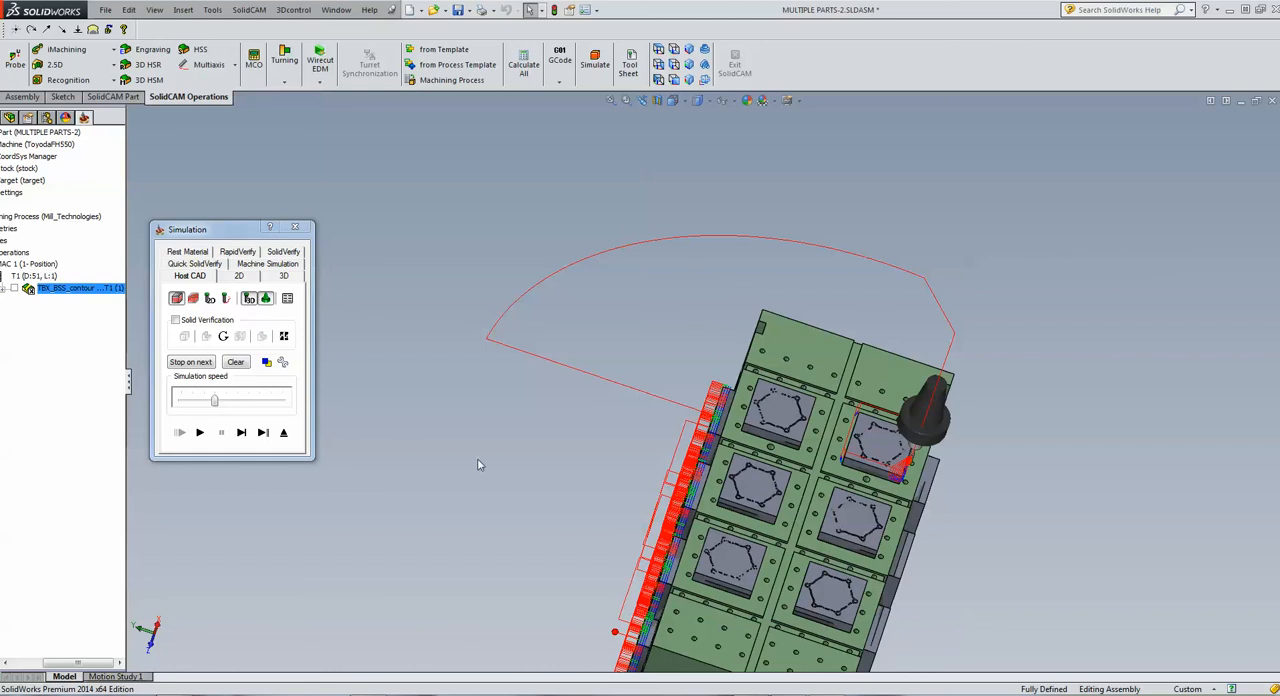
click(199, 432)
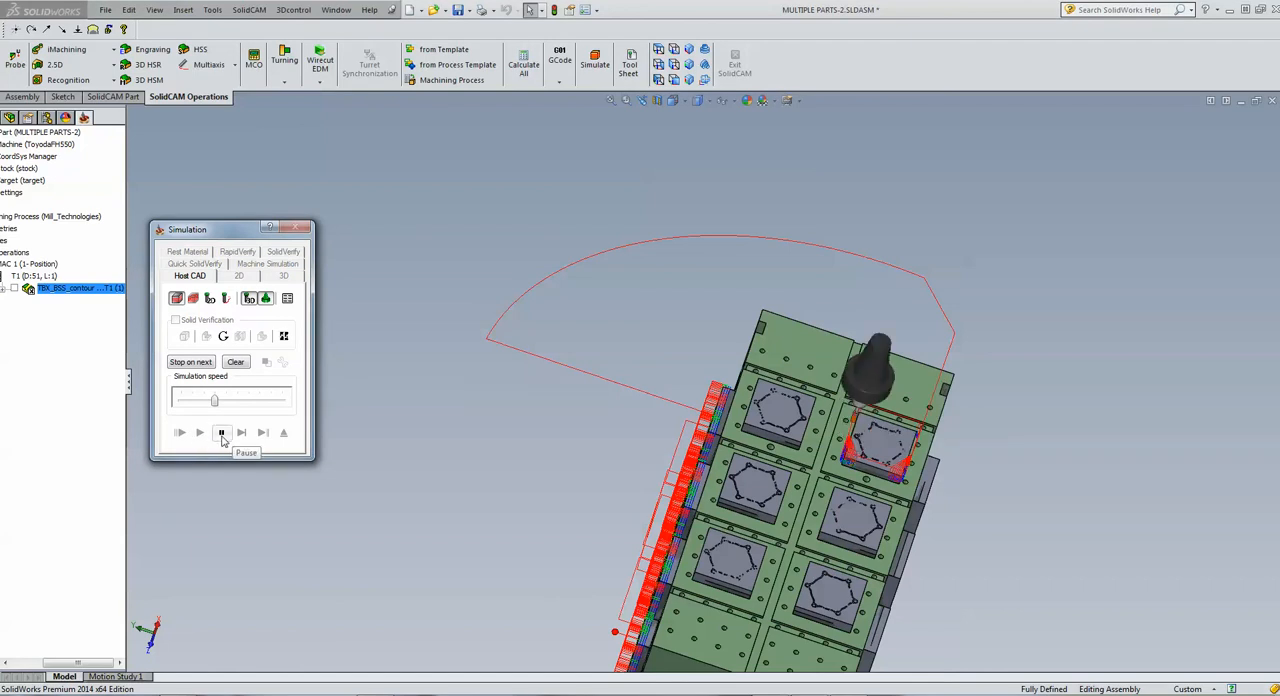
click(222, 434)
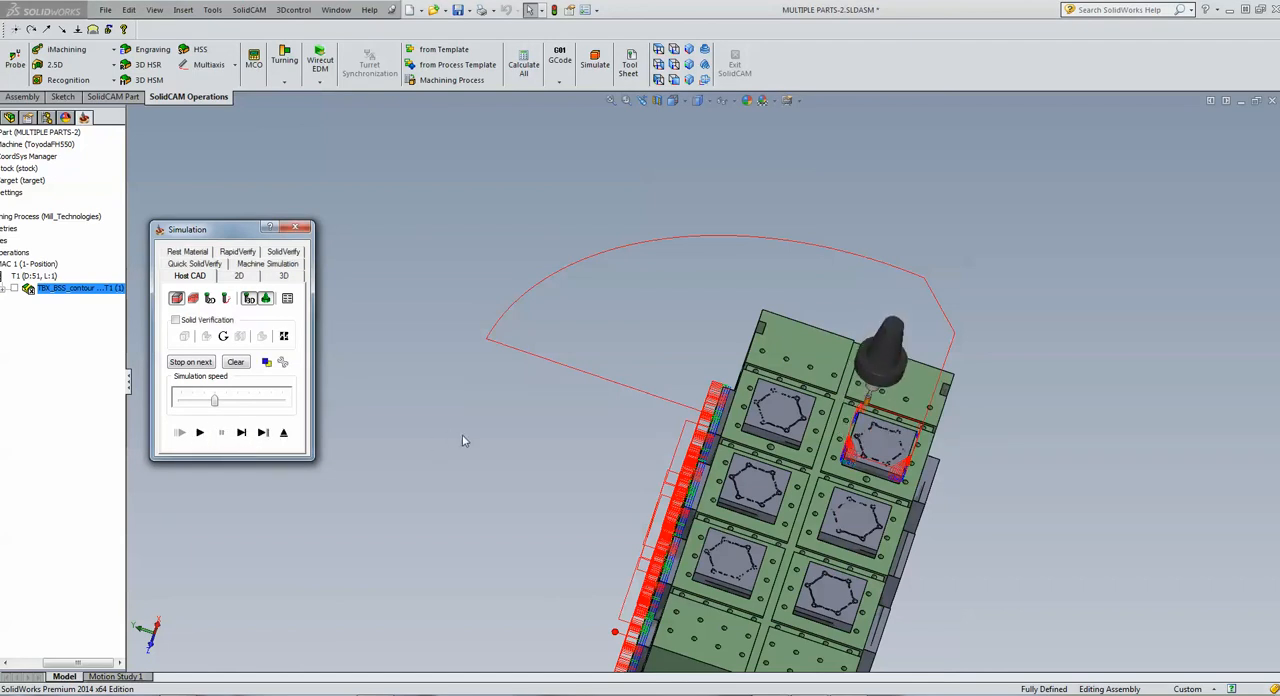
click(285, 434)
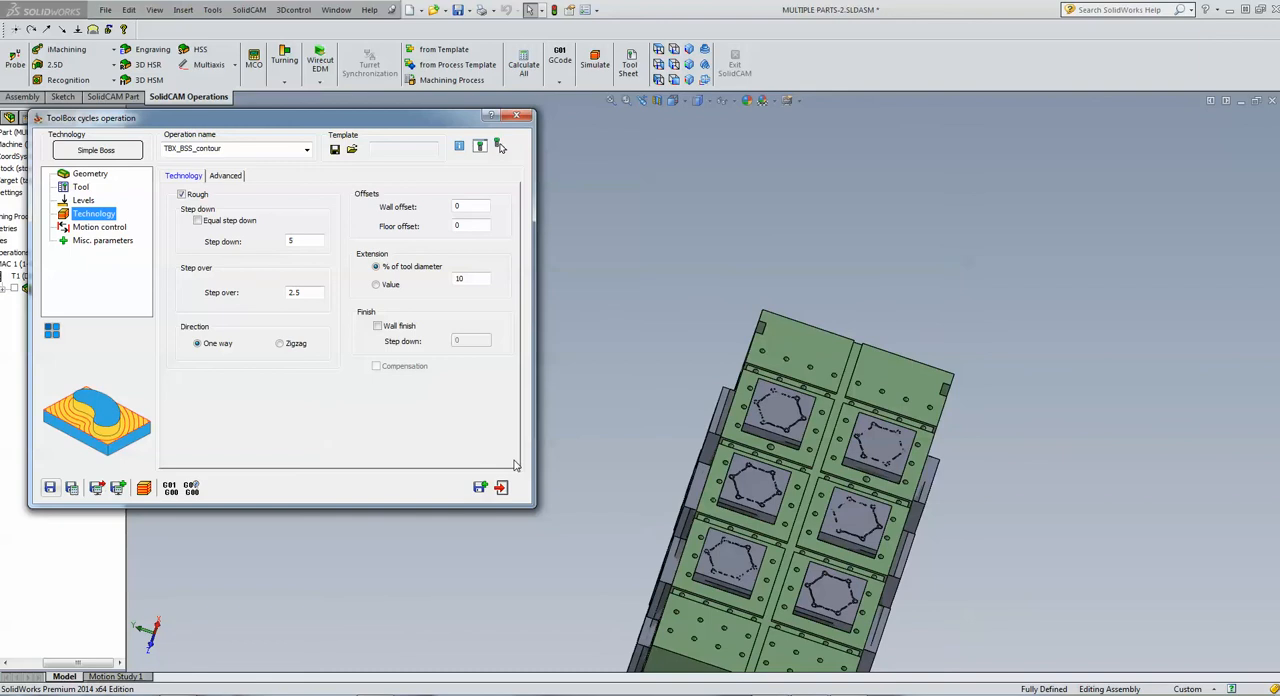
Exit the ToolBox operation, close the tombstone CAM-Part, and open the recent part tangent.SLDPRT
click(501, 488)
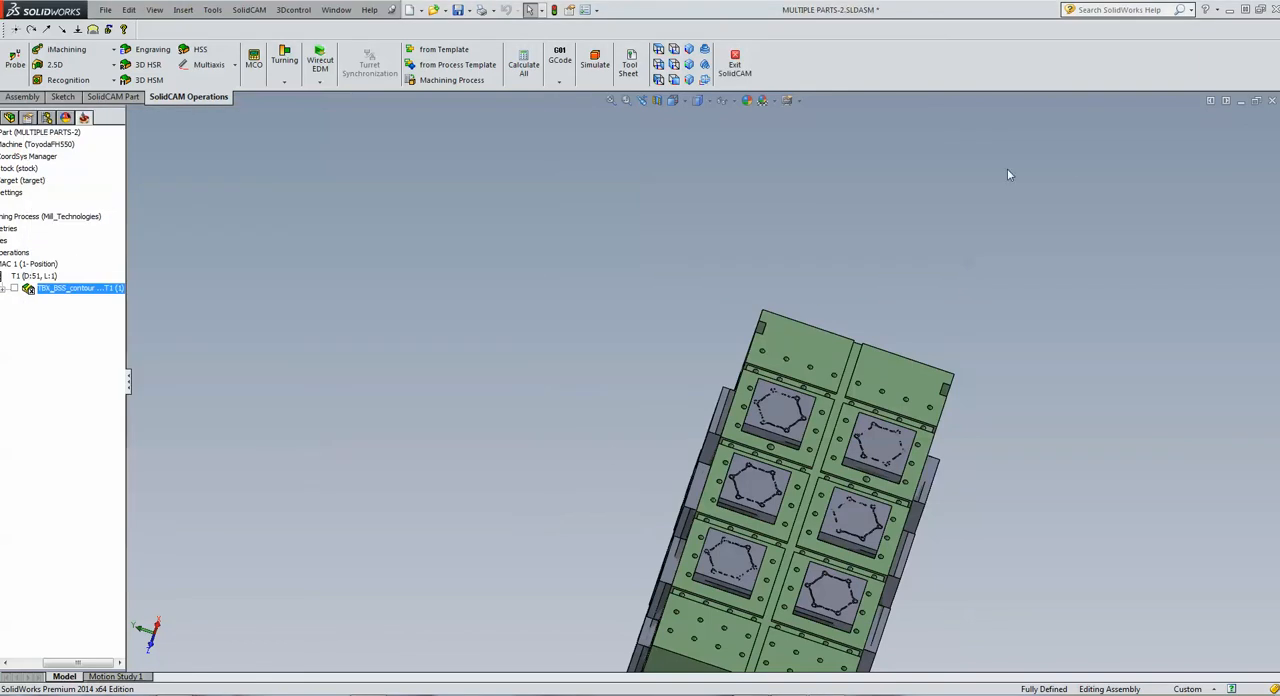
click(1256, 101)
click(1194, 119)
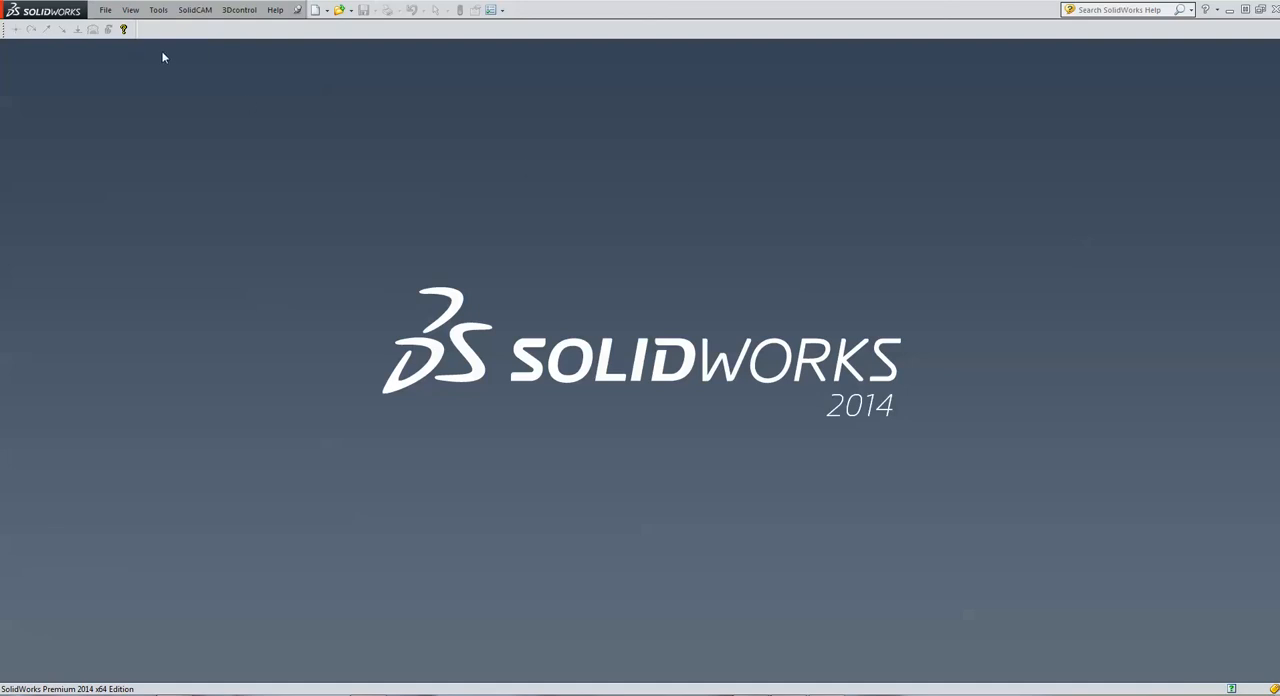
click(112, 11)
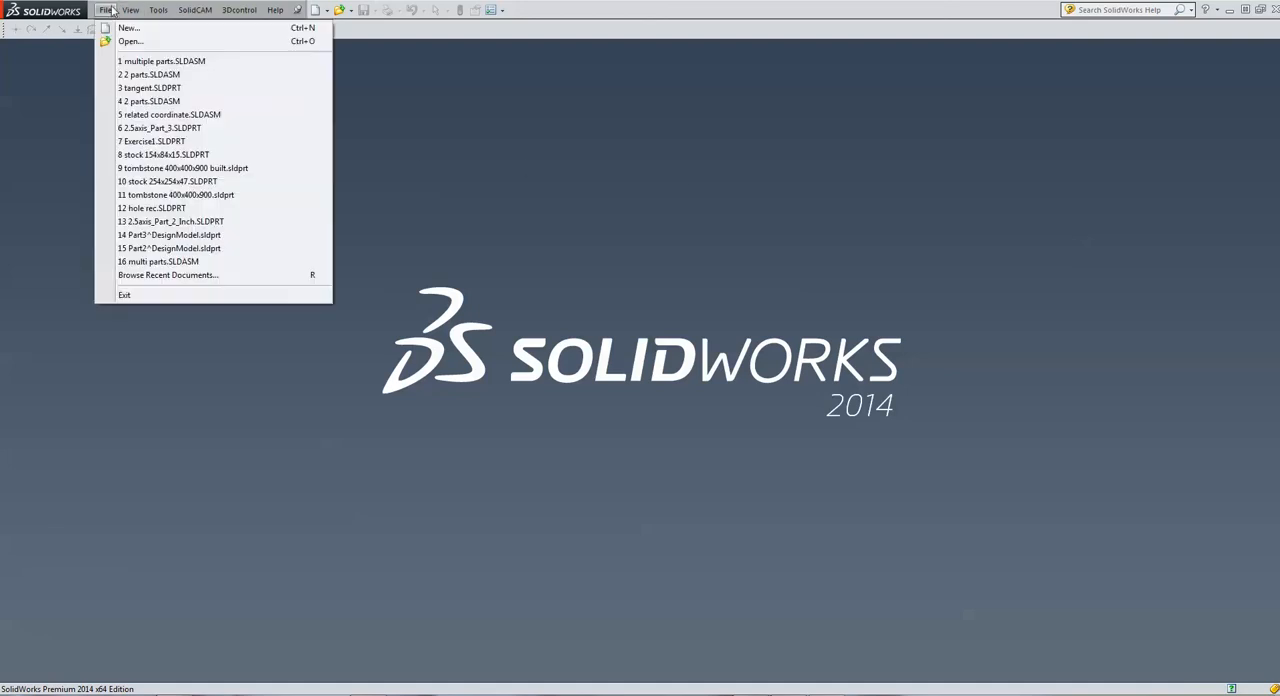
click(150, 88)
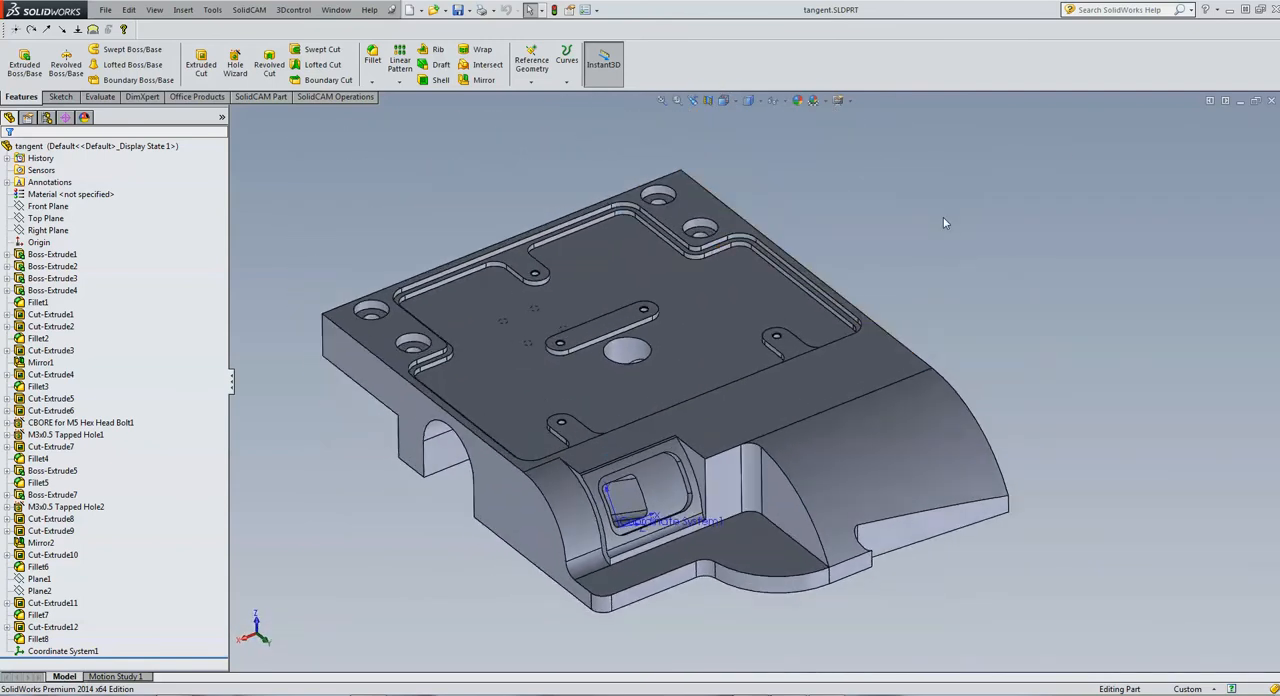
Create a new external milling CAM-Part named tangent-3 in the model file directory with metric units
click(249, 11)
mouse_move(258, 30)
click(410, 29)
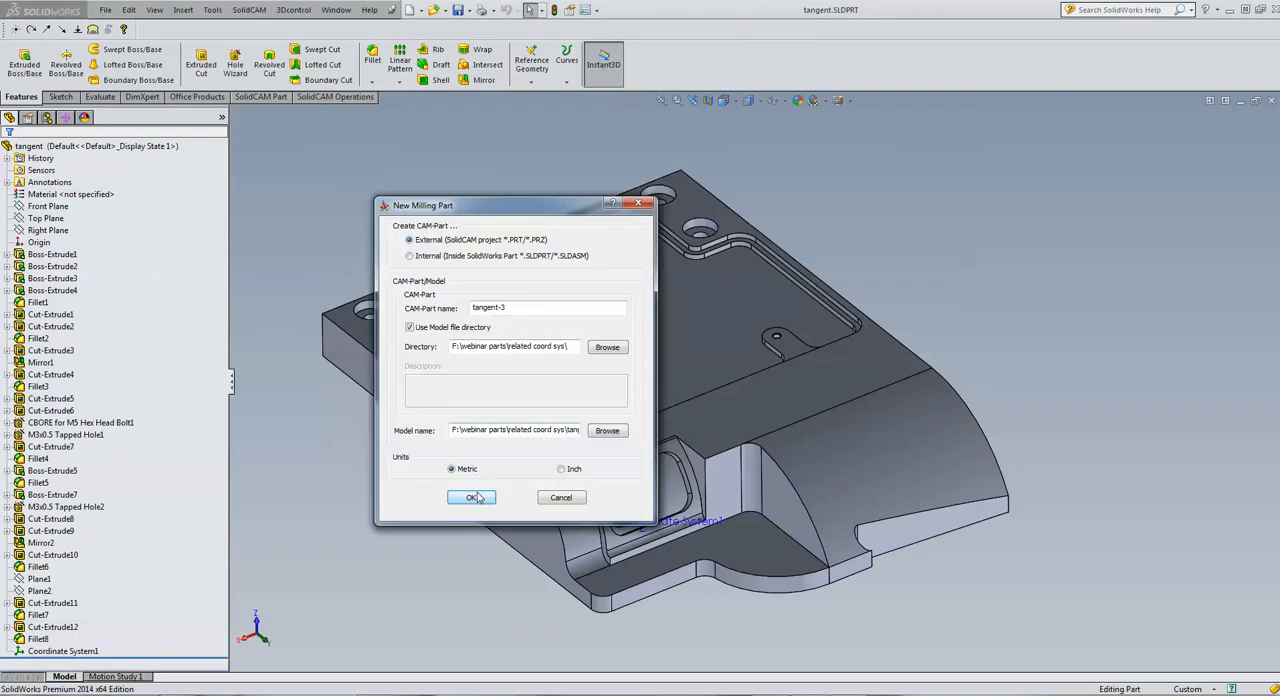
click(478, 497)
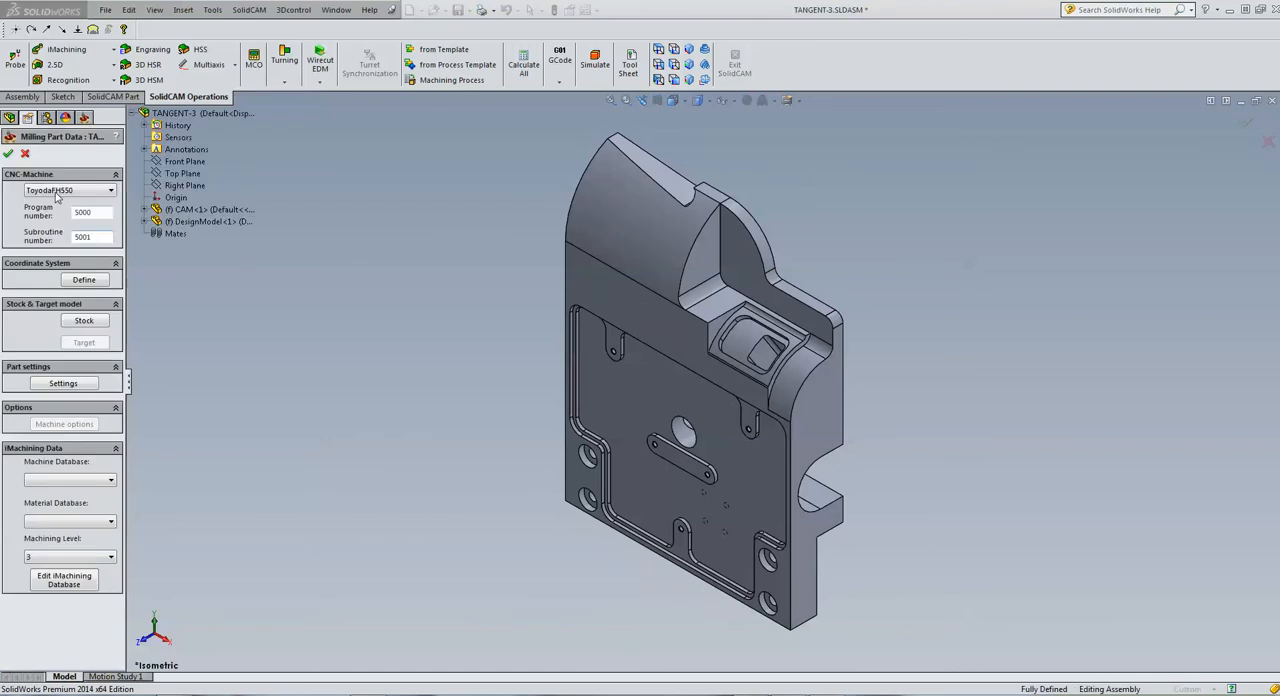
Set the CNC machine to Hermle-C30_iTNC530_5X_TZ and start defining the coordinate system
click(57, 192)
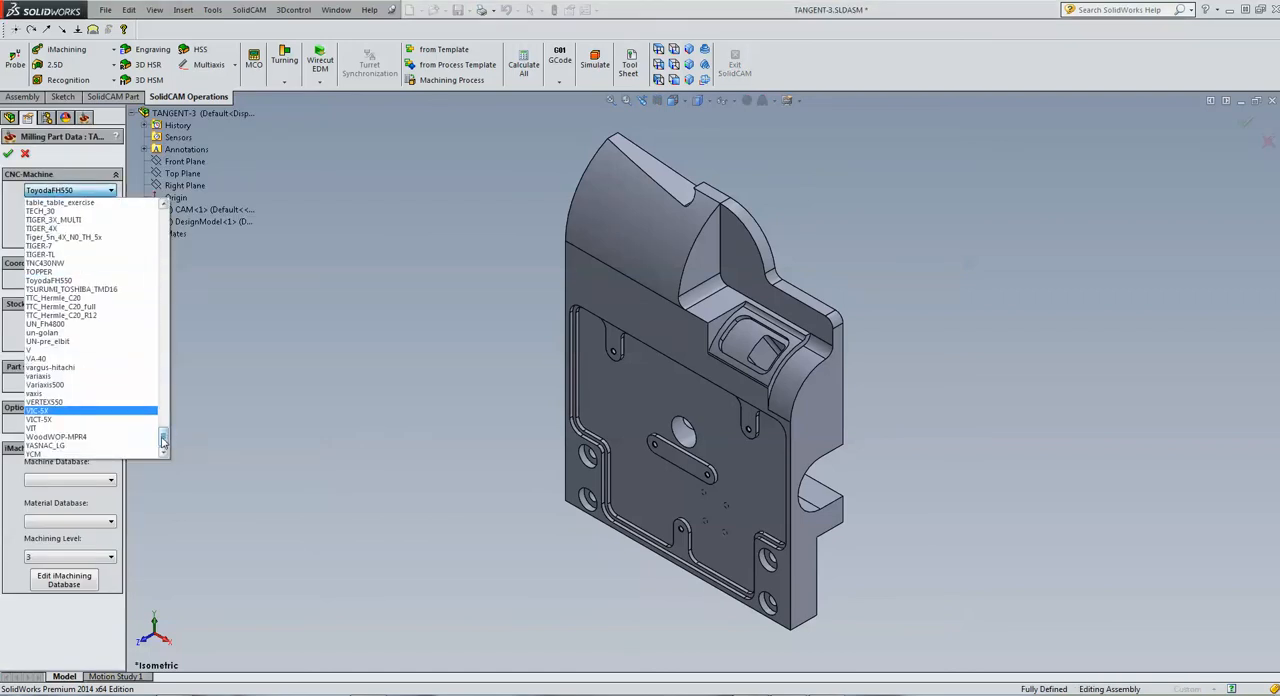
drag(163, 440, 142, 349)
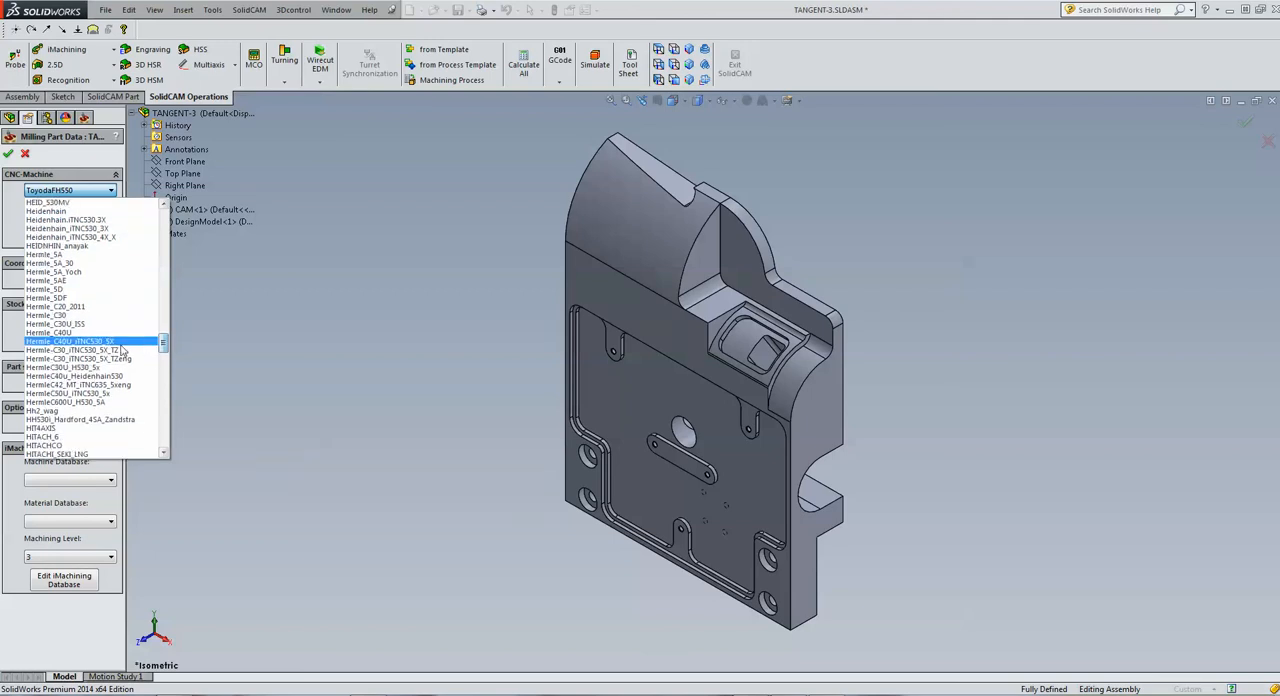
click(112, 351)
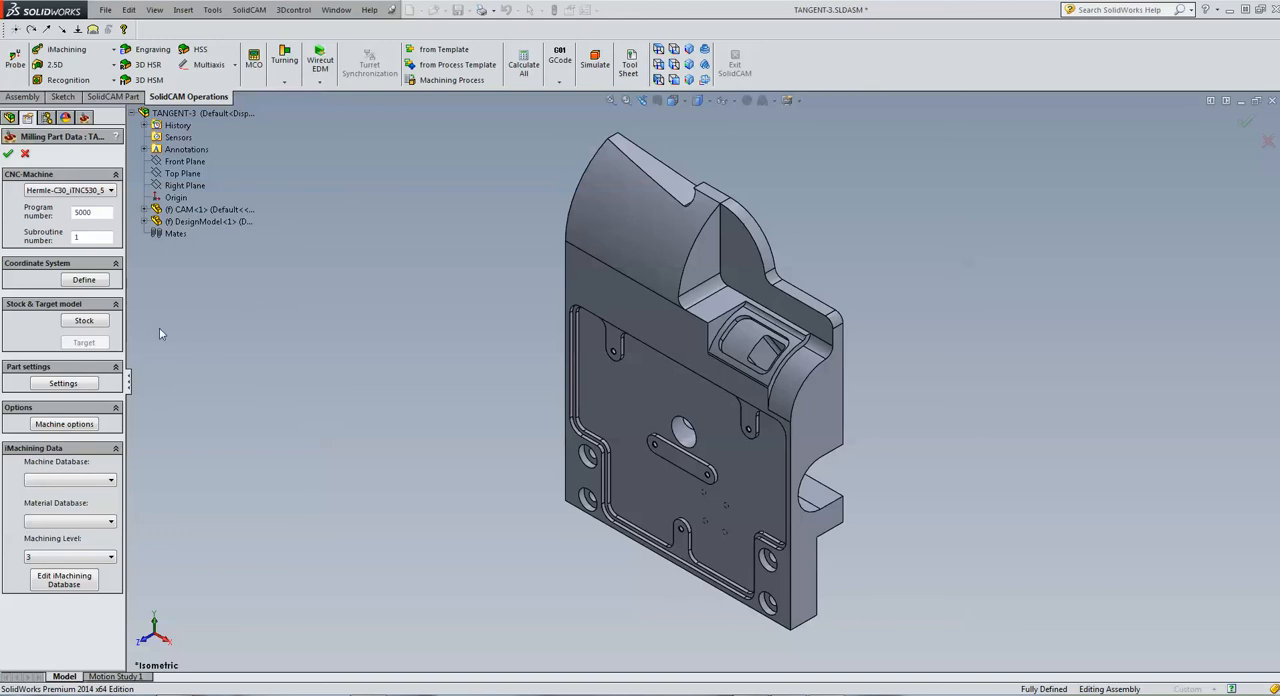
click(83, 282)
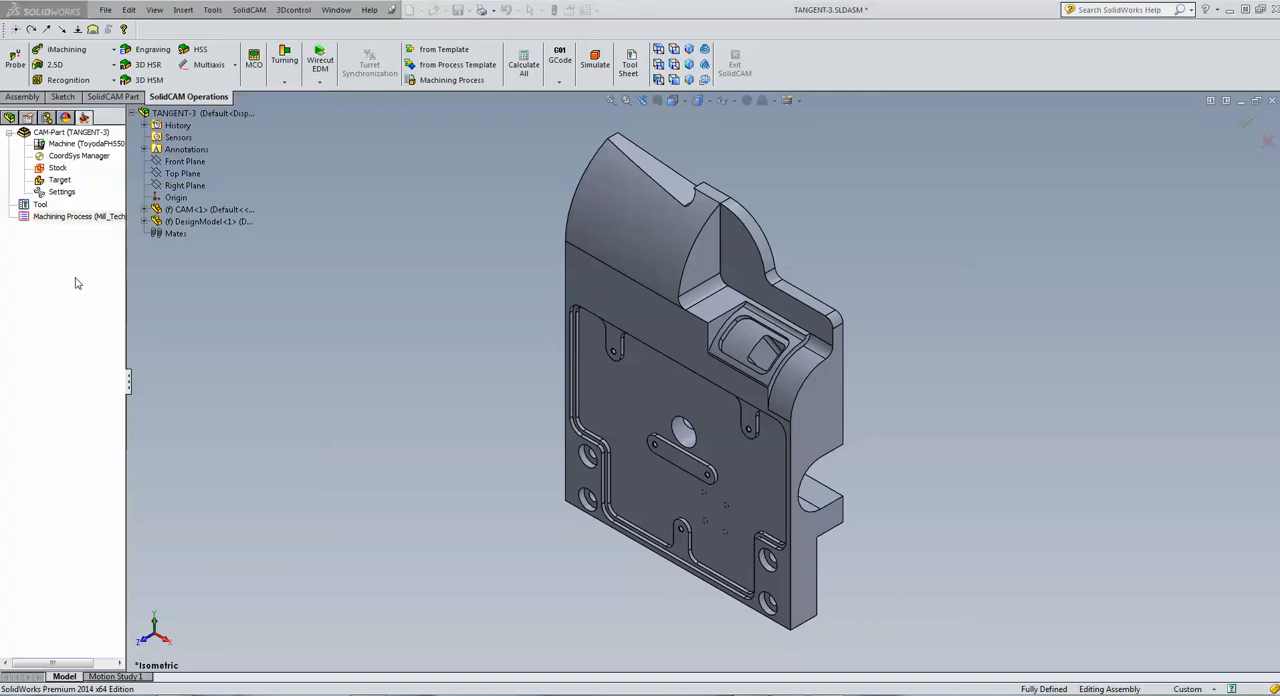
Define the MAC 1 coordinate system on the large pocketed face, with its origin at the top center of the model box and default levels
click(619, 424)
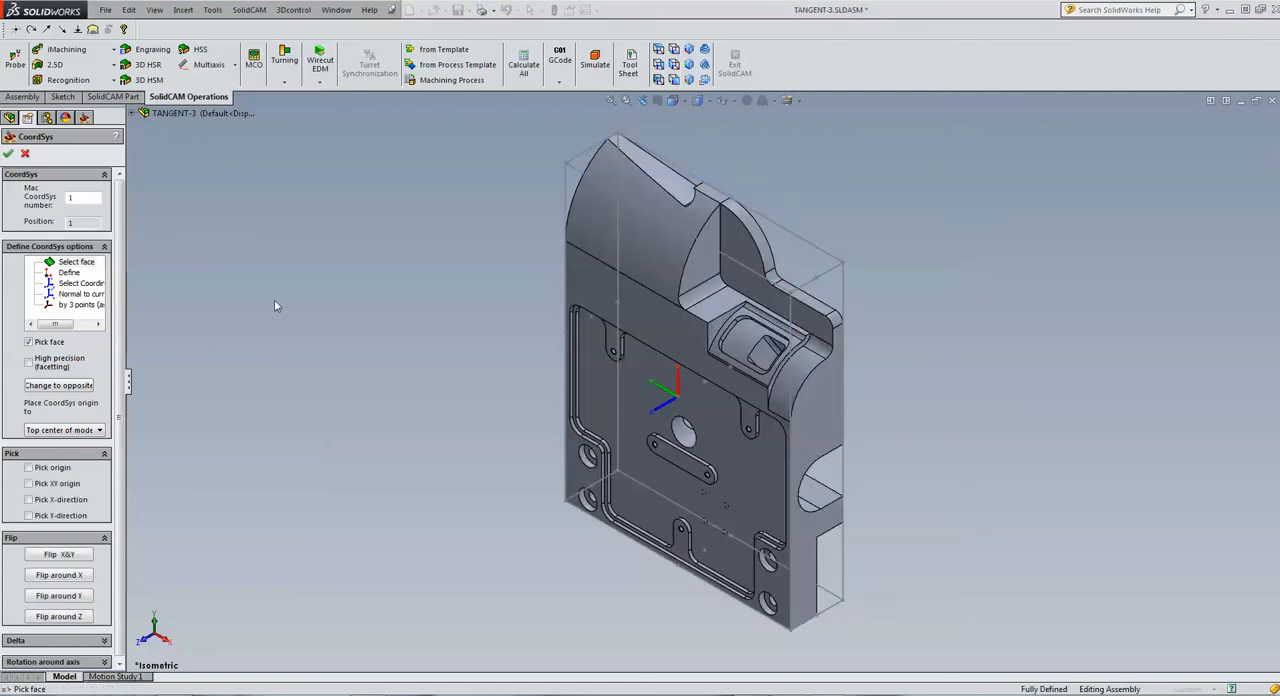
click(8, 153)
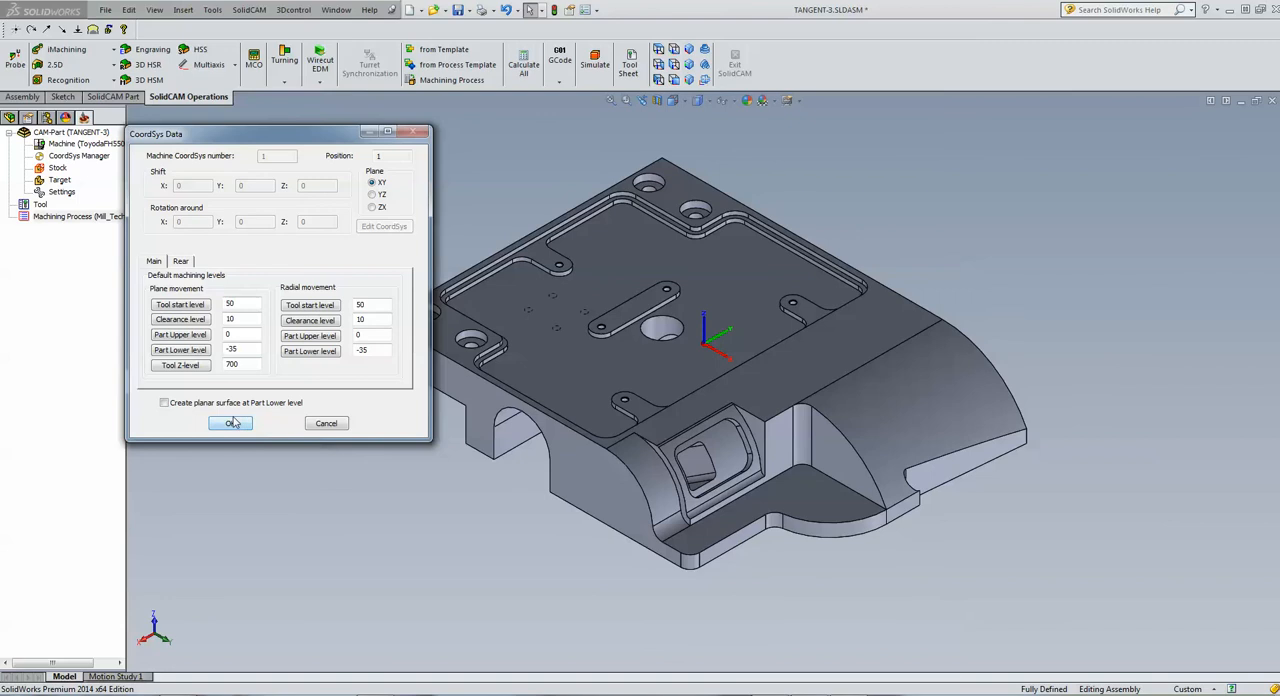
click(231, 423)
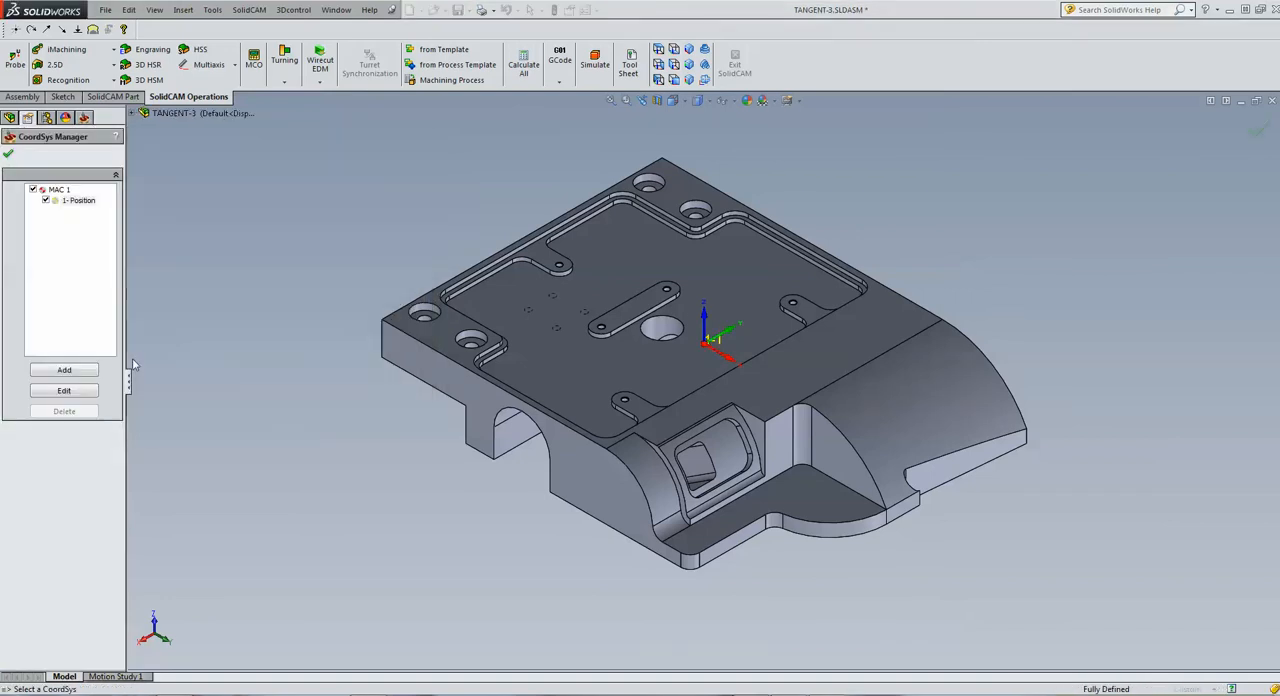
click(10, 155)
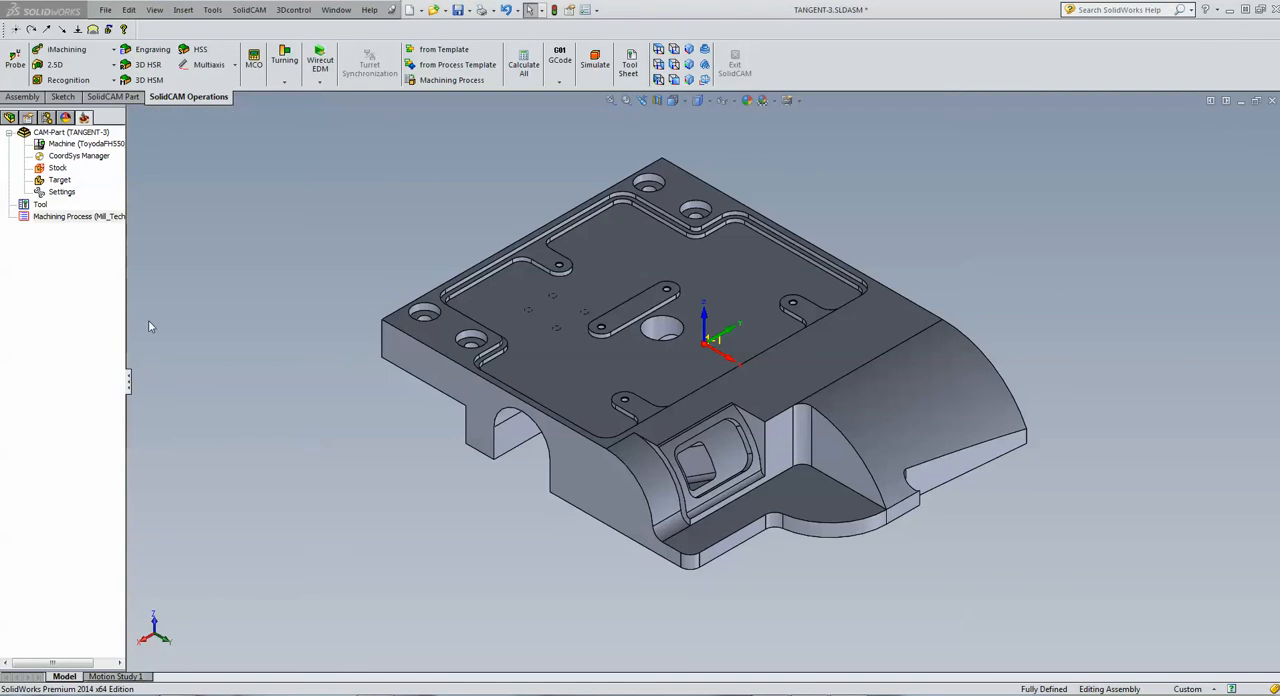
Define the stock as a box around the solid, expanded 2 mm in X+, X-, Y+ and Y-, and add the box to the CAD model
click(524, 329)
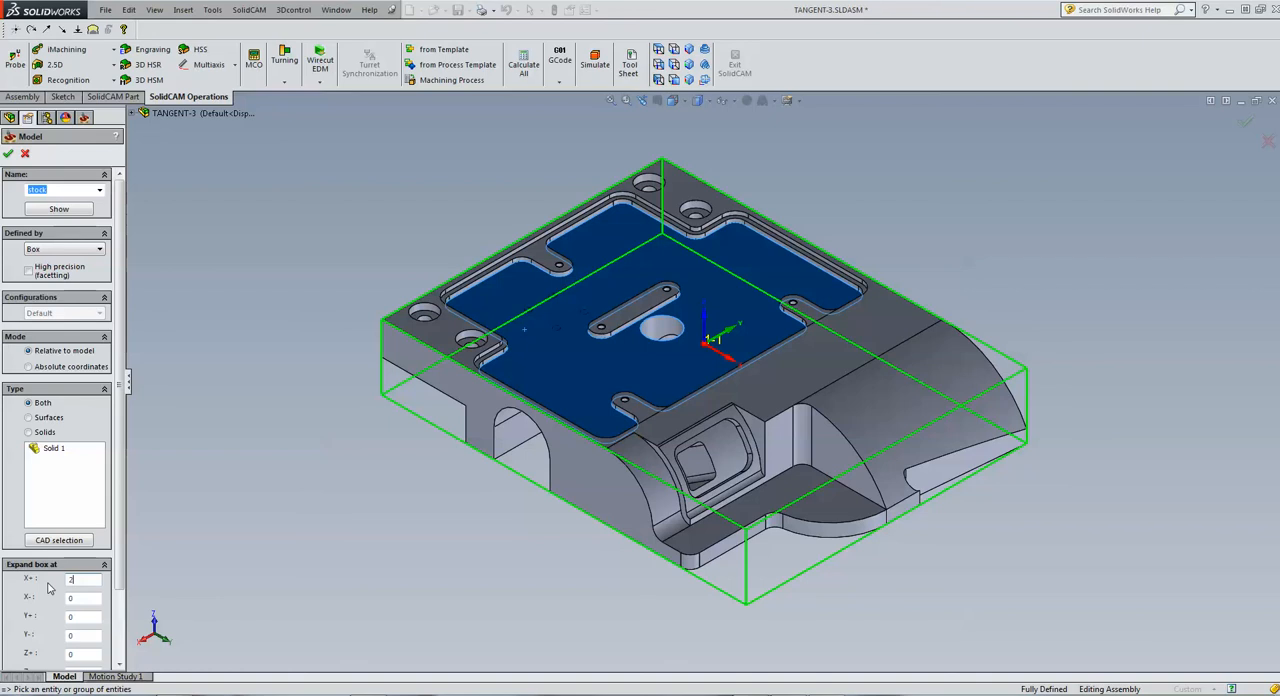
key(Tab)
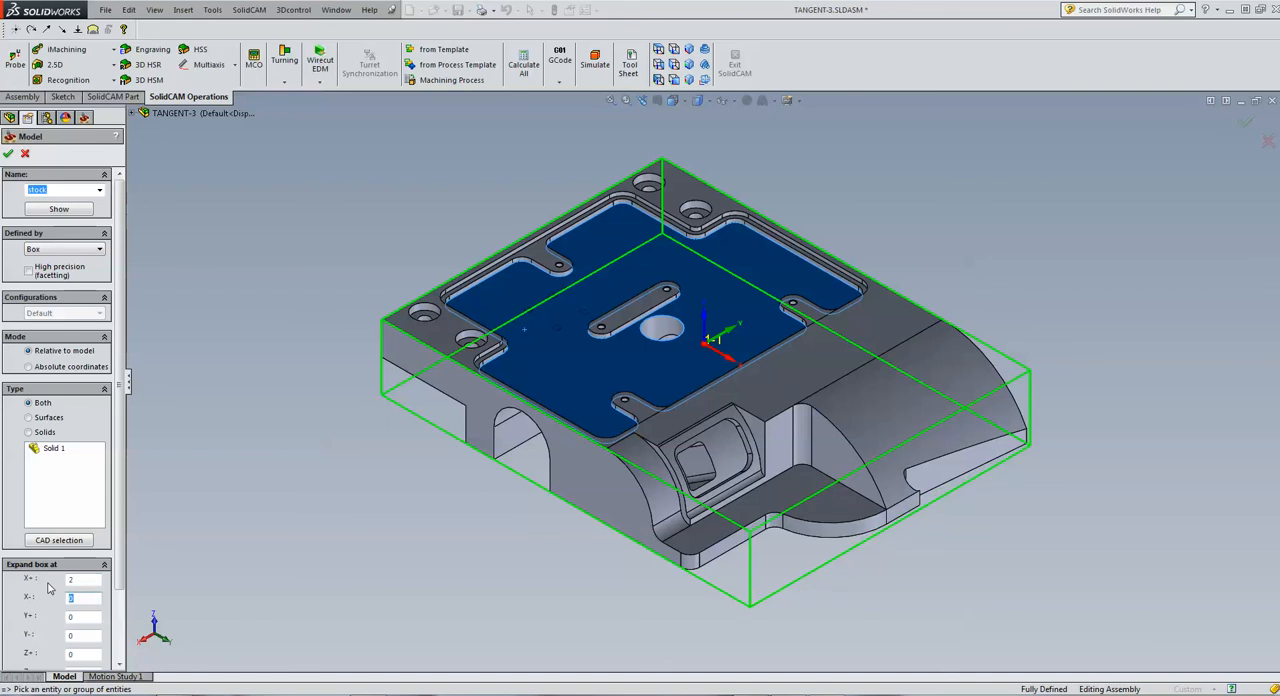
text(2)
key(Tab)
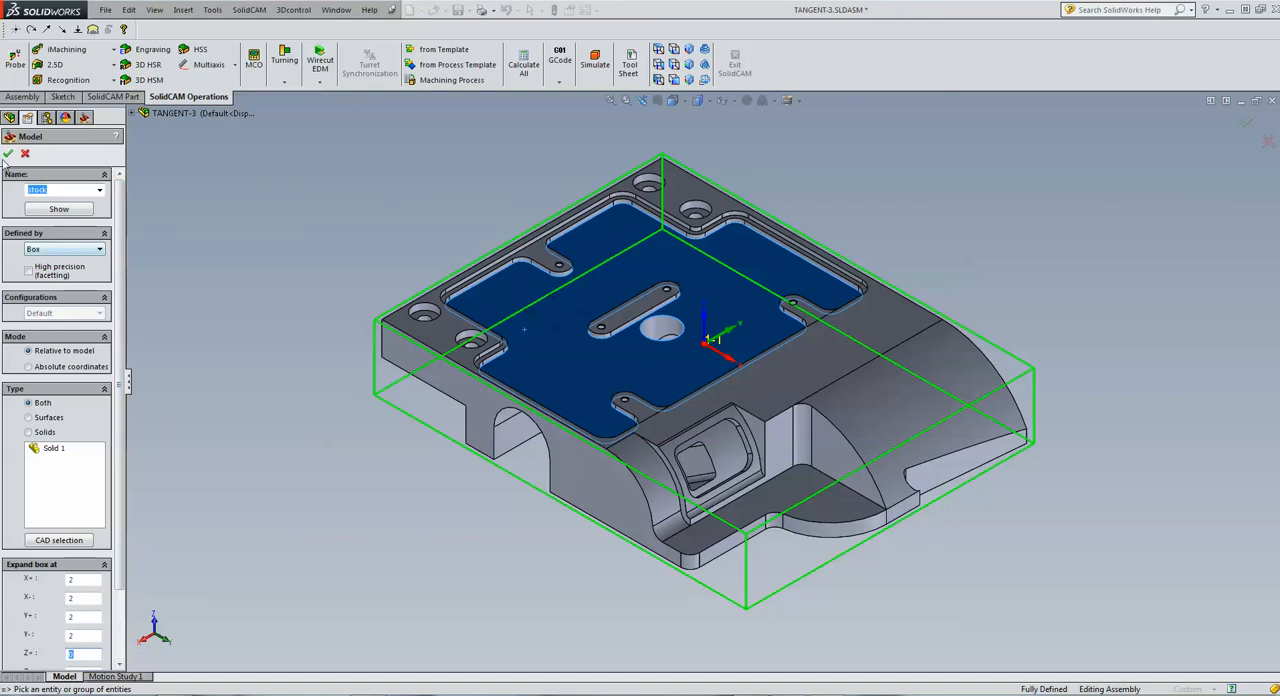
scroll(115, 505, down, 3)
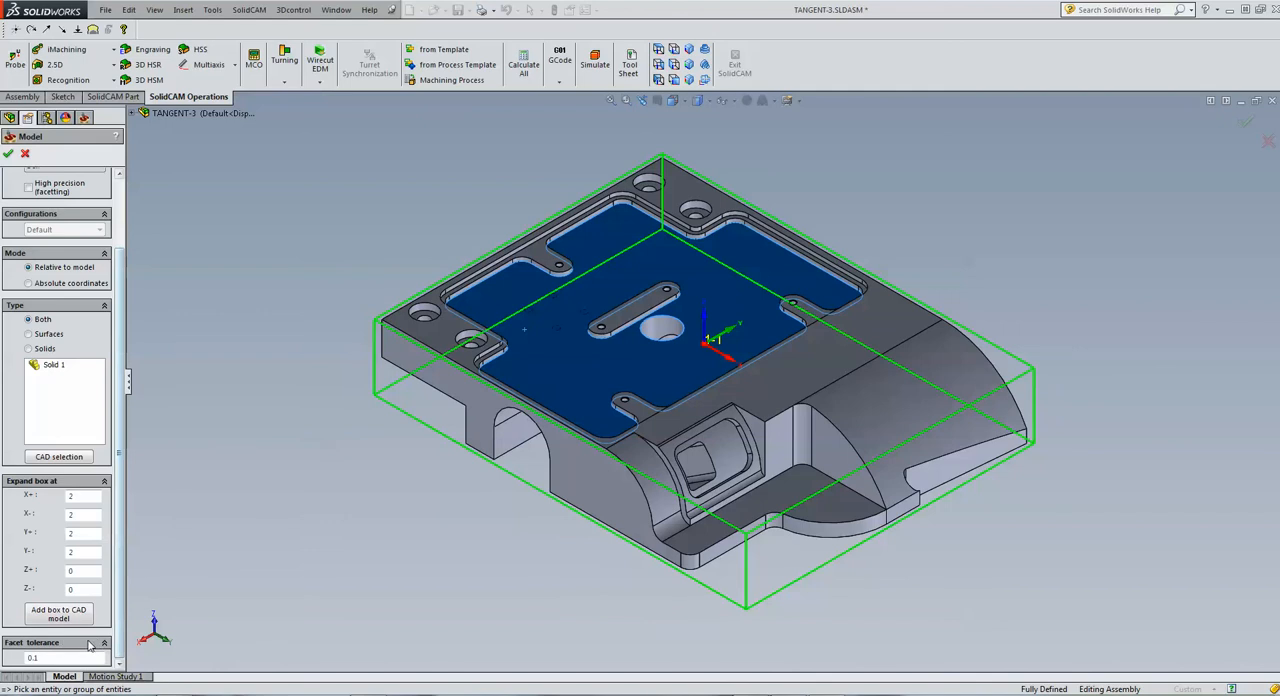
click(50, 616)
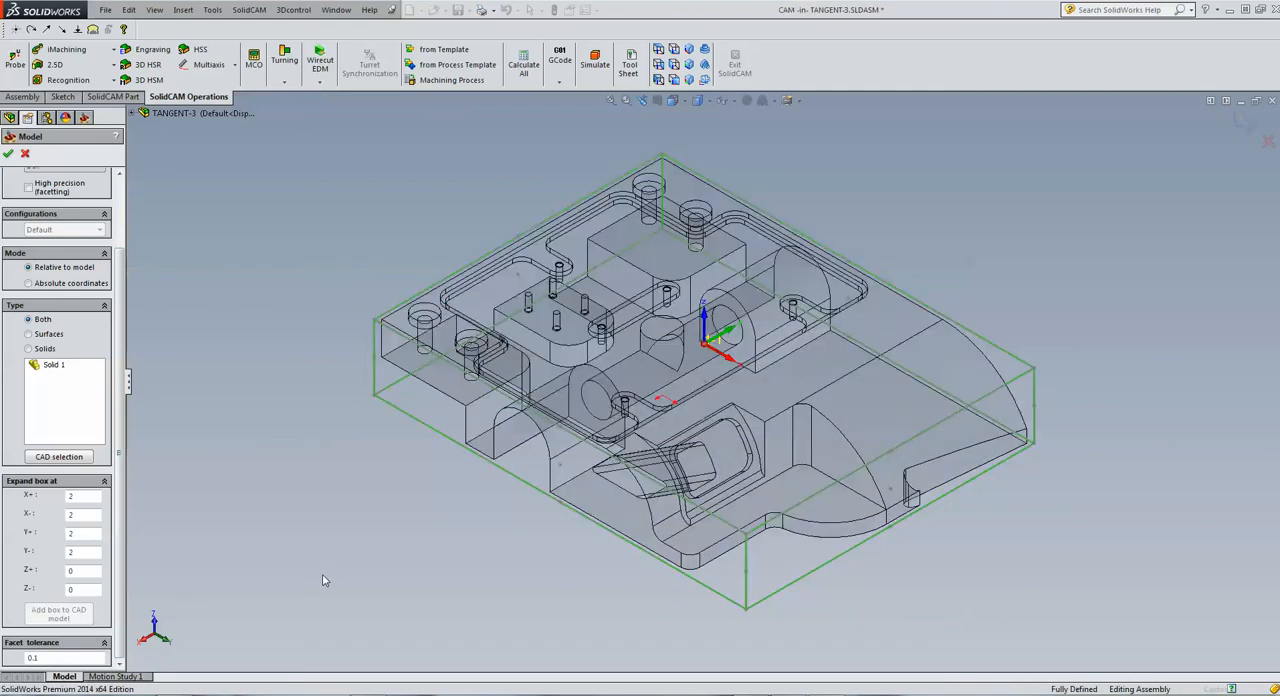
click(8, 152)
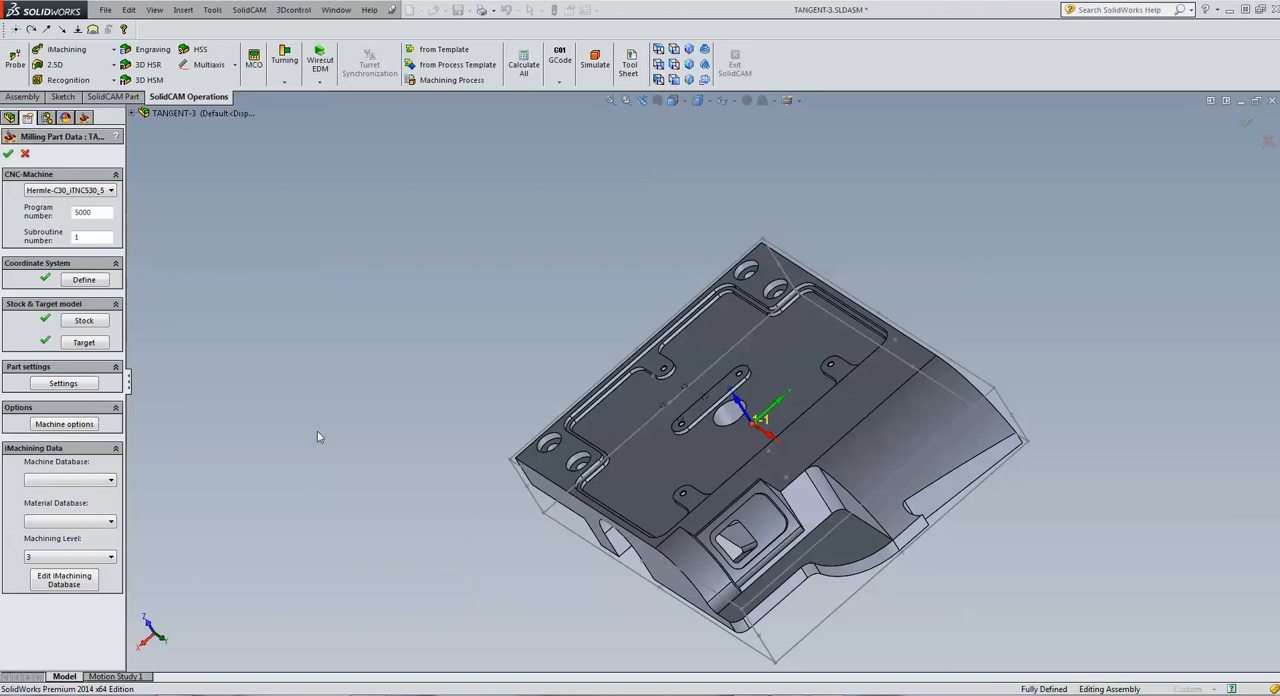
Add a second position to MAC 1 from the design model's existing Coordinate System1
click(82, 281)
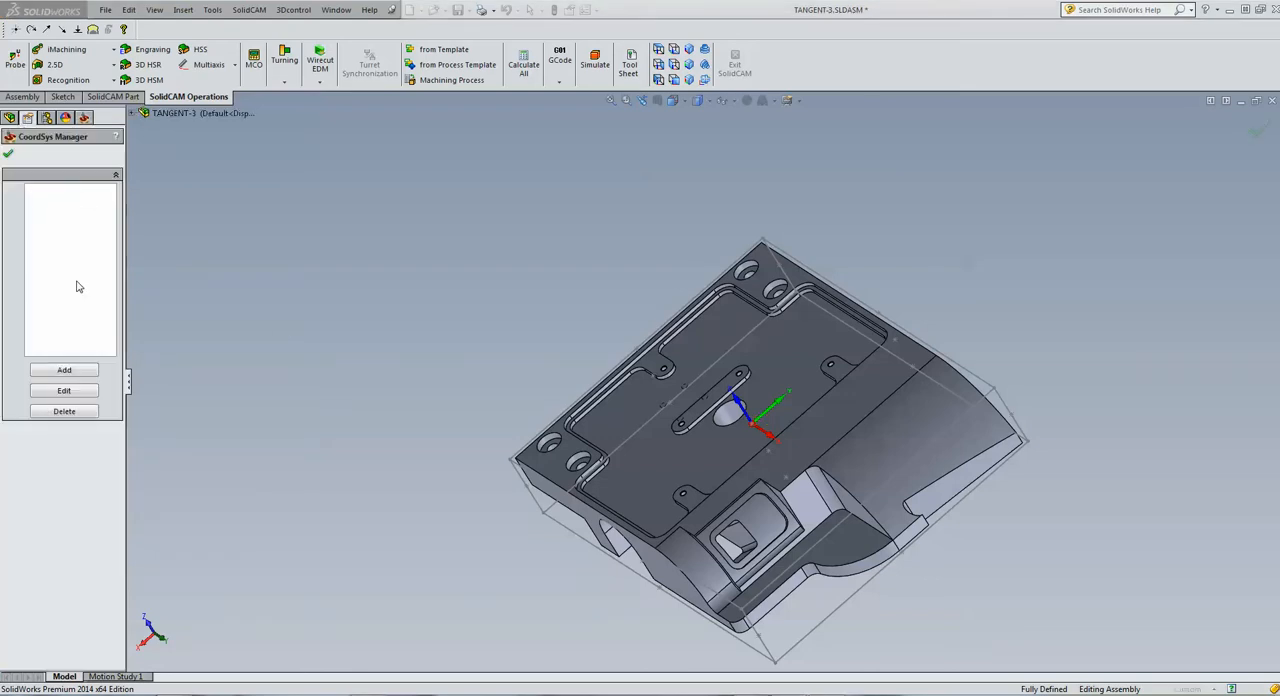
click(63, 371)
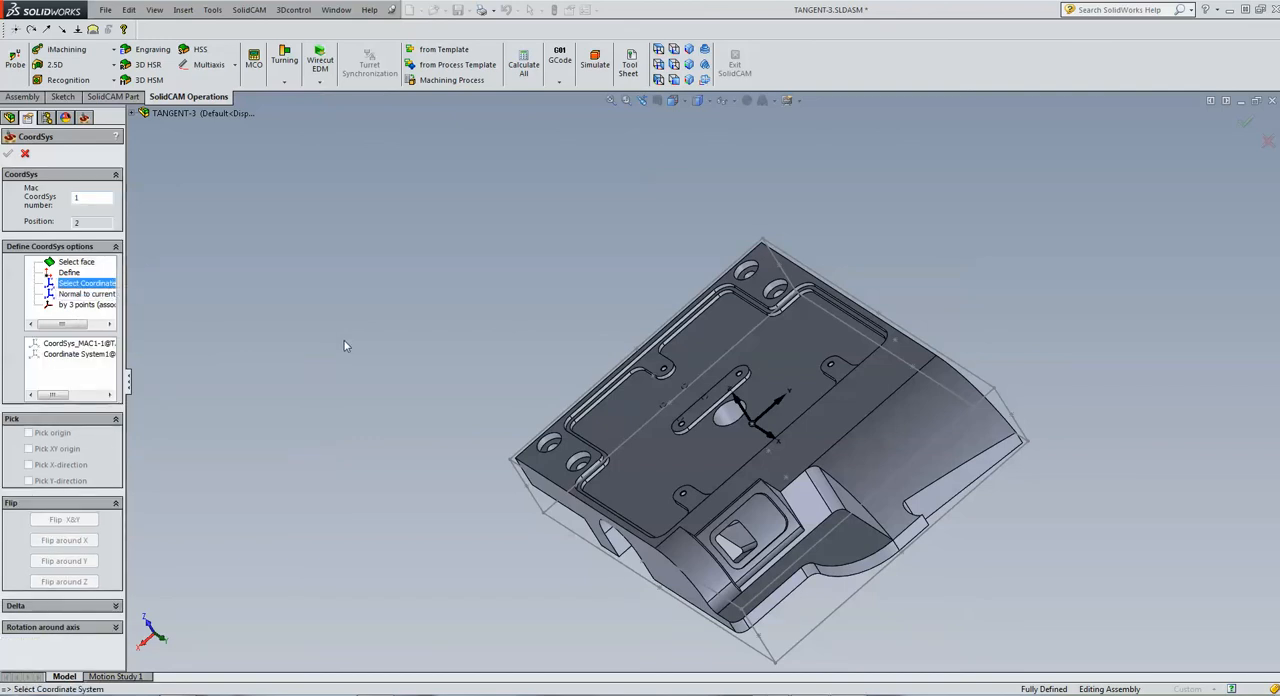
click(90, 355)
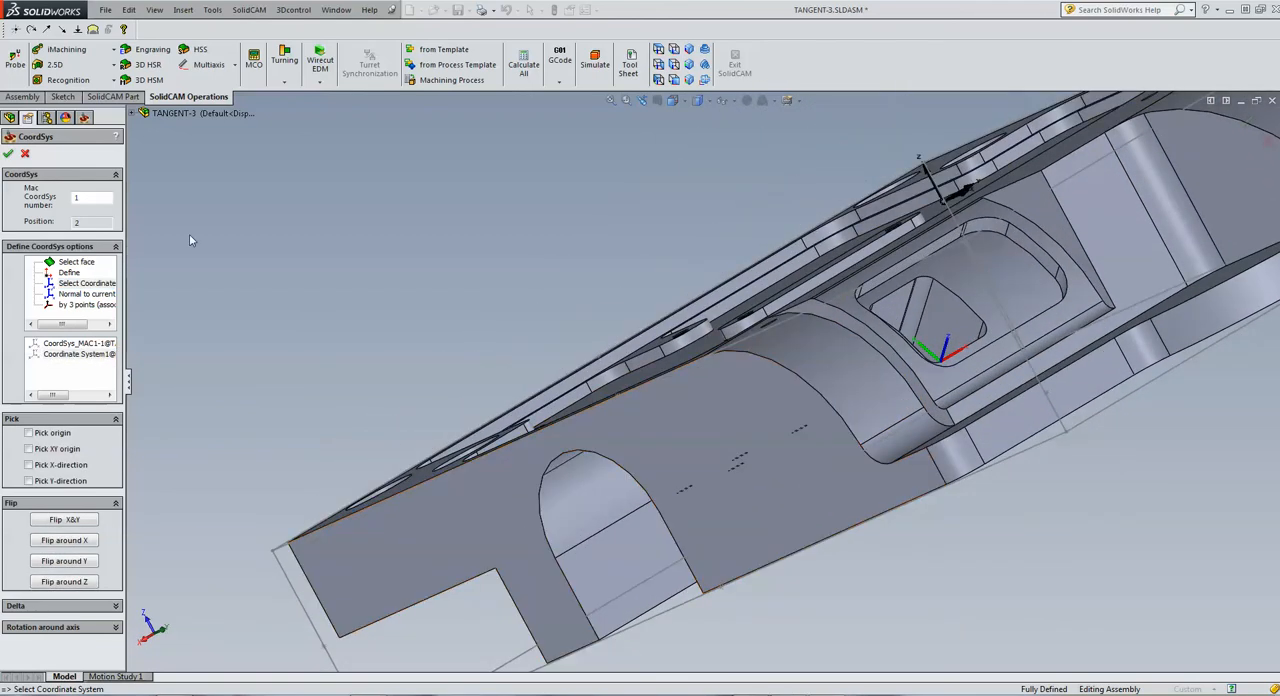
click(8, 154)
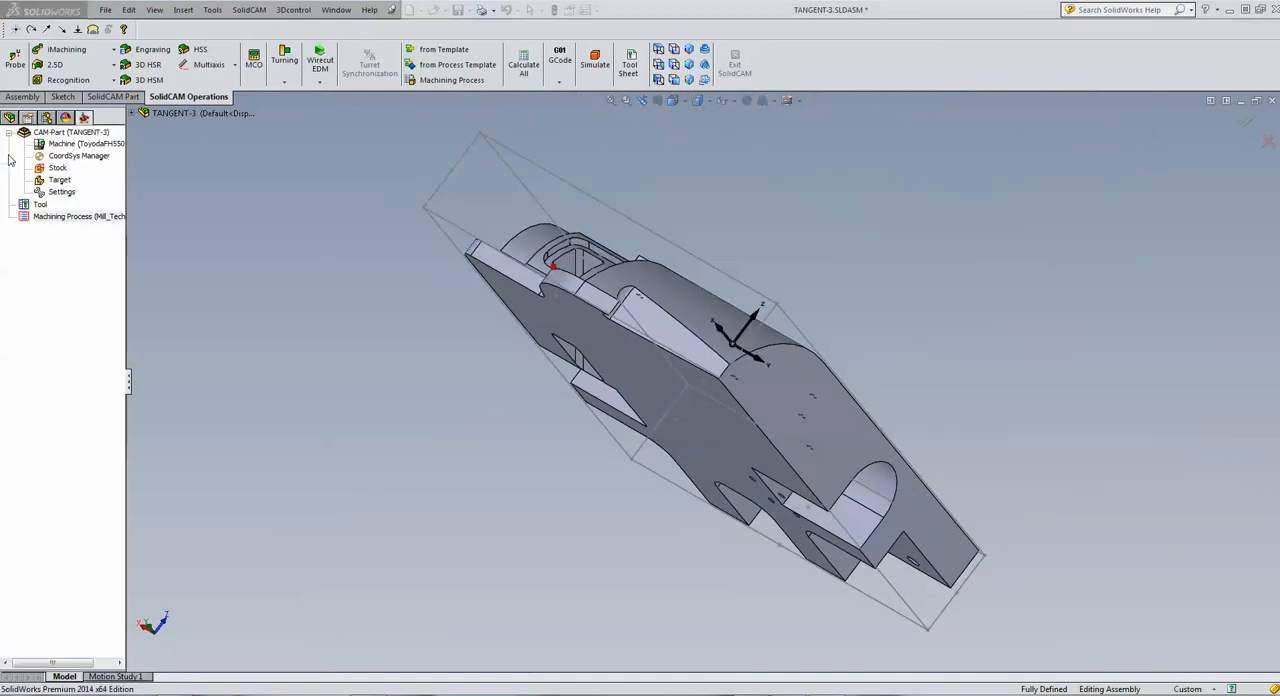
Set the second position's part upper level by picking the highest corner of the stock box in a side view
click(658, 64)
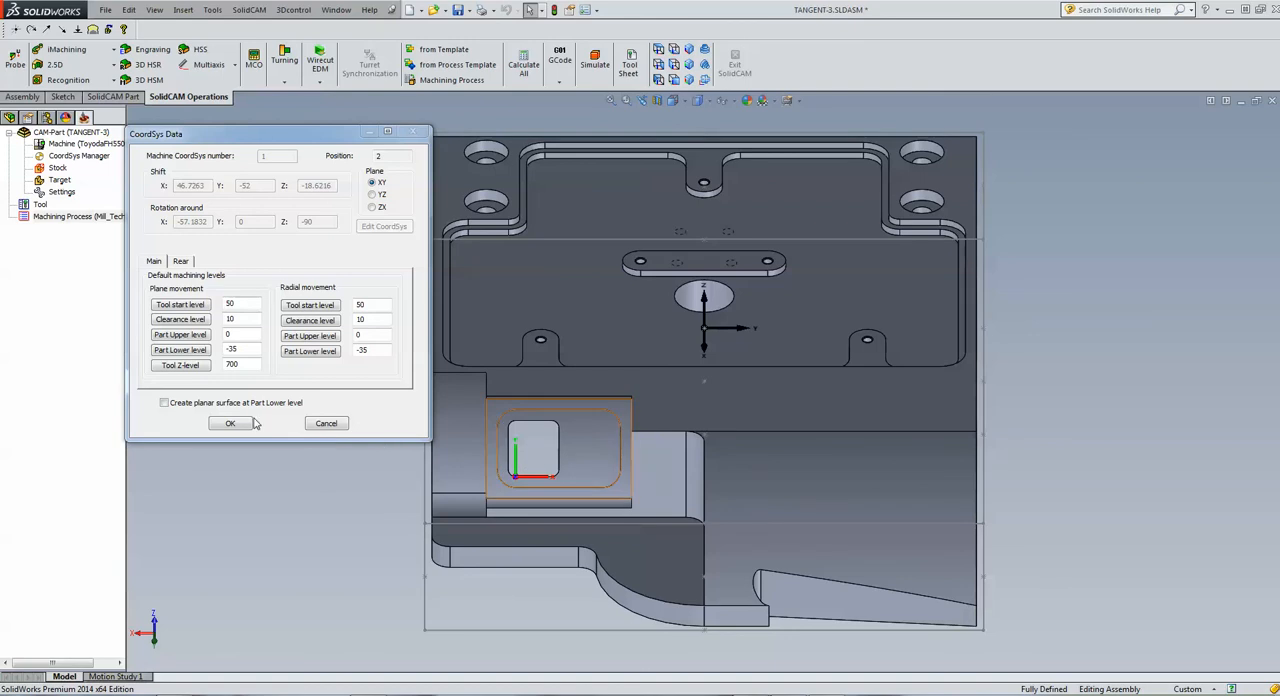
click(658, 64)
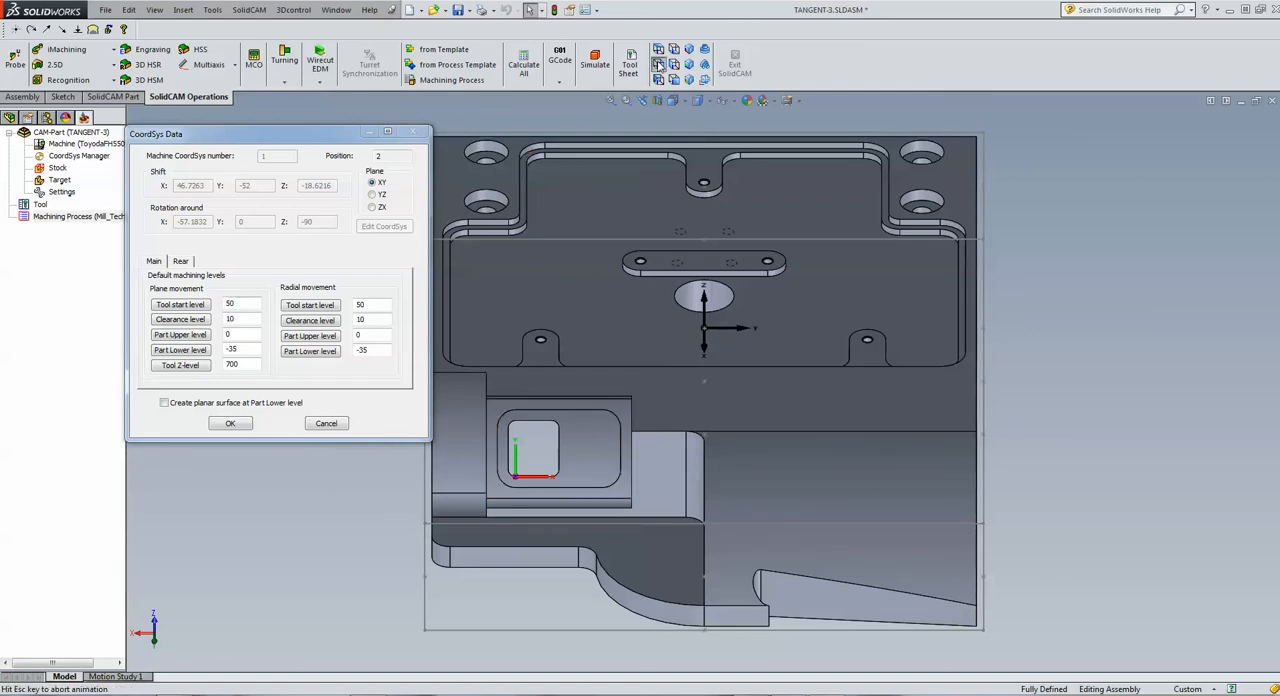
click(198, 335)
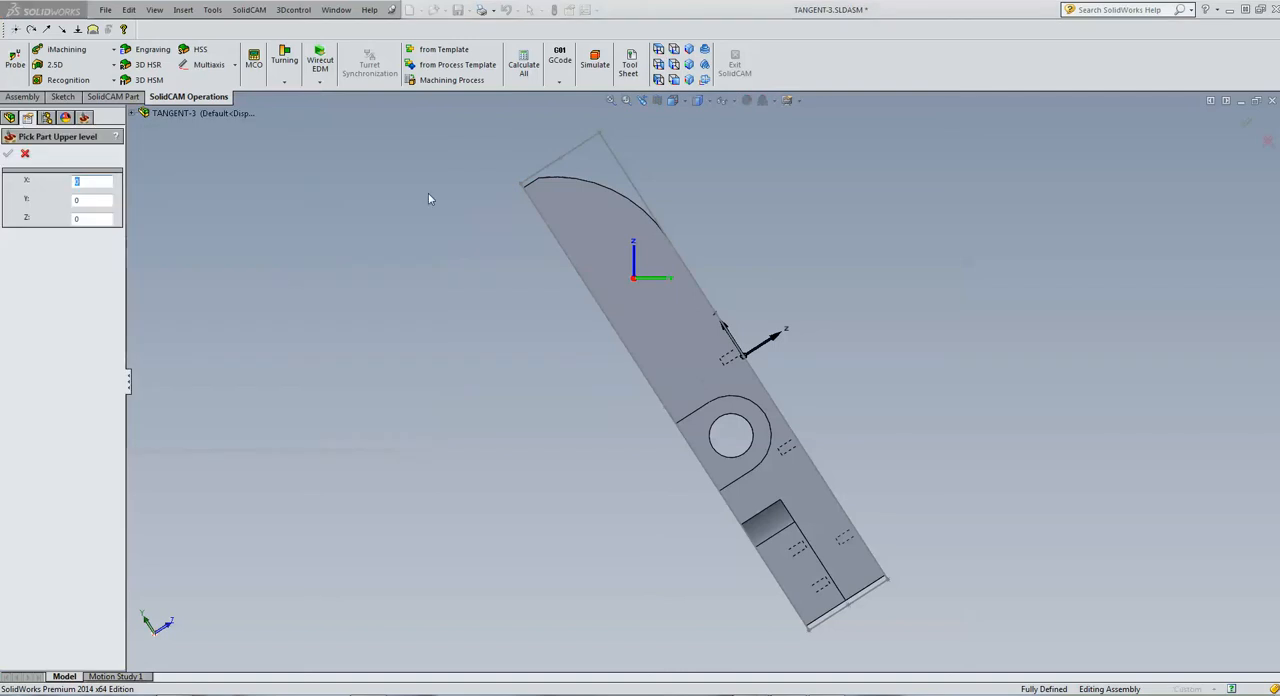
click(599, 134)
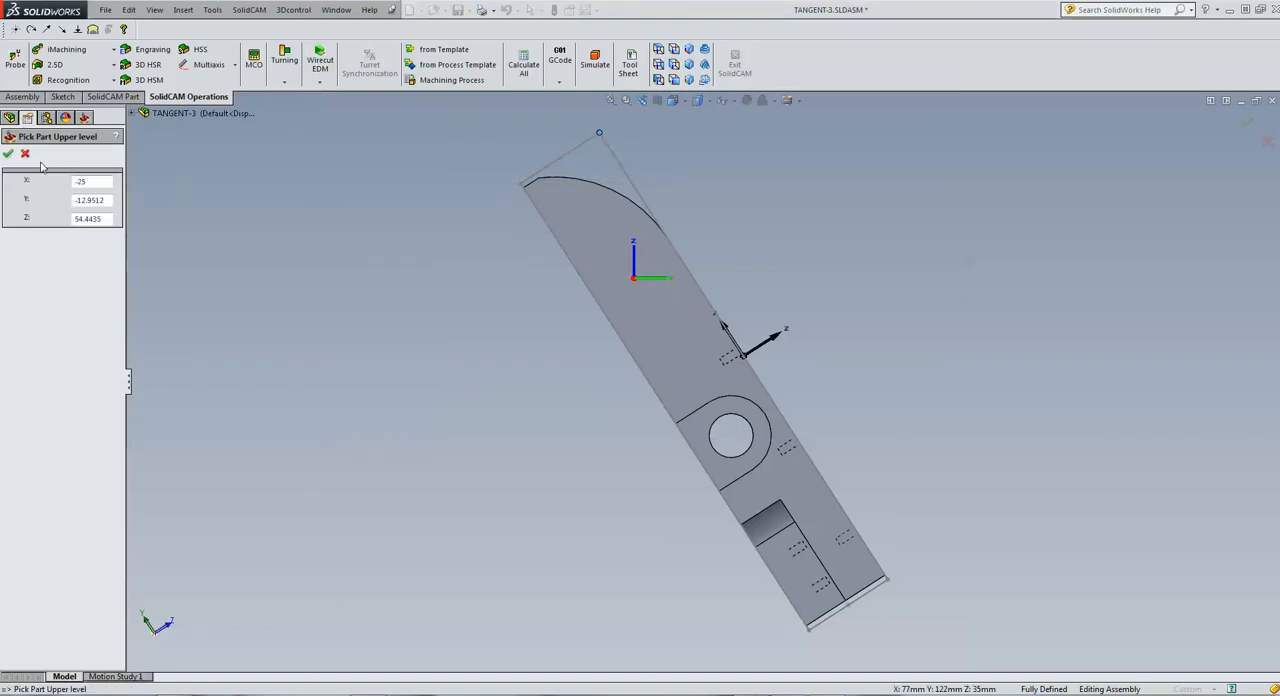
click(8, 155)
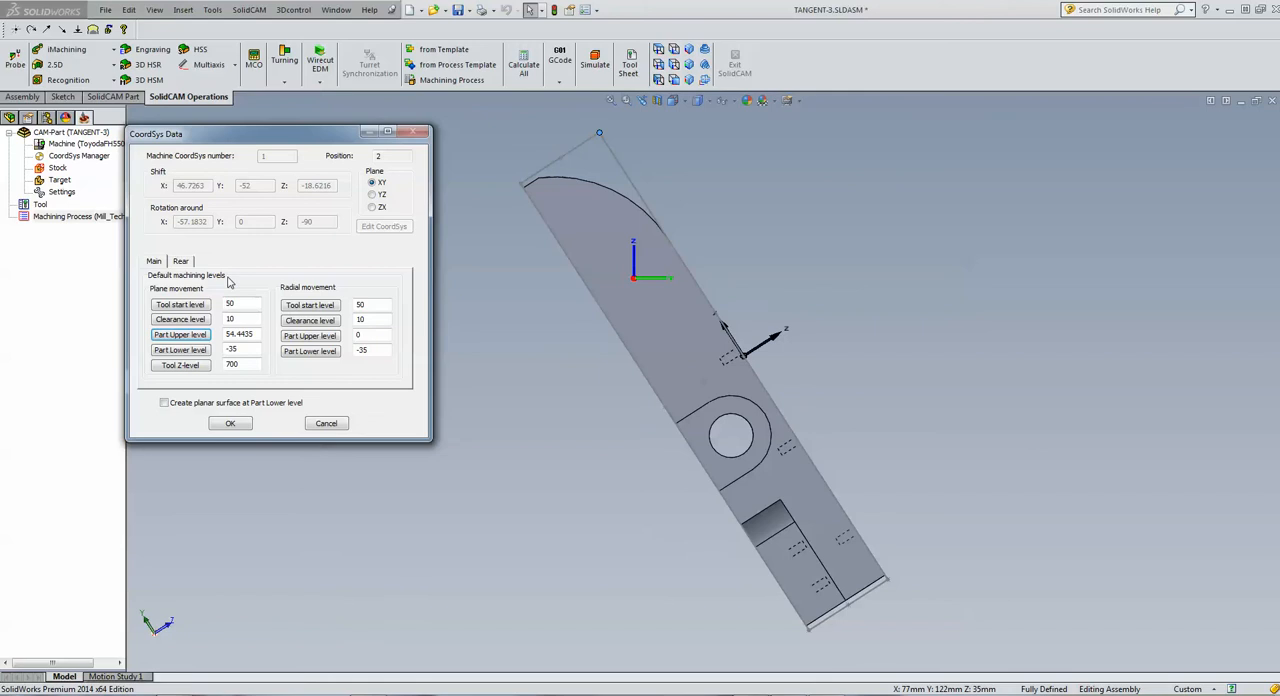
Set the second position's clearance level to 60 and tool start level to 100, and finish the coordinate system definition
drag(245, 319, 214, 319)
drag(252, 303, 191, 304)
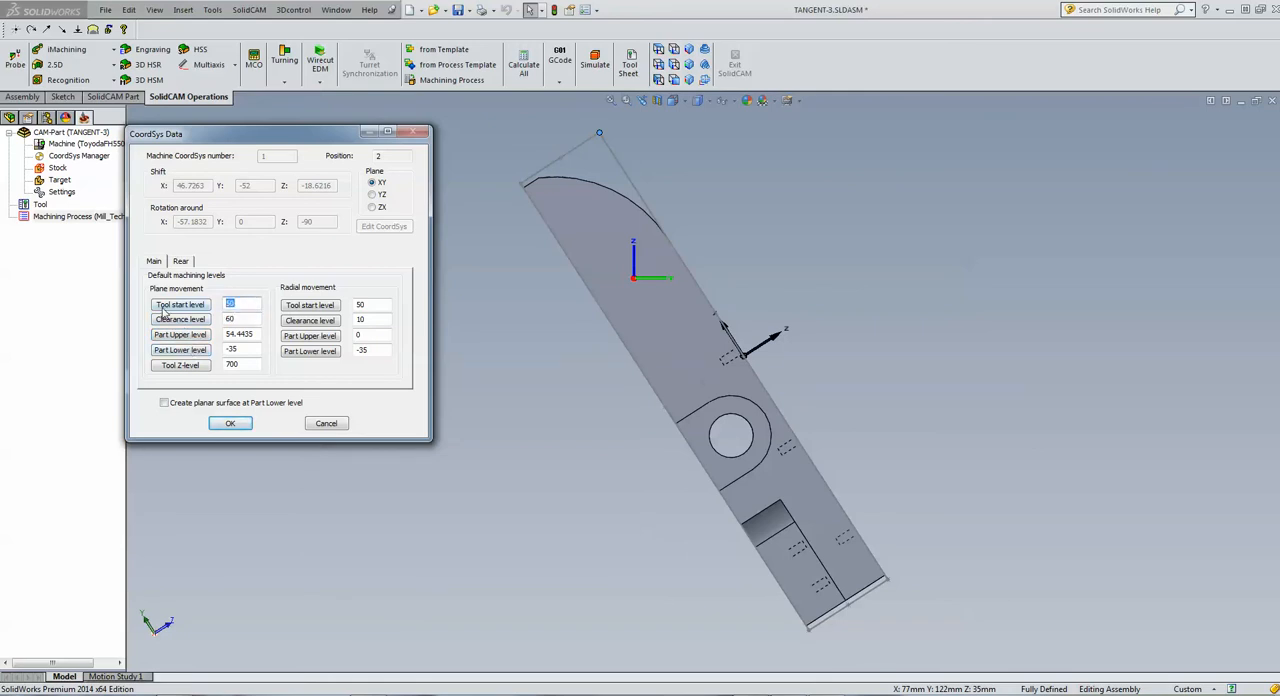
click(230, 423)
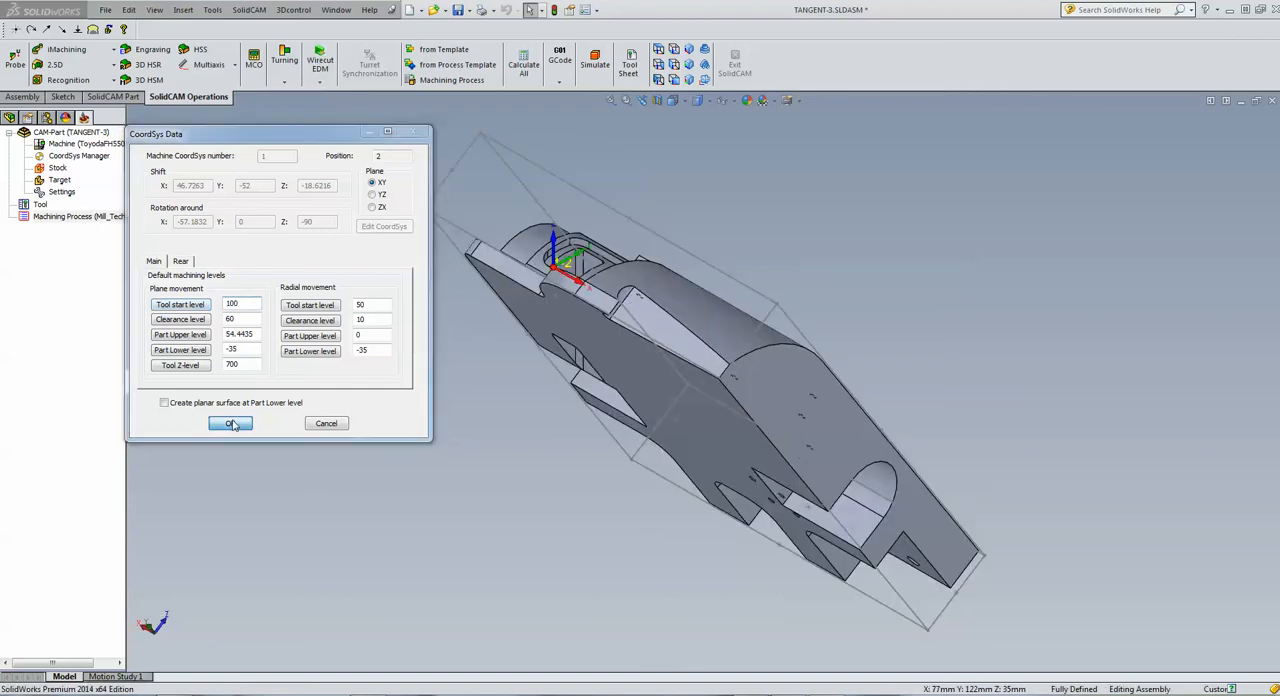
click(8, 155)
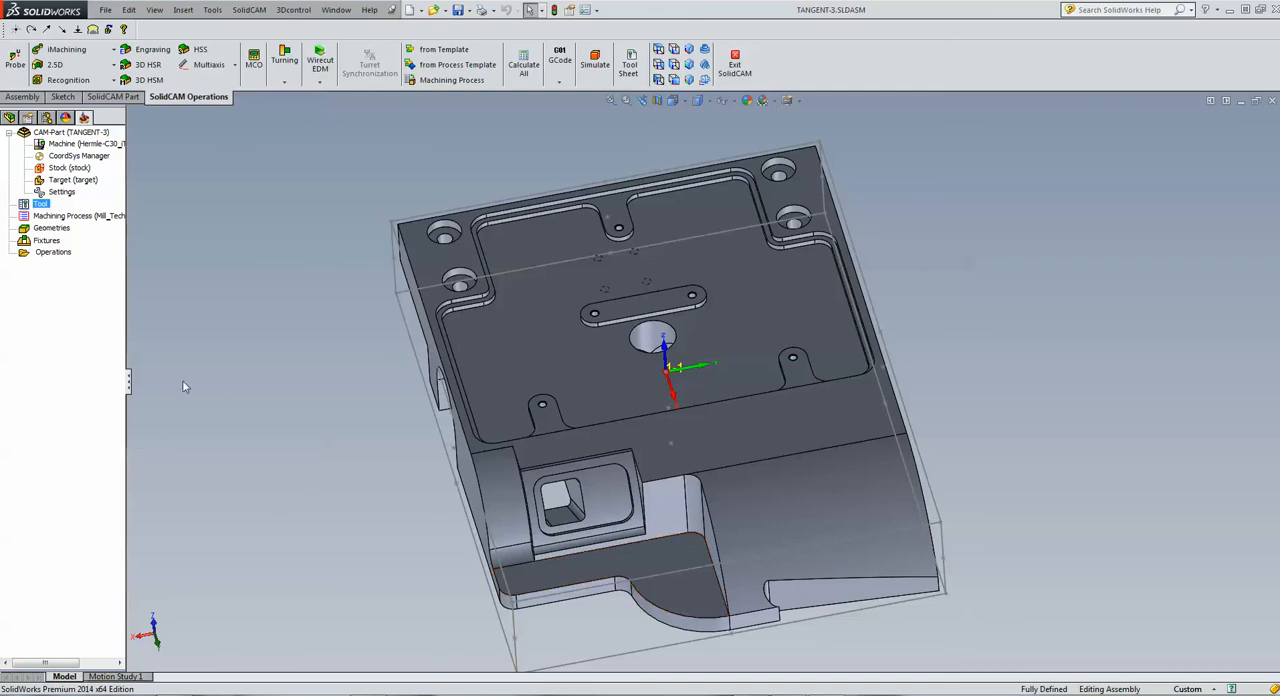
Start a 2.5D Pocket operation and chain the lower outline of the stock box as its first contour with Auto-constant Z
click(98, 65)
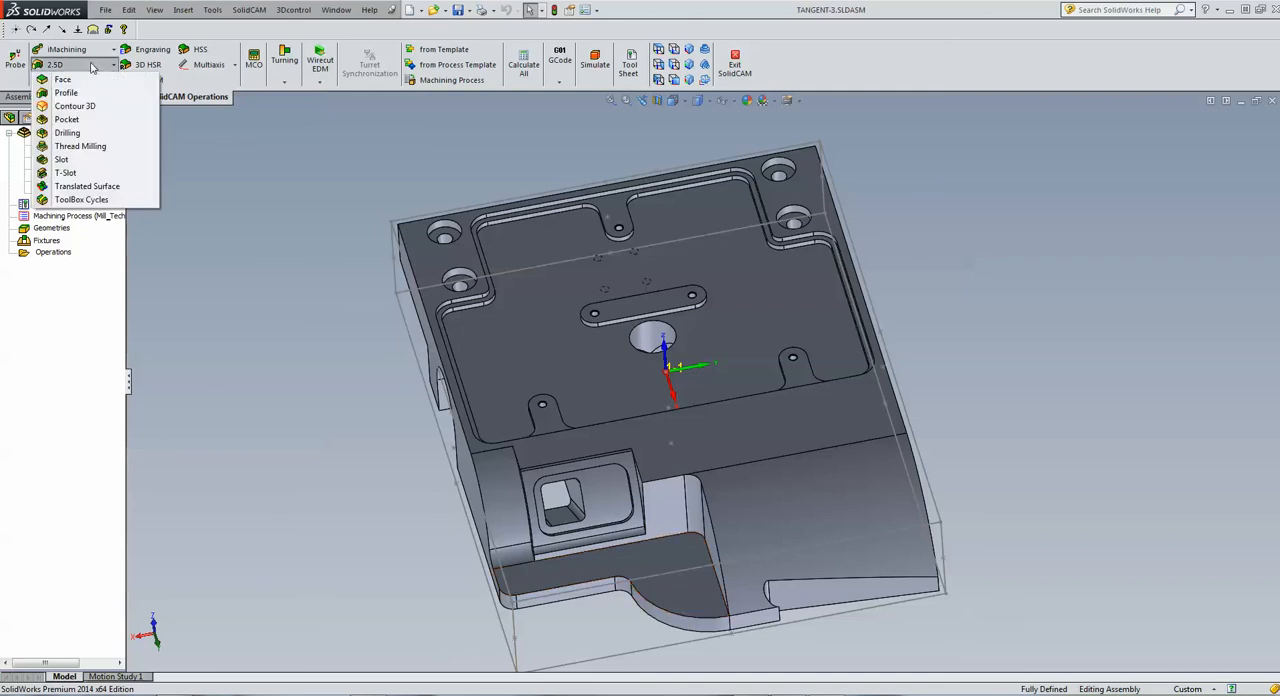
click(81, 121)
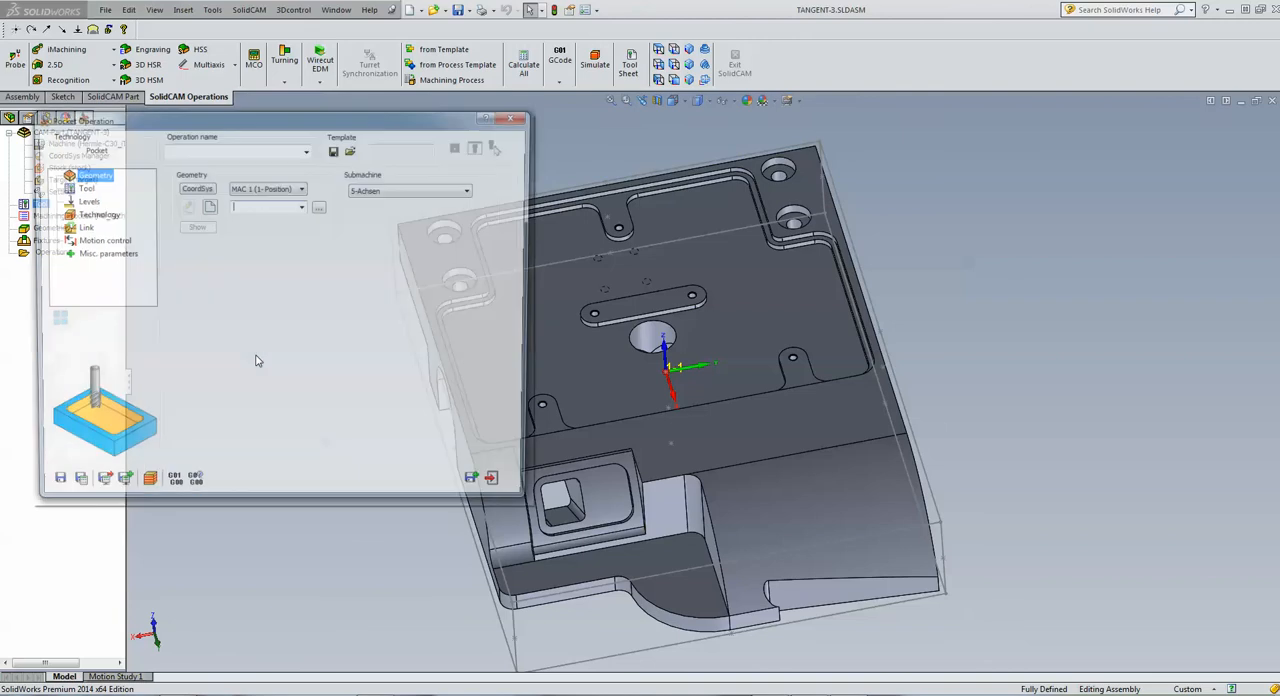
click(208, 207)
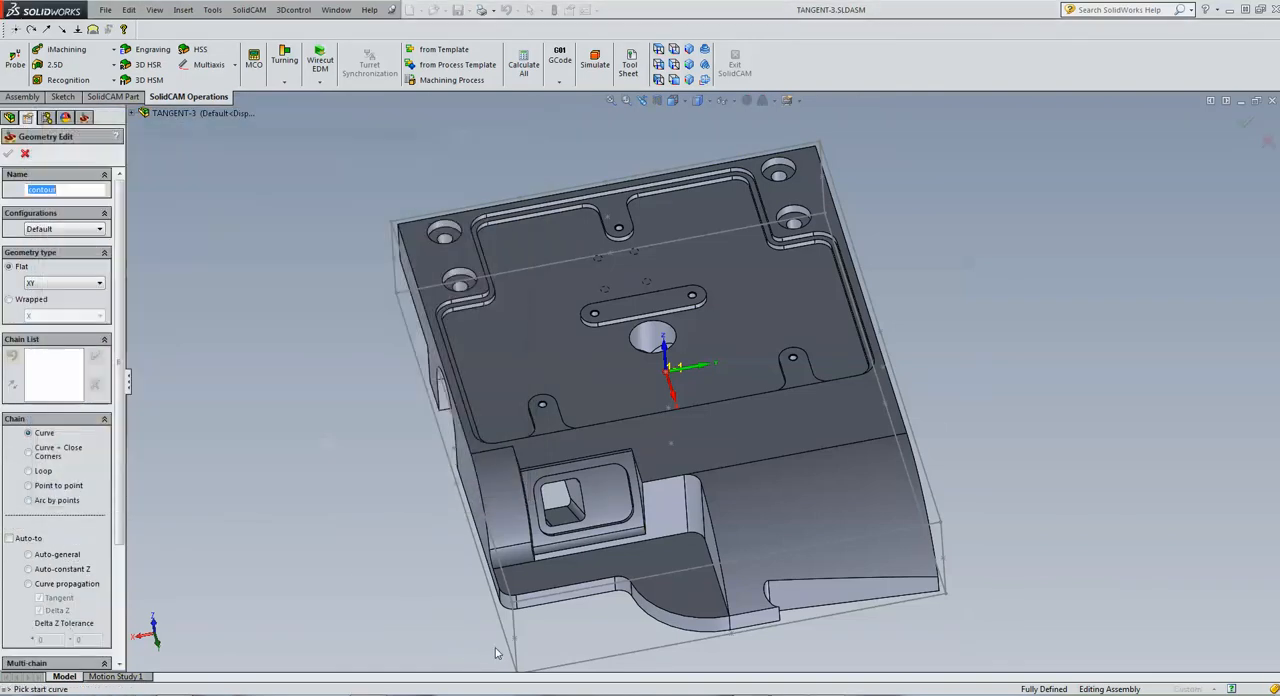
click(510, 652)
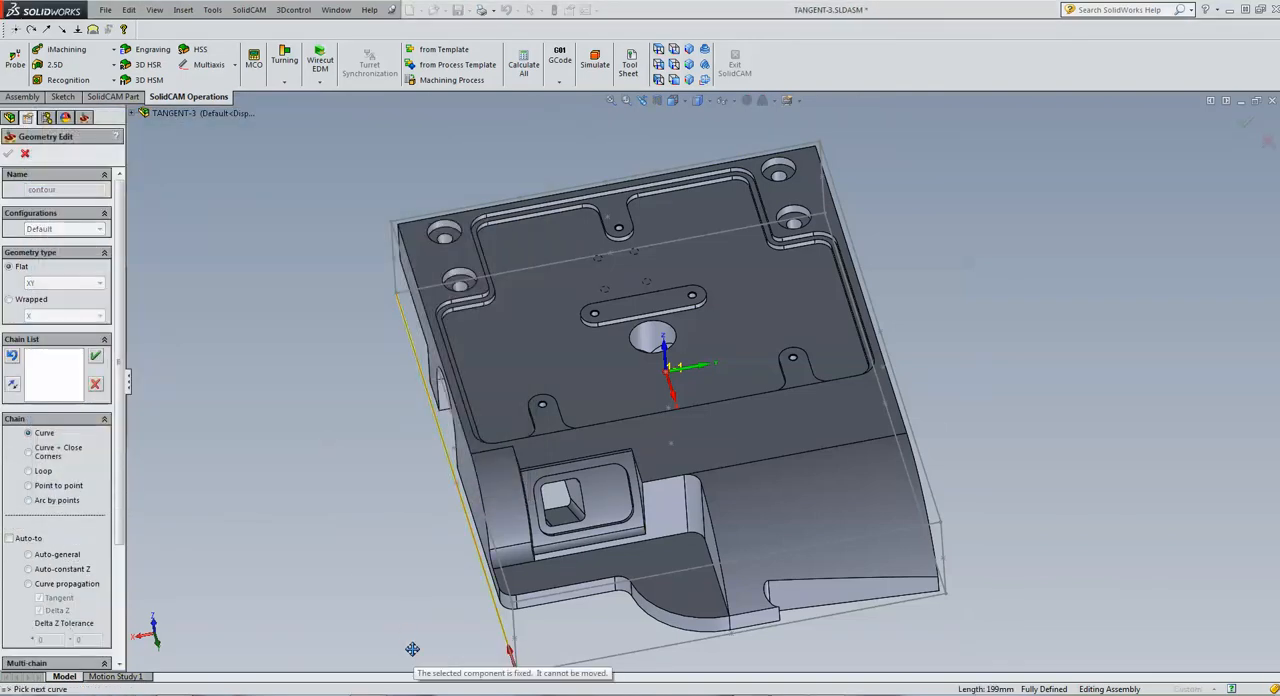
middle_drag(411, 651, 210, 566)
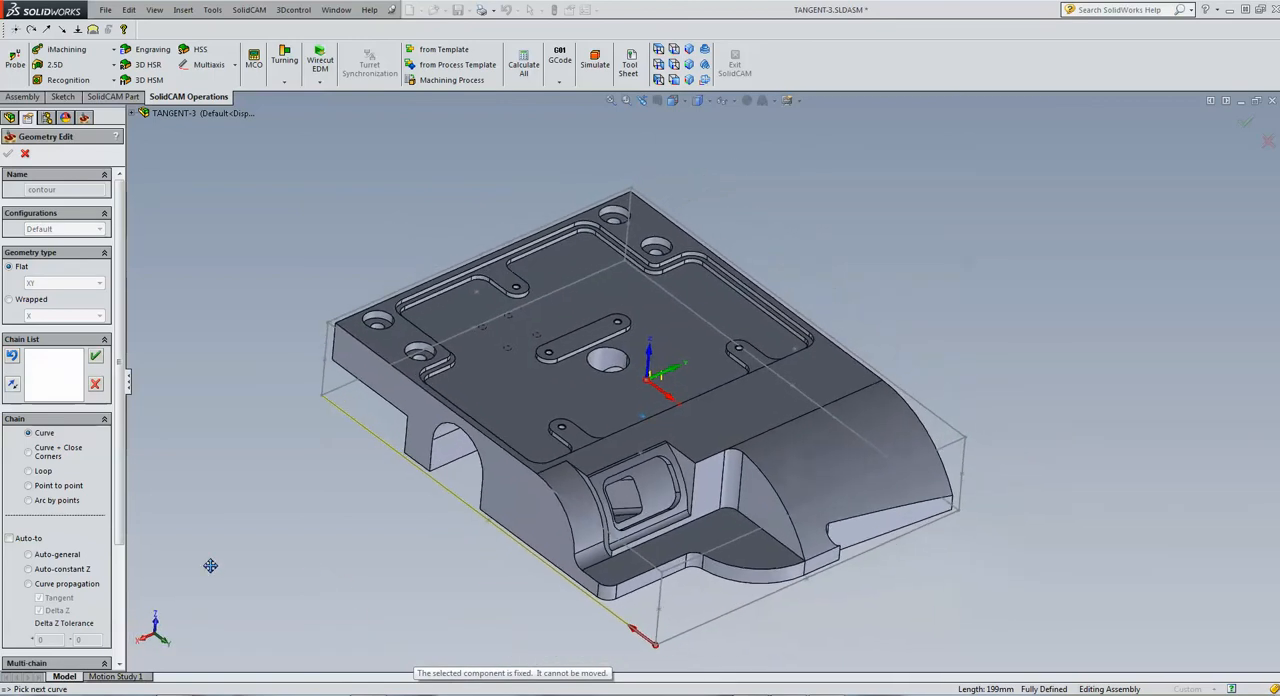
click(28, 569)
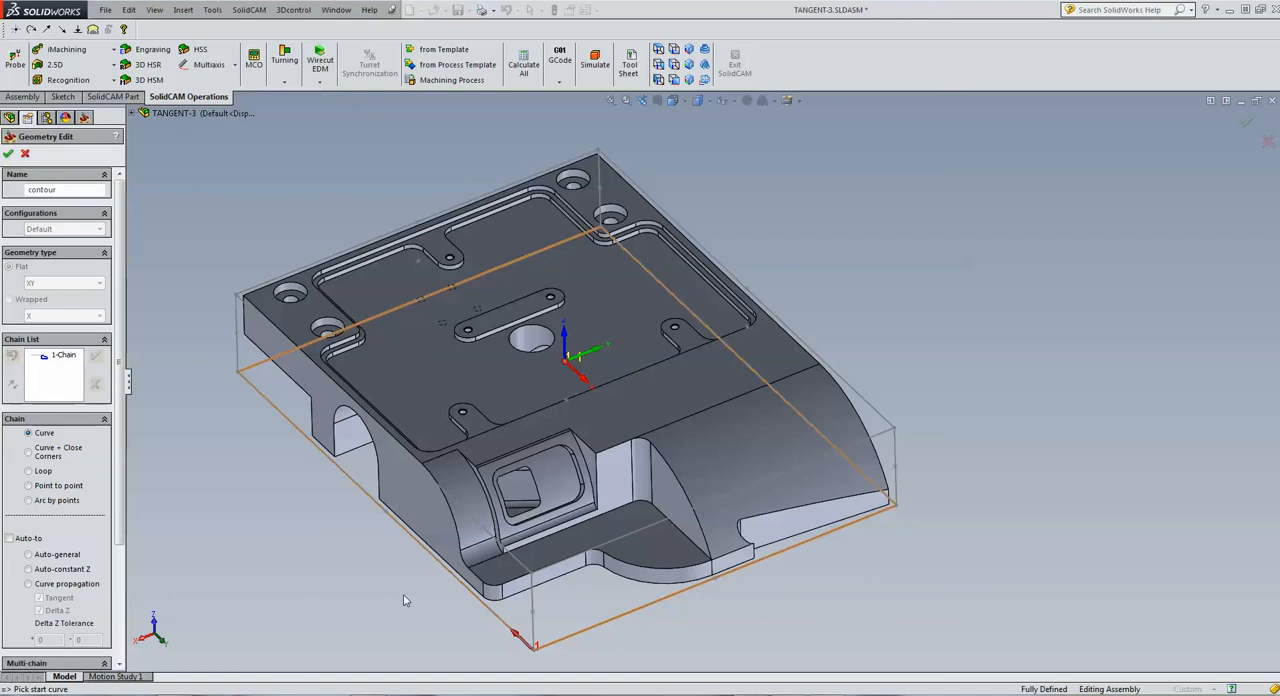
click(29, 569)
click(689, 569)
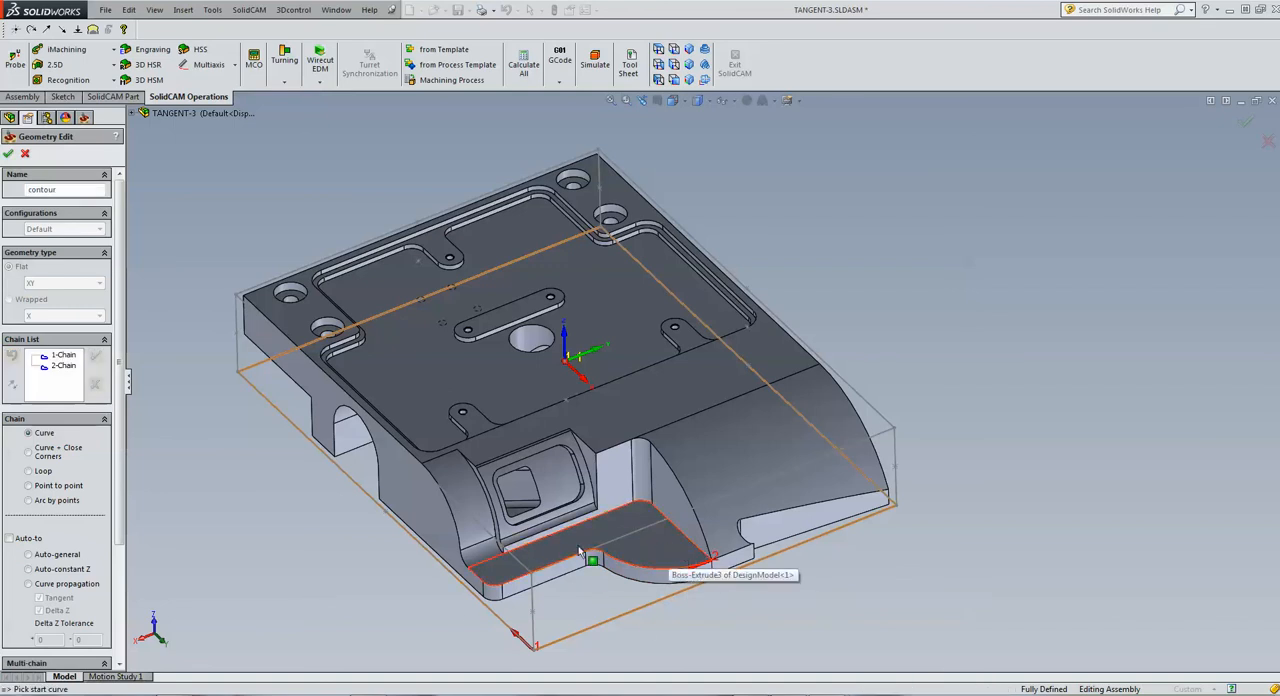
right_click(53, 368)
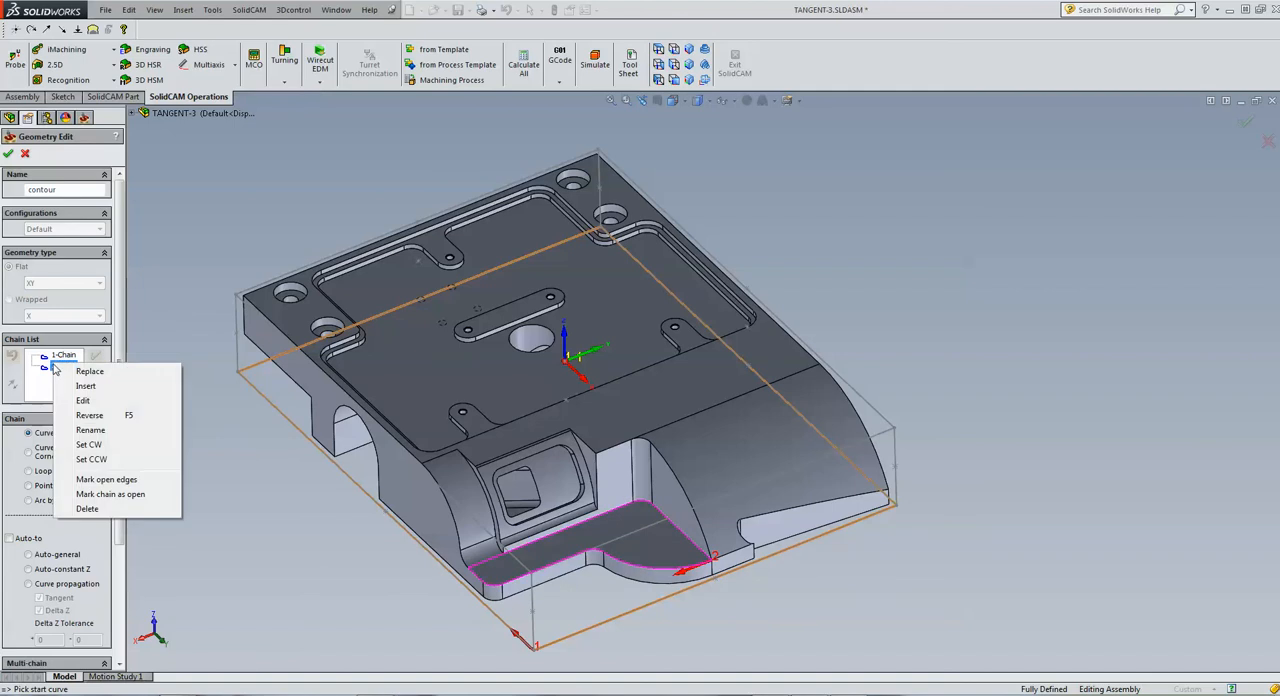
click(87, 509)
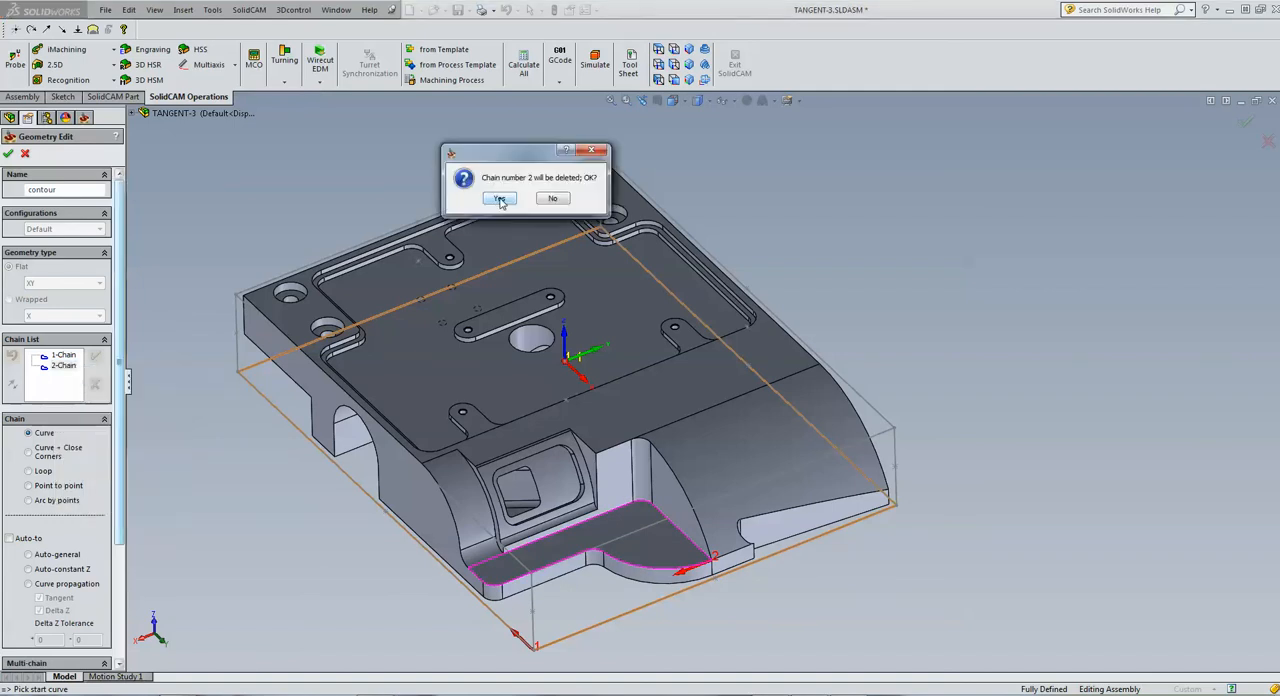
click(491, 200)
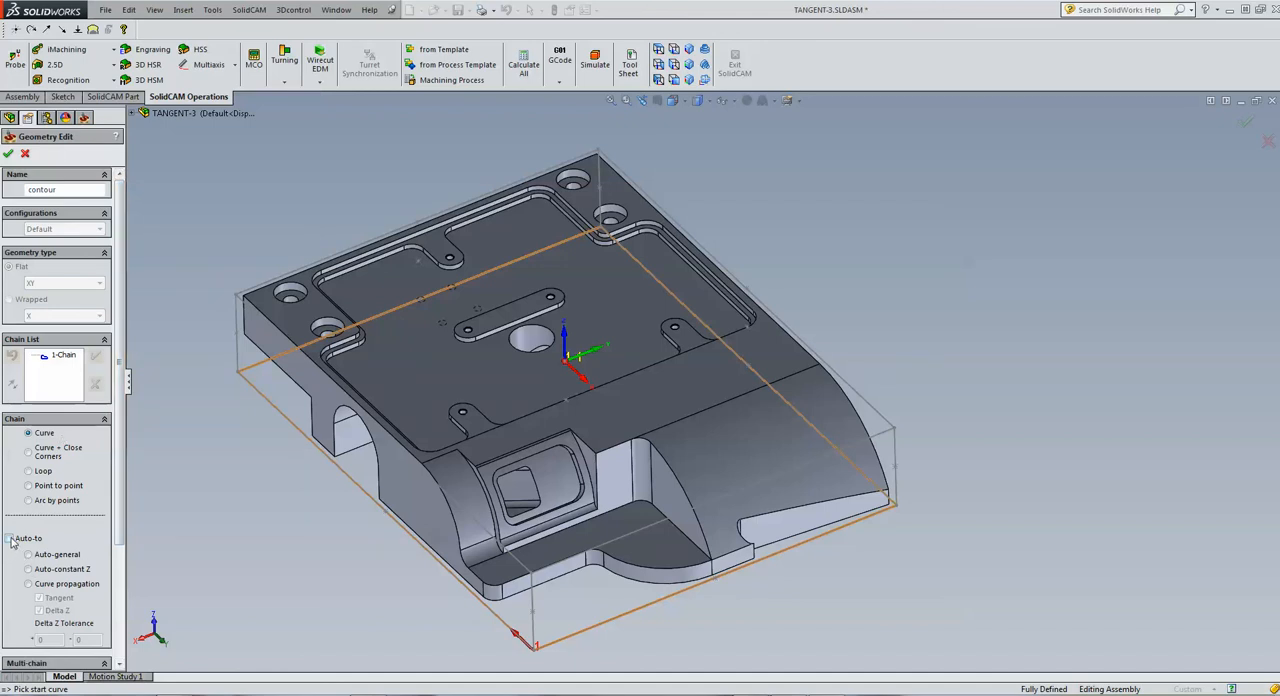
Try to chain the lower ledge's front outline with Auto-constant Z, continuing up the adjoining curved side edge with Curve
click(28, 570)
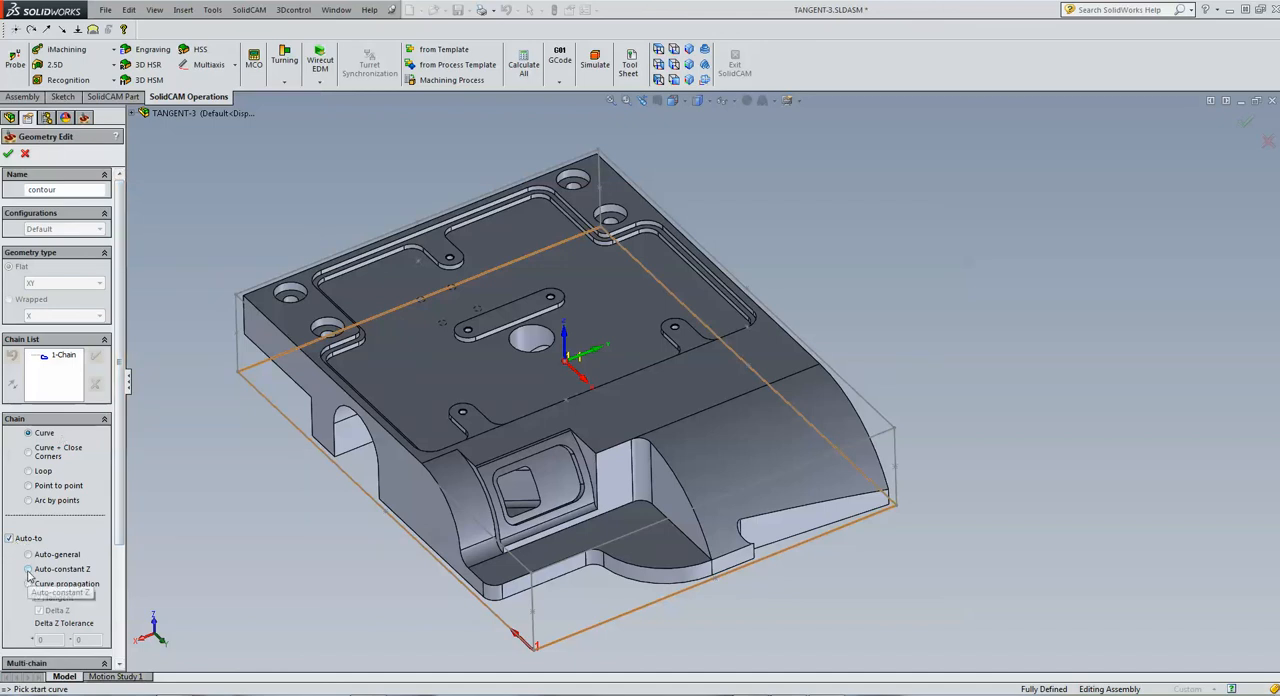
click(701, 565)
click(699, 566)
click(701, 568)
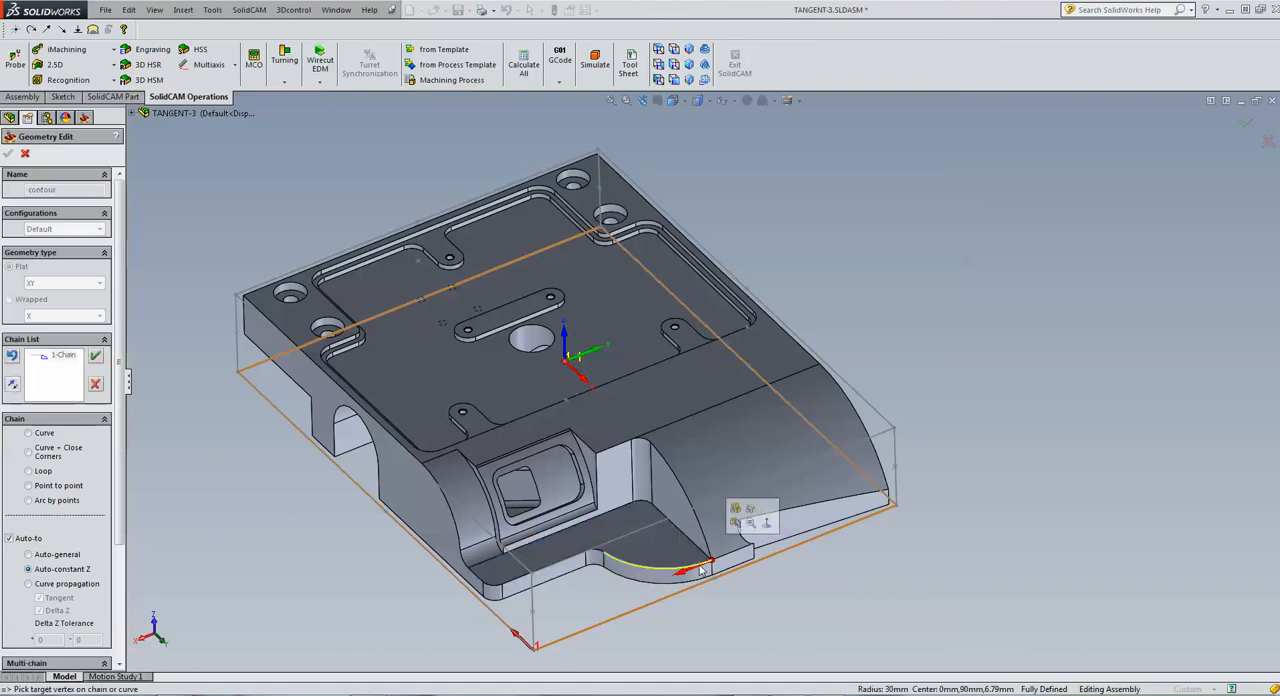
click(477, 578)
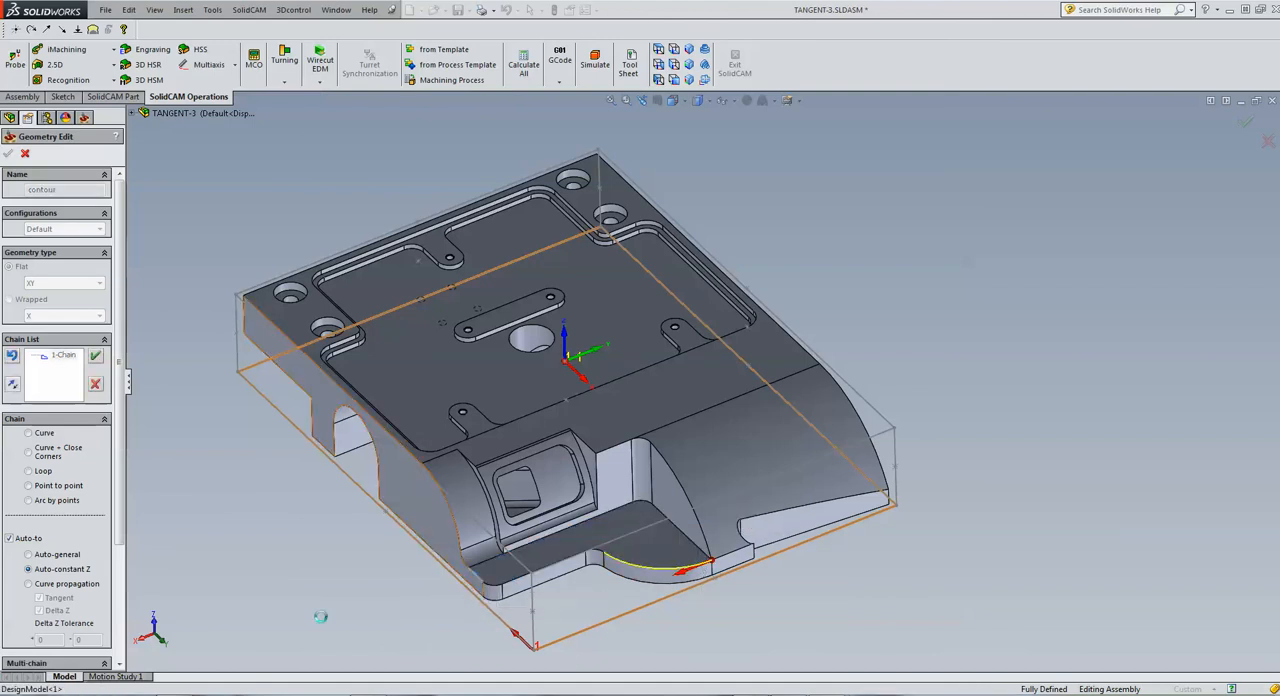
click(29, 435)
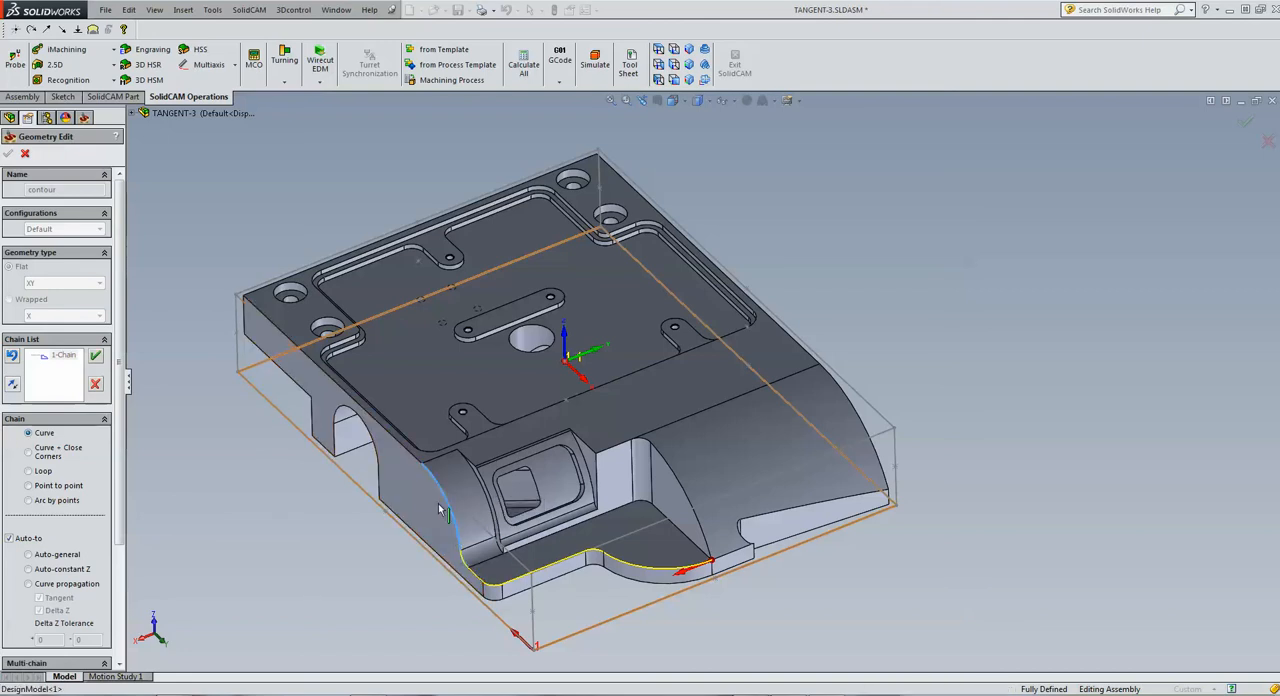
click(457, 540)
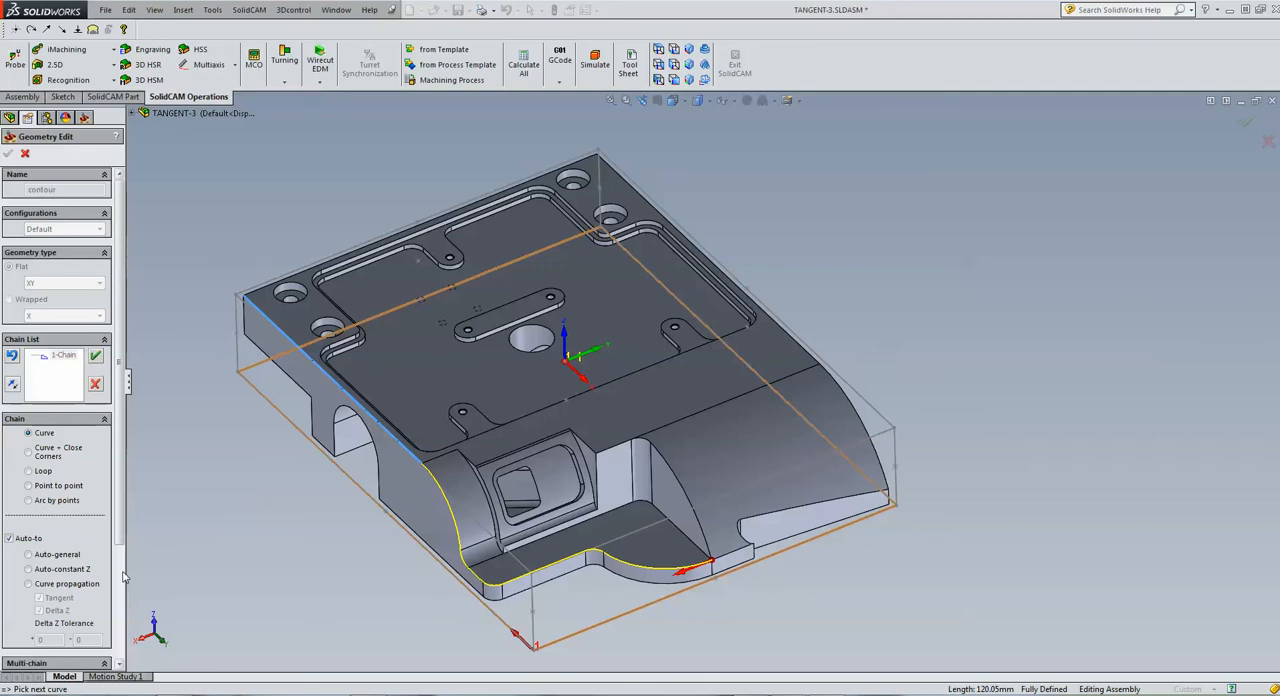
Try to extend the chain around the top face's outer edges with Auto-constant Z and down the opposite curved edge with Curve, discarding the chain
click(29, 569)
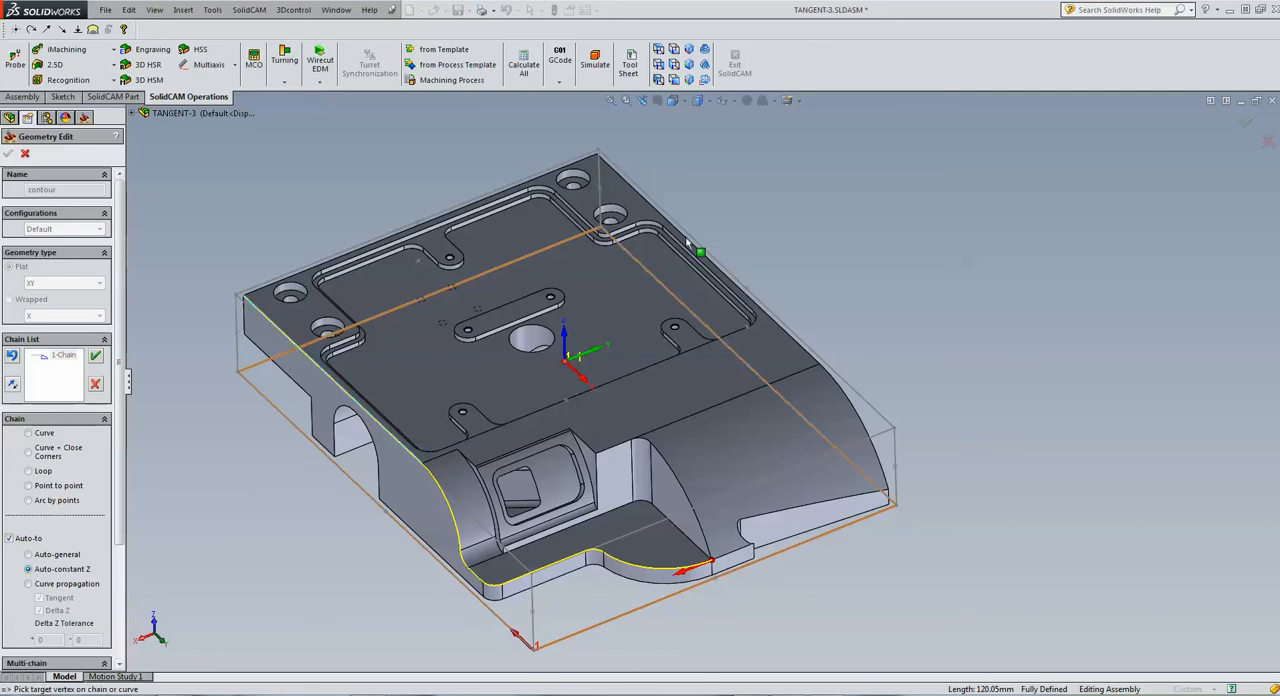
click(811, 357)
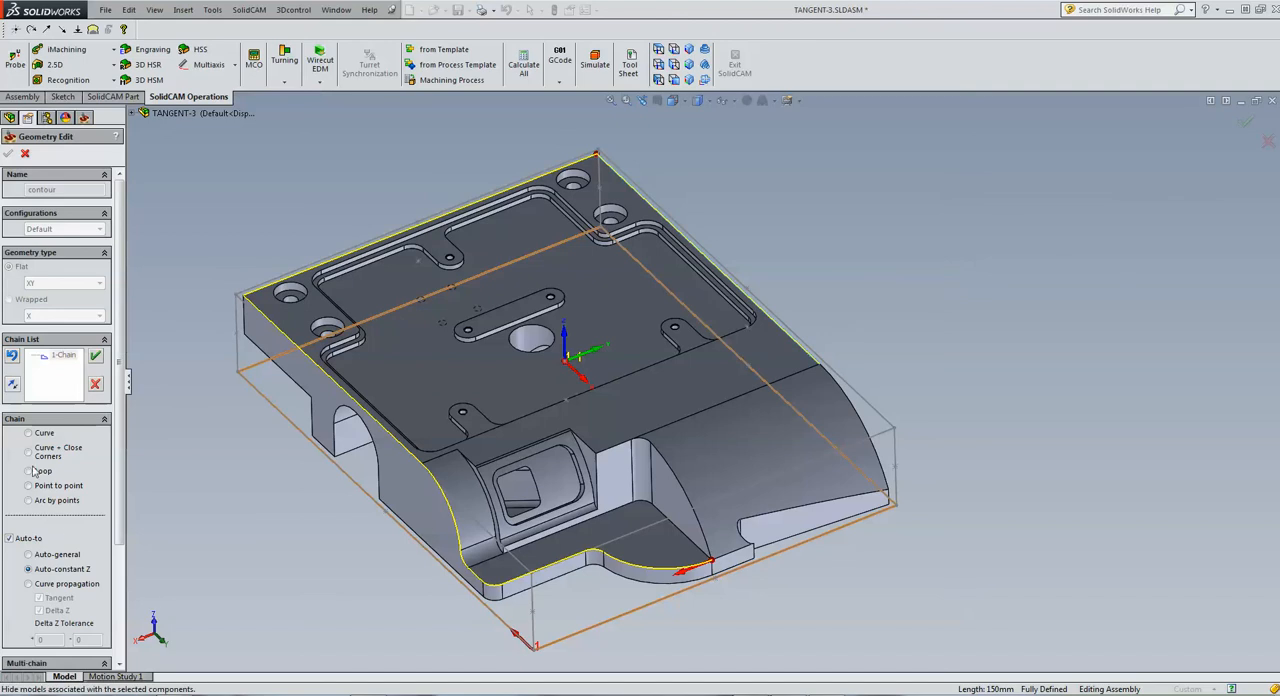
click(30, 434)
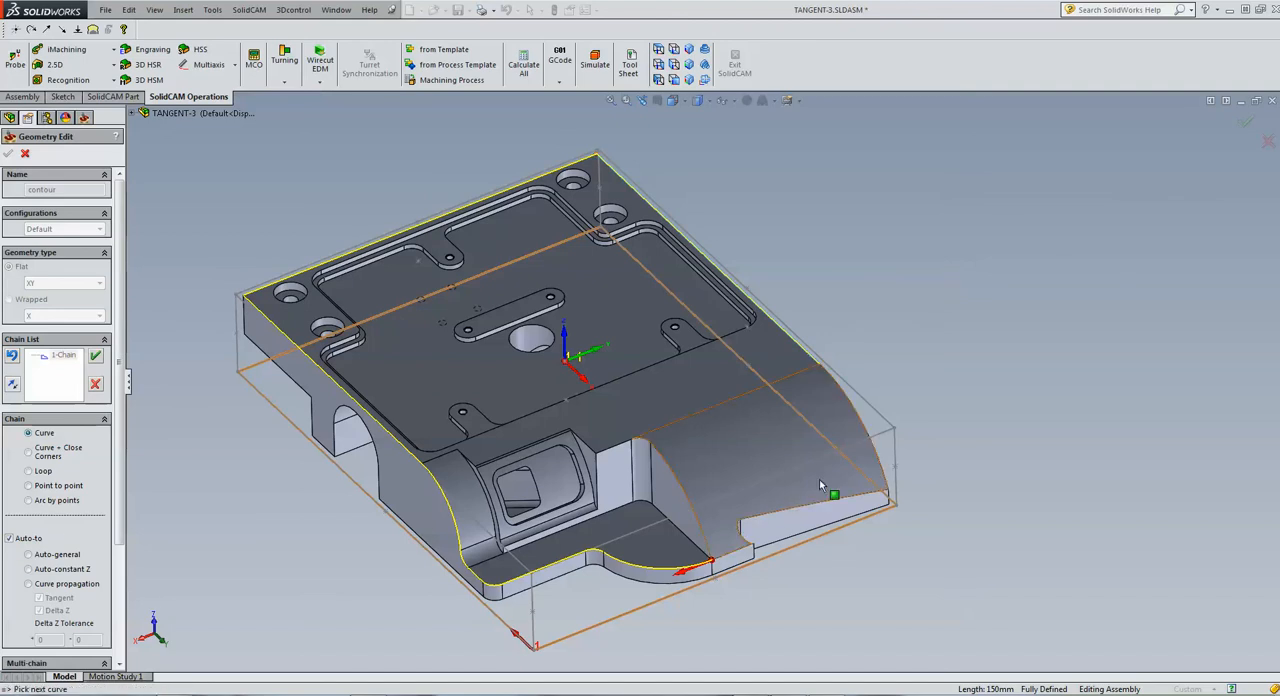
click(879, 462)
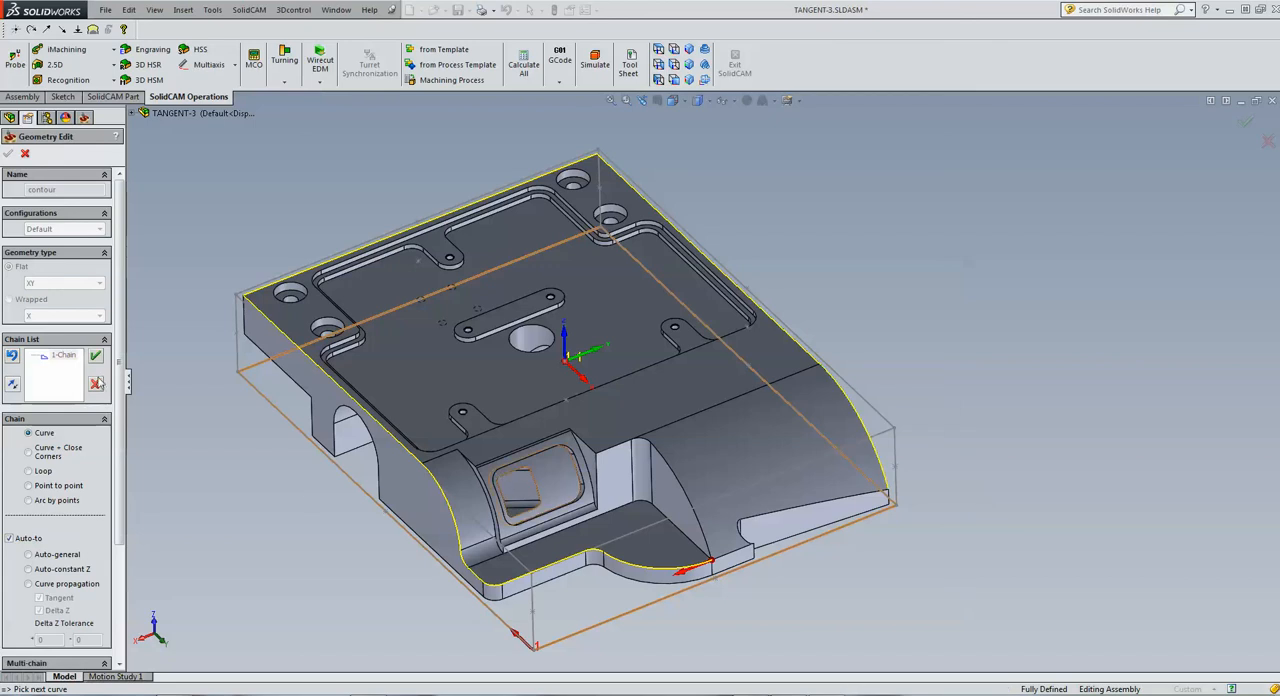
click(95, 355)
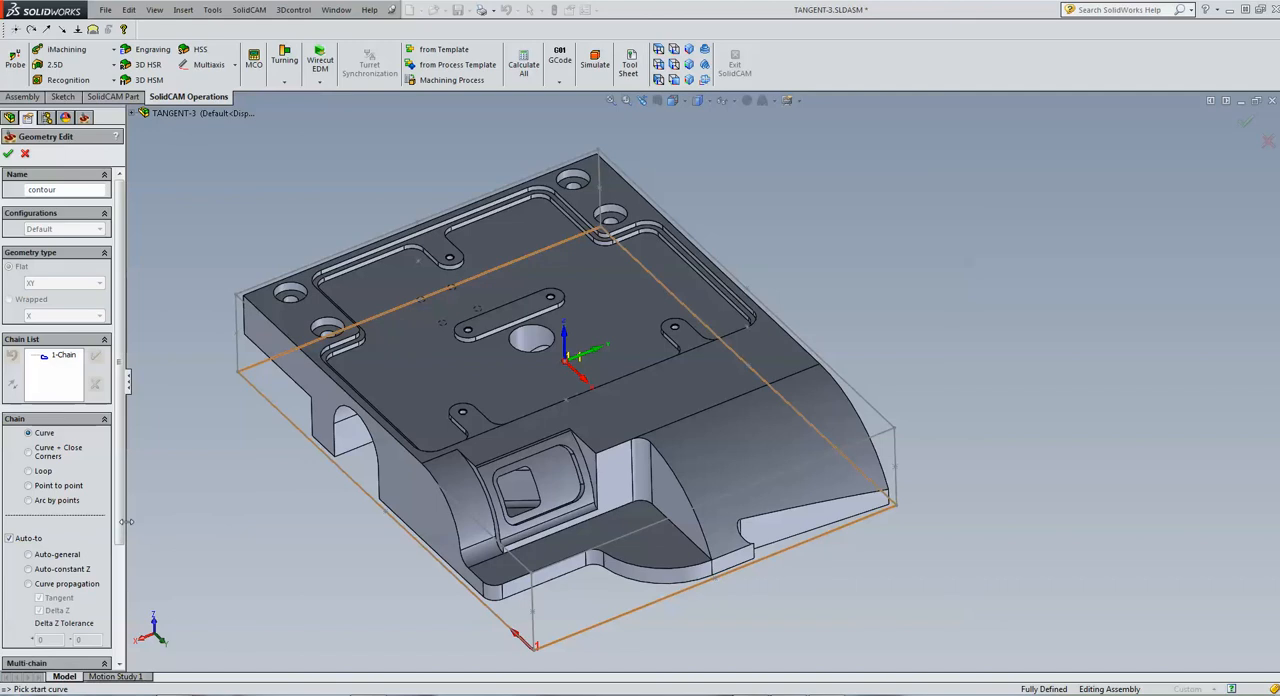
Set the contour's automatic chaining method to Curve propagation with Tangent and Delta Z active
drag(127, 521, 229, 524)
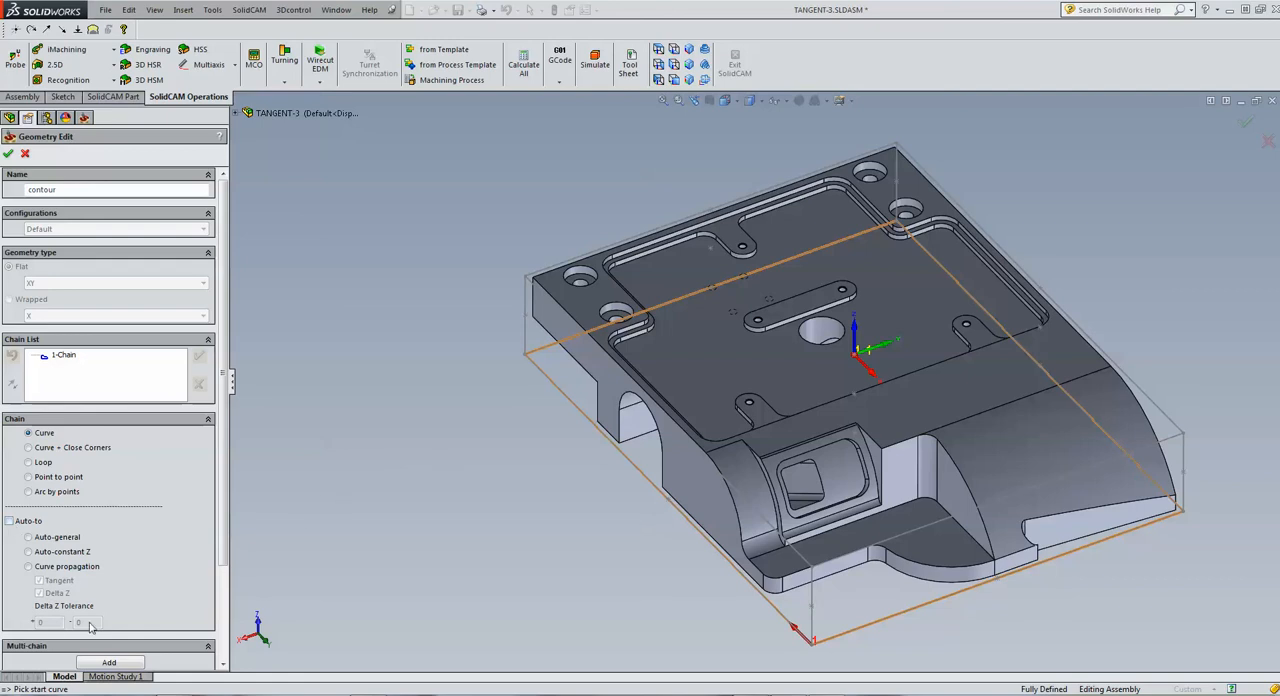
click(29, 567)
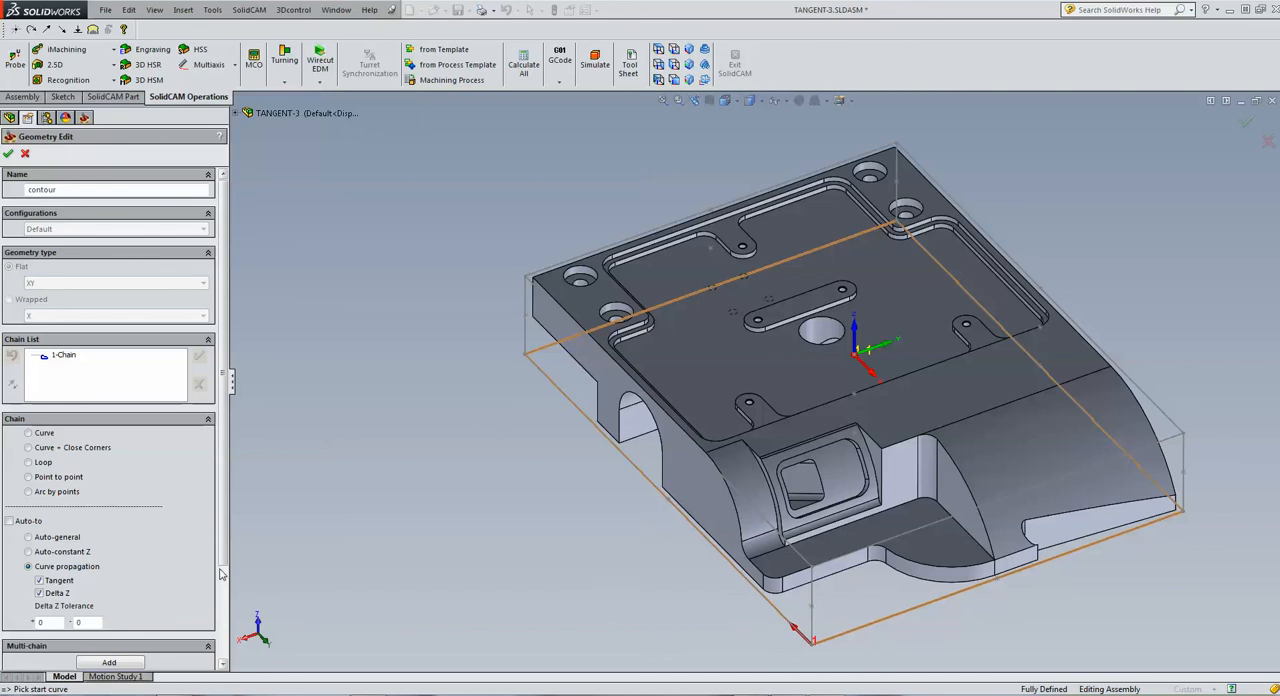
drag(225, 547, 226, 584)
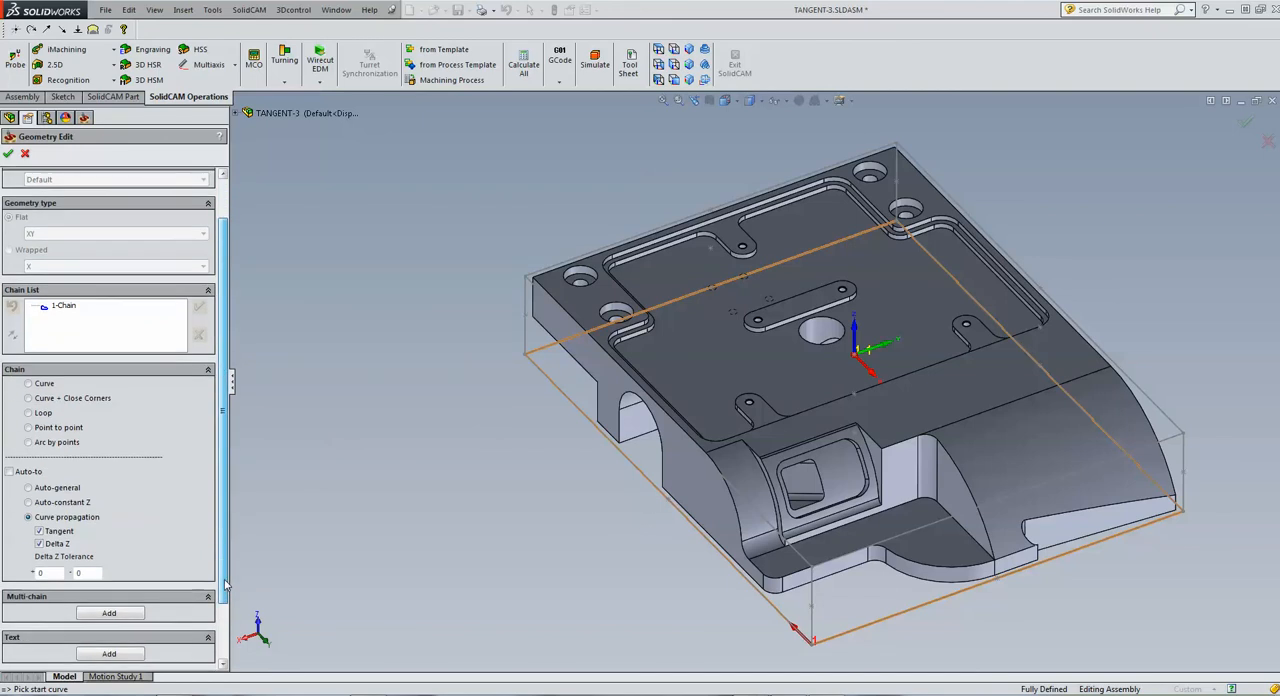
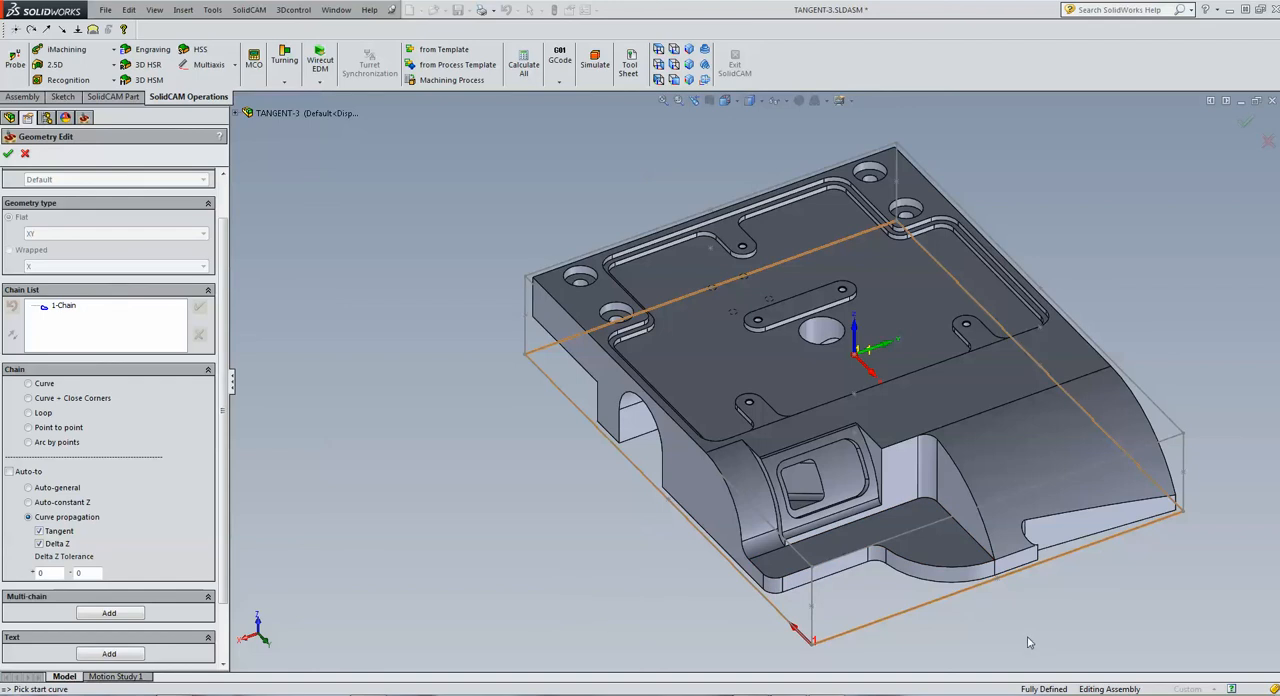
Try to chain the part's outer outline with Curve propagation from the ledge's curved front edge, adding the side face's sloped edge, and delete that chain
click(990, 568)
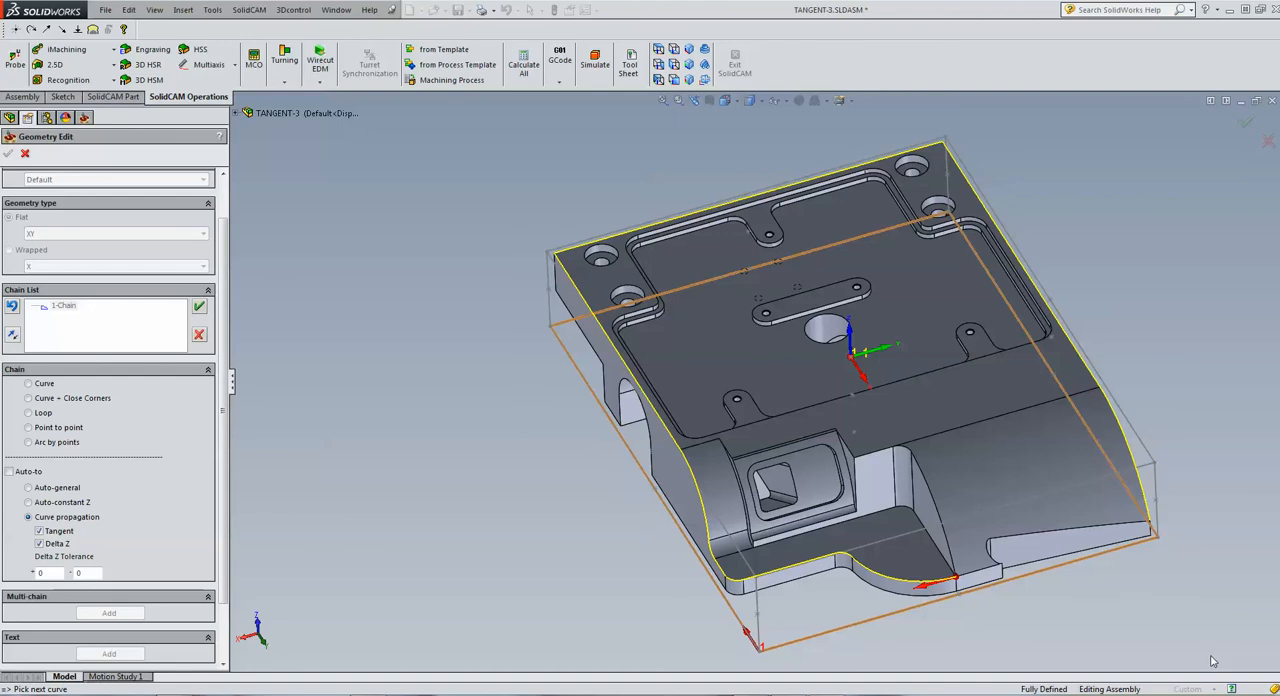
click(1152, 533)
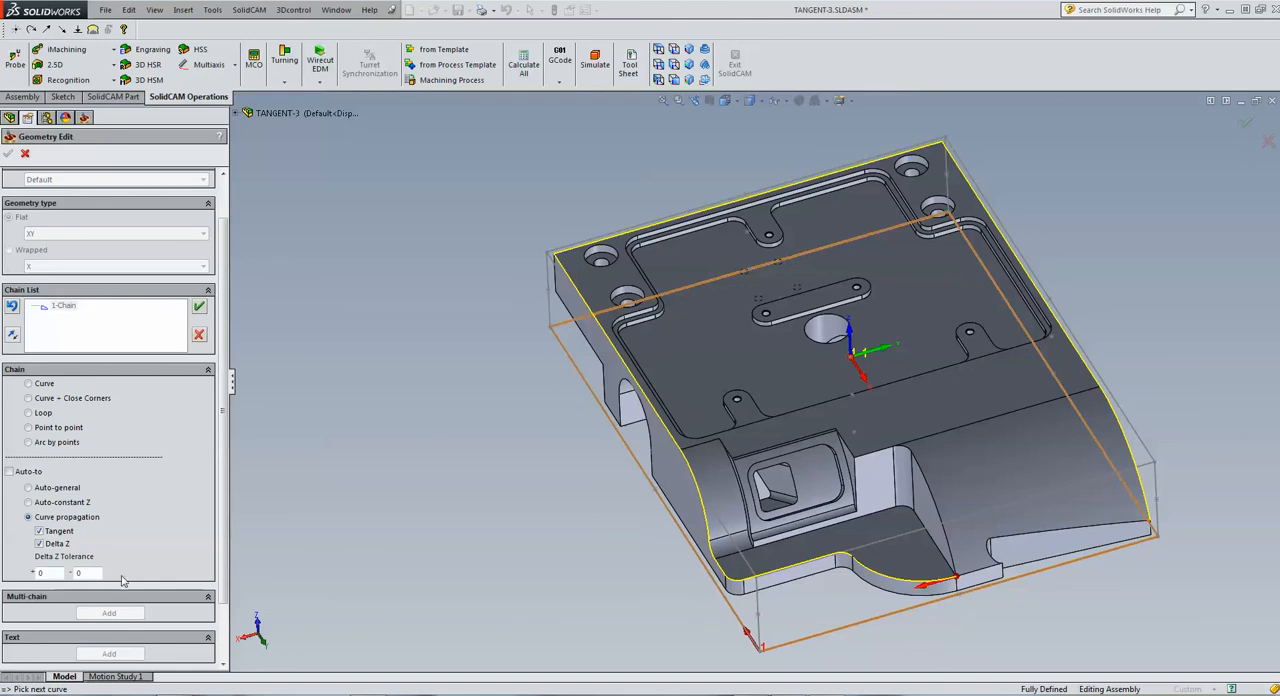
click(1123, 531)
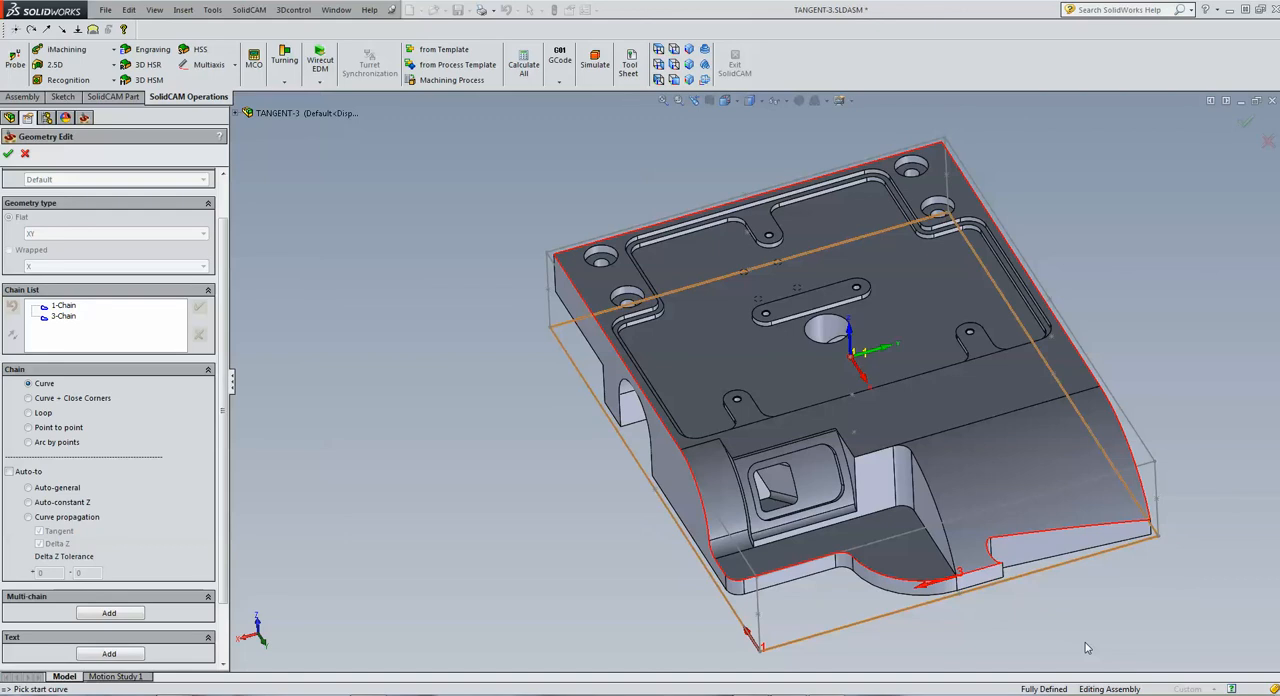
right_click(62, 317)
click(118, 466)
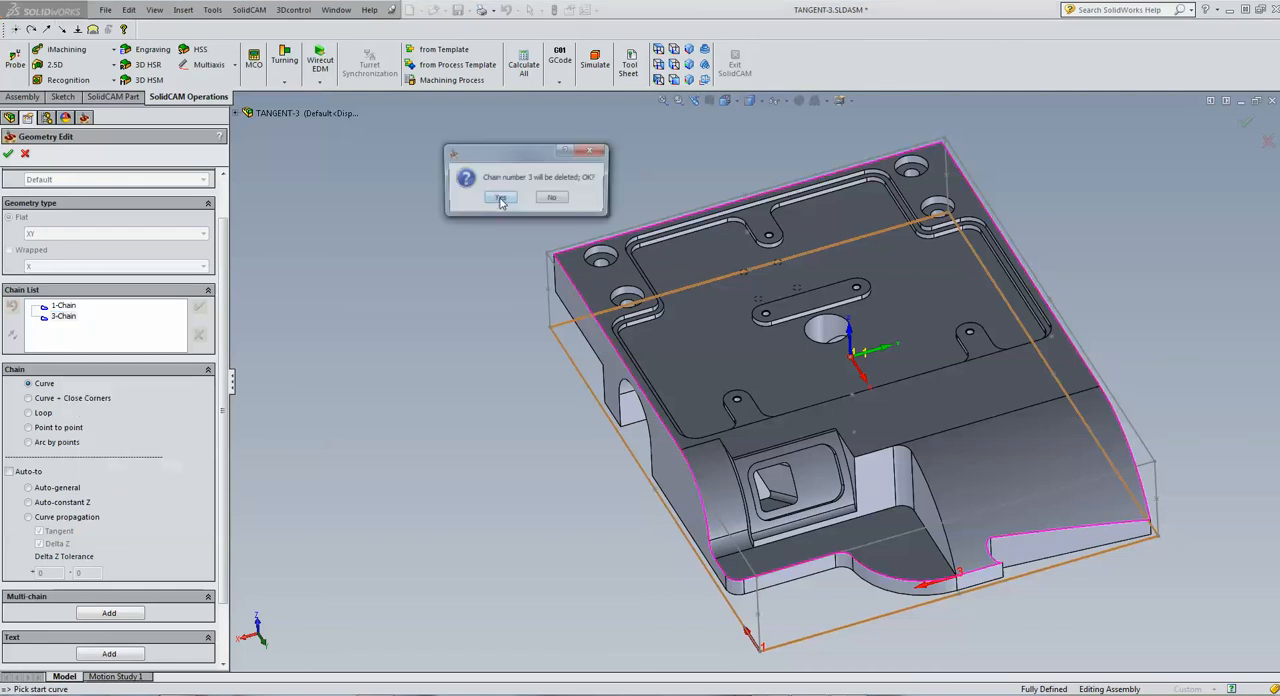
click(490, 194)
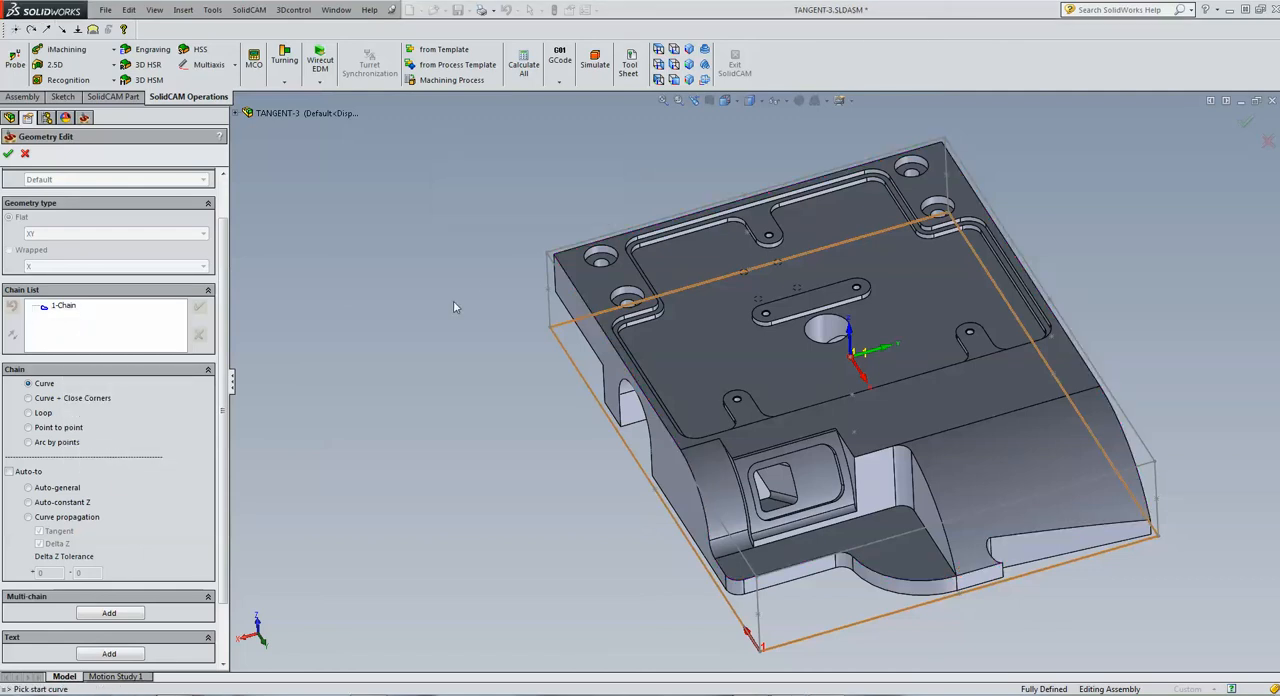
Chain the part's outer outline from the ledge's curved front edge using Curve propagation with a positive Delta Z tolerance of 9, and accept the geometry
click(29, 517)
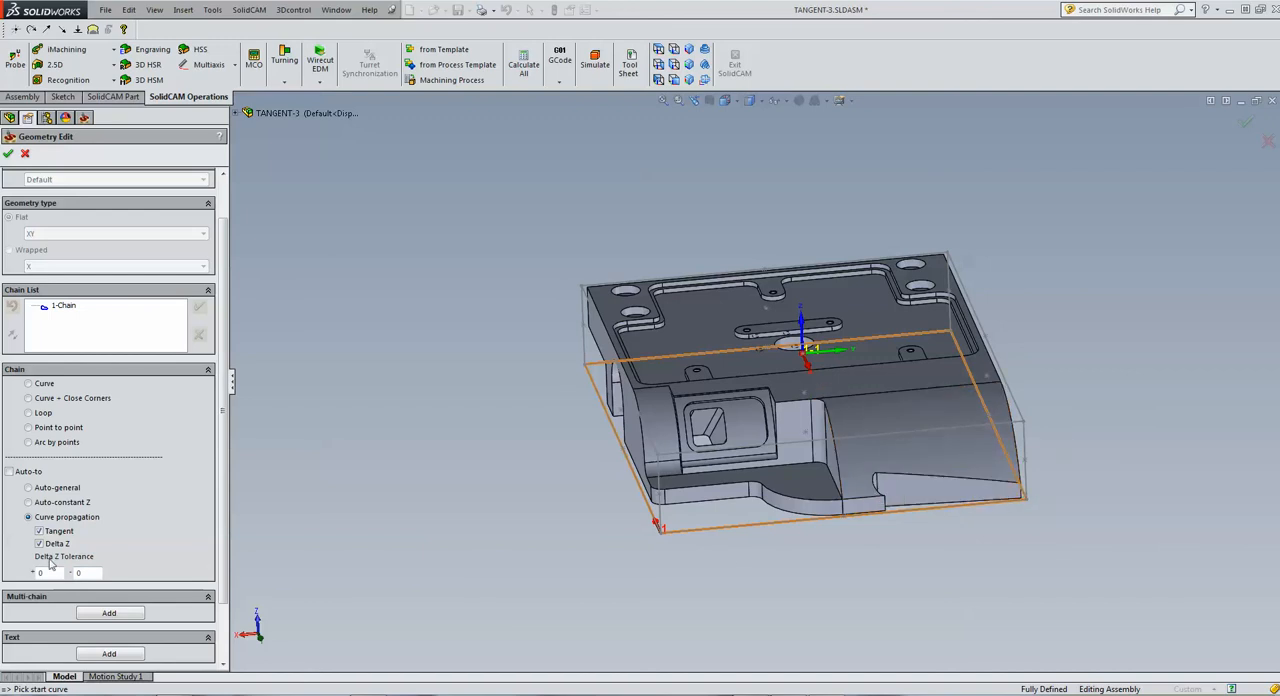
drag(43, 572, 2, 578)
click(823, 530)
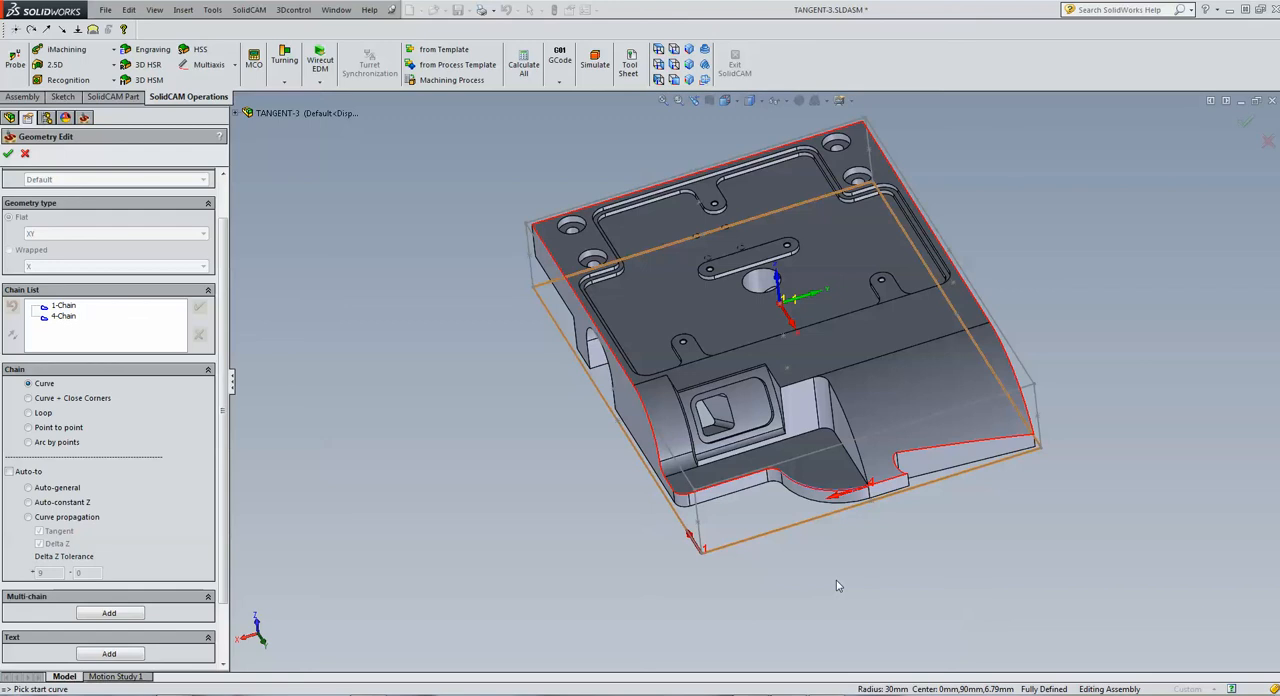
click(8, 151)
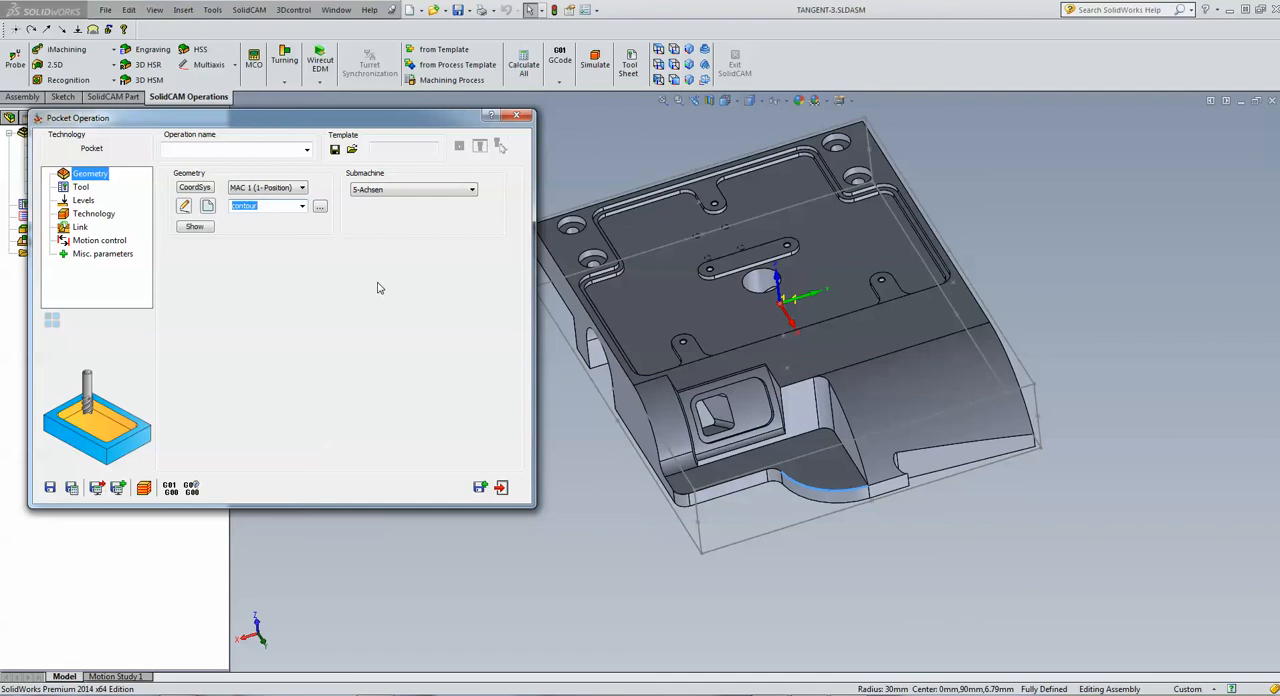
Add a new end mill with a 6 mm diameter and select it as the pocket operation's tool
click(80, 188)
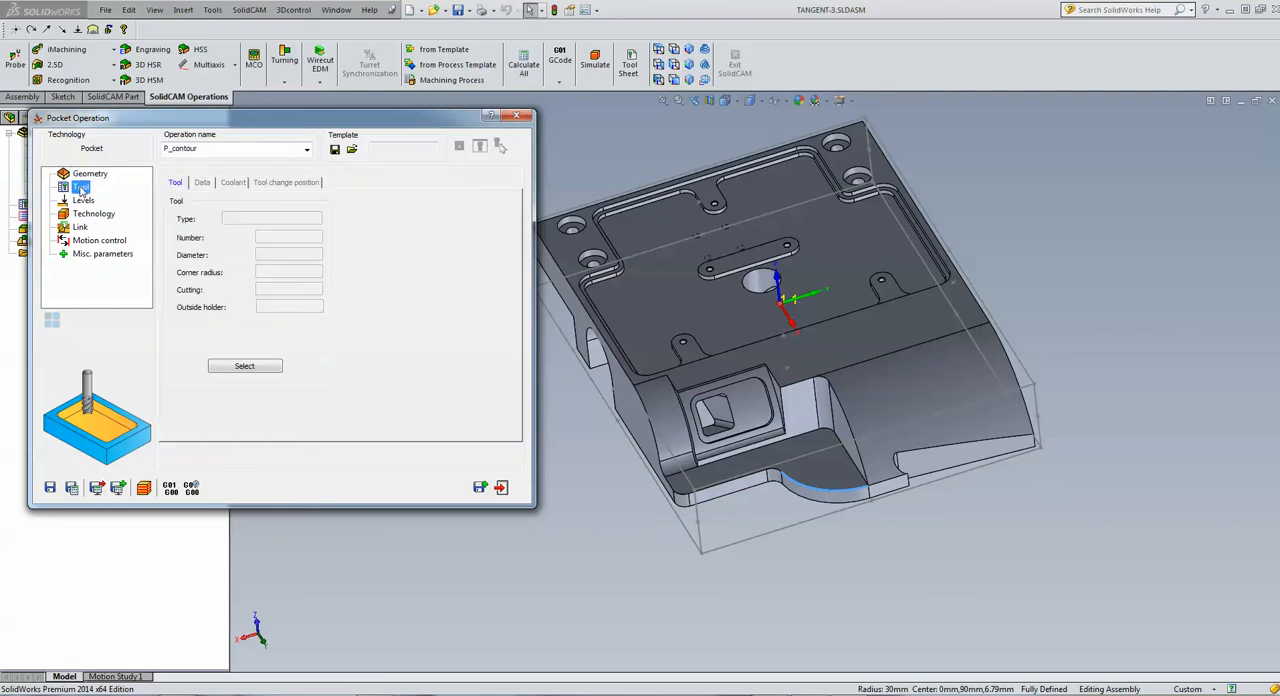
click(270, 366)
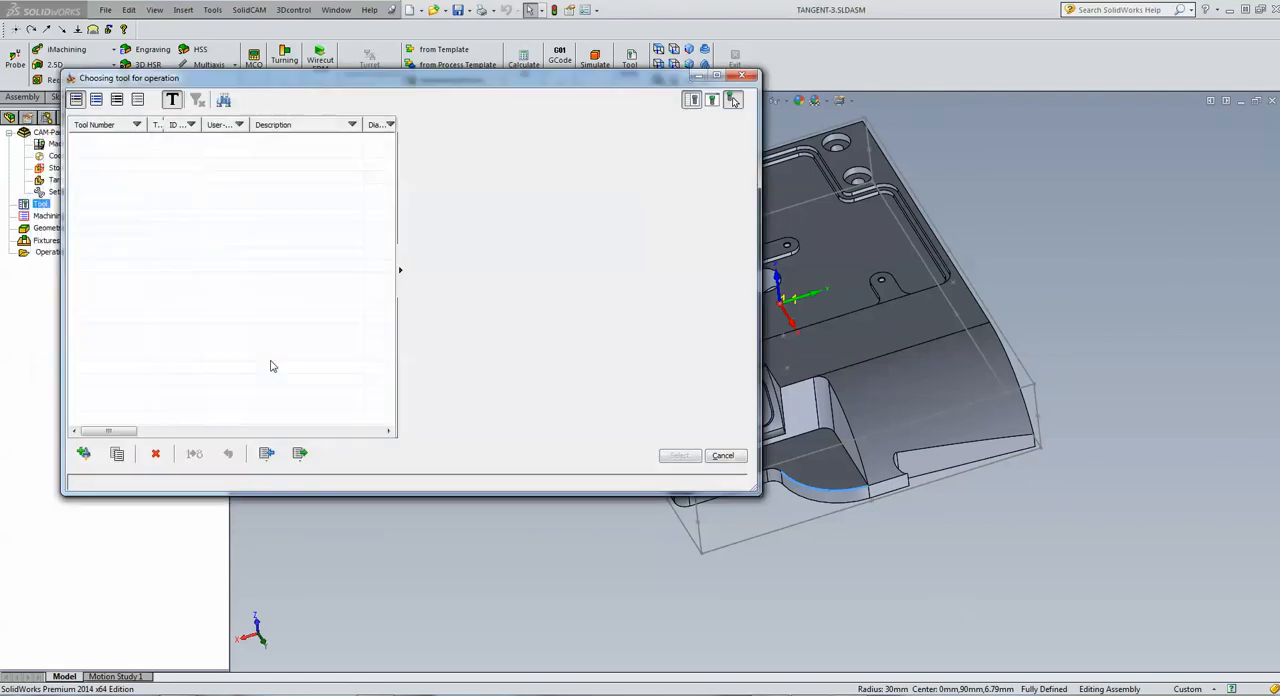
click(84, 453)
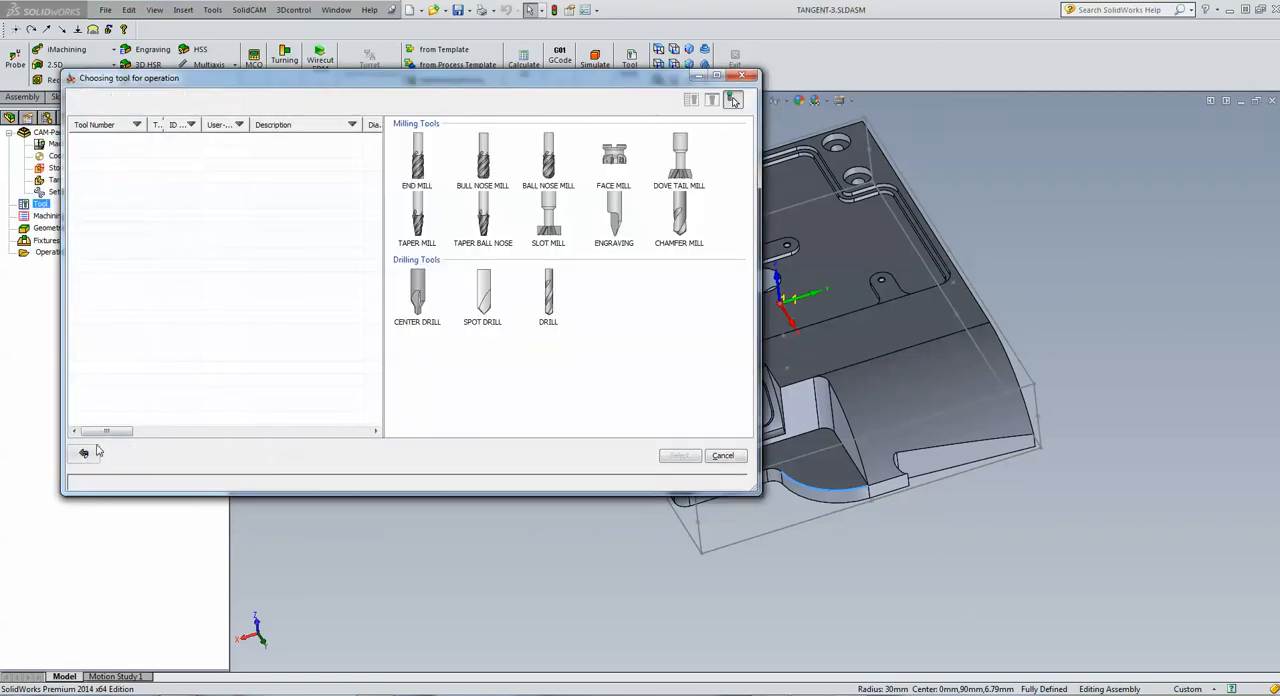
click(418, 165)
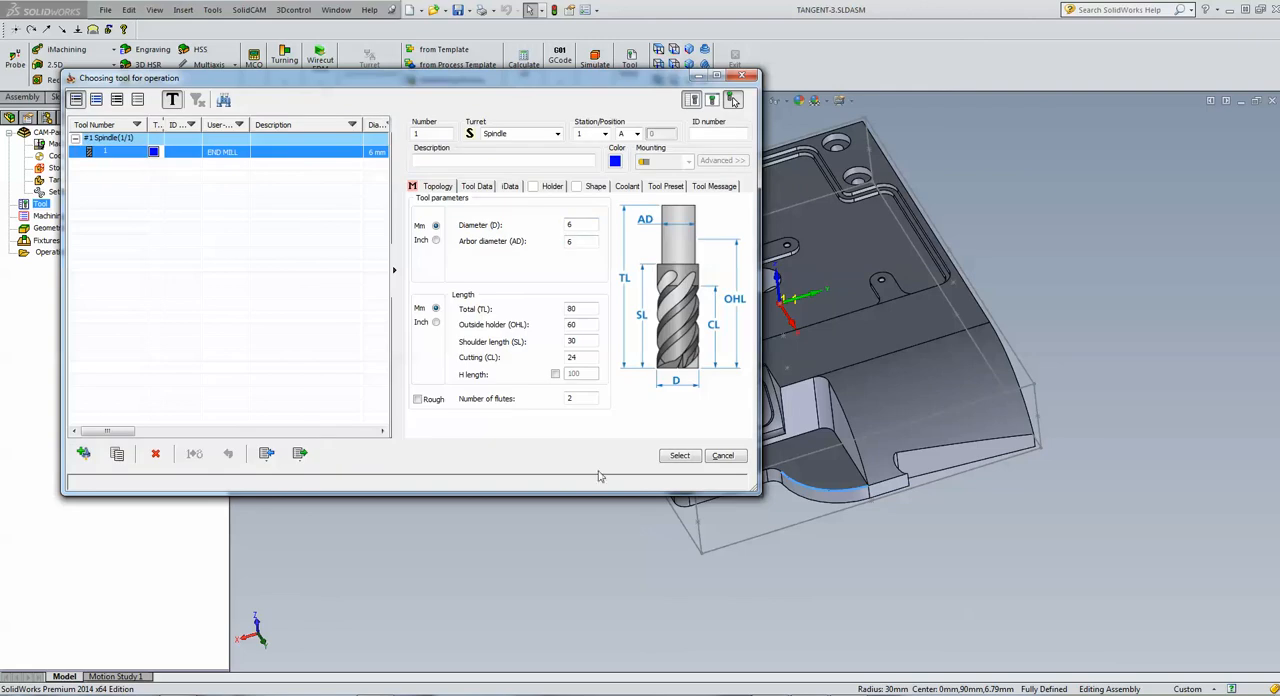
click(677, 457)
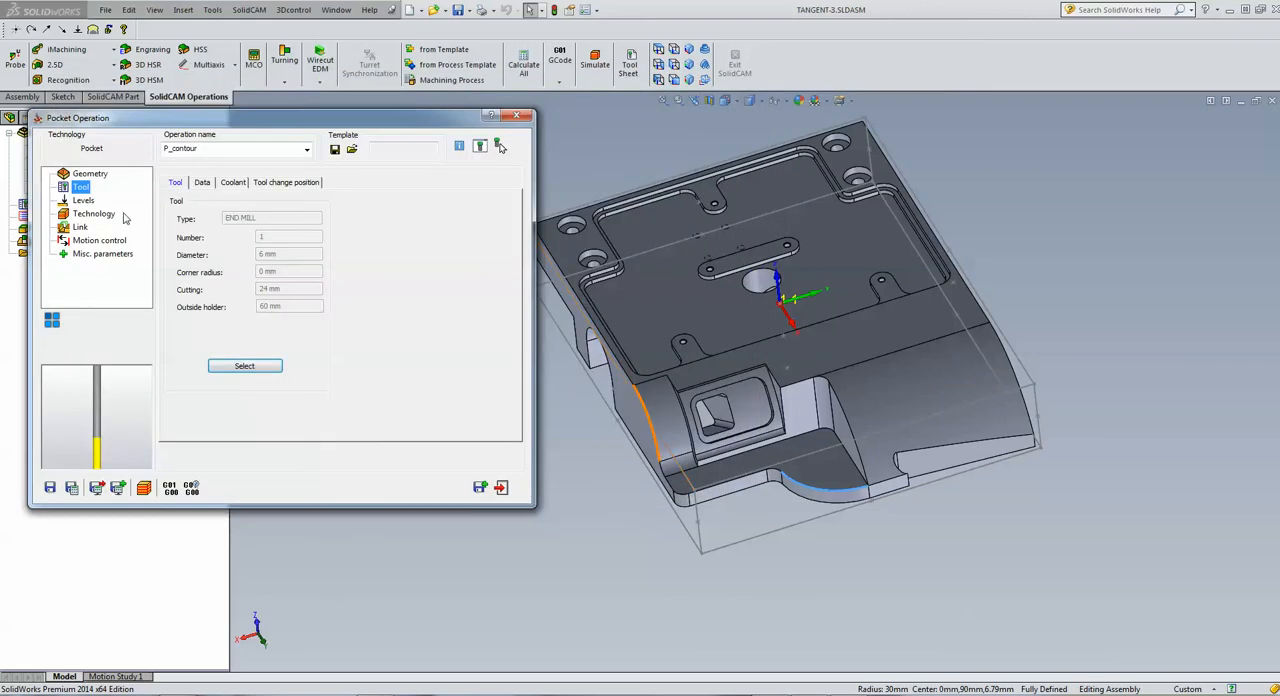
Define the upper level from the part's top face and the pocket depth from the lower vertex on the ledge's front edge
click(84, 201)
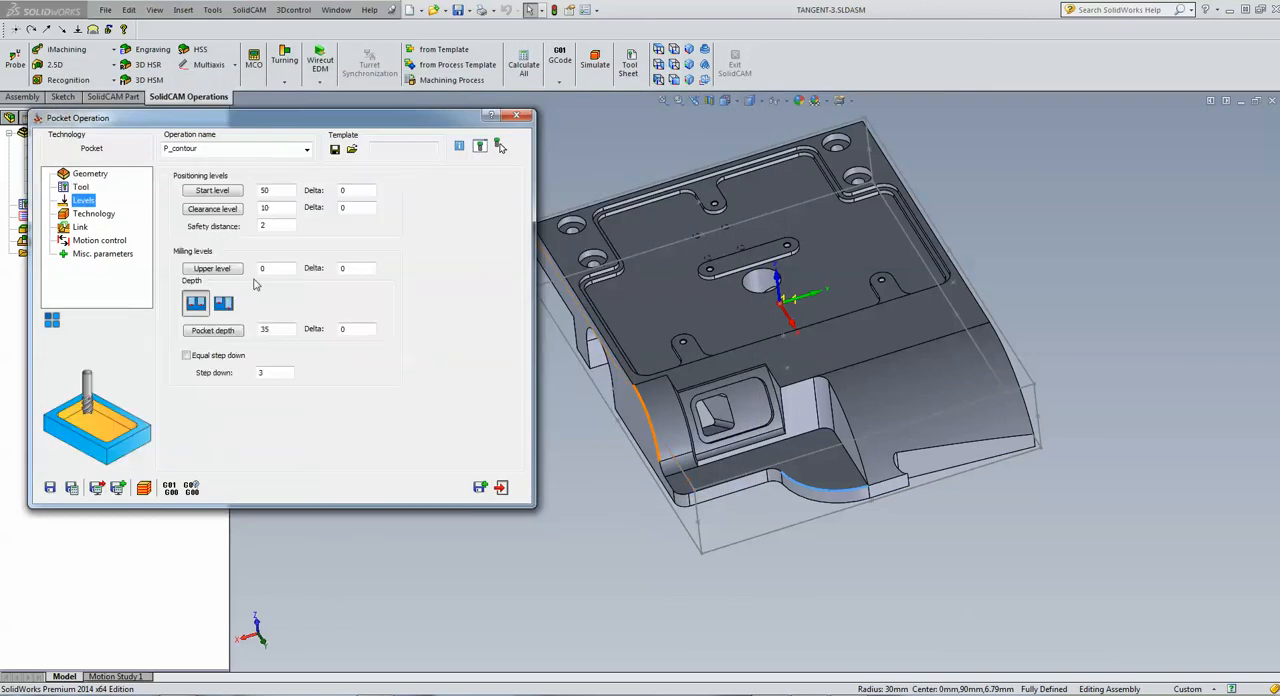
click(212, 268)
click(830, 339)
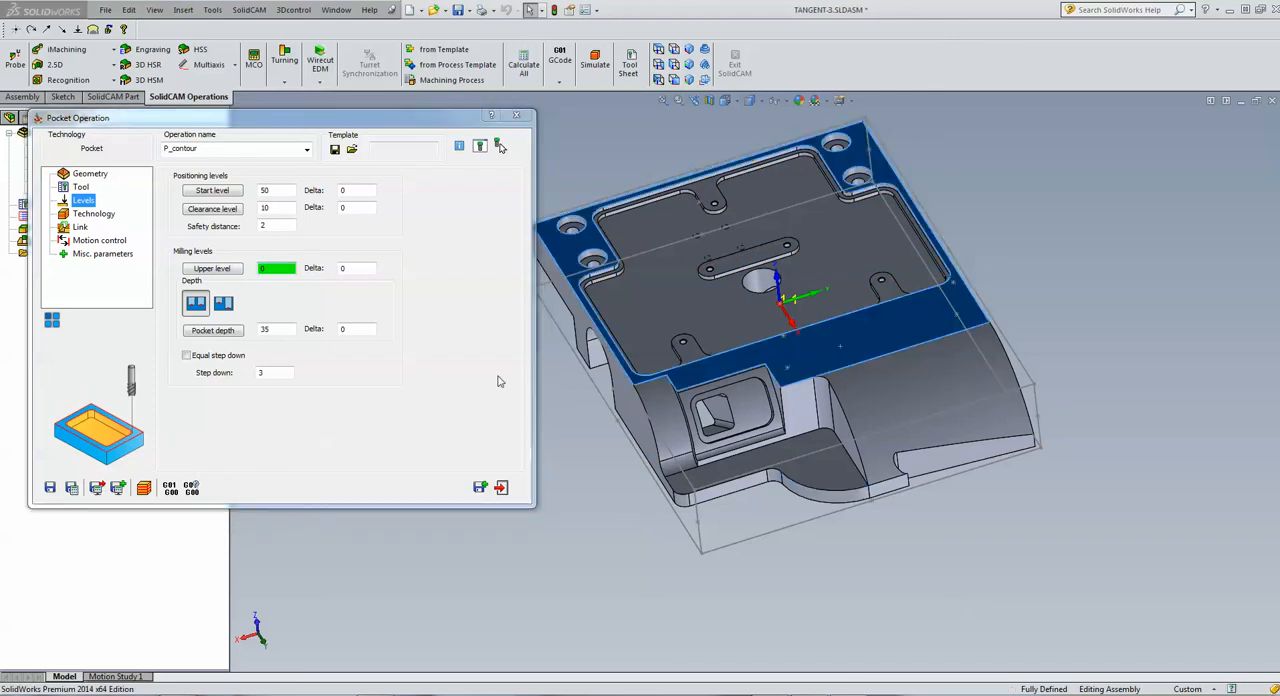
click(278, 329)
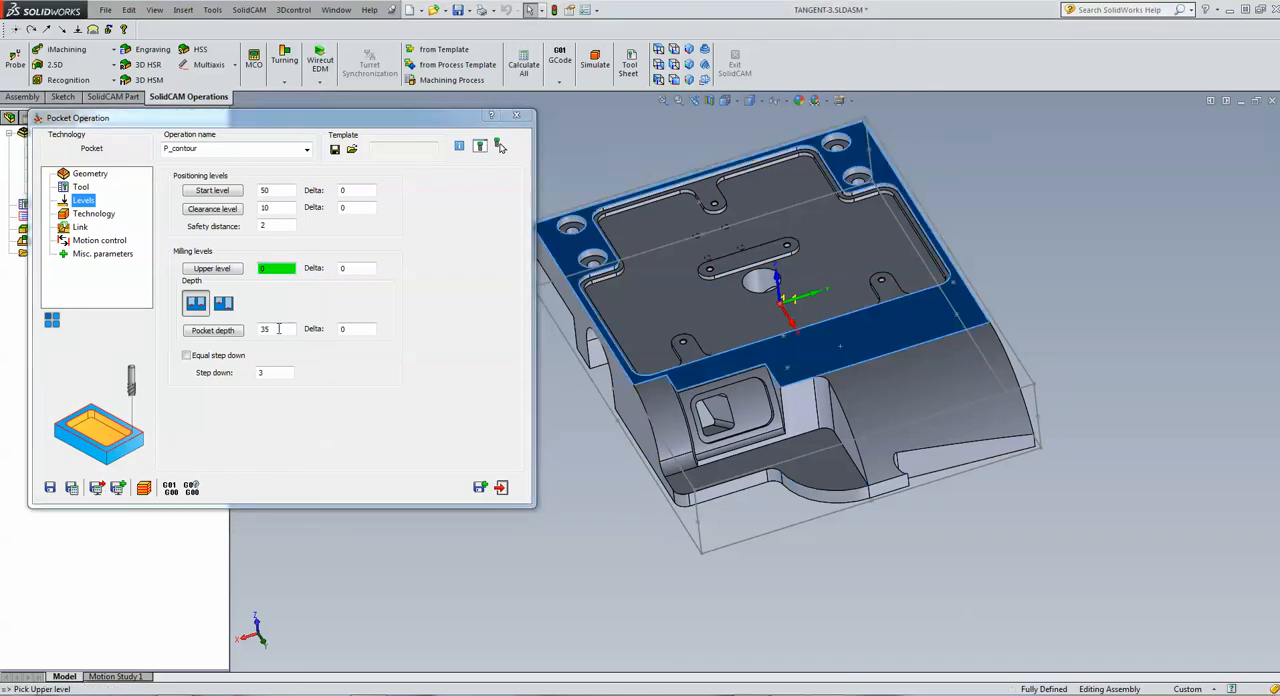
click(769, 485)
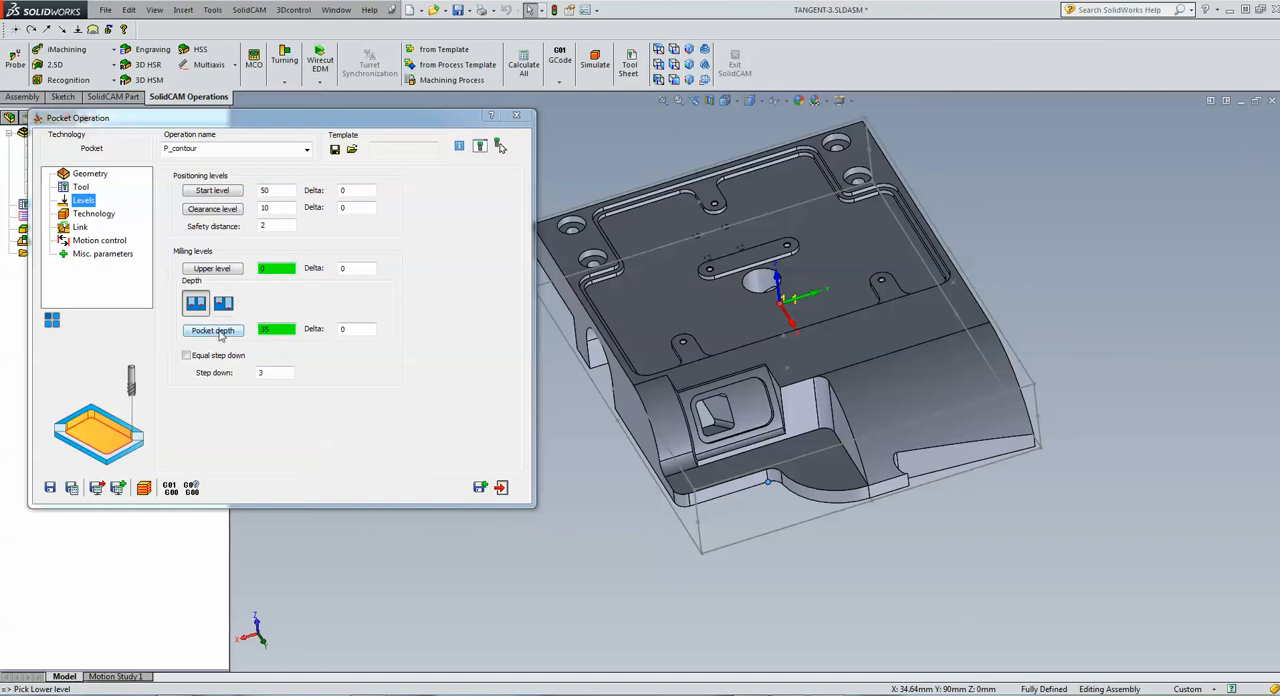
click(94, 214)
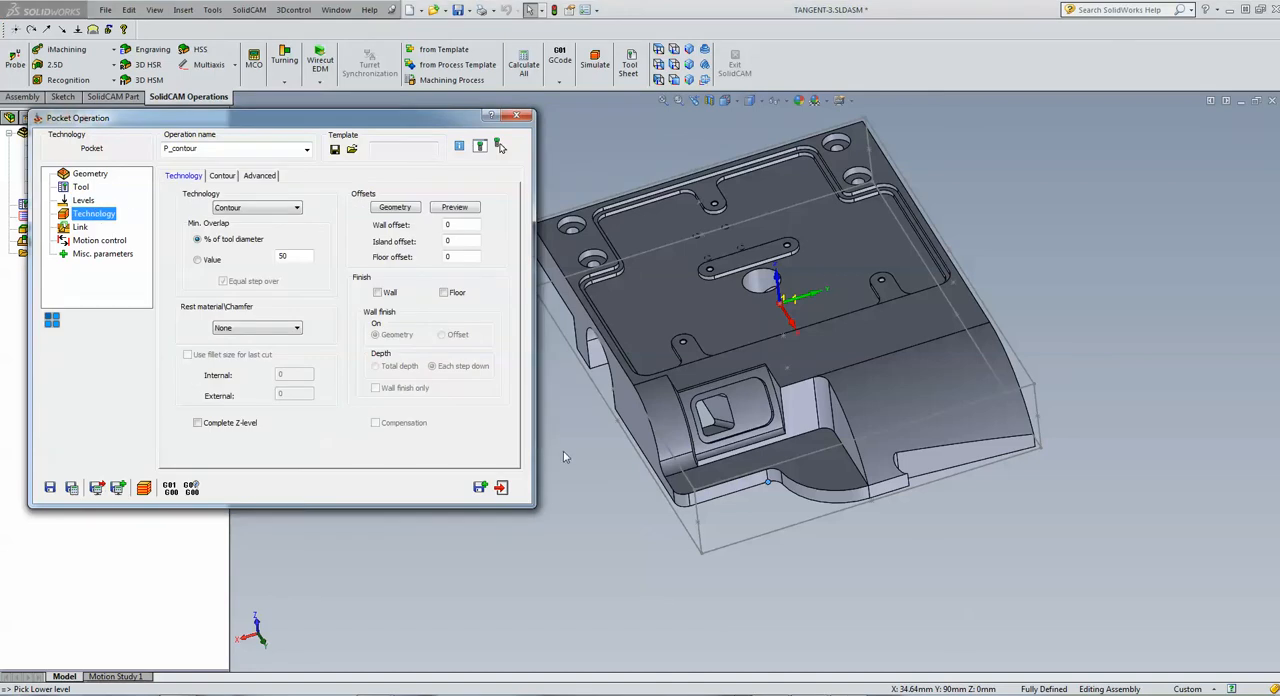
click(87, 176)
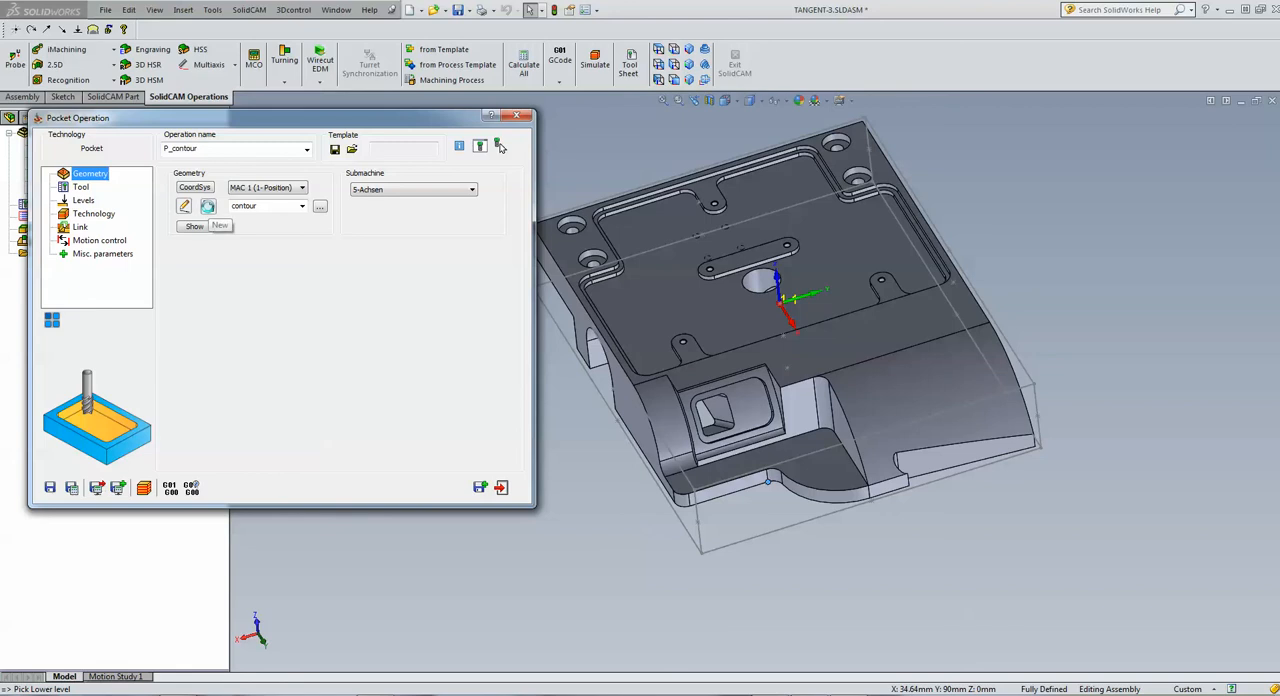
click(207, 206)
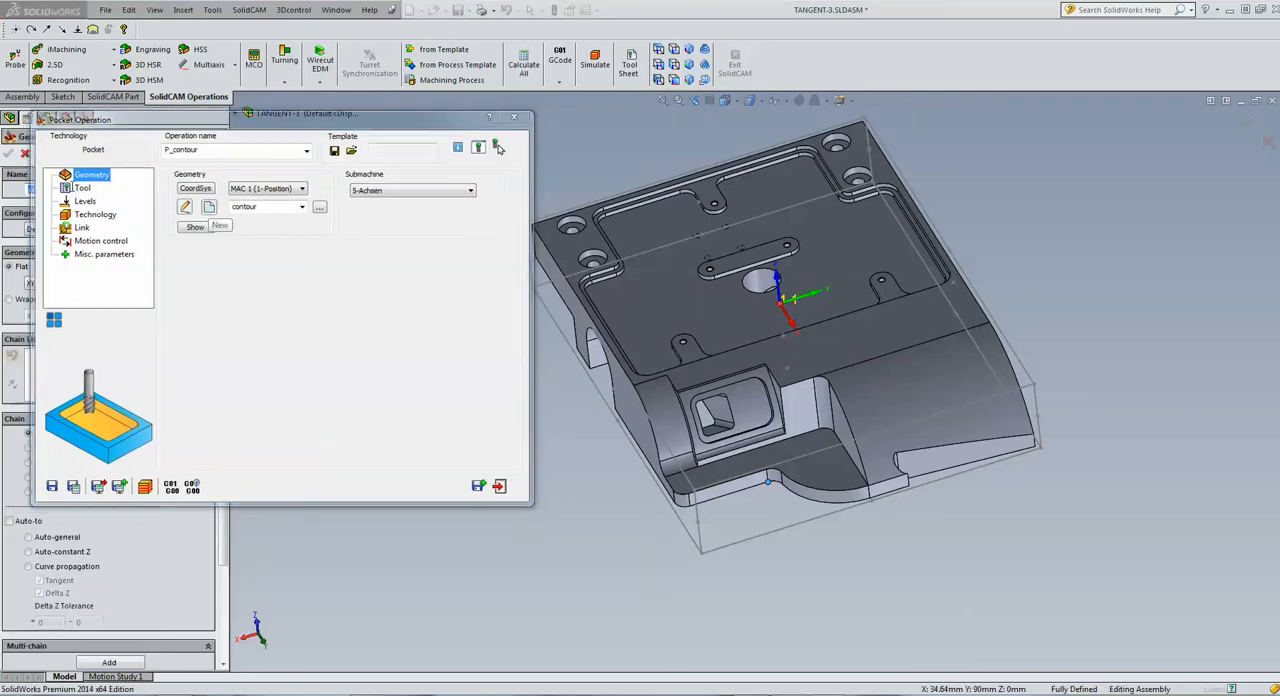
click(25, 155)
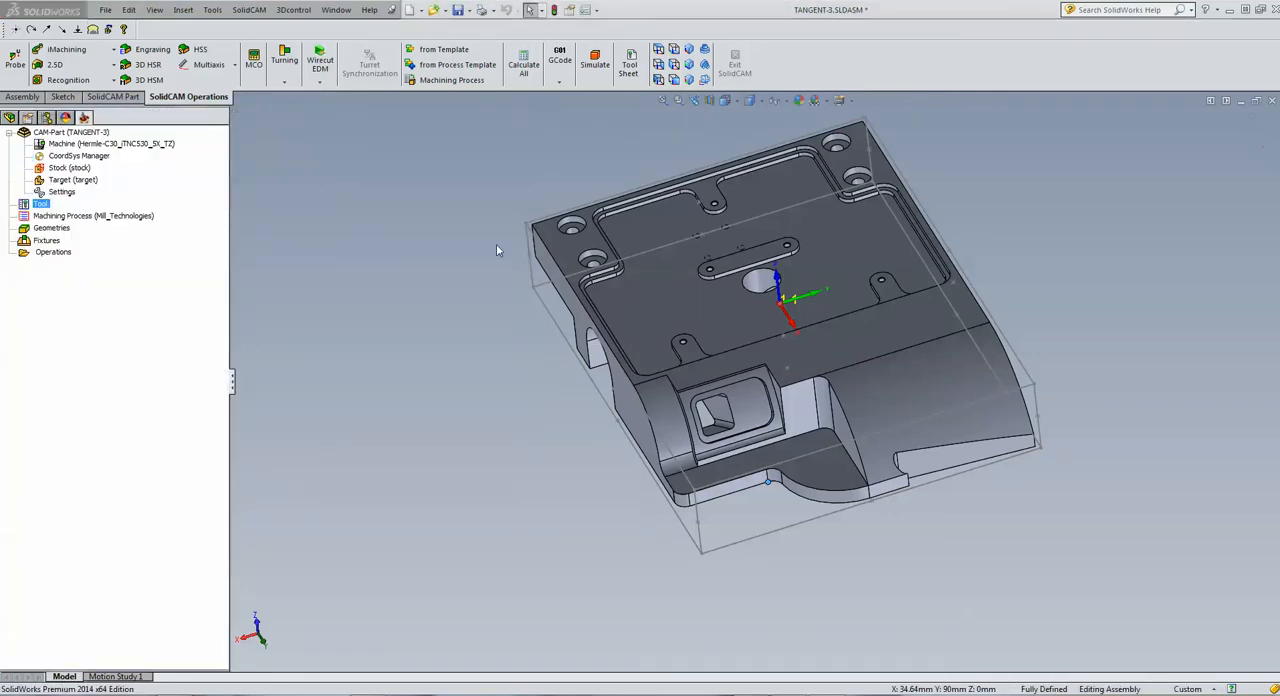
Reopen the contour geometry, mark the stock outline chain (1-Chain) as open, and accept the change
click(190, 226)
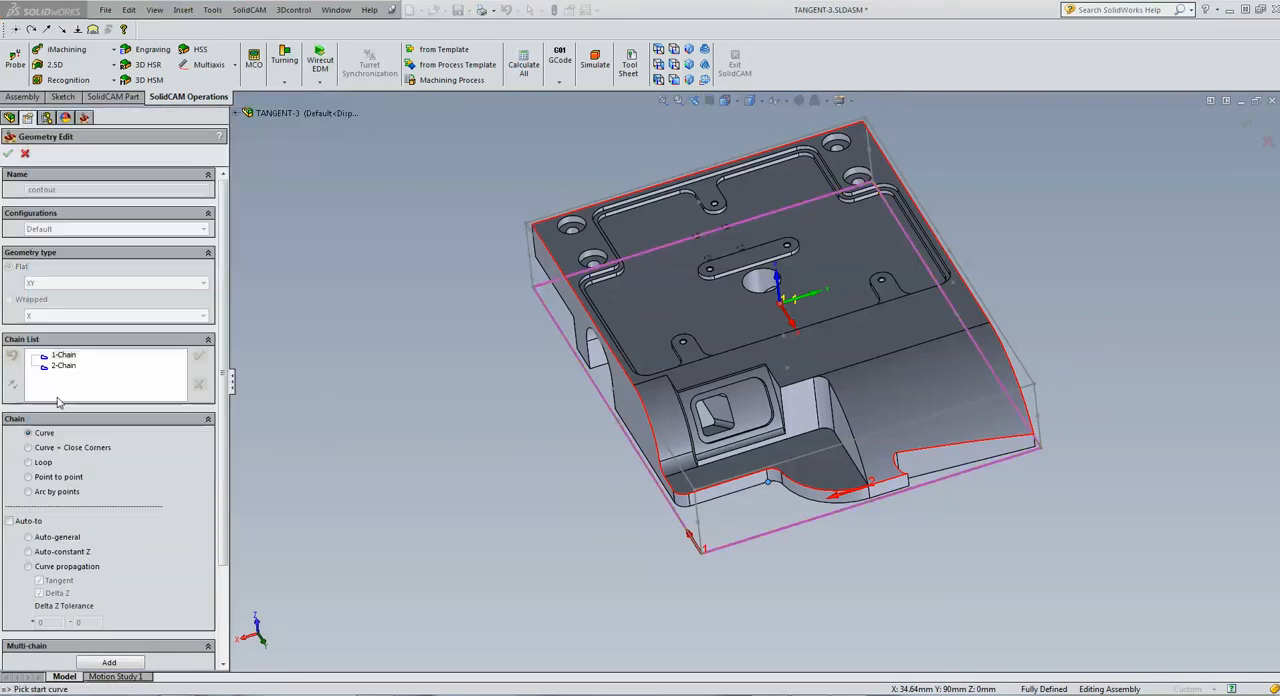
click(62, 355)
right_click(63, 355)
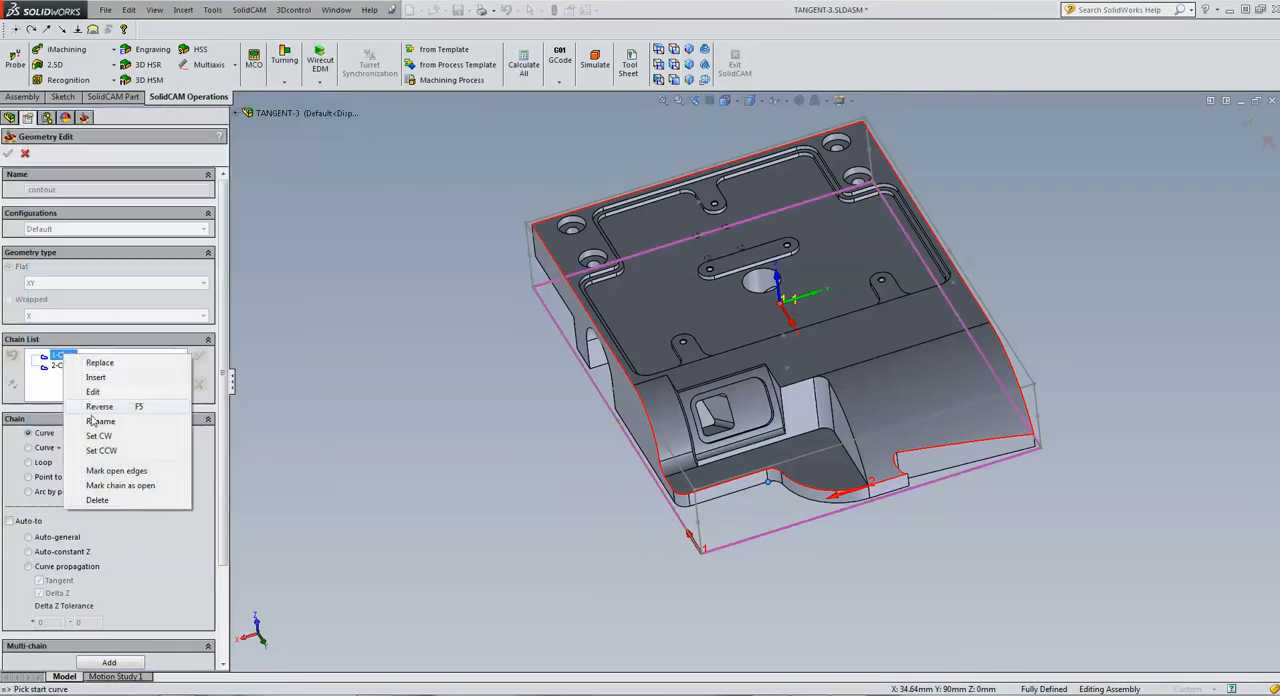
click(120, 486)
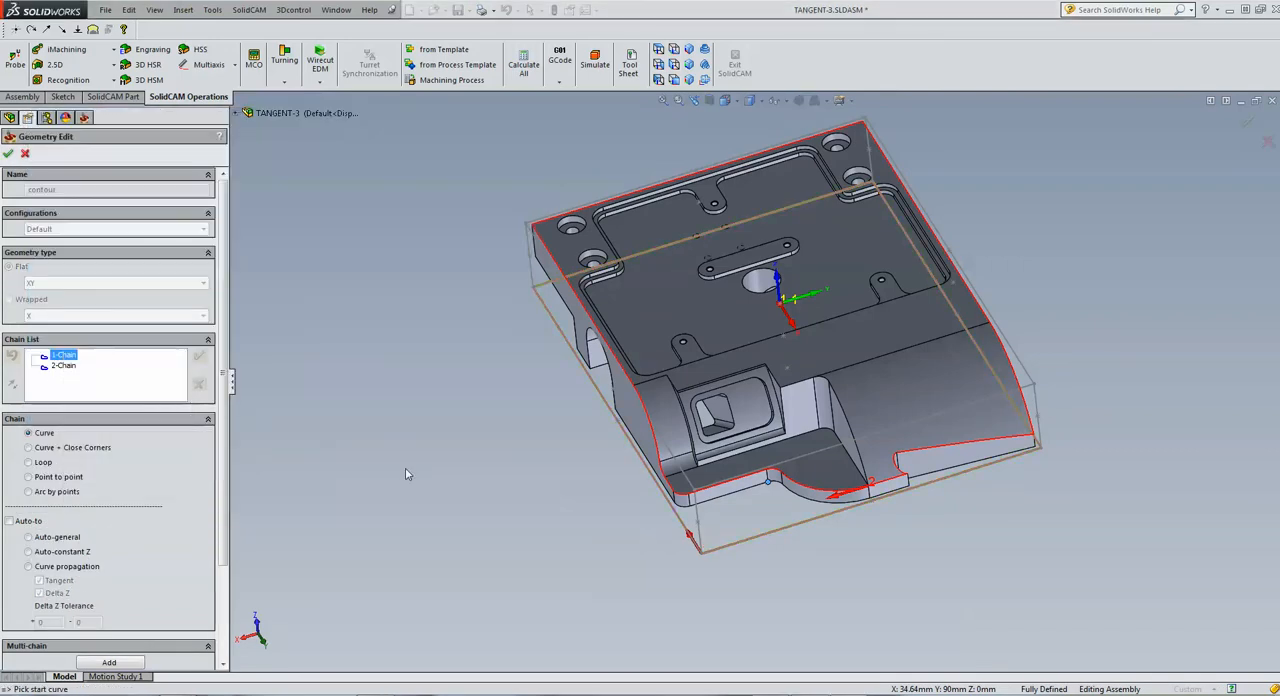
click(8, 153)
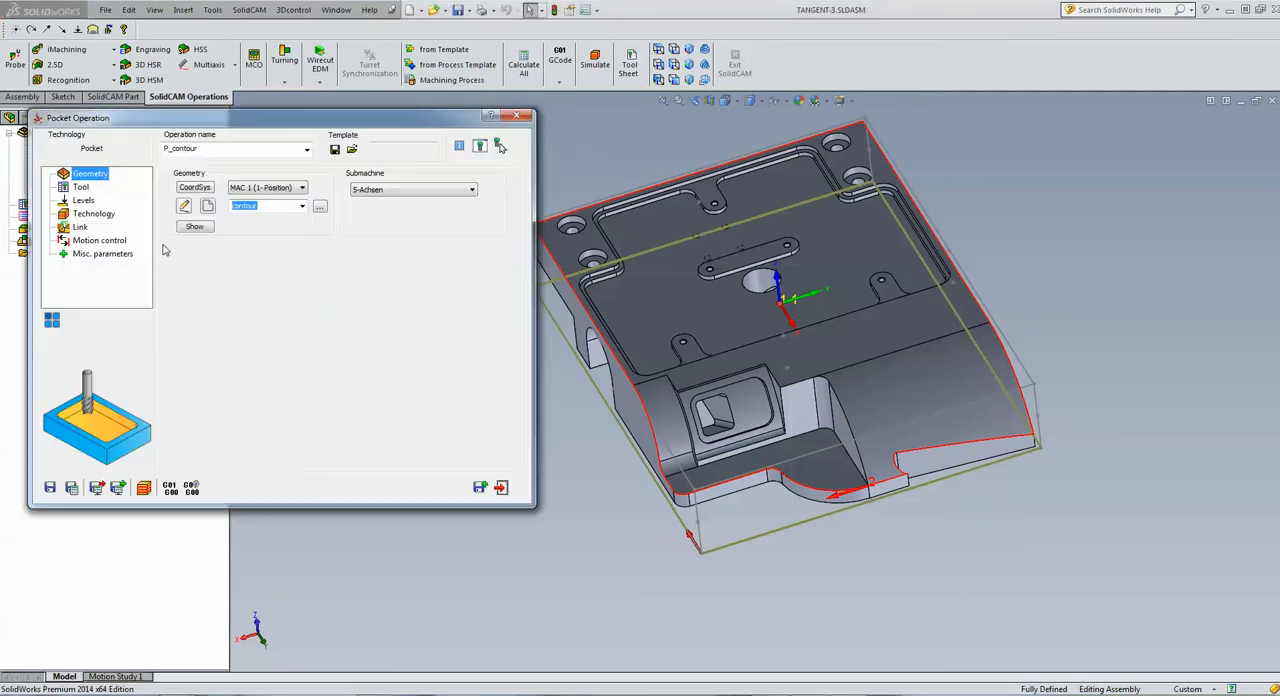
Enable the one-way profile strategy and Approach from outside in the operation's open pocket settings
click(92, 215)
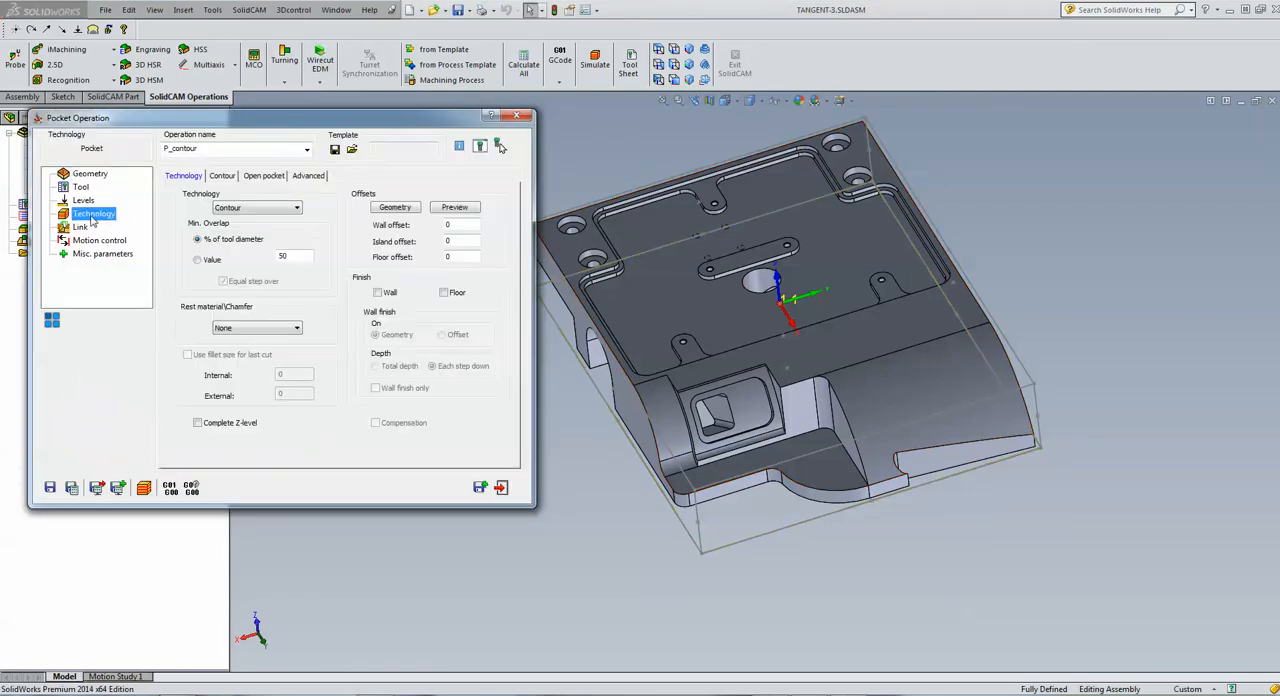
click(265, 176)
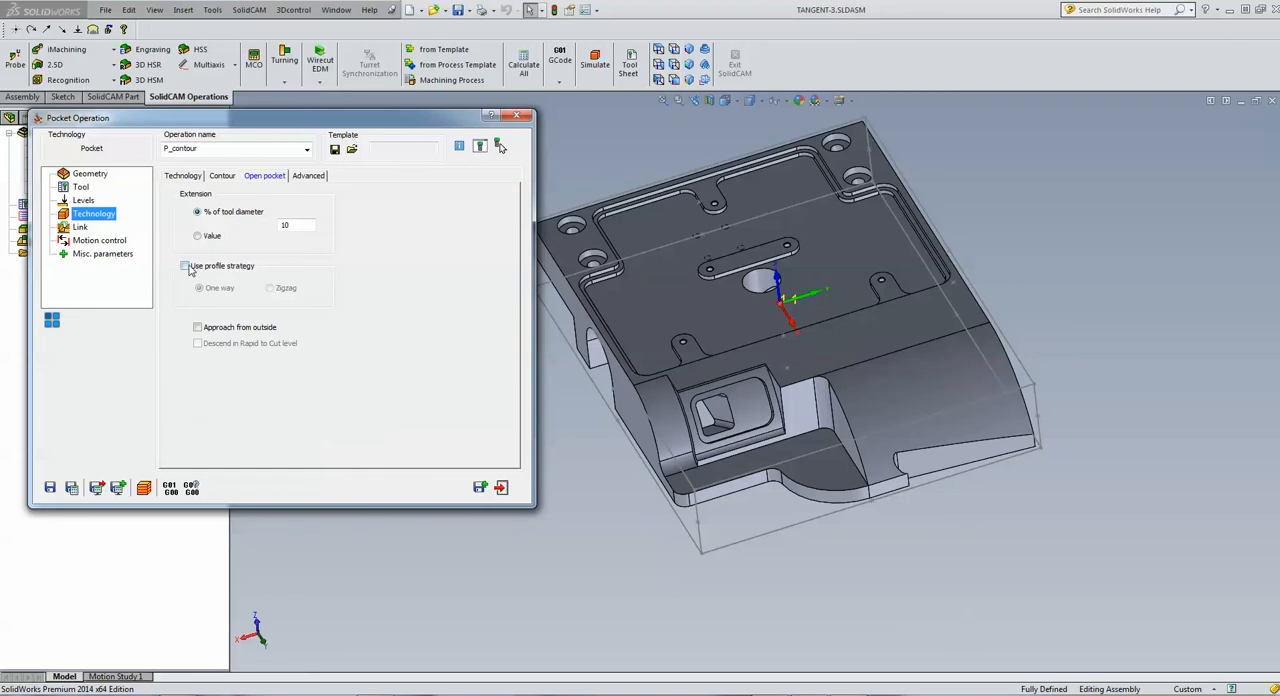
click(185, 266)
click(197, 327)
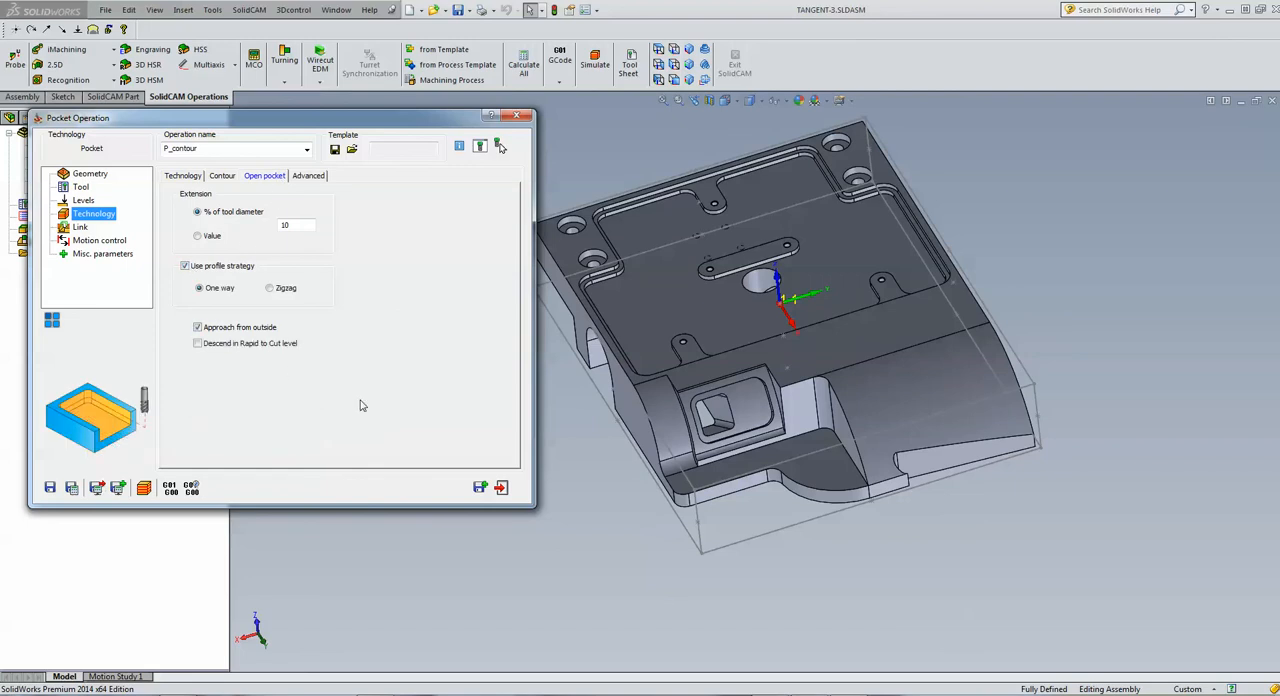
Simulate the pocket operation in Host CAD mode with solid verification enabled, pausing the playback partway
click(145, 489)
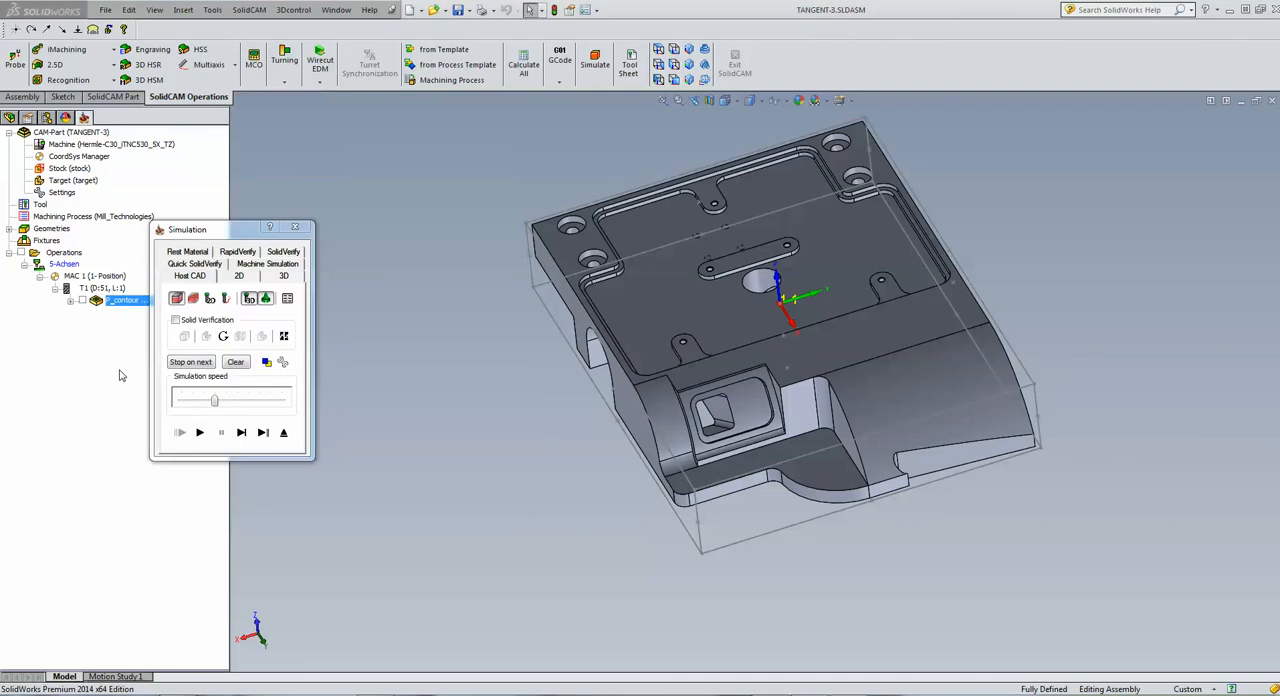
click(176, 320)
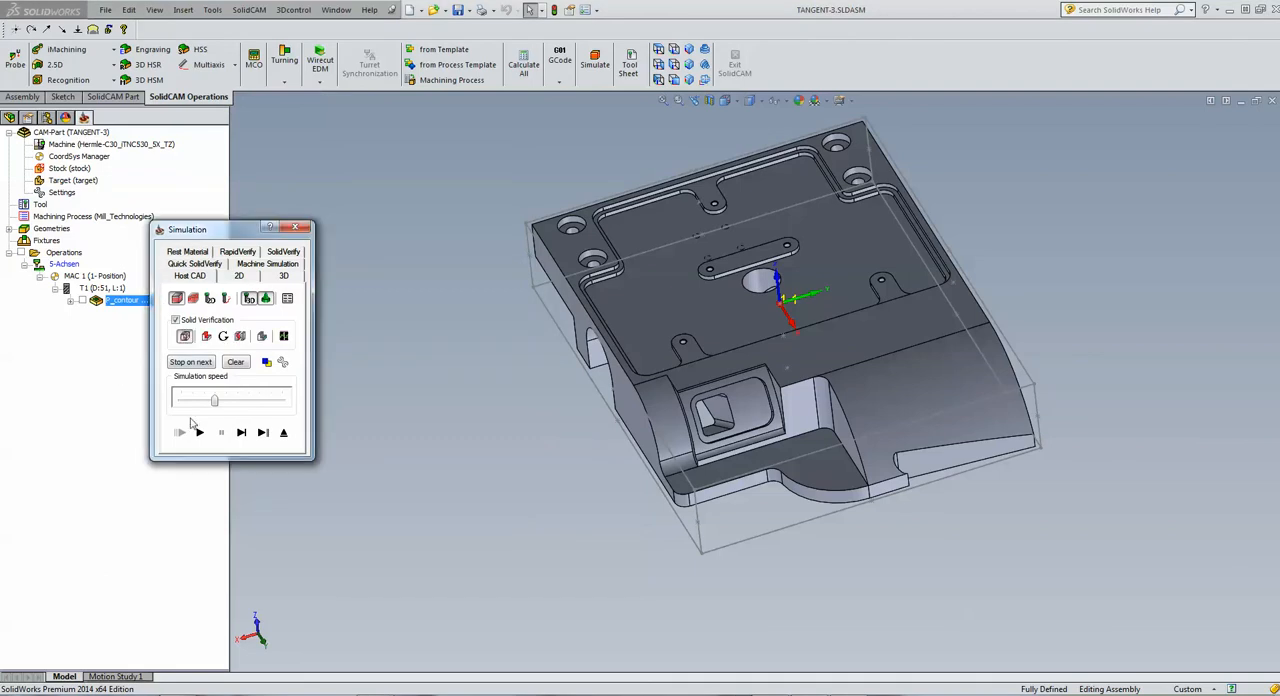
click(199, 432)
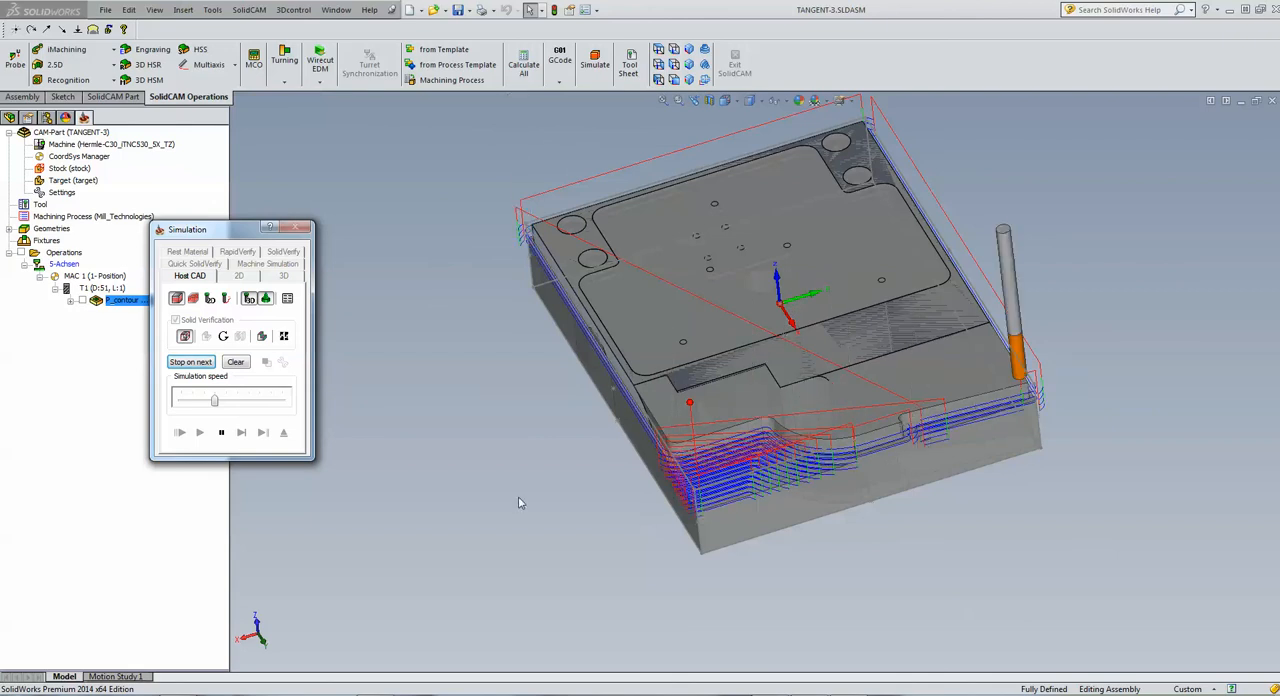
click(222, 433)
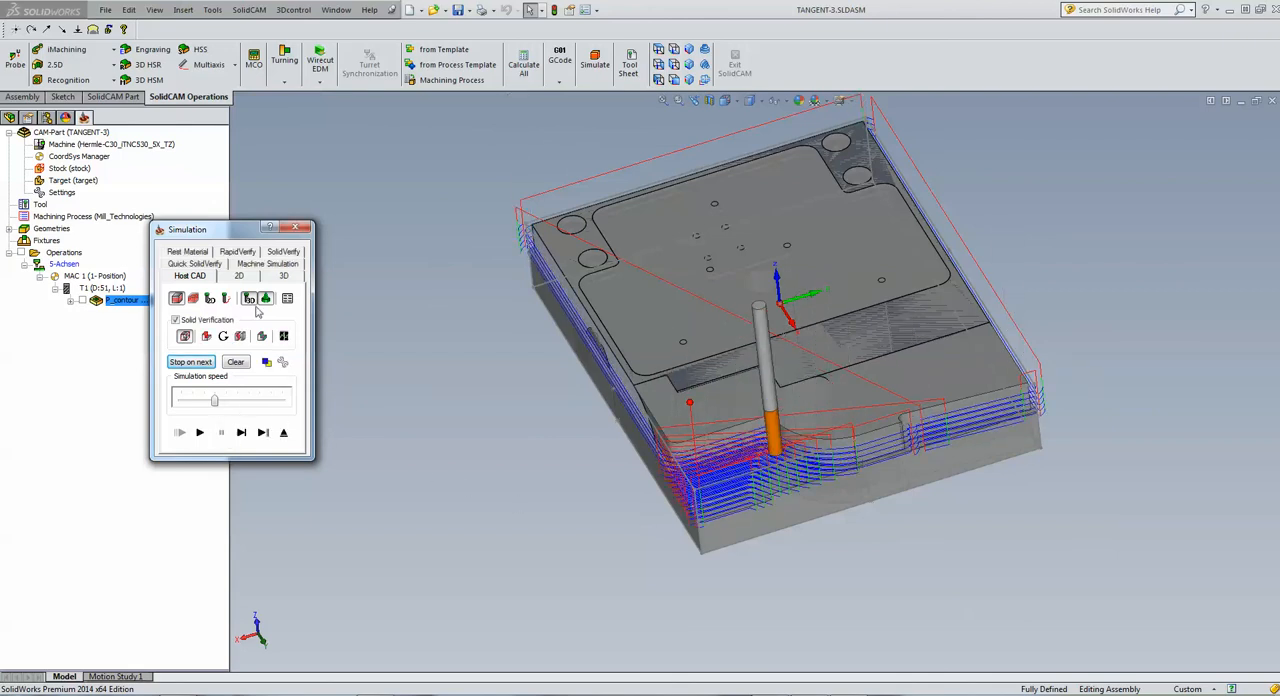
Run the pocket operation's SolidVerify simulation at maximum speed
click(285, 252)
click(199, 432)
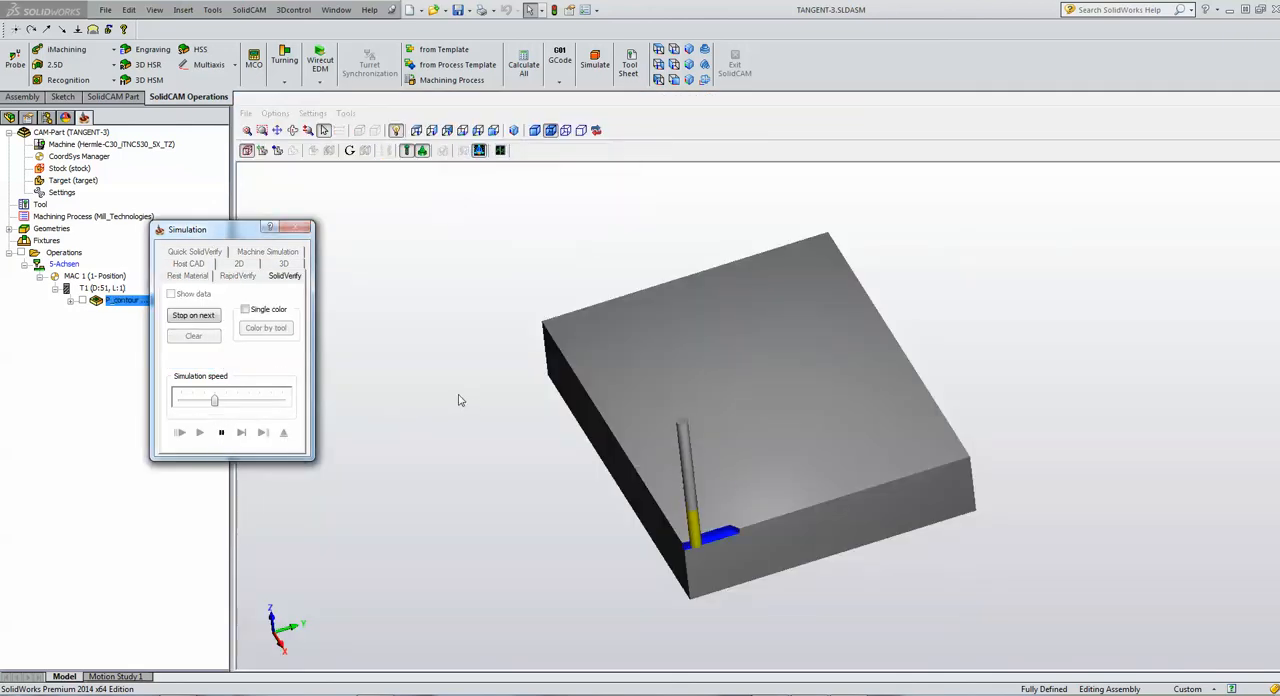
drag(214, 400, 282, 400)
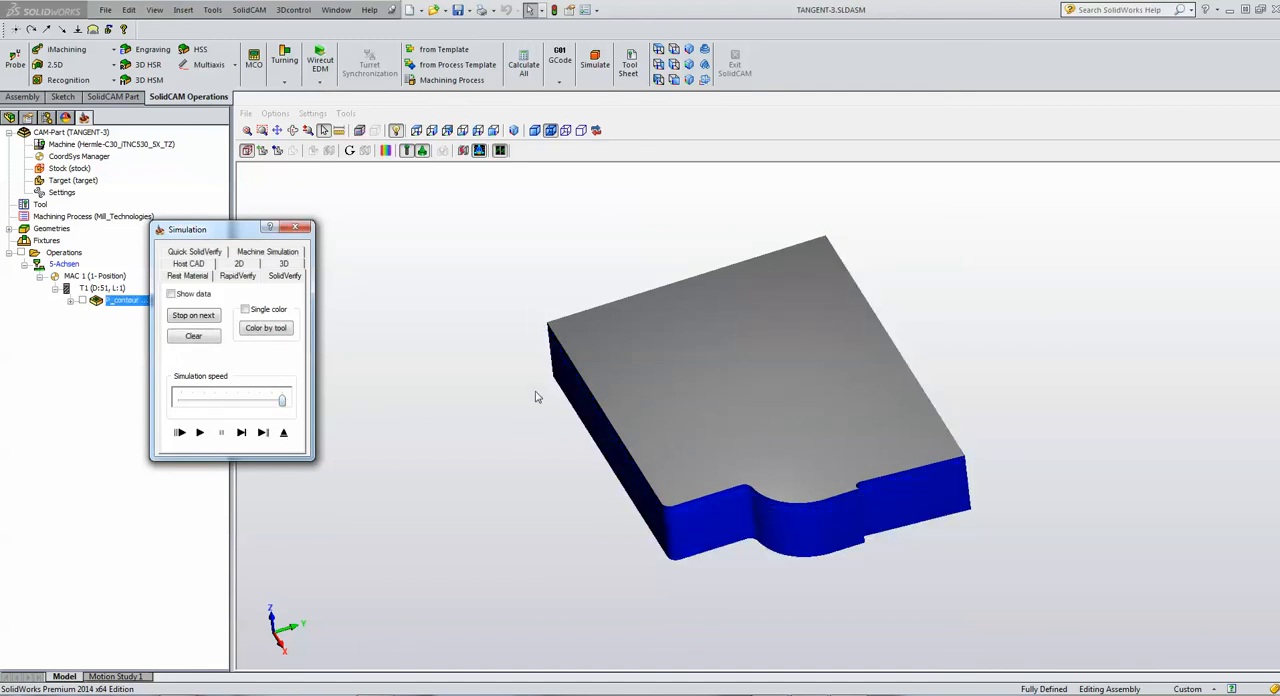
Close the simulation and the outer contour operation, and start a new 2.5D Pocket operation on coordinate system MAC 1 (2-Position)
click(284, 433)
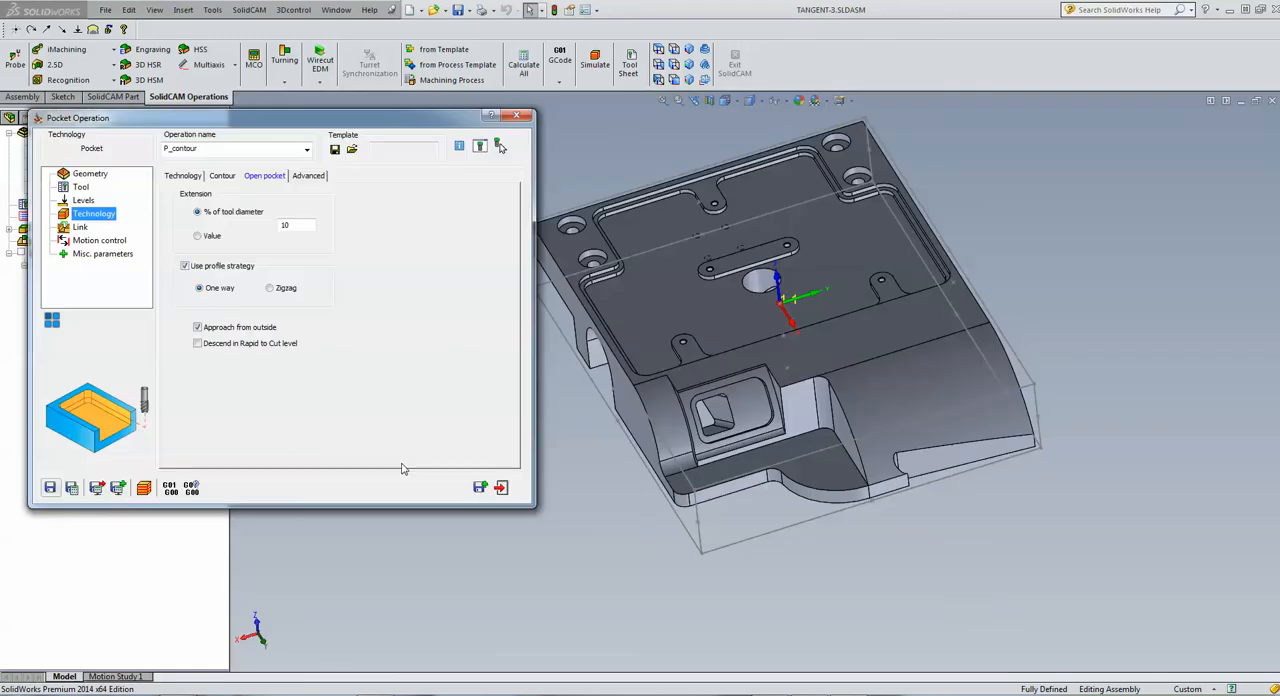
click(500, 487)
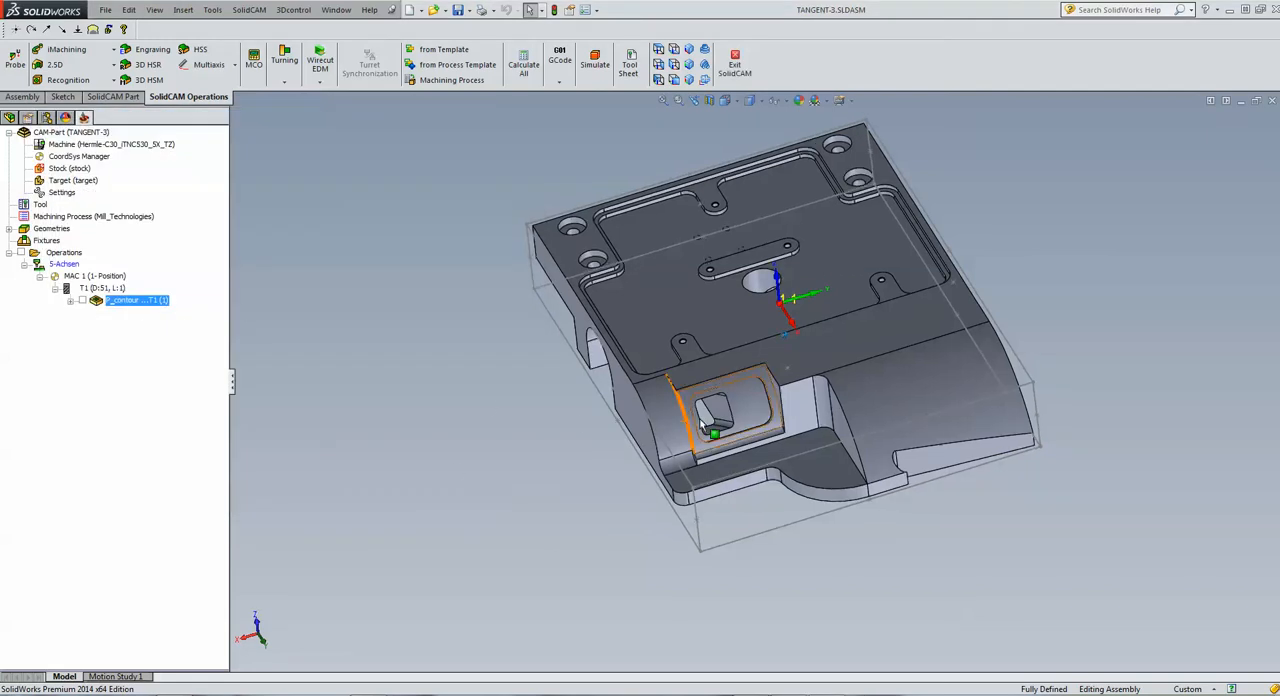
middle_drag(722, 420, 465, 421)
scroll(731, 365, down, 10)
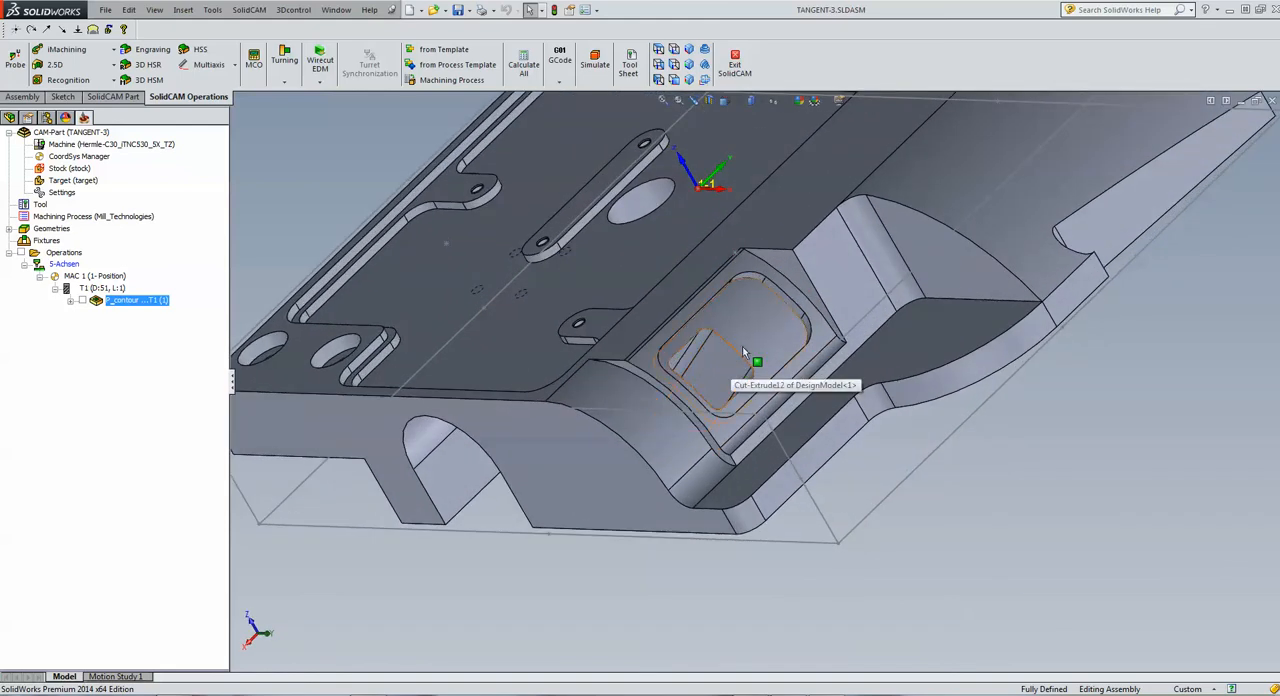
click(55, 65)
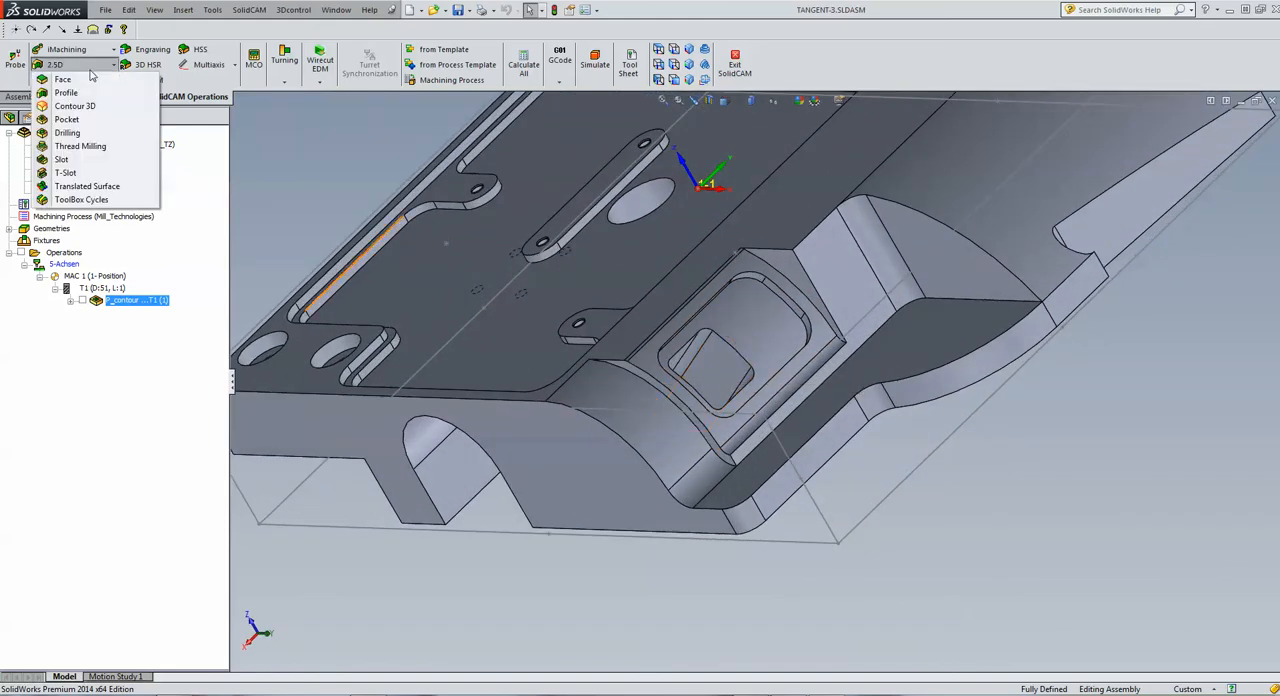
click(67, 120)
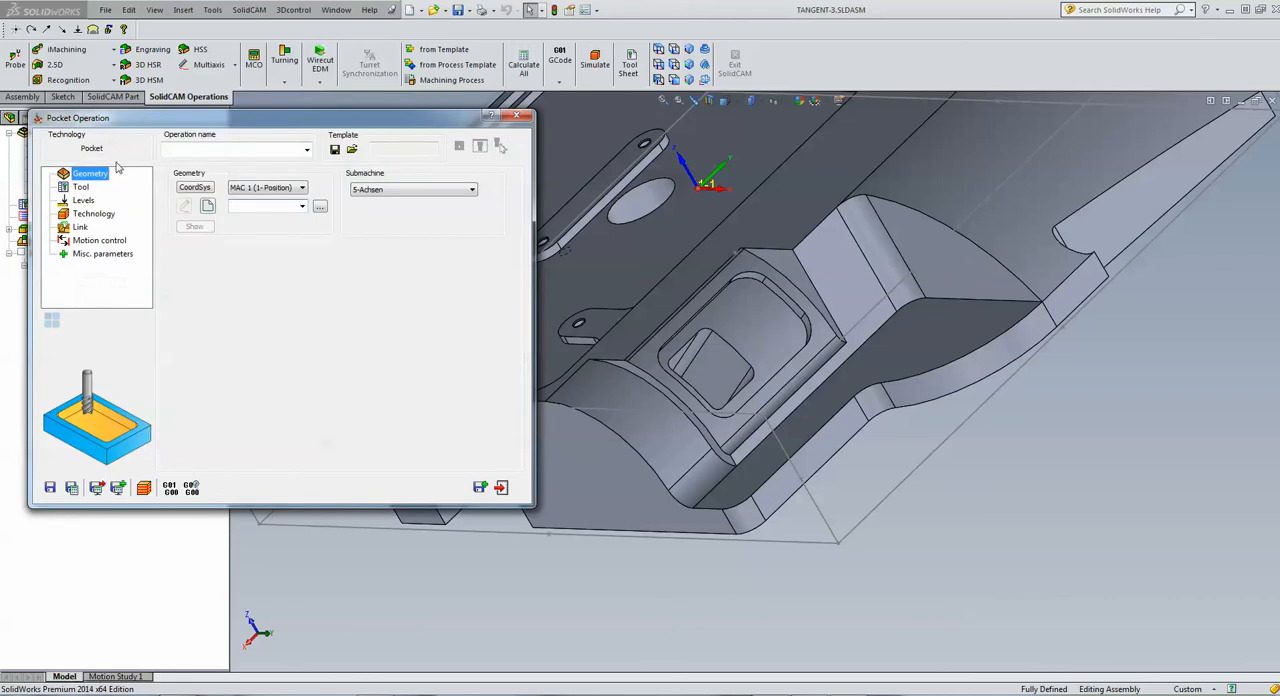
click(262, 188)
click(268, 209)
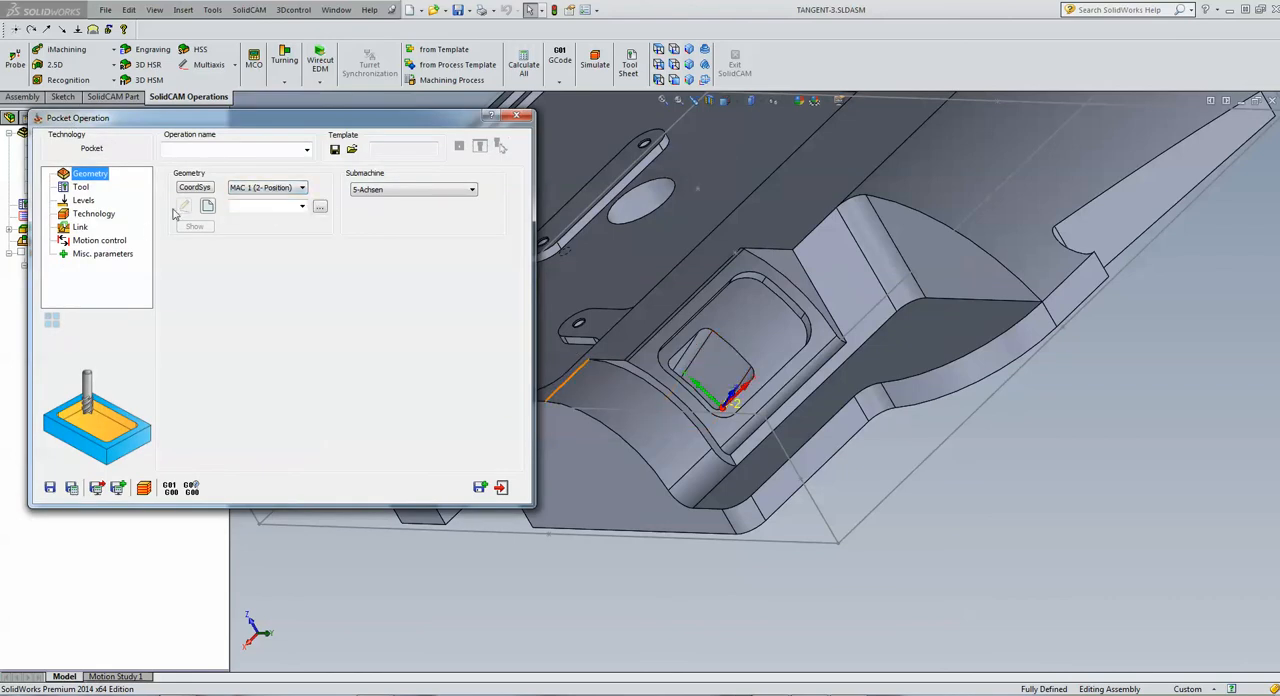
Create the pocket geometry contour1 by curve propagation along the edge of the small opening inside the angled pocket
click(208, 206)
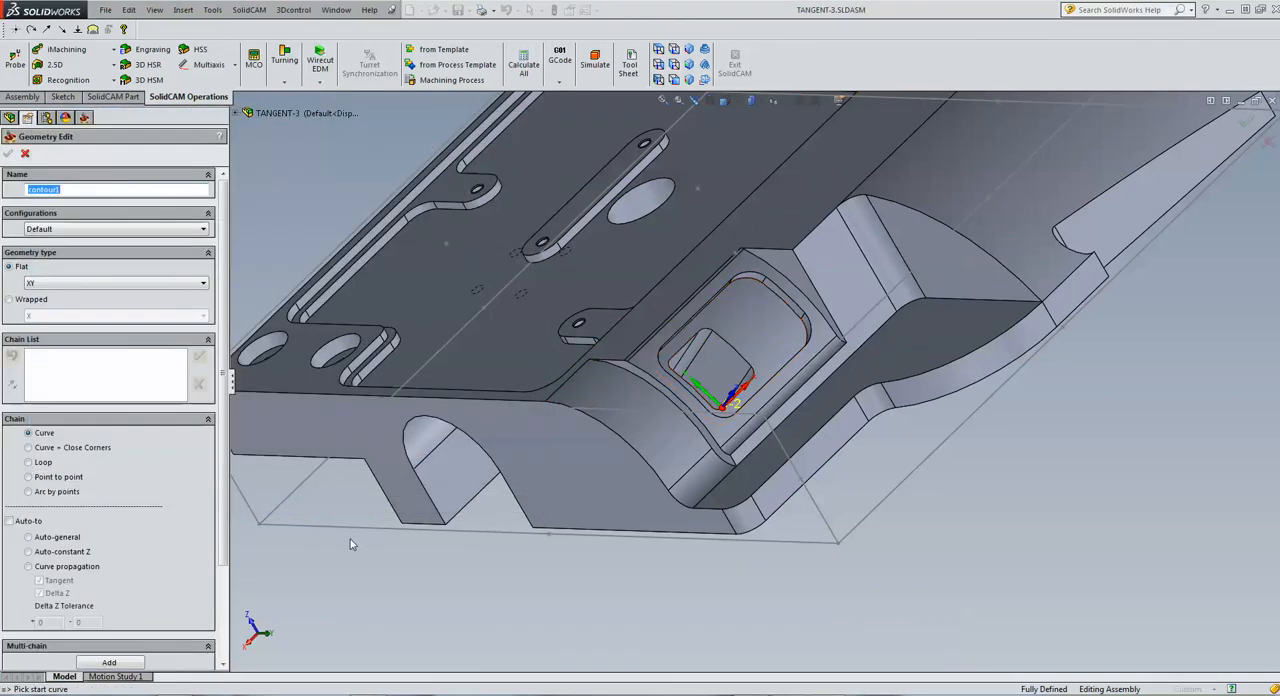
click(36, 568)
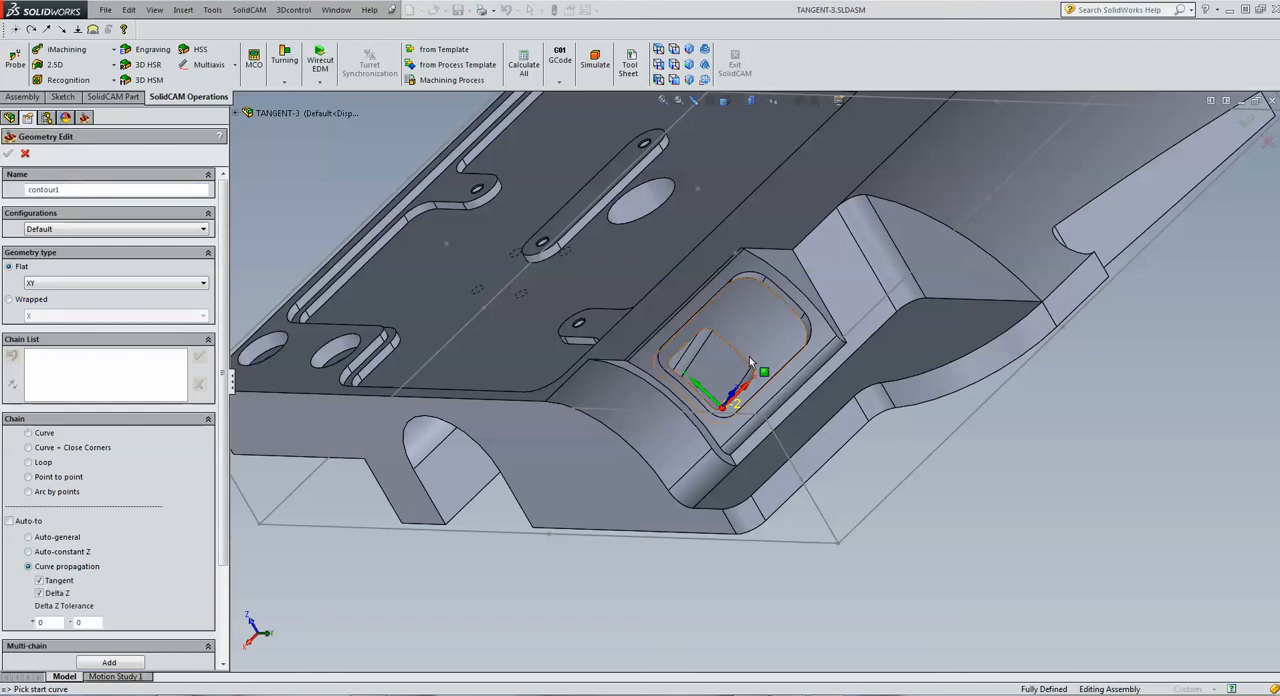
click(753, 364)
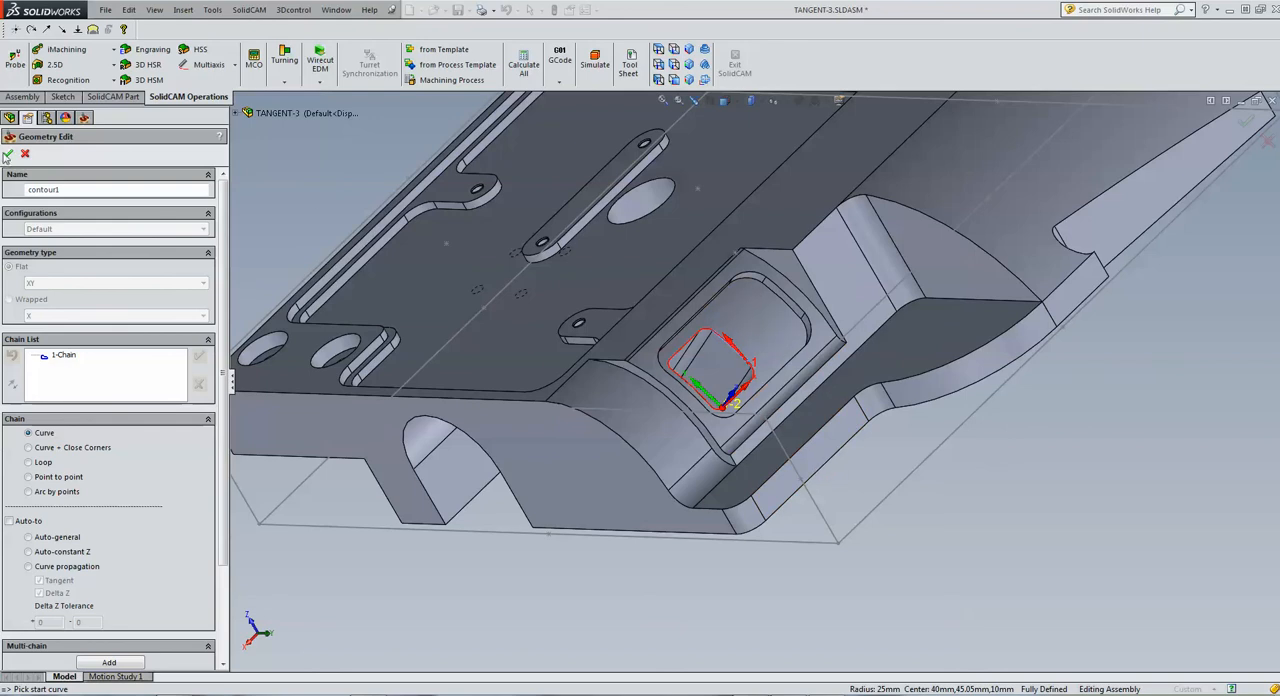
click(7, 154)
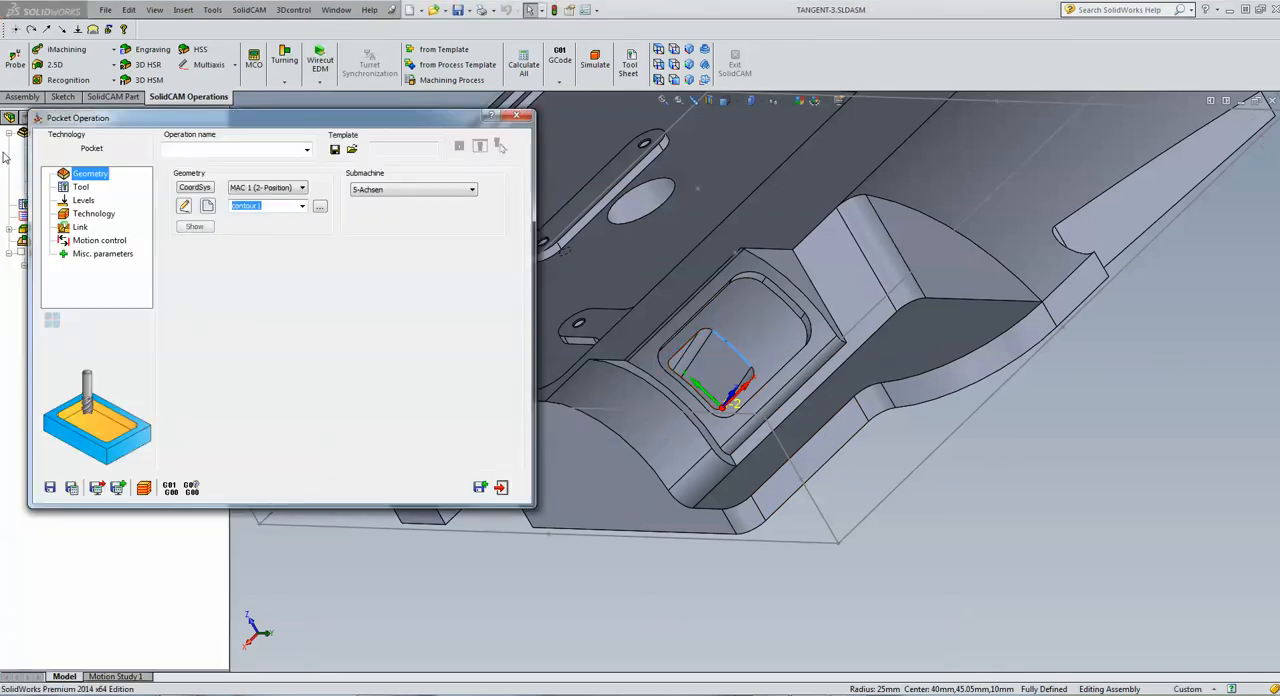
Assign tool number 1, the 6 mm END MILL, to the P_contour1 operation
click(81, 188)
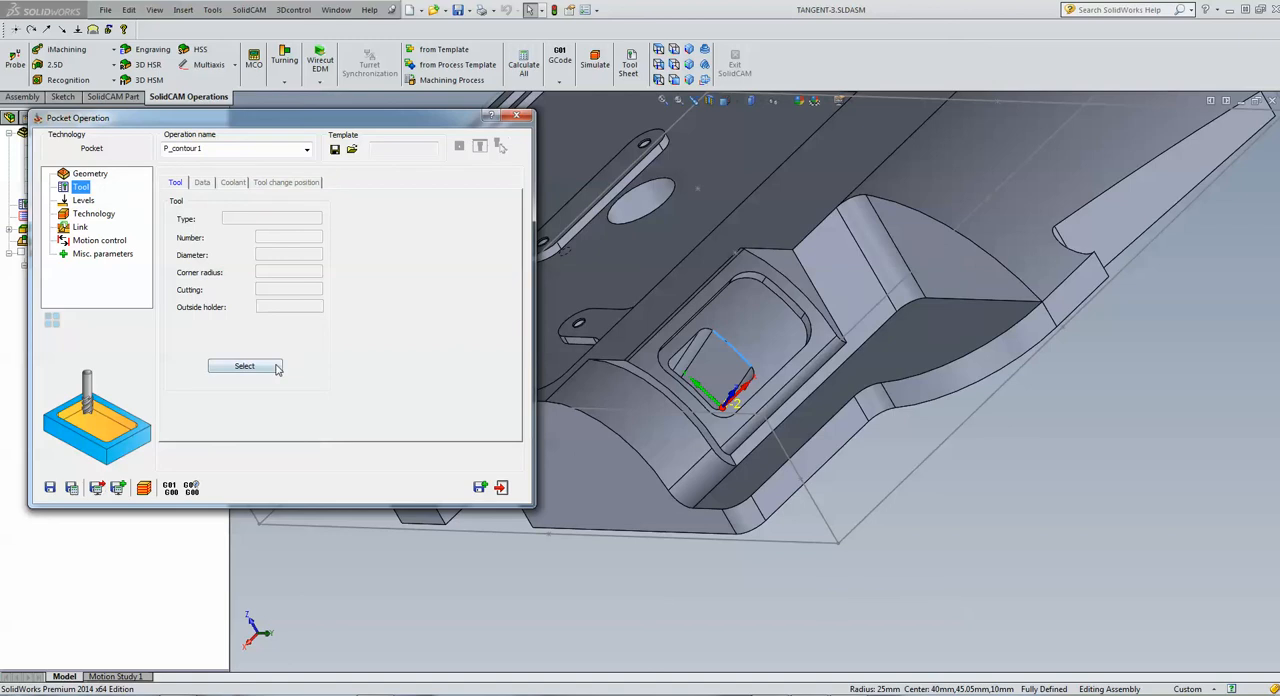
click(245, 366)
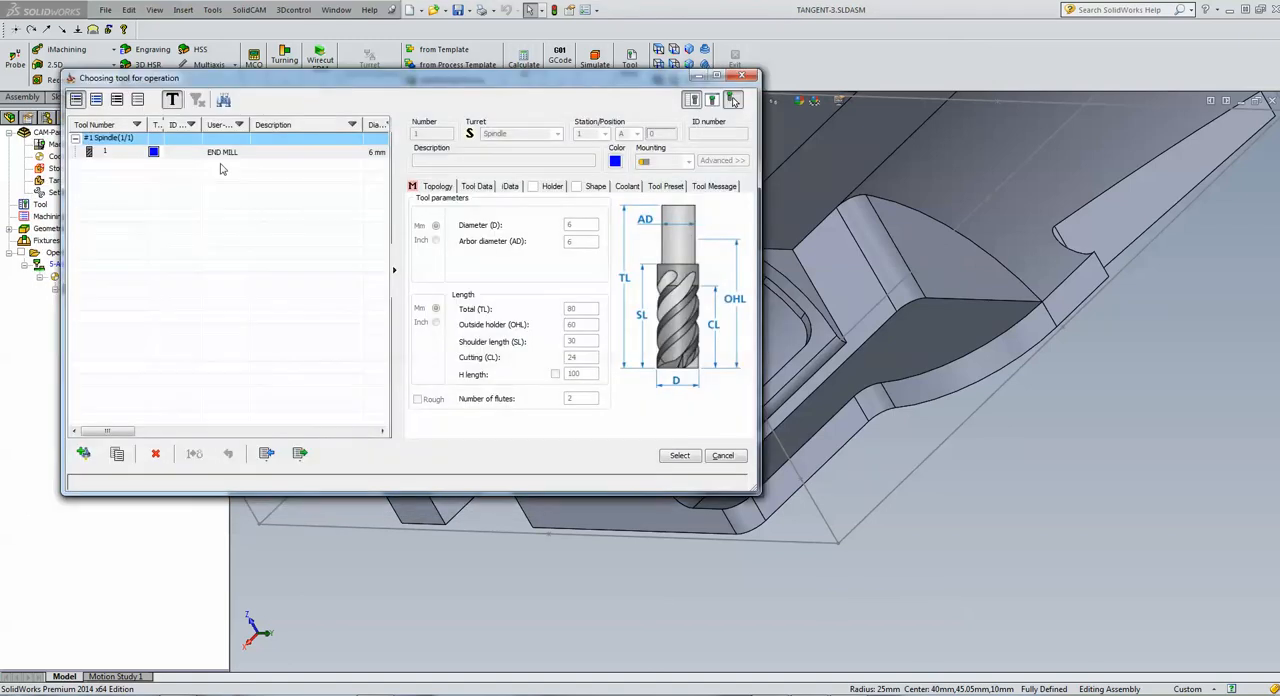
click(222, 153)
click(679, 456)
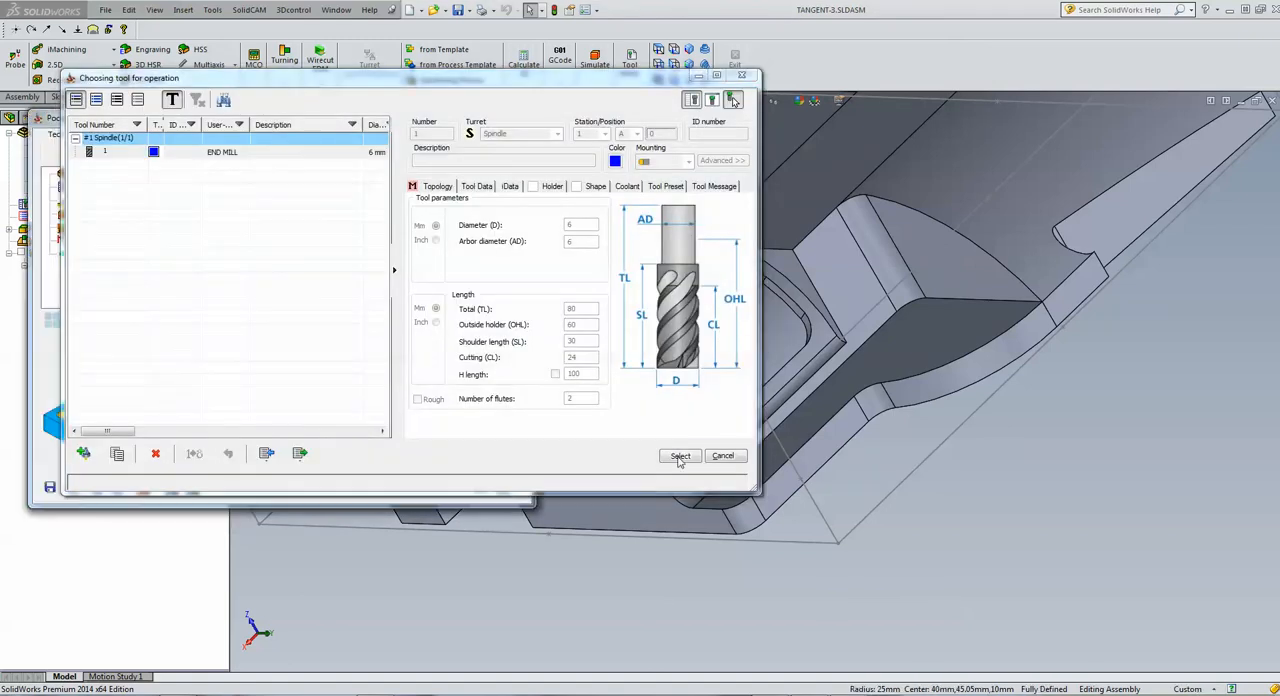
Define the pocket depth by picking the corner of the opening on the underside of the part
click(84, 201)
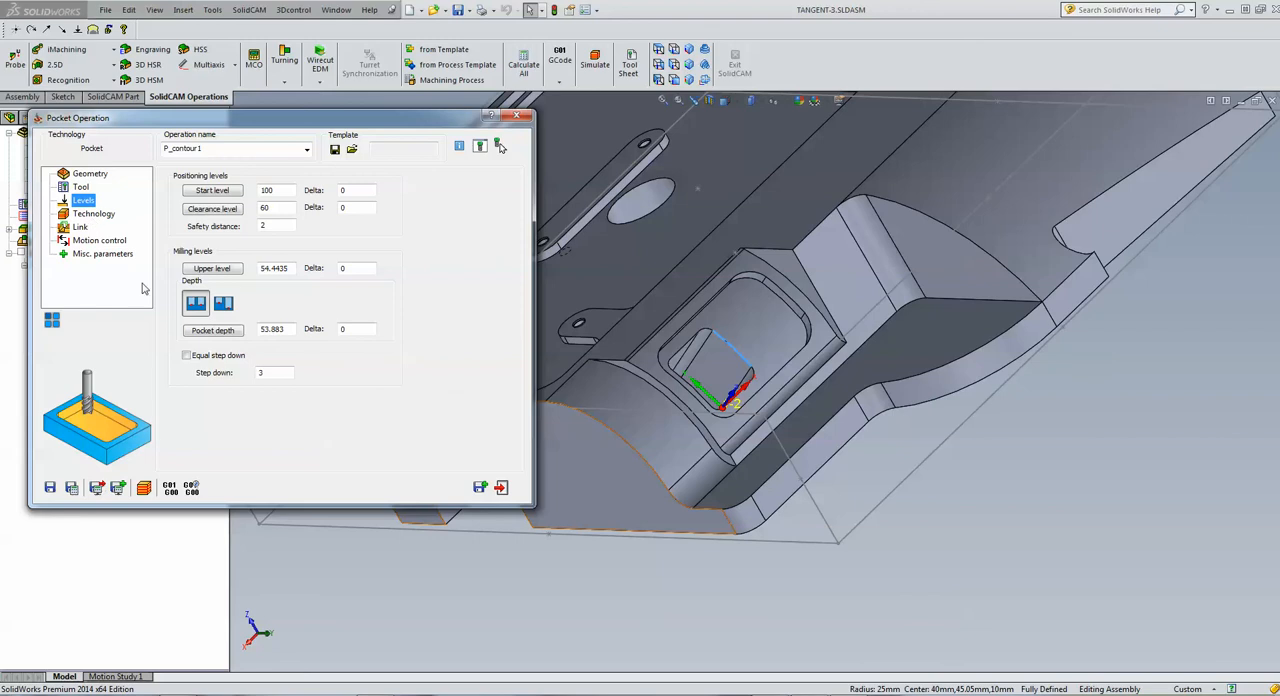
click(289, 331)
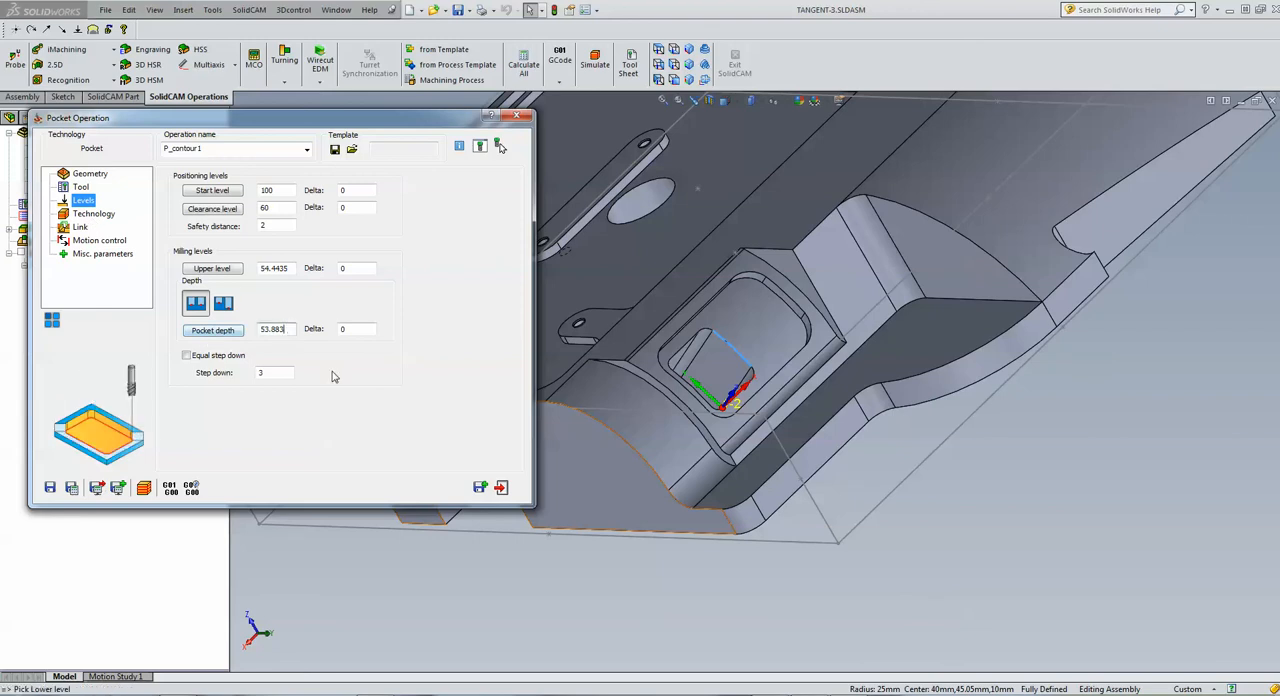
click(615, 598)
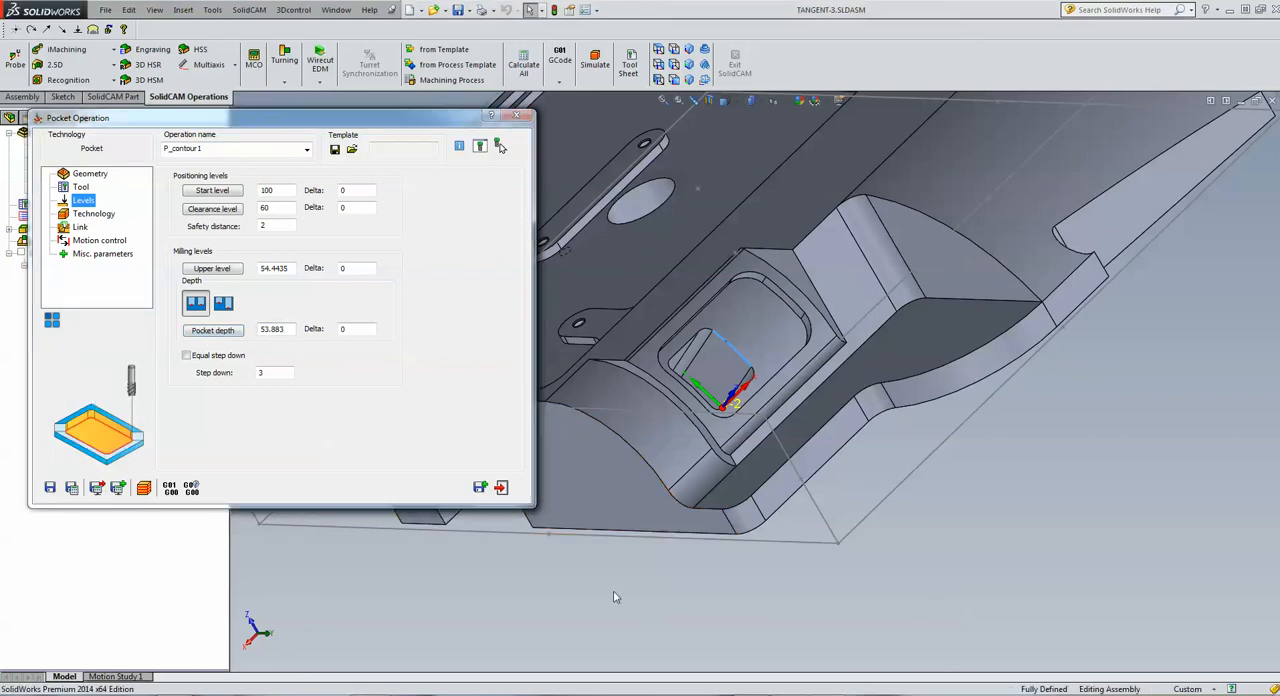
mouse_move(615, 598)
middle_down()
mouse_move(634, 586)
mouse_move(636, 604)
middle_up()
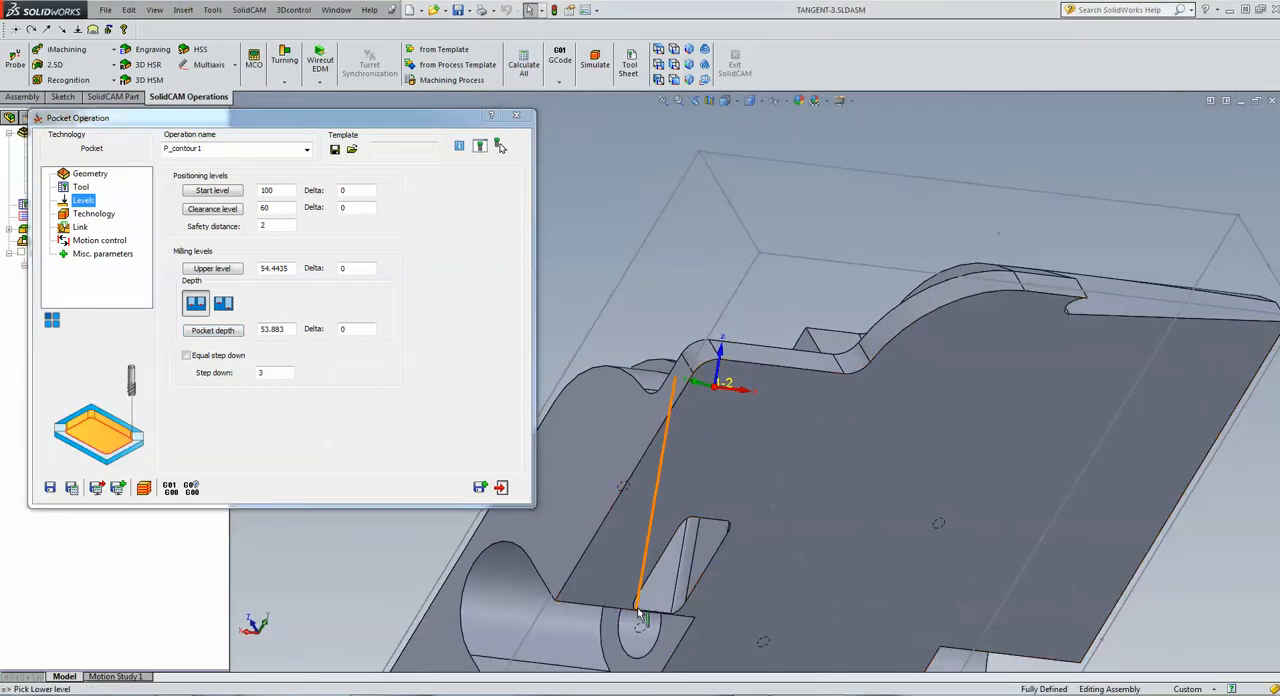
click(636, 606)
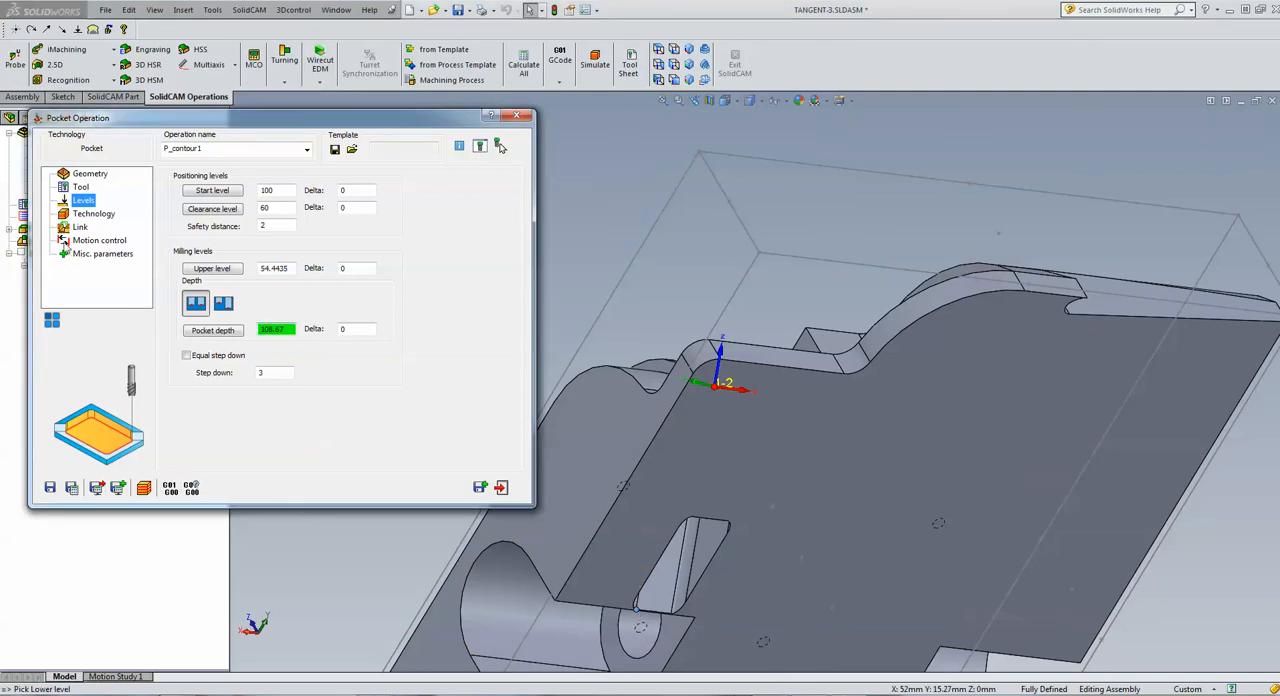
Keep the Contour technology for P_contour1 and run its simulation in Host CAD mode with solid verification
click(86, 216)
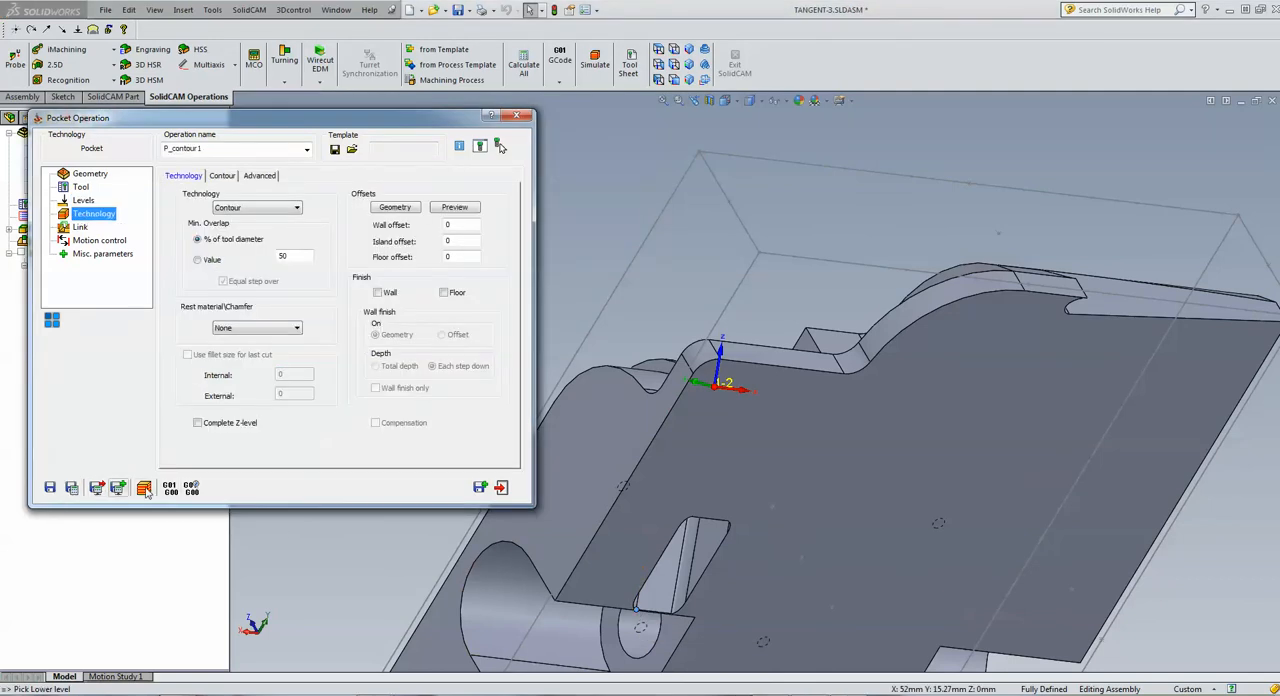
click(144, 488)
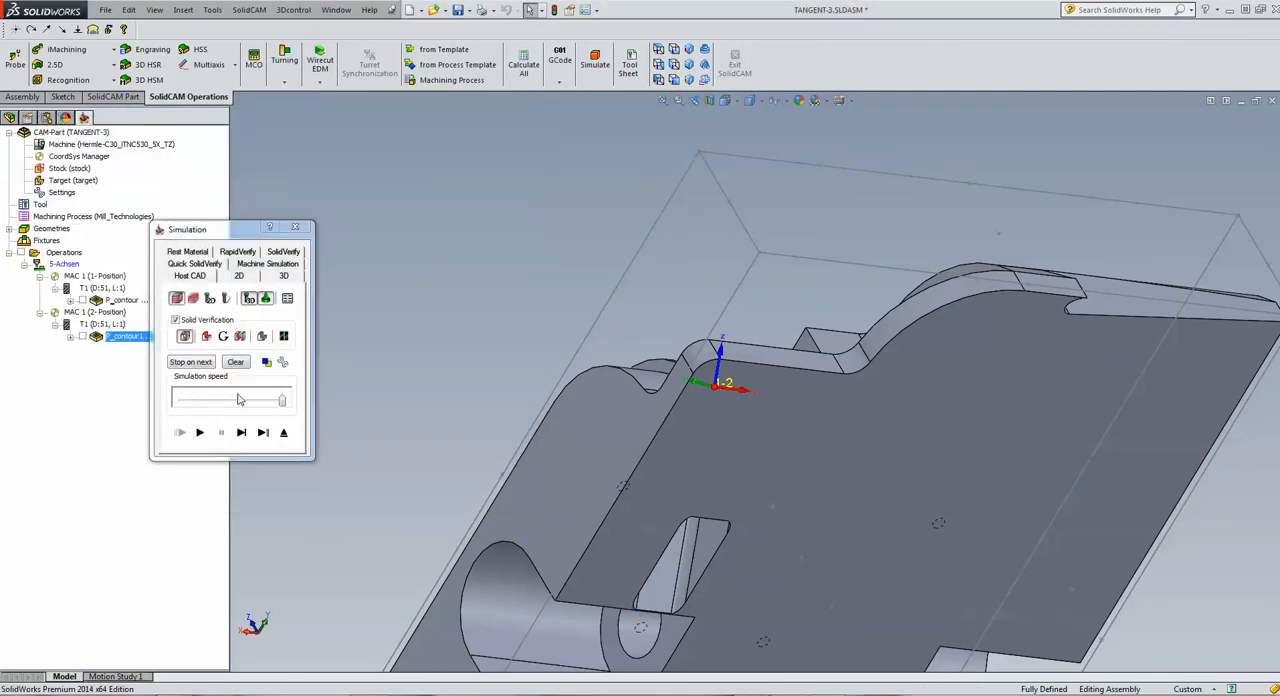
click(200, 432)
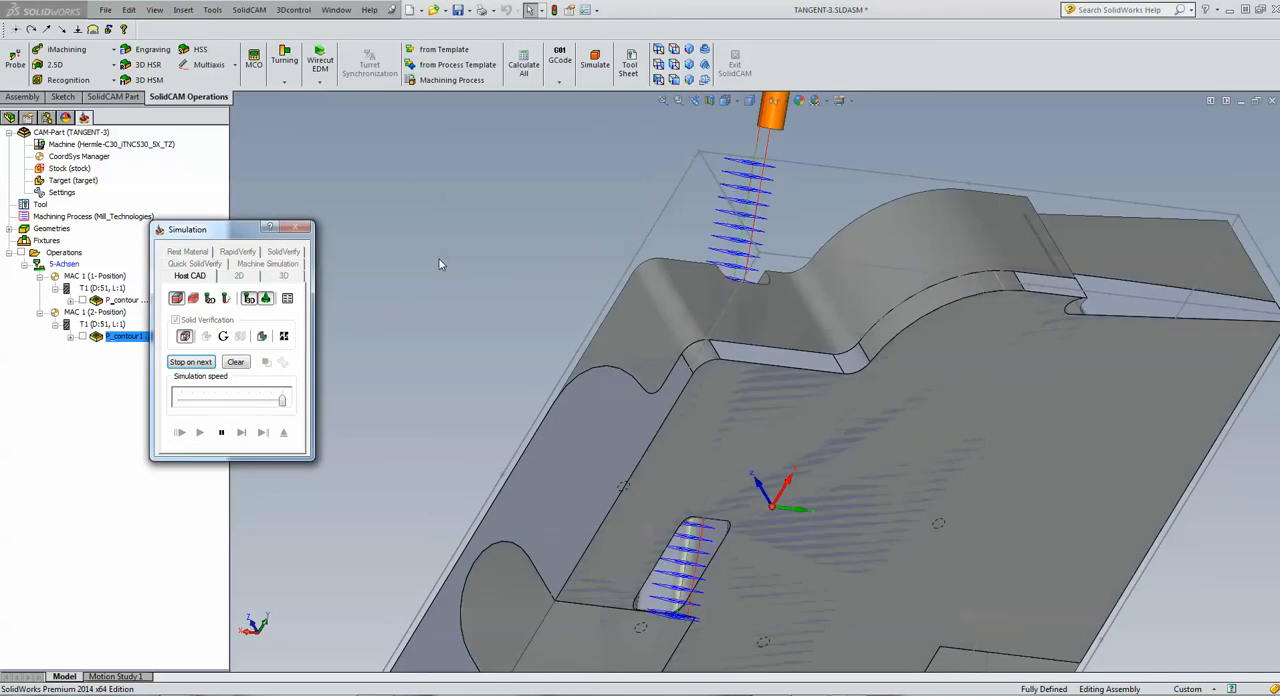
click(150, 164)
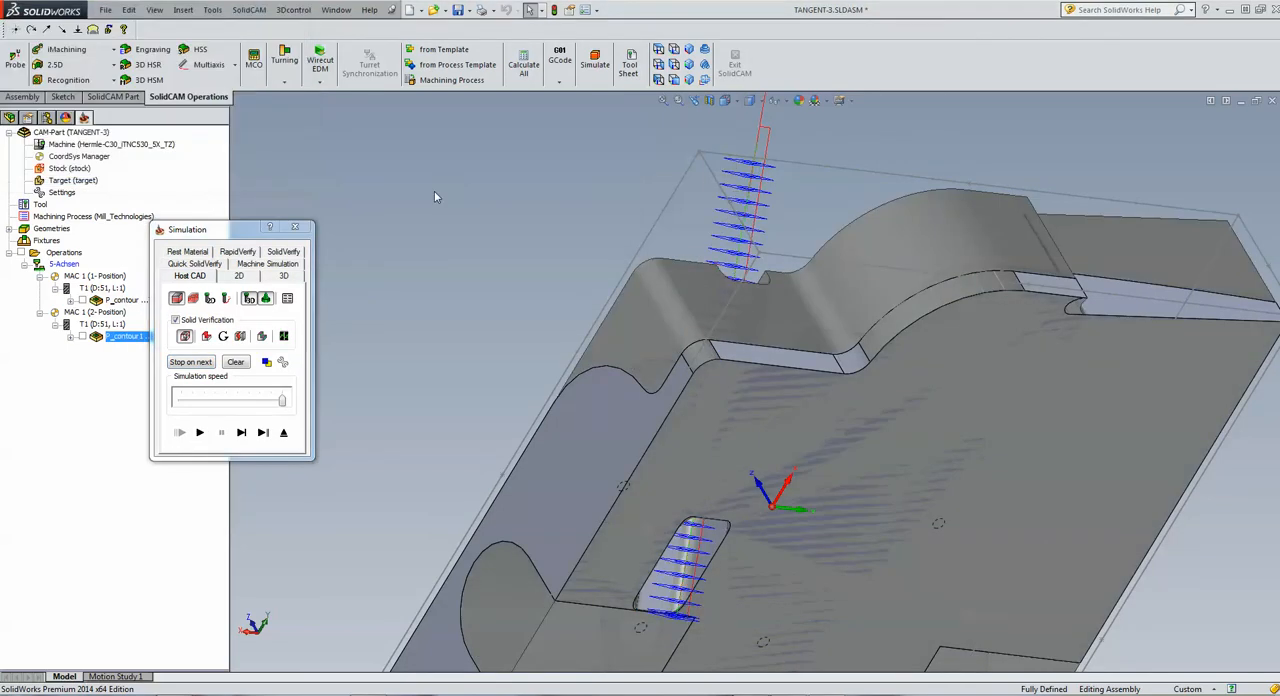
middle_drag(695, 326, 510, 372)
click(285, 433)
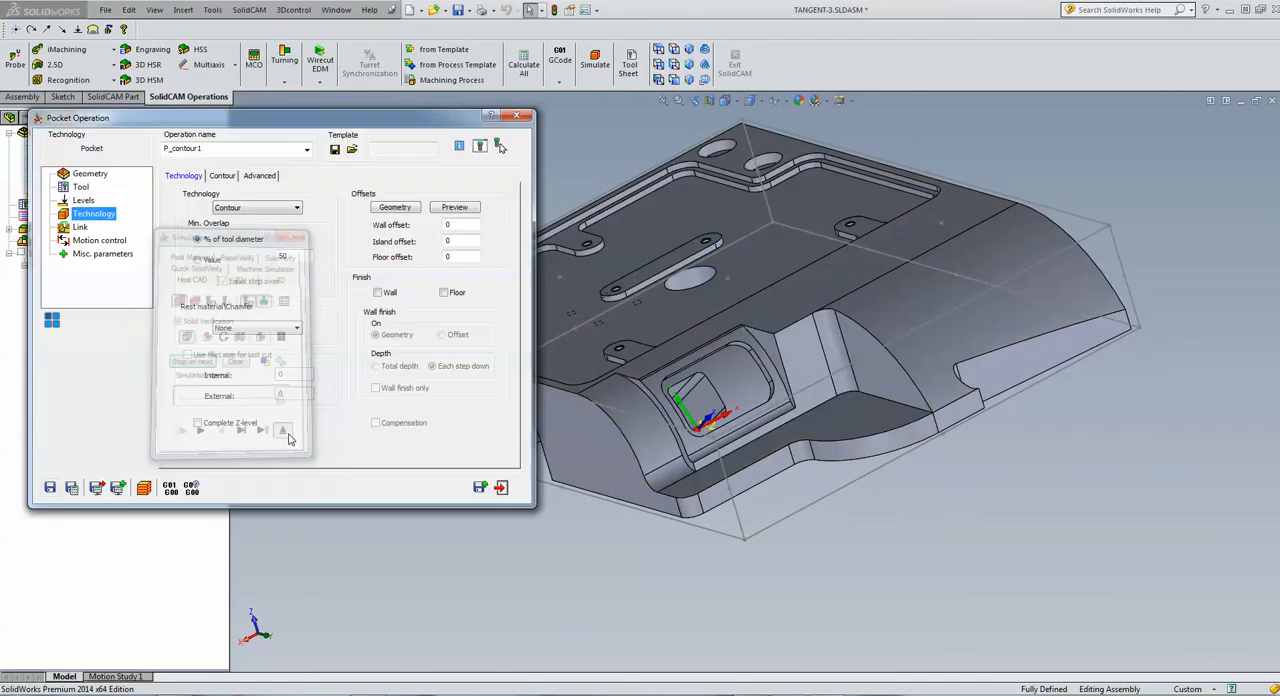
Review the chain and geometry options of contour1, and leave the geometry editing without changes
click(90, 174)
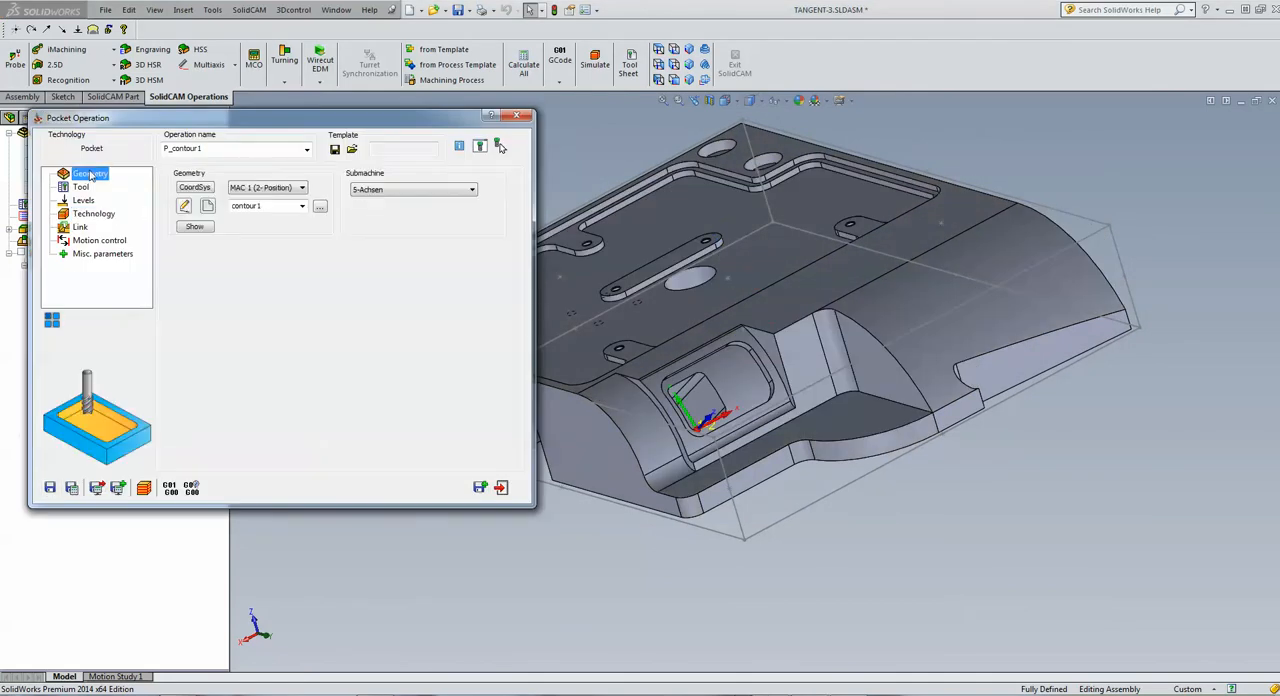
click(185, 207)
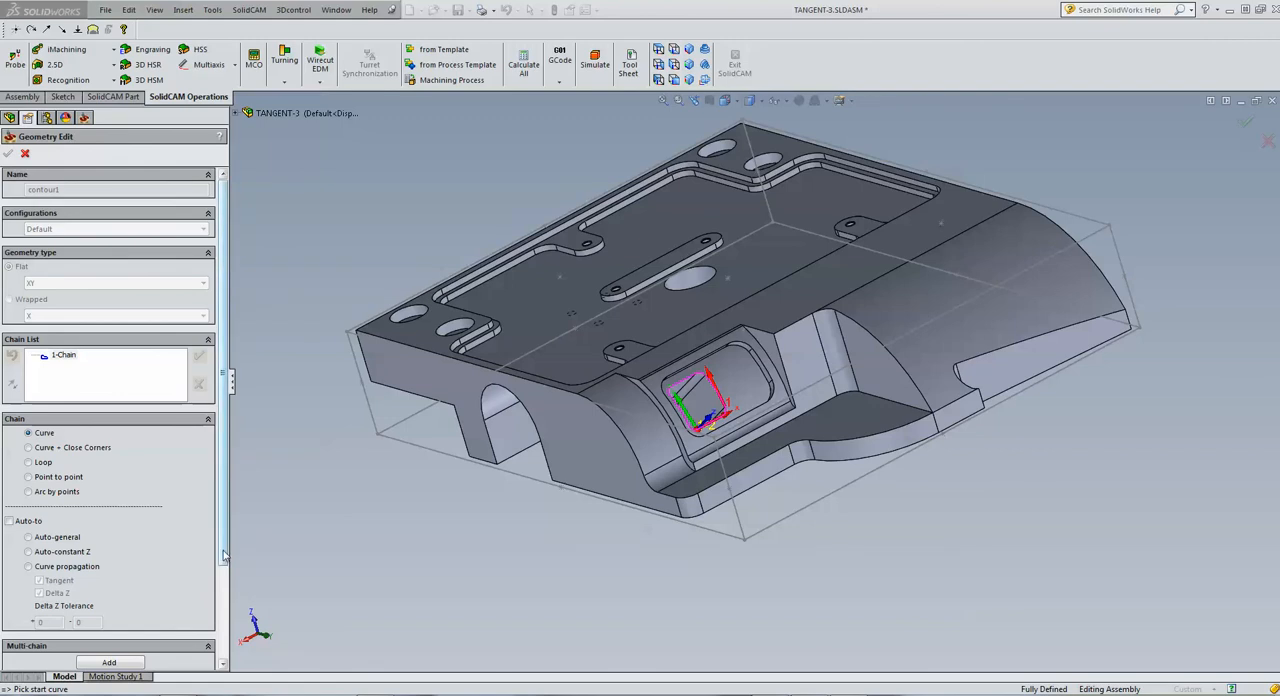
drag(222, 551, 218, 655)
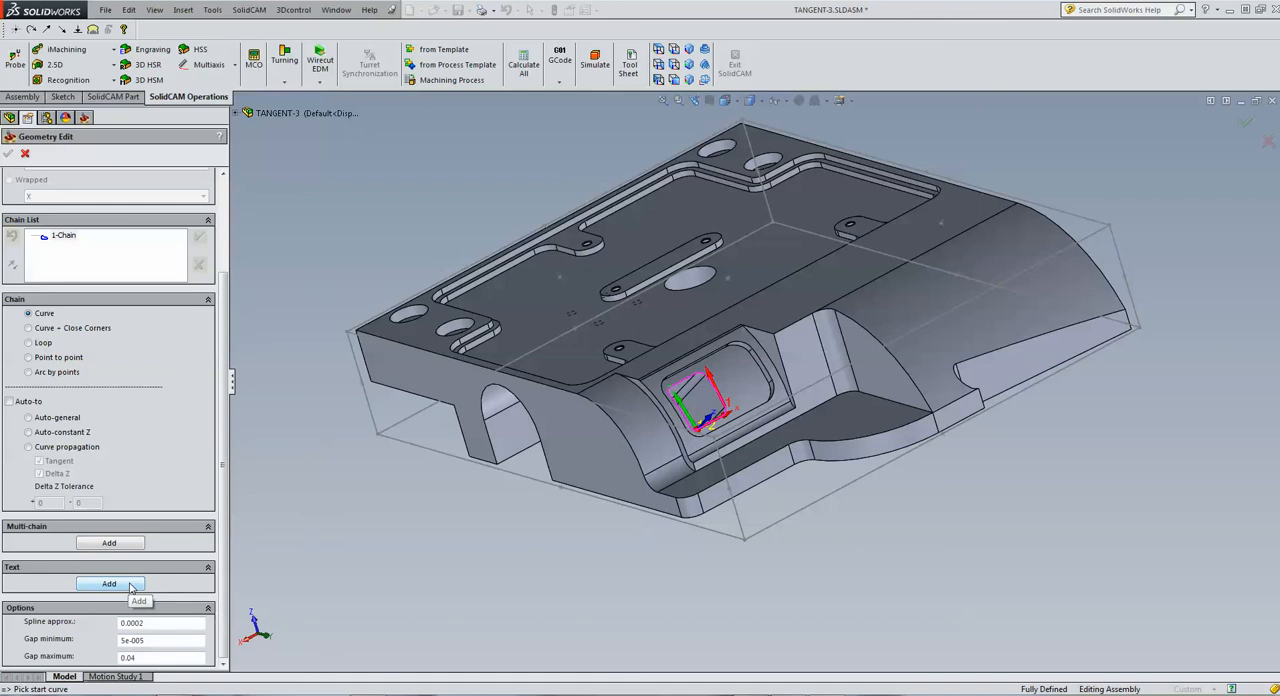
click(24, 154)
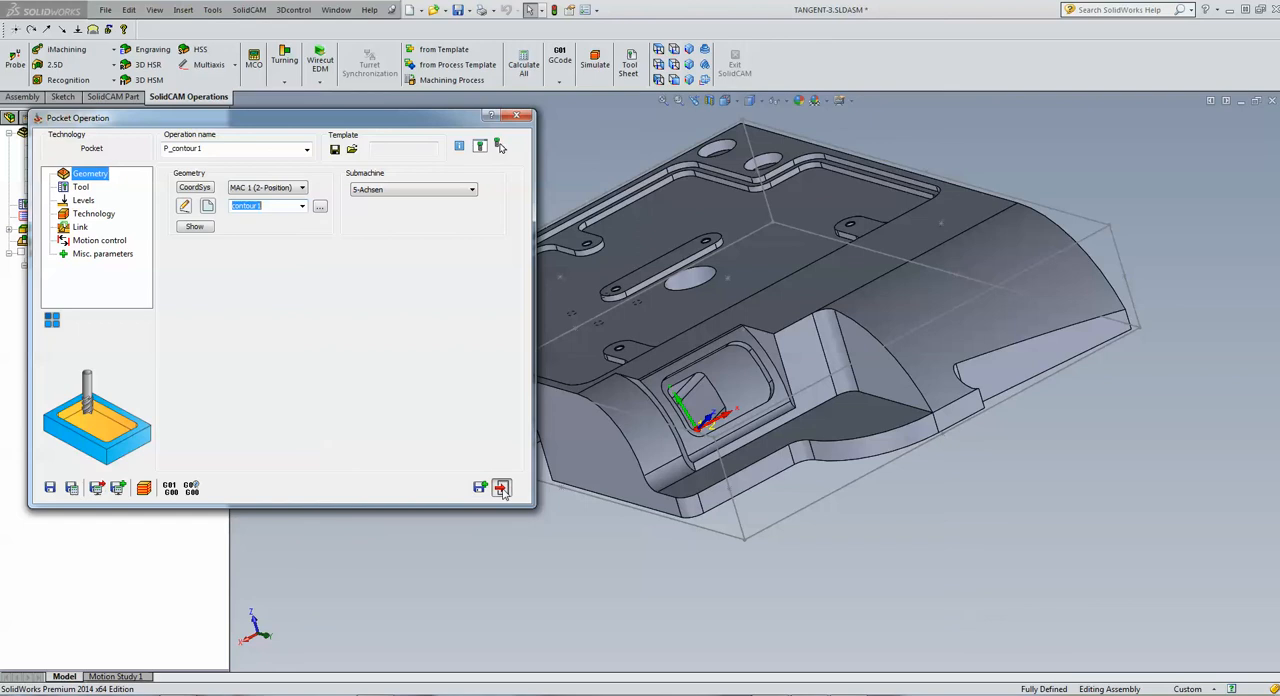
Exit the P_contour1 operation and start another 2.5D Pocket operation
click(503, 492)
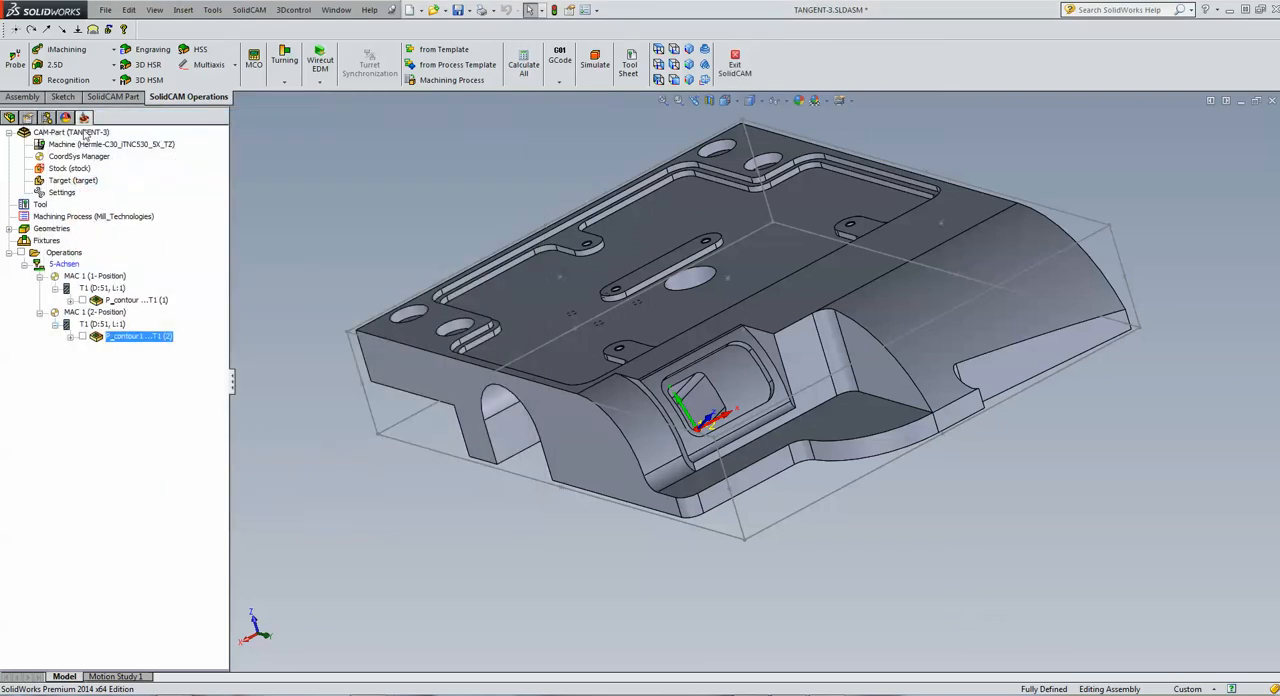
click(86, 67)
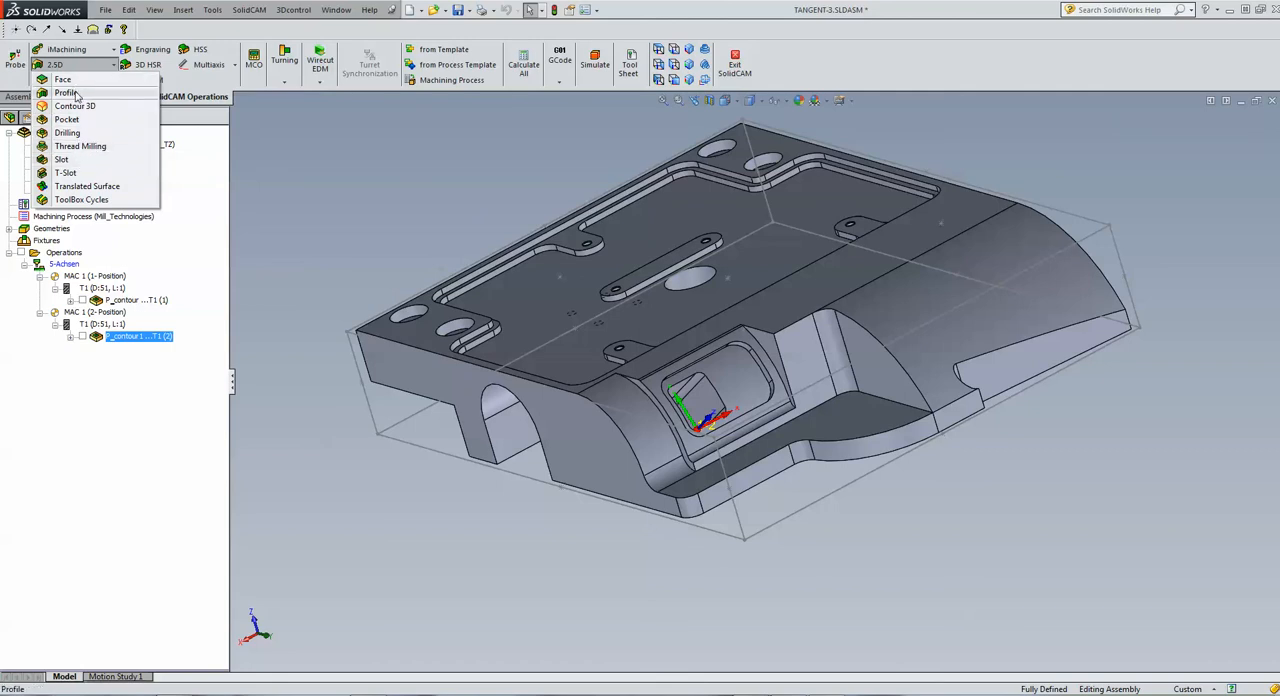
click(66, 120)
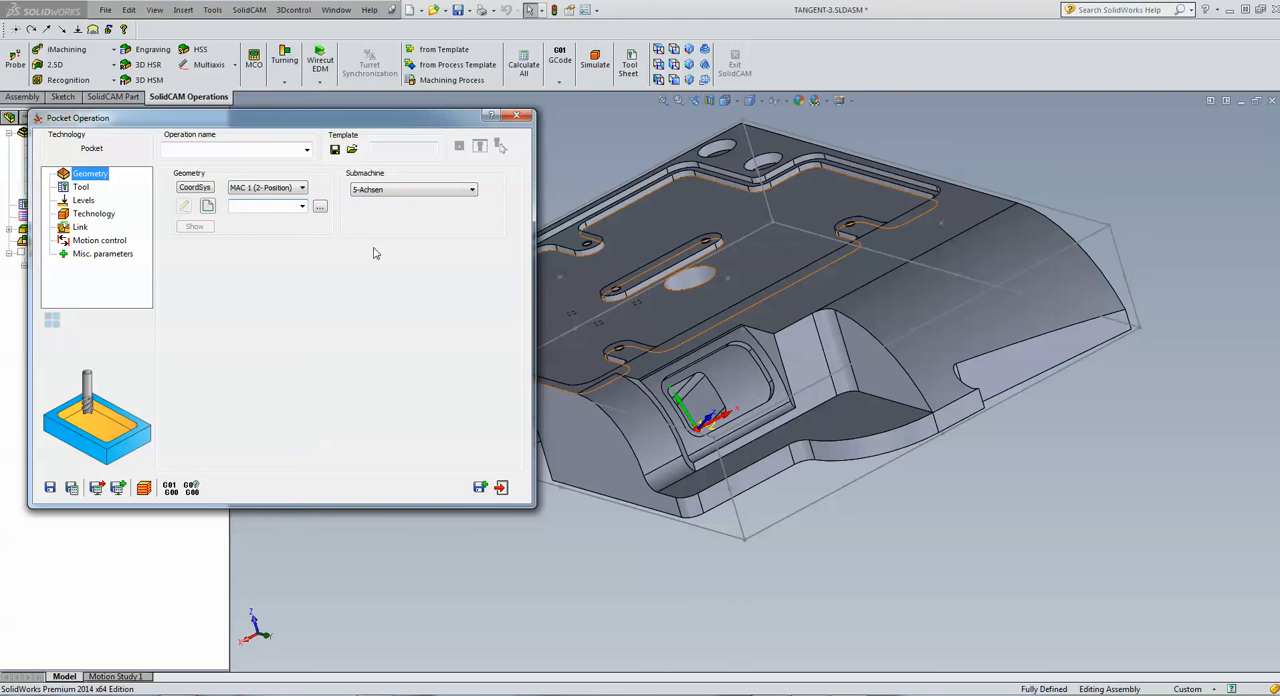
click(209, 206)
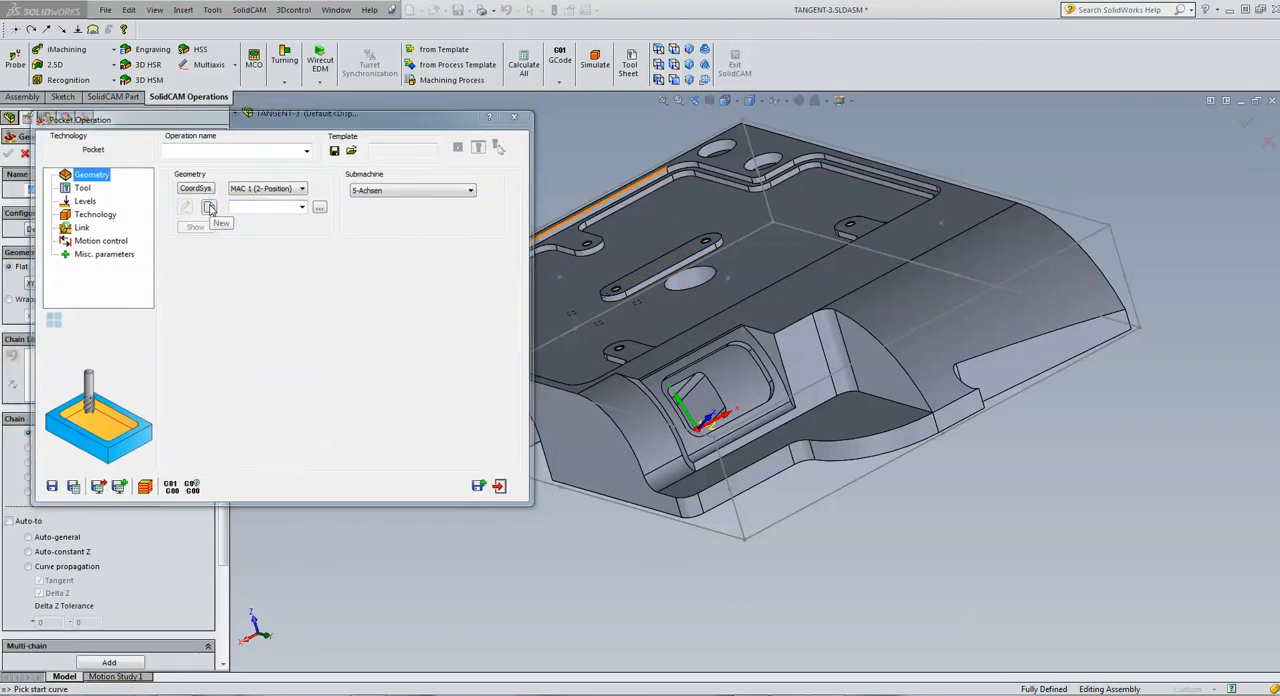
drag(222, 257, 198, 455)
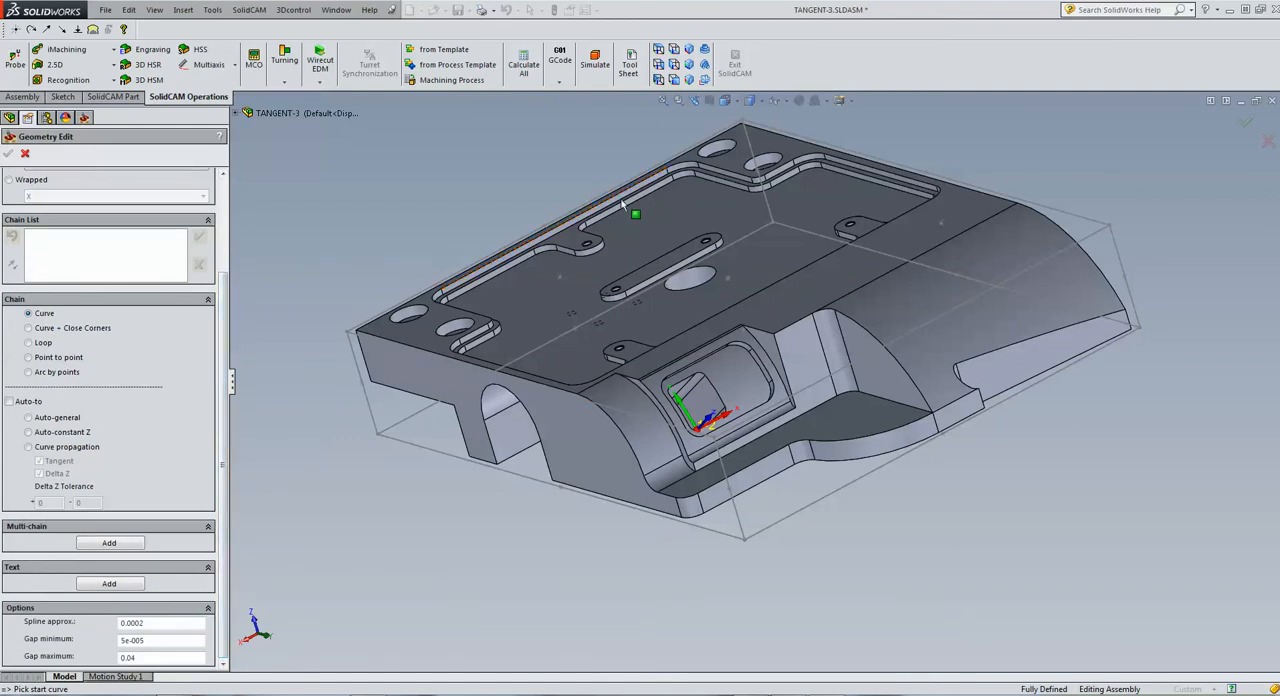
click(658, 48)
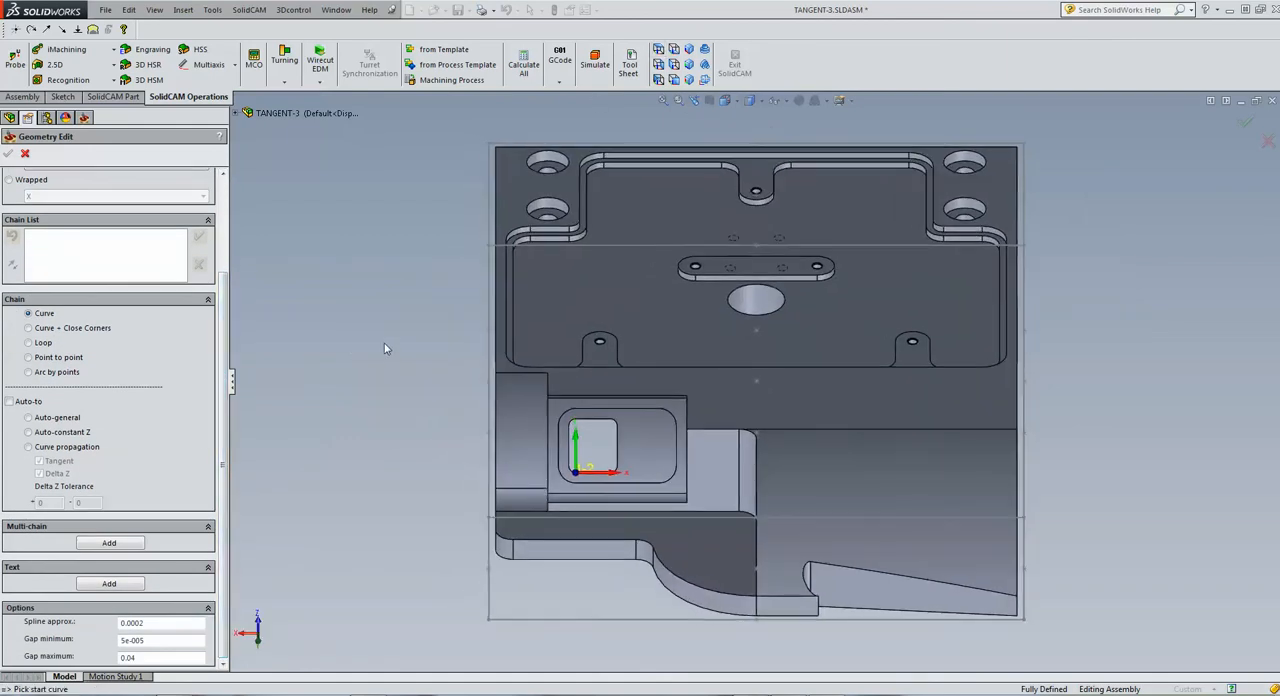
click(25, 153)
Set the new pocket operation's coordinate system to MAC 1 (1-Position)
click(266, 188)
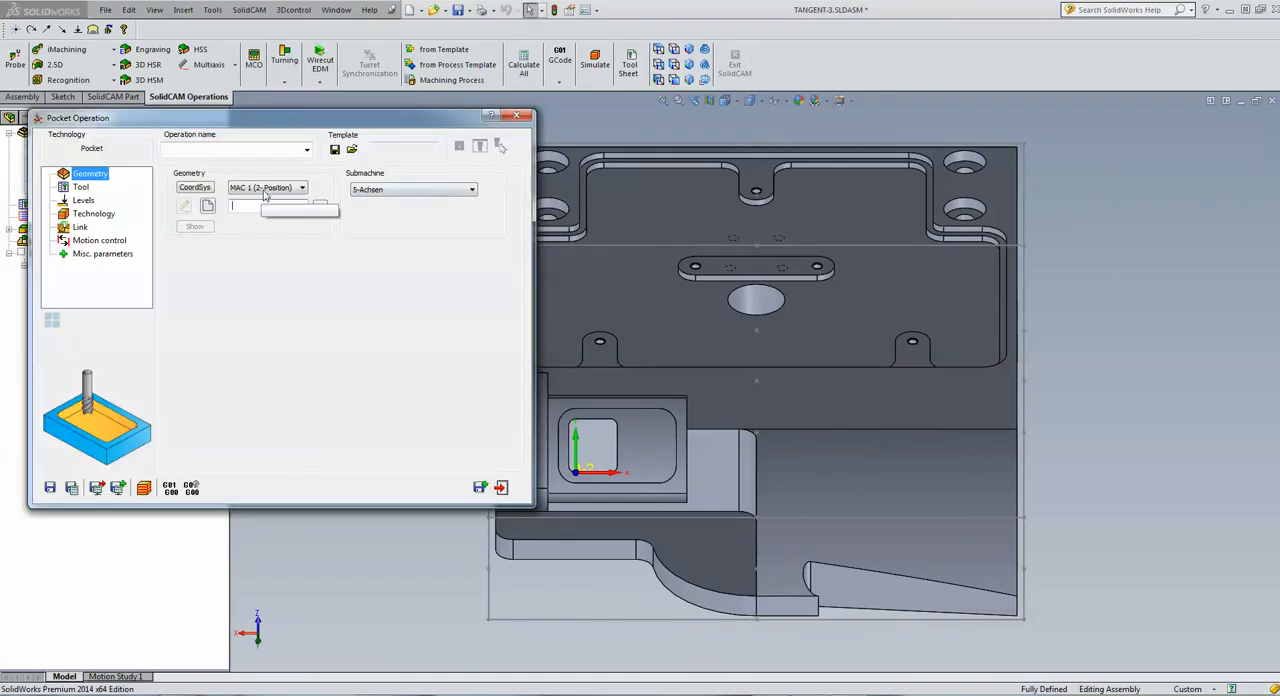
click(260, 199)
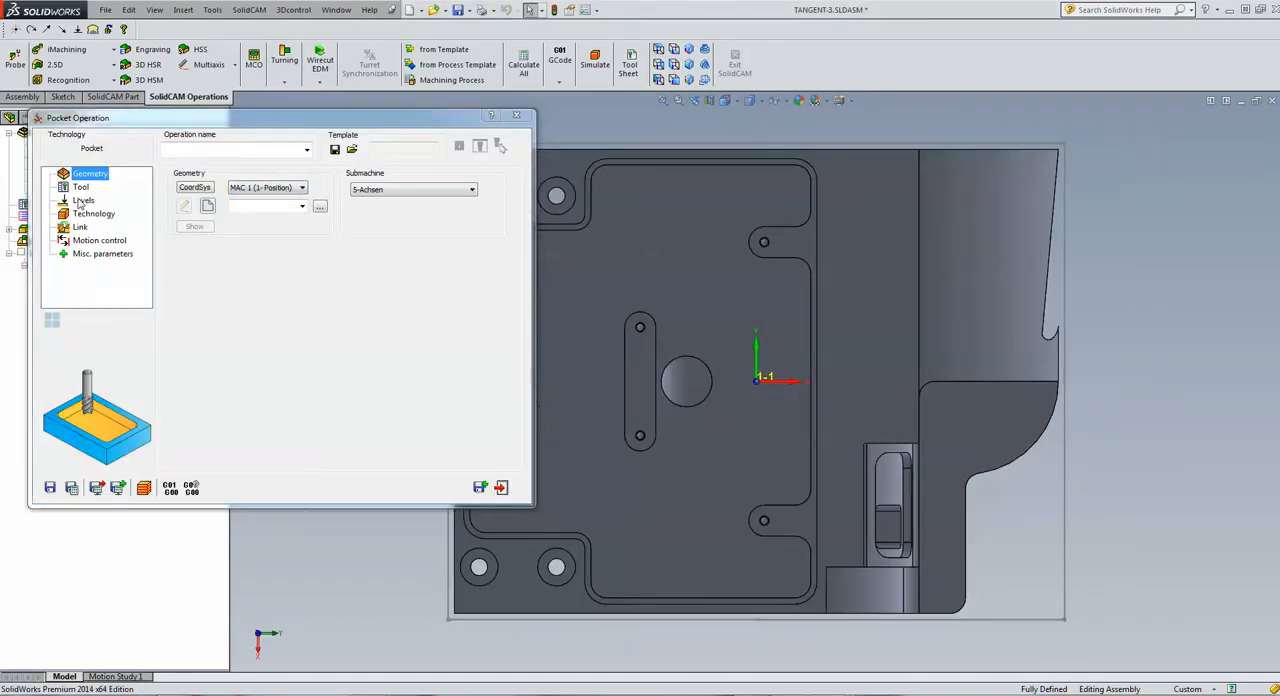
Define a new geometry for the pocket operation, add a text to it and open the text for editing
click(207, 207)
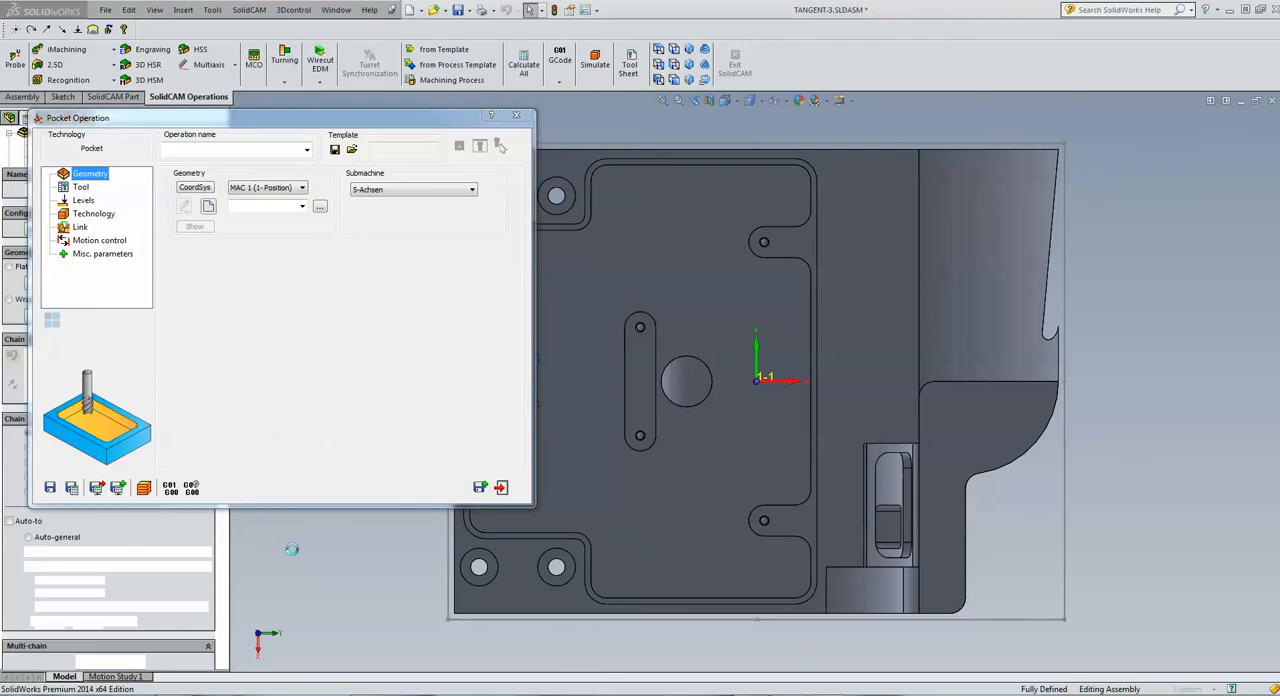
drag(223, 552, 215, 648)
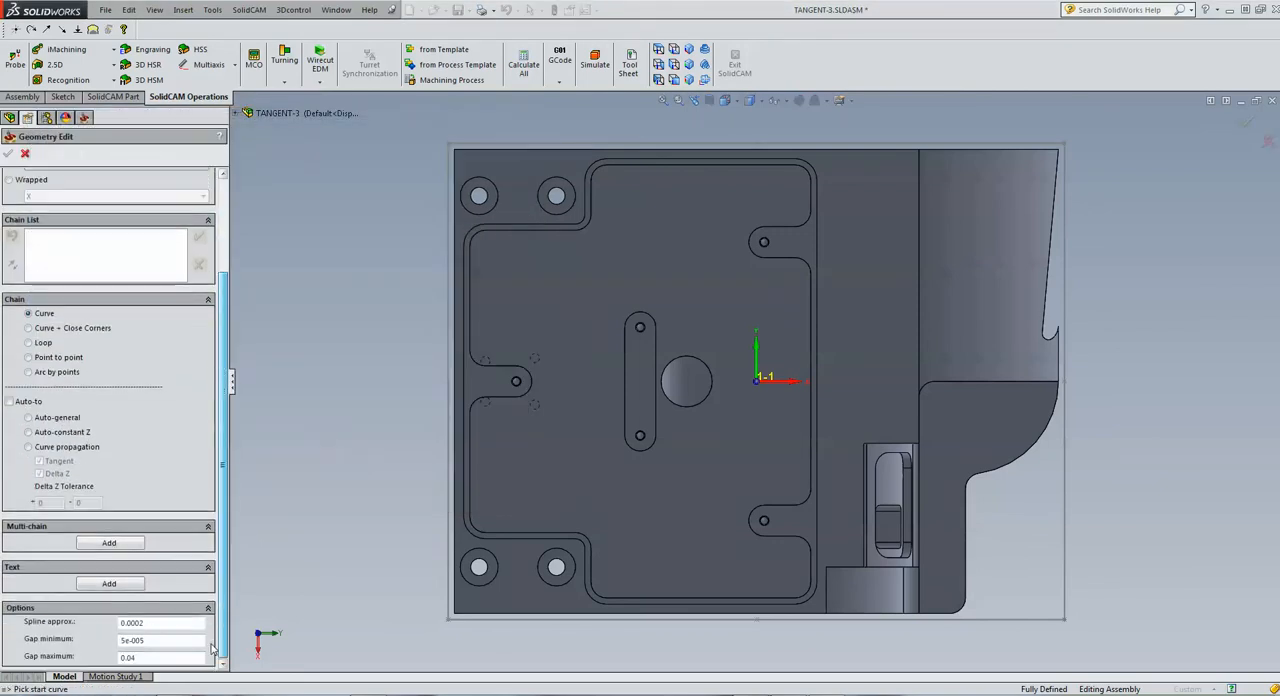
click(112, 584)
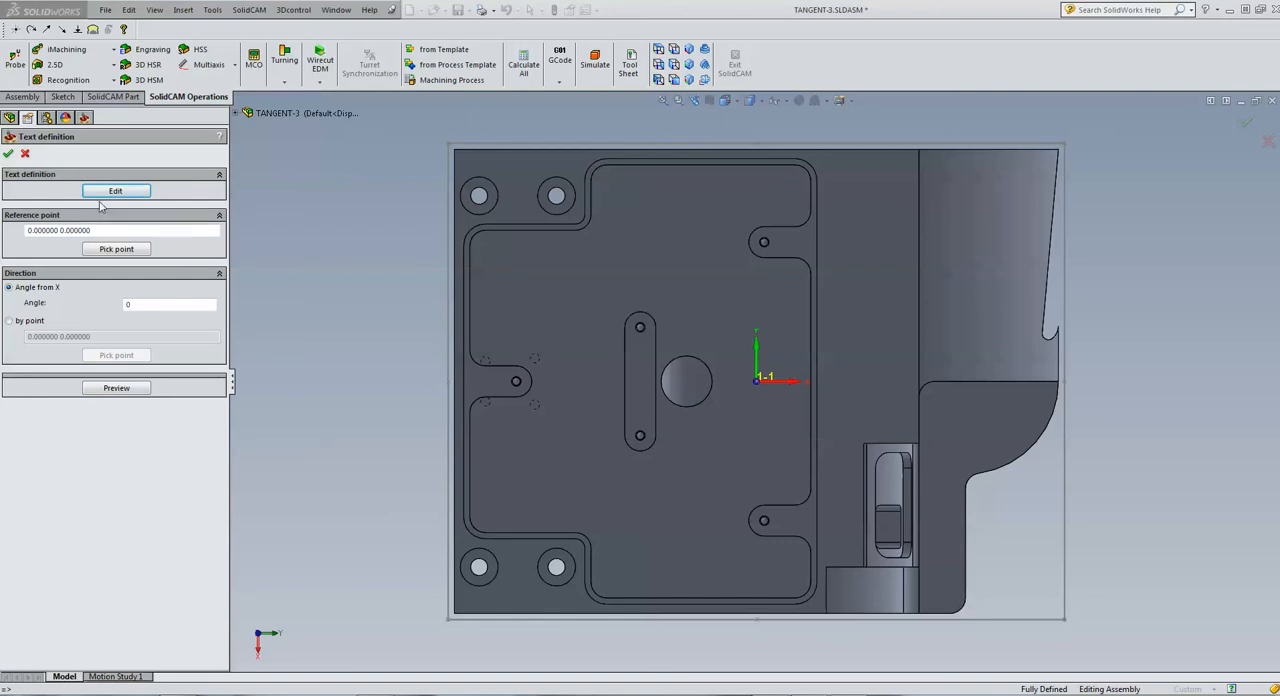
click(112, 191)
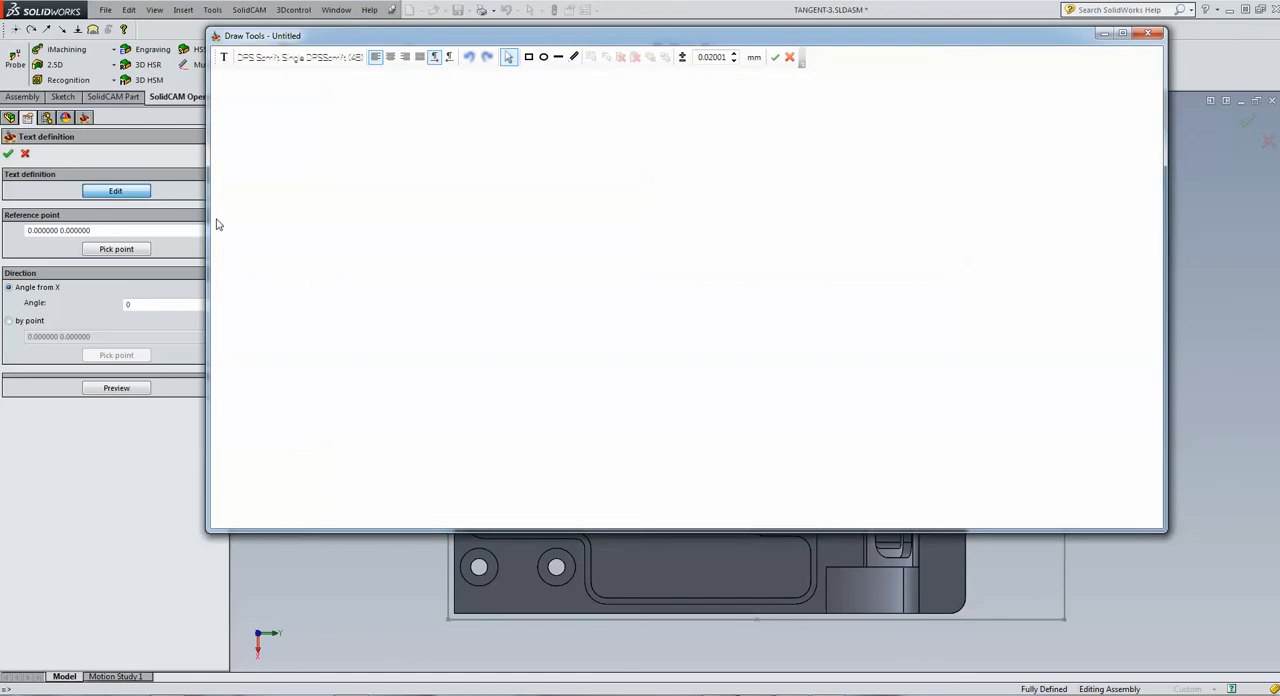
Draw a large text frame in the text editor, enter "SolidCAM" in it and accept the text
click(257, 59)
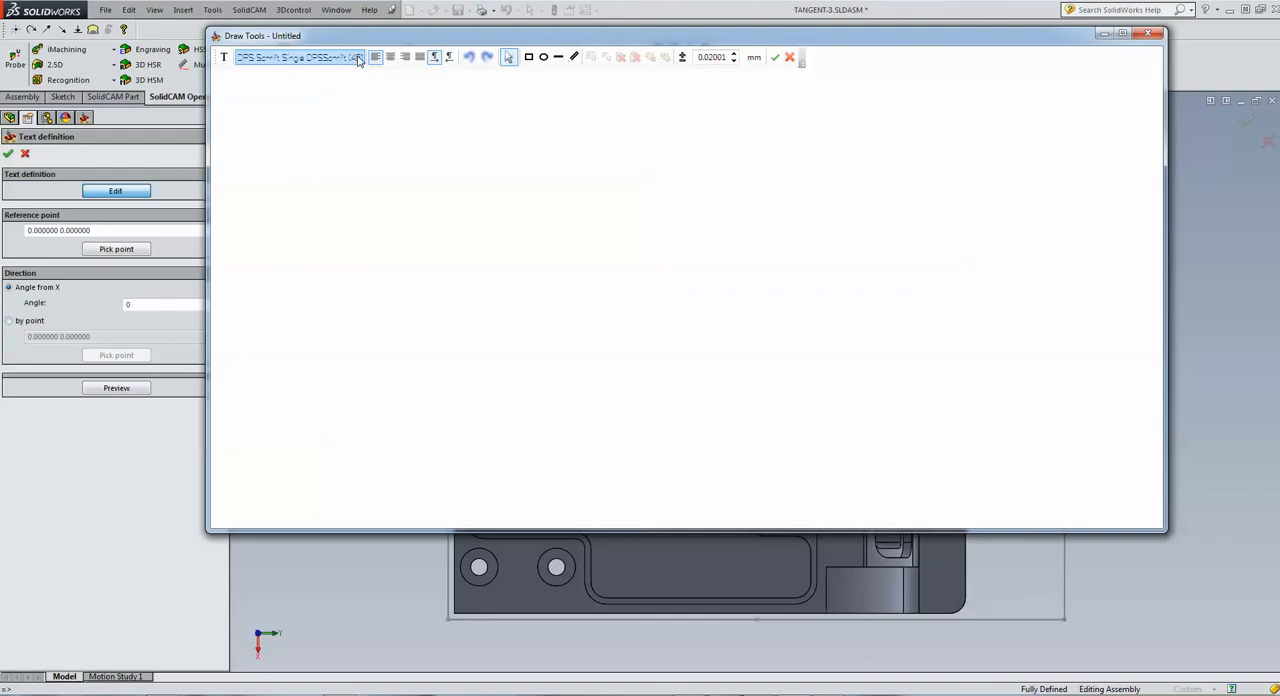
click(225, 60)
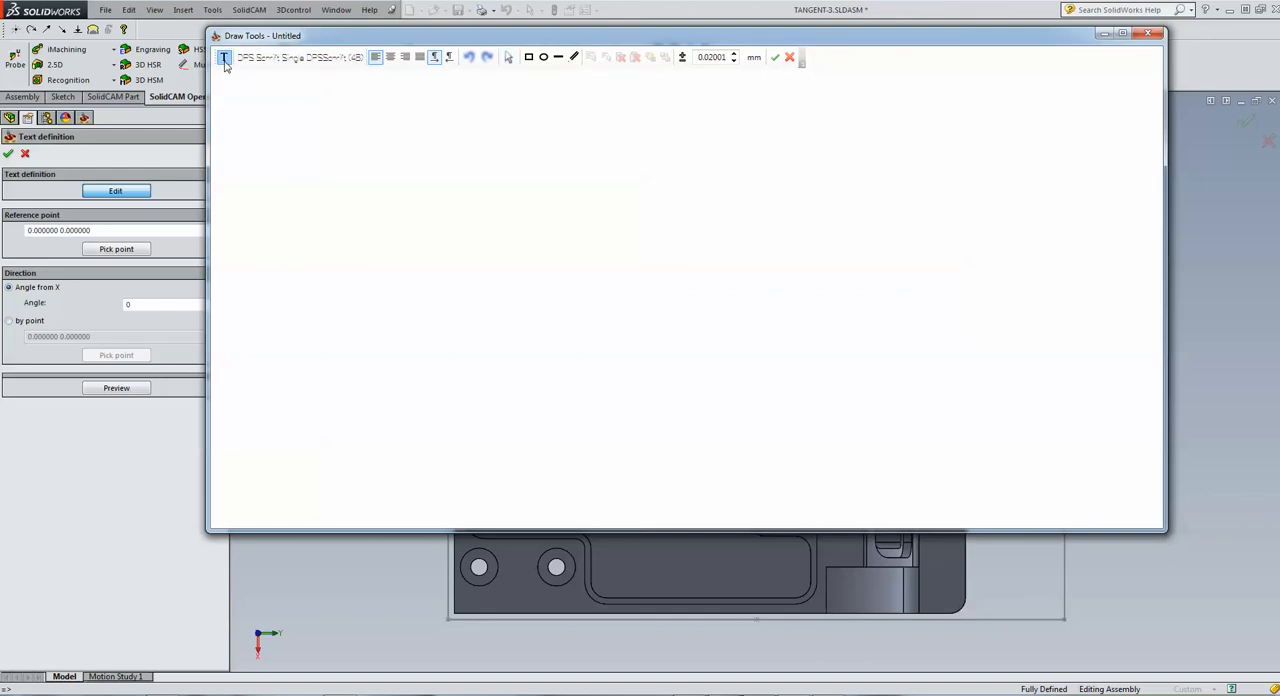
drag(231, 79, 754, 400)
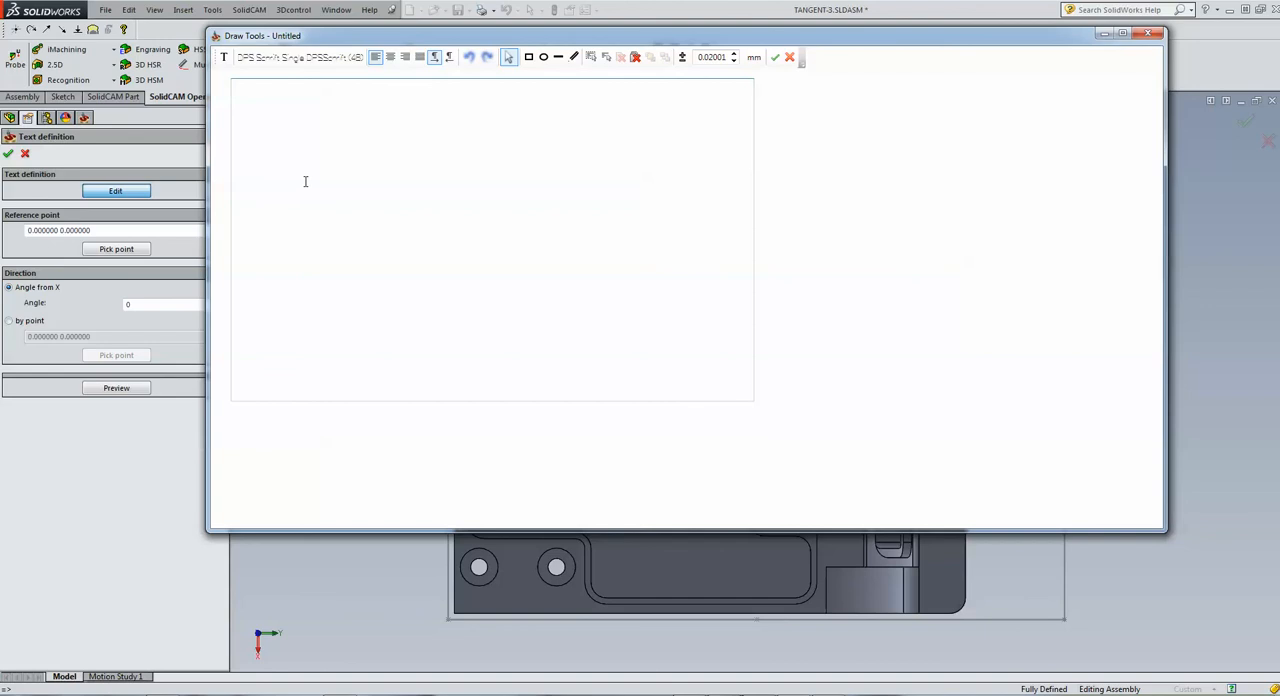
text(SolidCAM)
click(776, 58)
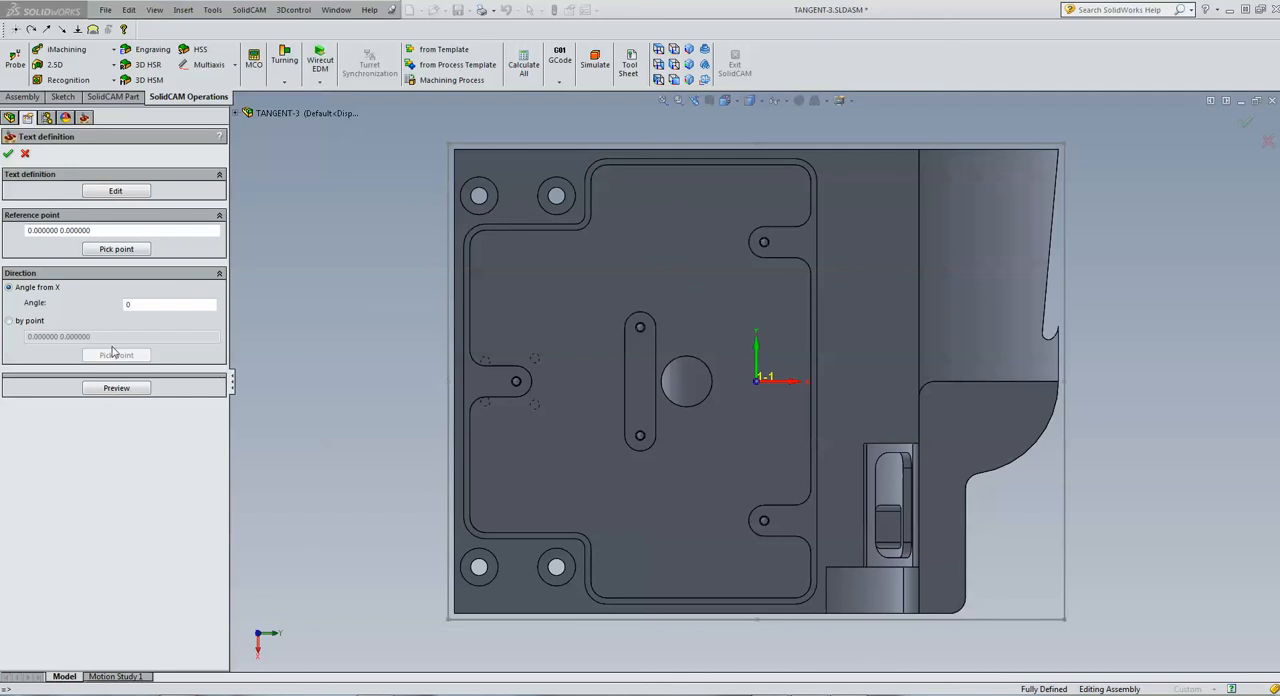
Set the text's reference point on the pocket floor at about X -80.53, Y 21.81, and preview the text on the model
click(110, 254)
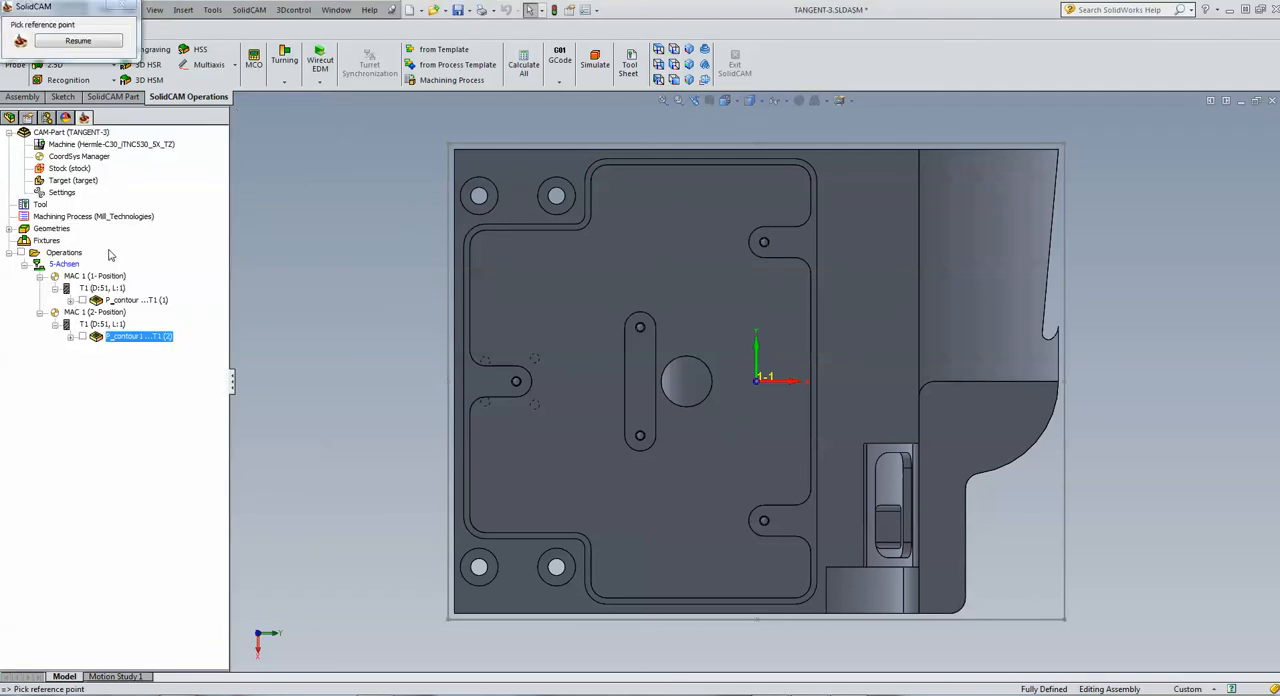
click(506, 313)
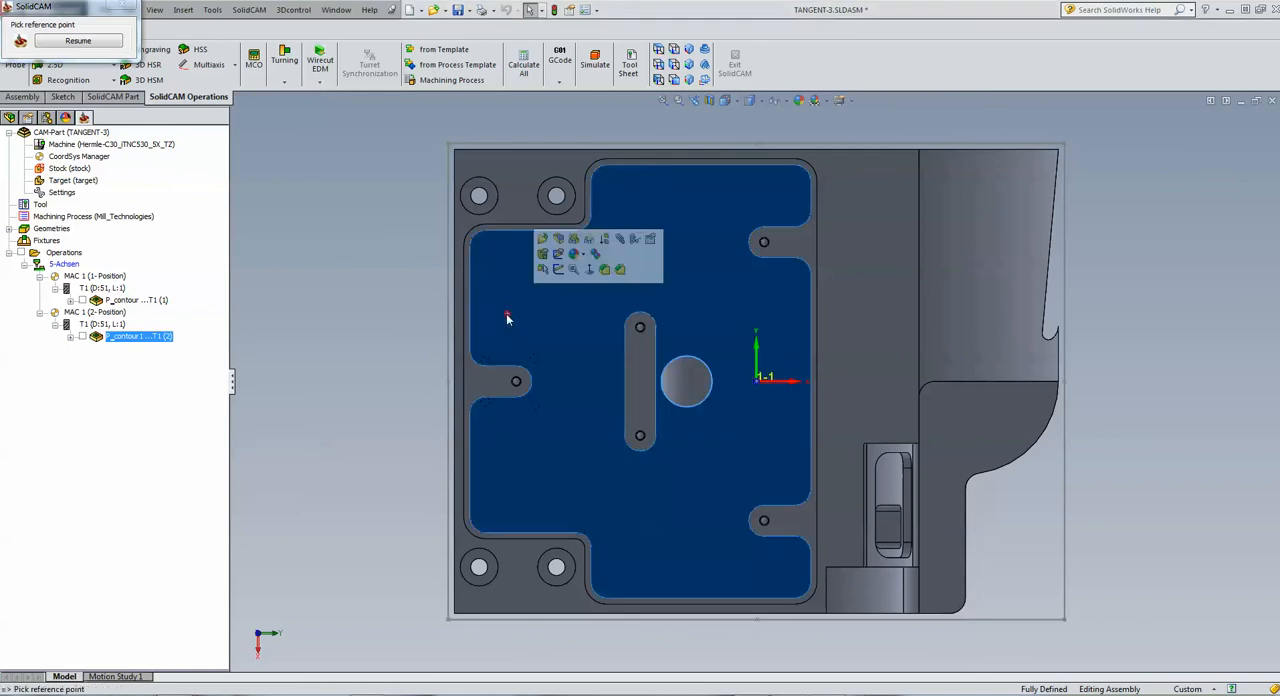
click(78, 41)
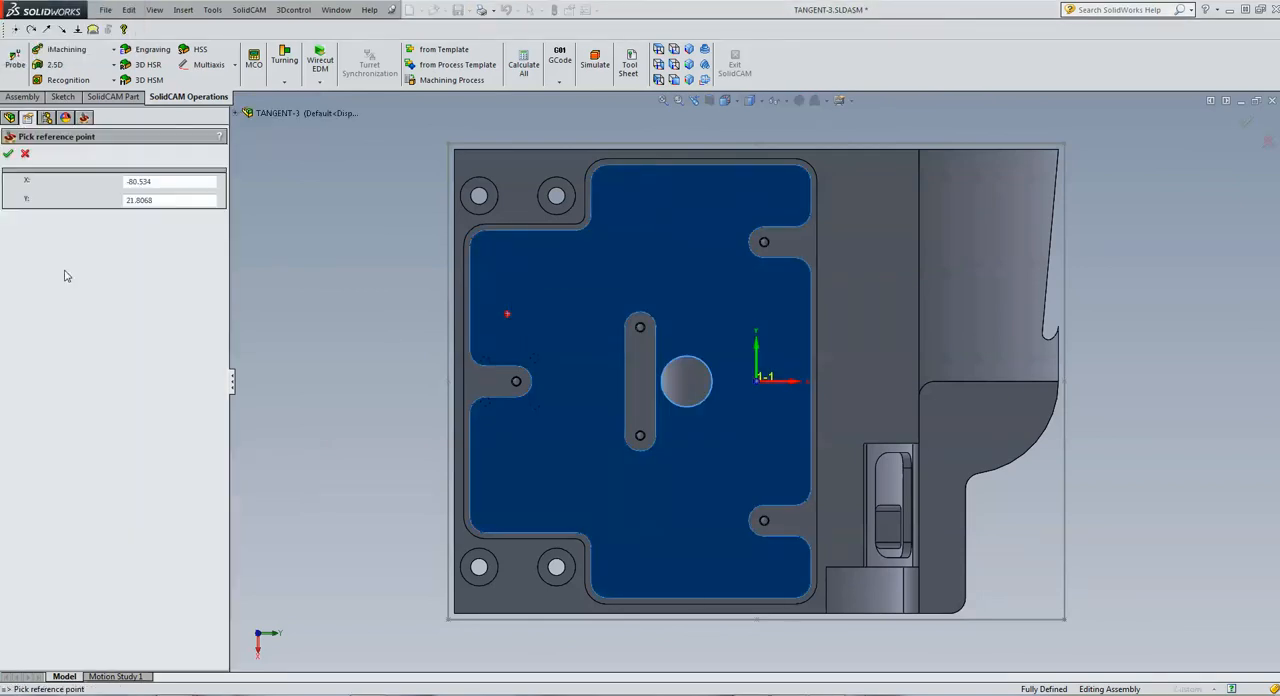
click(8, 153)
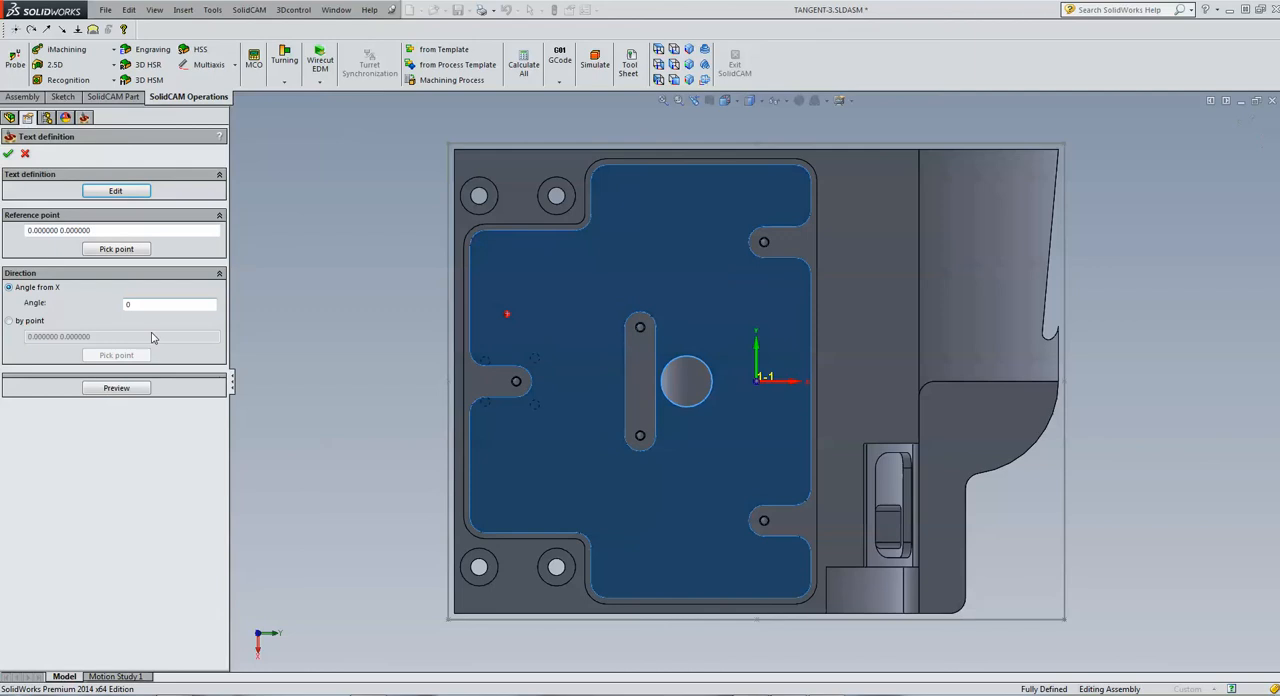
click(127, 389)
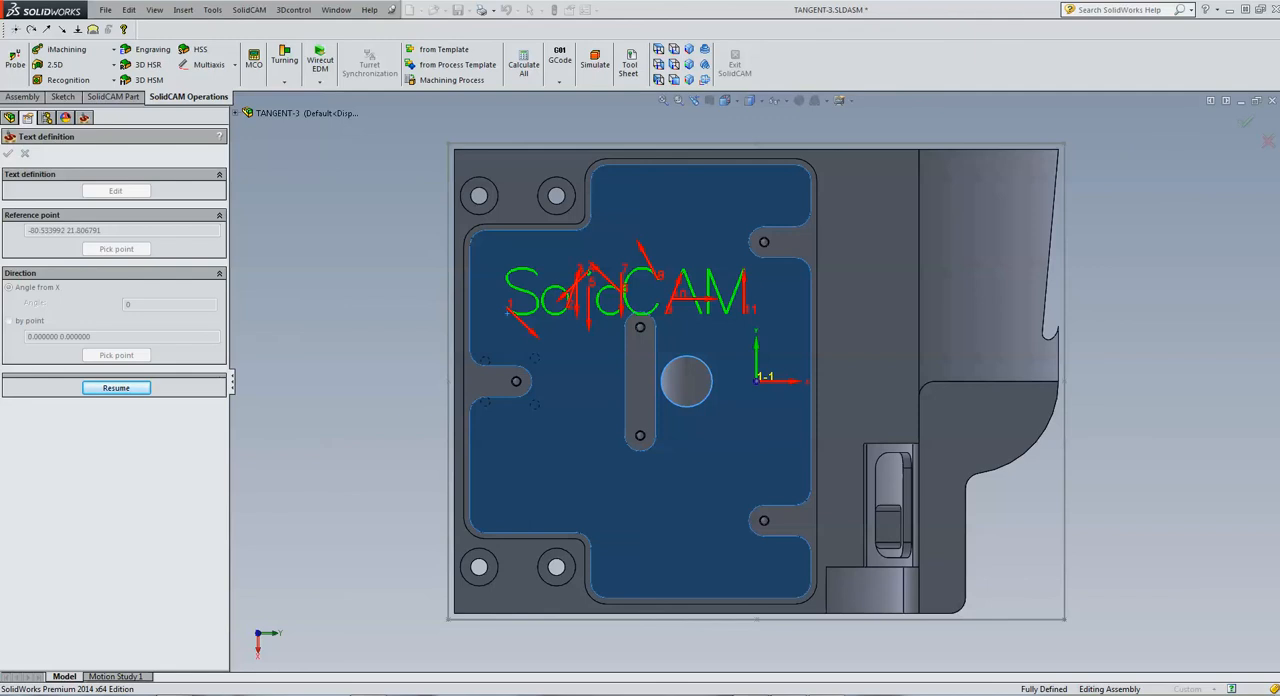
click(1214, 267)
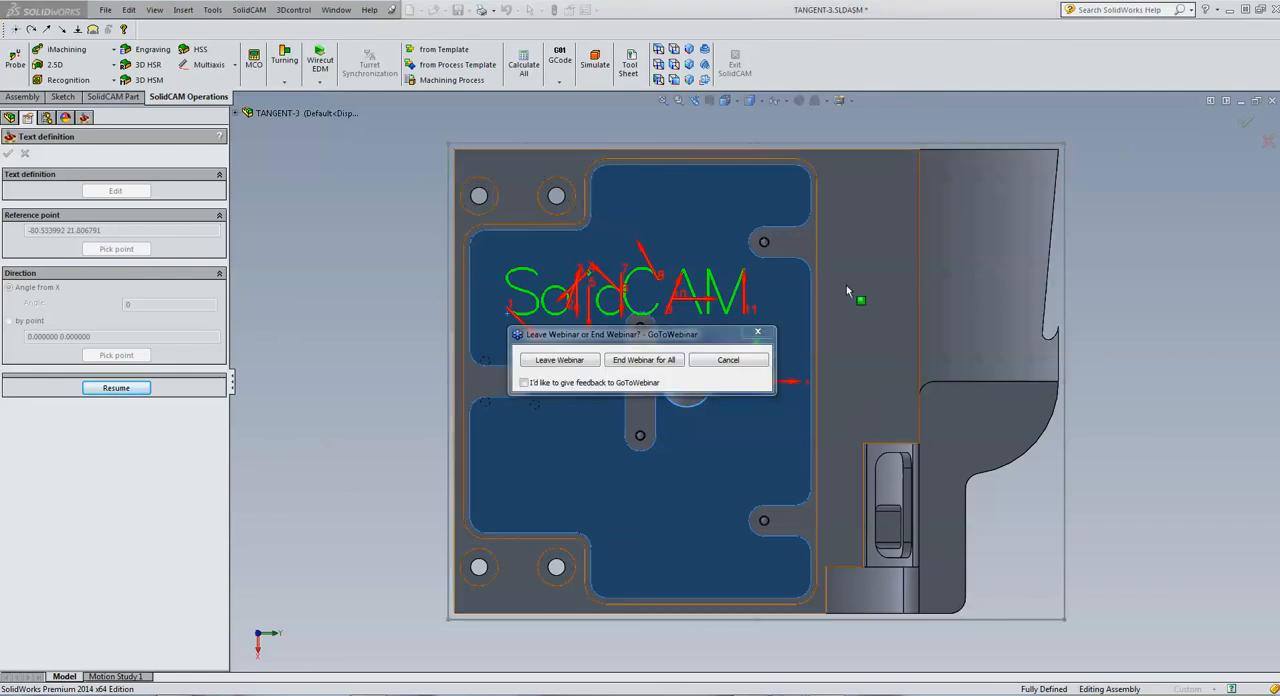
click(662, 358)
click(660, 371)
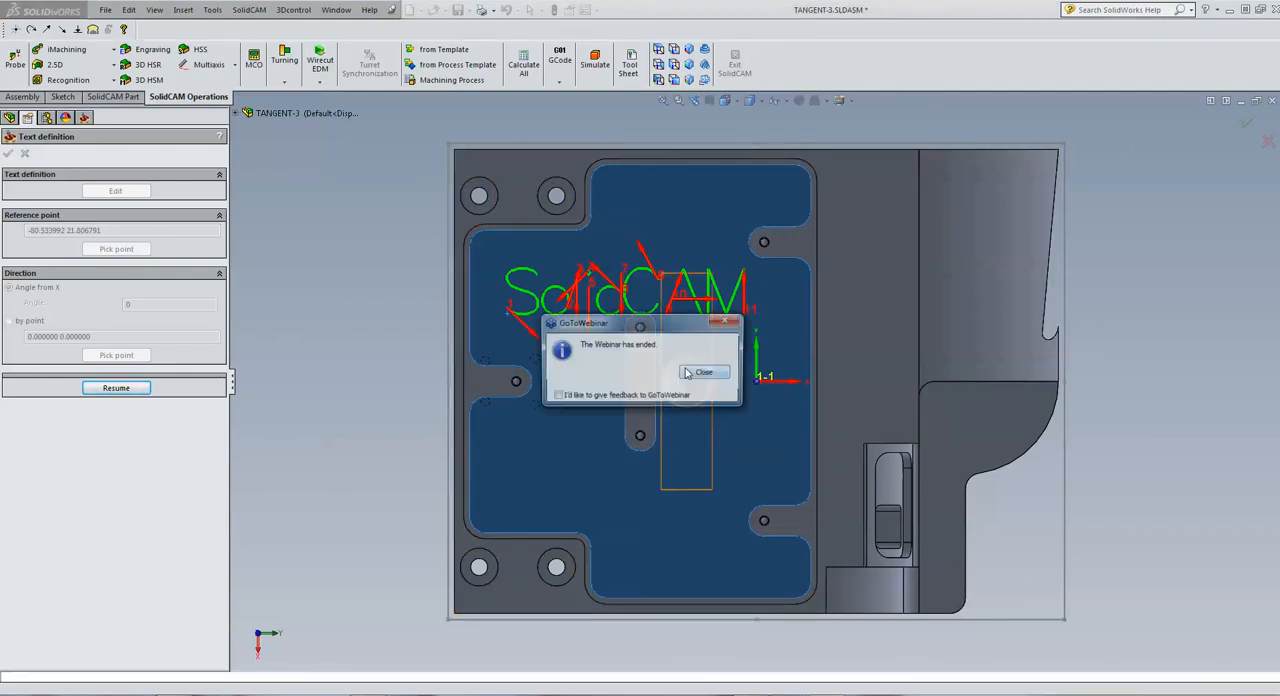
click(709, 370)
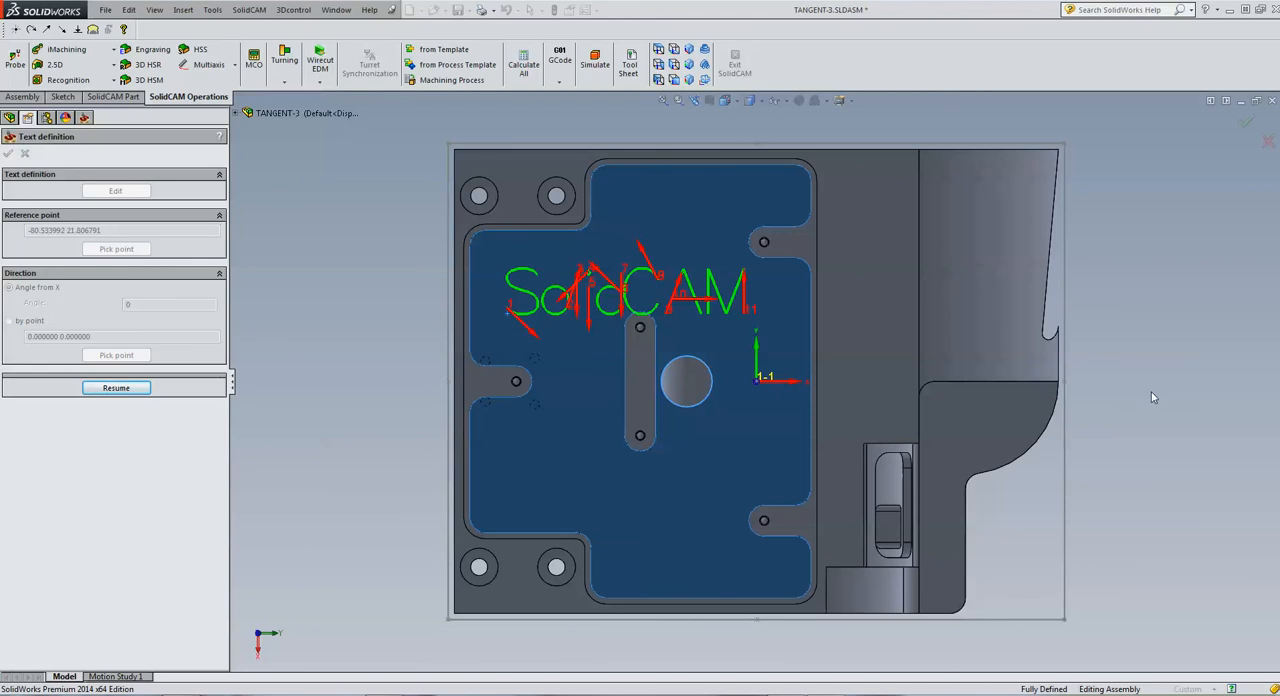
mouse_move(785, 695)
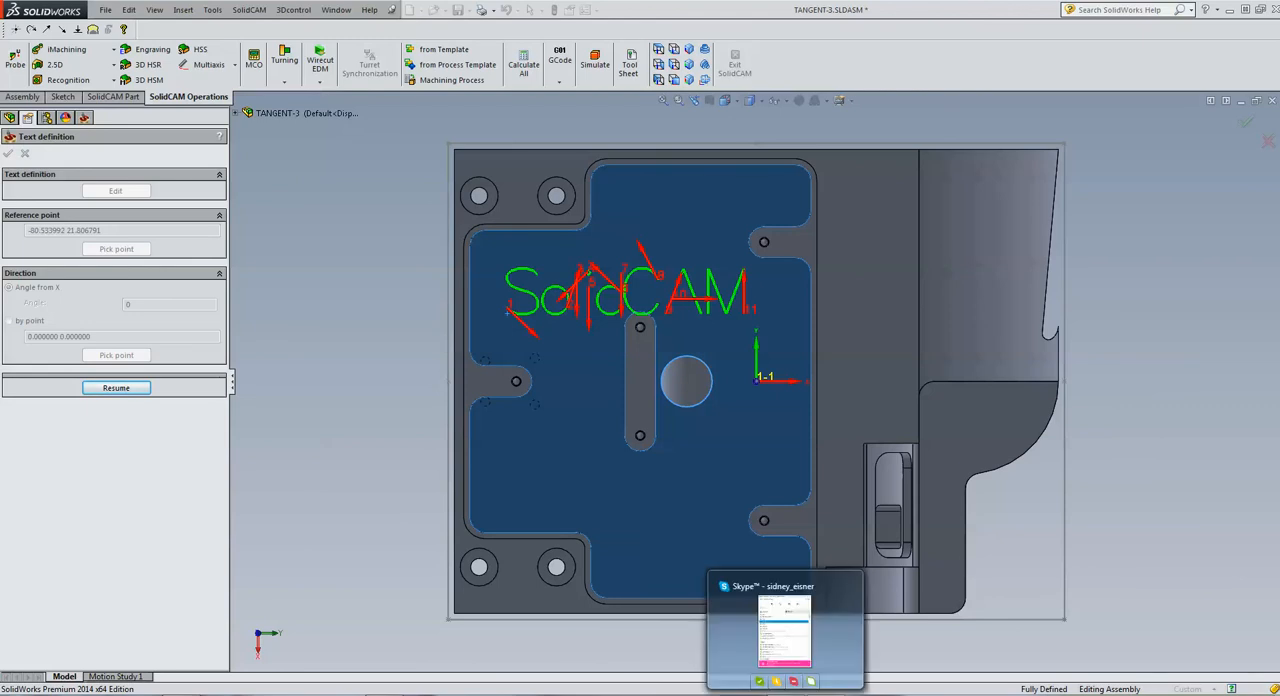